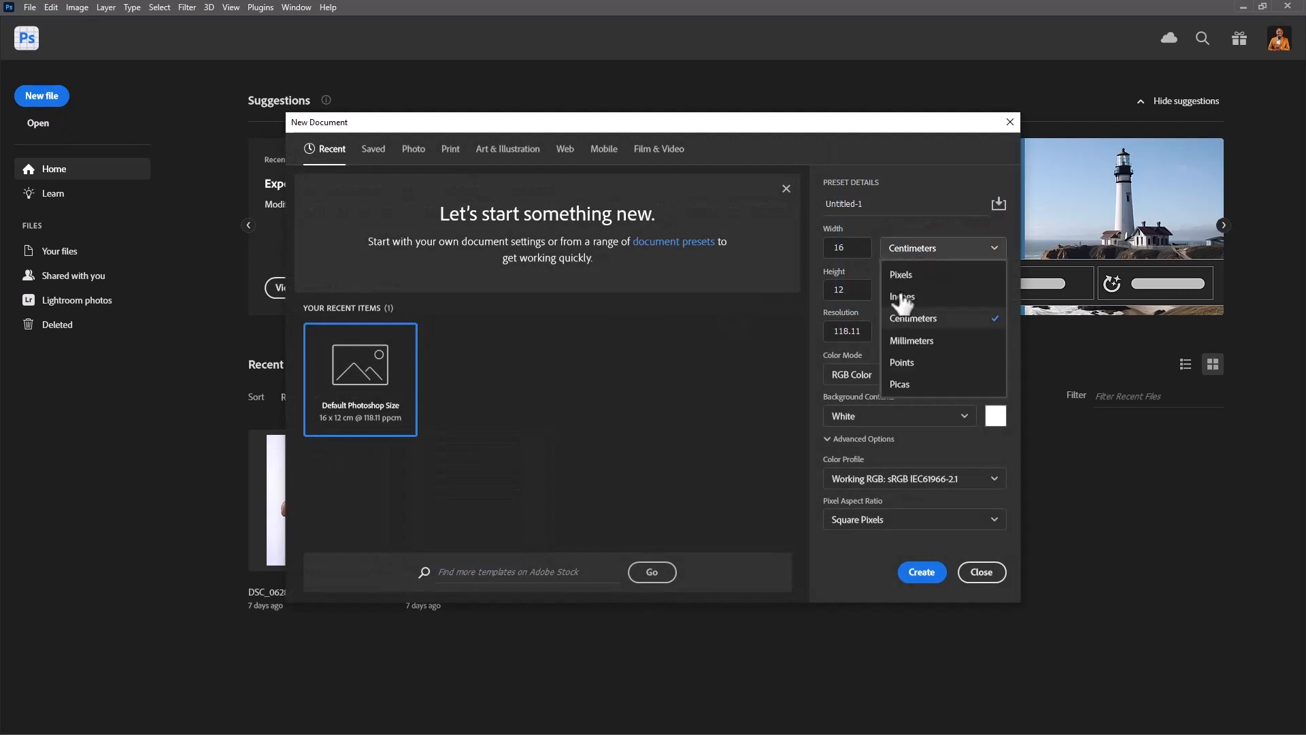
- Set the new document's units to pixels and its width and height to 2000 each
{"action": "left_click", "coordinate": [927, 274]}
{"action": "double_click", "coordinate": [856, 247]}
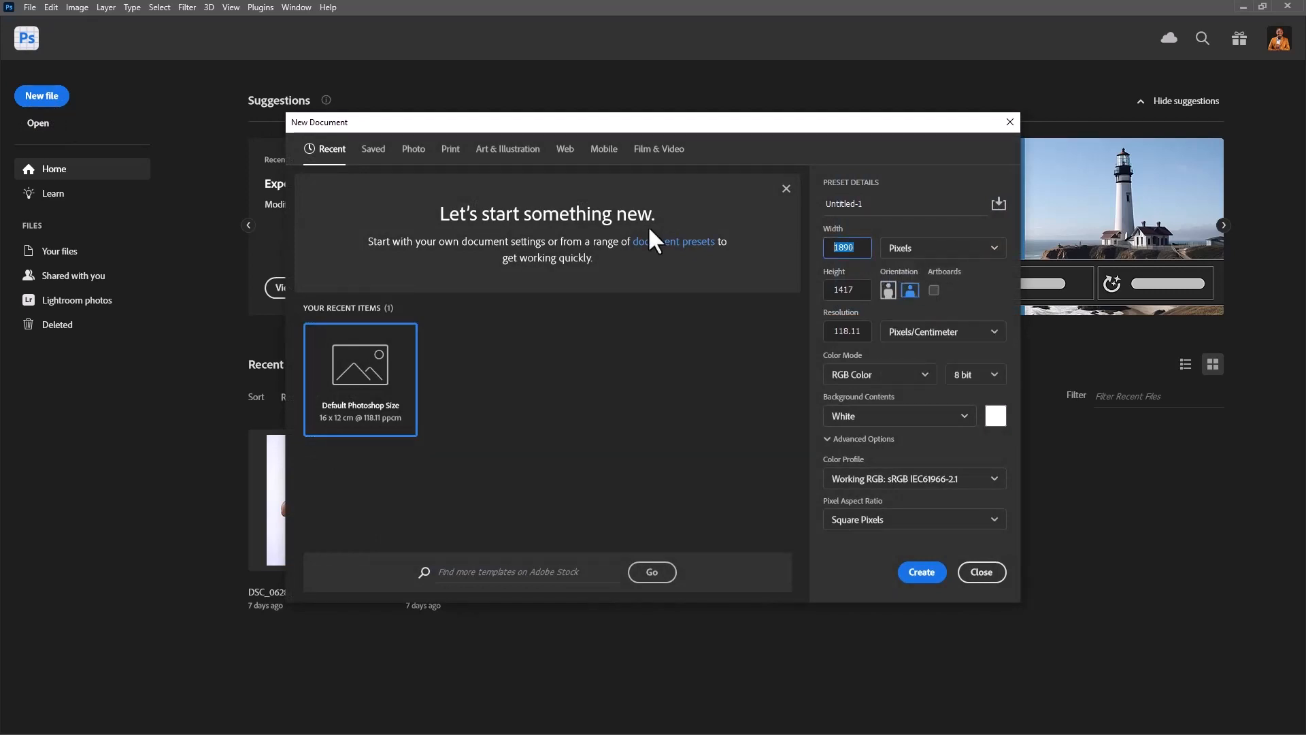
{"action": "type", "text": "2000"}
{"action": "key", "text": "Tab"}
{"action": "type", "text": "2000"}
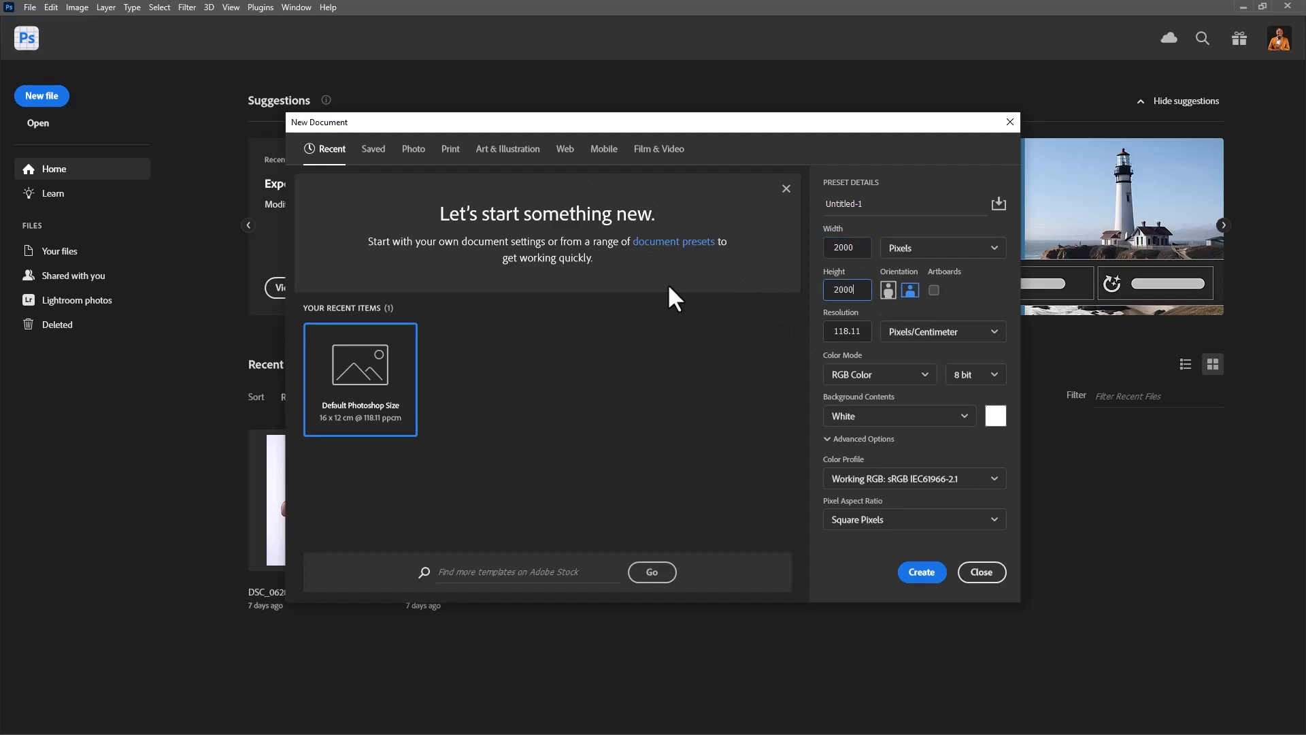
- Set the new document's resolution to 150 pixels per inch
{"action": "double_click", "coordinate": [861, 332]}
{"action": "type", "text": "150"}
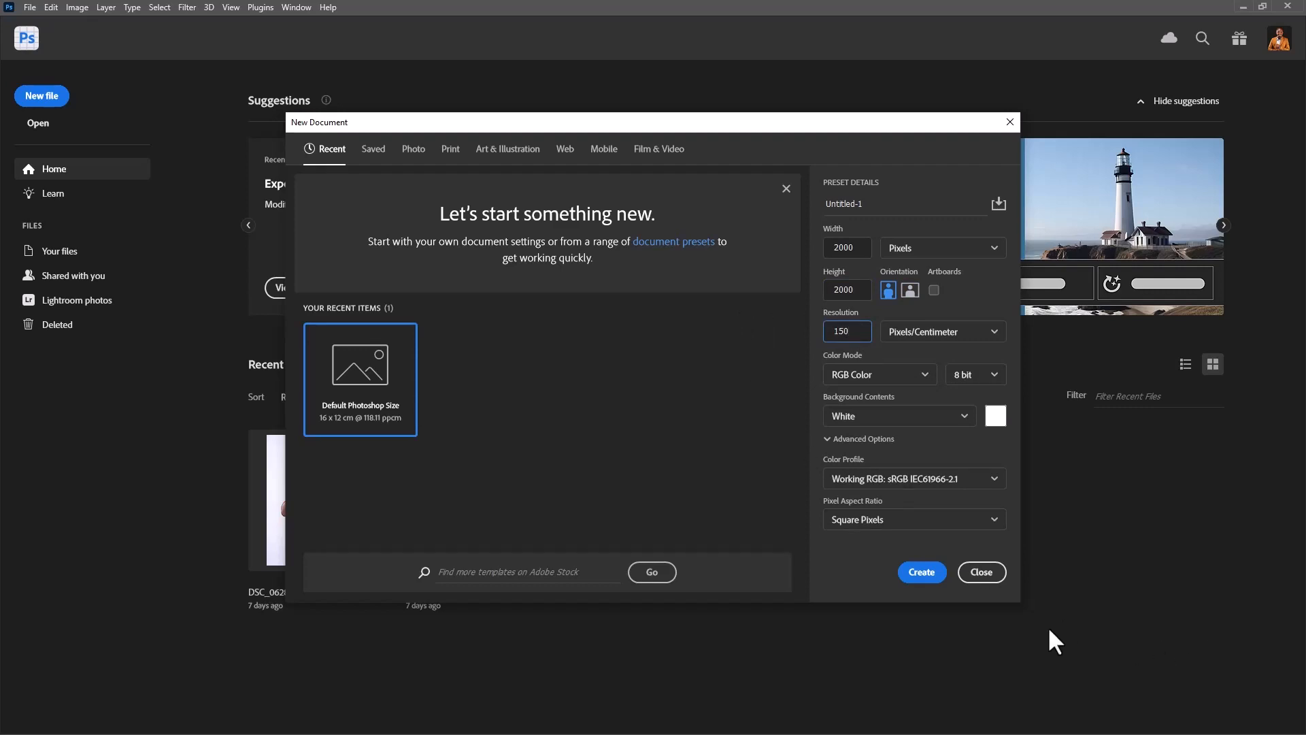
{"action": "left_click", "coordinate": [980, 332]}
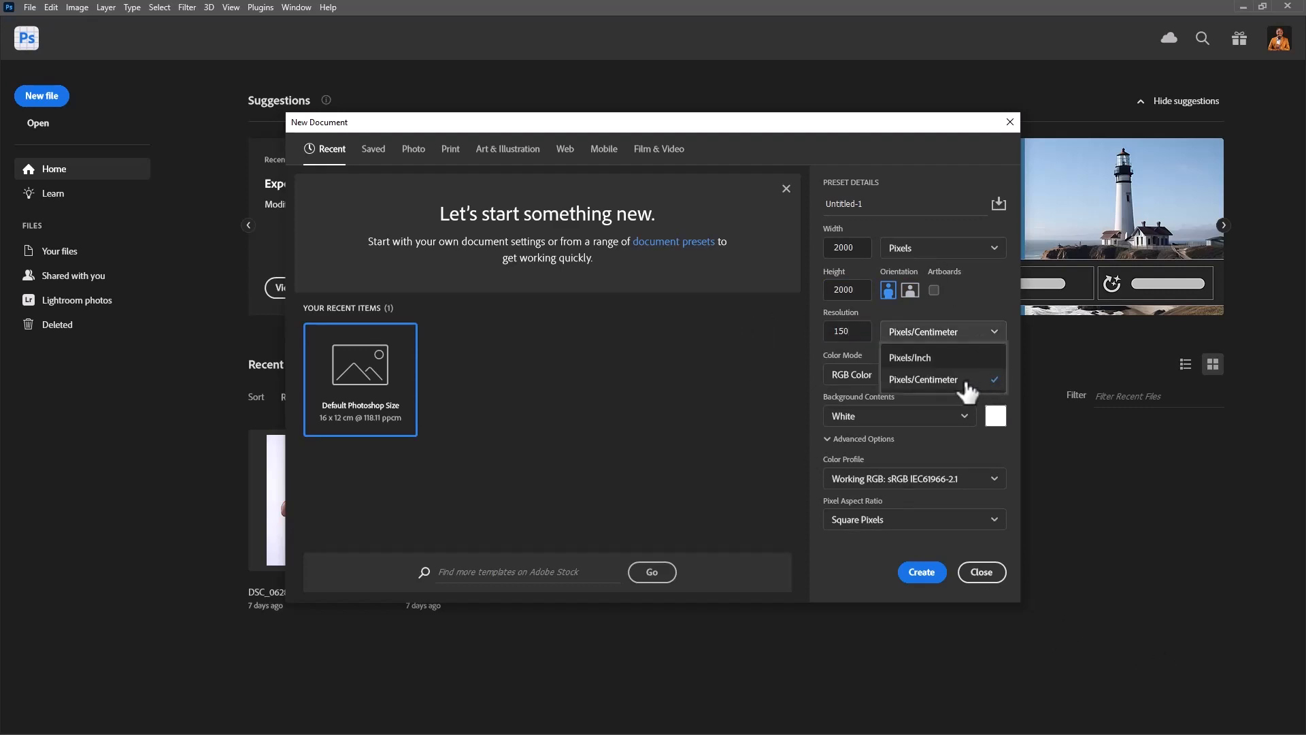
{"action": "left_click", "coordinate": [915, 358]}
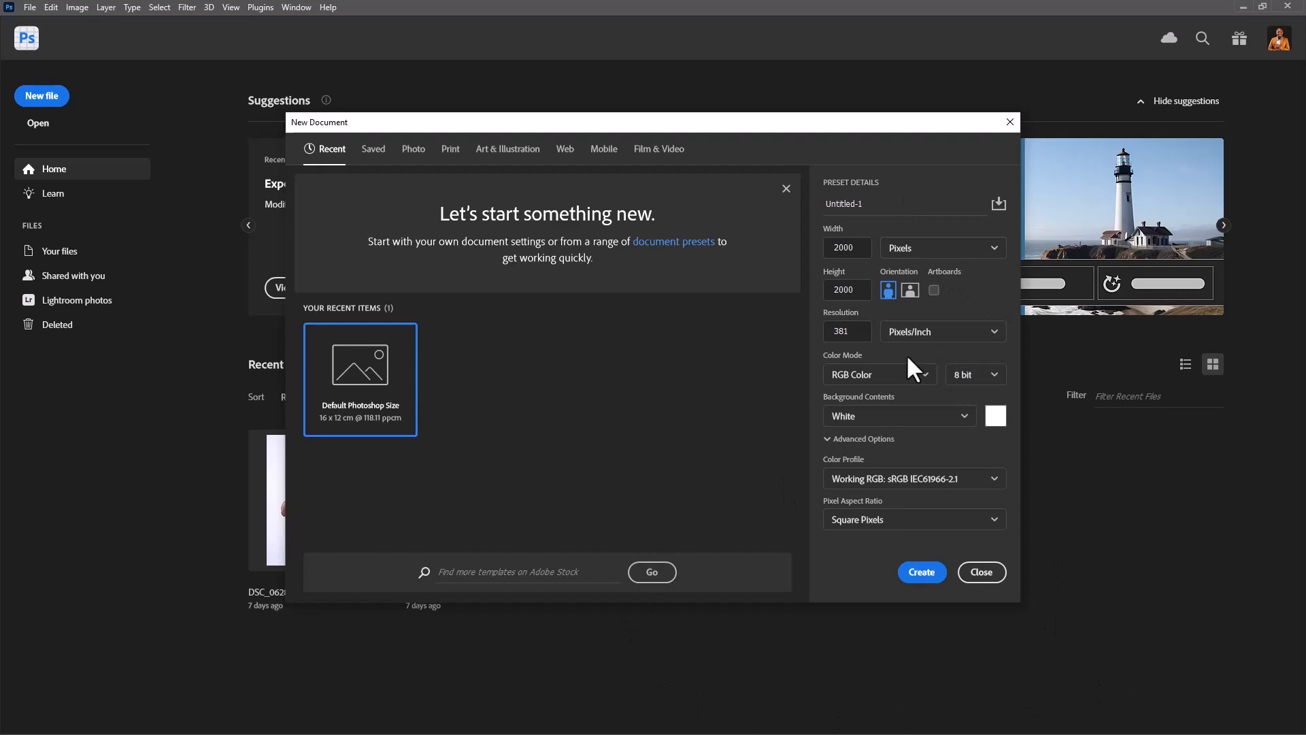
{"action": "left_click", "coordinate": [856, 331]}
{"action": "type", "text": "150"}
- Name the document Happy Sunday Rafiki Concepts and create it
{"action": "left_click", "coordinate": [898, 203]}
{"action": "type", "text": "Happy Sunday Rafiki Concepts"}
{"action": "left_click", "coordinate": [921, 573]}
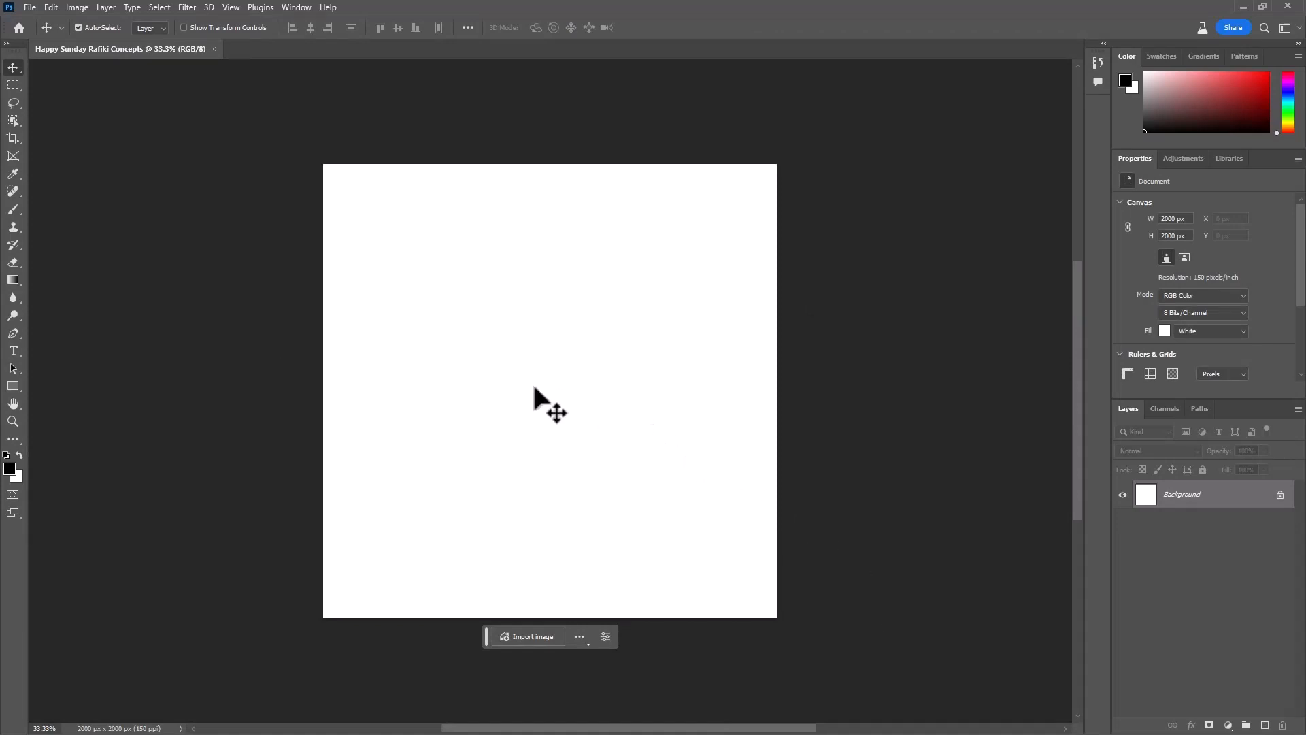
- Start saving the document under a new name and go to F:\Projects\Adobe Works\Adobe Photoshop\July
{"action": "left_click", "coordinate": [25, 6]}
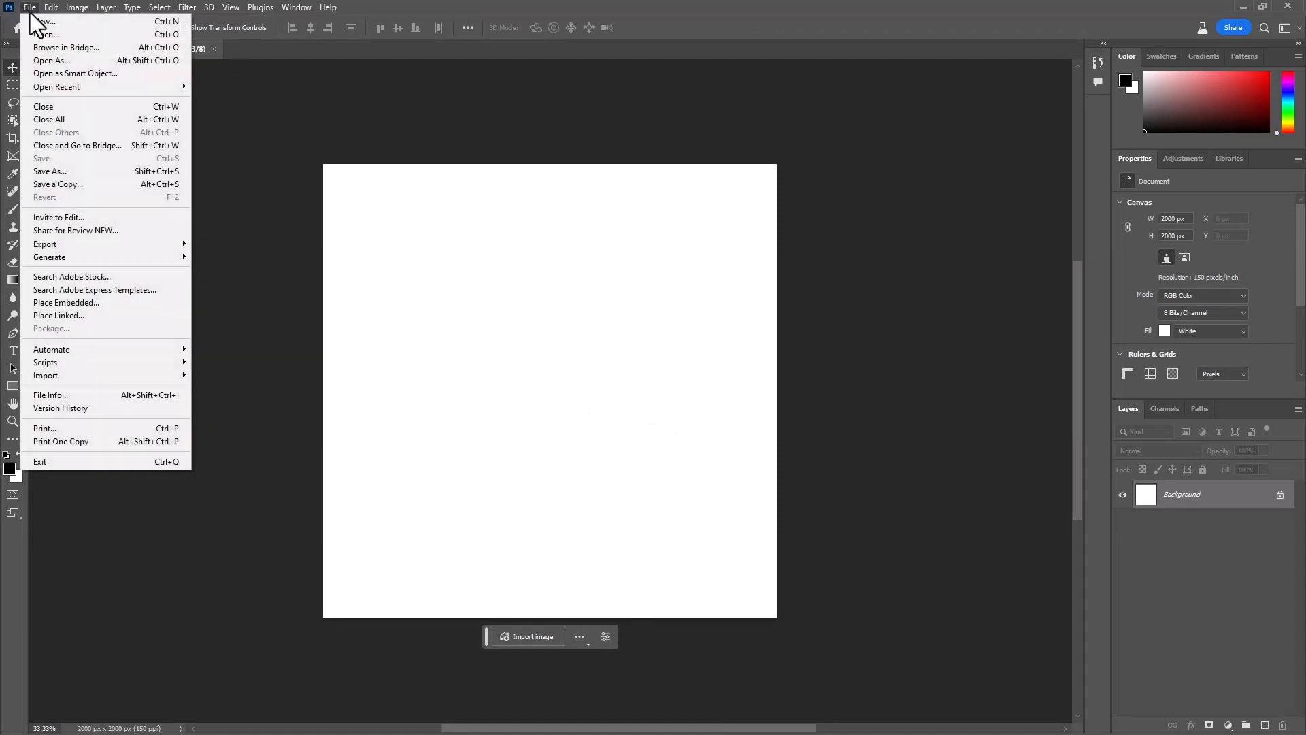
{"action": "left_click", "coordinate": [72, 172]}
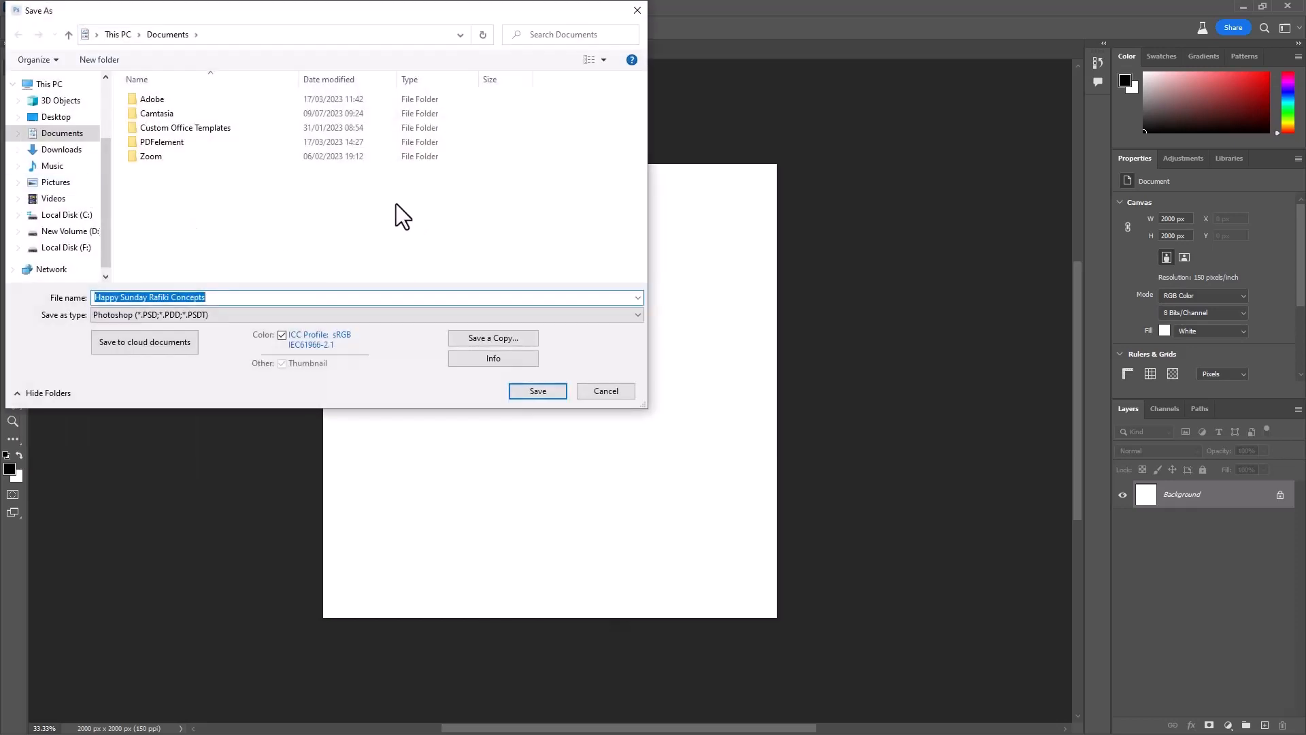
{"action": "left_click", "coordinate": [68, 248]}
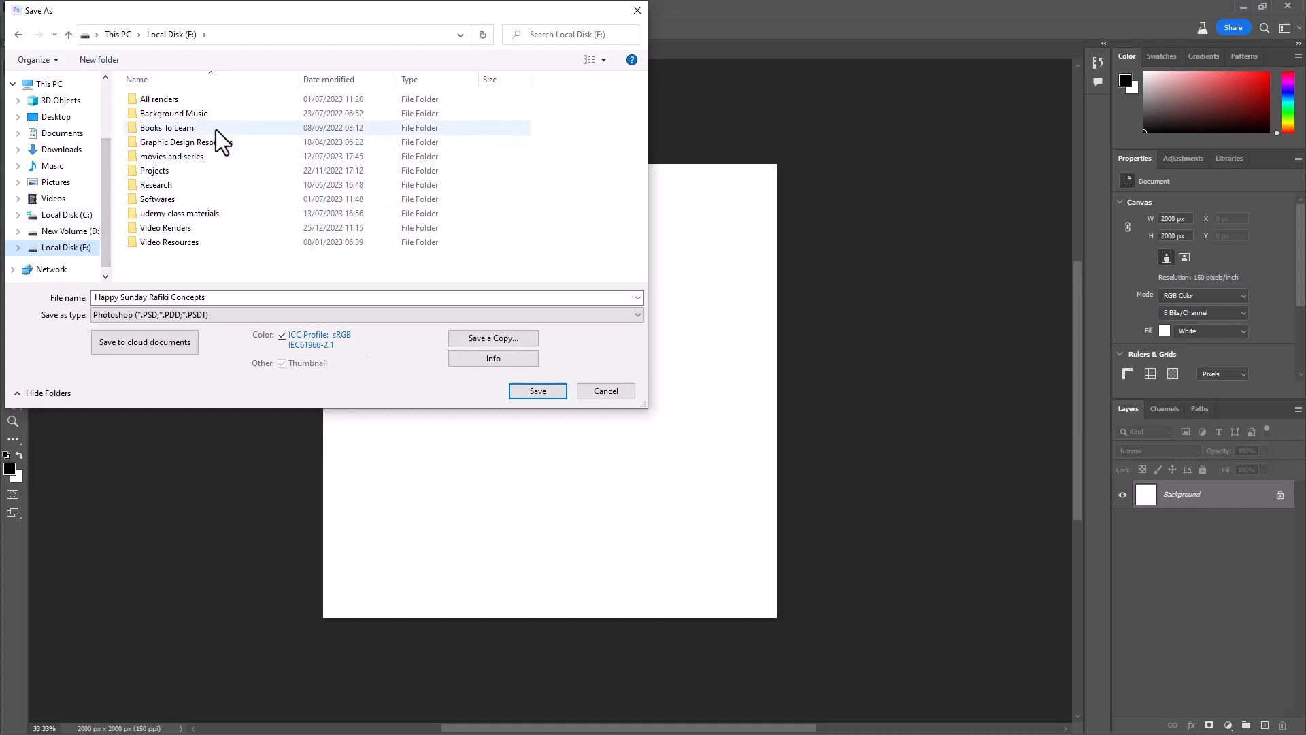
{"action": "double_click", "coordinate": [198, 170]}
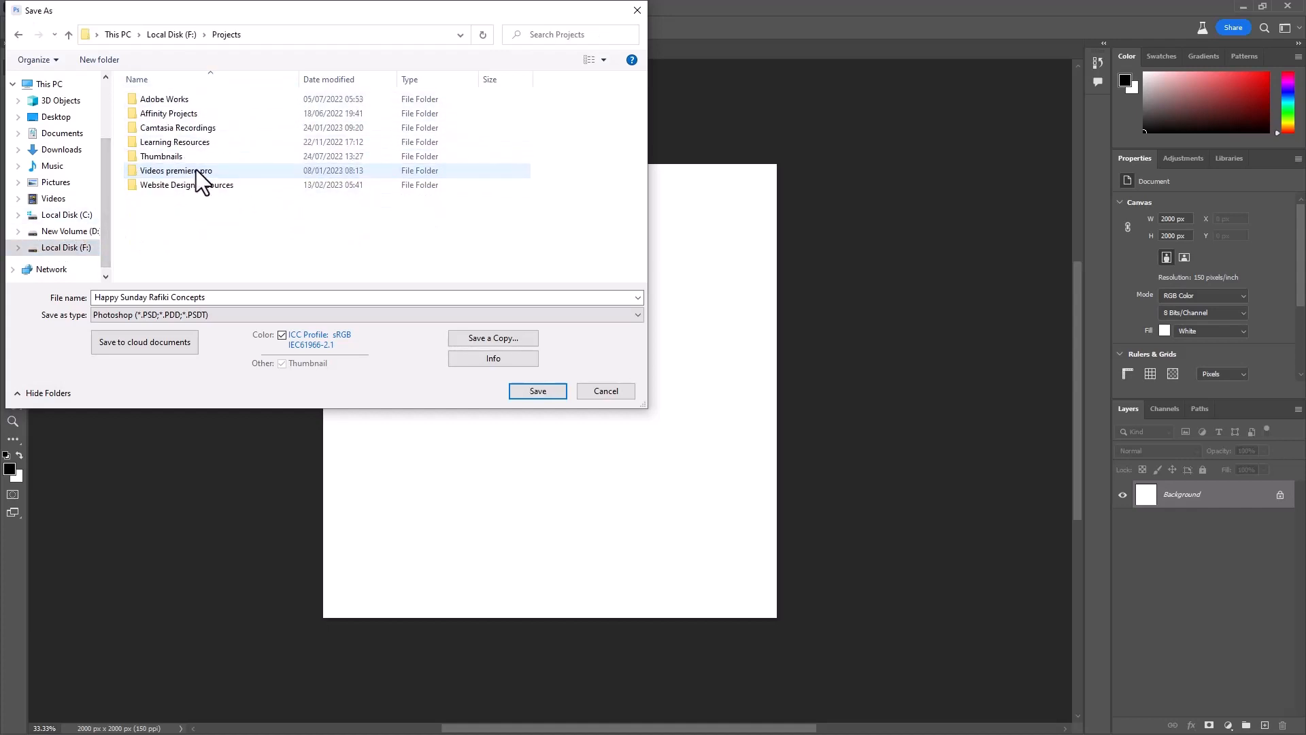
{"action": "double_click", "coordinate": [193, 102]}
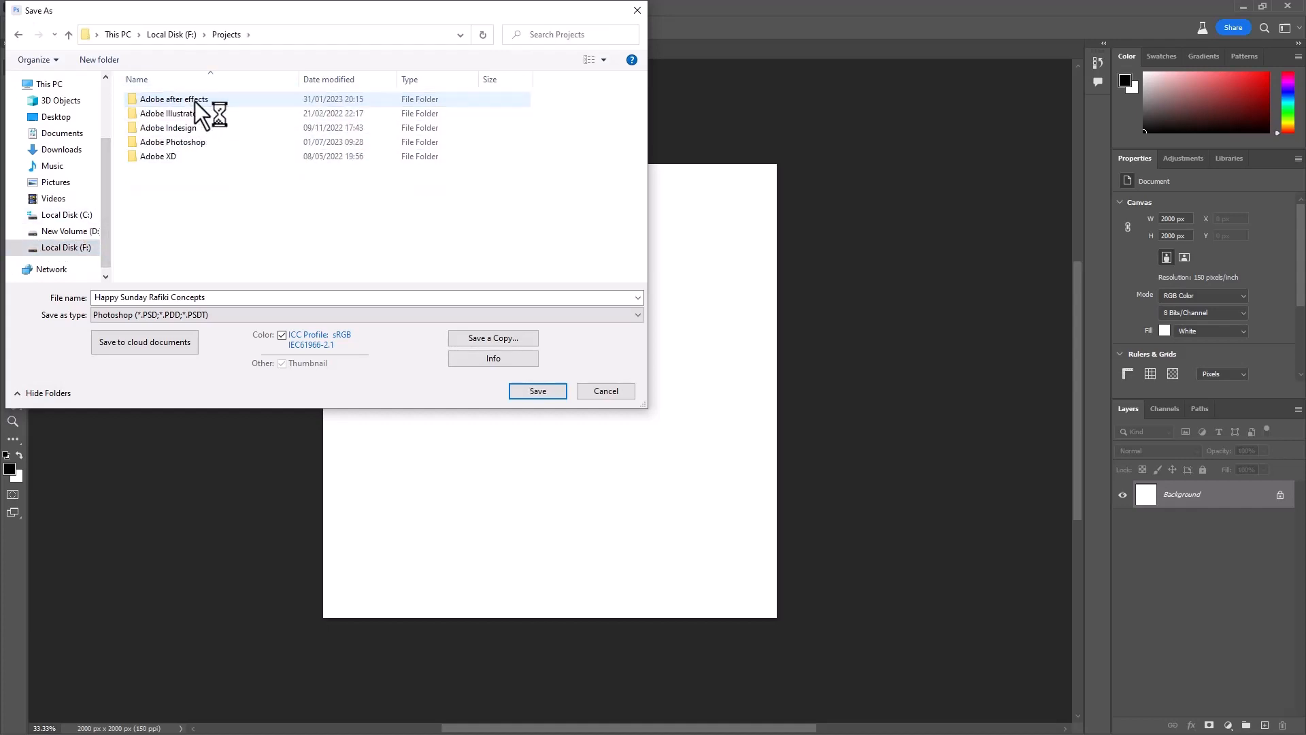
{"action": "double_click", "coordinate": [211, 145]}
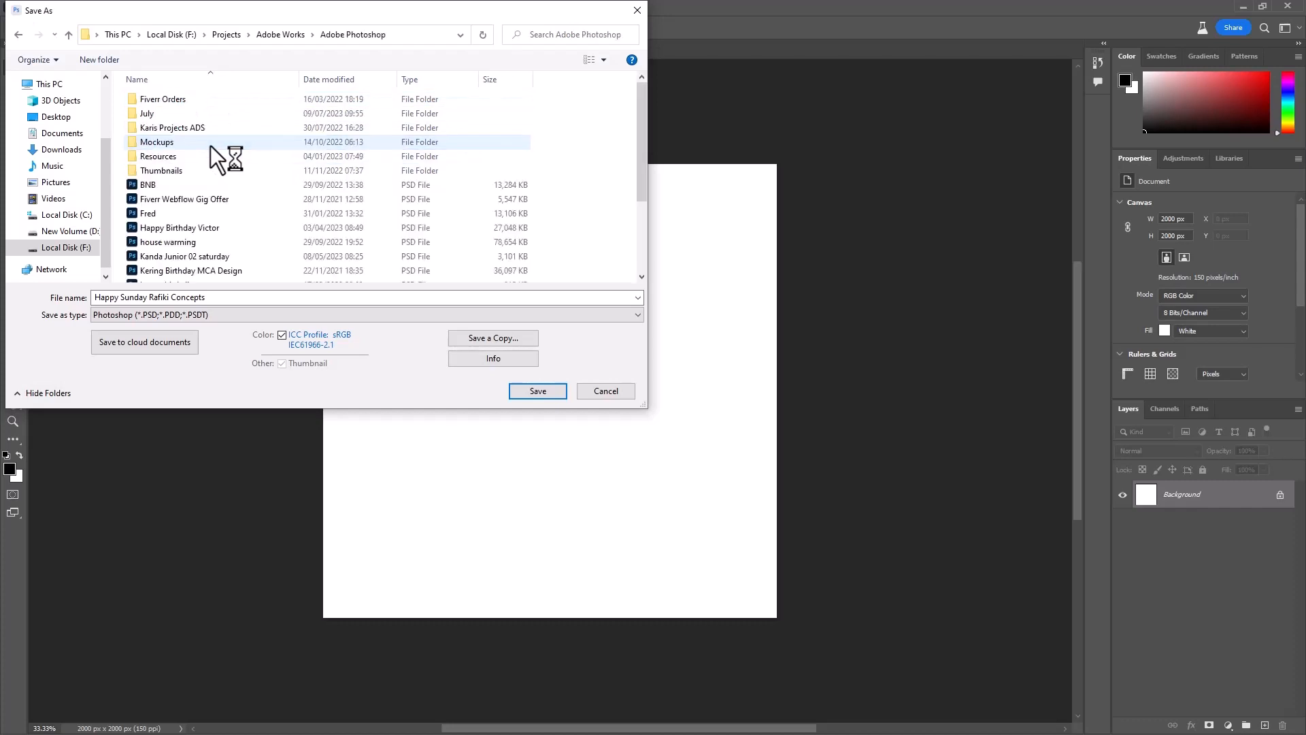
{"action": "double_click", "coordinate": [152, 111]}
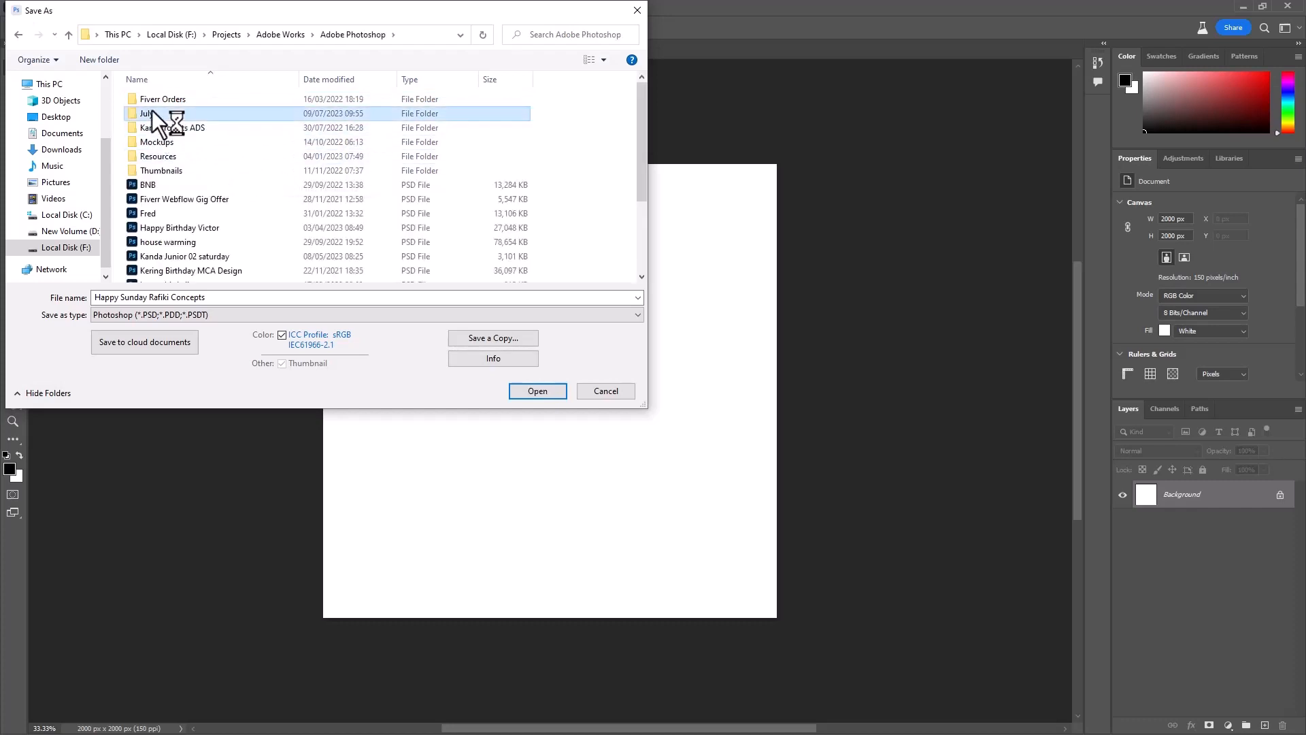
- Save the file as Happy Sunday Rafiki Concepts 03 in Photoshop format
{"action": "left_click", "coordinate": [227, 297]}
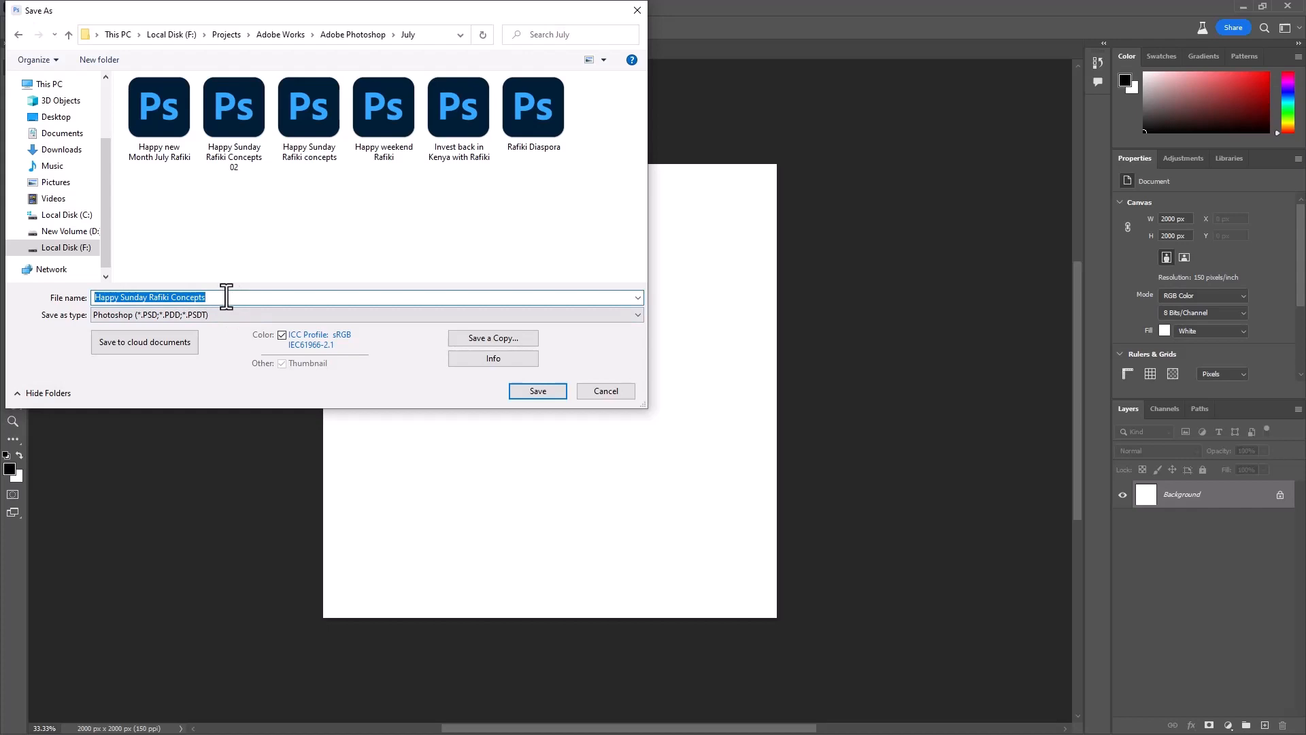
{"action": "left_click", "coordinate": [230, 295]}
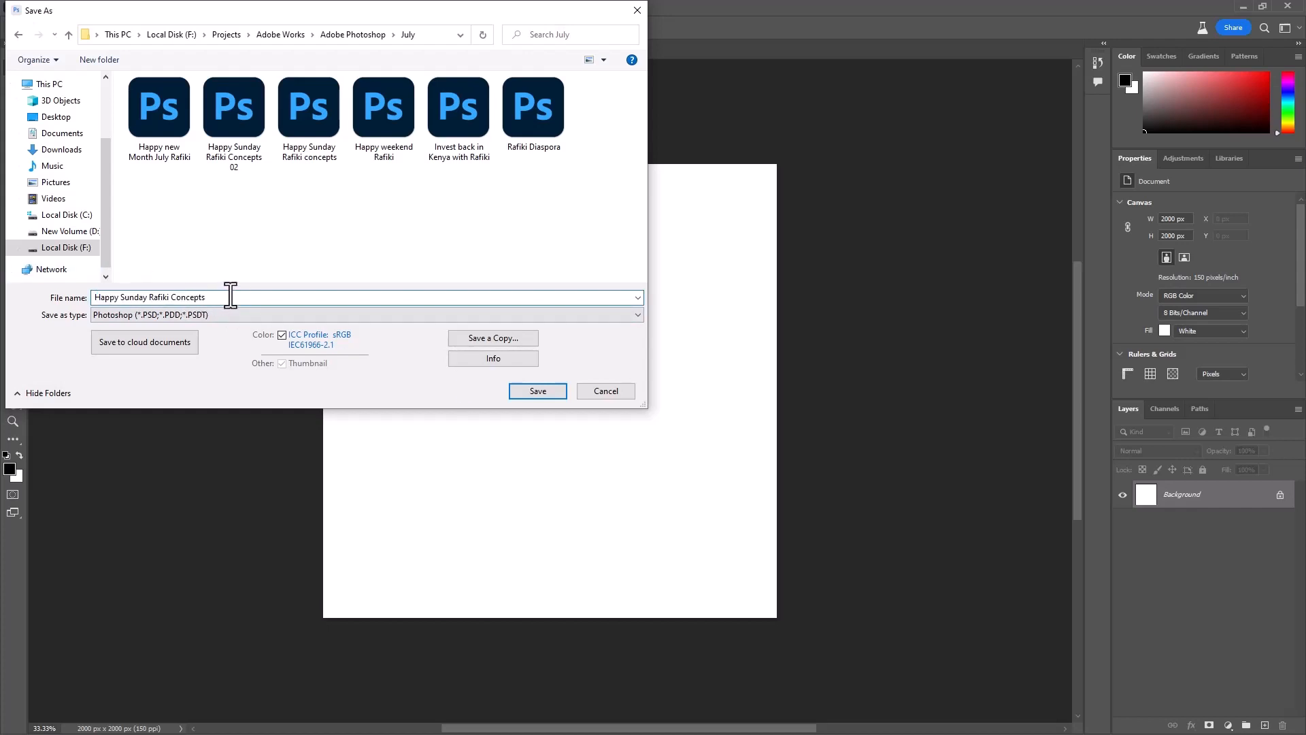
{"action": "type", "text": "02"}
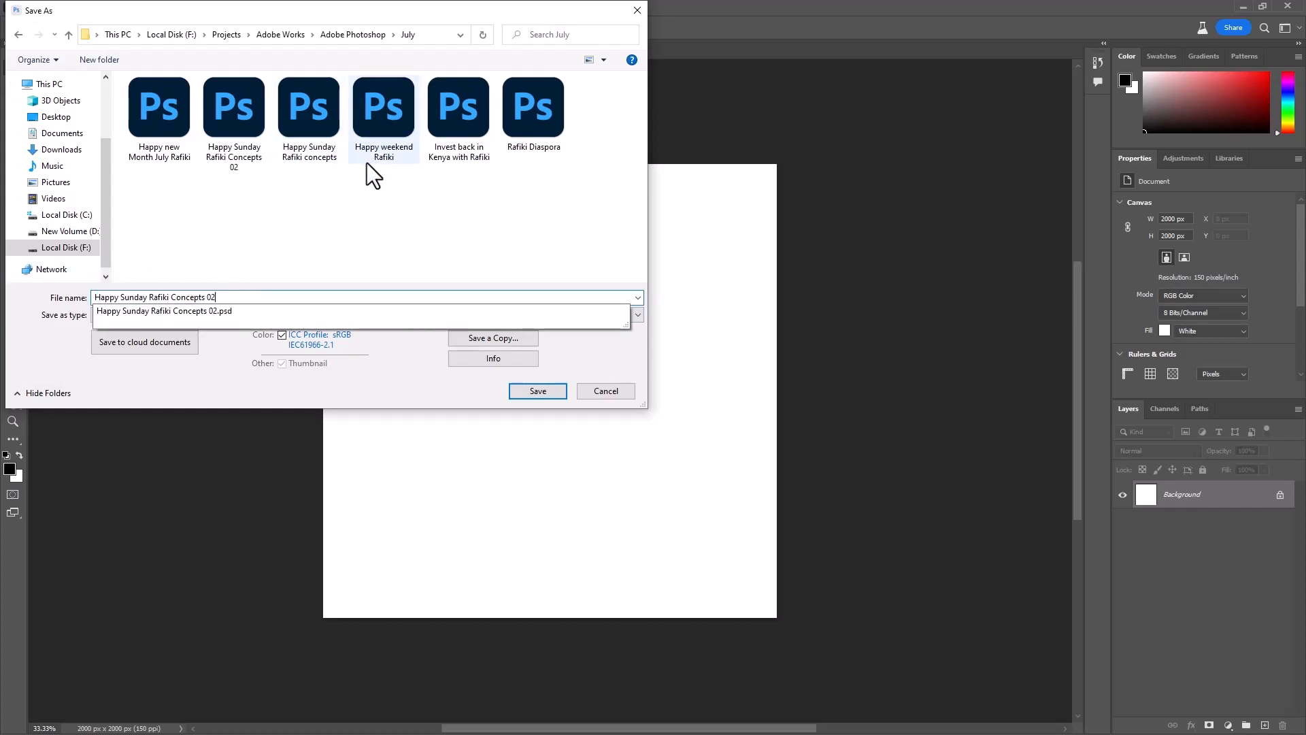
{"action": "key", "text": "BackSpace"}
{"action": "type", "text": "3"}
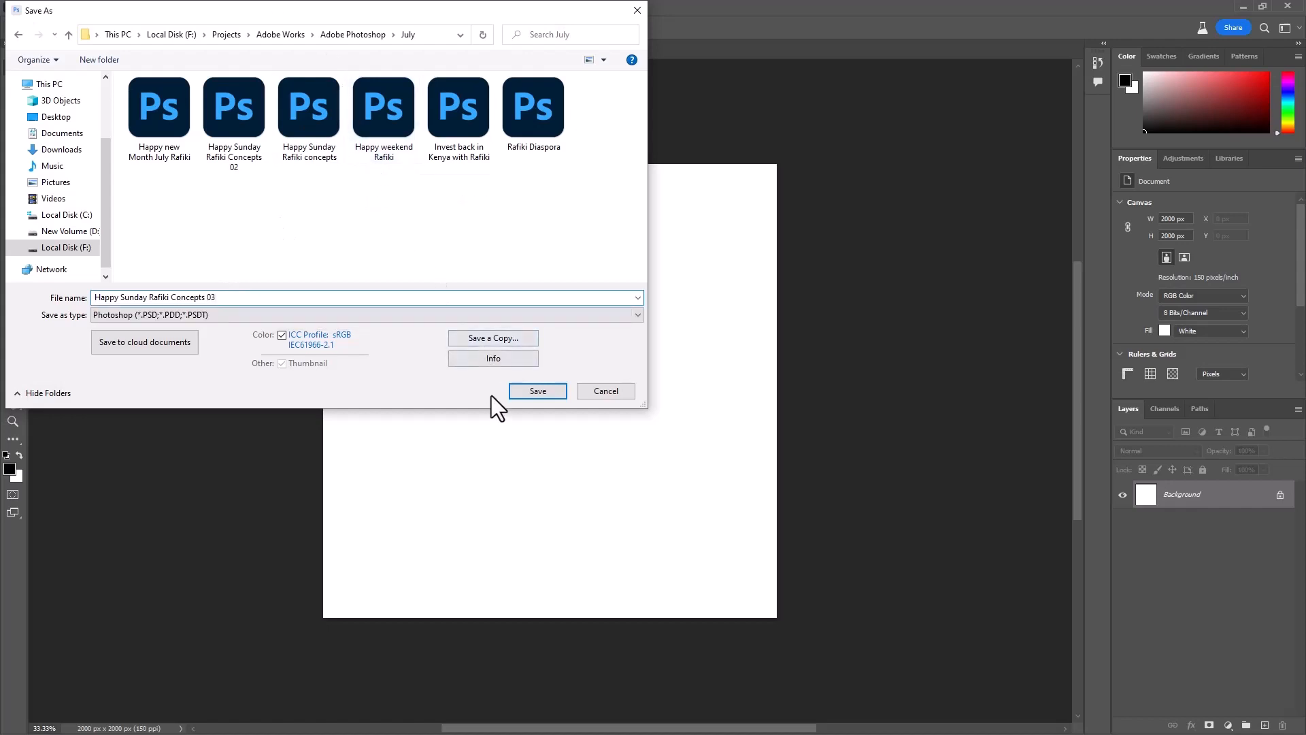
{"action": "key", "text": "Return"}
- Open the existing file Happy Sunday Rafiki Concepts 02 from the July folder
{"action": "left_click", "coordinate": [25, 7]}
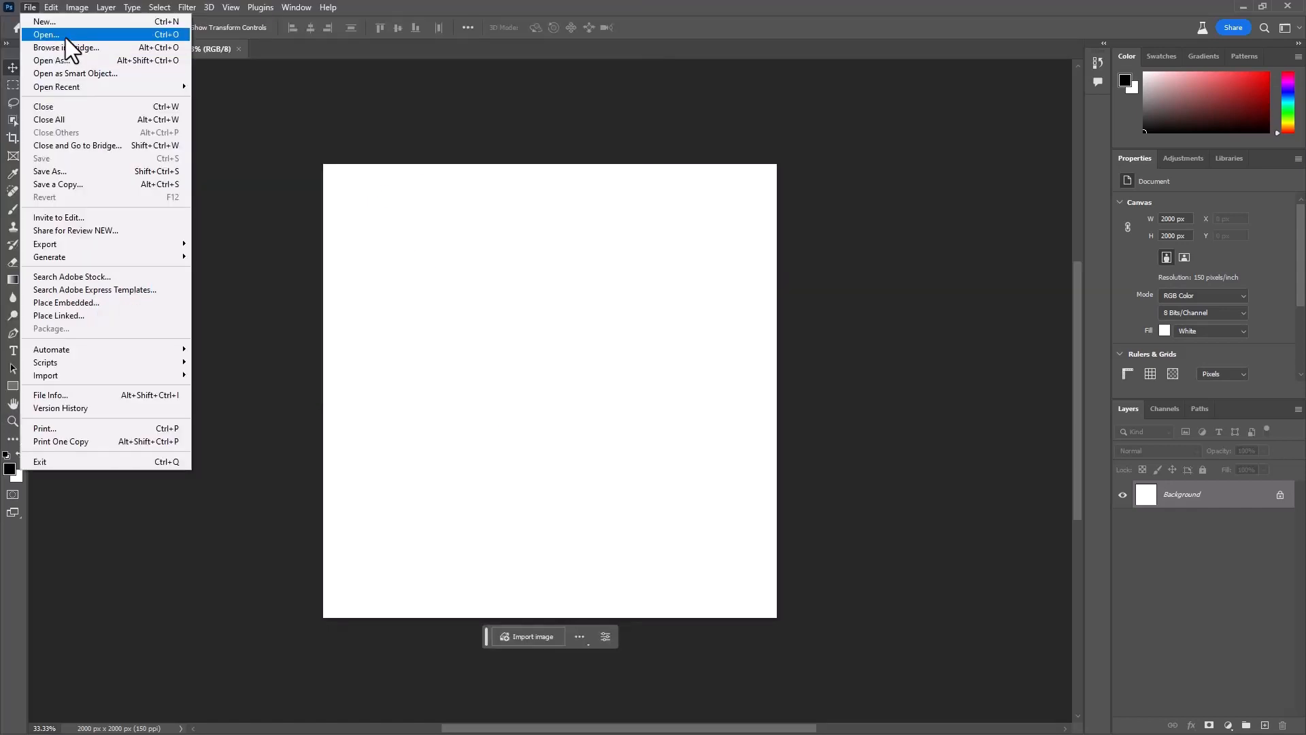
{"action": "left_click", "coordinate": [64, 35]}
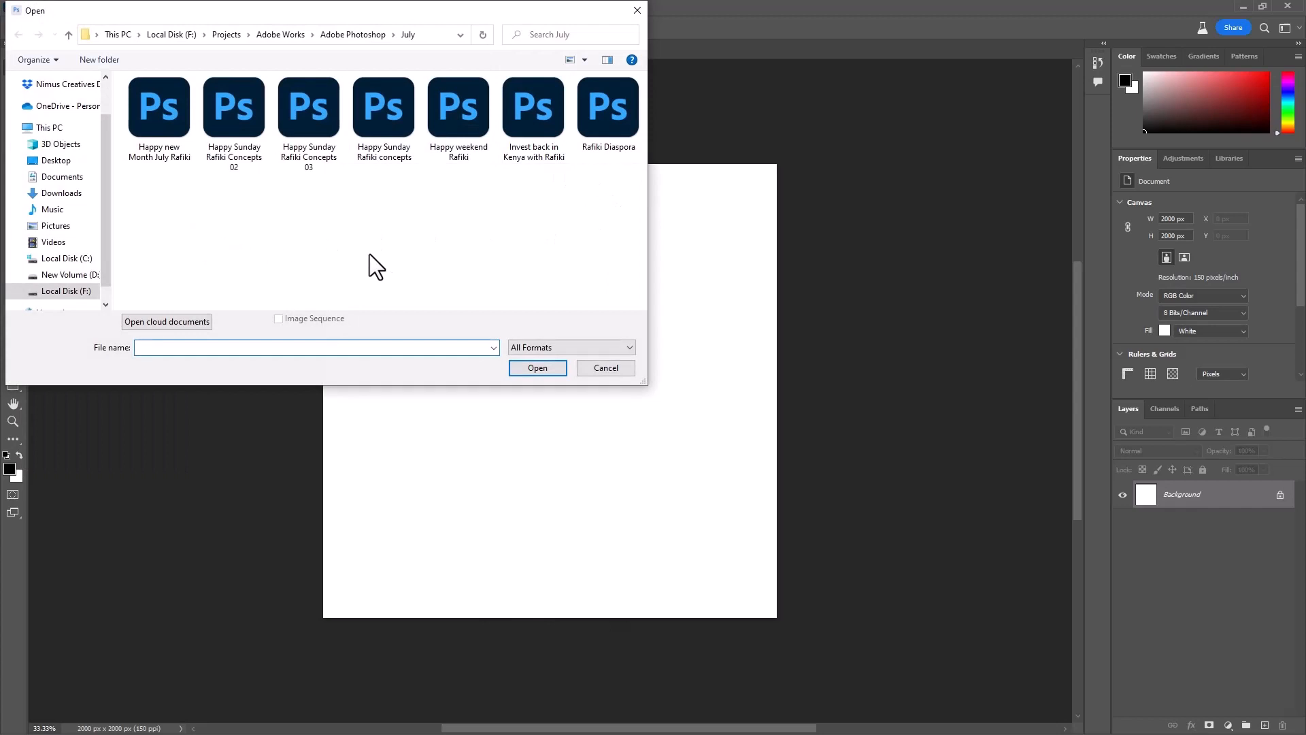
{"action": "left_click", "coordinate": [243, 137]}
{"action": "left_click", "coordinate": [538, 367]}
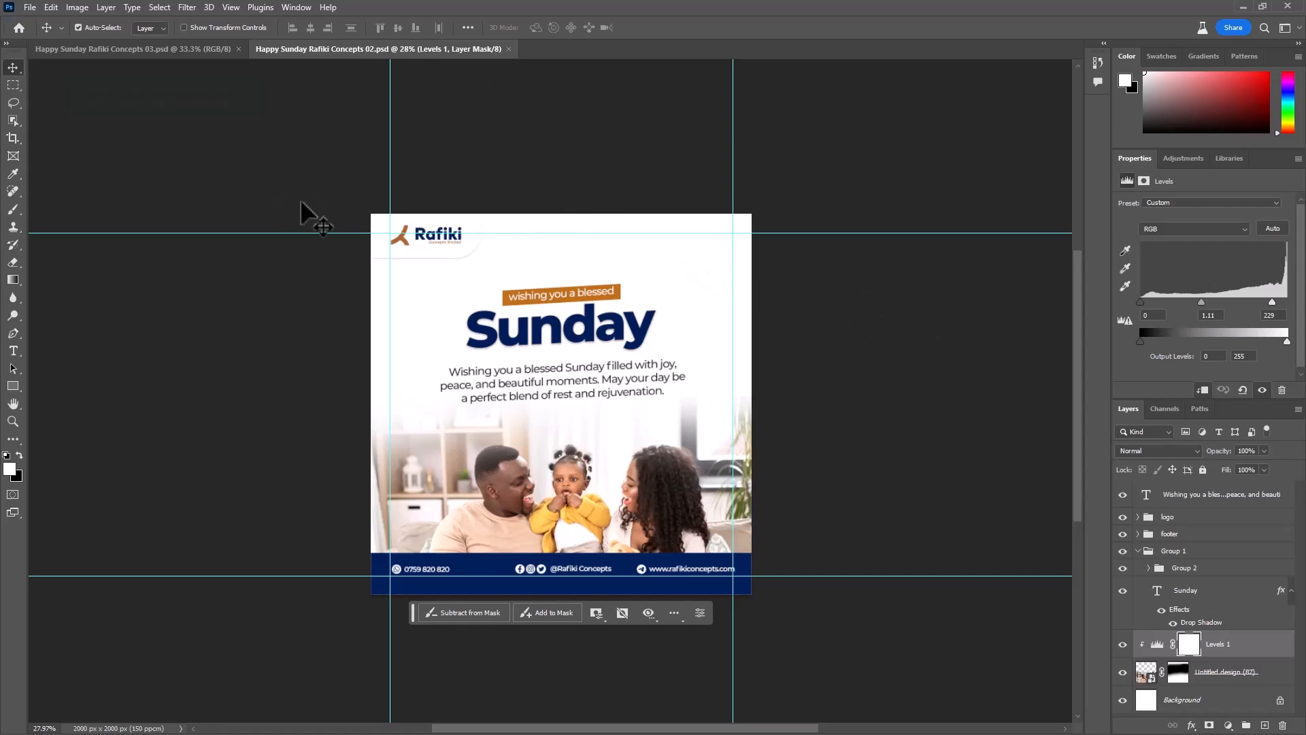
- Copy the logo group from Happy Sunday Rafiki Concepts 02 and switch to the Happy Sunday Rafiki Concepts 03 document
{"action": "scroll", "coordinate": [452, 239], "scroll_direction": "up", "scroll_amount": 5}
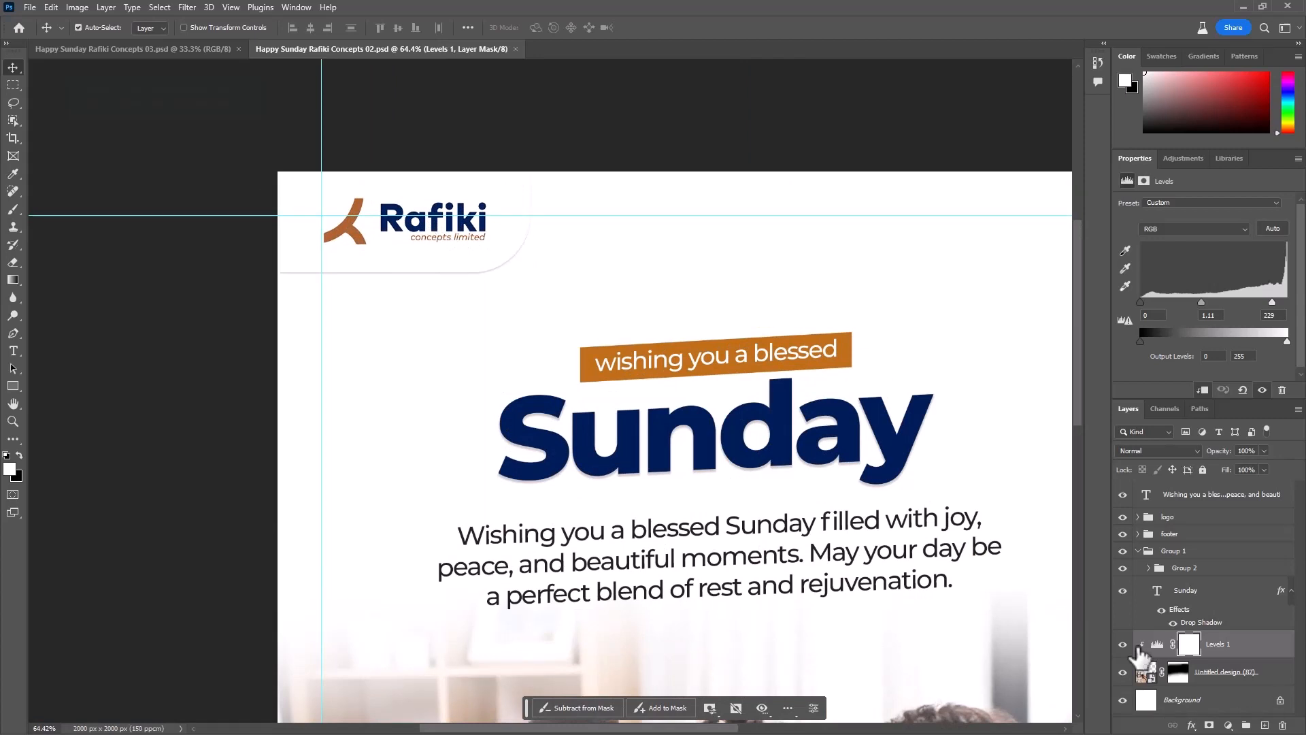
{"action": "left_click", "coordinate": [1187, 518]}
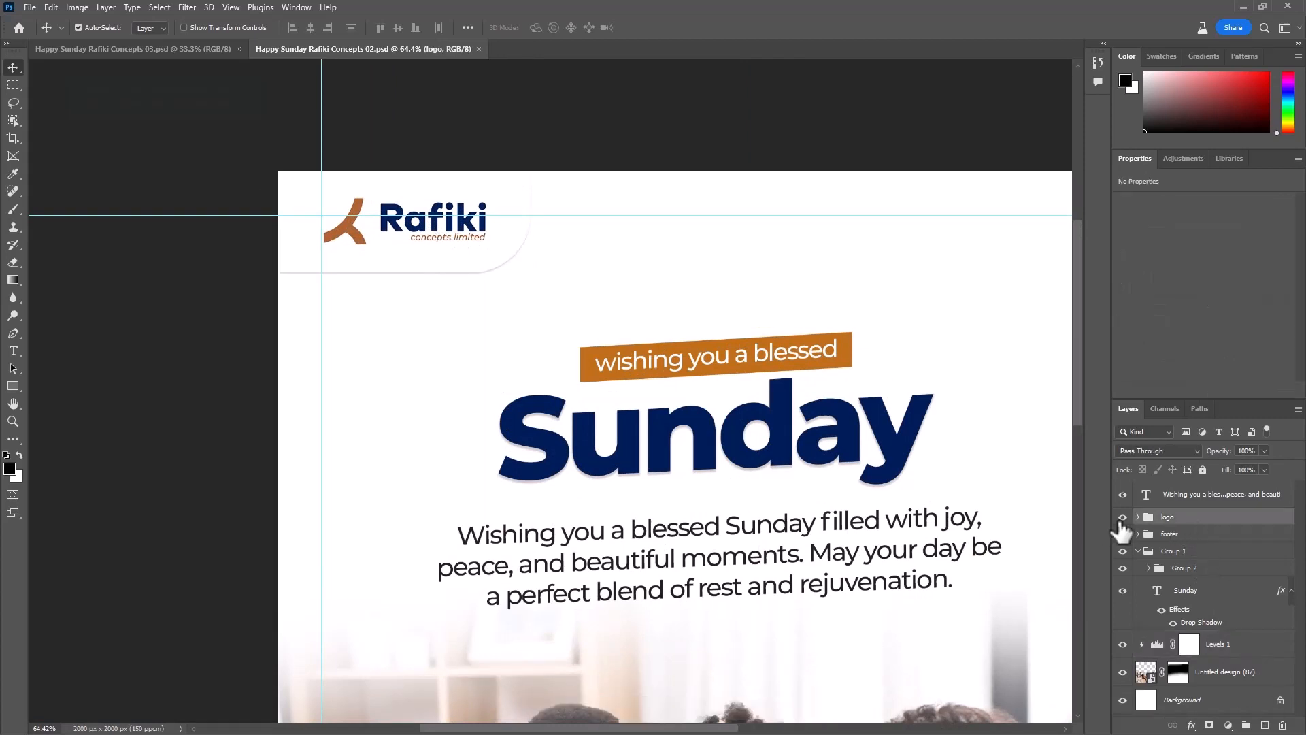
{"action": "left_click", "coordinate": [1122, 518]}
{"action": "left_click", "coordinate": [160, 49]}
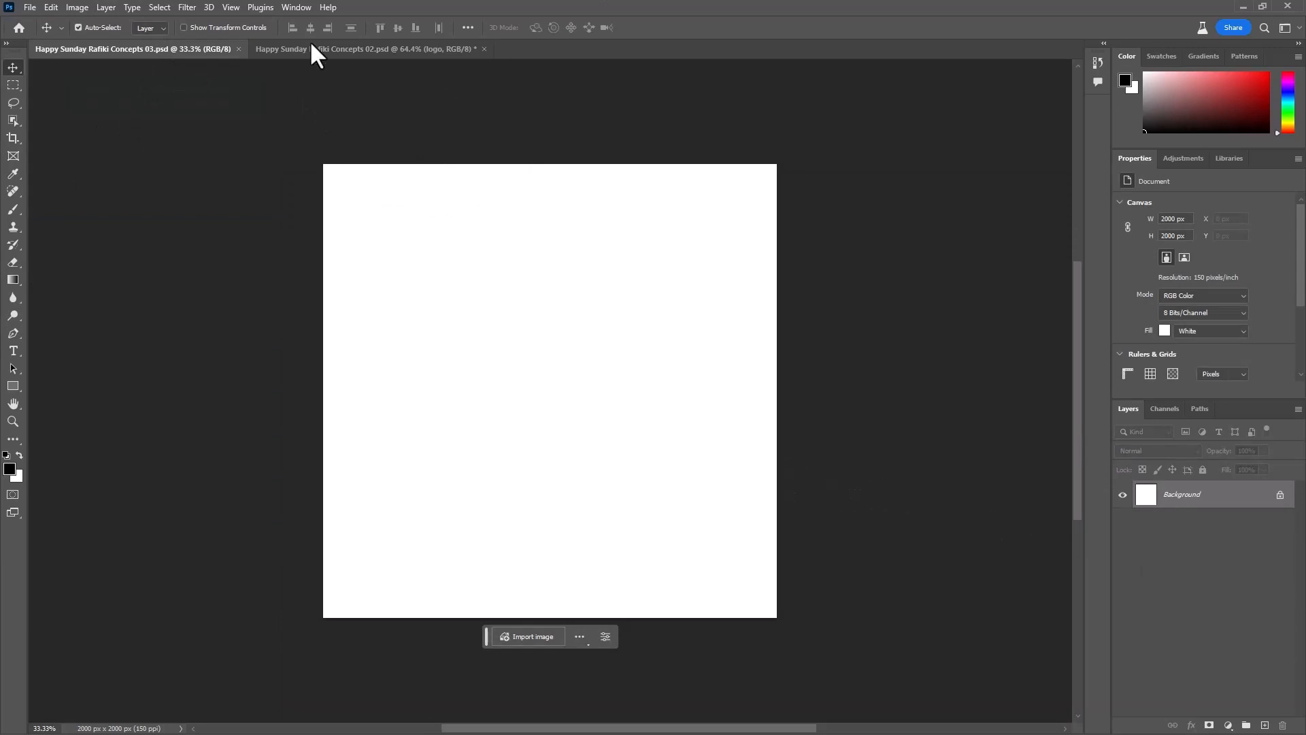
- Check the guides in the 02 design, then start a new guide layout in the 03 document with columns off and margins on
{"action": "left_click", "coordinate": [327, 54]}
{"action": "scroll", "coordinate": [268, 438], "scroll_direction": "down", "scroll_amount": 3}
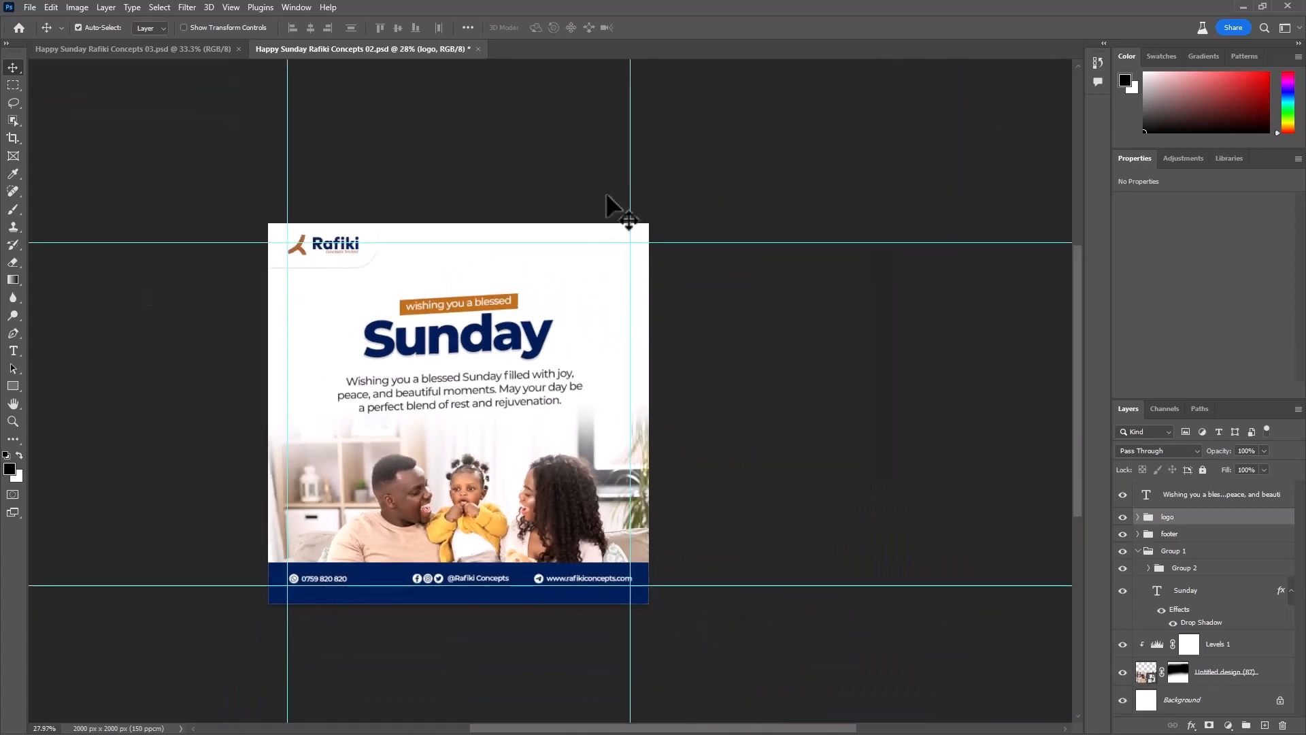
{"action": "left_click", "coordinate": [169, 49]}
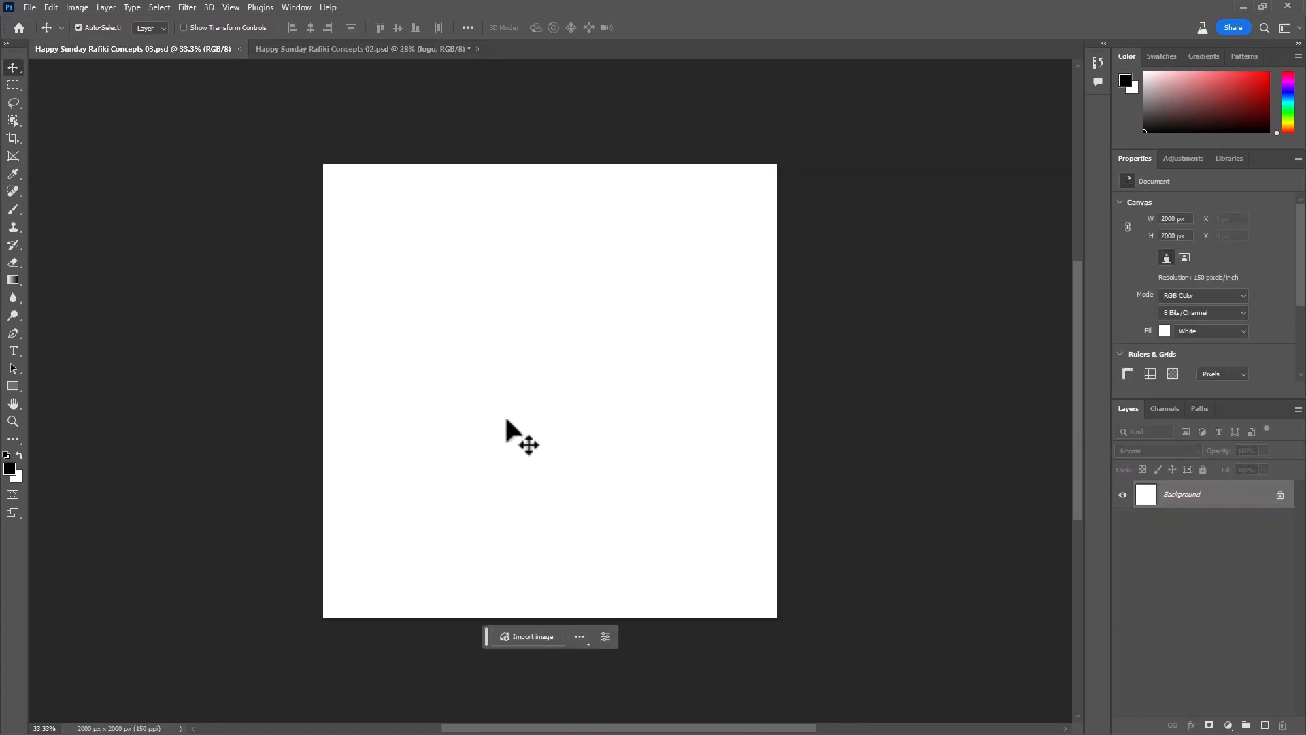
{"action": "left_click", "coordinate": [226, 8]}
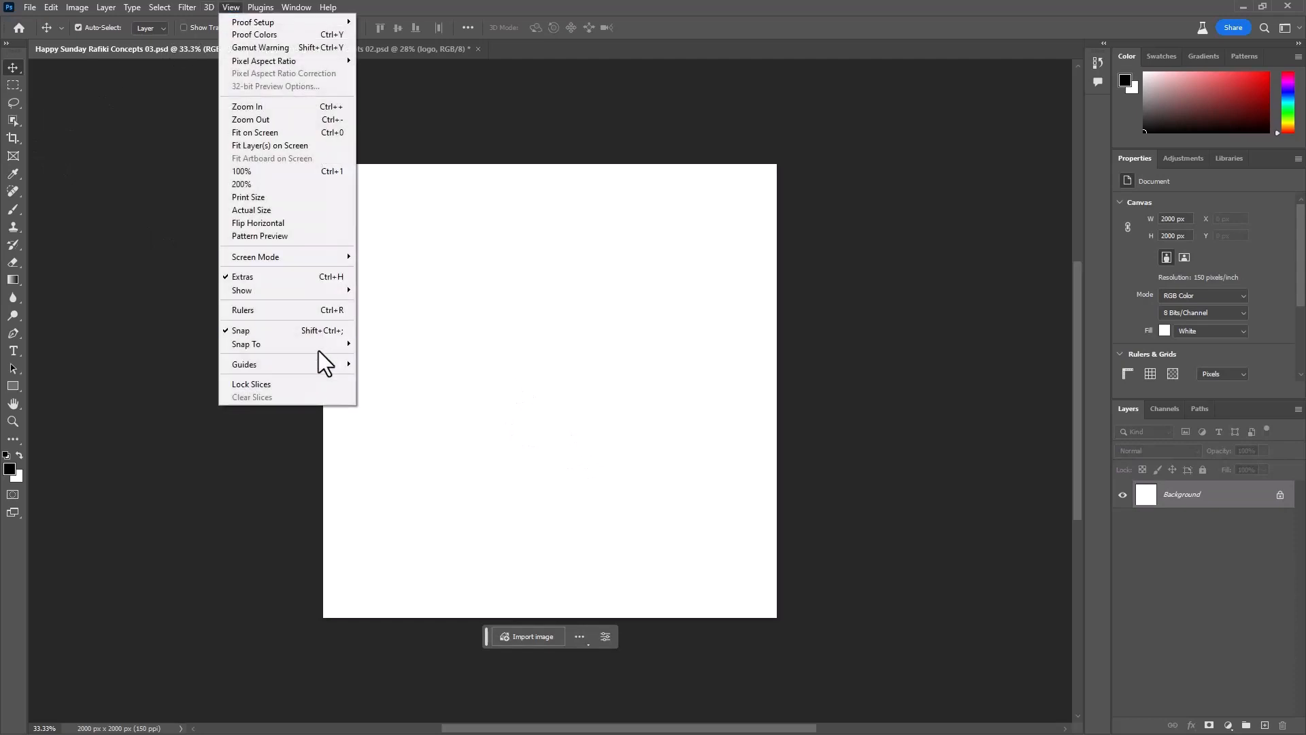
{"action": "mouse_move", "coordinate": [325, 369]}
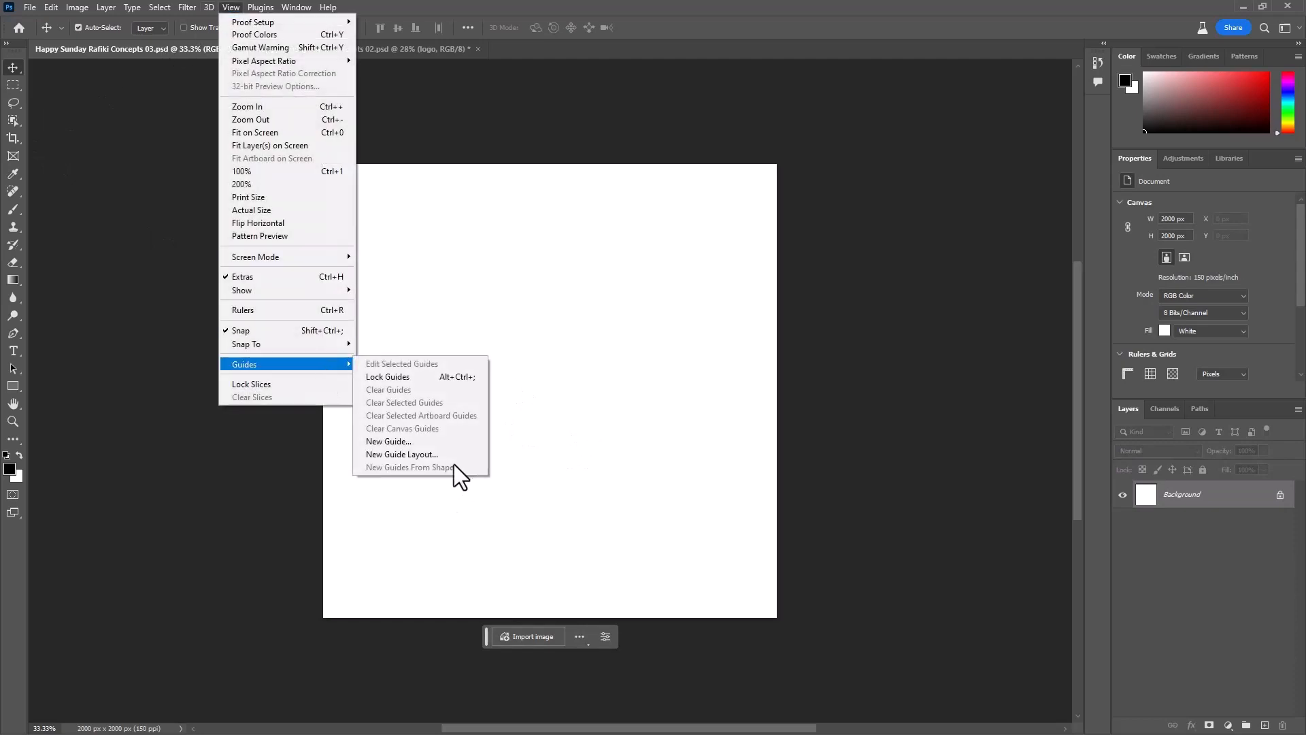
{"action": "left_click", "coordinate": [418, 454]}
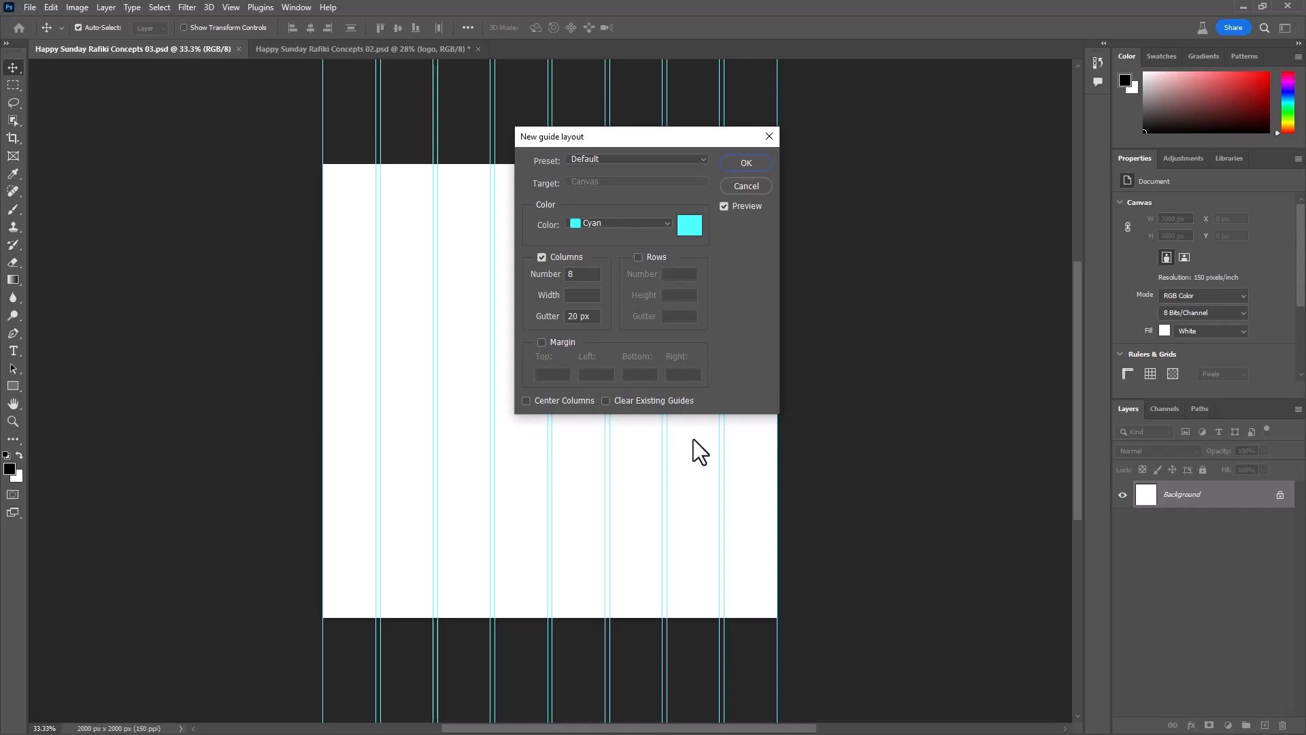
{"action": "left_click", "coordinate": [540, 256]}
{"action": "left_click", "coordinate": [541, 343]}
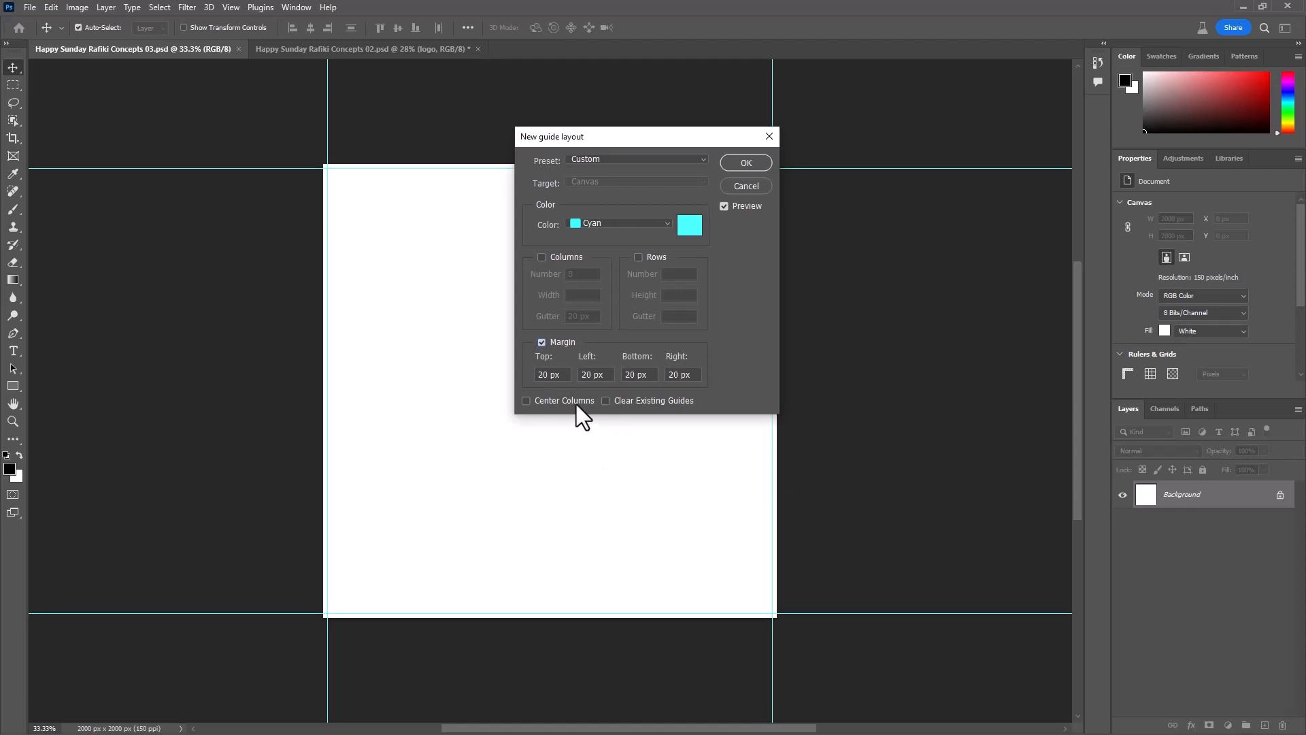
- Set the top, left, bottom and right margins to 100 px and create the guides
{"action": "left_click", "coordinate": [563, 375]}
{"action": "type", "text": "100"}
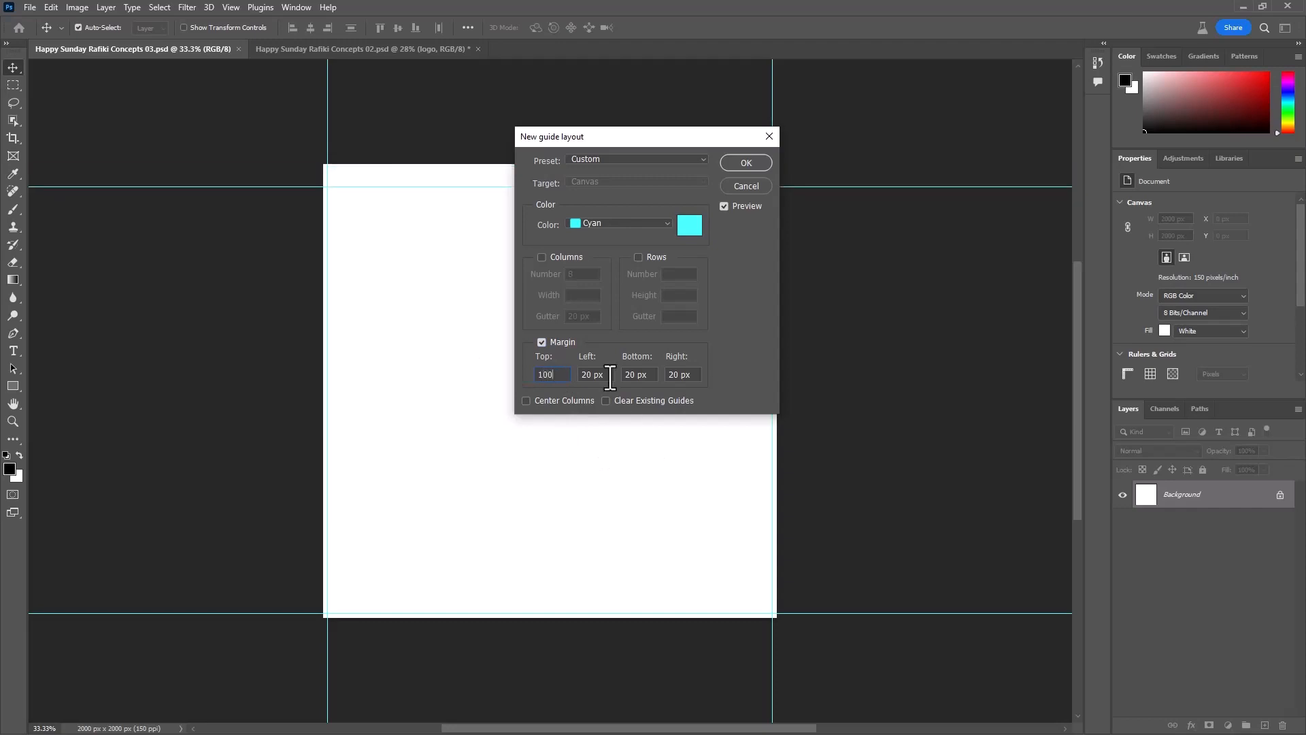
{"action": "left_click", "coordinate": [610, 378]}
{"action": "type", "text": "100"}
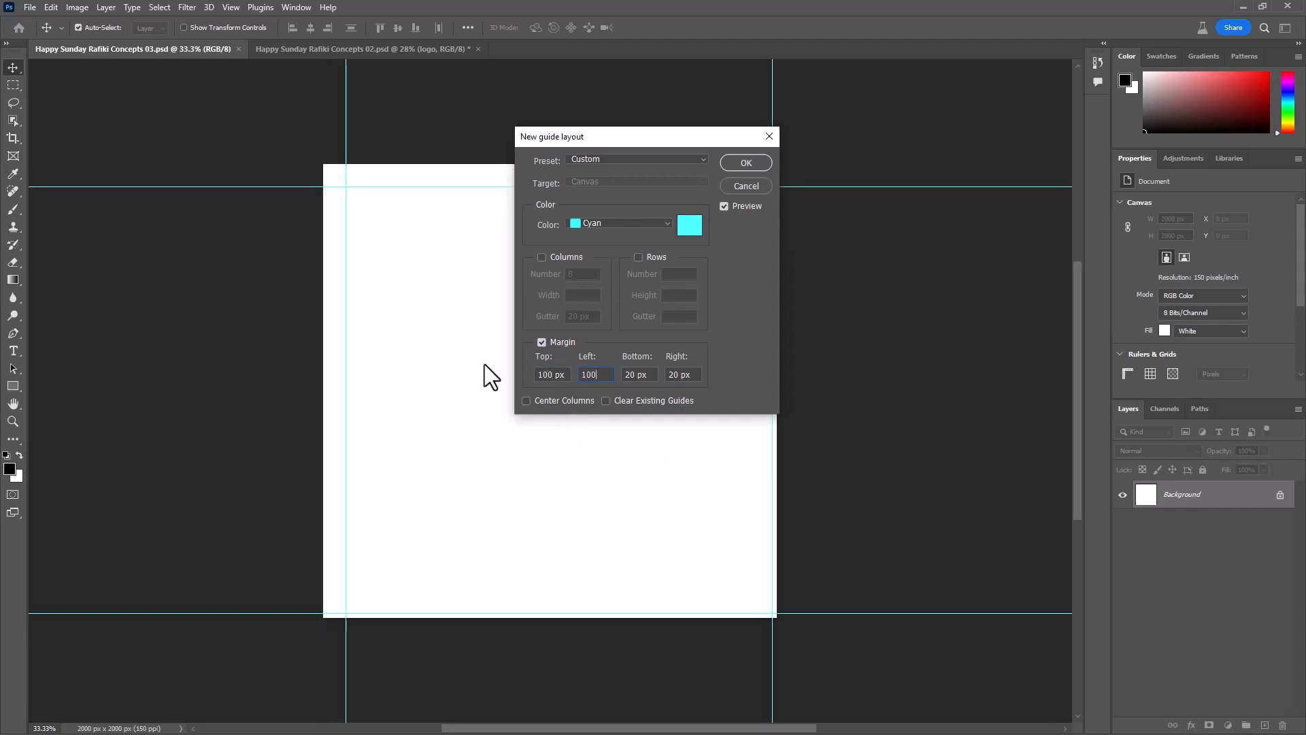
{"action": "left_click", "coordinate": [651, 378]}
{"action": "type", "text": "100"}
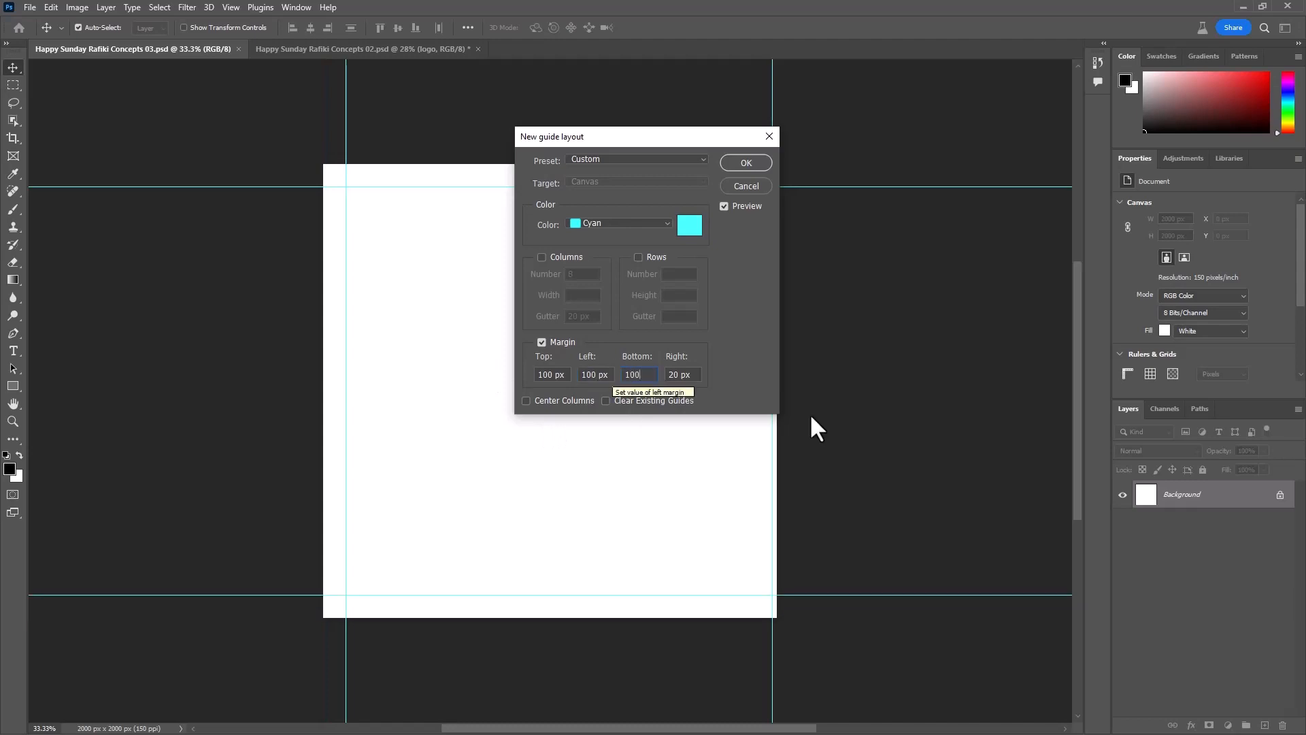
{"action": "left_click", "coordinate": [692, 376]}
{"action": "type", "text": "100"}
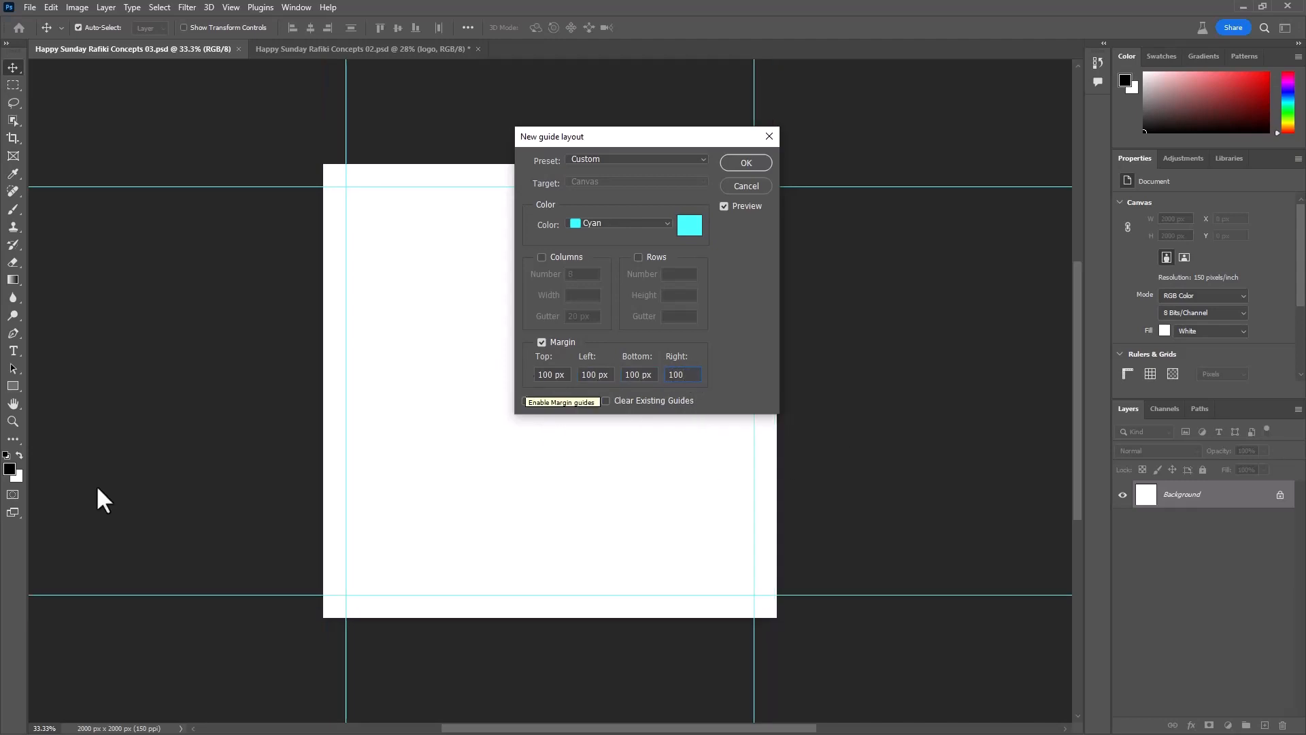
{"action": "left_click", "coordinate": [746, 163]}
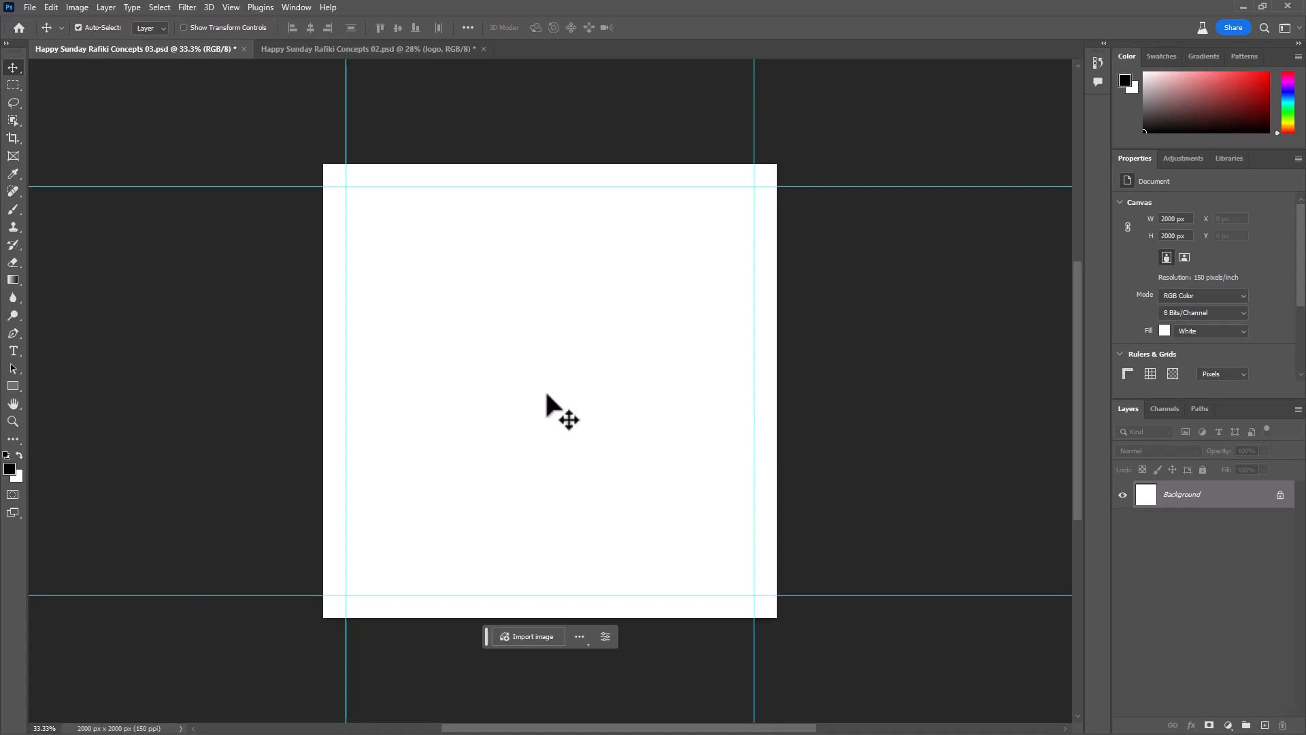
- Paste the copied logo group and place it flush in the top-left corner of the canvas
{"action": "key", "text": "ctrl+v"}
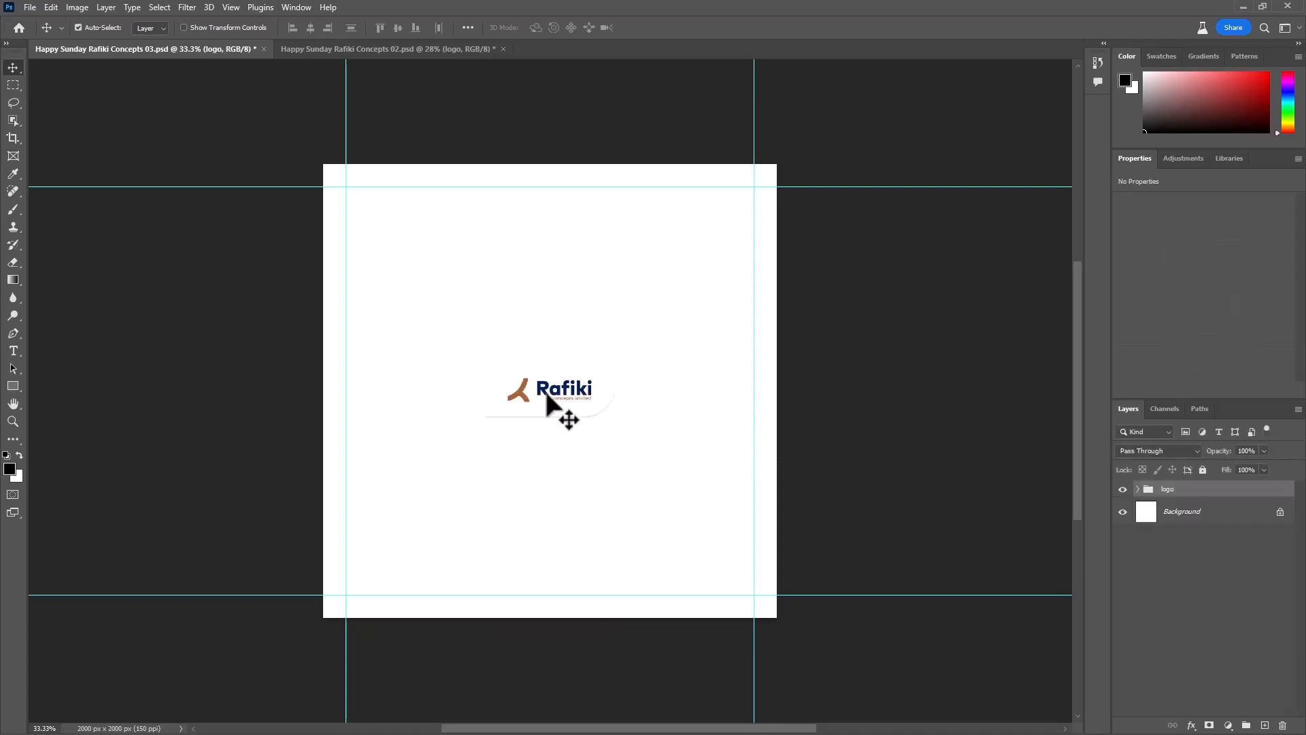
{"action": "key", "text": "ctrl+t"}
{"action": "left_click_drag", "start_coordinate": [516, 397], "coordinate": [357, 194]}
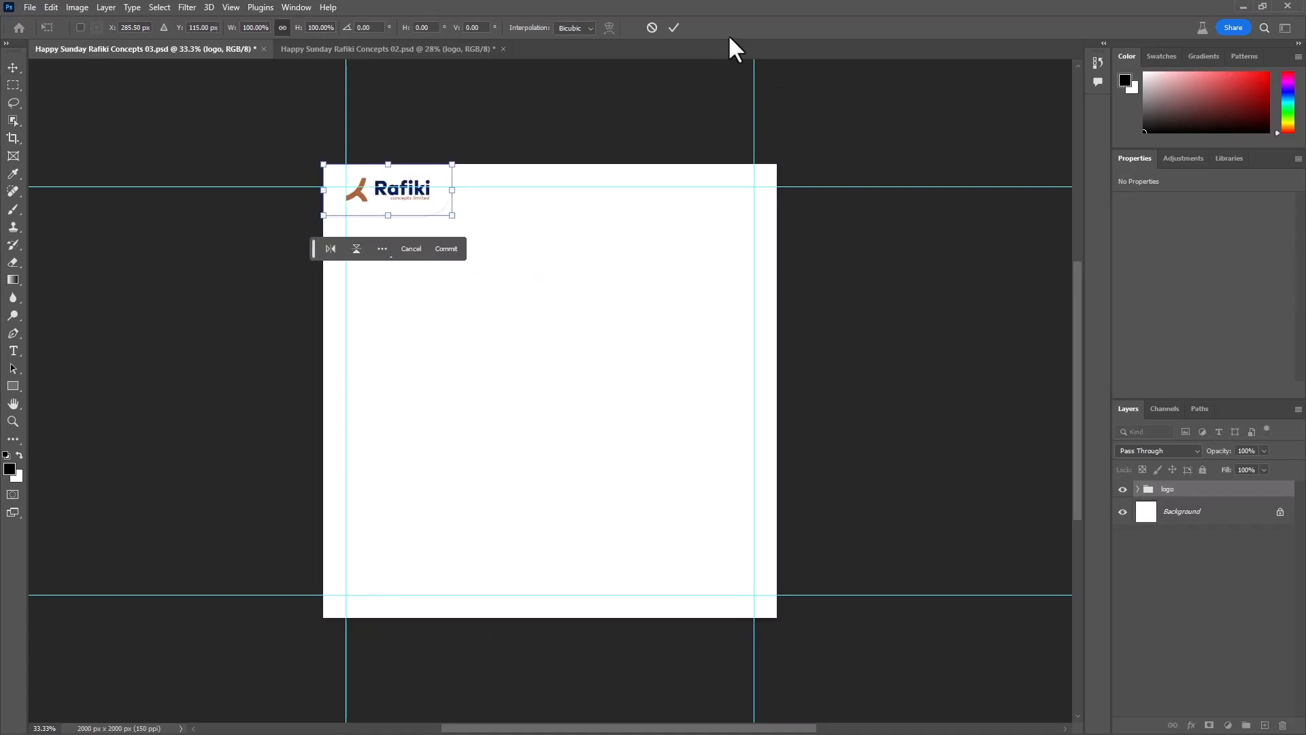
{"action": "left_click", "coordinate": [673, 28]}
- Examine how the logo group is built by selecting its white rounded rectangle and its logo image
{"action": "scroll", "coordinate": [530, 303], "scroll_direction": "up", "scroll_amount": 3}
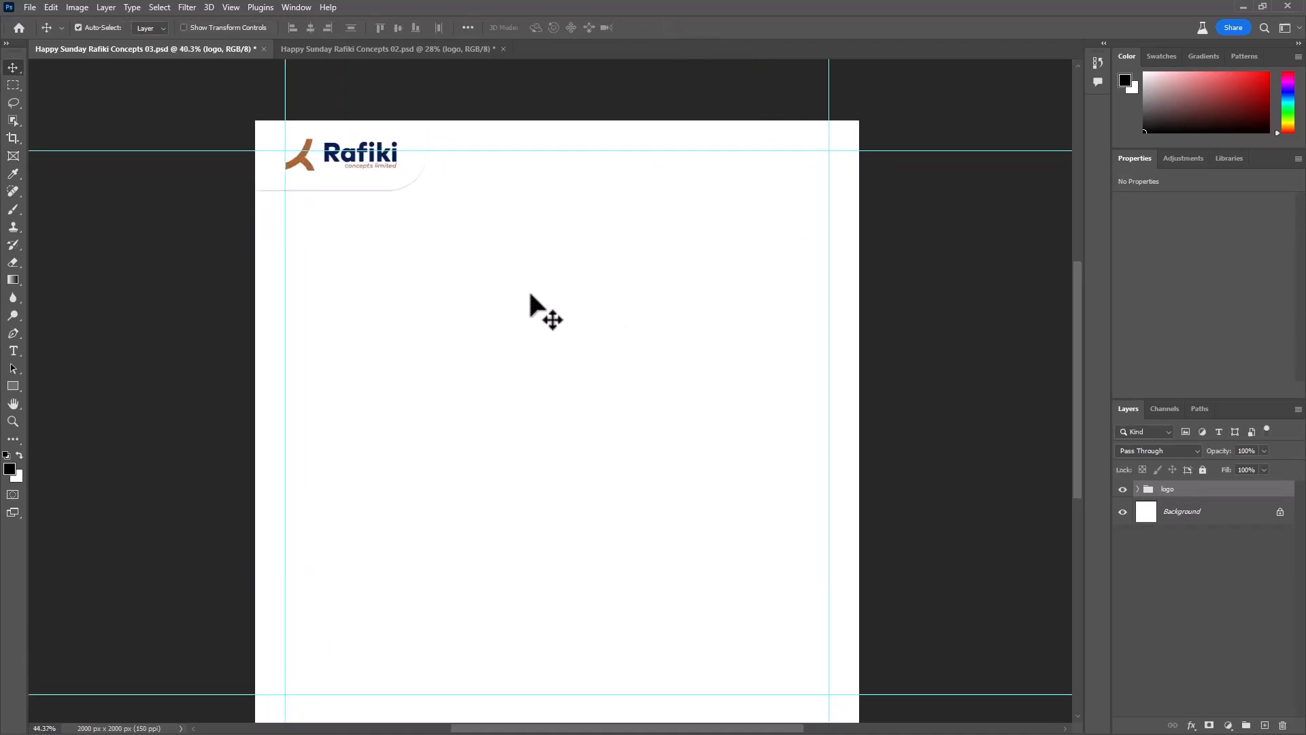
{"action": "left_click_drag", "start_coordinate": [474, 419], "coordinate": [489, 447]}
{"action": "scroll", "coordinate": [504, 490], "scroll_direction": "up", "scroll_amount": 3}
{"action": "scroll", "coordinate": [475, 452], "scroll_direction": "up", "scroll_amount": 3}
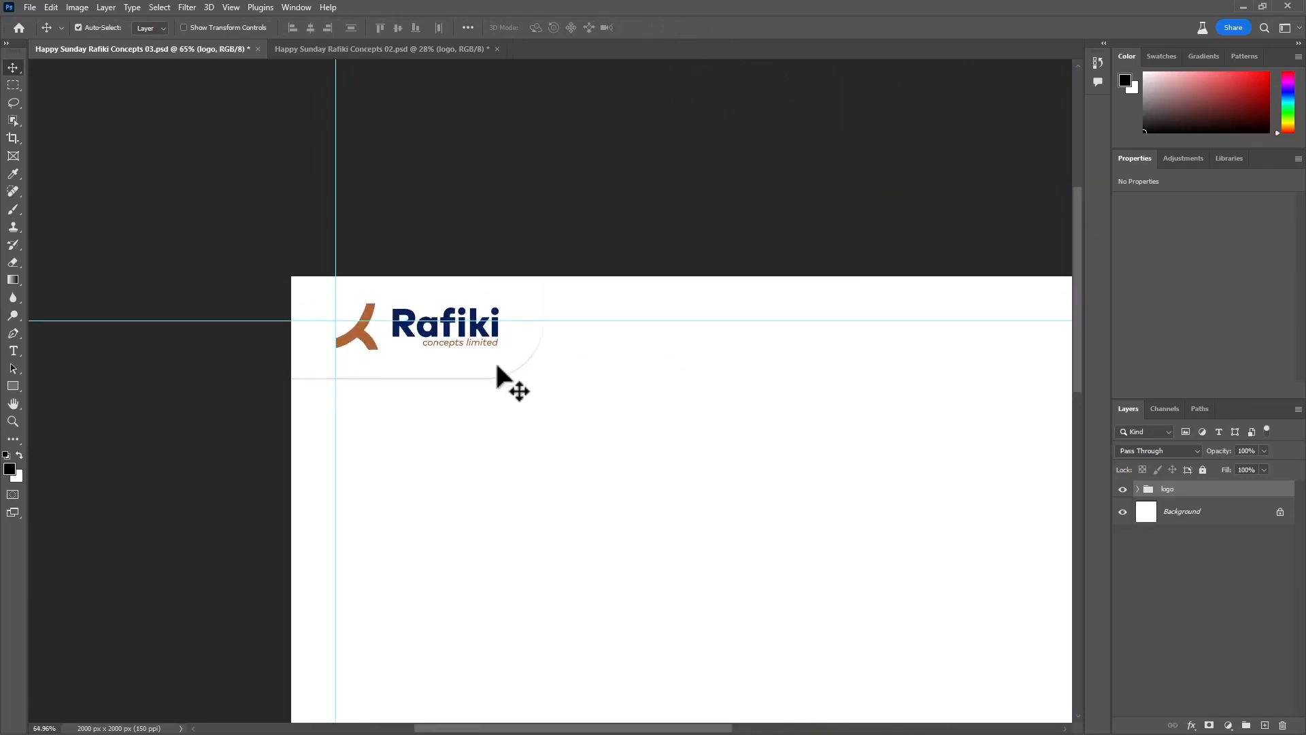
{"action": "left_click", "coordinate": [519, 357]}
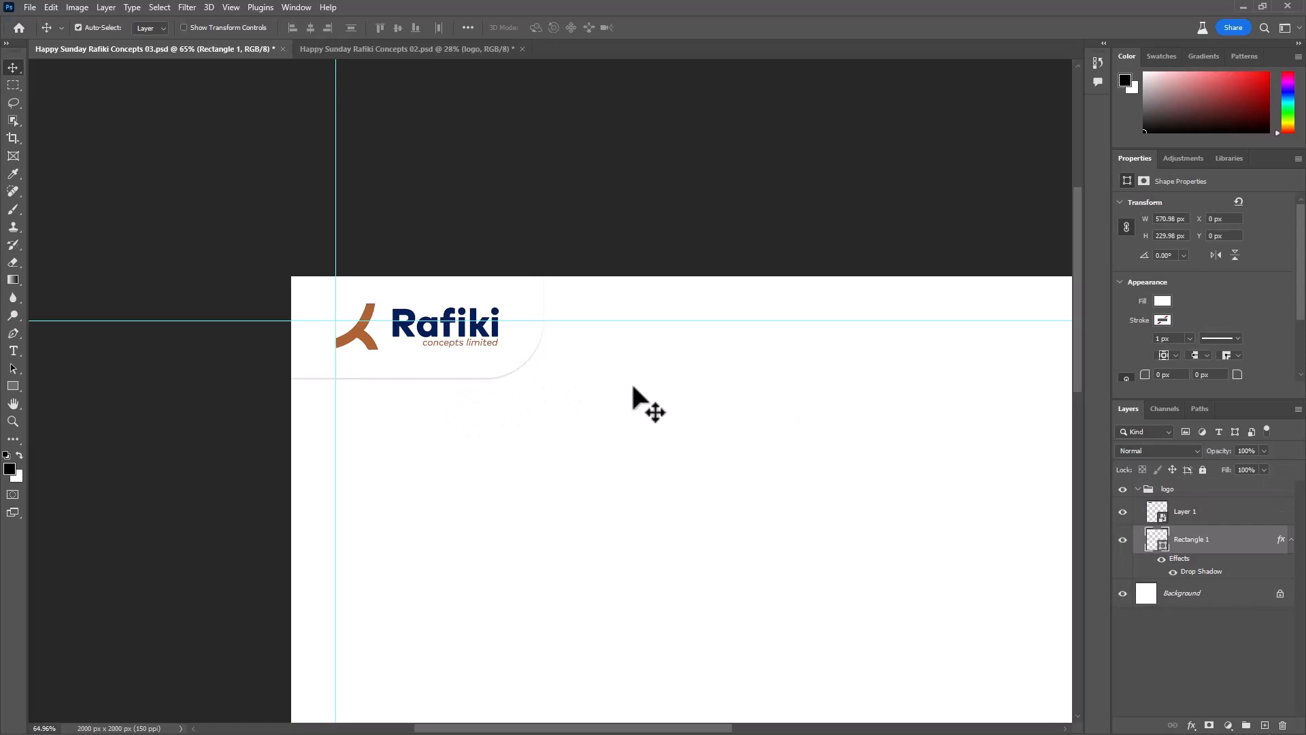
{"action": "left_click", "coordinate": [359, 329]}
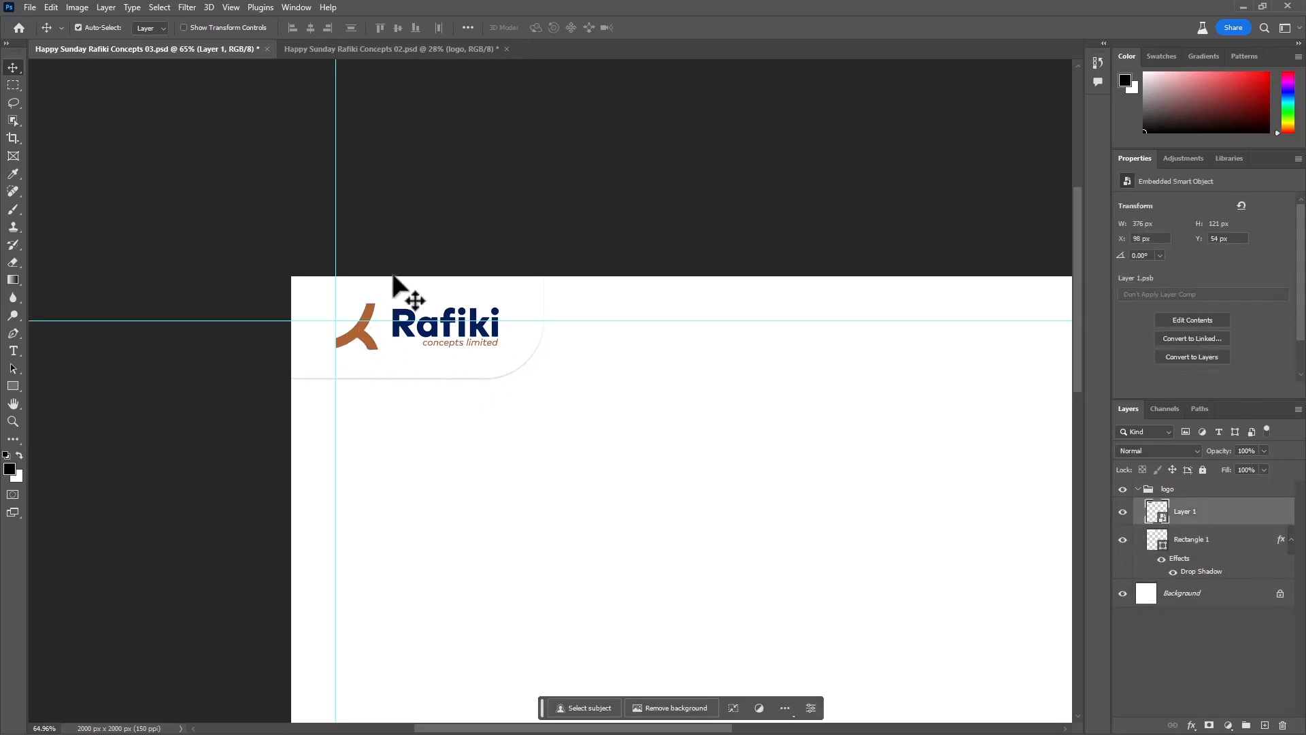
{"action": "left_click", "coordinate": [1137, 488]}
- Paste a separate copy of the logo image and place it against the left margin guide, at X 100 px and Y 600 px
{"action": "key", "text": "ctrl+v"}
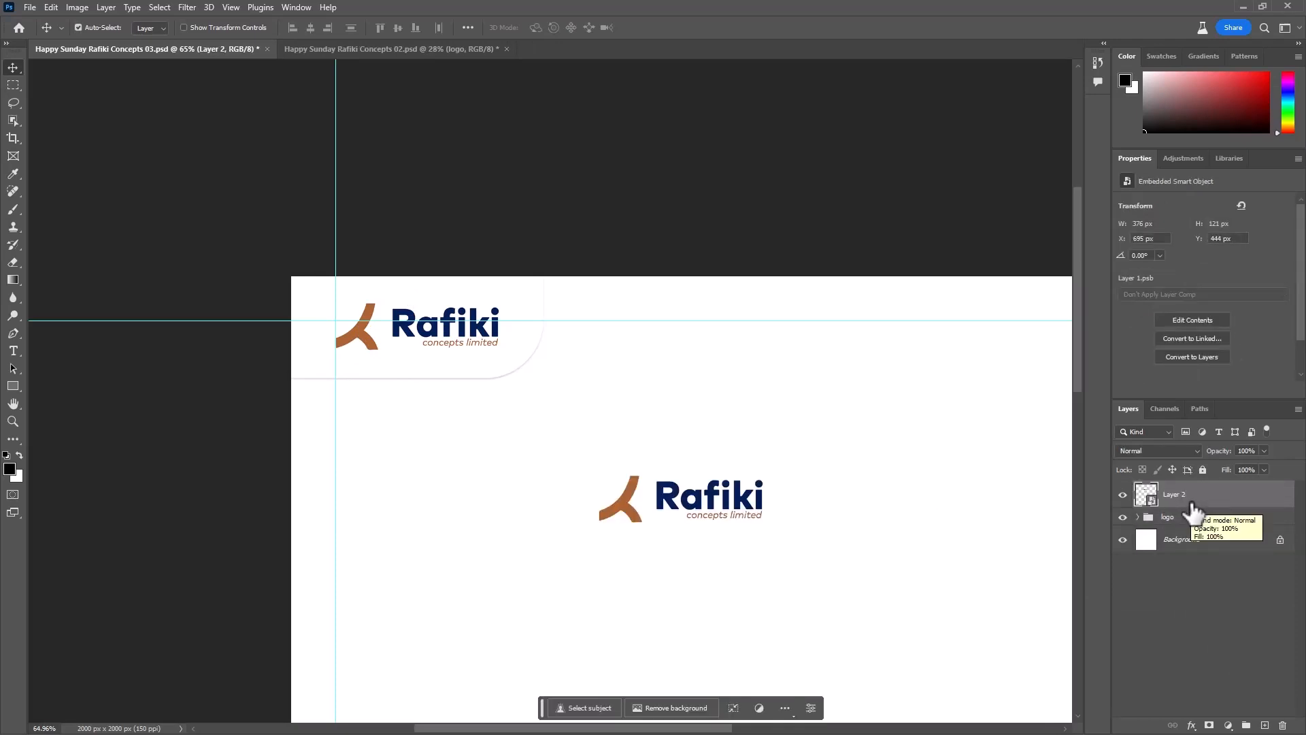
{"action": "scroll", "coordinate": [440, 617], "scroll_direction": "down", "scroll_amount": 2}
{"action": "left_click_drag", "start_coordinate": [843, 553], "coordinate": [737, 469]}
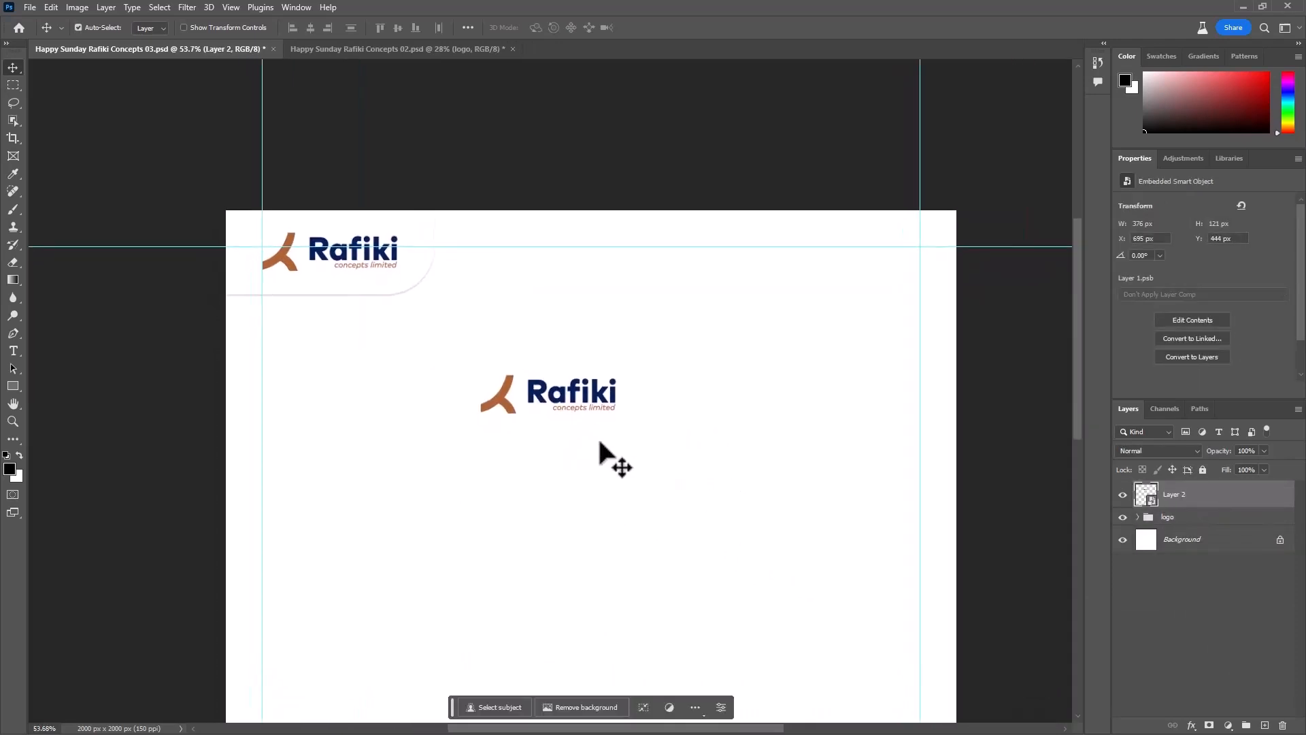
{"action": "left_click_drag", "start_coordinate": [577, 401], "coordinate": [360, 458]}
{"action": "left_click_drag", "start_coordinate": [432, 539], "coordinate": [540, 496]}
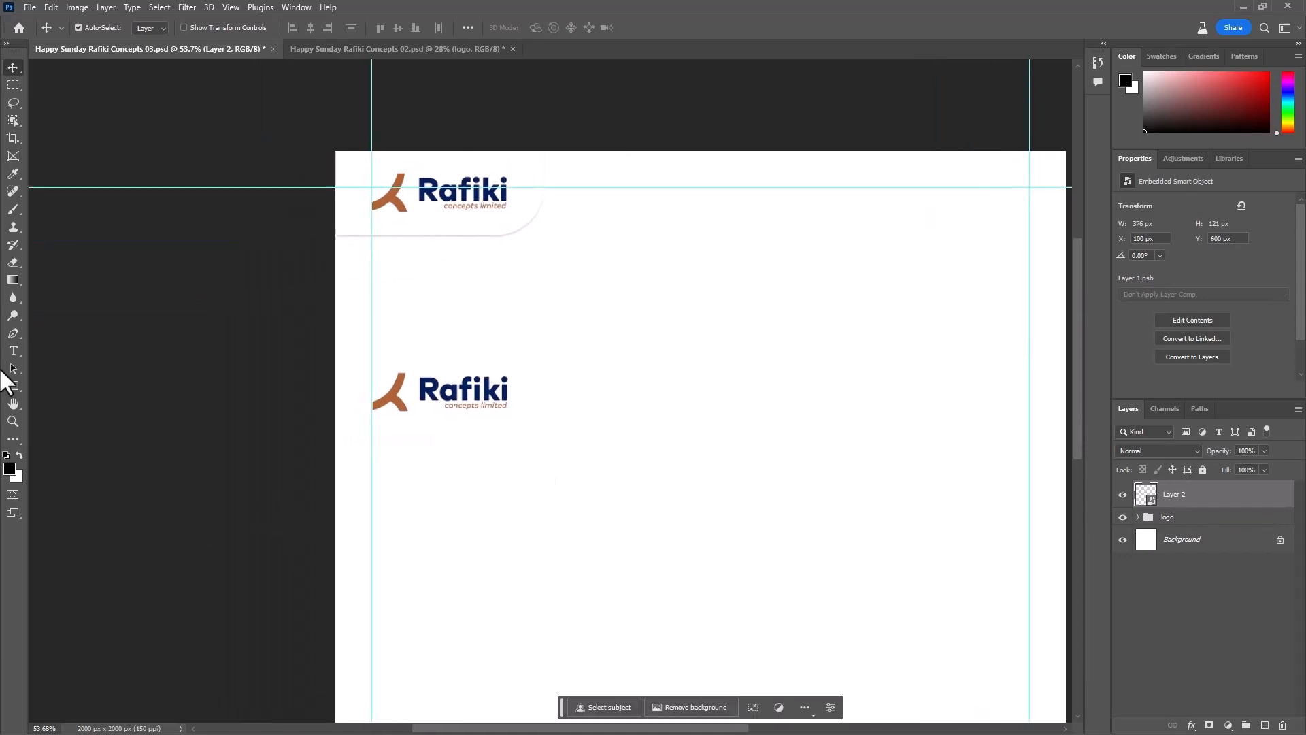
- Draw a white rectangle about 631 x 256 px behind the pasted logo copy, starting at the canvas's left edge, with no stroke
{"action": "left_click", "coordinate": [13, 386]}
{"action": "left_click", "coordinate": [1197, 517]}
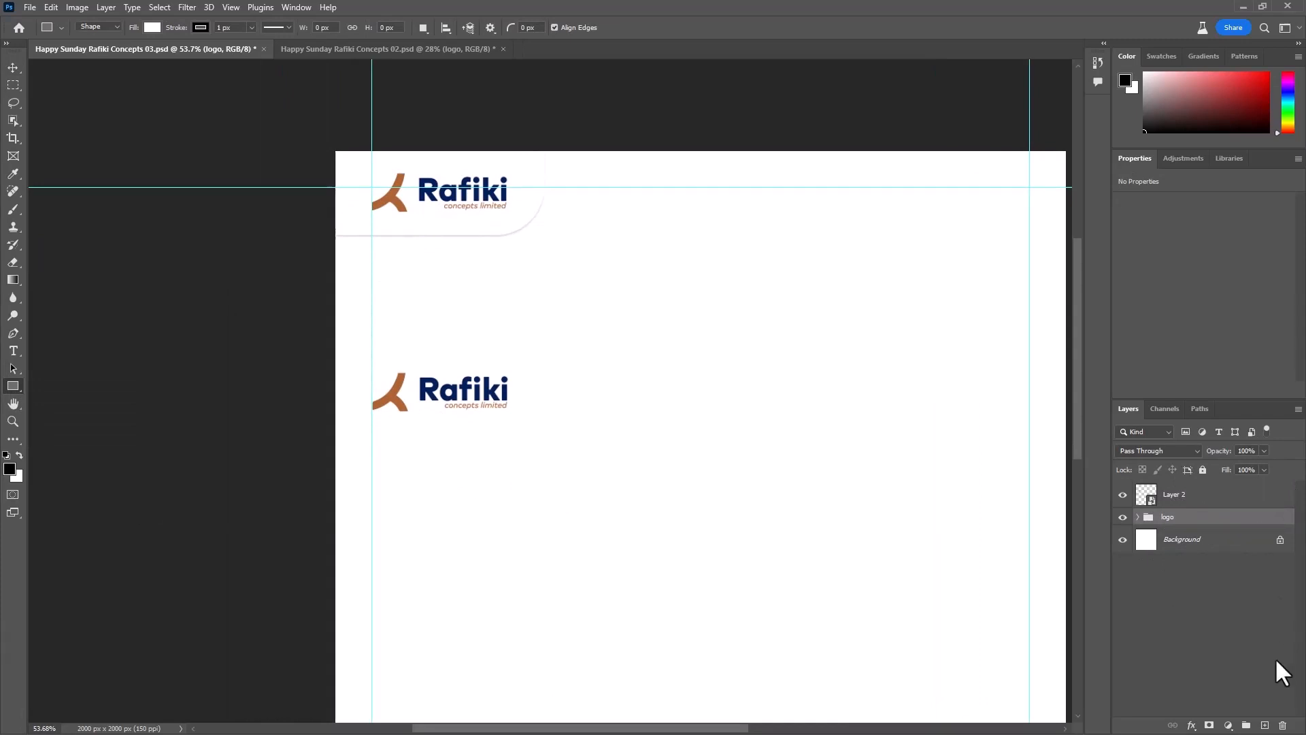
{"action": "left_click", "coordinate": [1264, 726]}
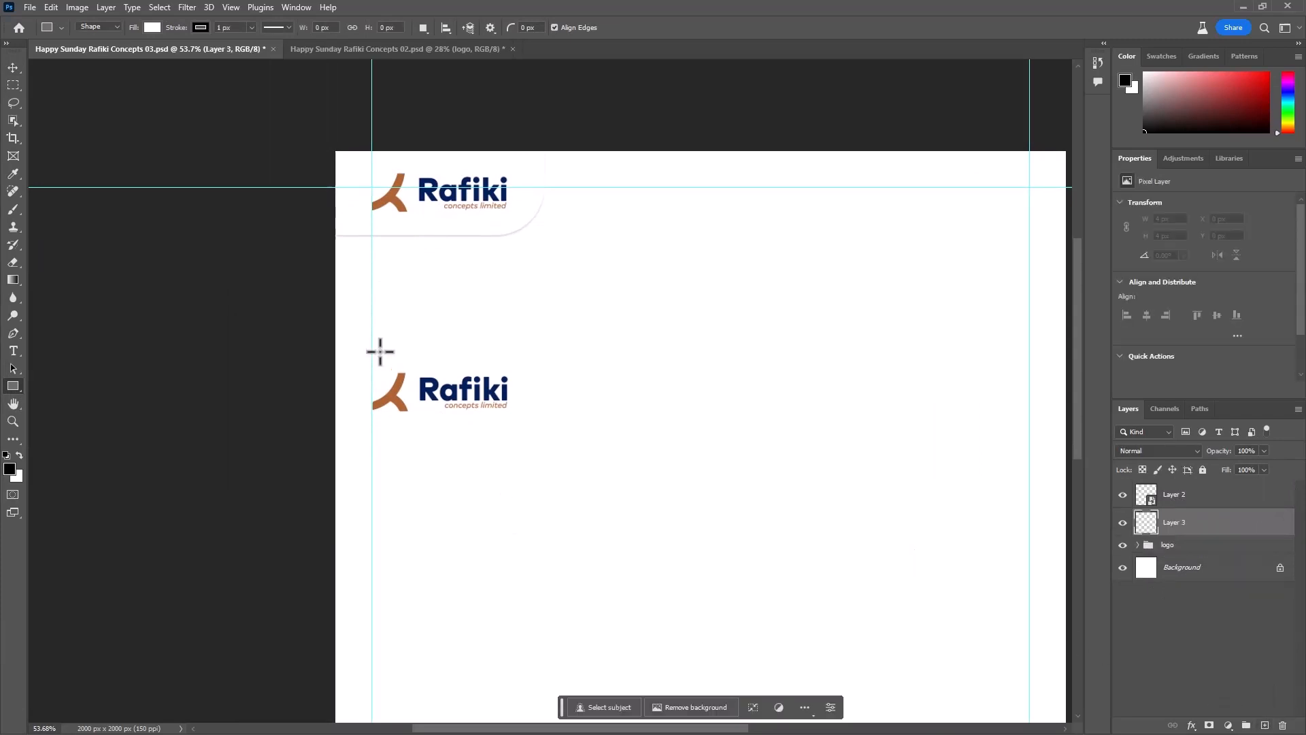
{"action": "left_click_drag", "start_coordinate": [335, 345], "coordinate": [564, 438]}
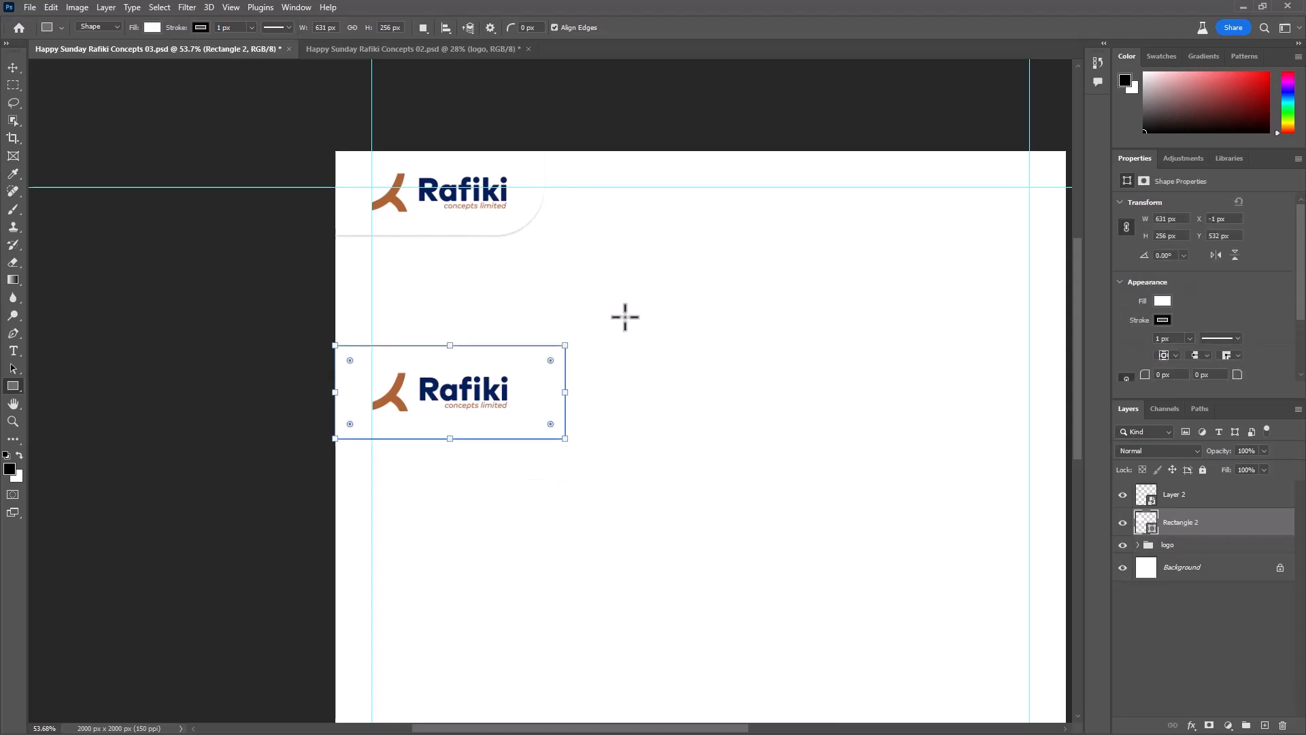
{"action": "left_click", "coordinate": [1162, 320]}
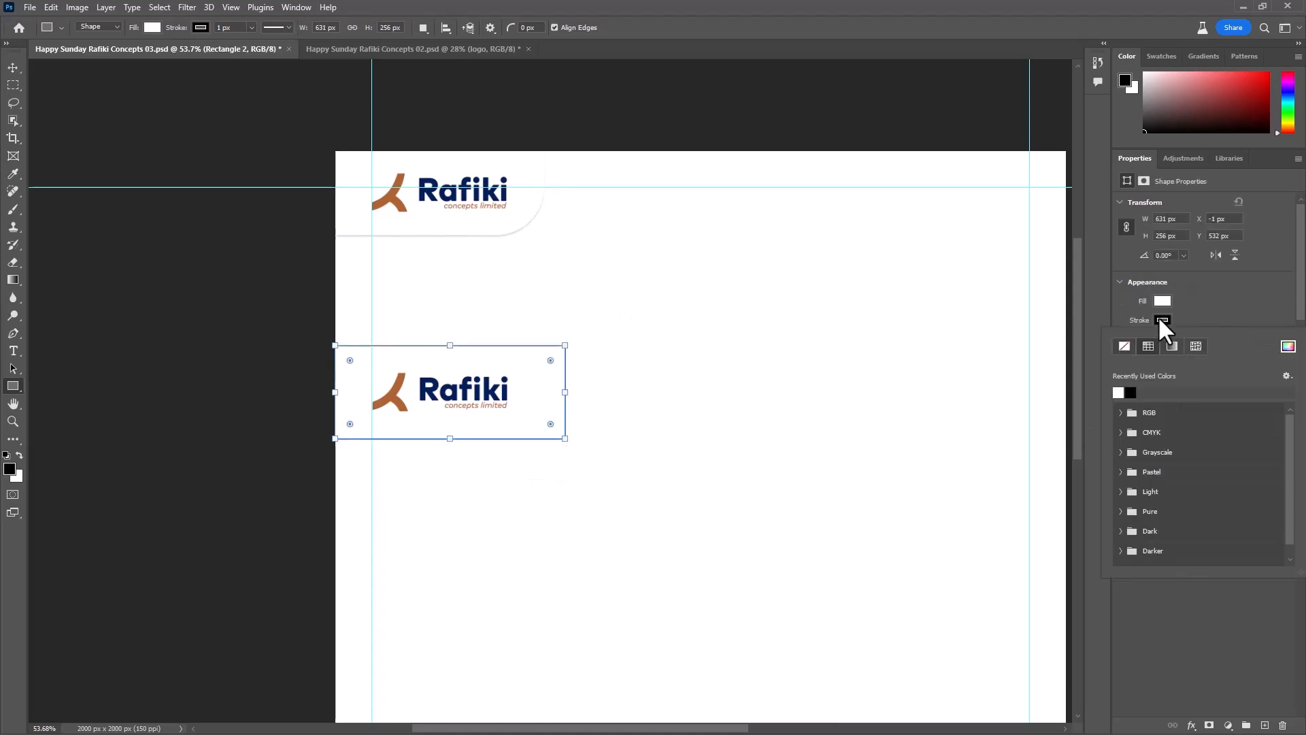
{"action": "left_click", "coordinate": [1118, 344]}
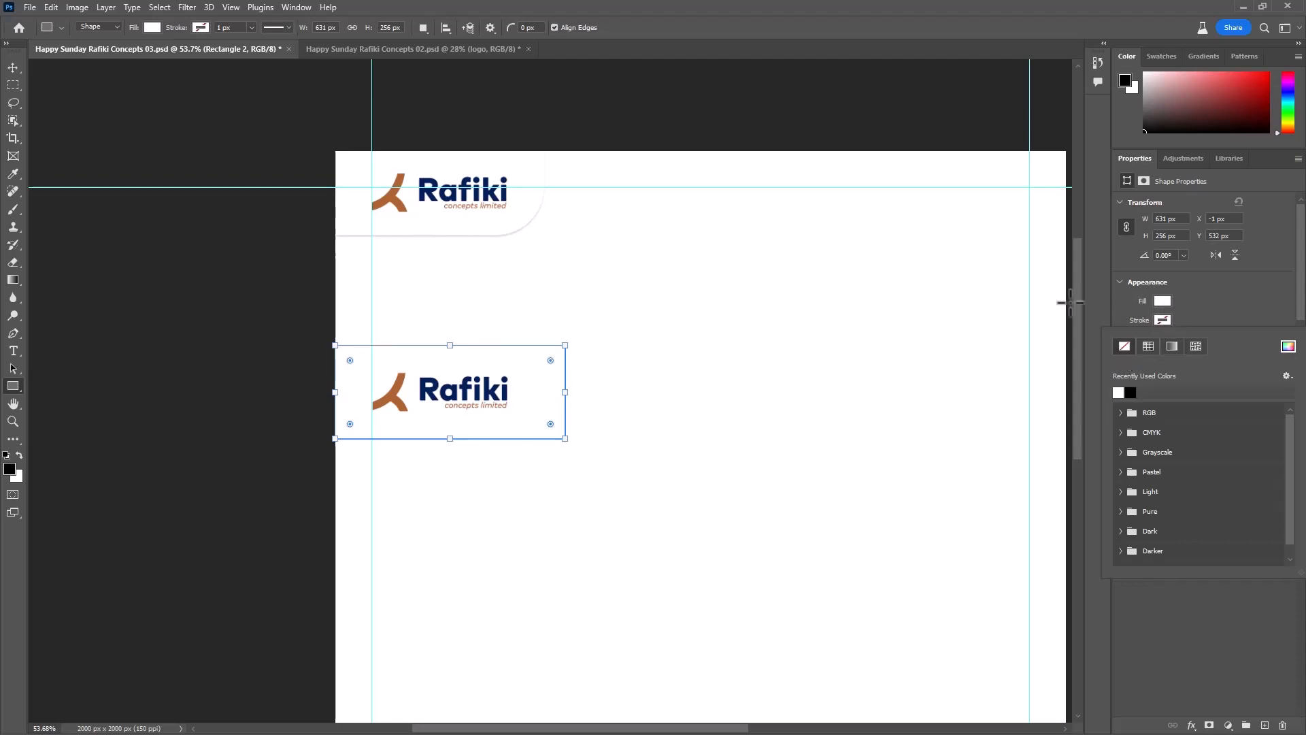
{"action": "left_click", "coordinate": [13, 67]}
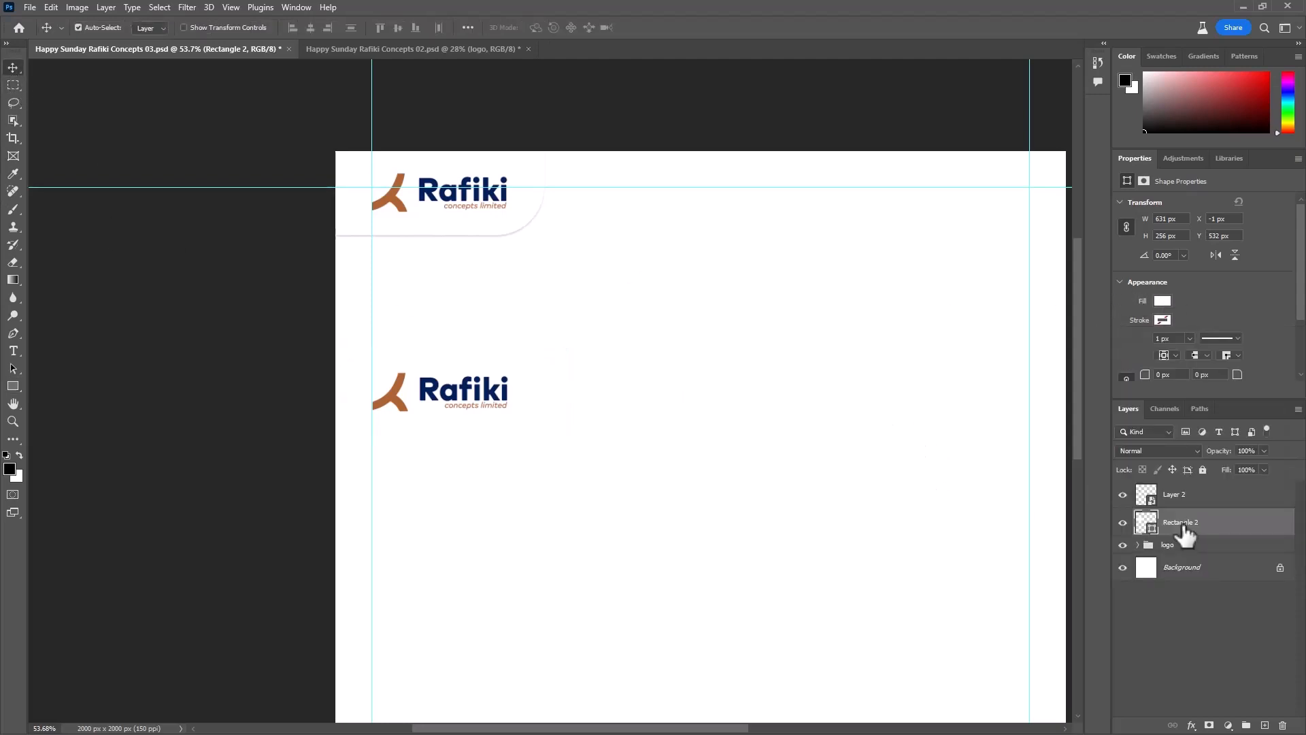
- Round only the bottom-right corner of the new rectangle to a radius of about half its height
{"action": "left_click", "coordinate": [9, 384]}
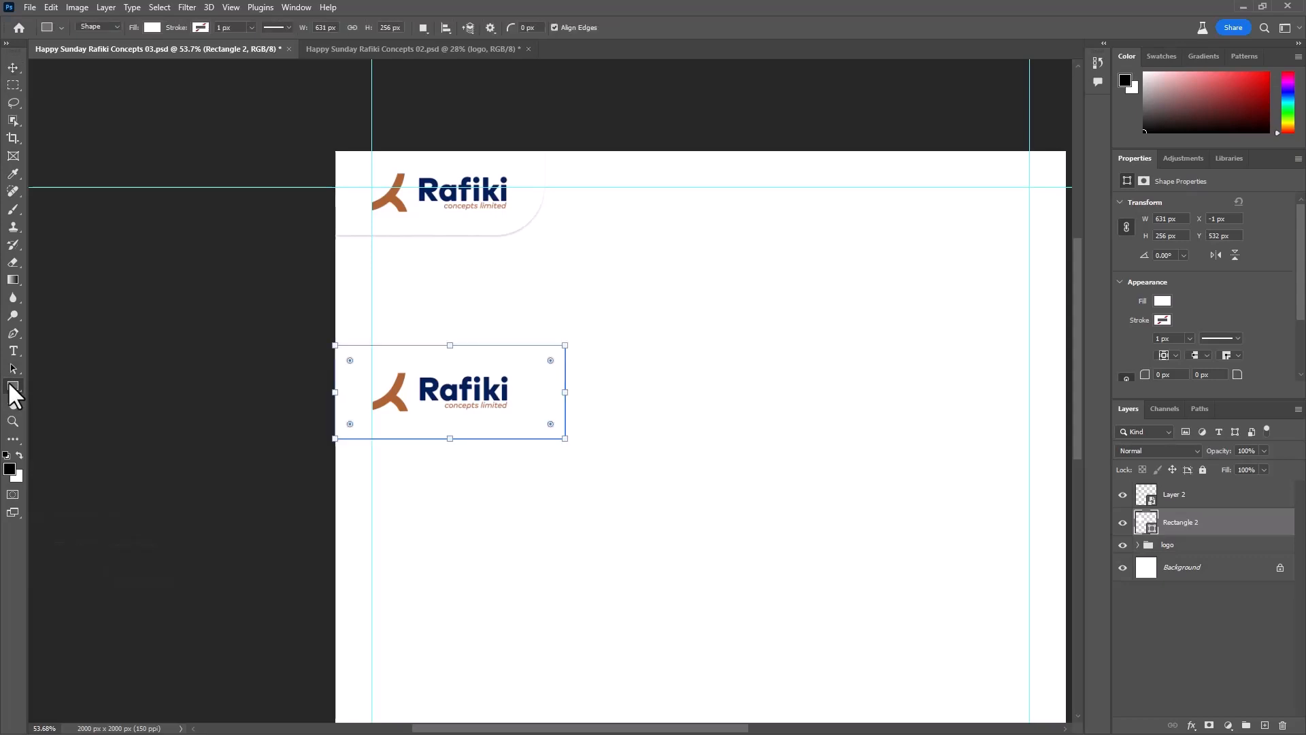
{"action": "scroll", "coordinate": [397, 365], "scroll_direction": "up", "scroll_amount": 5}
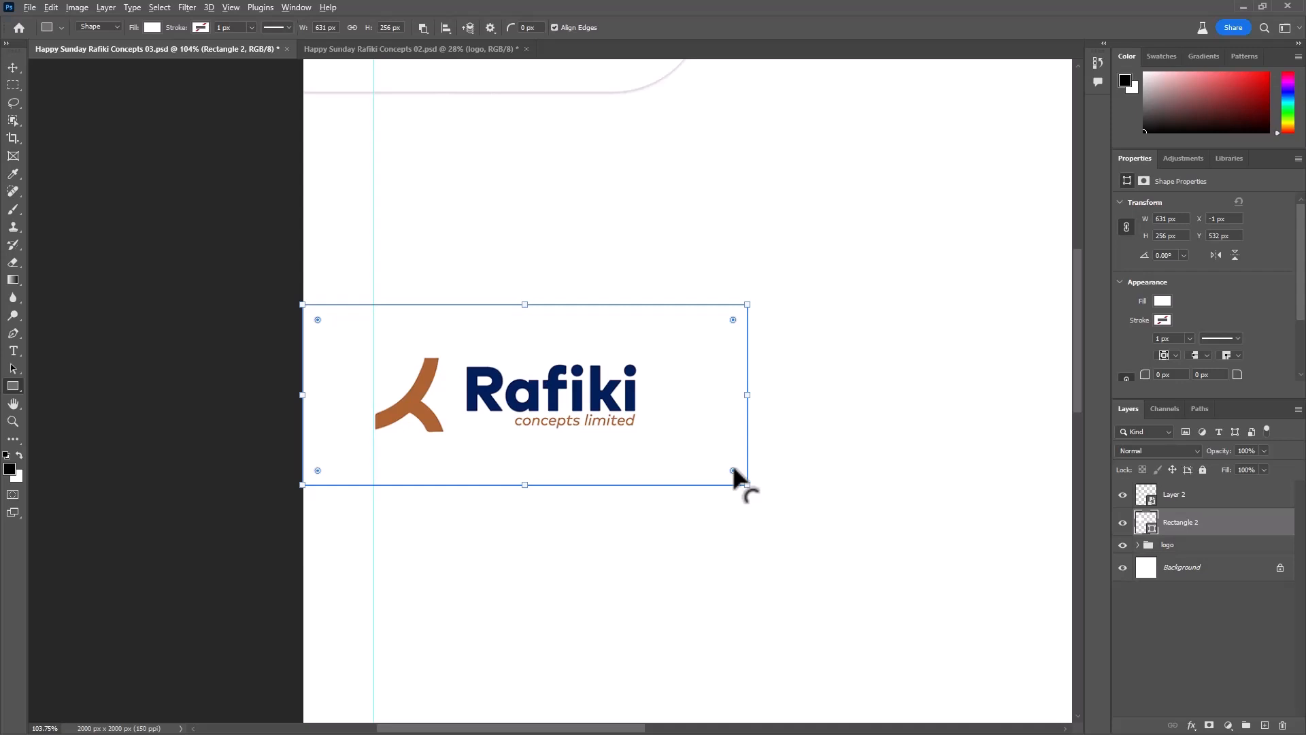
{"action": "left_click_drag", "start_coordinate": [733, 472], "coordinate": [705, 389]}
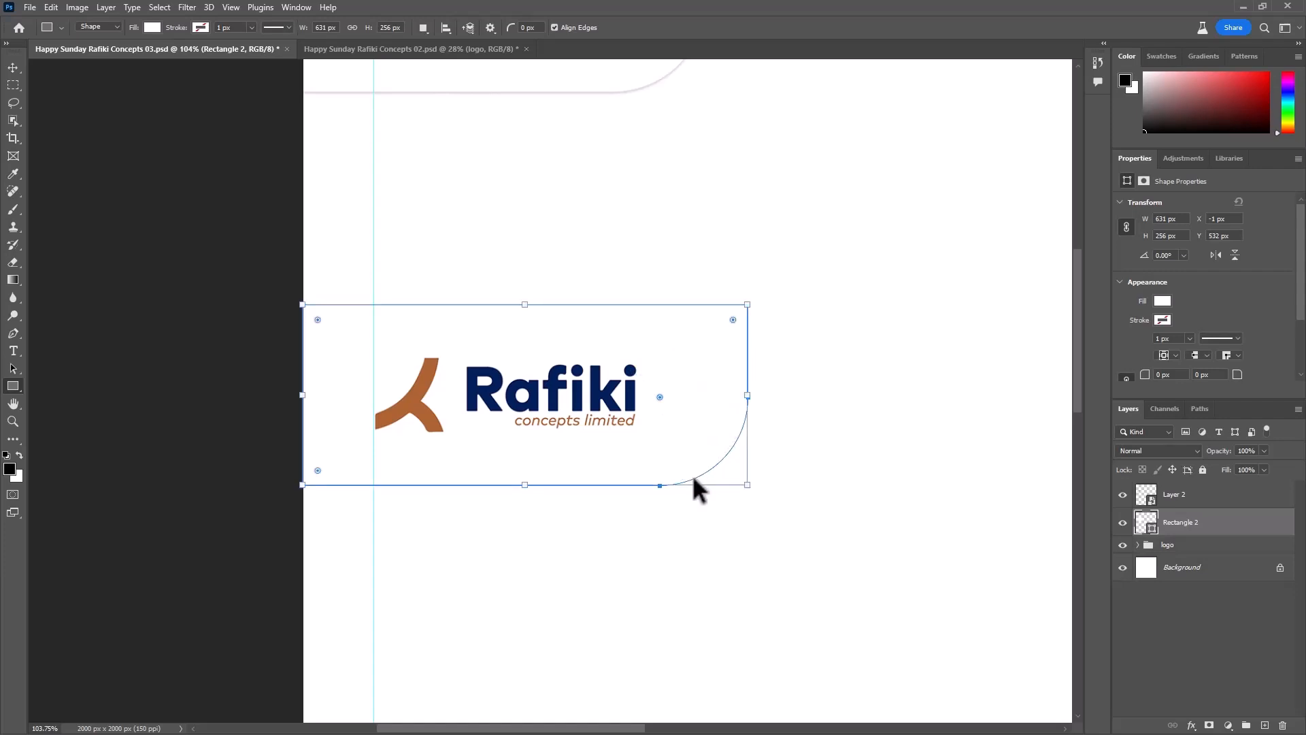
{"action": "key", "text": "ctrl+z"}
{"action": "left_click_drag", "start_coordinate": [732, 470], "coordinate": [819, 521]}
{"action": "left_click_drag", "start_coordinate": [732, 471], "coordinate": [676, 386]}
{"action": "left_click", "coordinate": [14, 66]}
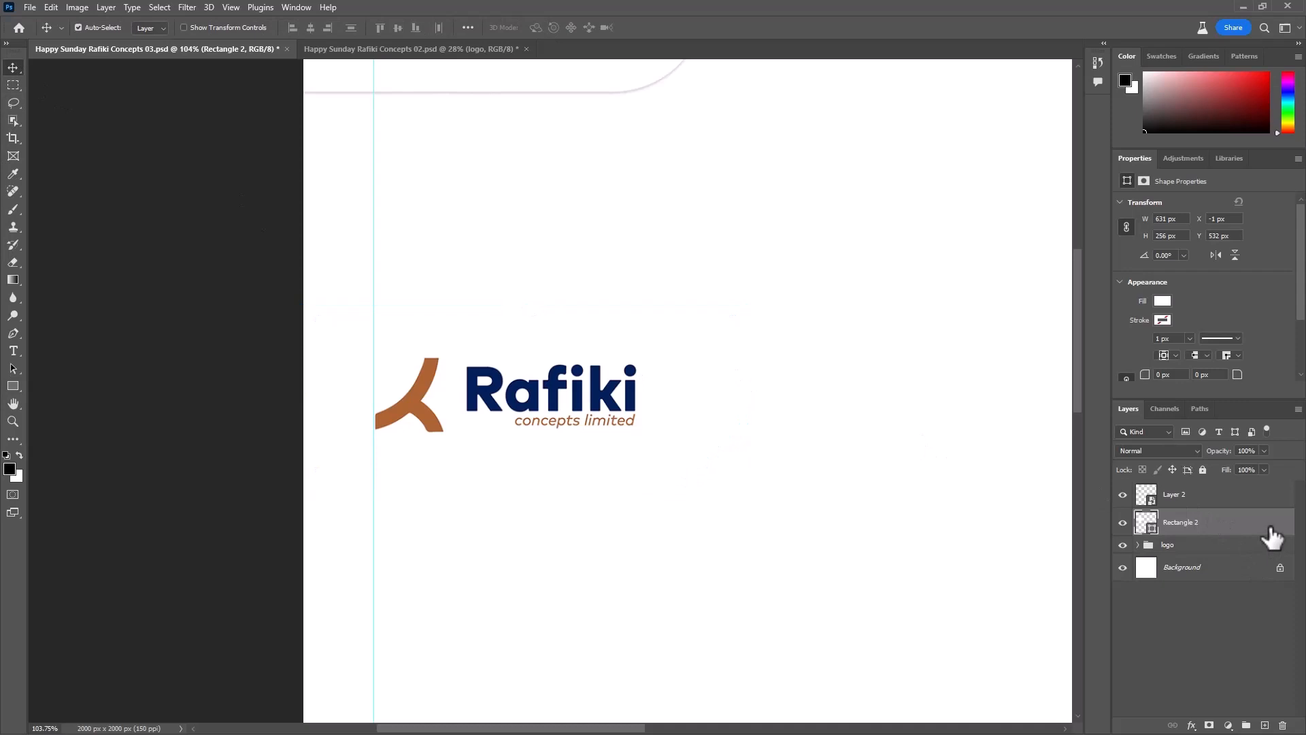
- Add a black Multiply drop shadow with 16% opacity, 3 px distance and 7 px size to the new rectangle
{"action": "double_click", "coordinate": [1274, 539]}
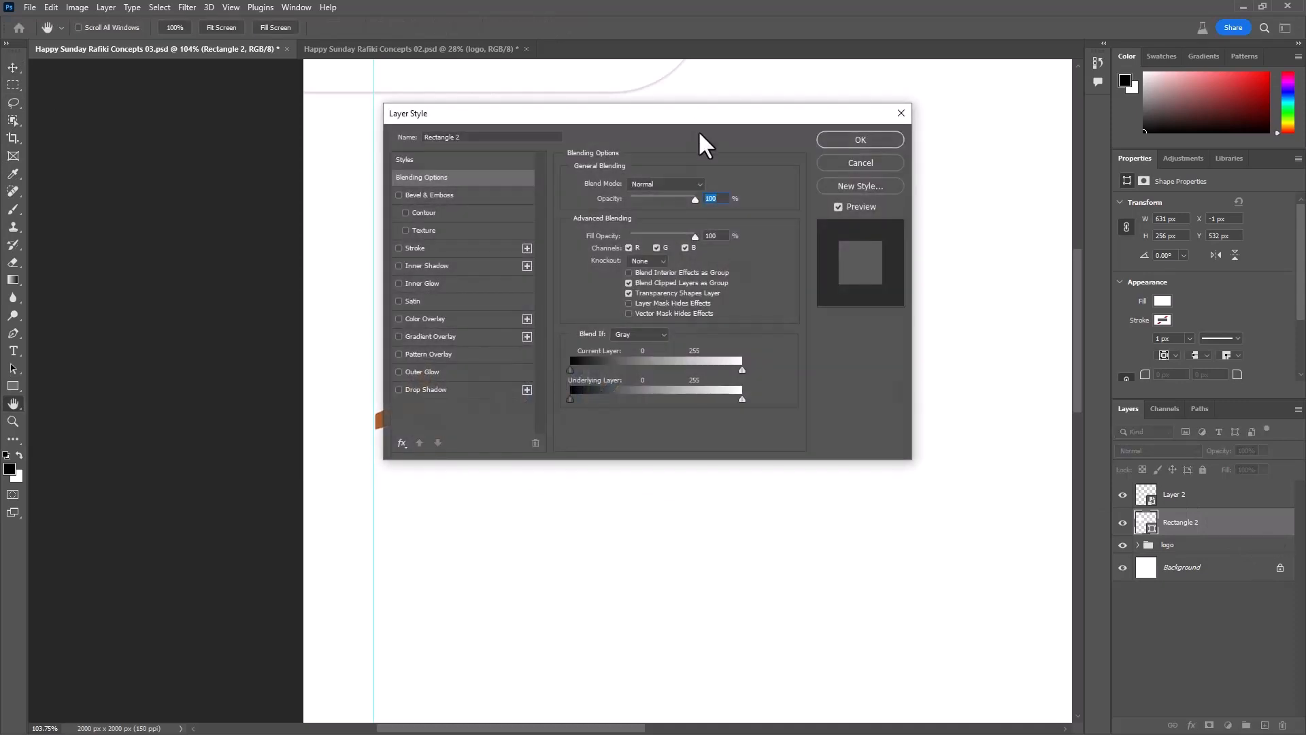
{"action": "left_click_drag", "start_coordinate": [704, 116], "coordinate": [1038, 172]}
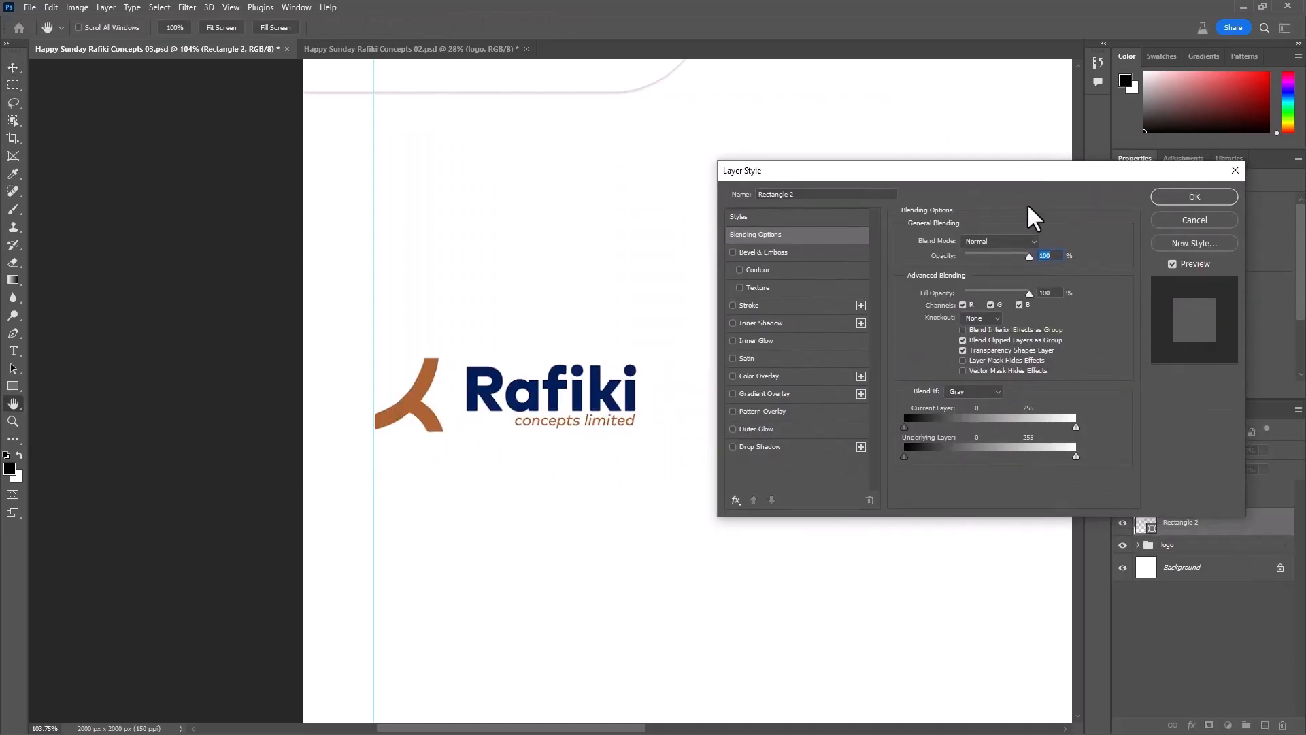
{"action": "left_click", "coordinate": [757, 449]}
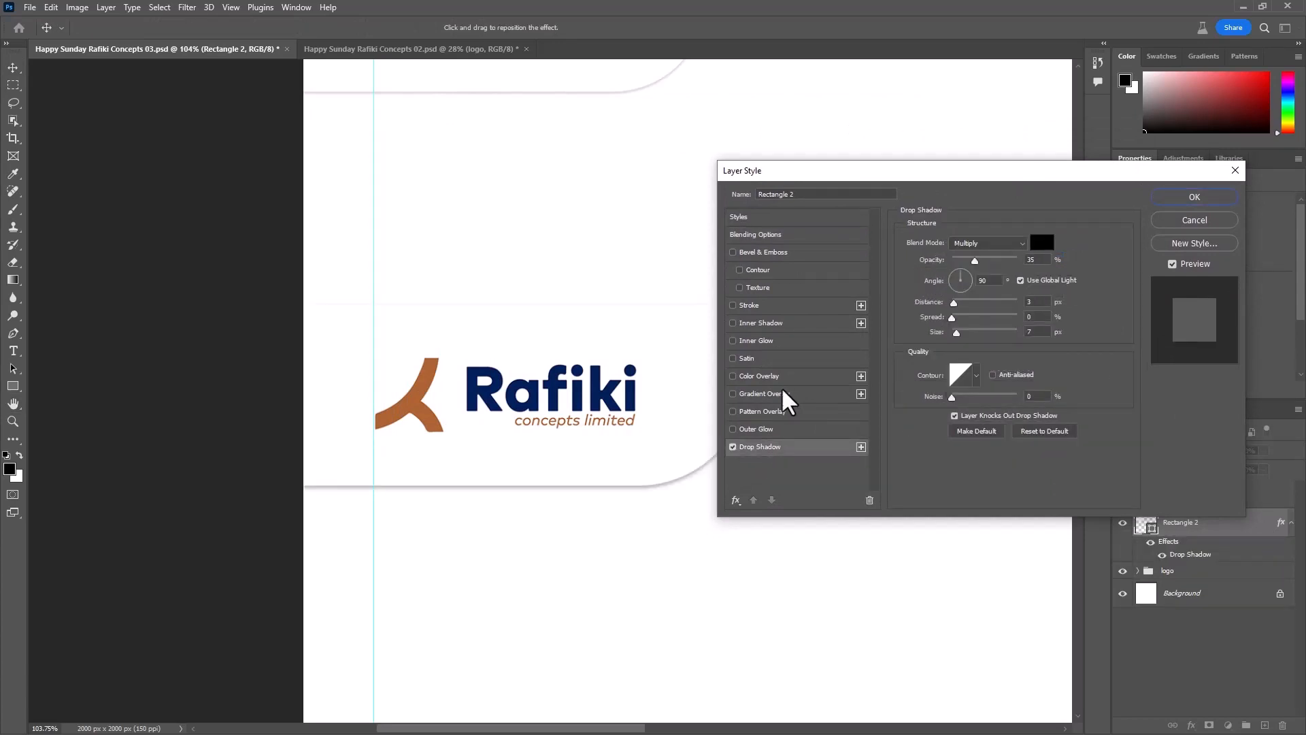
{"action": "left_click_drag", "start_coordinate": [846, 181], "coordinate": [965, 249]}
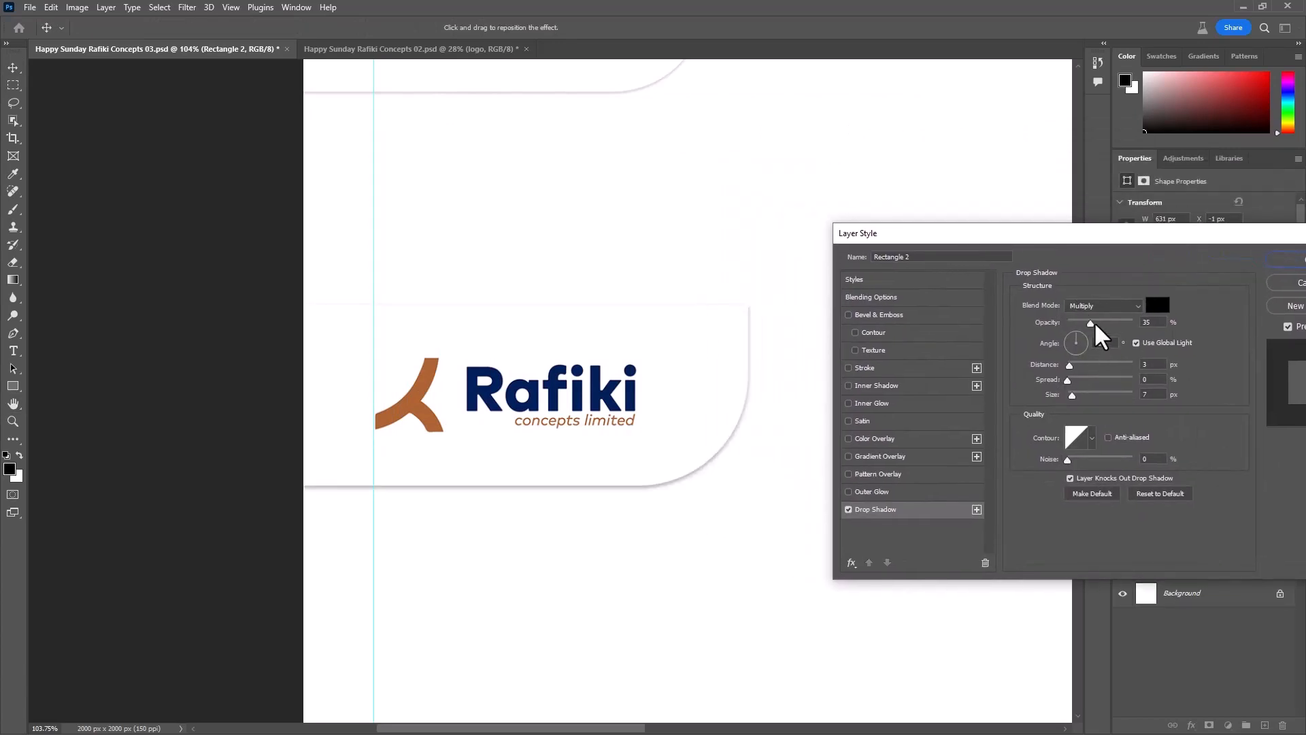
{"action": "left_click_drag", "start_coordinate": [1080, 324], "coordinate": [1077, 325]}
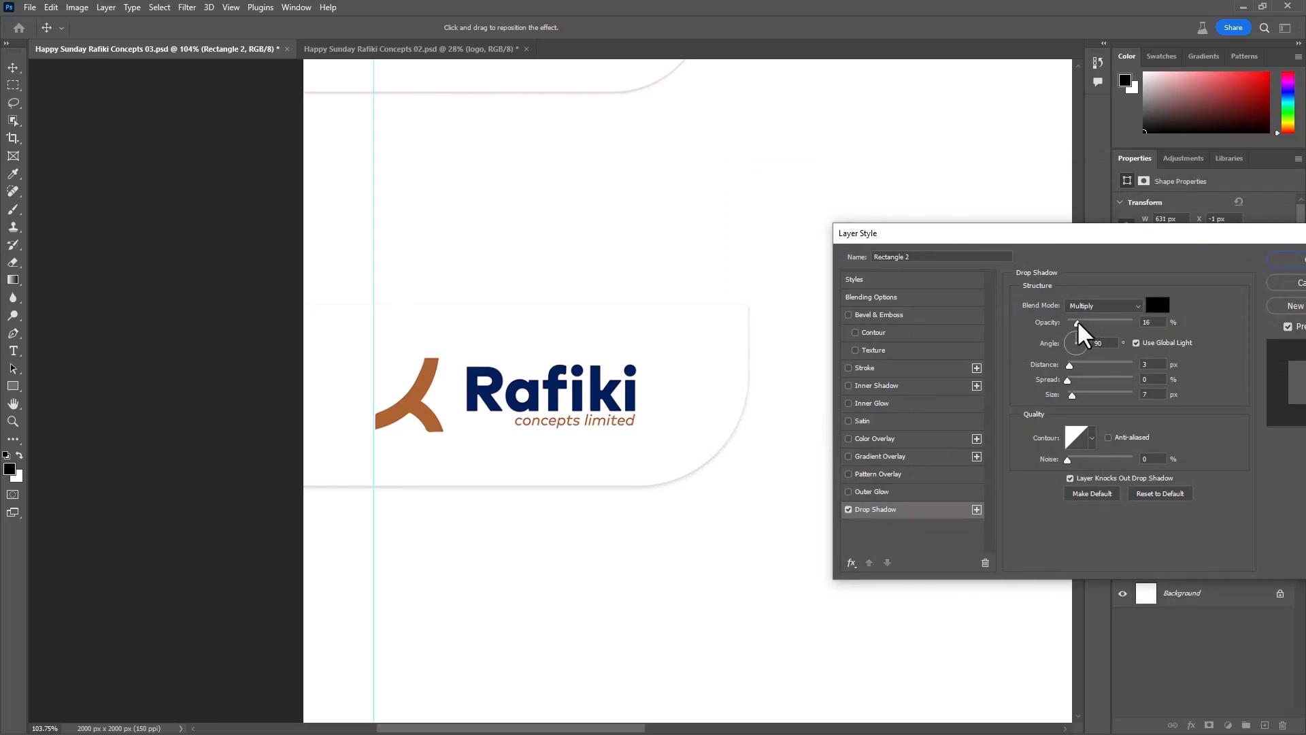
{"action": "left_click", "coordinate": [1286, 261]}
- Group the new rectangle with the logo image above it and name the group logo
{"action": "key", "text": "ctrl+t"}
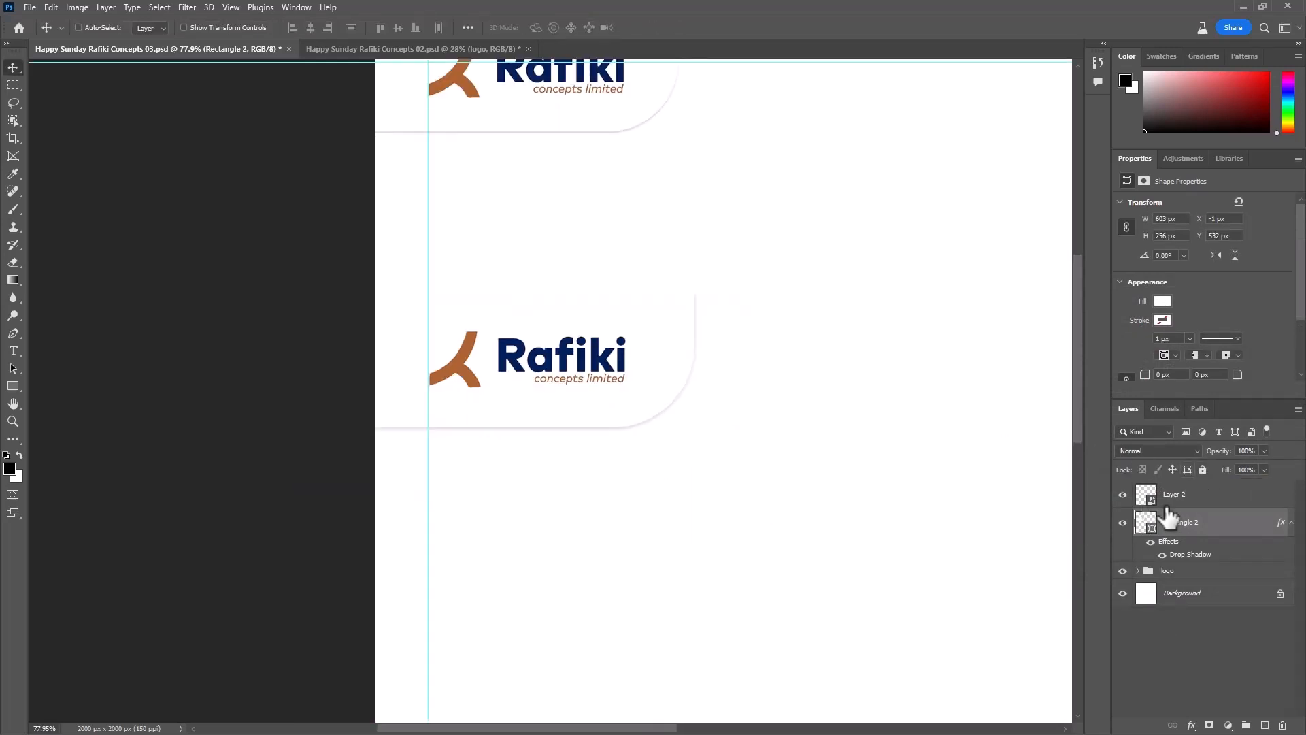
{"action": "left_click", "coordinate": [1174, 507], "text": "shift"}
{"action": "key", "text": "ctrl+g"}
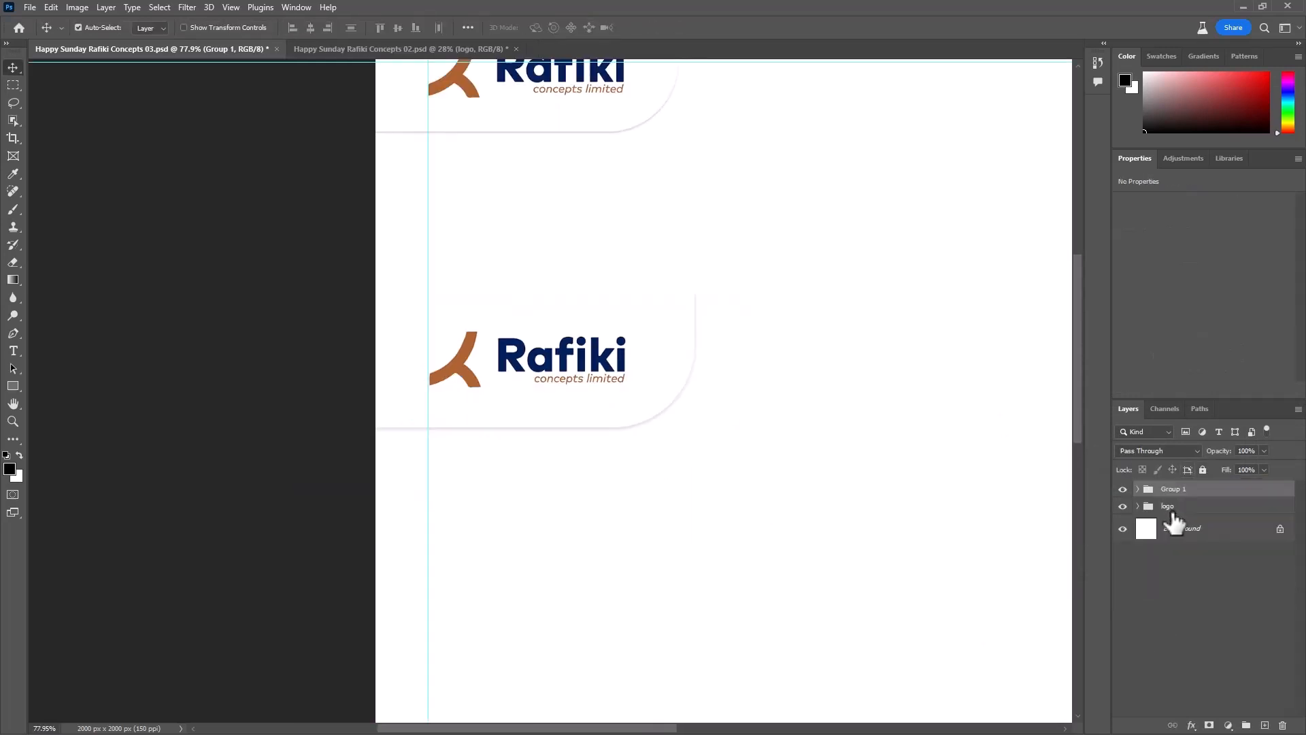
{"action": "double_click", "coordinate": [1179, 489]}
{"action": "key", "text": "Return"}
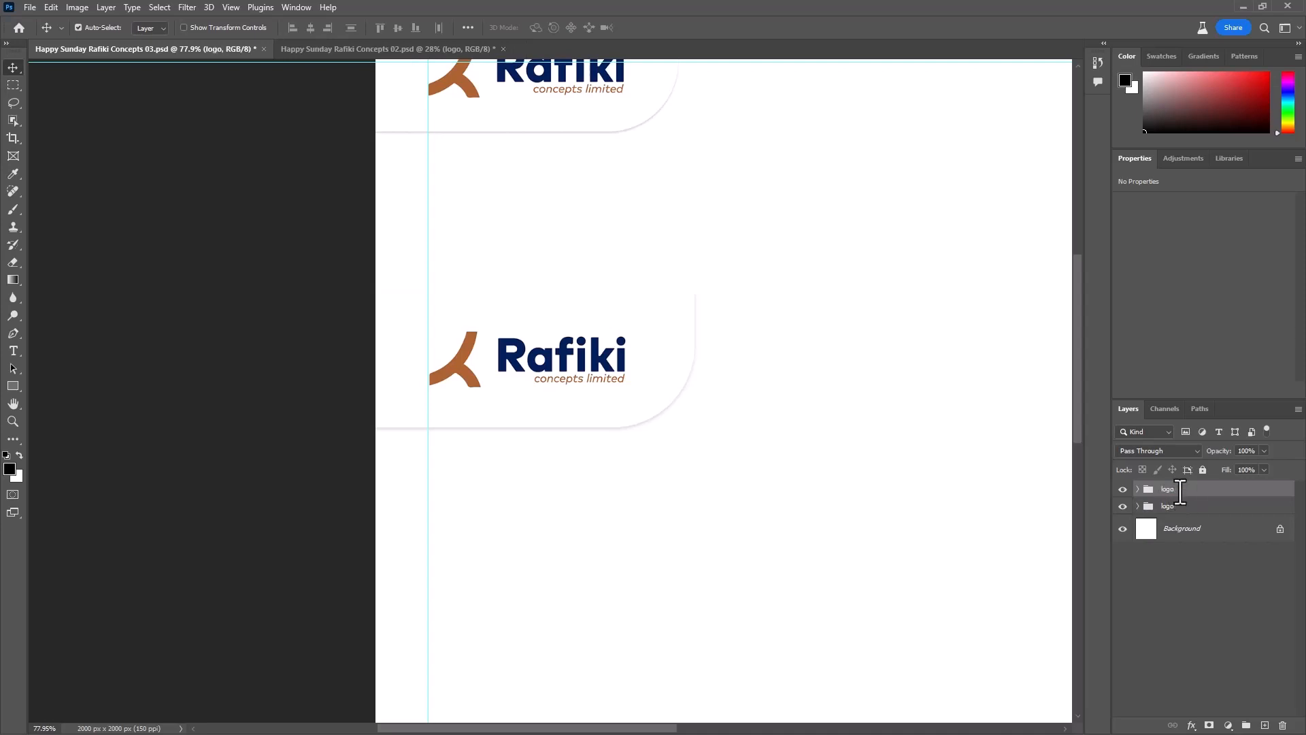
- Delete the newly built logo group, keeping the original one in the canvas corner
{"action": "key", "text": "ctrl+t"}
{"action": "scroll", "coordinate": [659, 272], "scroll_direction": "down", "scroll_amount": 5}
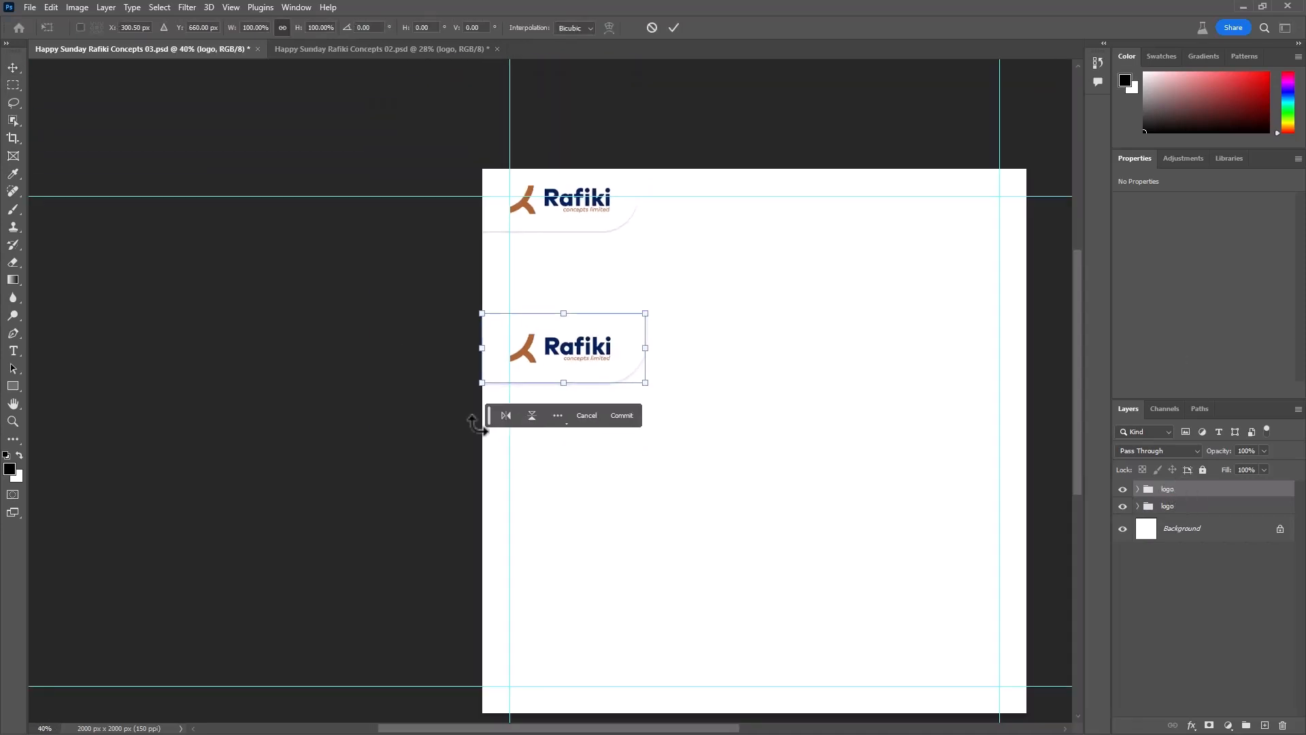
{"action": "left_click", "coordinate": [673, 27]}
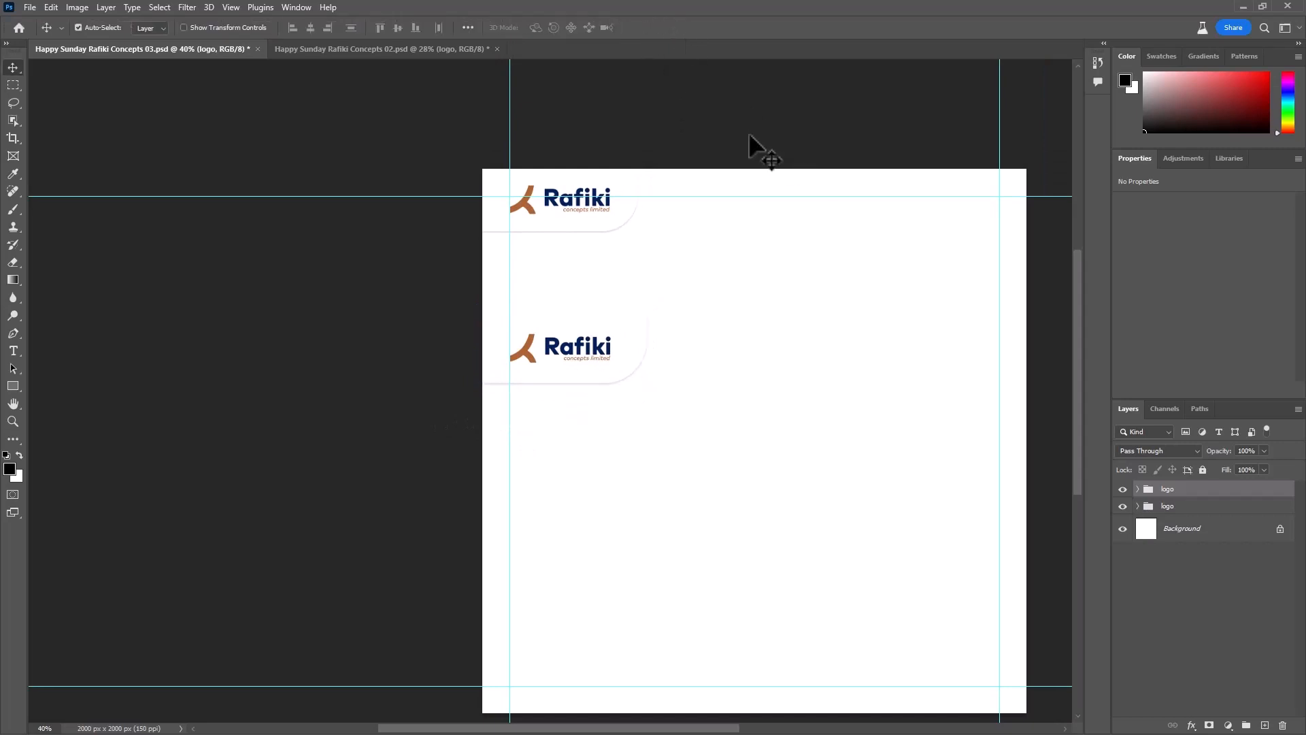
{"action": "key", "text": "Delete"}
- Save the document with Maximize Compatibility on and select the whole canvas
{"action": "key", "text": "ctrl+s"}
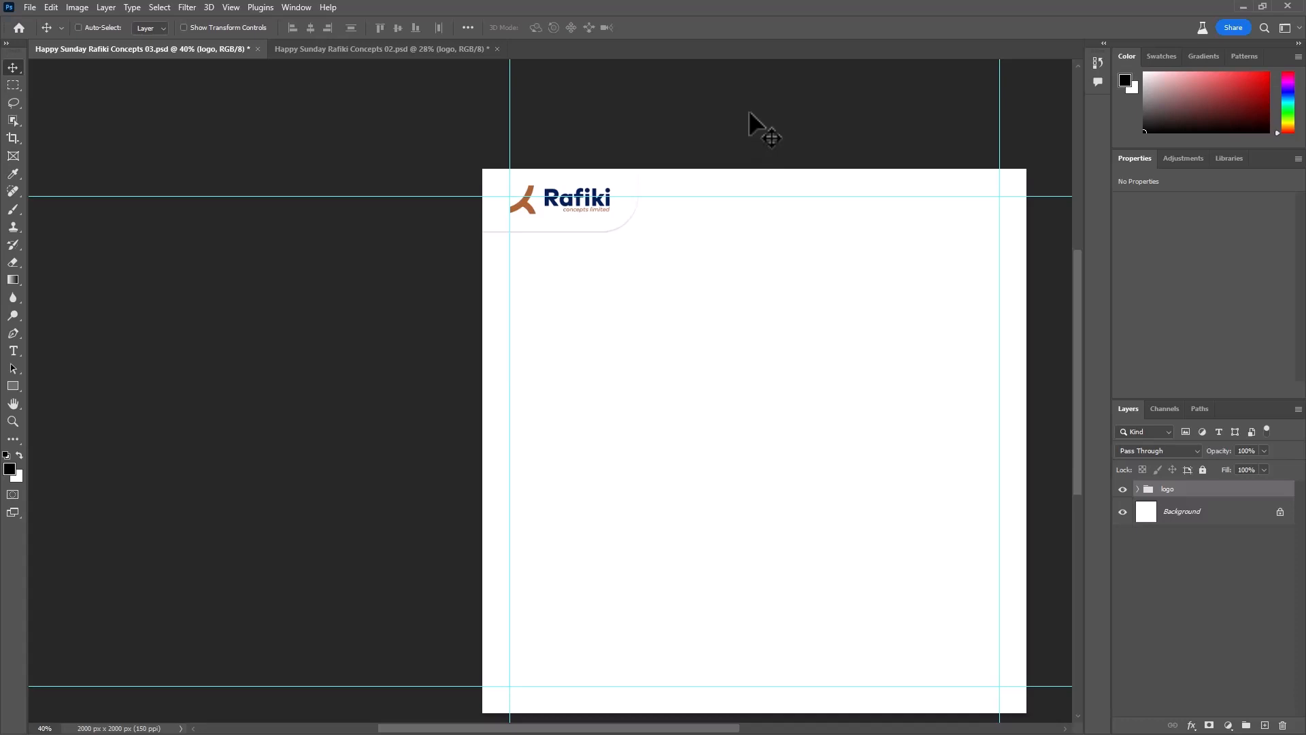
{"action": "left_click", "coordinate": [802, 212]}
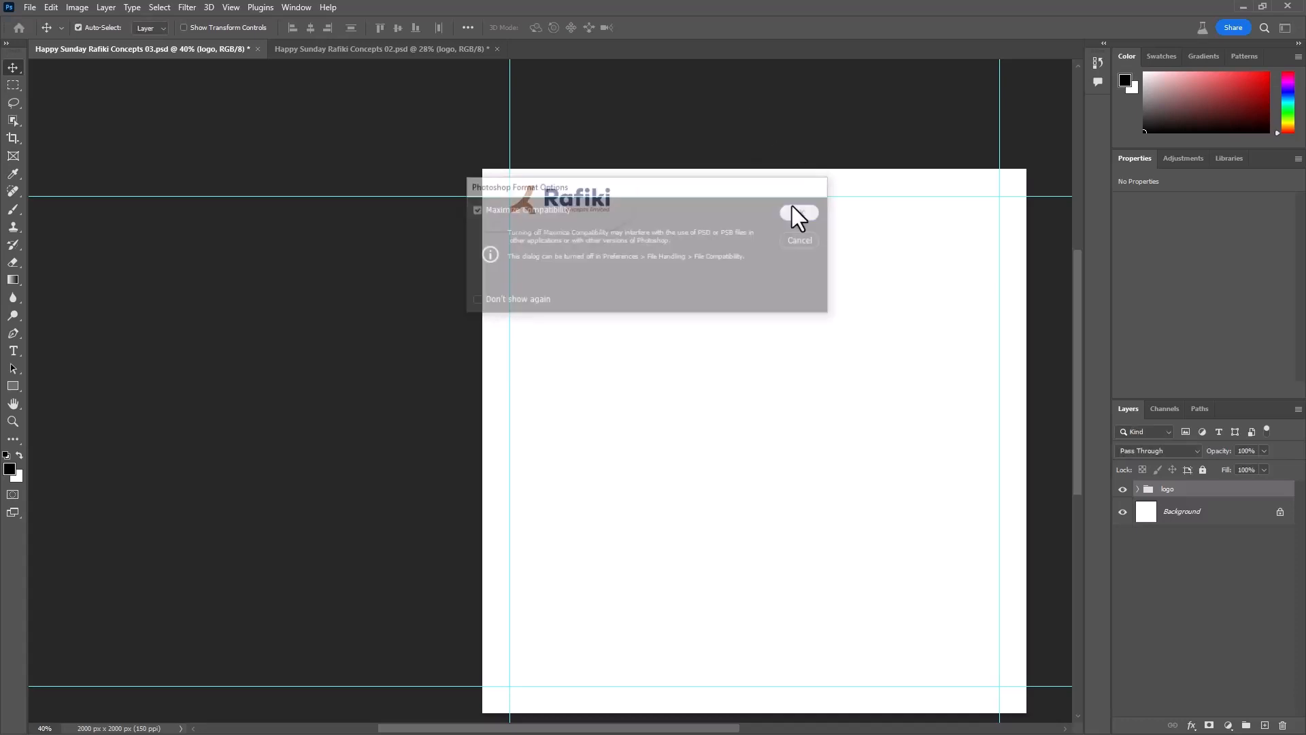
{"action": "scroll", "coordinate": [606, 379], "scroll_direction": "down", "scroll_amount": 2}
{"action": "left_click_drag", "start_coordinate": [721, 388], "coordinate": [604, 374]}
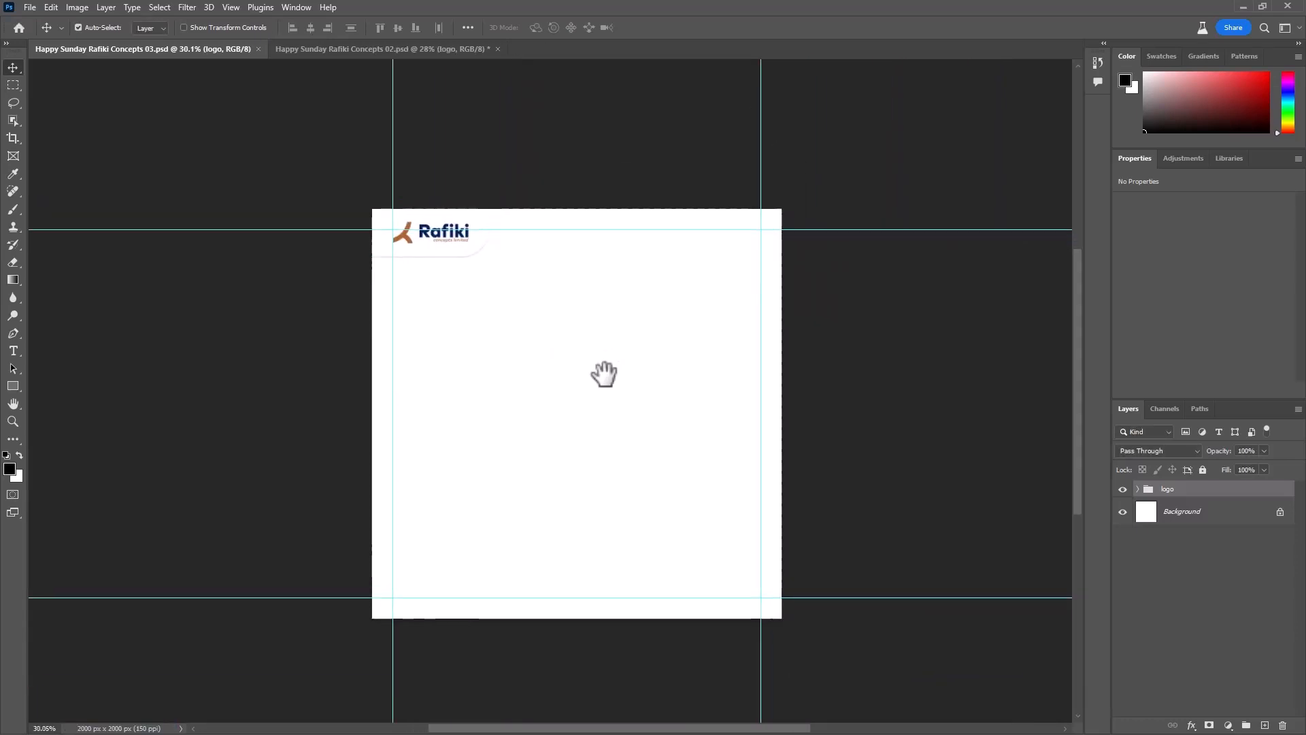
{"action": "key", "text": "ctrl"}
{"action": "key", "text": "ctrl+a"}
{"action": "left_click", "coordinate": [796, 694]}
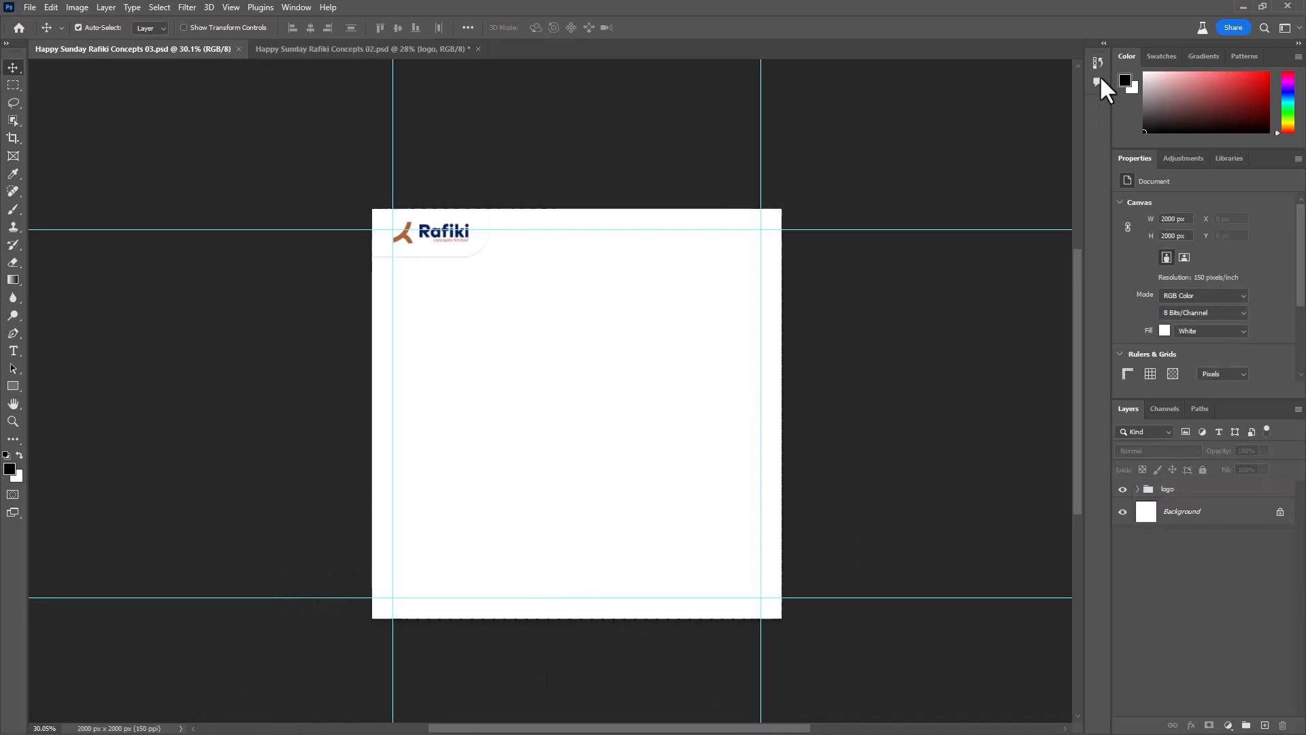
- Minimize Photoshop and switch to the Brave browser showing the Pinterest home page
{"action": "left_click", "coordinate": [1244, 6]}
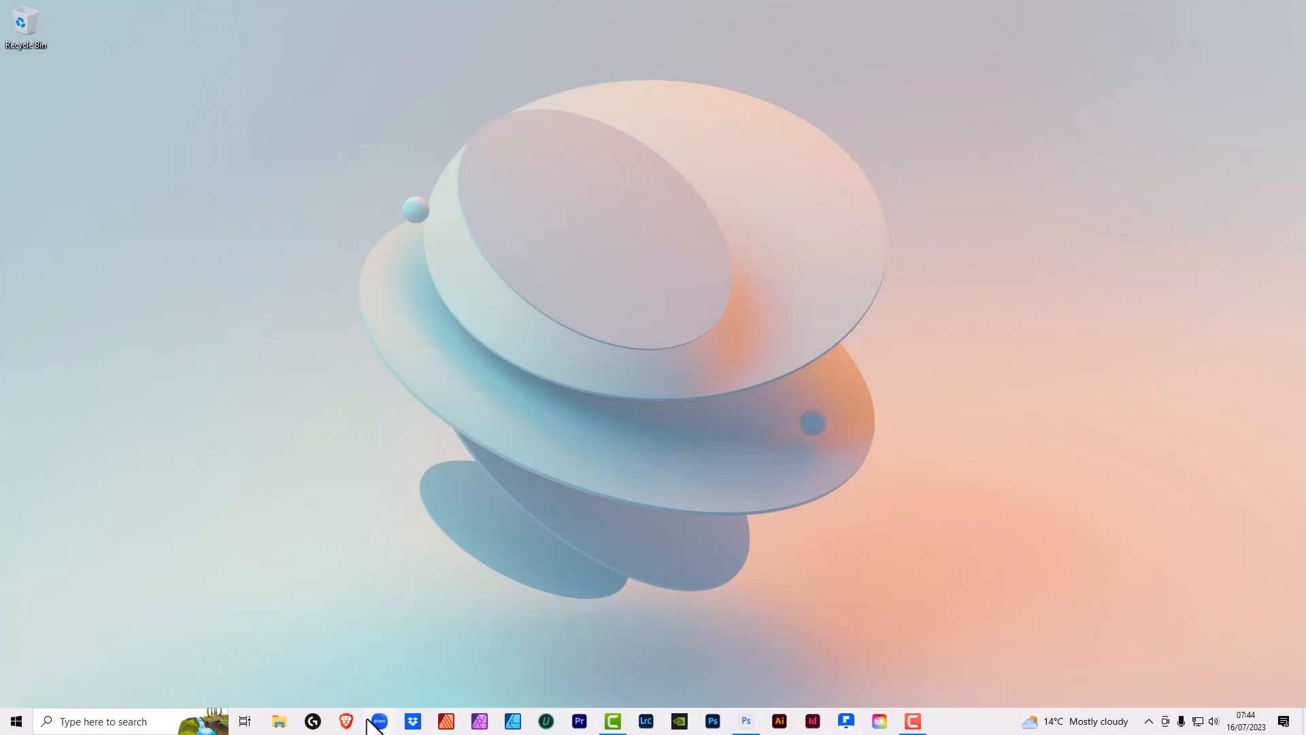
{"action": "left_click", "coordinate": [346, 720]}
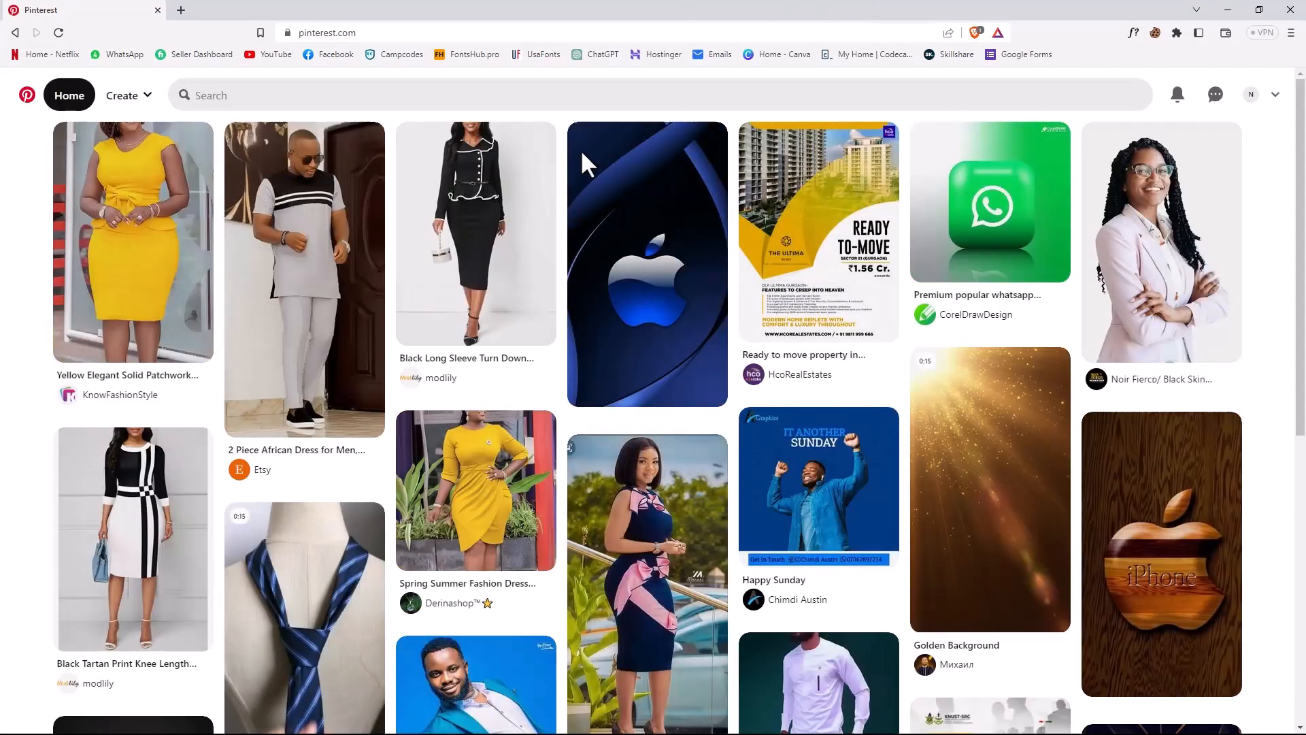
- Search Pinterest for "happy sunday social media design" using the matching suggestion
{"action": "left_click", "coordinate": [257, 102]}
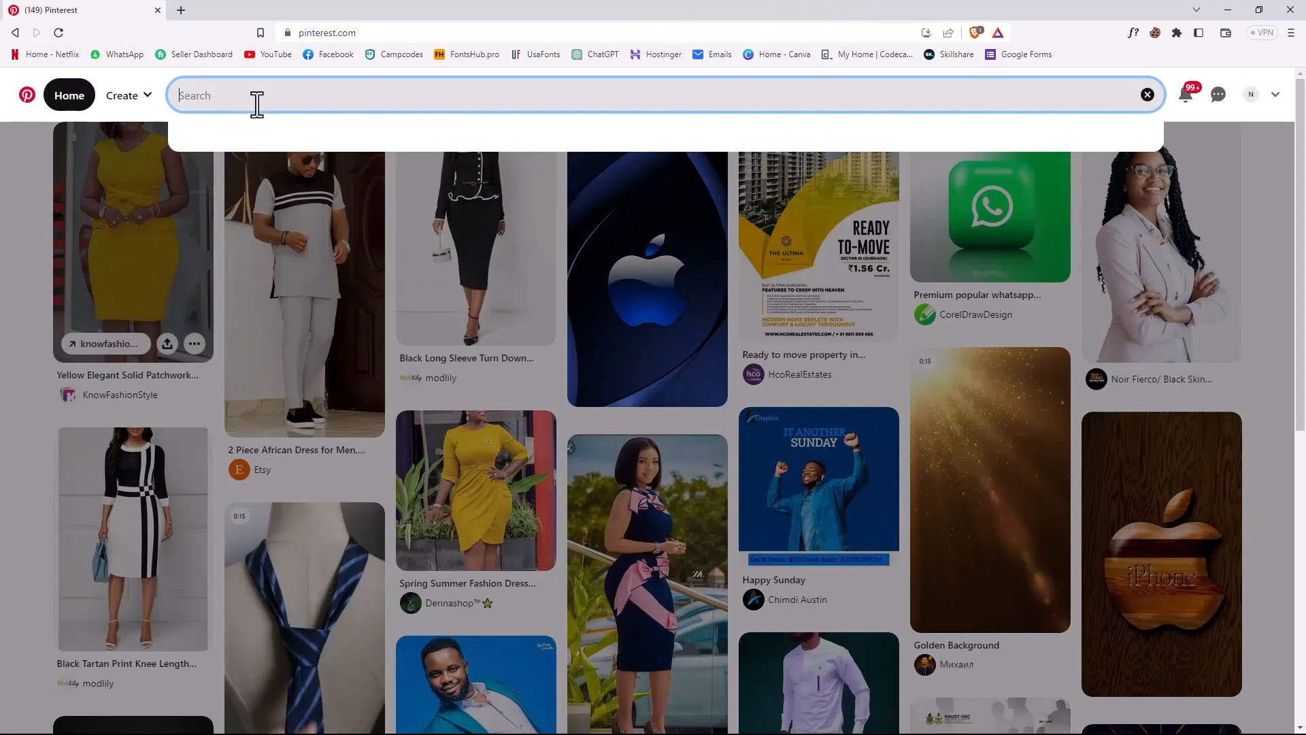
{"action": "type", "text": "happy s"}
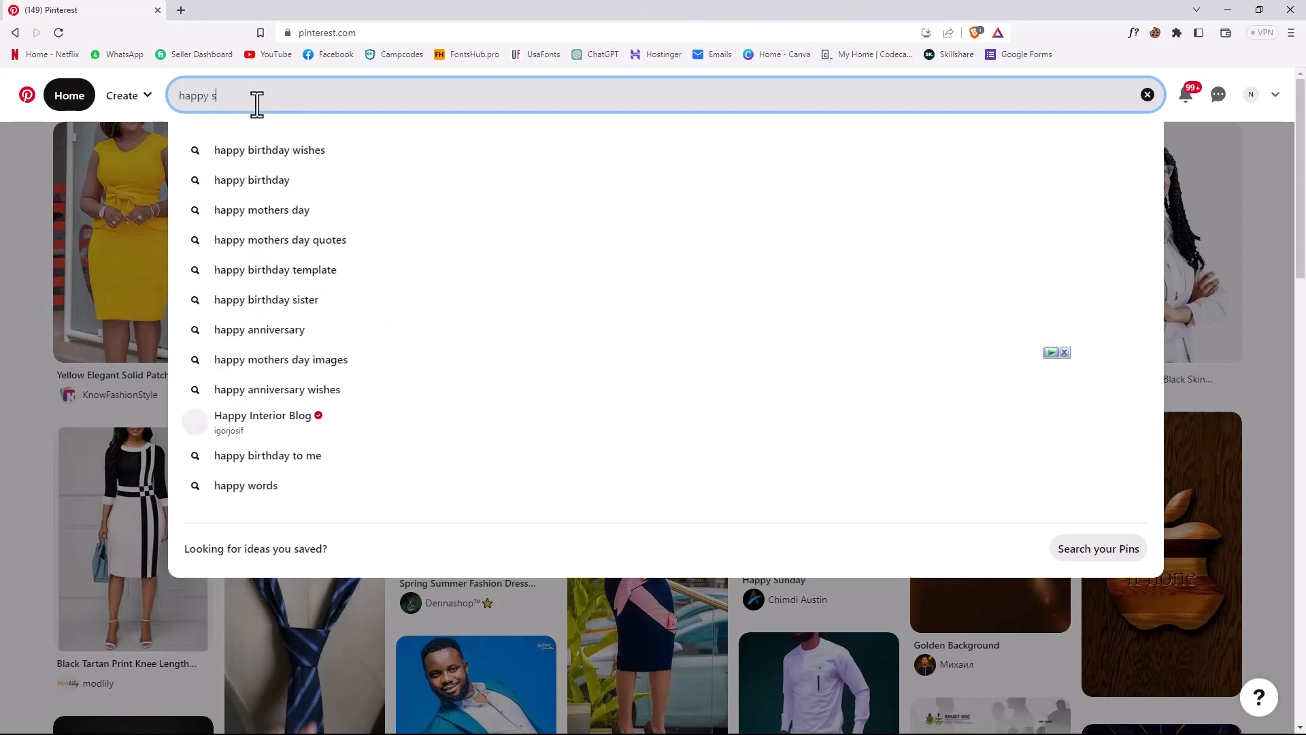
{"action": "type", "text": "unday s"}
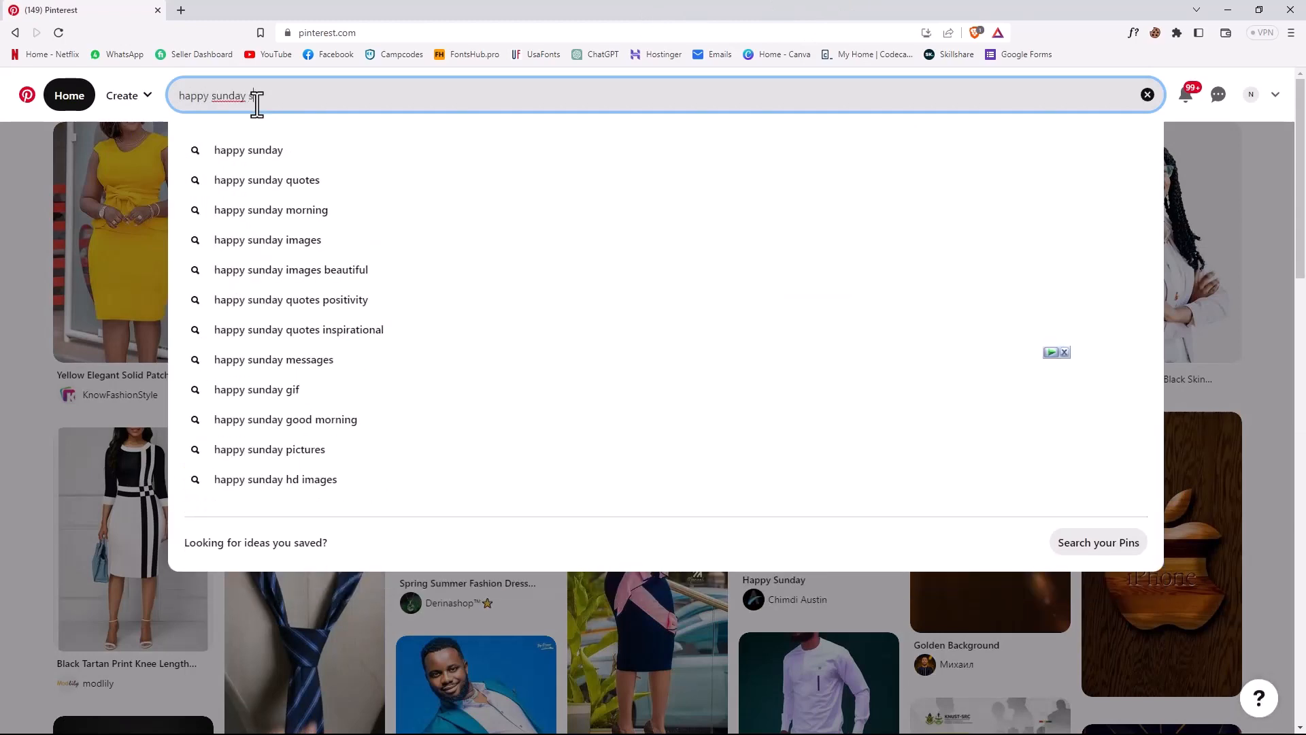
{"action": "type", "text": "ocial med"}
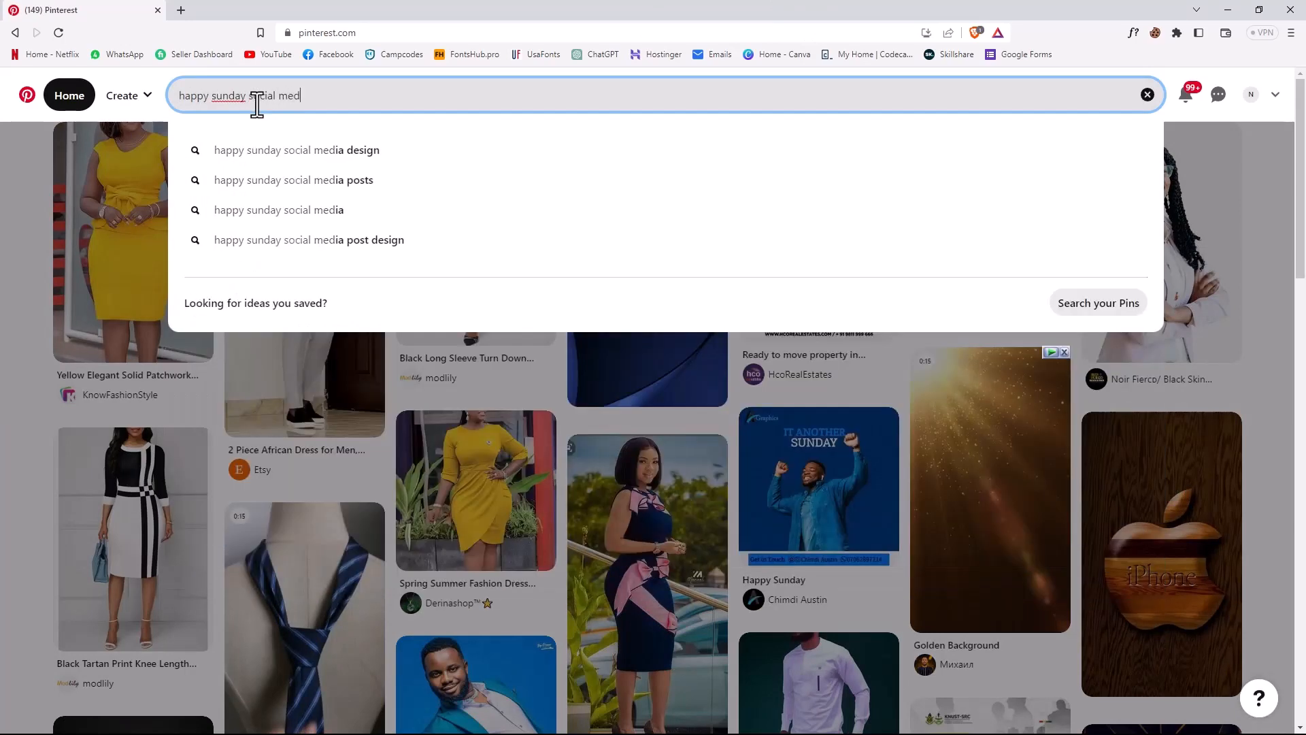
{"action": "left_click", "coordinate": [364, 154]}
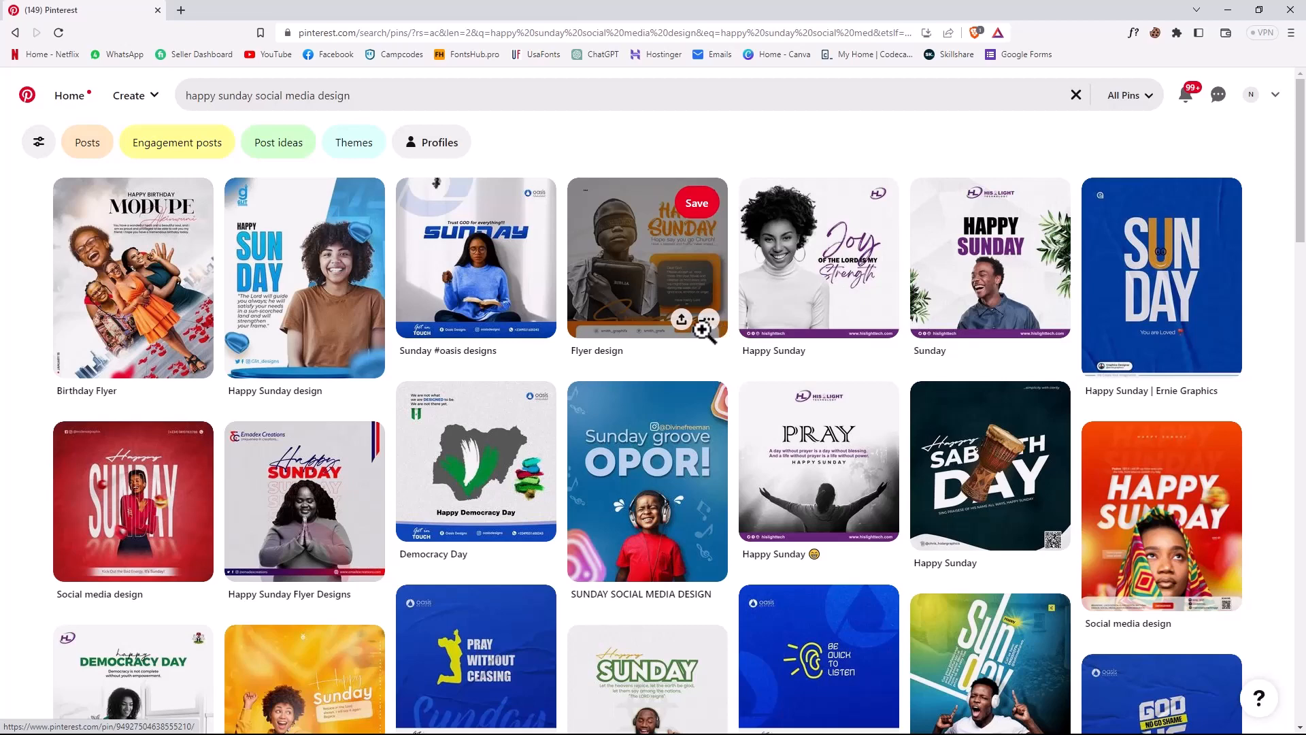
- Browse the Happy Sunday social media design results for layout, colour and typography ideas for the poster
{"action": "scroll", "coordinate": [702, 326], "scroll_direction": "down", "scroll_amount": 2}
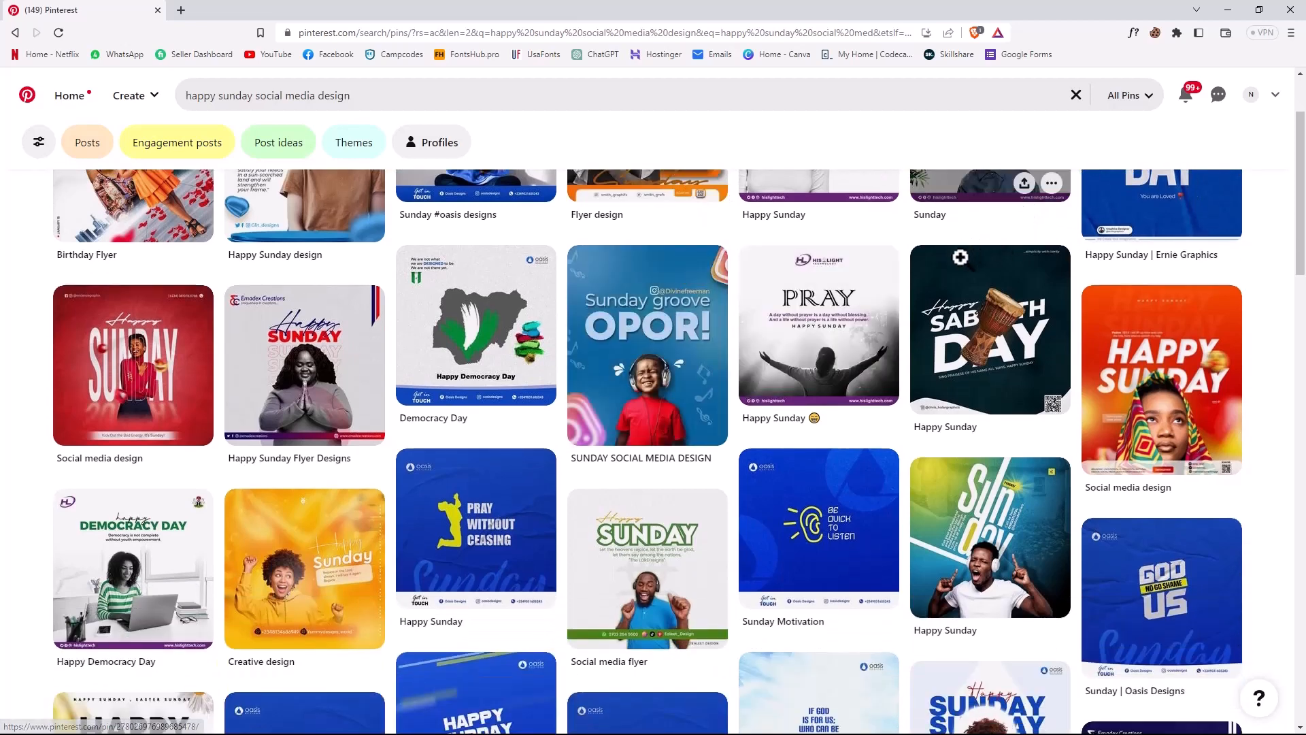
{"action": "scroll", "coordinate": [956, 271], "scroll_direction": "down", "scroll_amount": 3}
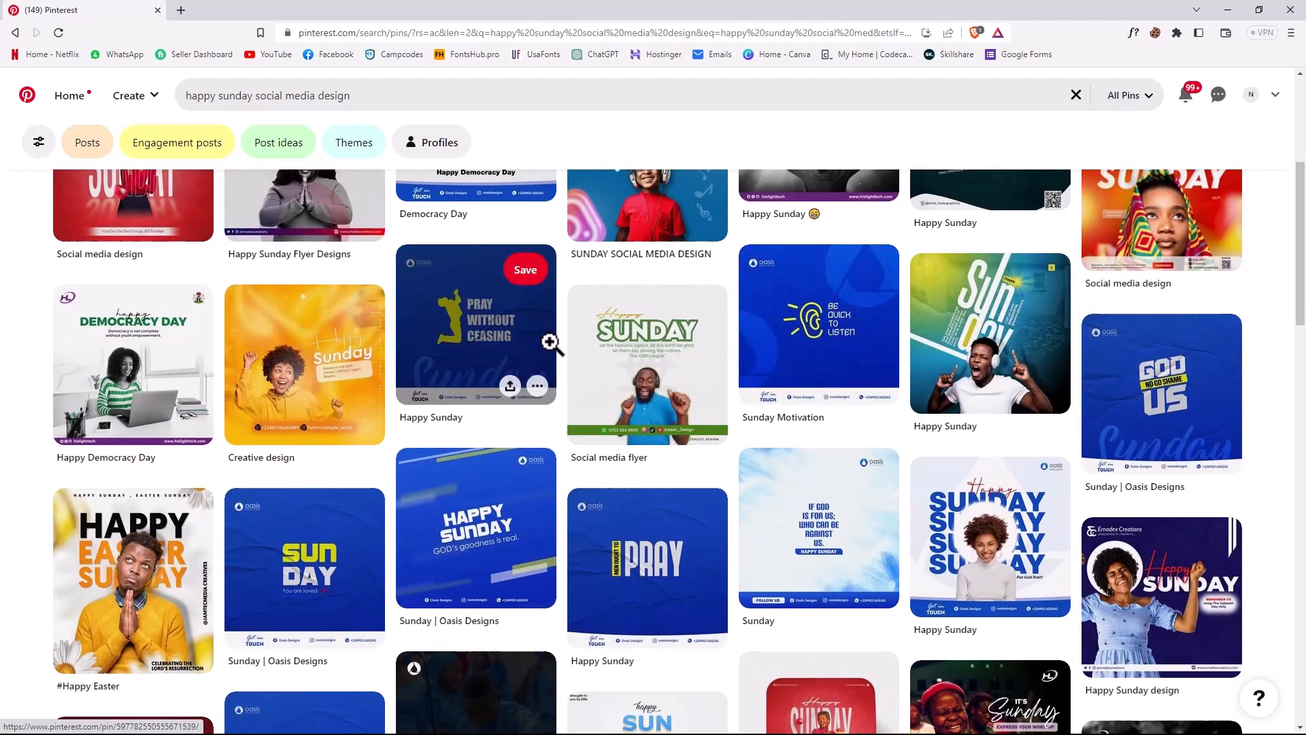
{"action": "scroll", "coordinate": [537, 345], "scroll_direction": "down", "scroll_amount": 3}
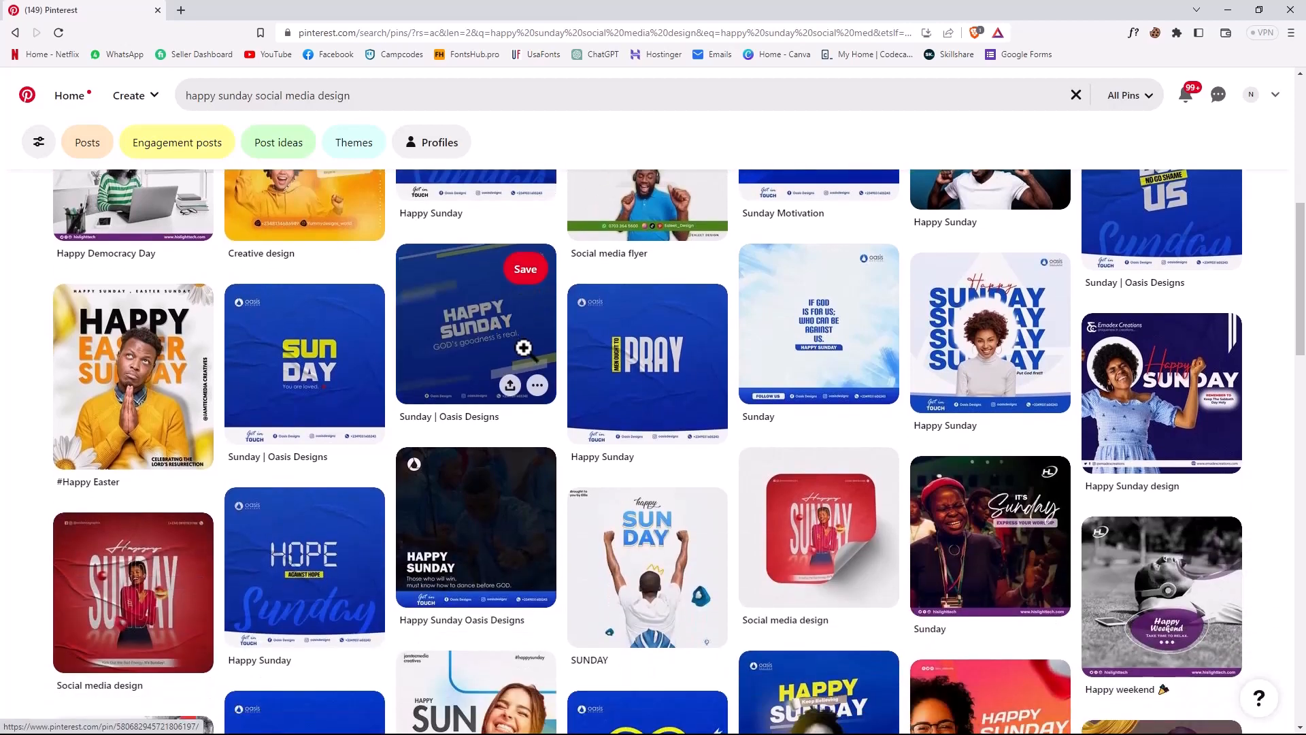
{"action": "scroll", "coordinate": [519, 344], "scroll_direction": "down", "scroll_amount": 2}
{"action": "scroll", "coordinate": [503, 355], "scroll_direction": "down", "scroll_amount": 2}
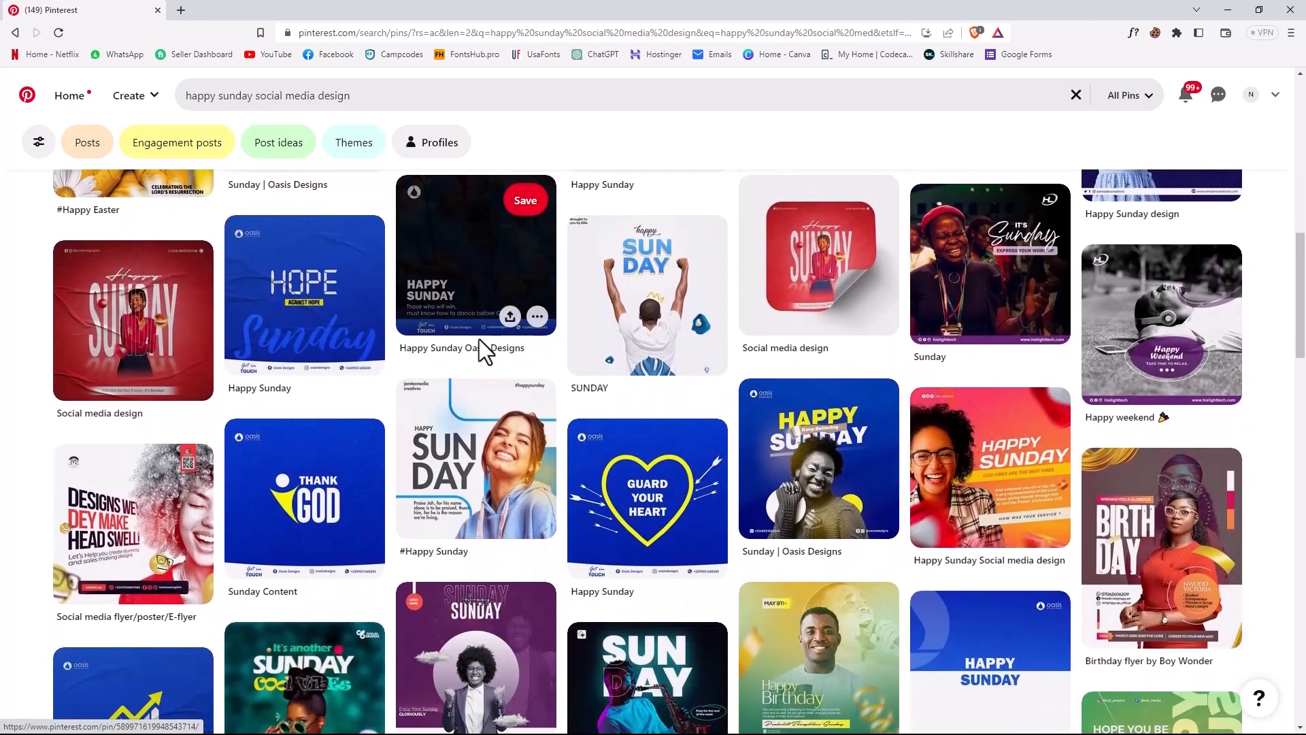
{"action": "scroll", "coordinate": [475, 344], "scroll_direction": "down", "scroll_amount": 5}
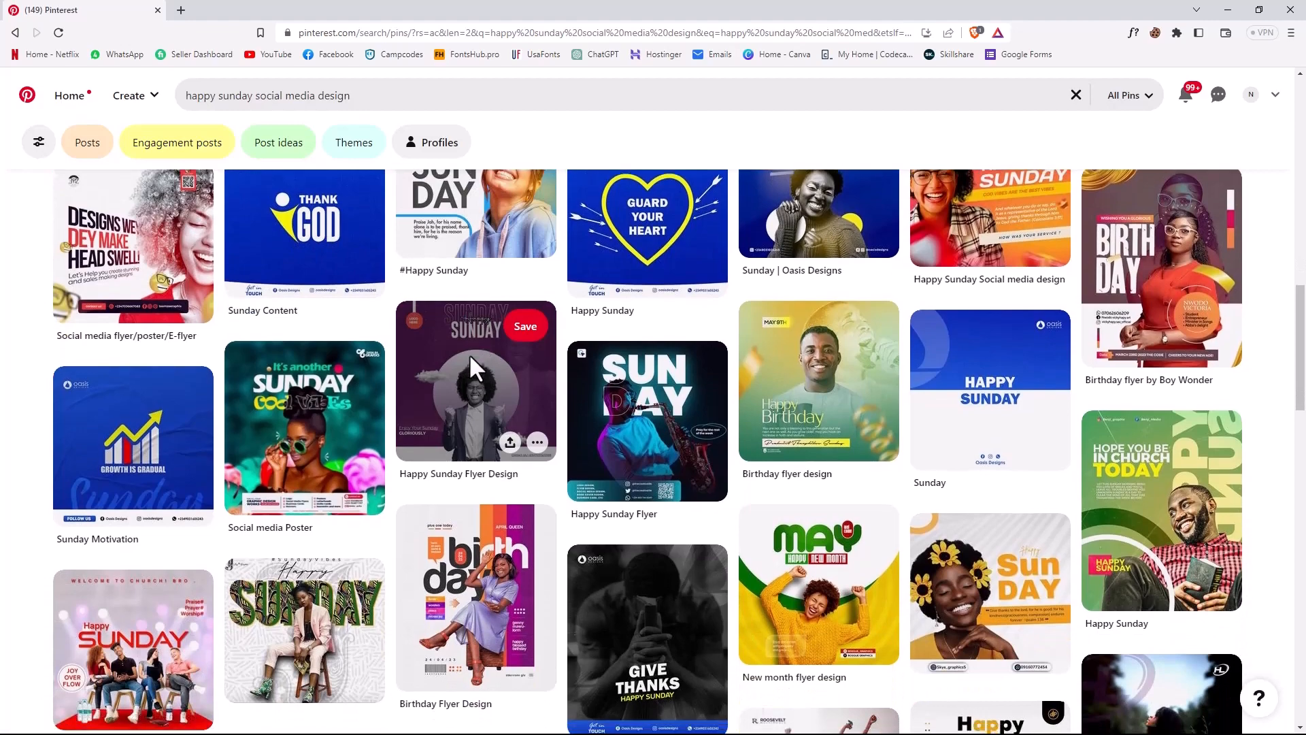
{"action": "scroll", "coordinate": [468, 353], "scroll_direction": "down", "scroll_amount": 3}
{"action": "scroll", "coordinate": [464, 338], "scroll_direction": "down", "scroll_amount": 6}
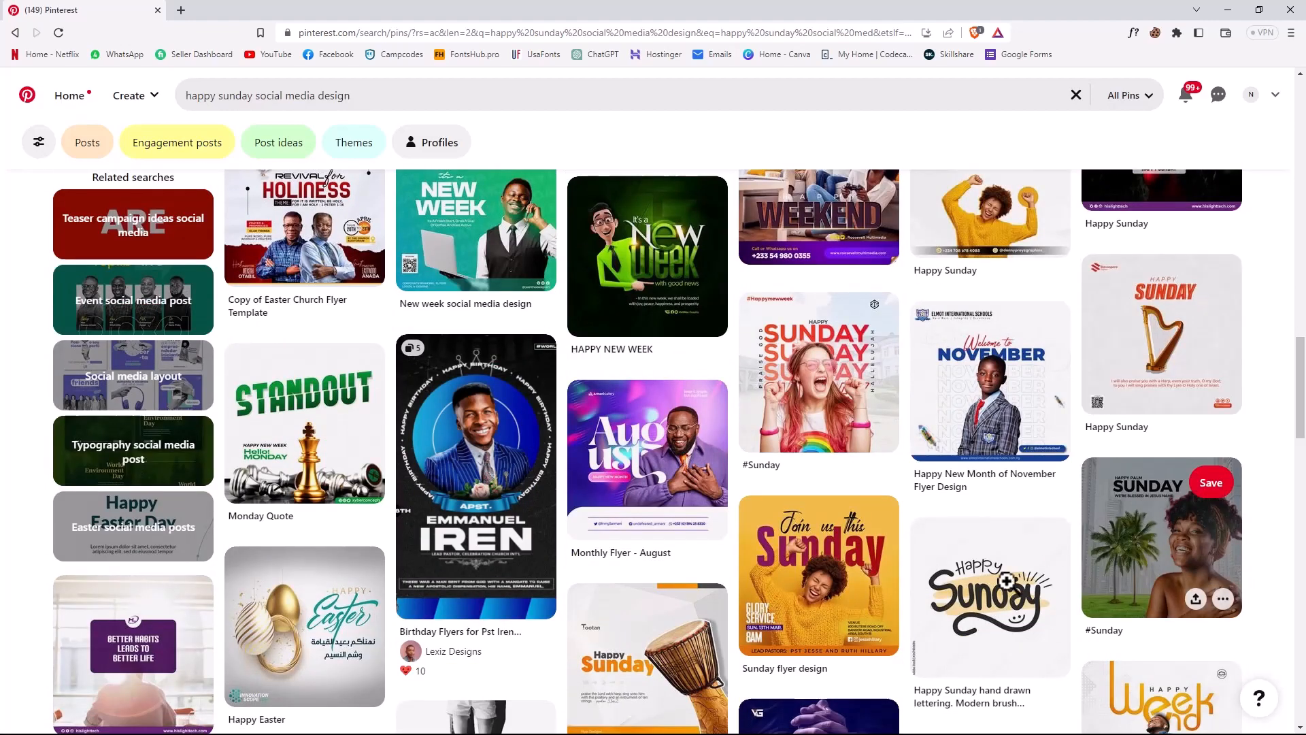
{"action": "scroll", "coordinate": [836, 520], "scroll_direction": "up", "scroll_amount": 2}
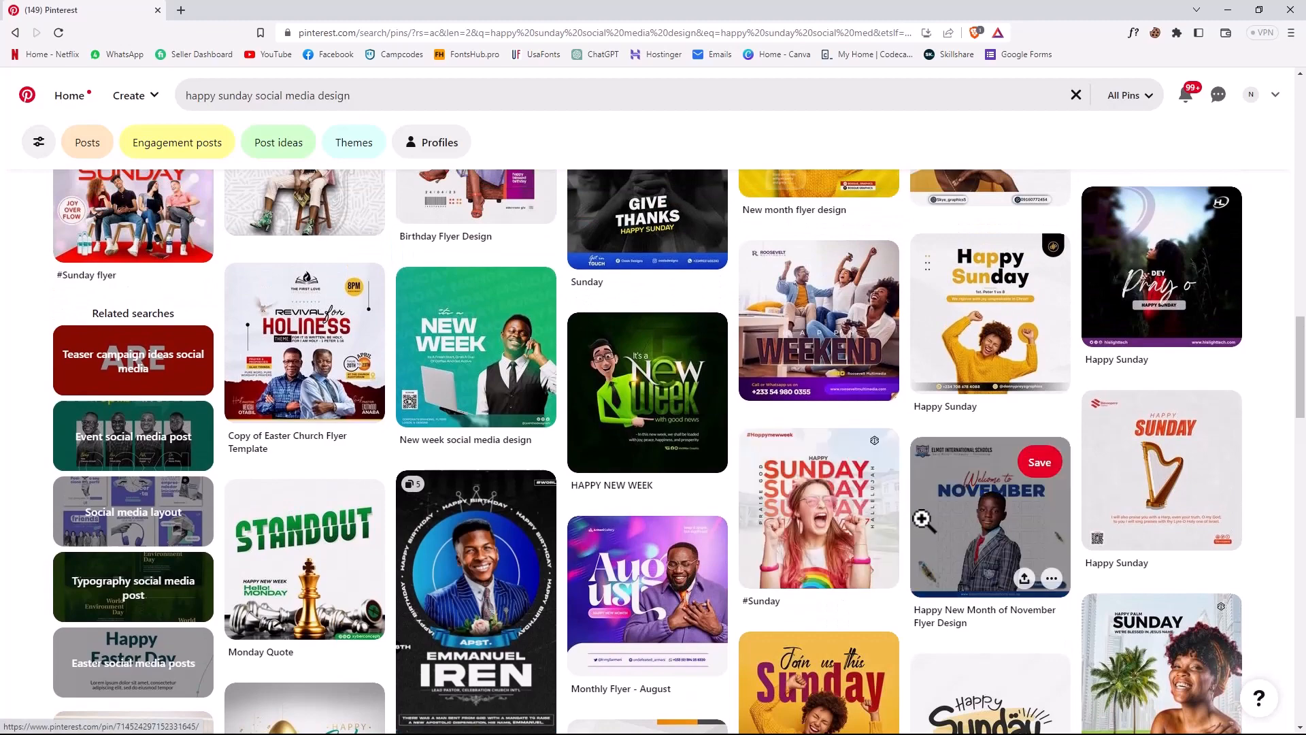
{"action": "scroll", "coordinate": [1078, 577], "scroll_direction": "down", "scroll_amount": 1}
{"action": "scroll", "coordinate": [1078, 577], "scroll_direction": "down", "scroll_amount": 12}
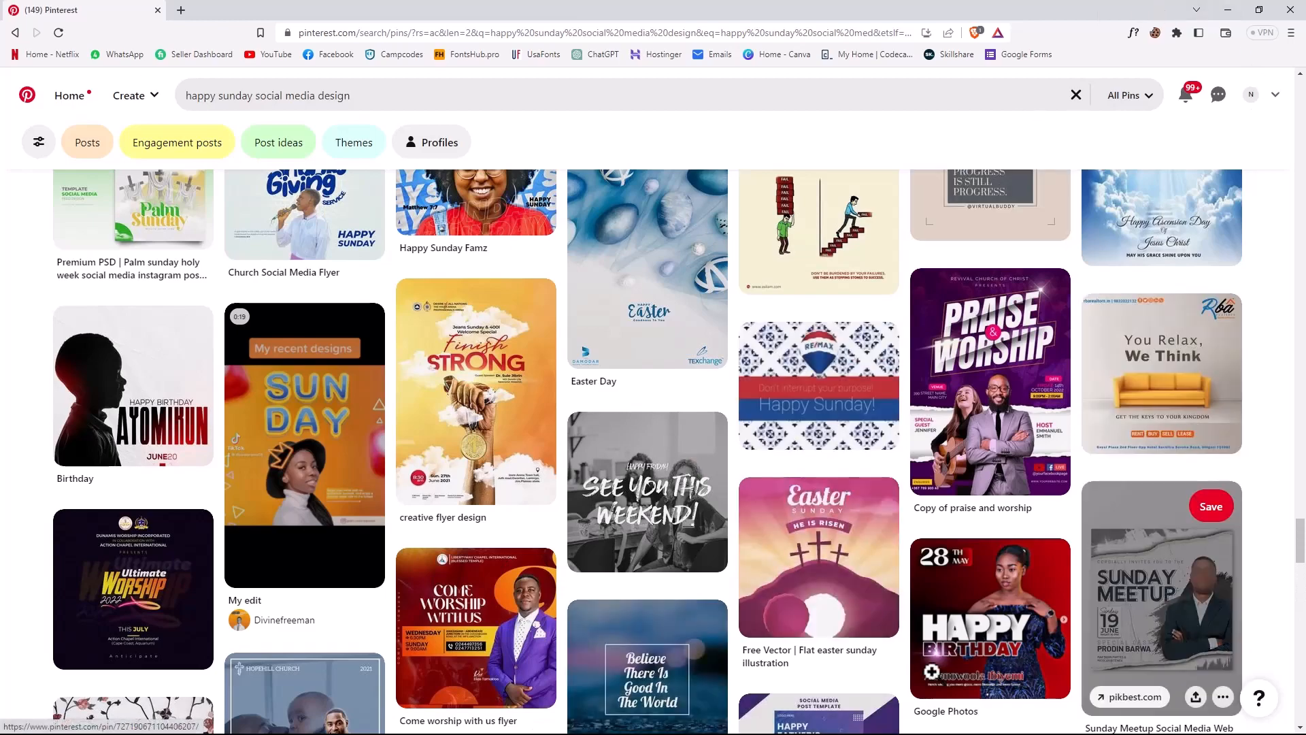
{"action": "scroll", "coordinate": [394, 589], "scroll_direction": "down", "scroll_amount": 8}
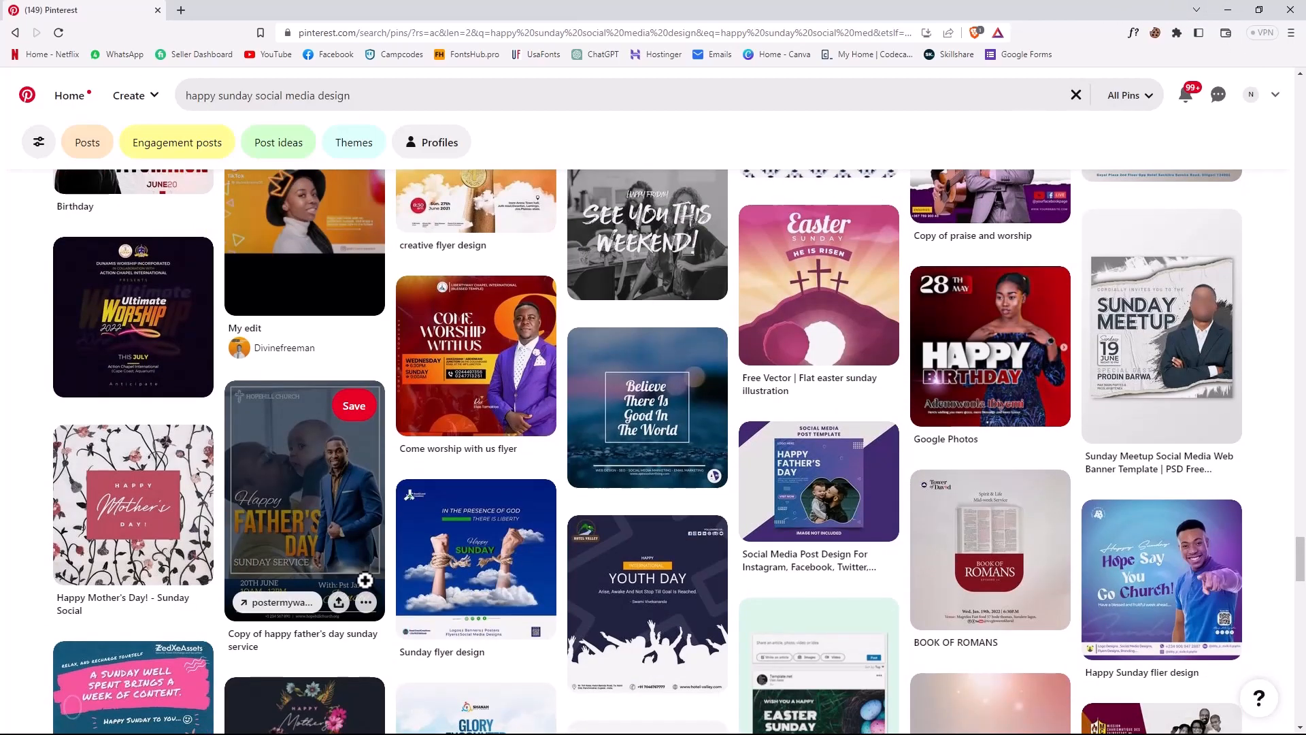
{"action": "scroll", "coordinate": [626, 527], "scroll_direction": "down", "scroll_amount": 3}
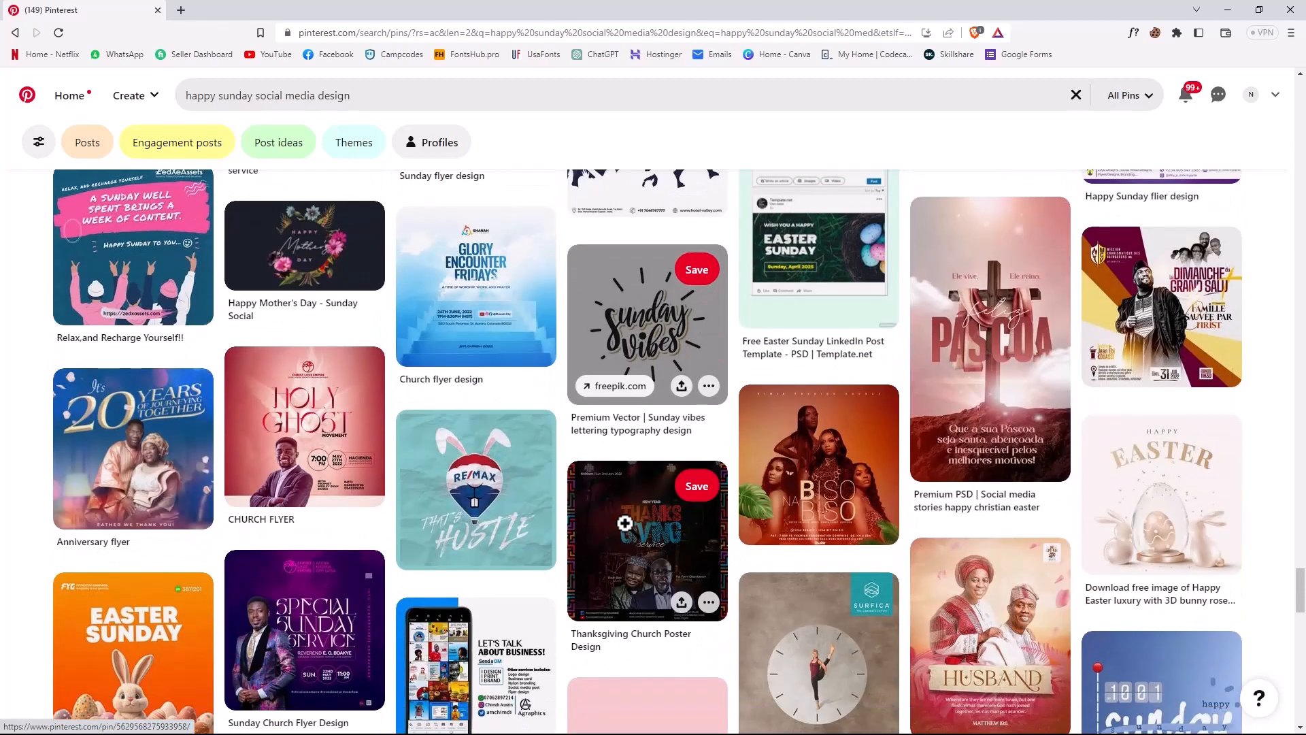
{"action": "scroll", "coordinate": [625, 524], "scroll_direction": "down", "scroll_amount": 8}
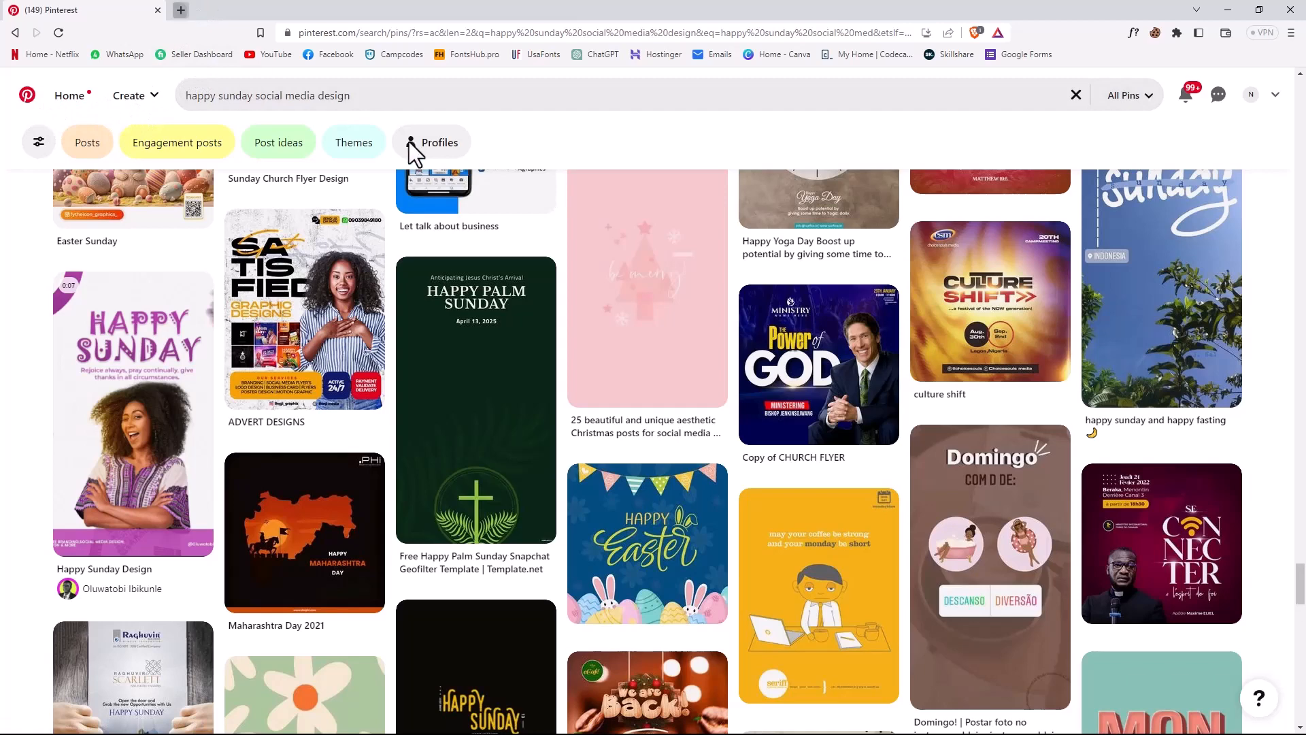
- Open Canva in a new tab, open the recent 6000 x 4000 px design and delete its globe picture
{"action": "key", "text": "ctrl+t"}
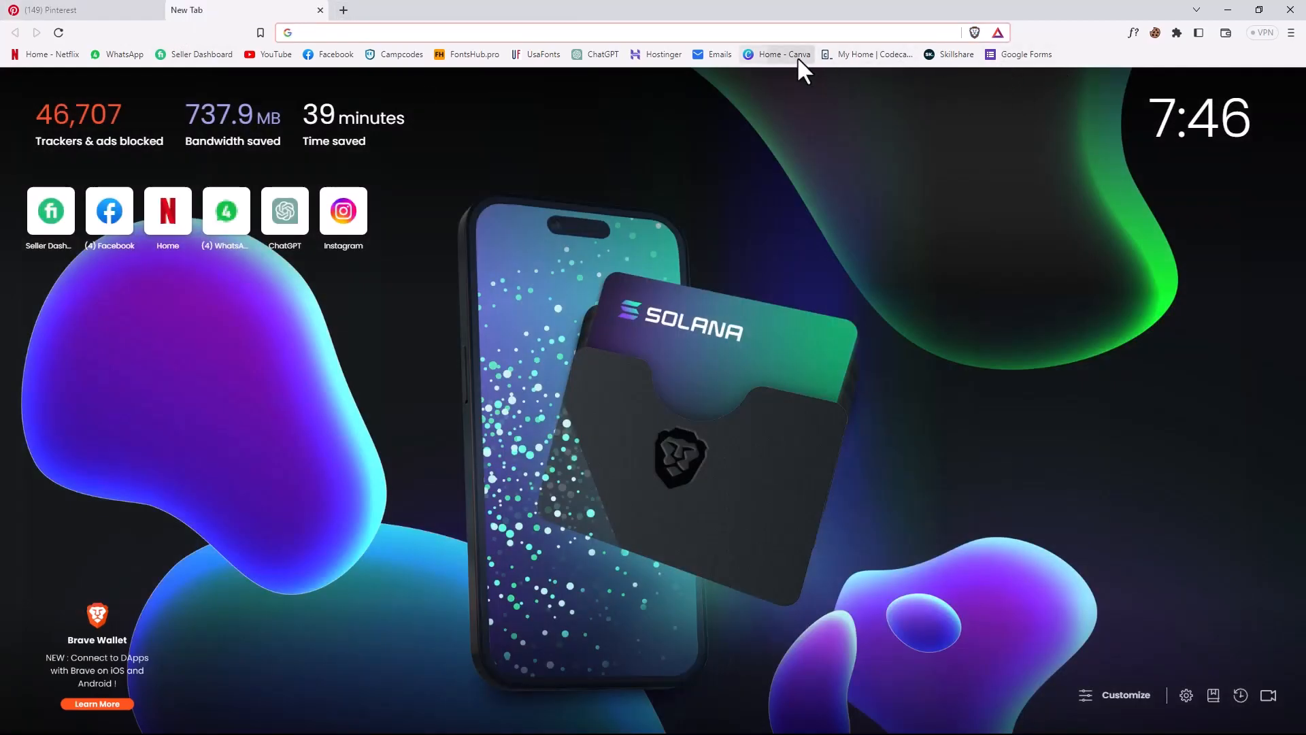
{"action": "left_click", "coordinate": [797, 56]}
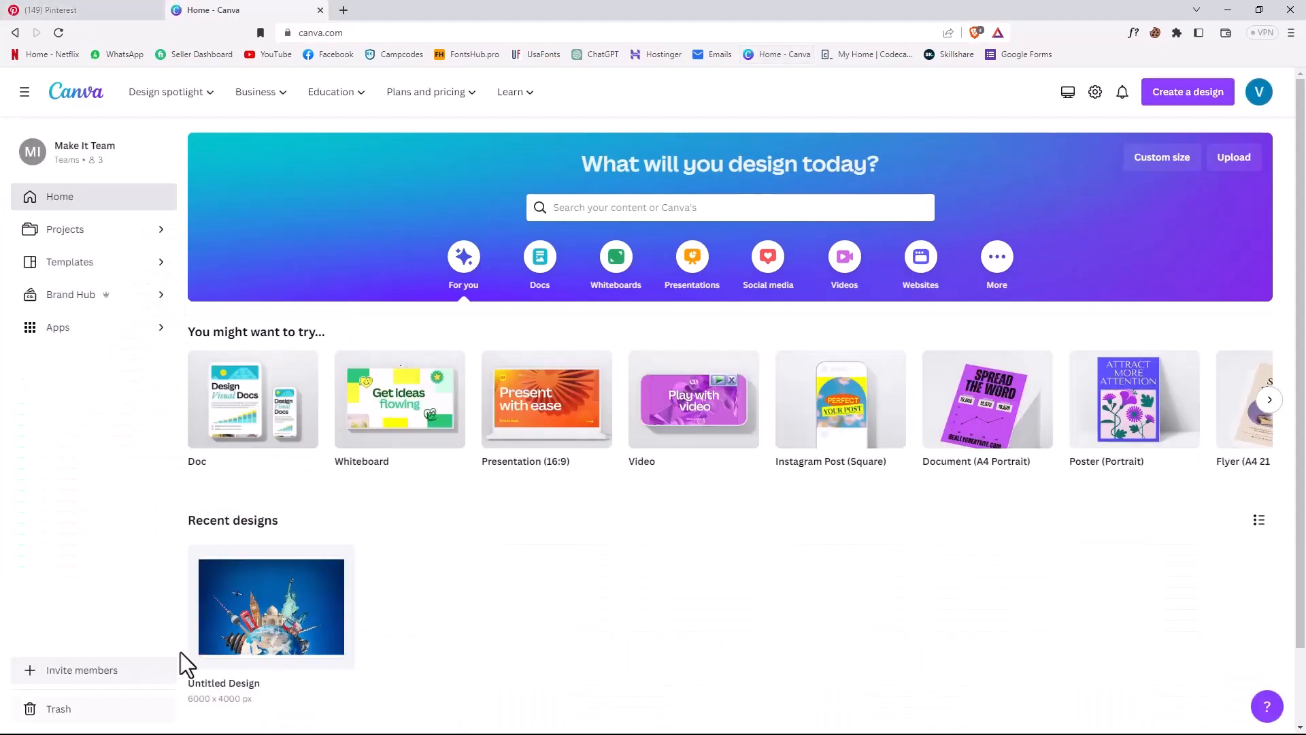
{"action": "scroll", "coordinate": [614, 474], "scroll_direction": "down", "scroll_amount": 1}
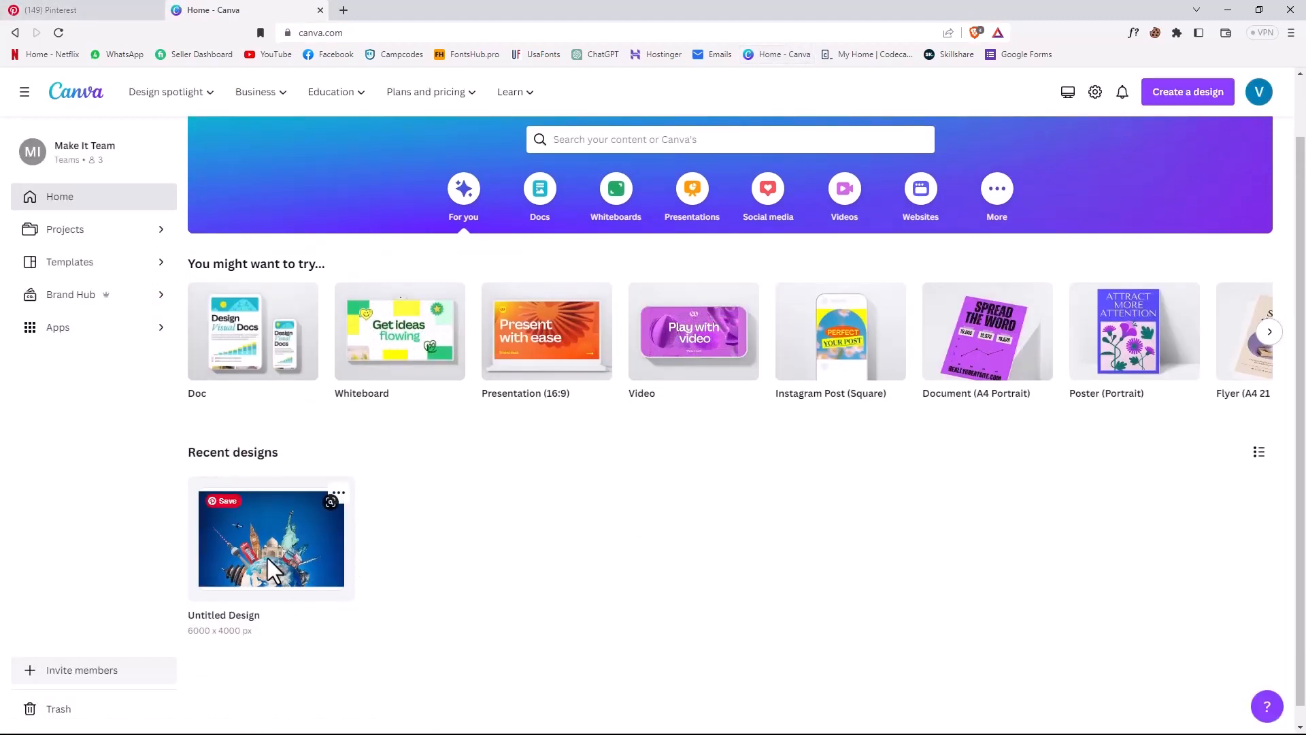
{"action": "left_click", "coordinate": [268, 558]}
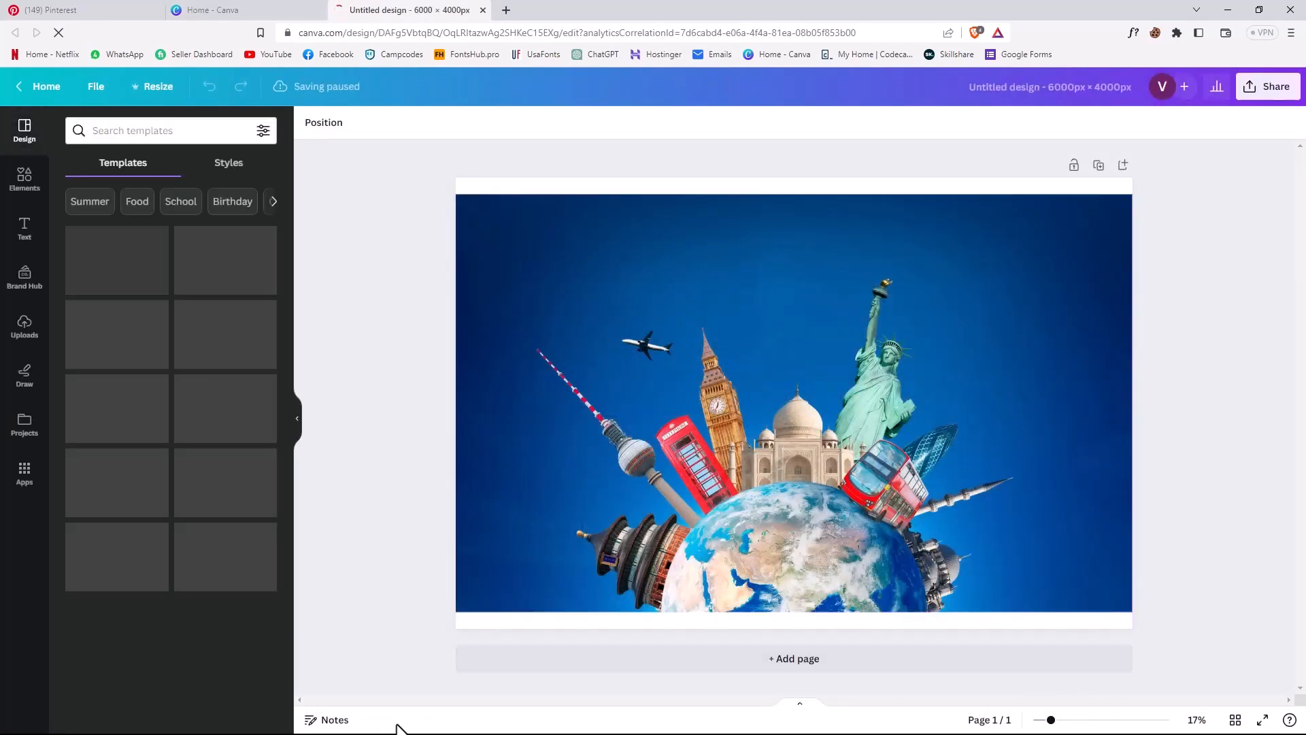
{"action": "left_click", "coordinate": [728, 463]}
{"action": "key", "text": "Delete"}
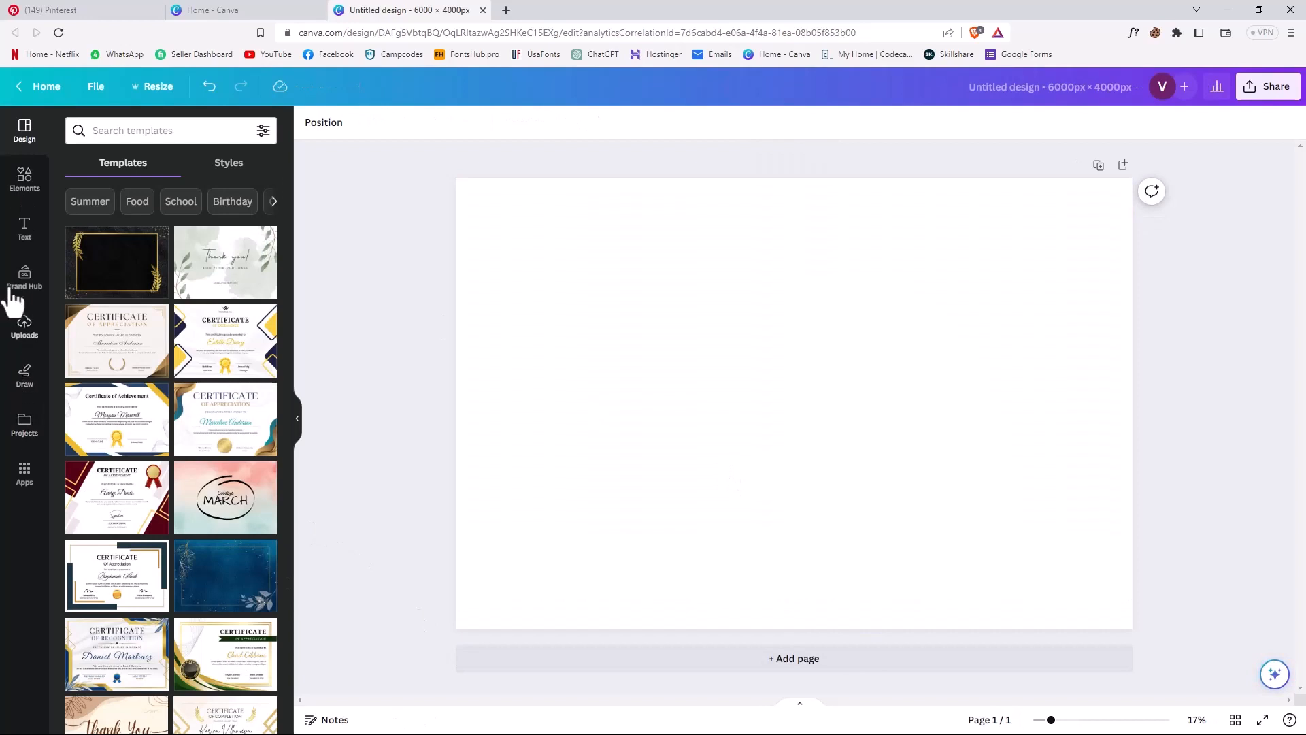
- Search Canva's photos for "happy smiling young african american girl" and add the laughing curly-haired woman in a striped top to the page
{"action": "left_click", "coordinate": [25, 179]}
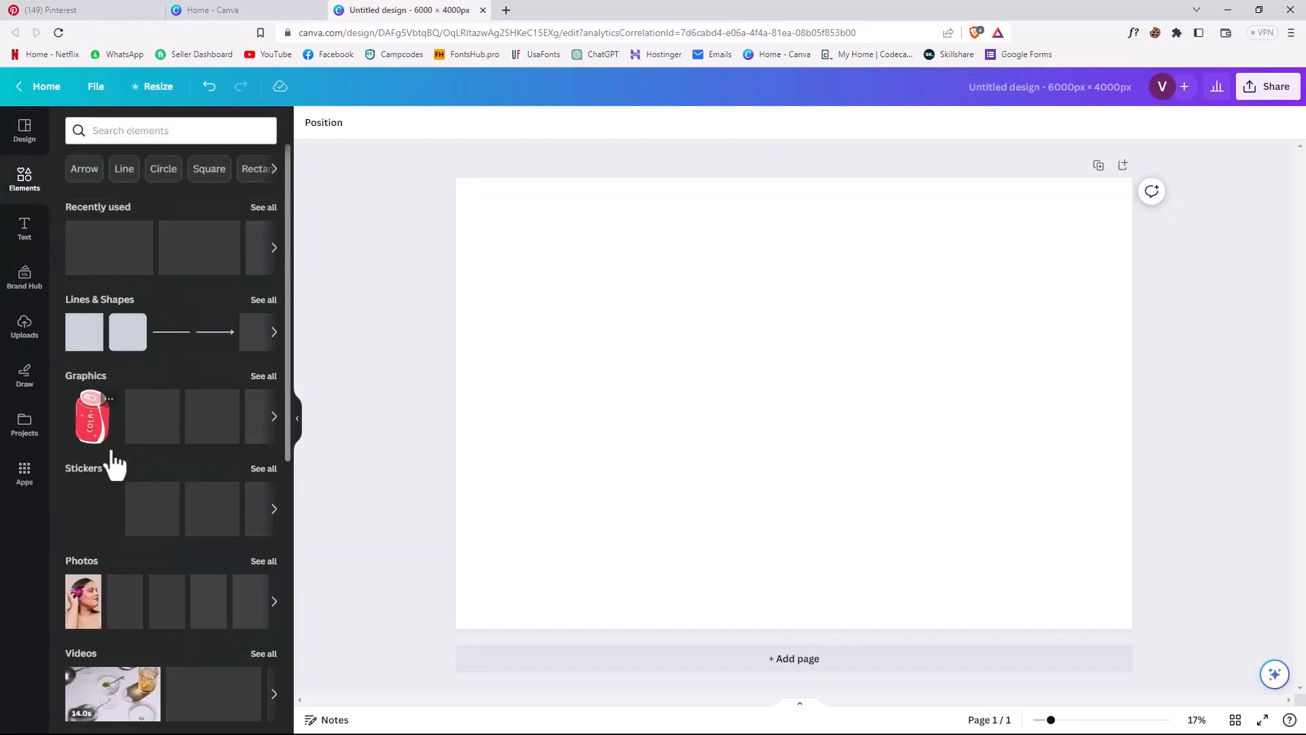
{"action": "left_click", "coordinate": [261, 561]}
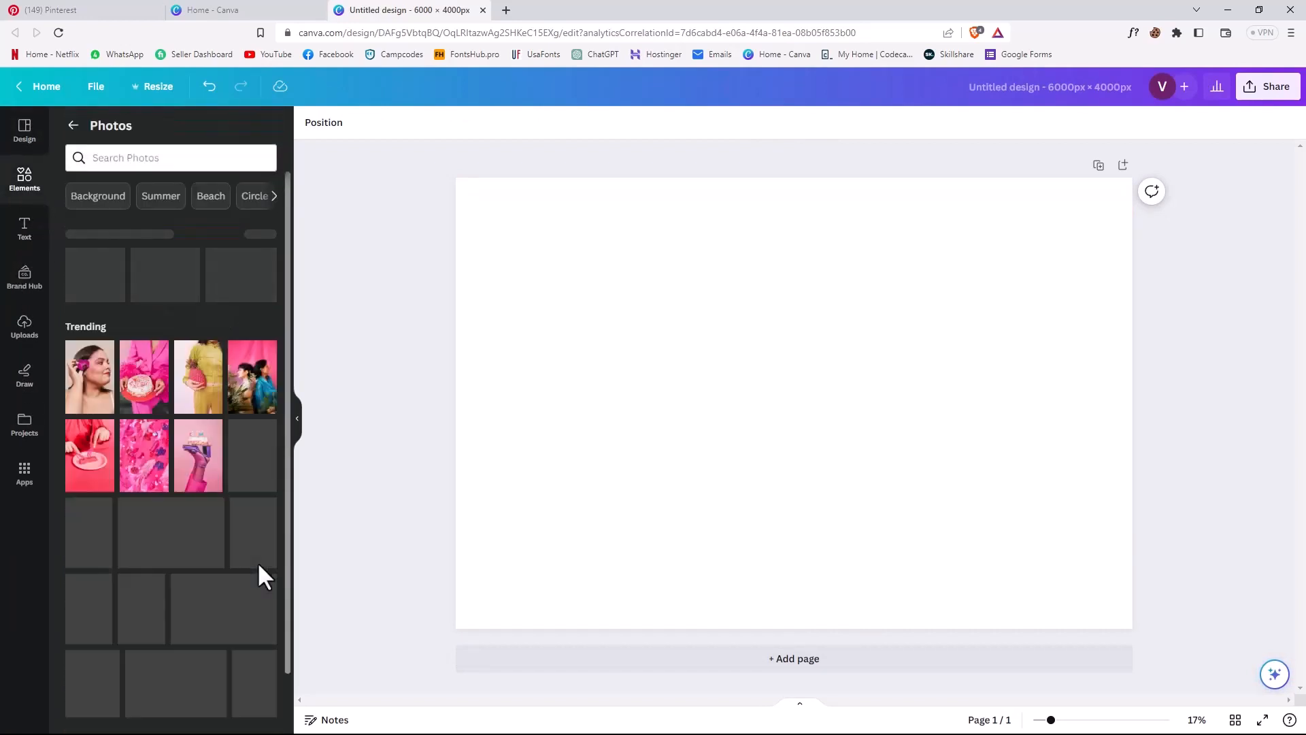
{"action": "left_click", "coordinate": [133, 157]}
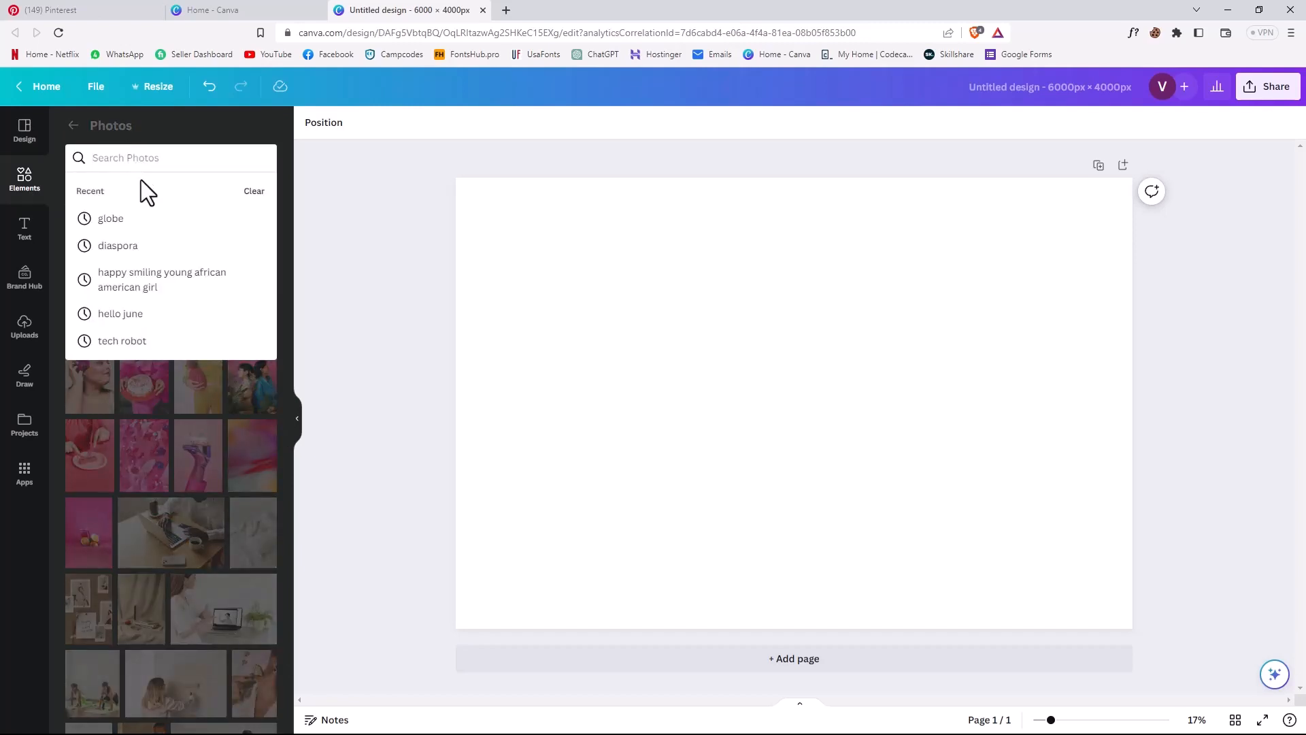
{"action": "left_click", "coordinate": [170, 285]}
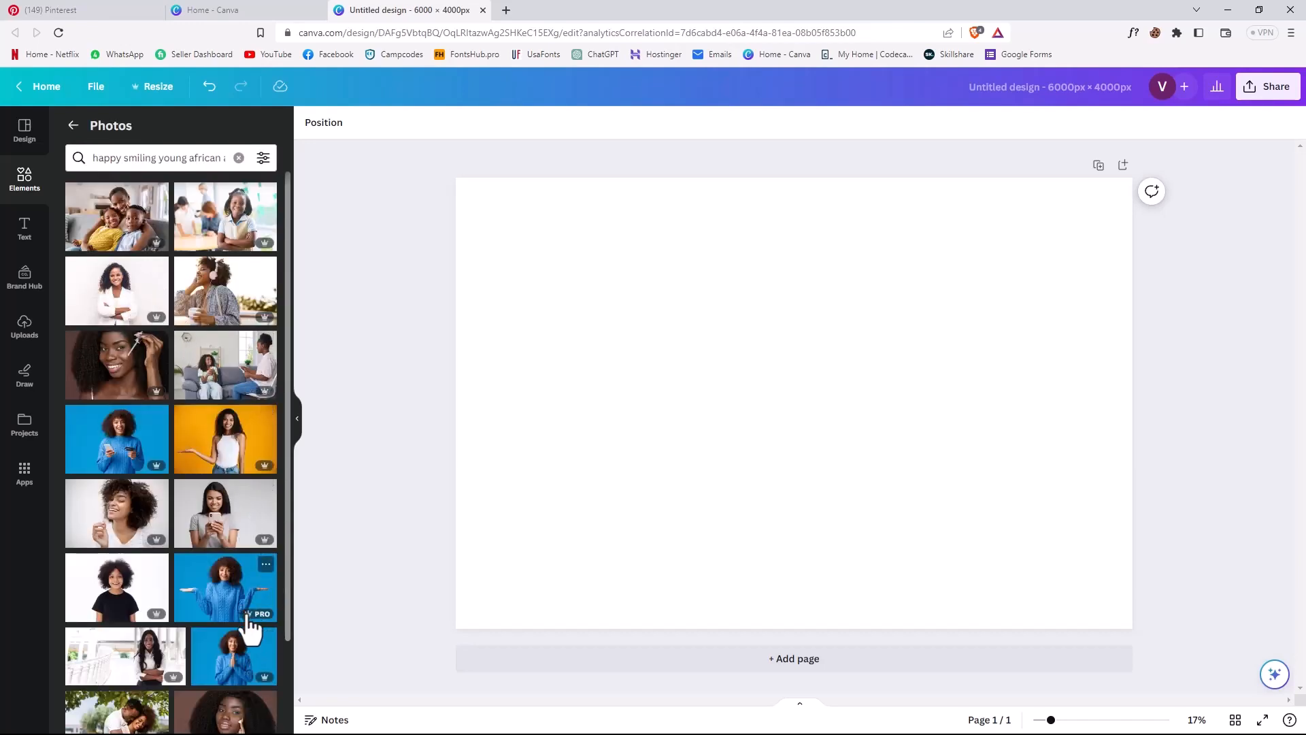
{"action": "scroll", "coordinate": [251, 622], "scroll_direction": "down", "scroll_amount": 1}
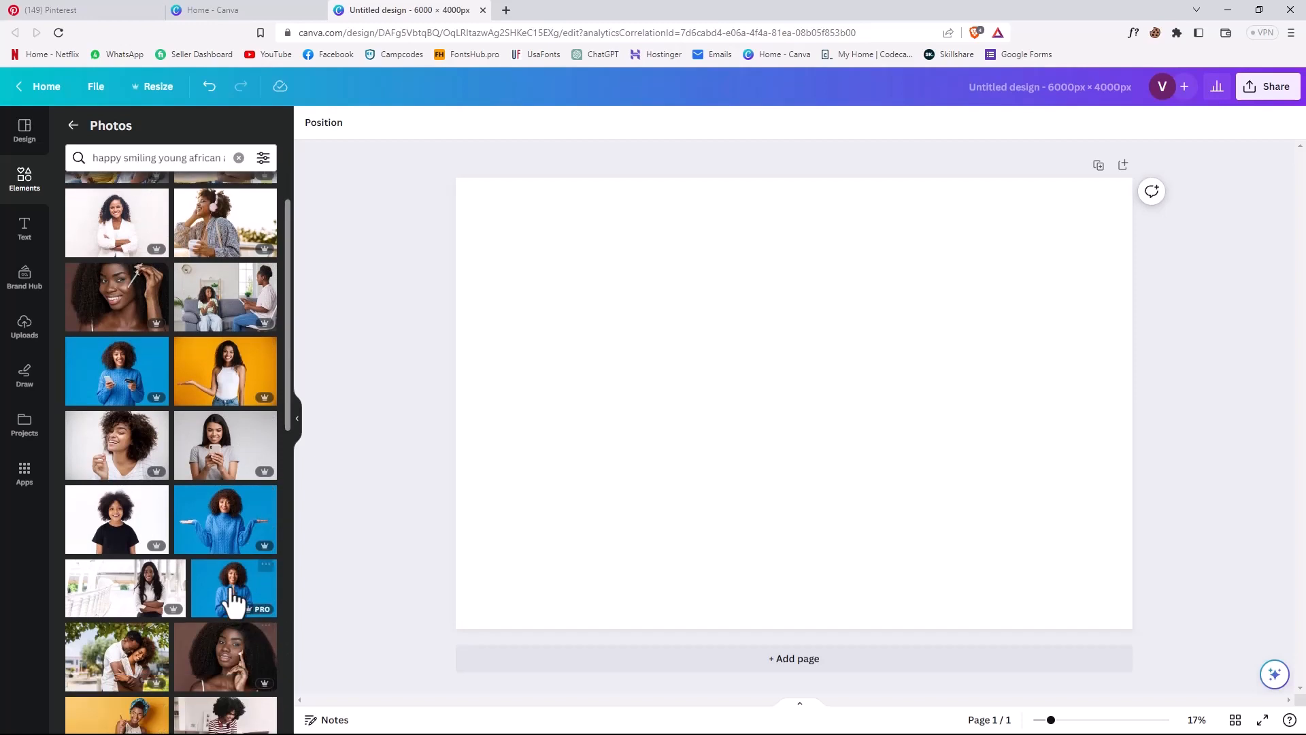
{"action": "left_click", "coordinate": [230, 599]}
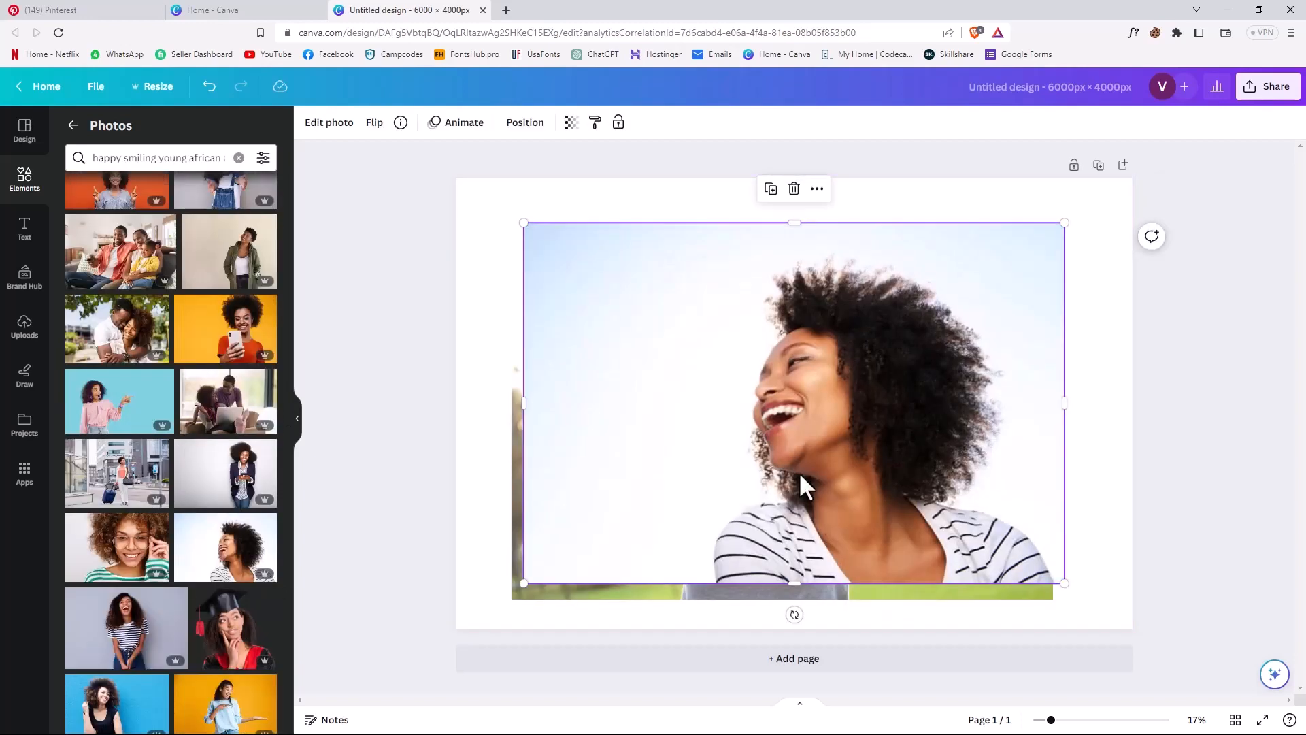
- Delete the other photo underneath and enlarge the laughing woman's photo from the page corner until it fills the whole page
{"action": "left_click_drag", "start_coordinate": [806, 487], "coordinate": [488, 517]}
{"action": "left_click", "coordinate": [518, 492]}
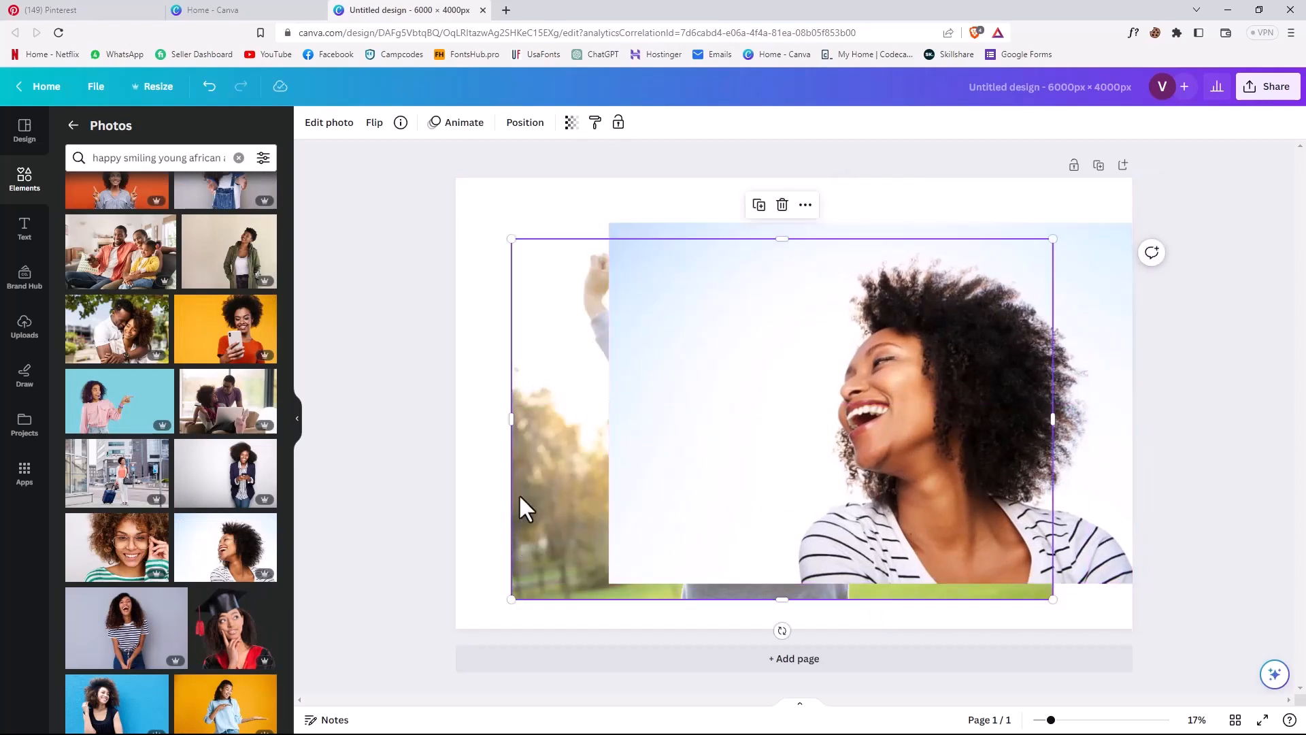
{"action": "key", "text": "Delete"}
{"action": "left_click_drag", "start_coordinate": [656, 324], "coordinate": [495, 268]}
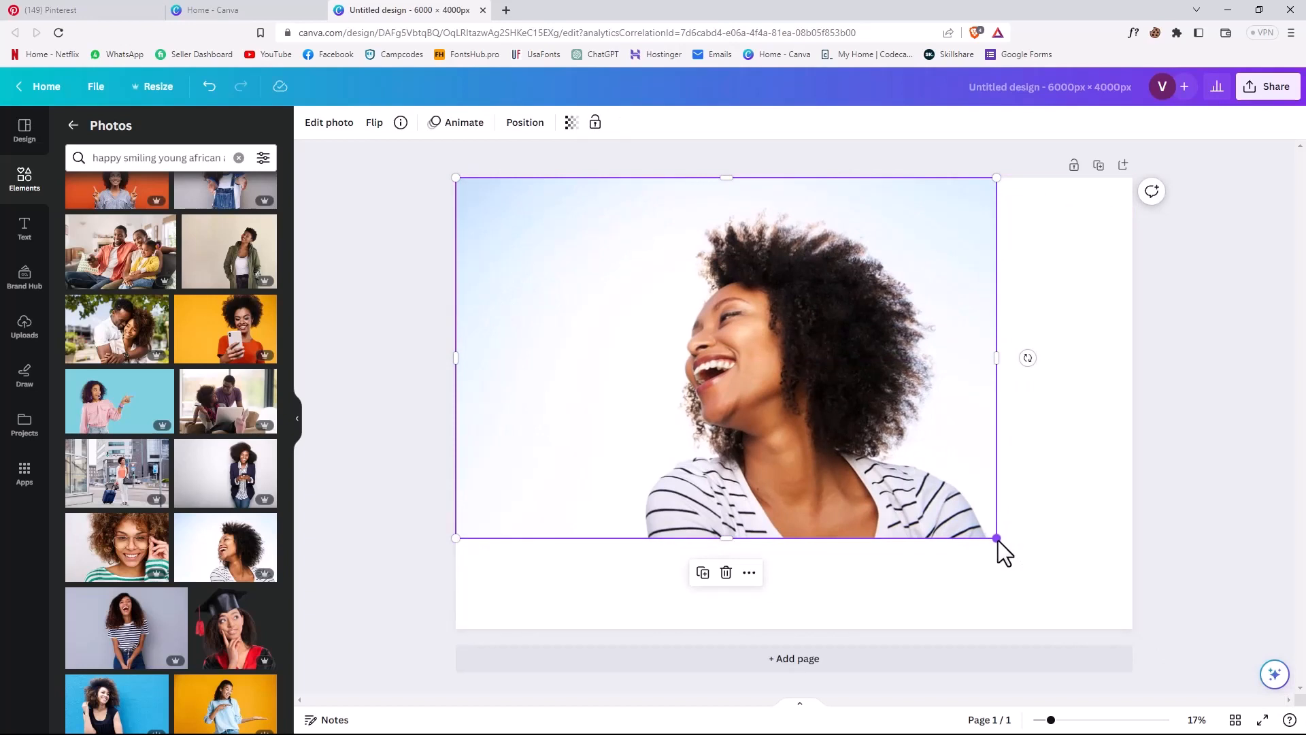
{"action": "left_click_drag", "start_coordinate": [996, 538], "coordinate": [1144, 603]}
{"action": "left_click", "coordinate": [1260, 550]}
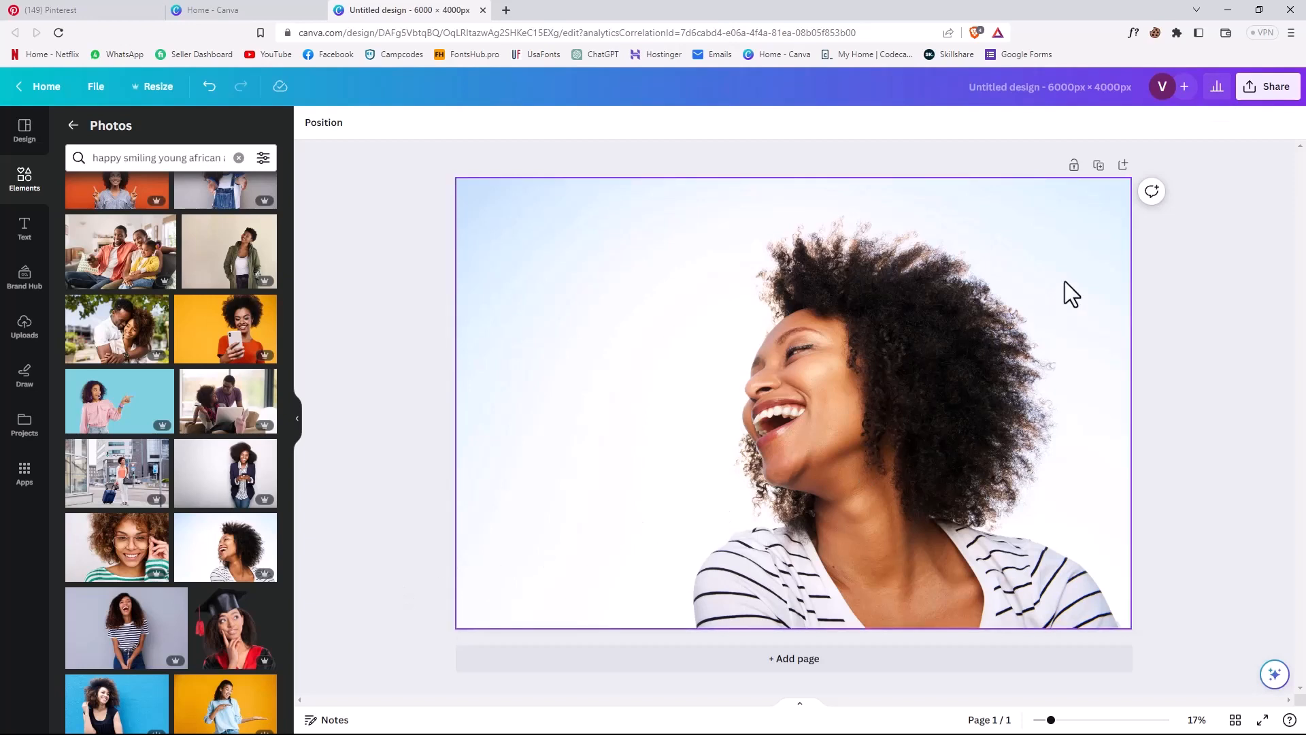
- Set the design's download options to JPG file type with the quality at maximum, keeping the size at 1
{"action": "left_click", "coordinate": [1268, 92]}
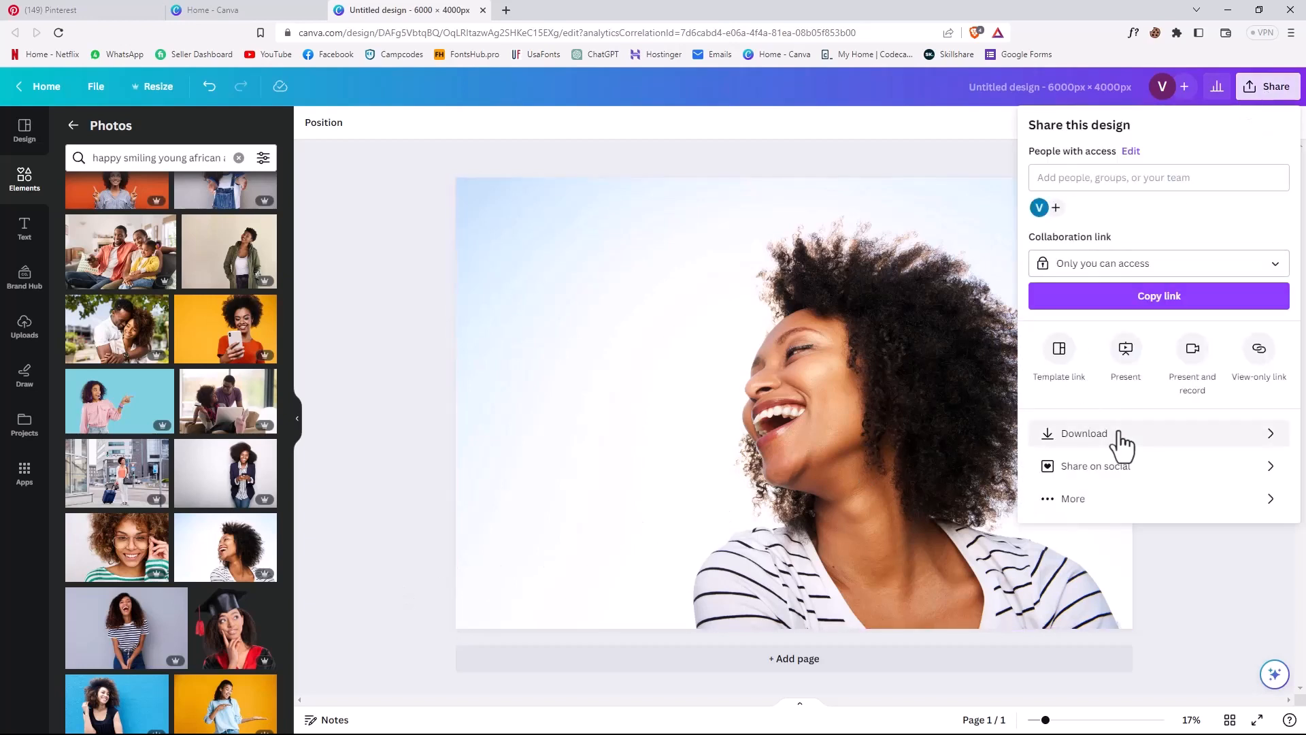
{"action": "left_click", "coordinate": [1119, 435]}
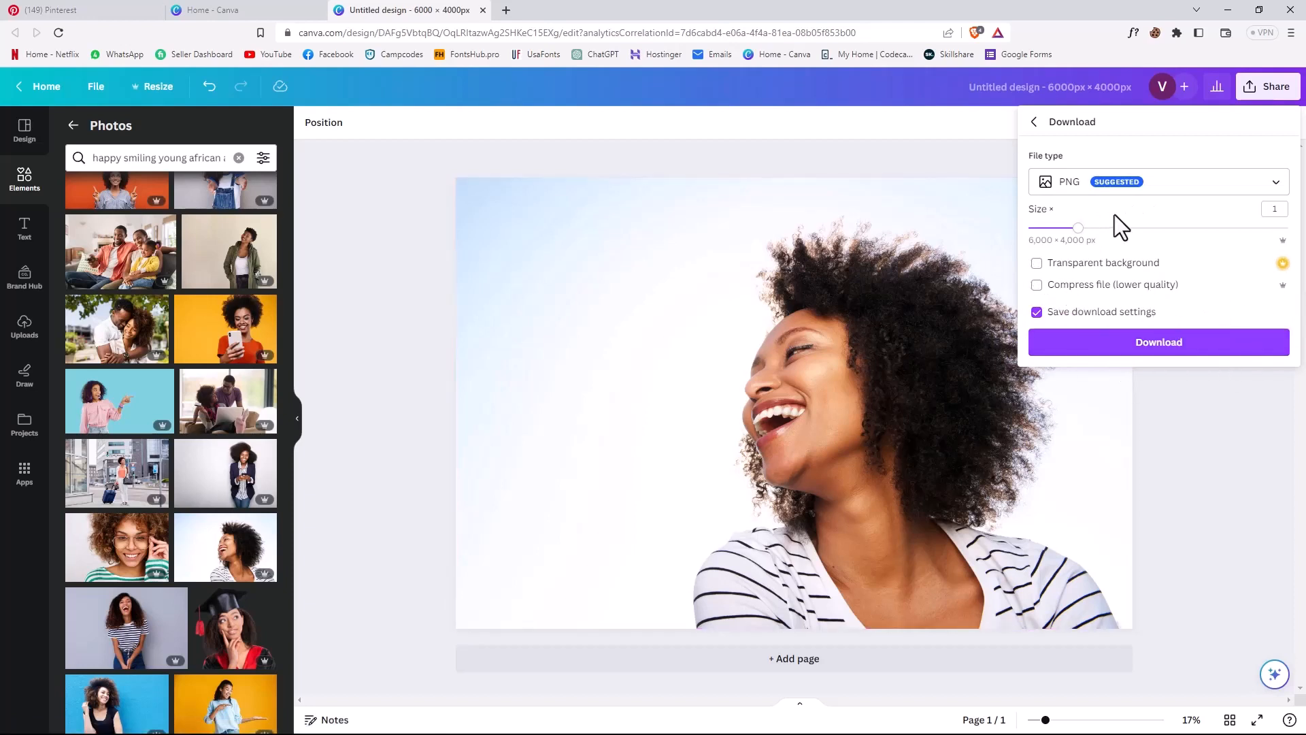
{"action": "left_click", "coordinate": [1190, 178]}
{"action": "left_click", "coordinate": [1080, 230]}
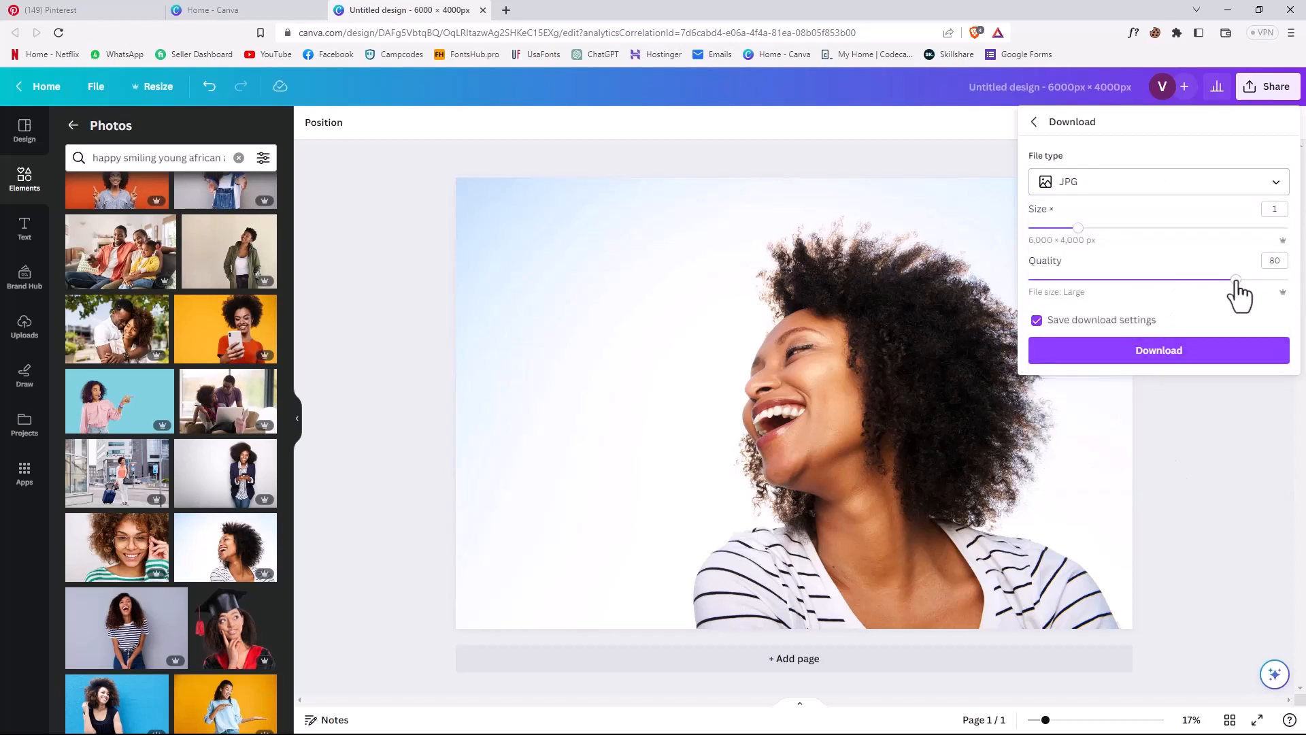
{"action": "left_click_drag", "start_coordinate": [1236, 281], "coordinate": [1292, 360]}
- Download the design and save it as "Untitled design 101" in the Stock Images > Portraits folder on New Volume (D:)
{"action": "left_click", "coordinate": [1122, 358]}
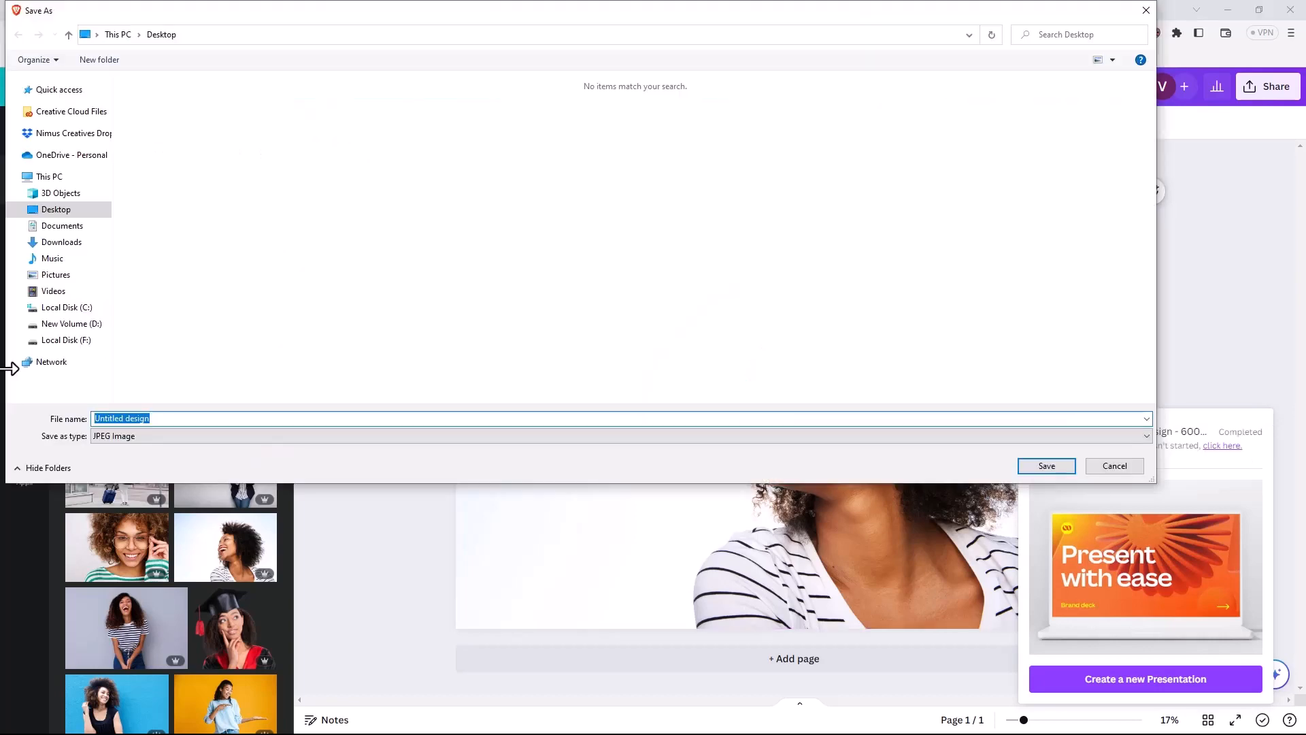
{"action": "left_click", "coordinate": [66, 340]}
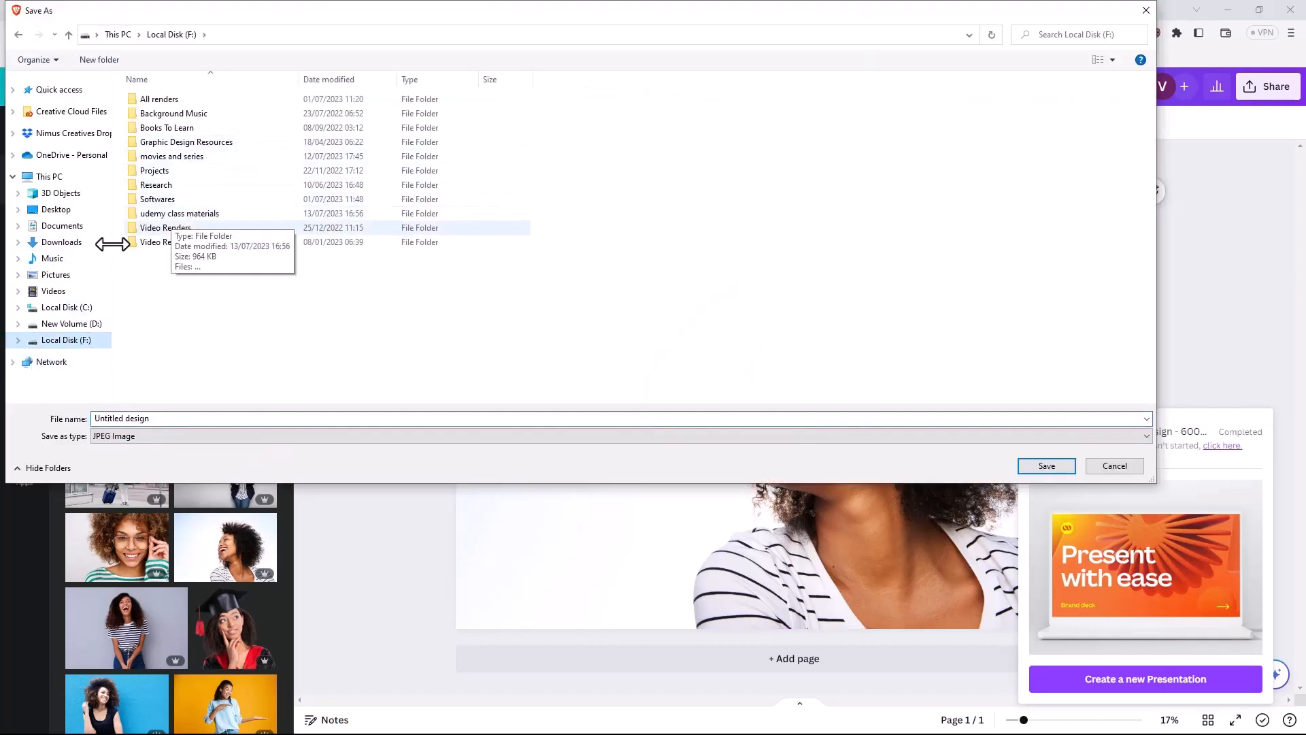
{"action": "left_click", "coordinate": [68, 324]}
{"action": "double_click", "coordinate": [190, 130]}
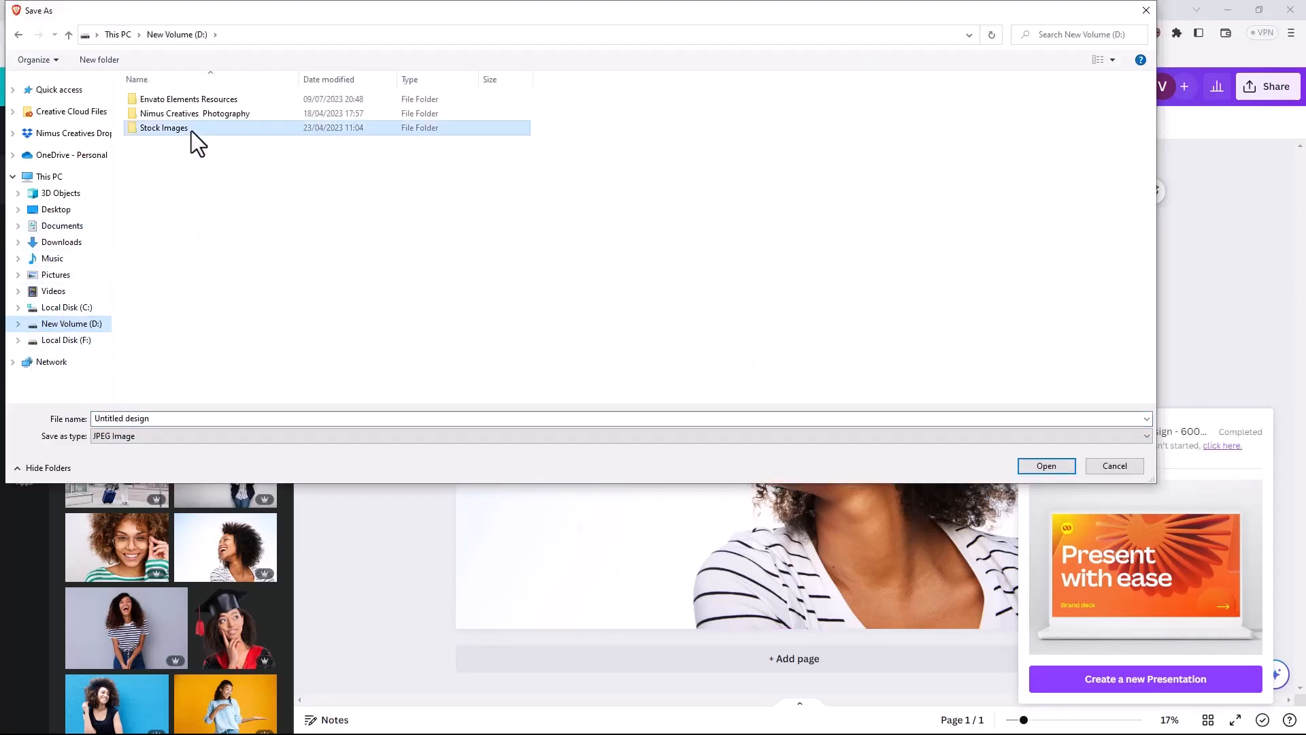
{"action": "double_click", "coordinate": [157, 113]}
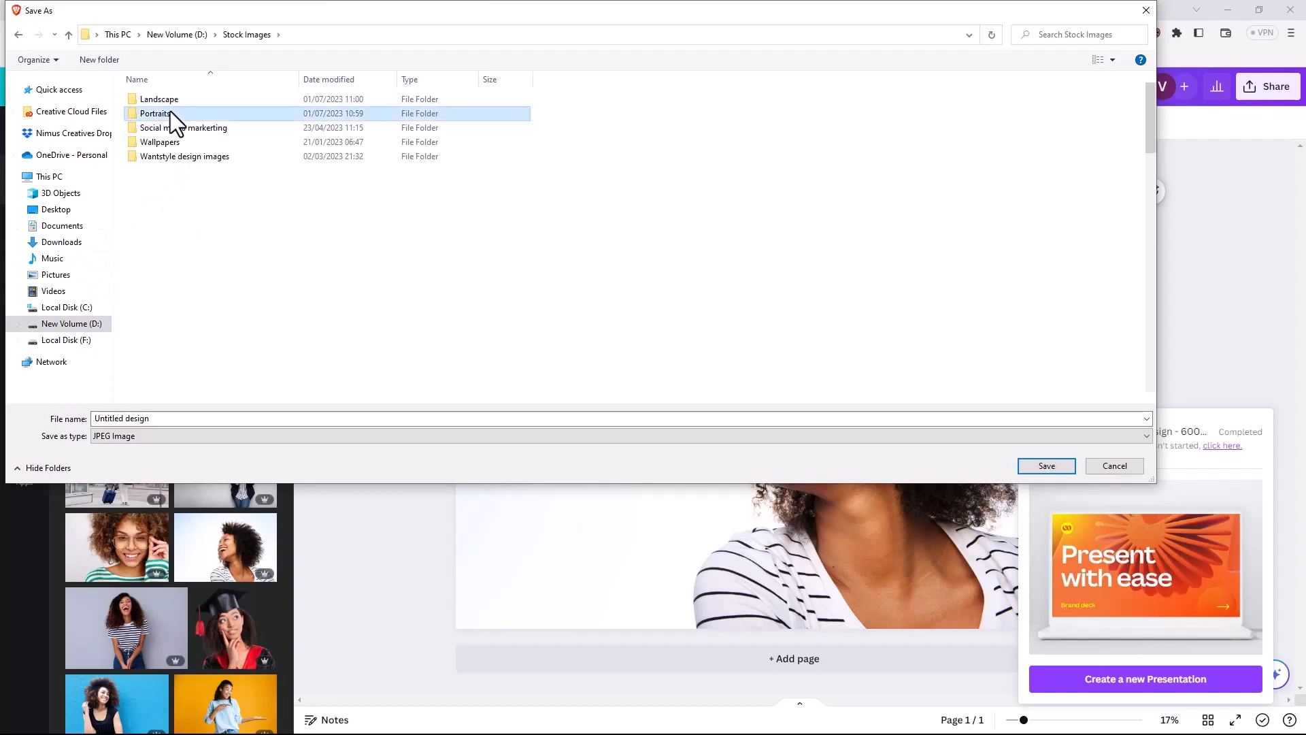
{"action": "scroll", "coordinate": [517, 286], "scroll_direction": "down", "scroll_amount": 15}
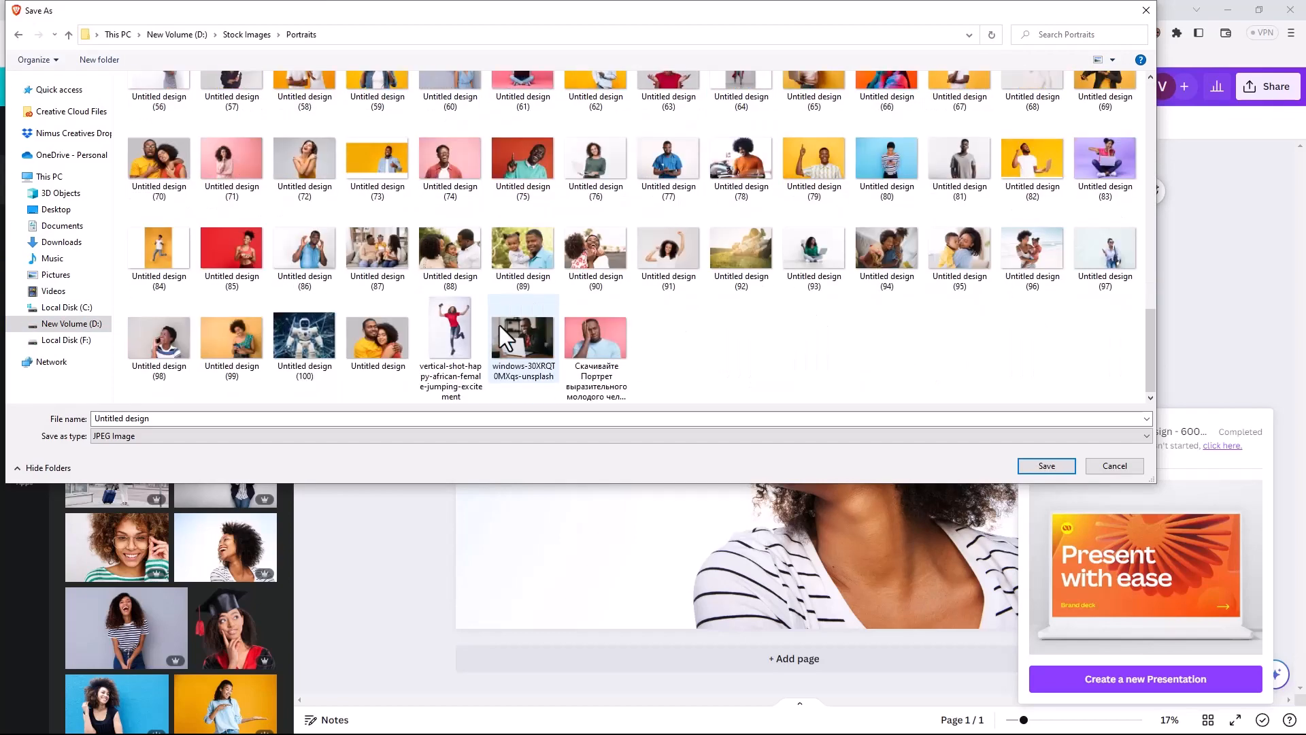
{"action": "left_click", "coordinate": [175, 417]}
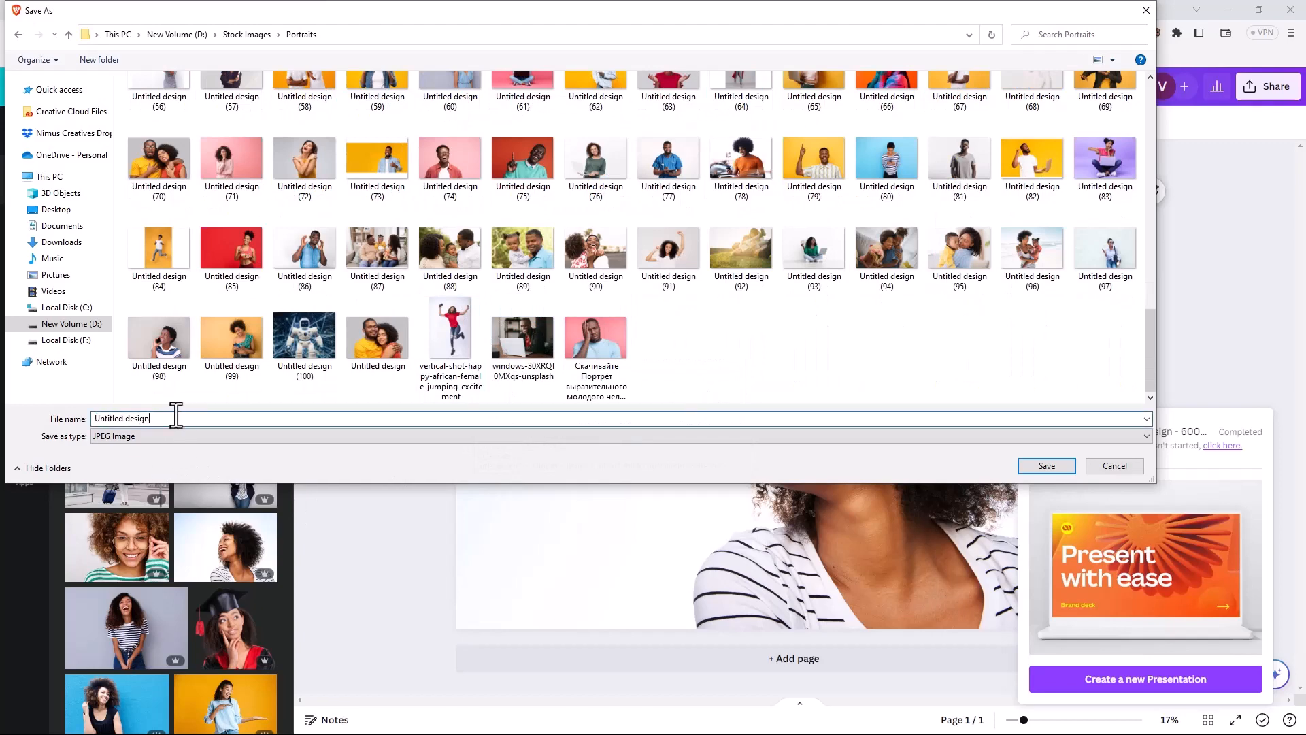
{"action": "type", "text": "101"}
{"action": "left_click", "coordinate": [1025, 467]}
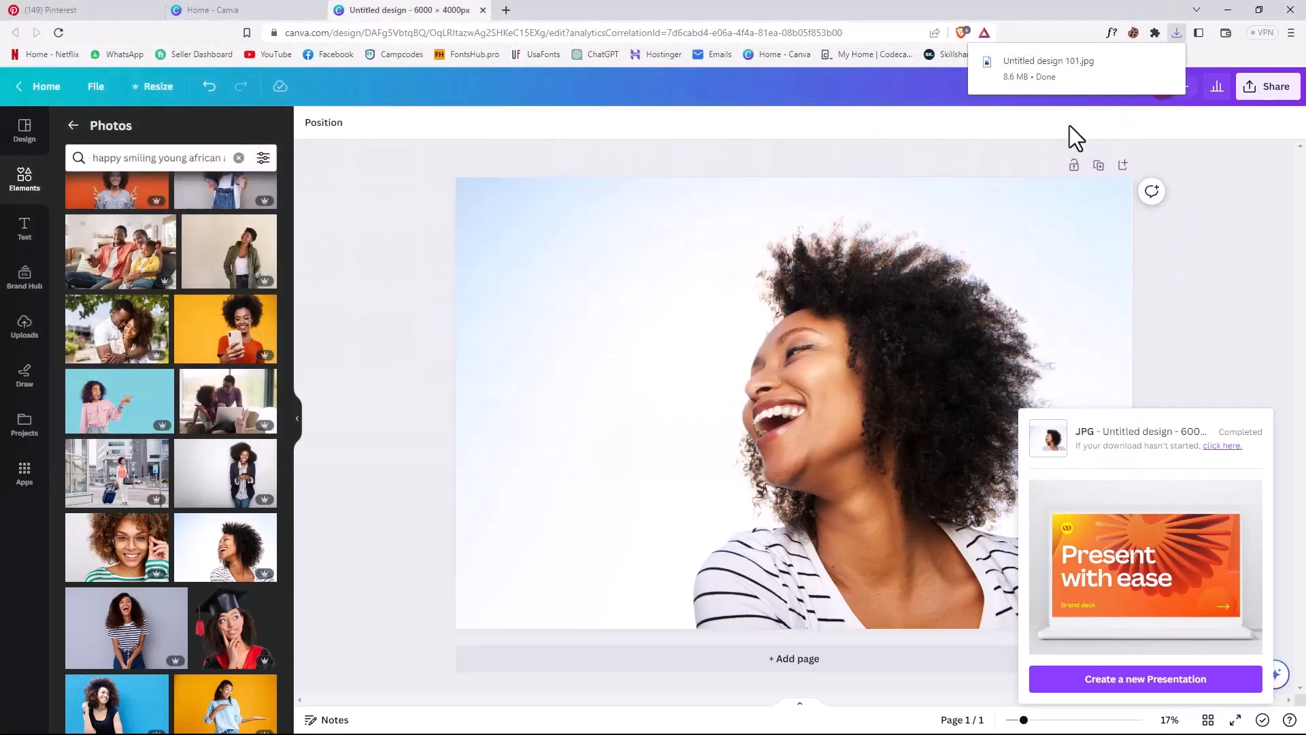
{"action": "left_click", "coordinate": [1147, 67]}
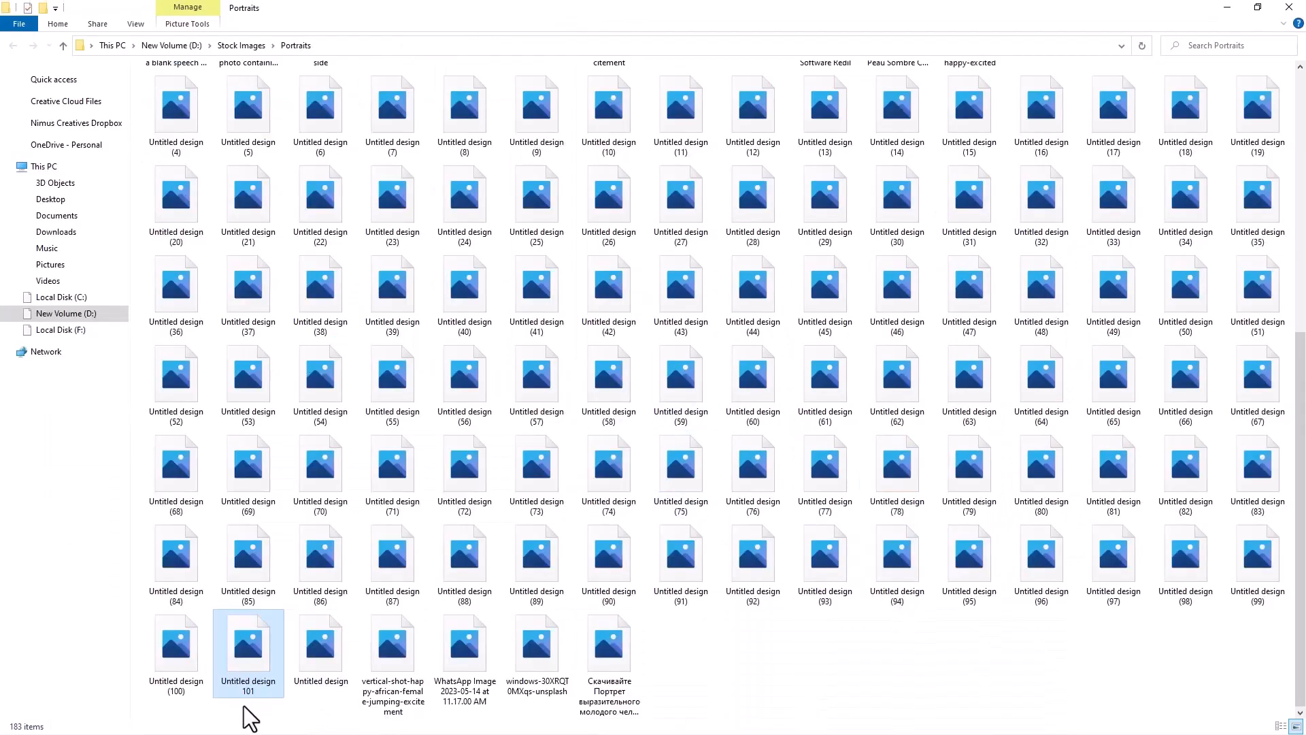
{"action": "left_click_drag", "start_coordinate": [246, 693], "coordinate": [695, 661]}
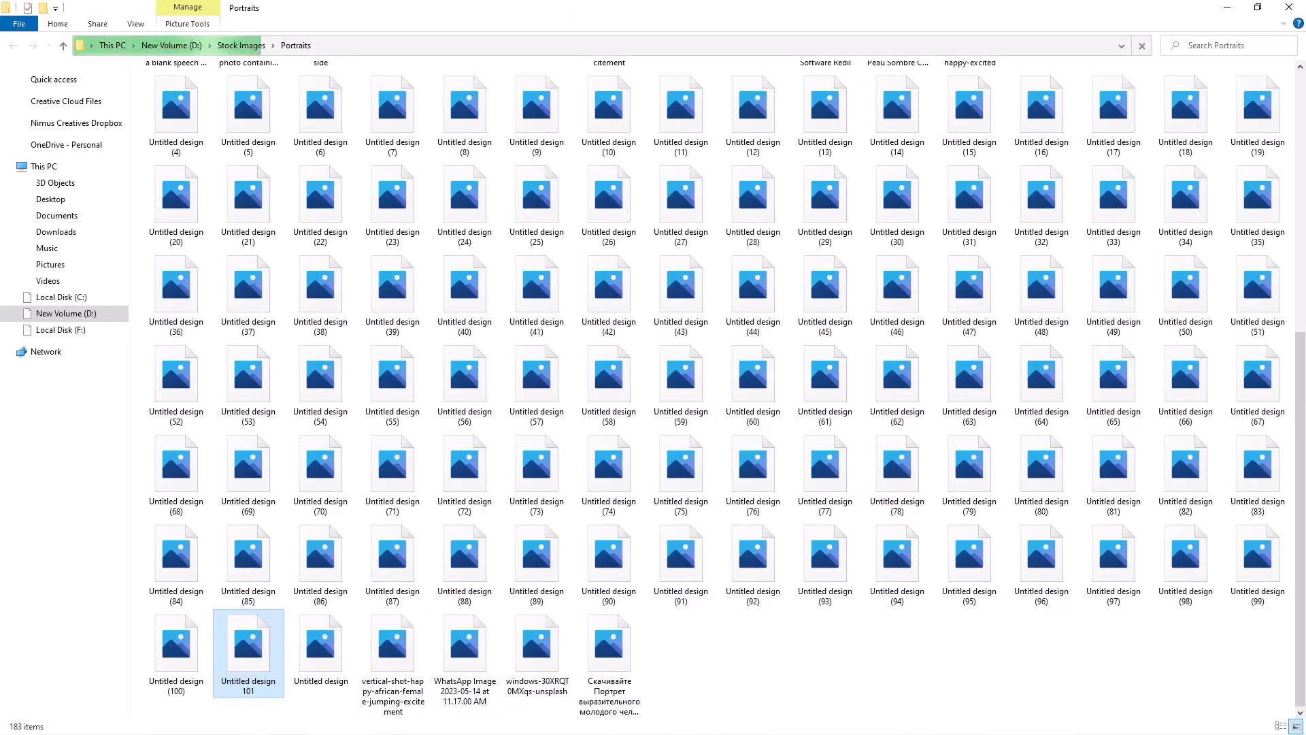
{"action": "left_click", "coordinate": [1237, 8]}
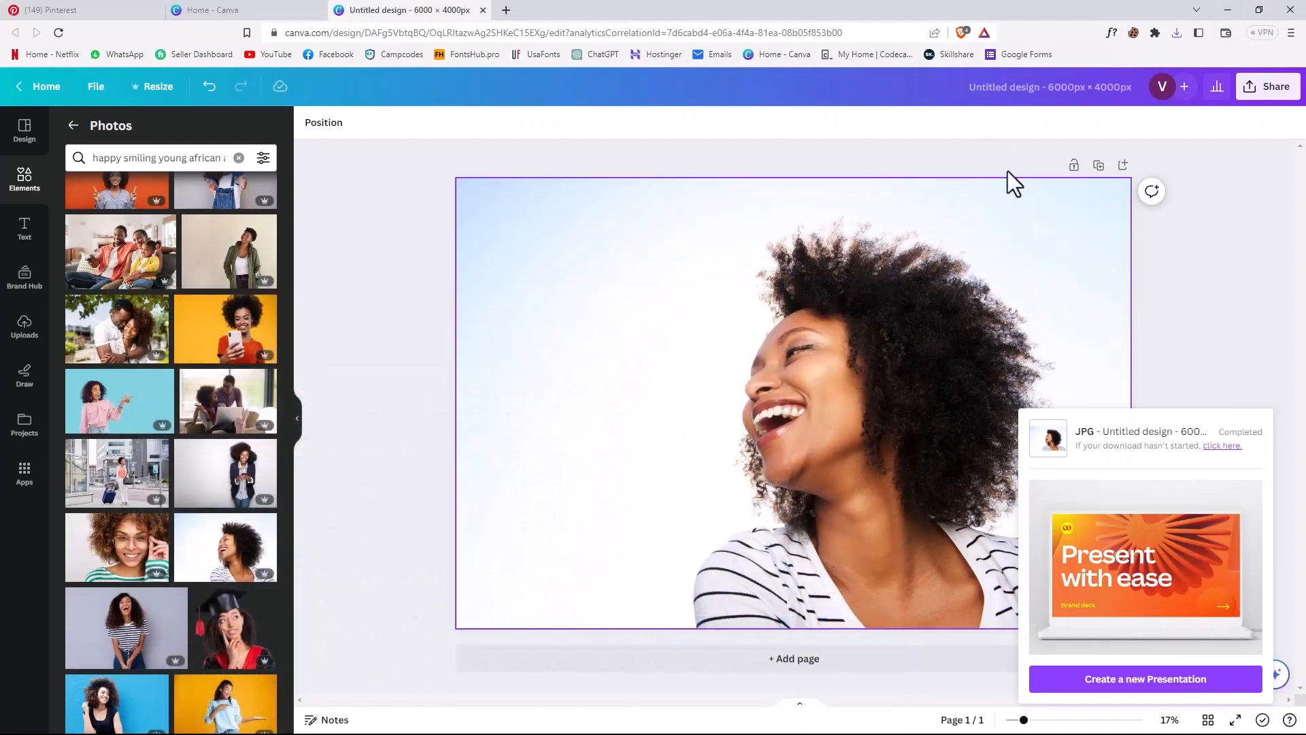
{"action": "left_click", "coordinate": [1225, 15]}
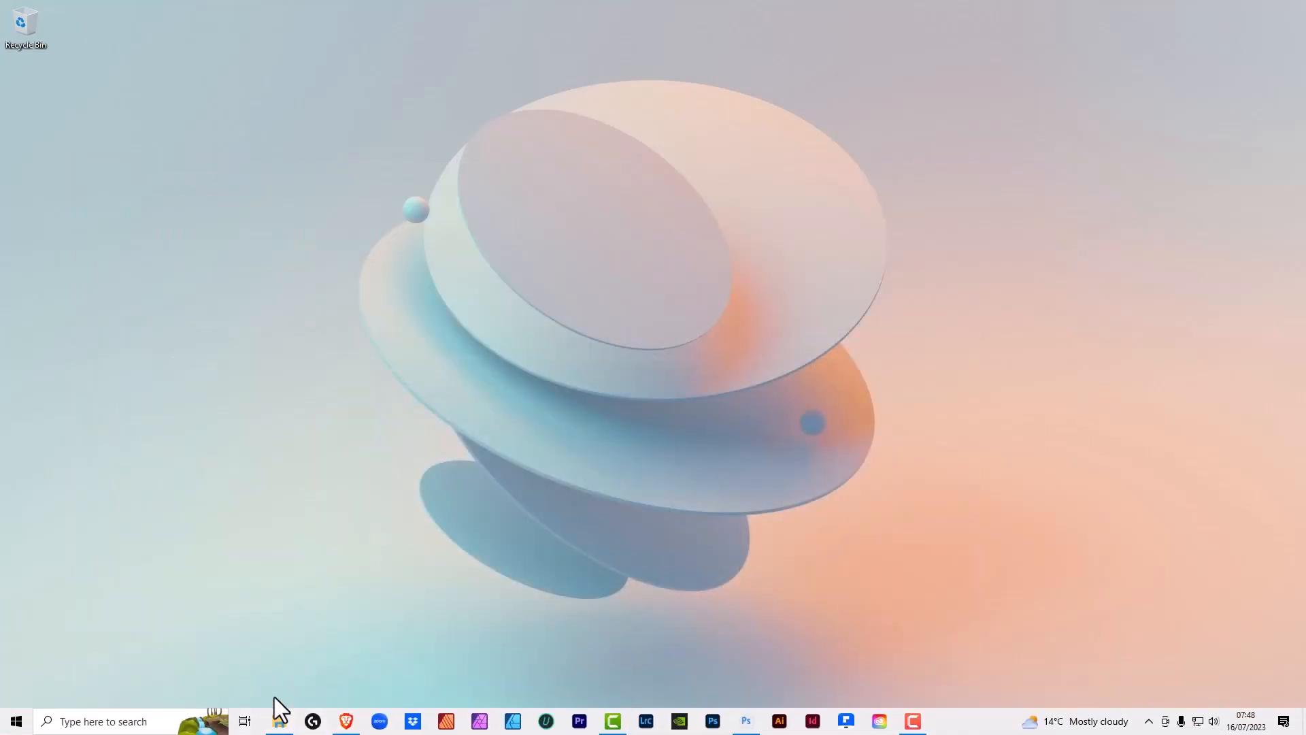
{"action": "left_click", "coordinate": [280, 721]}
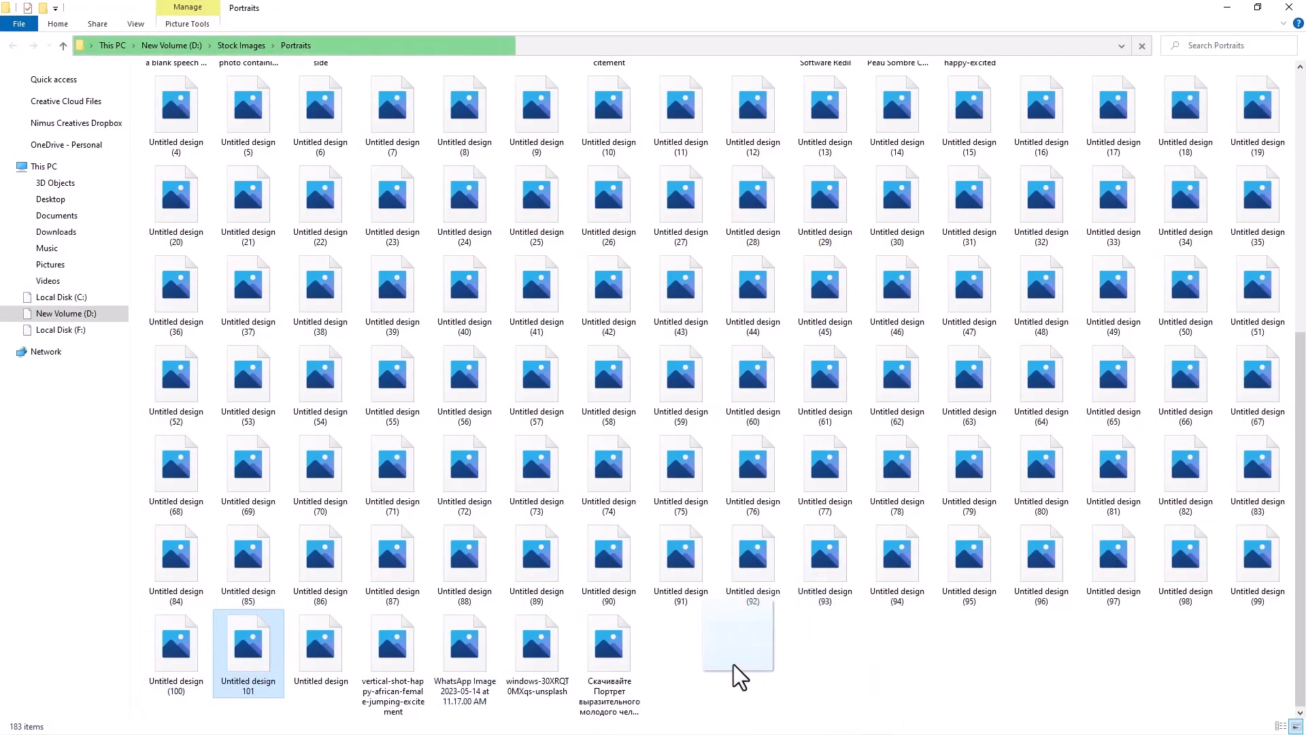
{"action": "left_click", "coordinate": [1227, 7]}
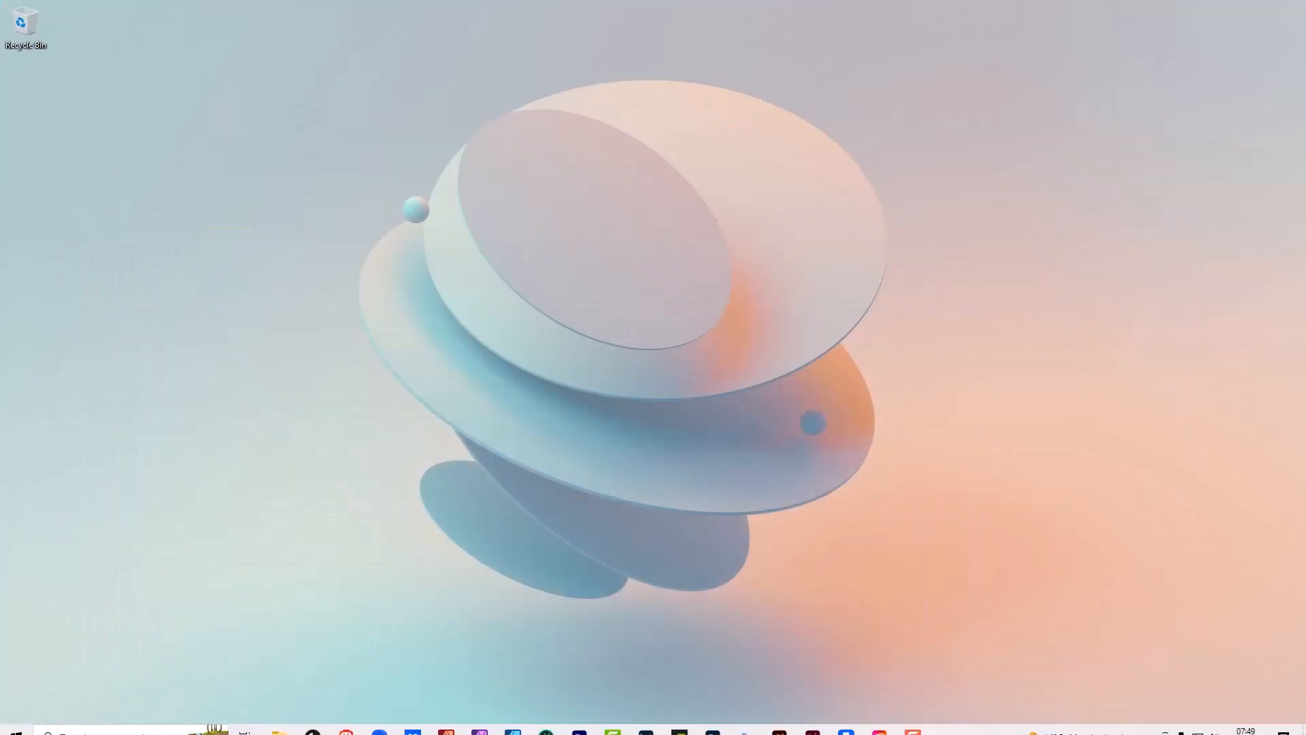
- Switch to Photoshop and open Untitled design 101.jpg from the Stock Images > Portraits folder on New Volume (D:)
{"action": "left_click", "coordinate": [748, 724]}
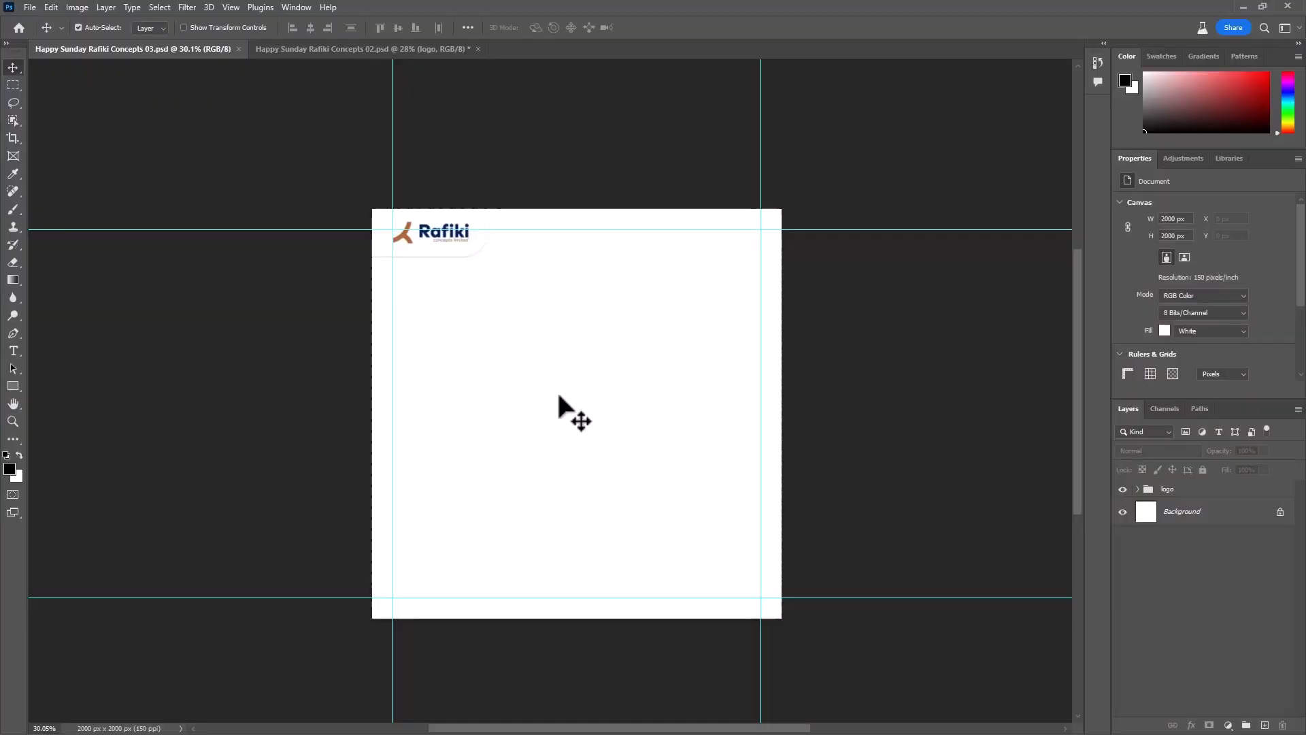
{"action": "left_click", "coordinate": [30, 8]}
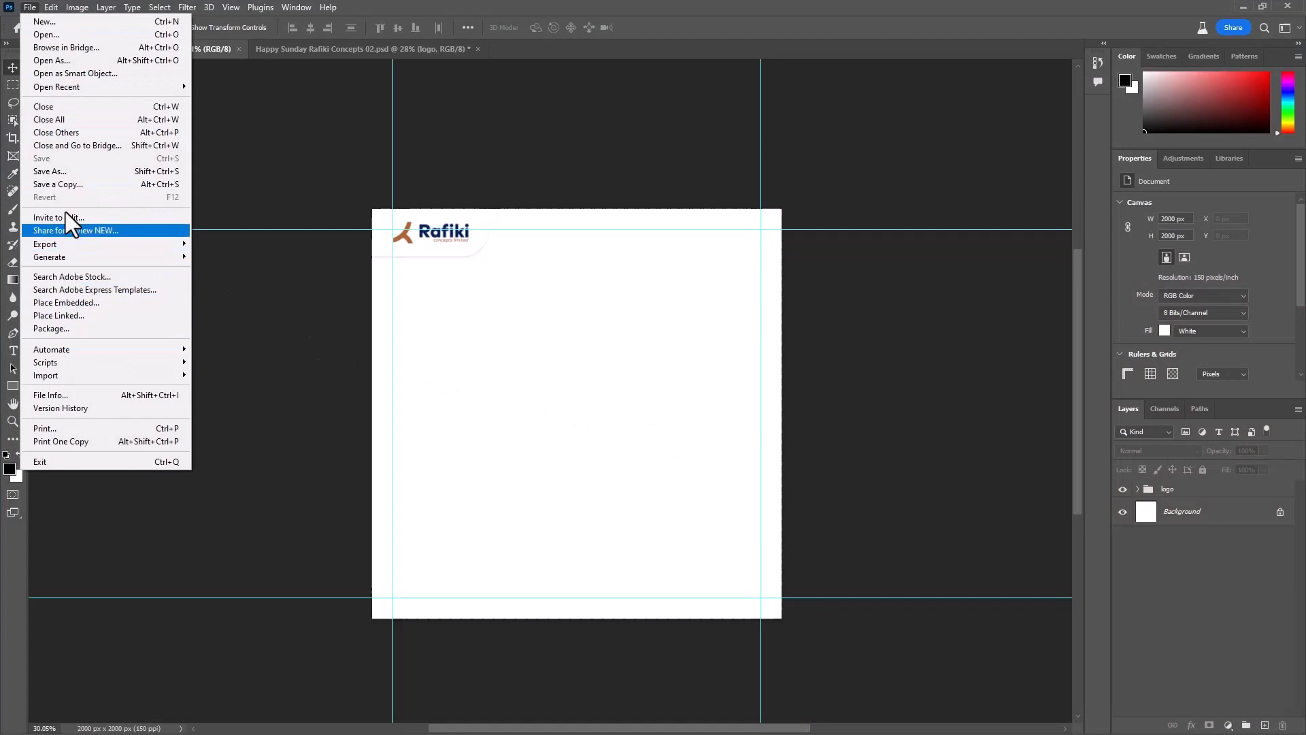
{"action": "left_click", "coordinate": [55, 36]}
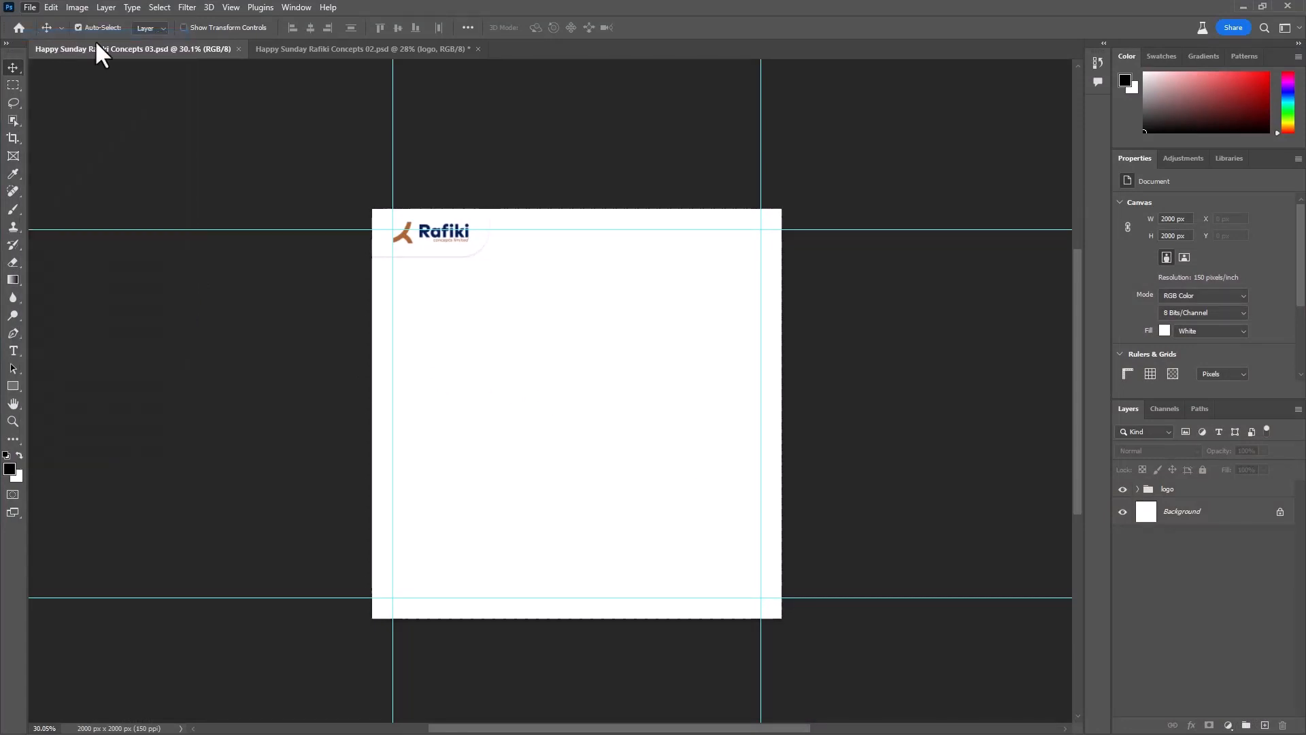
{"action": "left_click", "coordinate": [56, 291]}
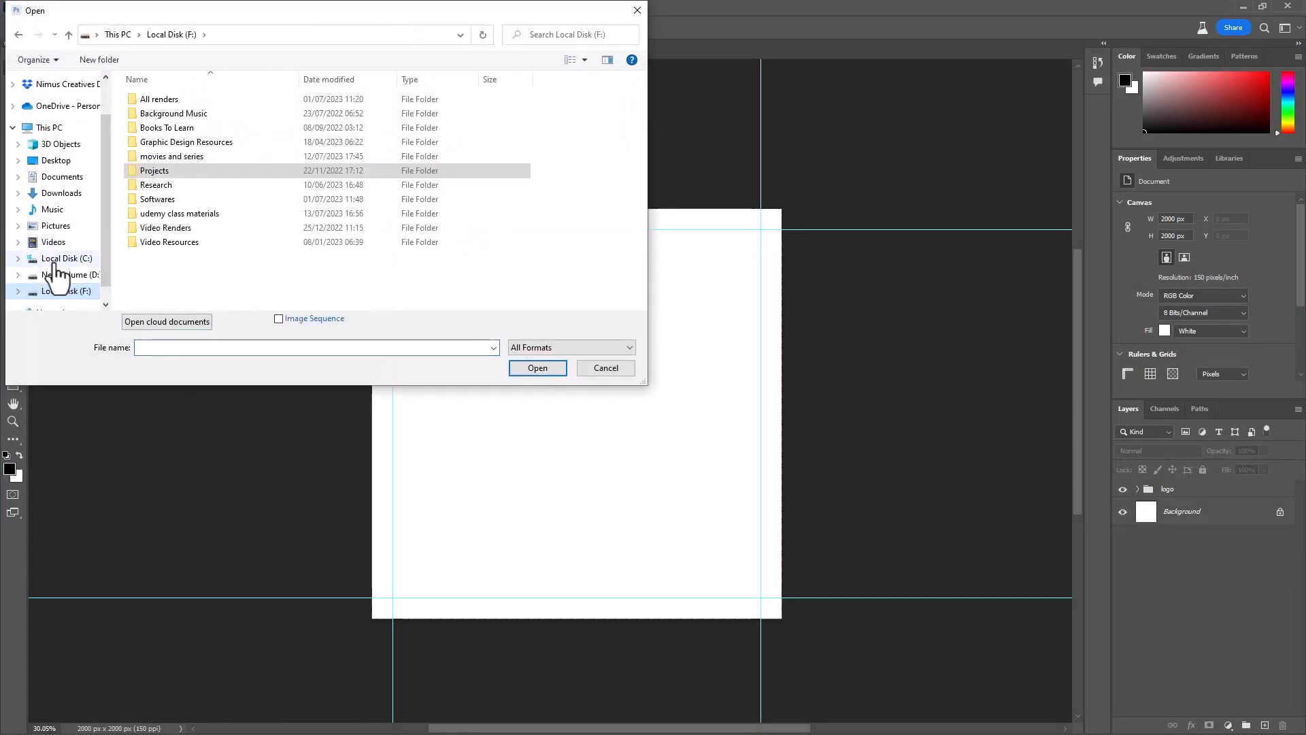
{"action": "left_click", "coordinate": [56, 274]}
{"action": "double_click", "coordinate": [182, 130]}
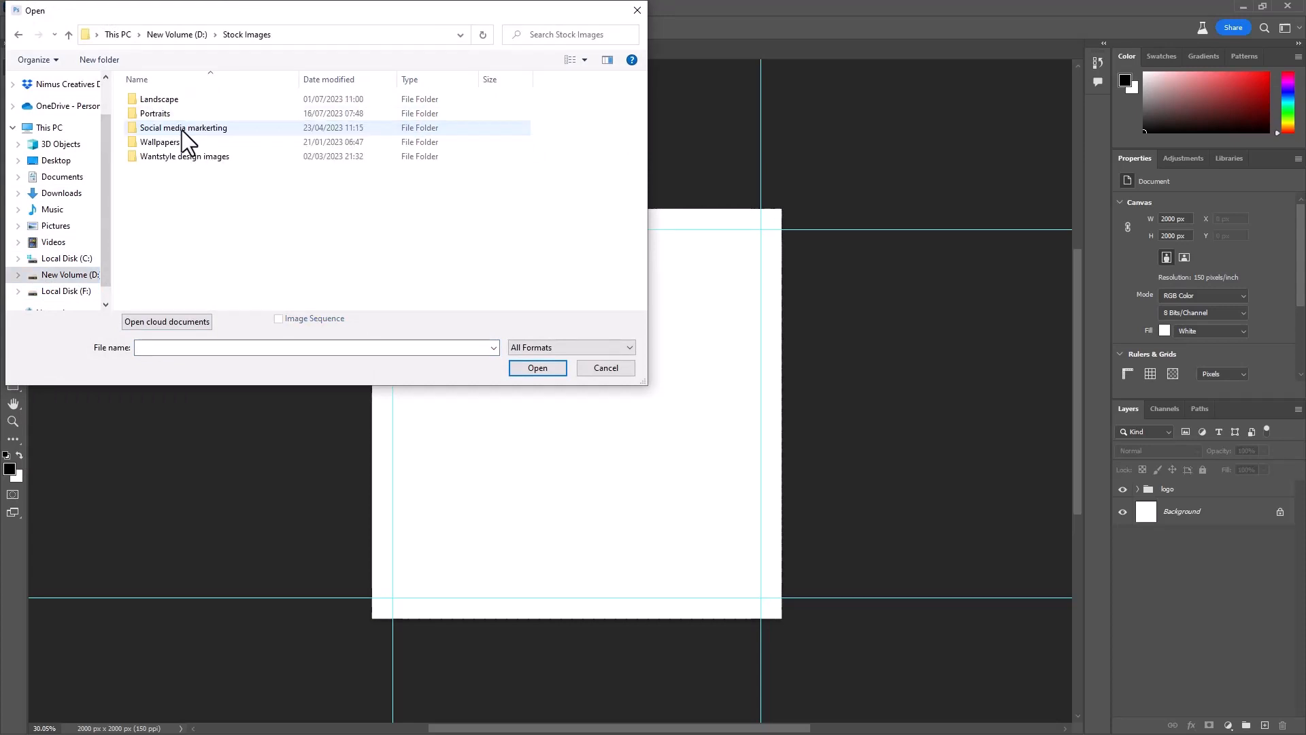
{"action": "double_click", "coordinate": [173, 113]}
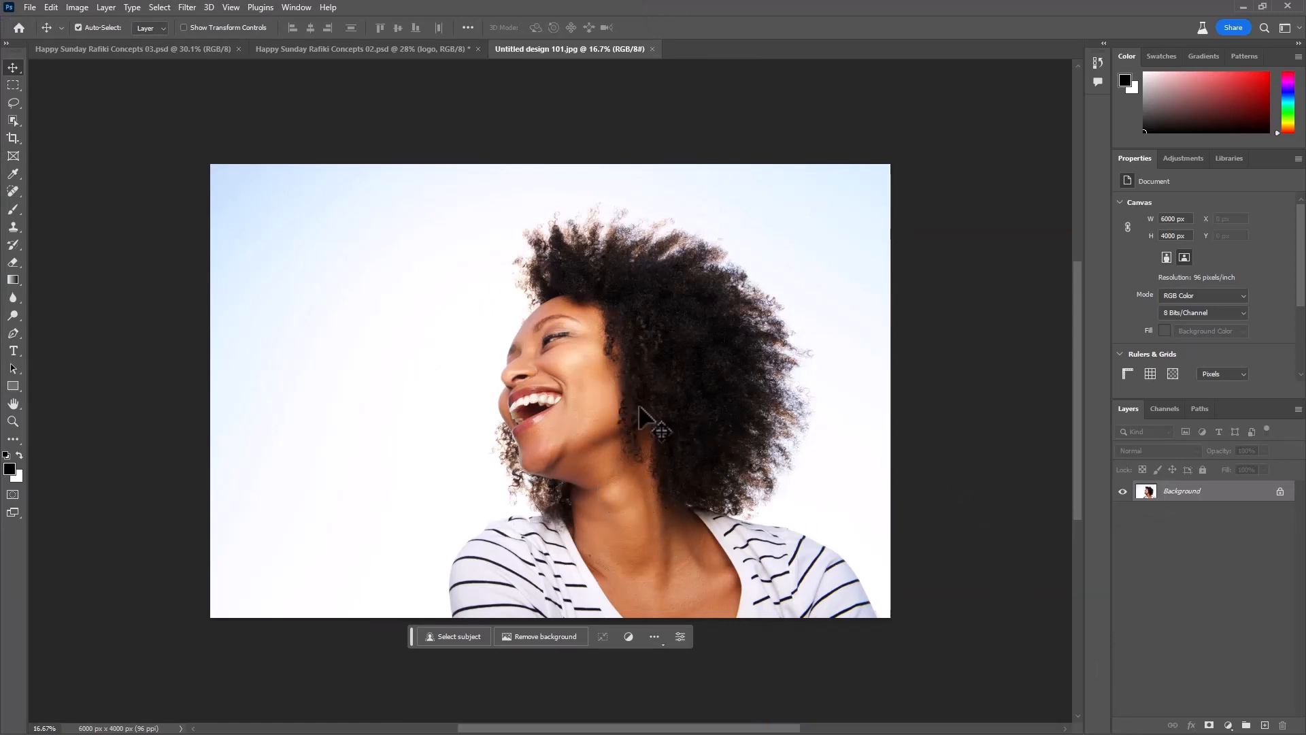
- Bring the laughing woman's photo into Happy Sunday Rafiki Concepts 03.psd and convert its layer to a smart object
{"action": "left_click_drag", "start_coordinate": [695, 404], "coordinate": [190, 54]}
{"action": "left_click_drag", "start_coordinate": [510, 379], "coordinate": [517, 383]}
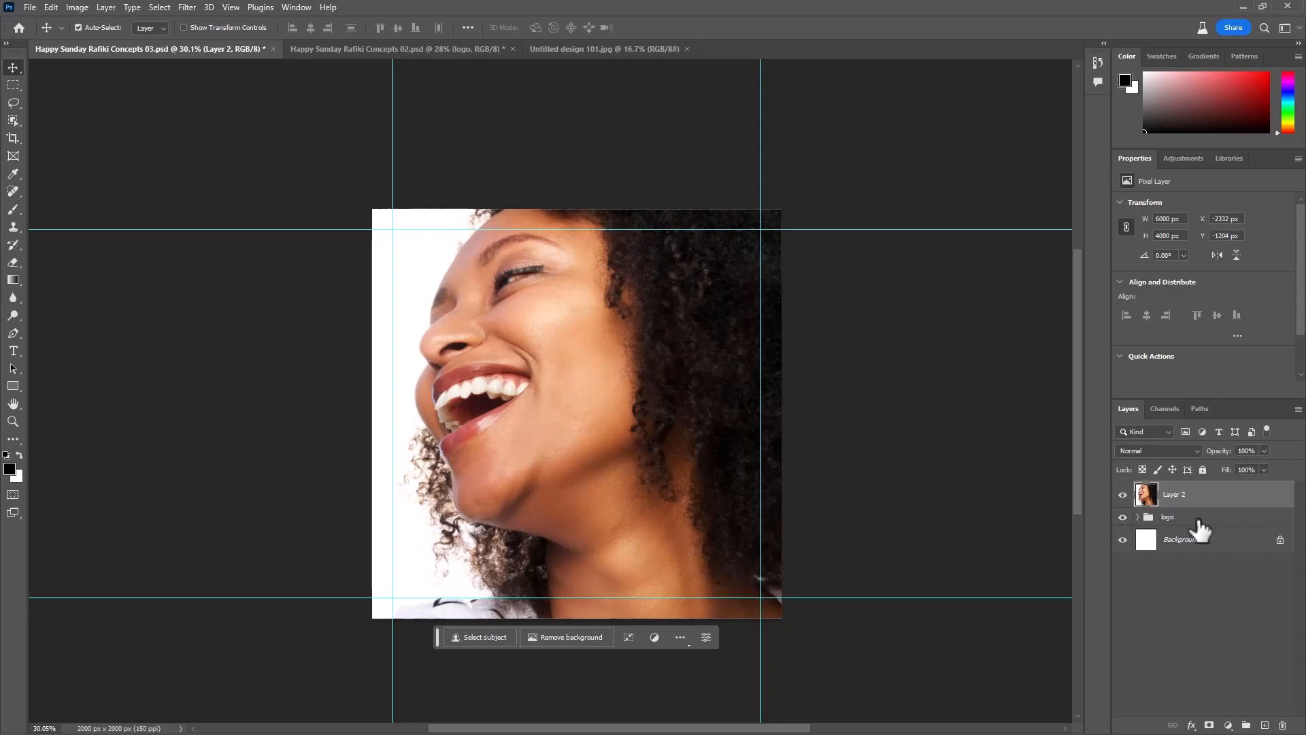
{"action": "right_click", "coordinate": [1210, 494]}
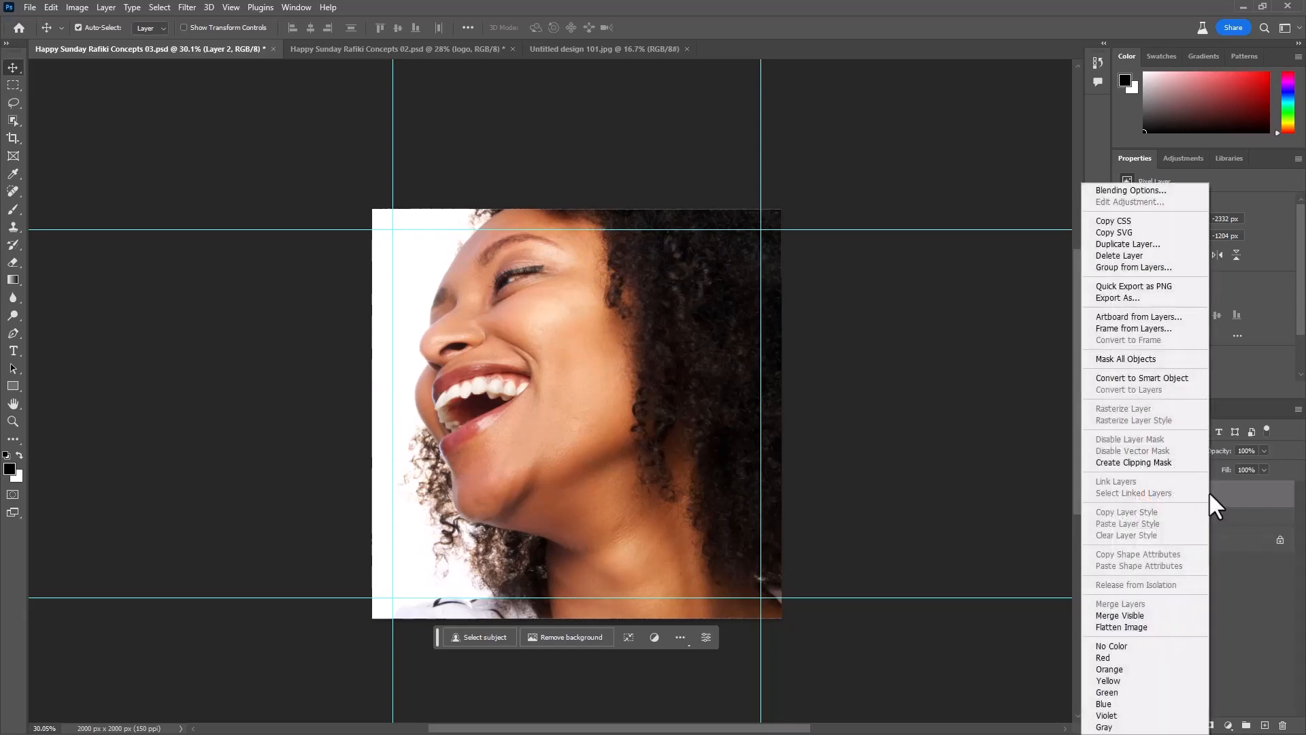
{"action": "left_click", "coordinate": [1168, 381]}
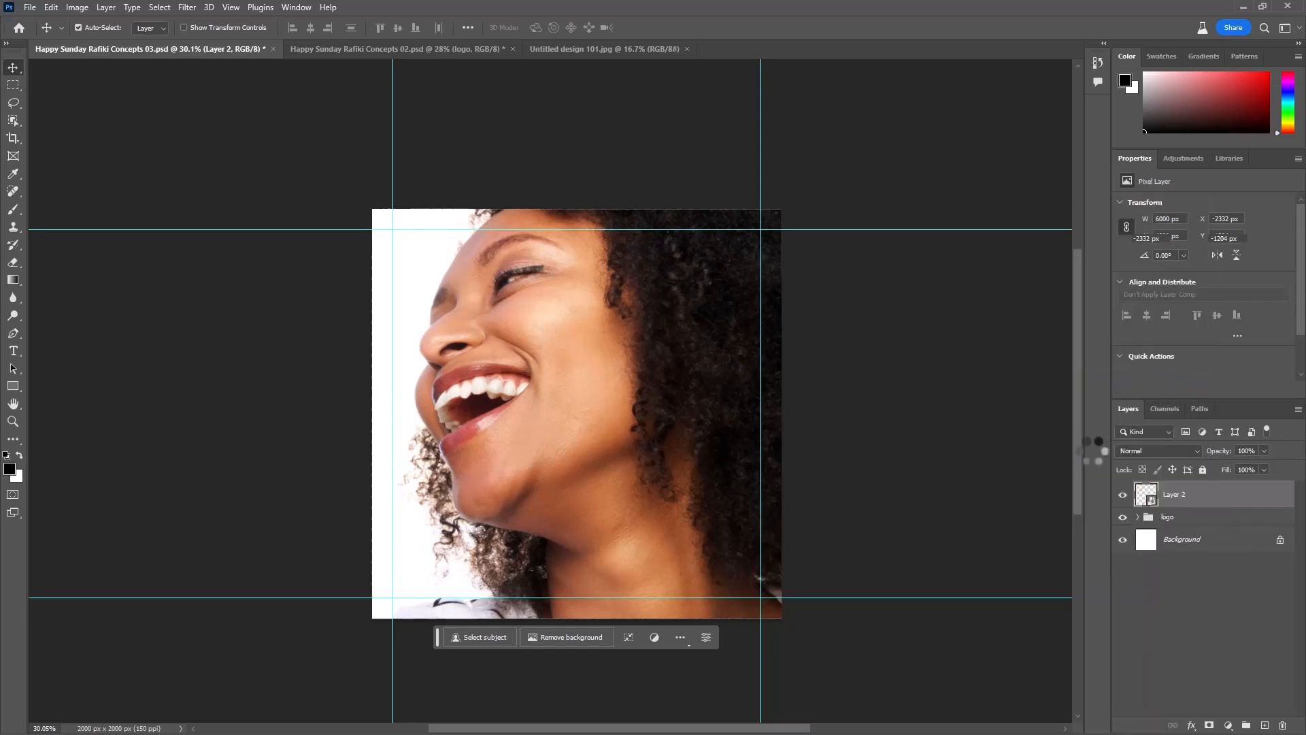
- Scale the photo down proportionally to about 30% and place it flush with the canvas's lower-right corner
{"action": "key", "text": "ctrl+t"}
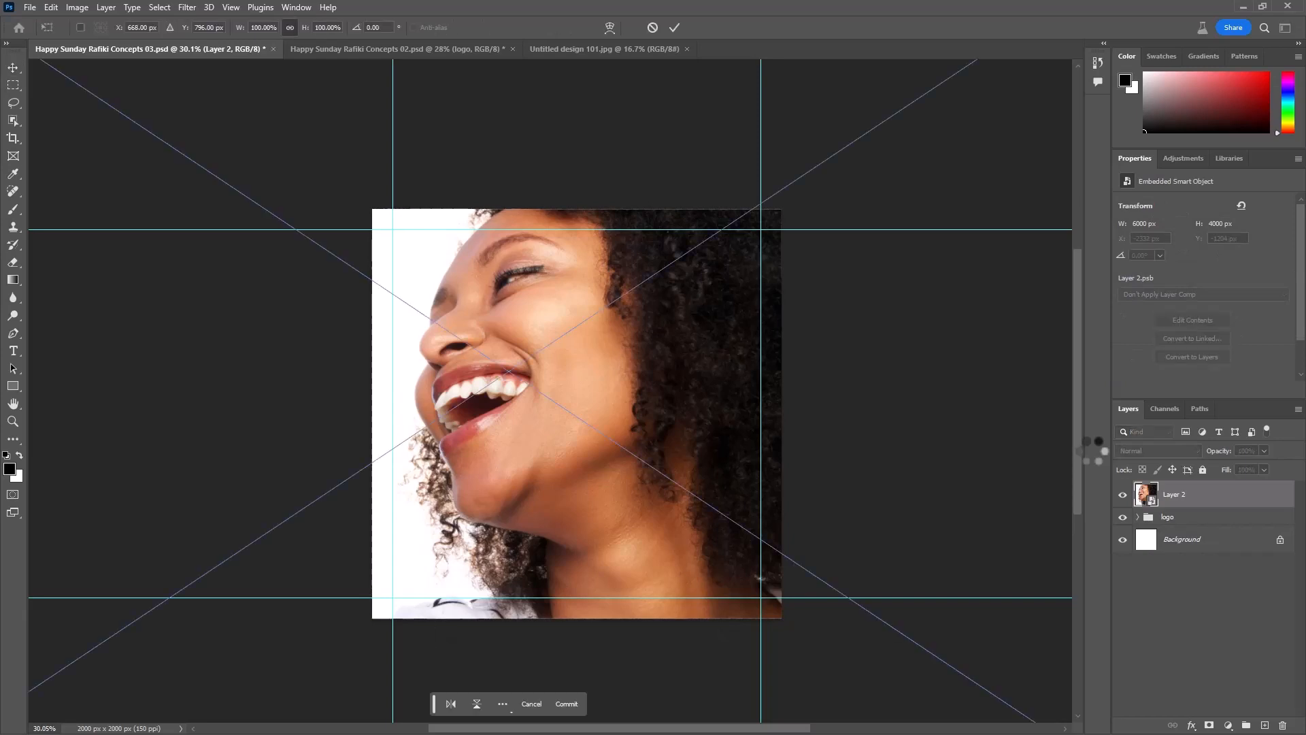
{"action": "scroll", "coordinate": [653, 307], "scroll_direction": "down", "scroll_amount": 9}
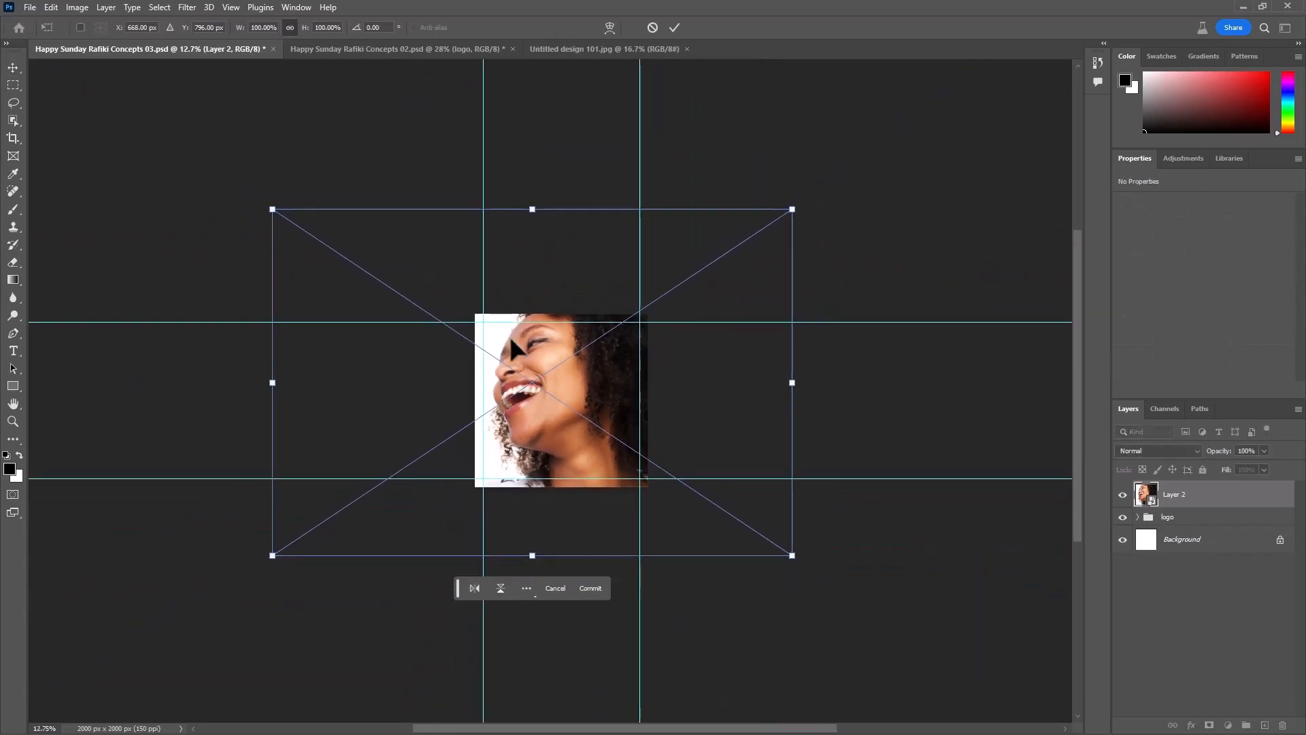
{"action": "left_click_drag", "start_coordinate": [533, 212], "coordinate": [562, 393]}
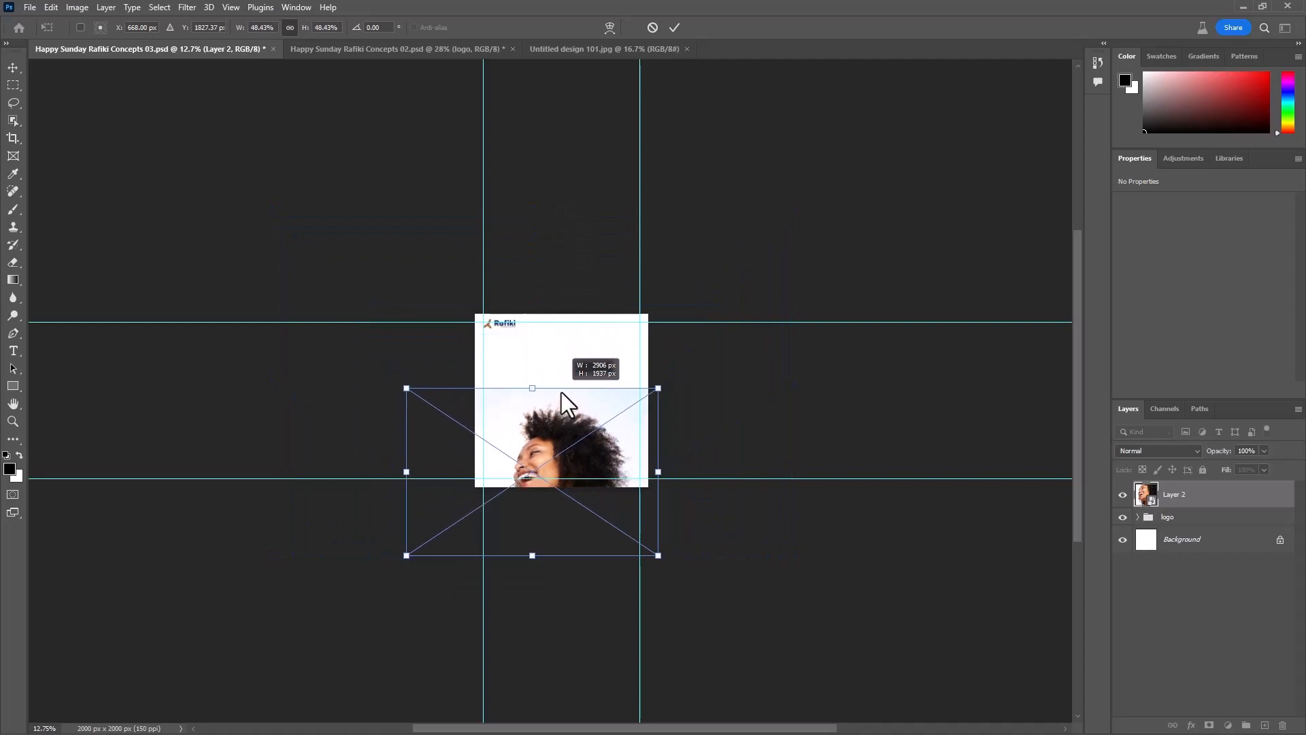
{"action": "left_click_drag", "start_coordinate": [539, 446], "coordinate": [587, 445]}
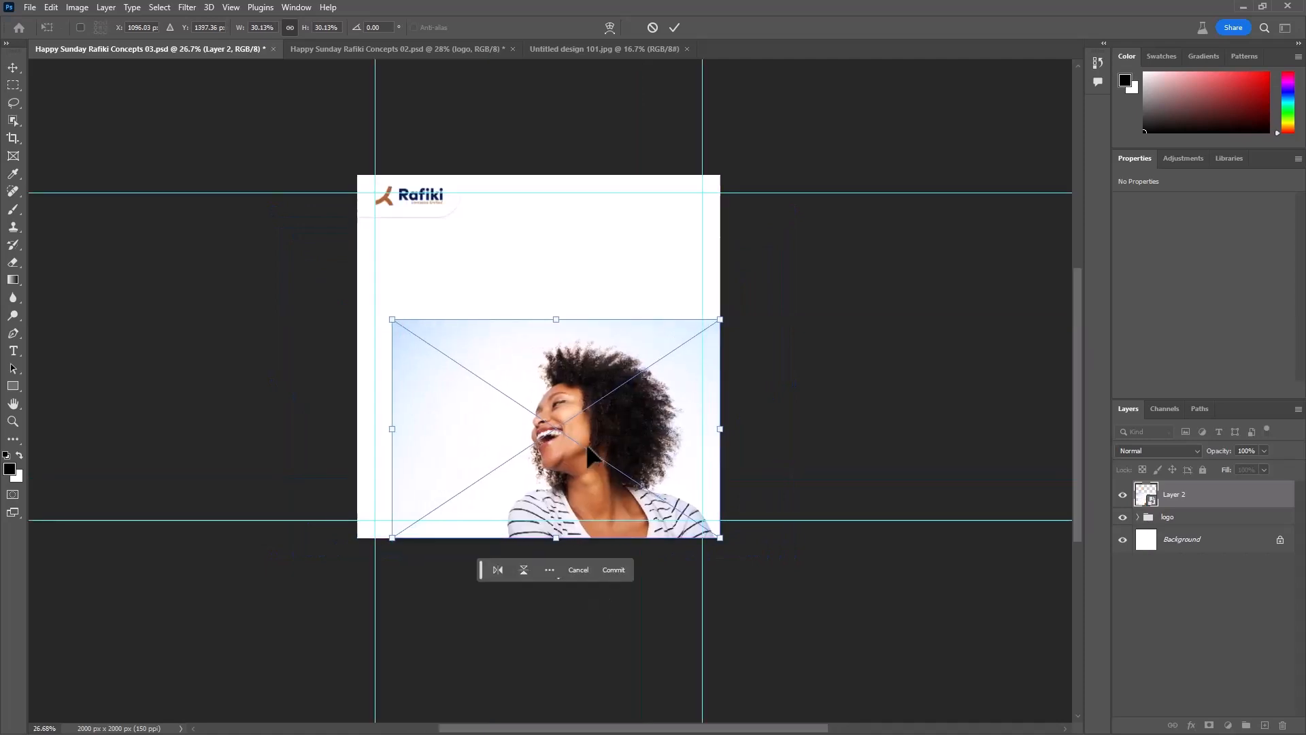
{"action": "left_click", "coordinate": [674, 28]}
- Add a layer mask to the photo and fade out its upper and left edges with a soft 1000 px black brush
{"action": "left_click", "coordinate": [1209, 725]}
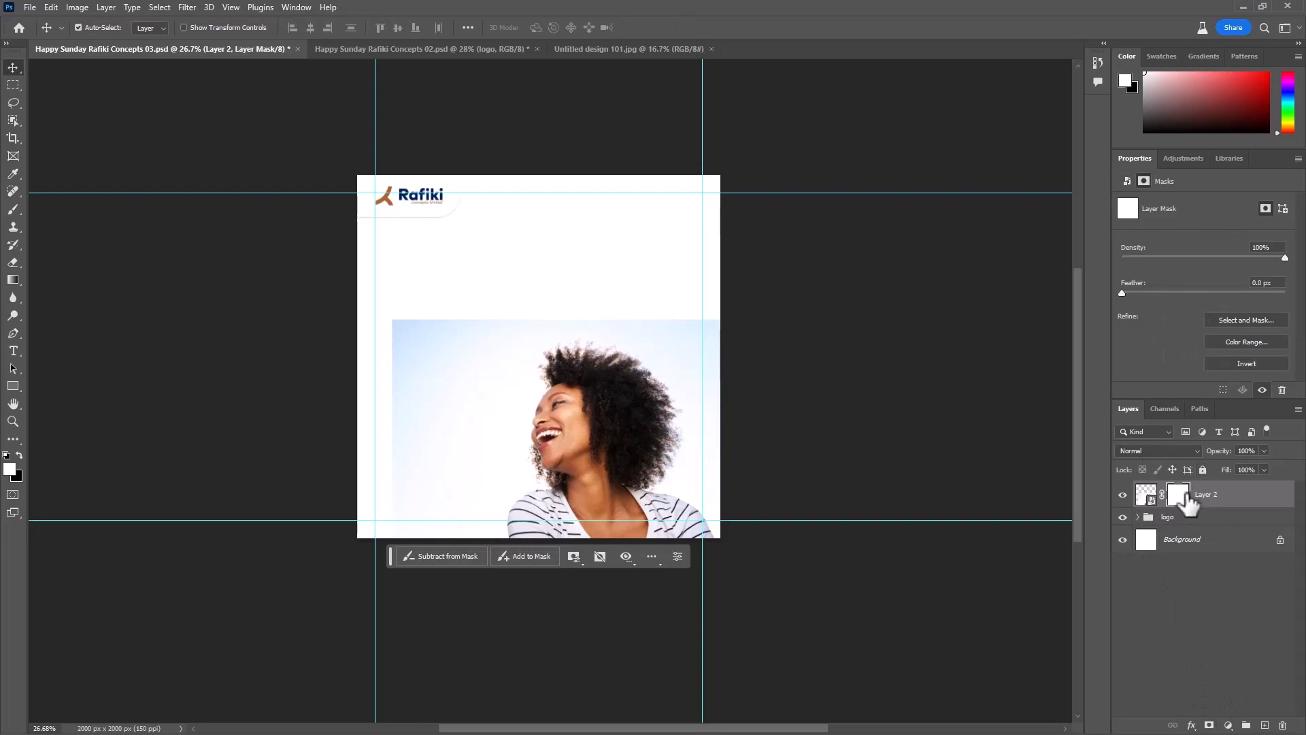
{"action": "key", "text": "b"}
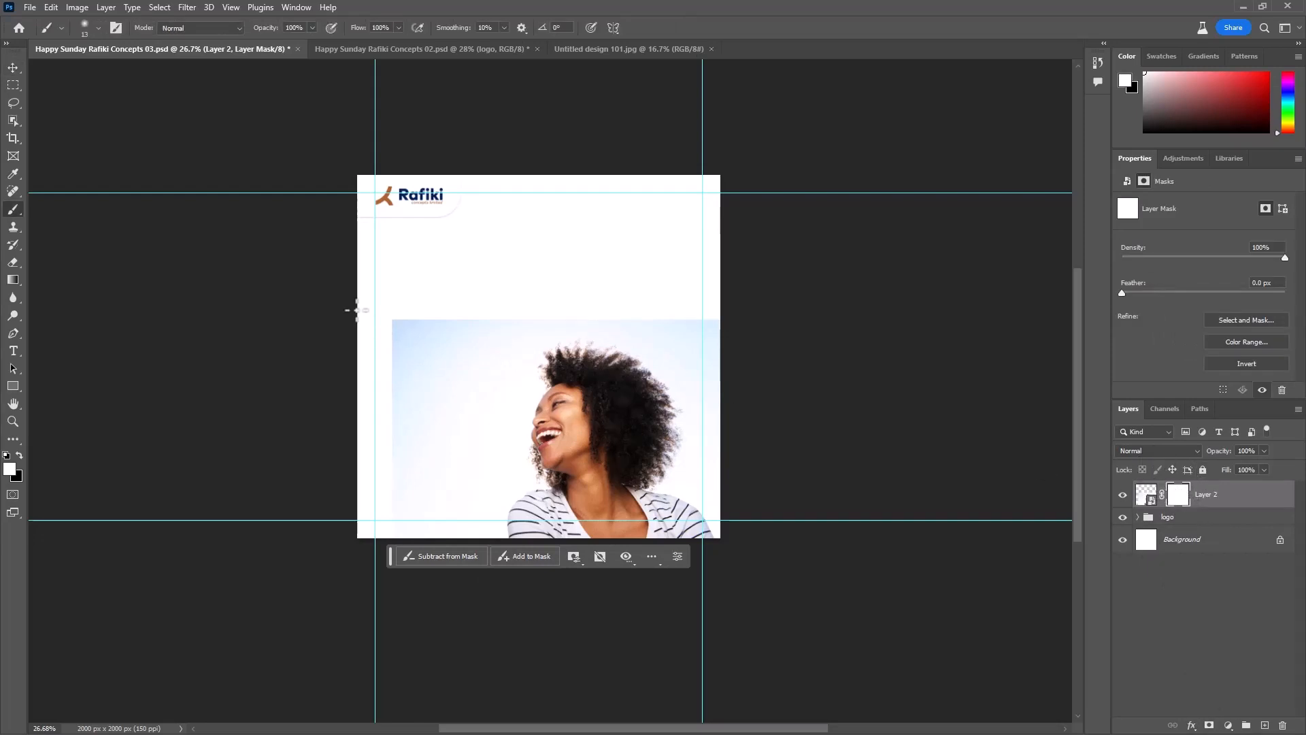
{"action": "key", "text": "bracketright"}
{"action": "key", "text": "bracketright"}
{"action": "key", "text": "bracketright"}
{"action": "key", "text": "bracketright"}
{"action": "key", "text": "bracketright"}
{"action": "key", "text": "bracketright"}
{"action": "key", "text": "bracketright"}
{"action": "key", "text": "bracketright"}
{"action": "key", "text": "bracketright"}
{"action": "key", "text": "bracketright"}
{"action": "key", "text": "bracketright"}
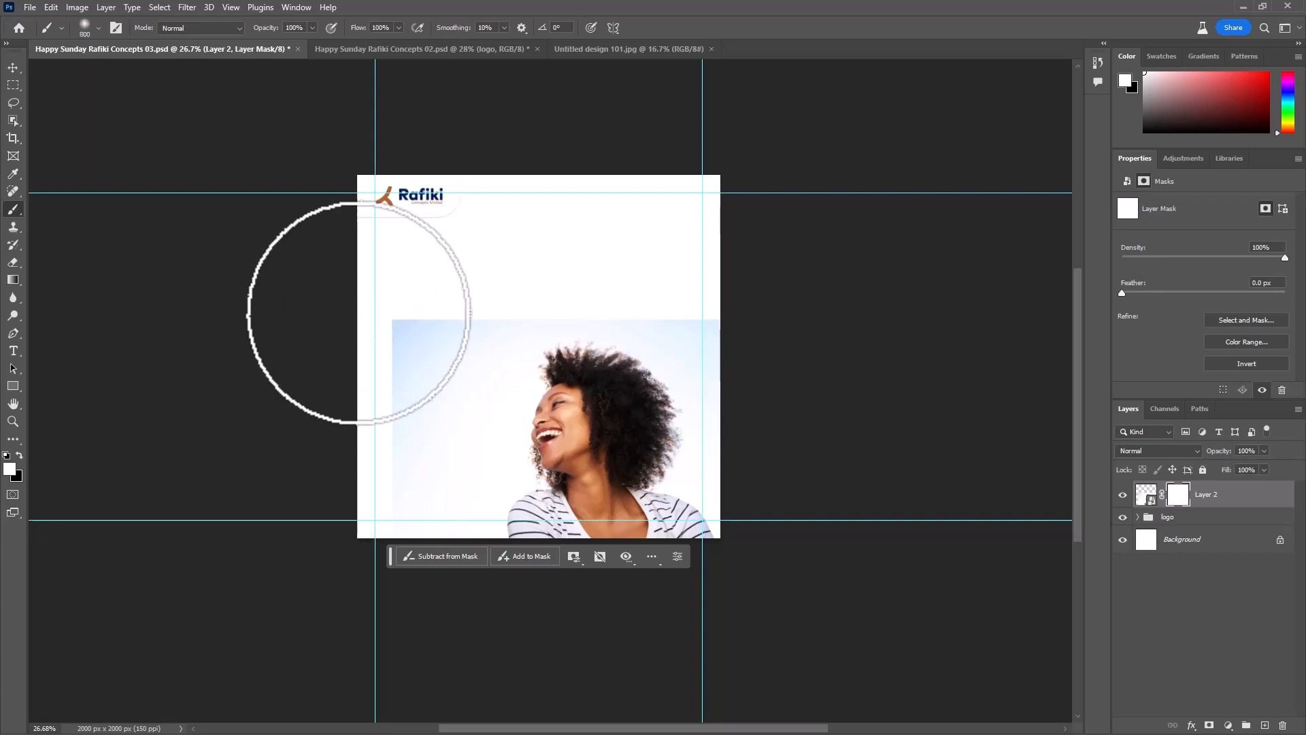
{"action": "key", "text": "x"}
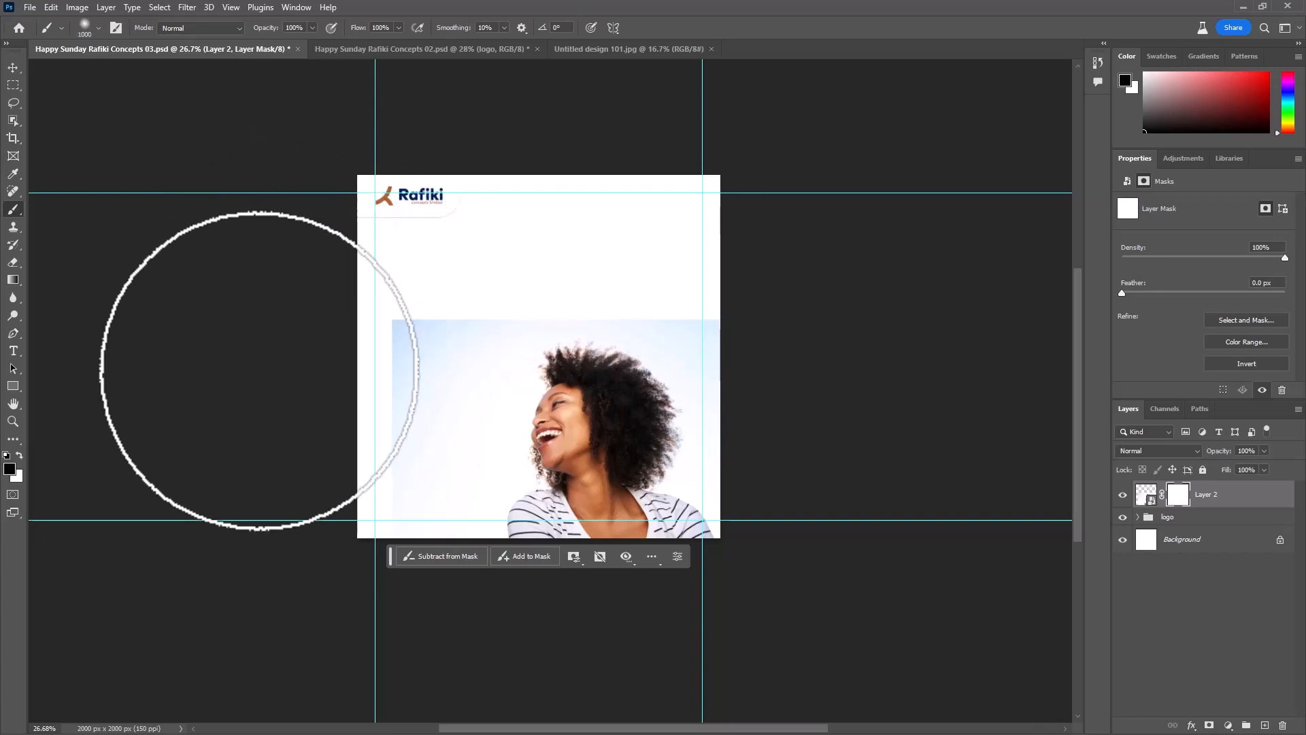
{"action": "mouse_move", "coordinate": [379, 256]}
{"action": "left_mouse_down"}
{"action": "mouse_move", "coordinate": [345, 406]}
{"action": "mouse_move", "coordinate": [336, 490]}
{"action": "mouse_move", "coordinate": [357, 474]}
{"action": "mouse_move", "coordinate": [421, 197]}
{"action": "mouse_move", "coordinate": [426, 286]}
{"action": "mouse_move", "coordinate": [557, 256]}
{"action": "mouse_move", "coordinate": [691, 261]}
{"action": "mouse_move", "coordinate": [629, 262]}
{"action": "left_mouse_up"}
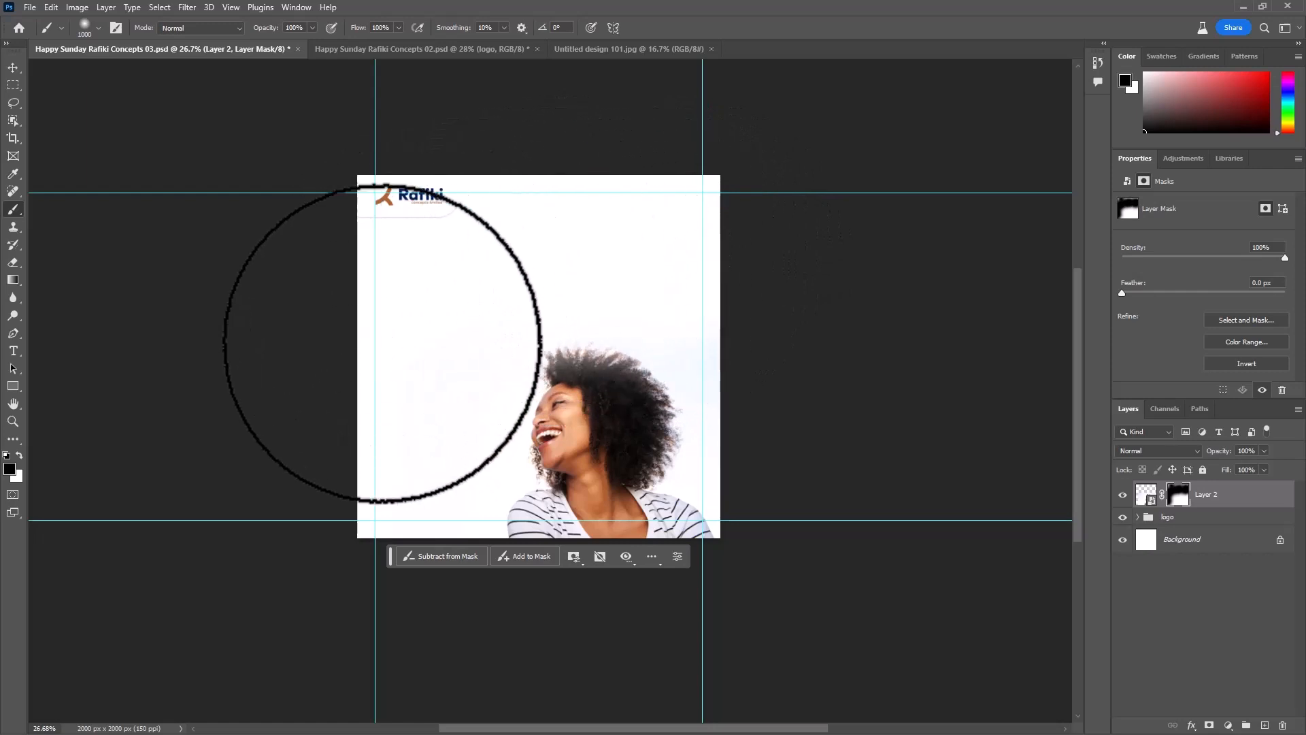
- Restore the faded top of the woman's hair by painting white on the photo's mask with a smaller soft brush
{"action": "scroll", "coordinate": [592, 309], "scroll_direction": "up", "scroll_amount": 2}
{"action": "scroll", "coordinate": [592, 309], "scroll_direction": "up", "scroll_amount": 3}
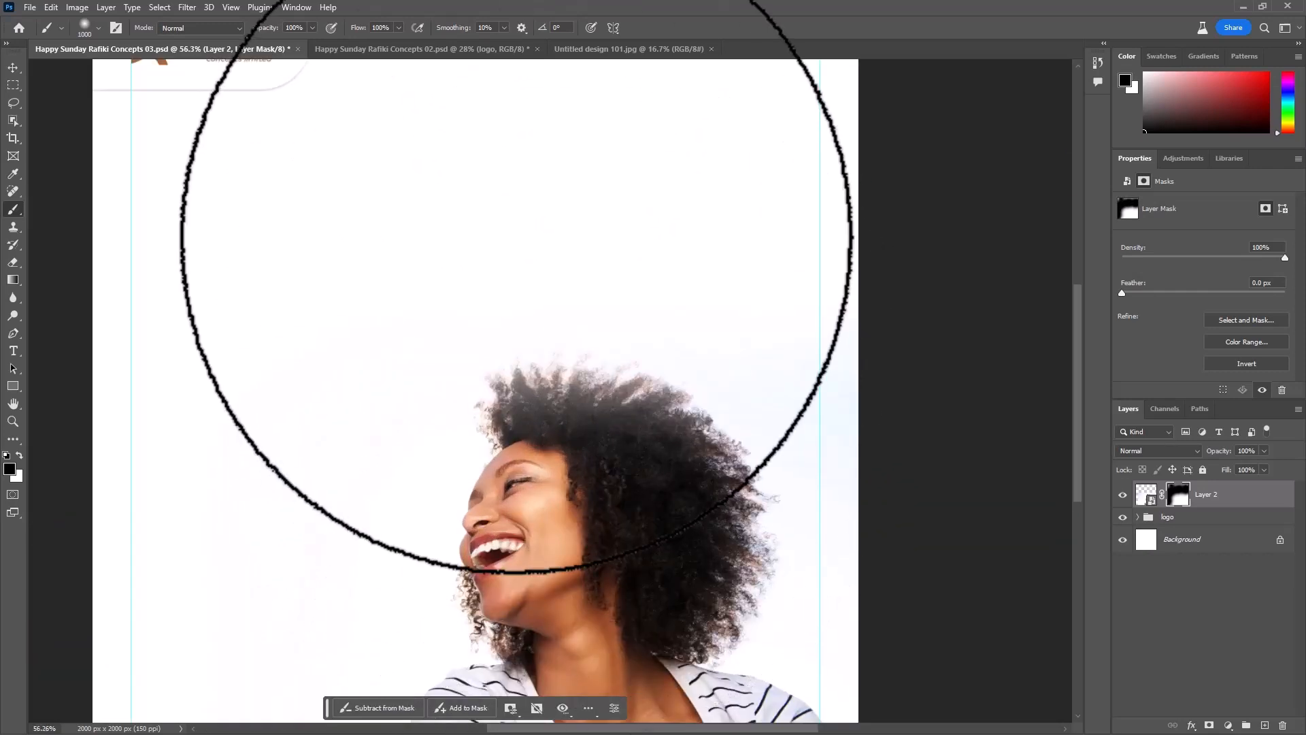
{"action": "key", "text": "bracketleft"}
{"action": "key", "text": "bracketleft"}
{"action": "key", "text": "bracketleft"}
{"action": "key", "text": "bracketleft"}
{"action": "key", "text": "bracketleft"}
{"action": "key", "text": "bracketleft"}
{"action": "key", "text": "bracketleft"}
{"action": "key", "text": "bracketleft"}
{"action": "key", "text": "bracketleft"}
{"action": "key", "text": "bracketleft"}
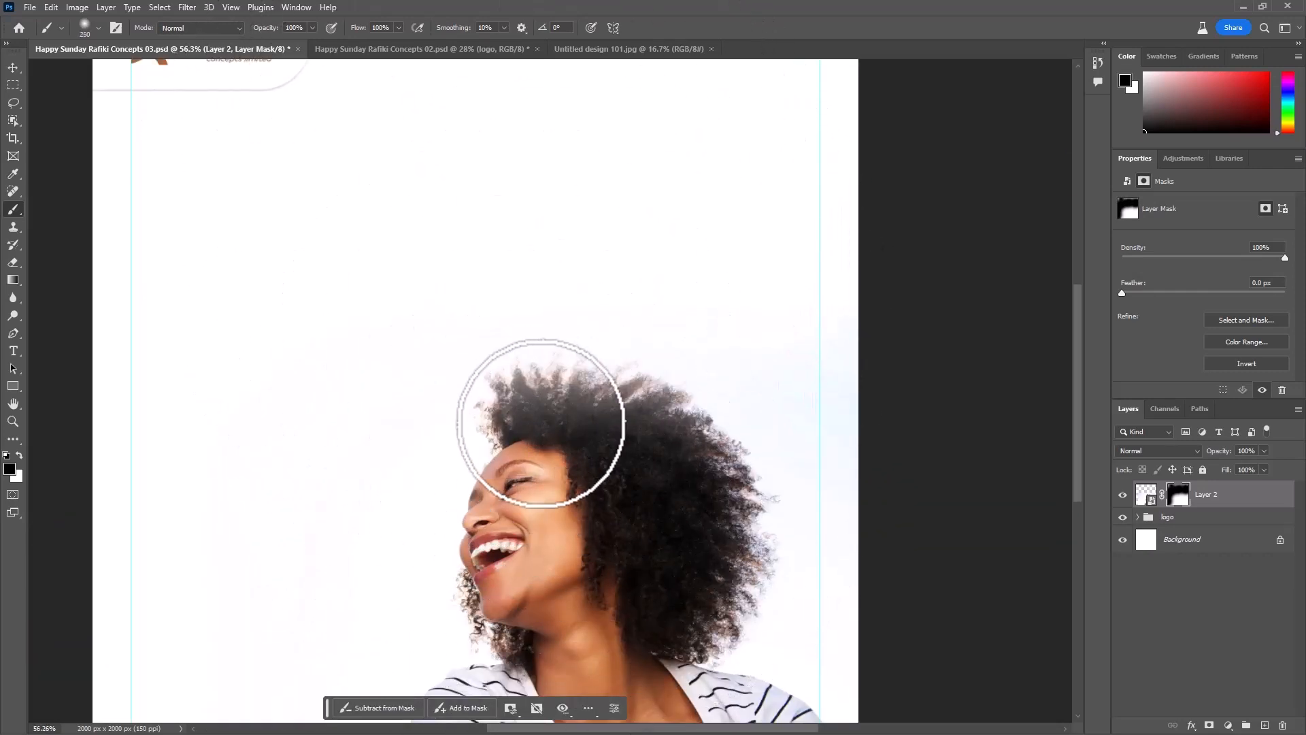
{"action": "key", "text": "x"}
{"action": "mouse_move", "coordinate": [476, 402]}
{"action": "left_mouse_down"}
{"action": "mouse_move", "coordinate": [541, 423]}
{"action": "mouse_move", "coordinate": [523, 401]}
{"action": "mouse_move", "coordinate": [554, 382]}
{"action": "mouse_move", "coordinate": [576, 399]}
{"action": "mouse_move", "coordinate": [591, 384]}
{"action": "mouse_move", "coordinate": [673, 421]}
{"action": "mouse_move", "coordinate": [700, 469]}
{"action": "mouse_move", "coordinate": [683, 406]}
{"action": "mouse_move", "coordinate": [747, 492]}
{"action": "mouse_move", "coordinate": [682, 542]}
{"action": "mouse_move", "coordinate": [636, 396]}
{"action": "left_mouse_up"}
{"action": "key", "text": "x"}
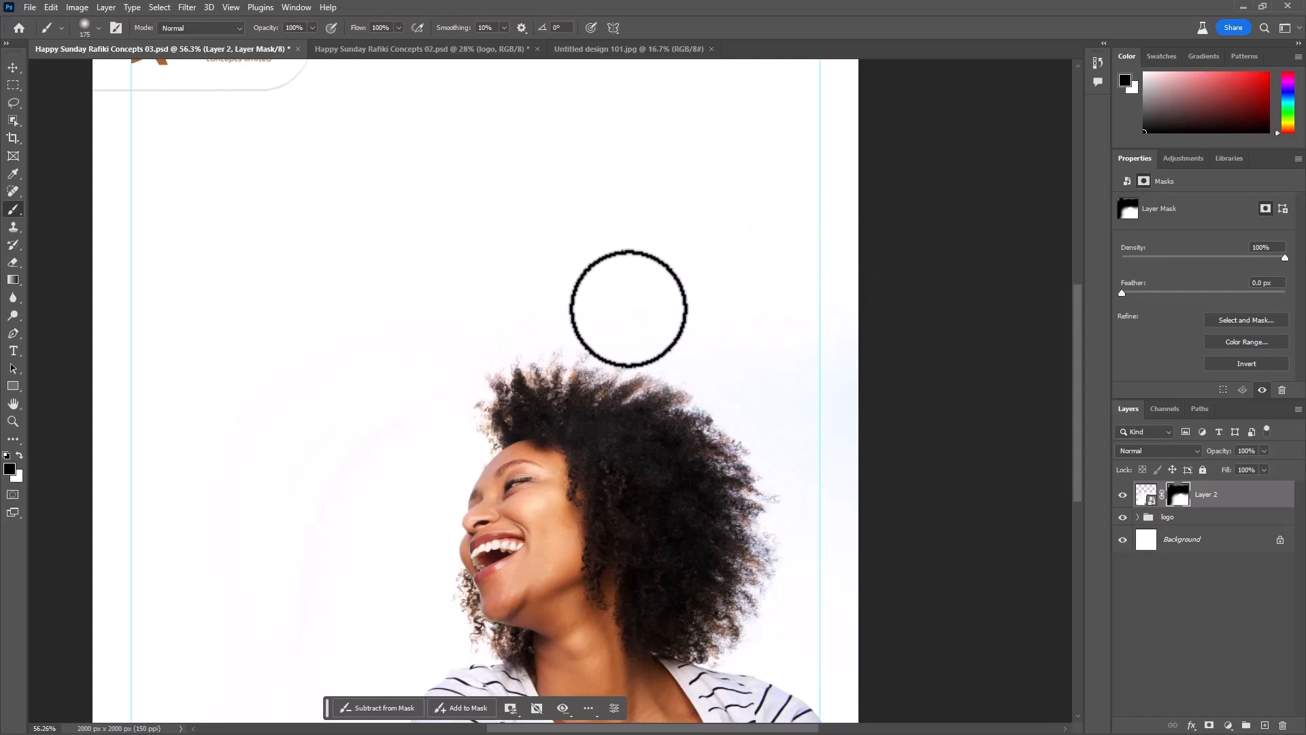
{"action": "scroll", "coordinate": [892, 417], "scroll_direction": "down", "scroll_amount": 8}
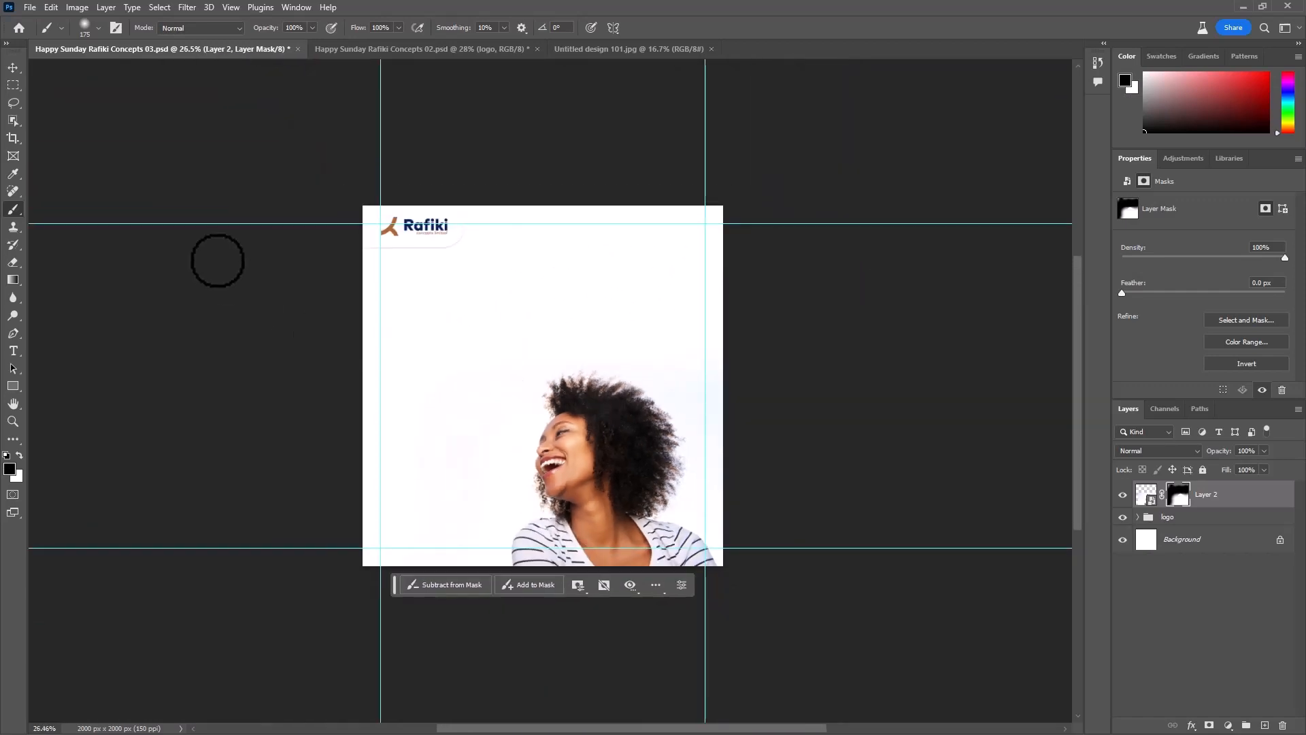
- Add a text line reading "have a blessed" in the white space between the logo and the woman
{"action": "key", "text": "v"}
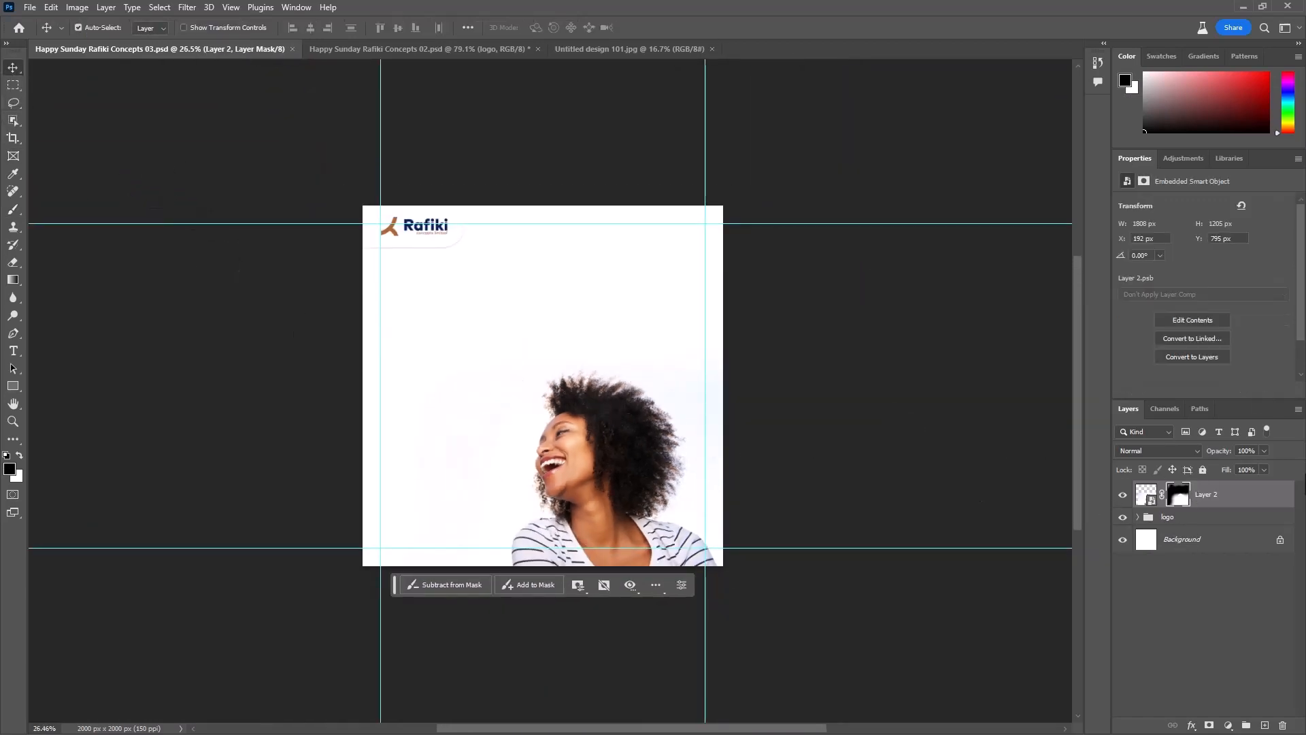
{"action": "key", "text": "t"}
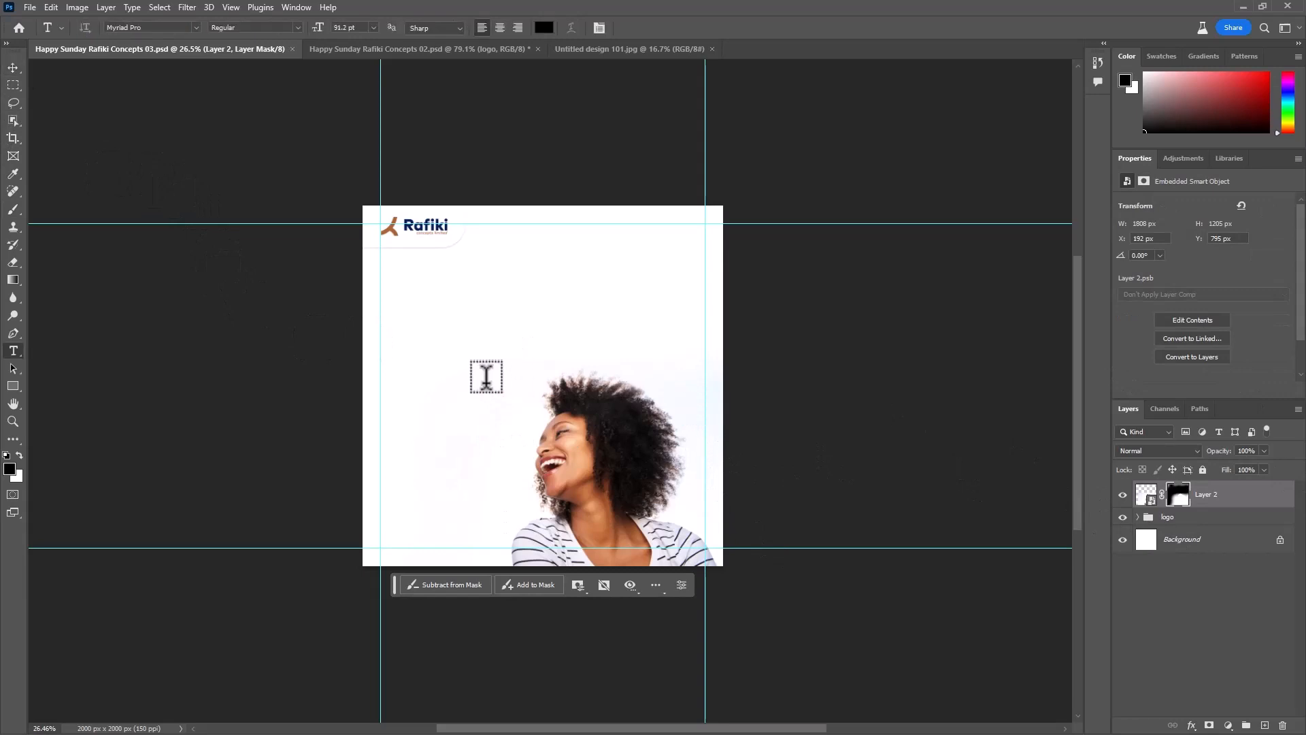
{"action": "left_click", "coordinate": [395, 319]}
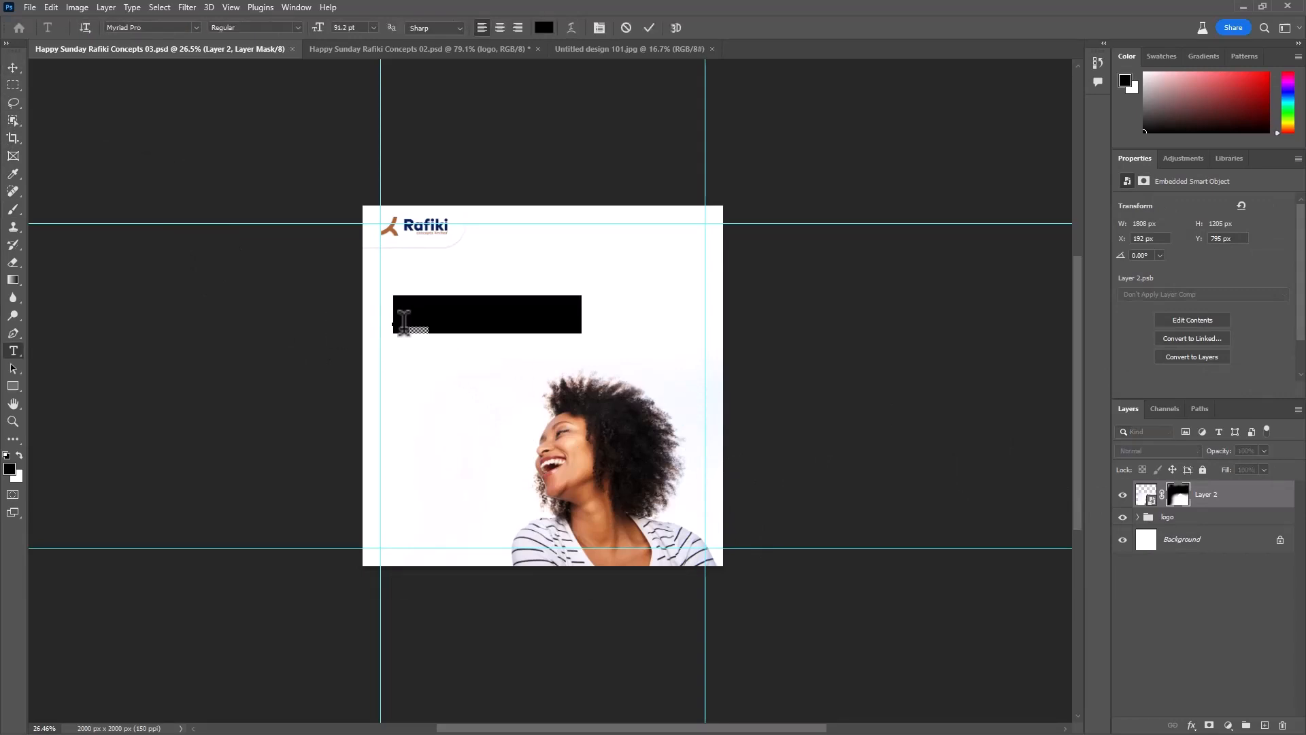
{"action": "type", "text": "W"}
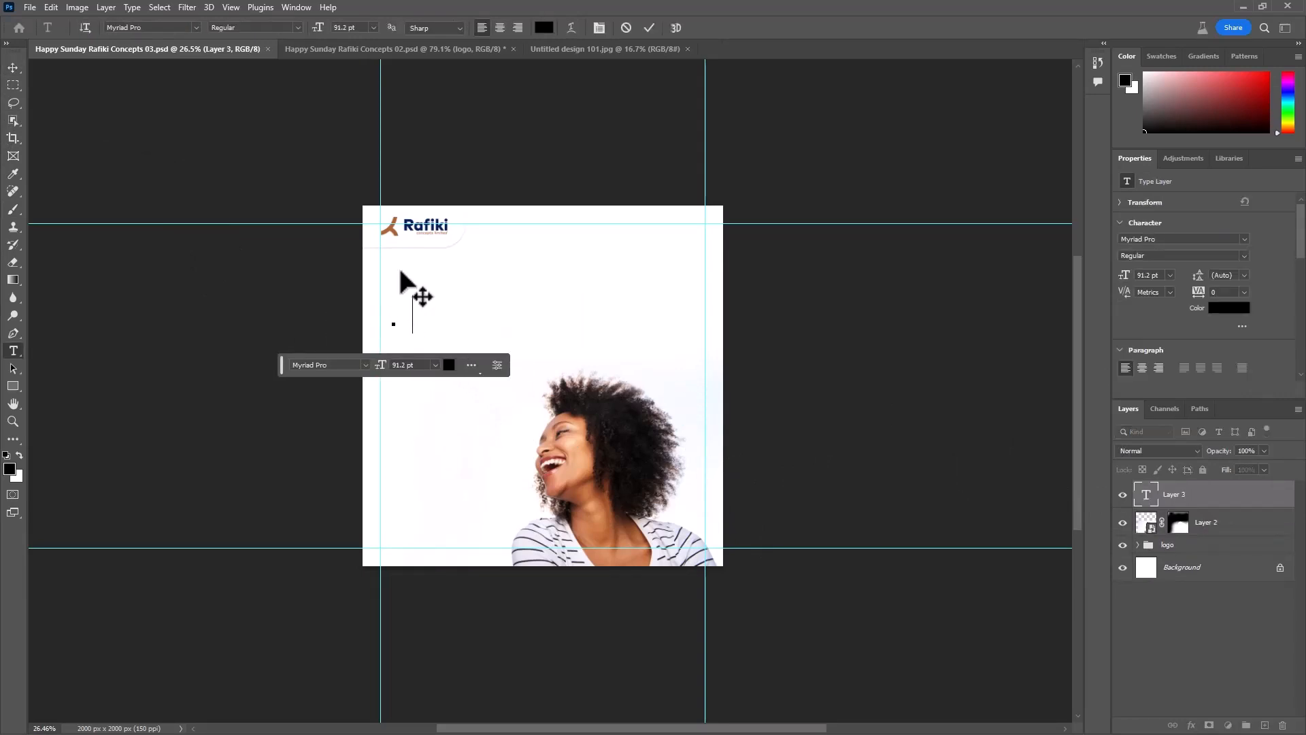
{"action": "type", "text": "have a blessed"}
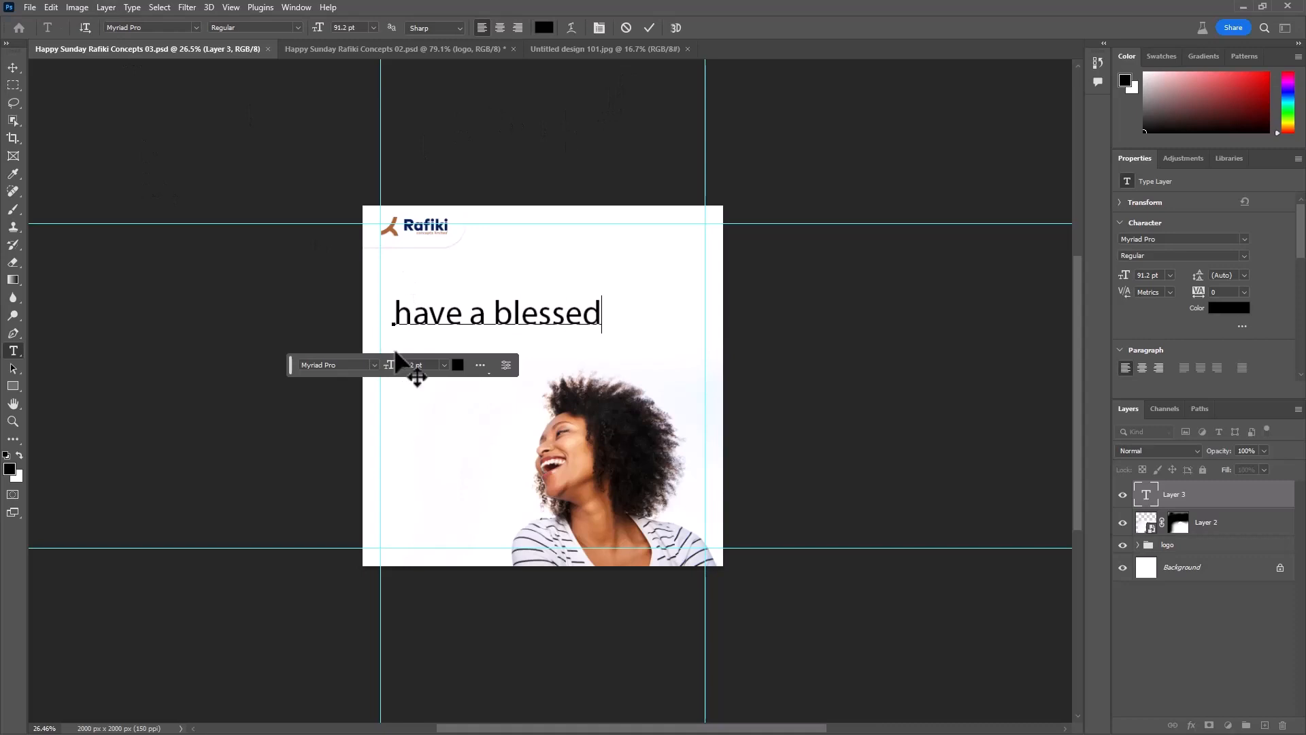
- Set the "have a blessed" text in Montserrat Bold with a tracking of -50
{"action": "key", "text": "ctrl+a"}
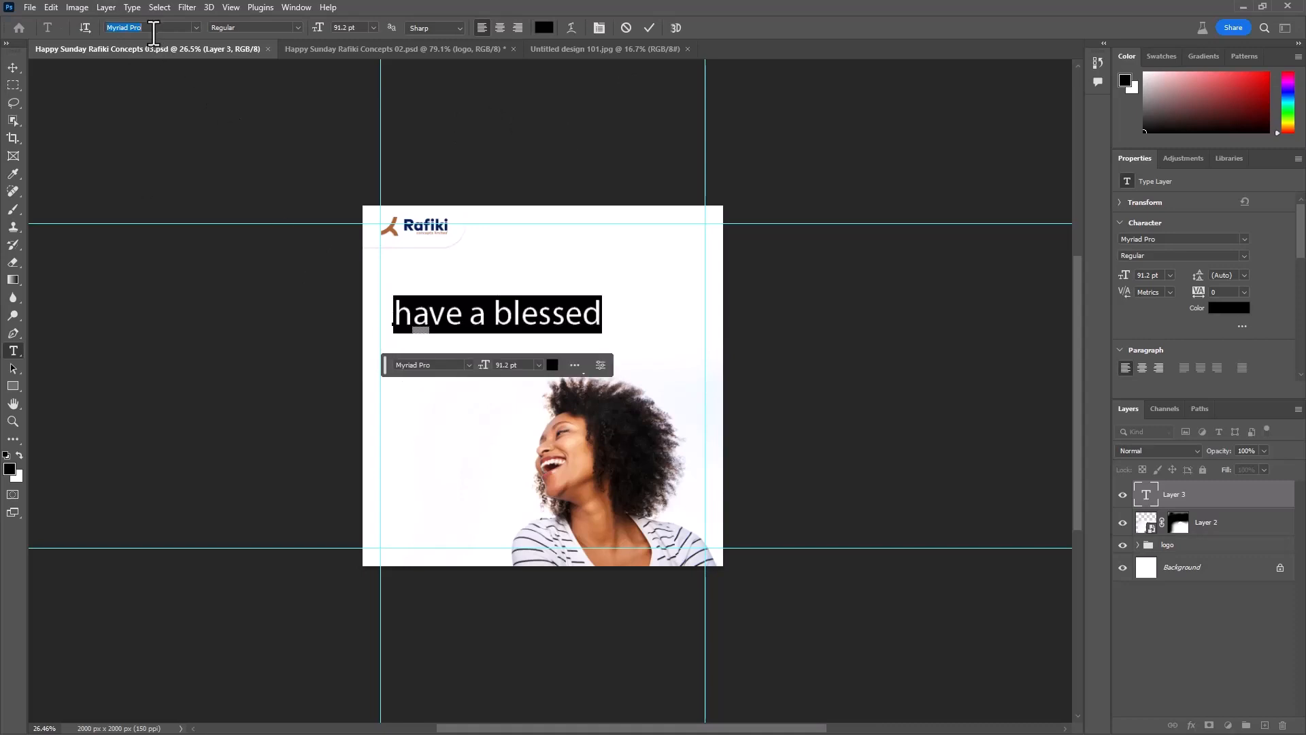
{"action": "type", "text": "mont"}
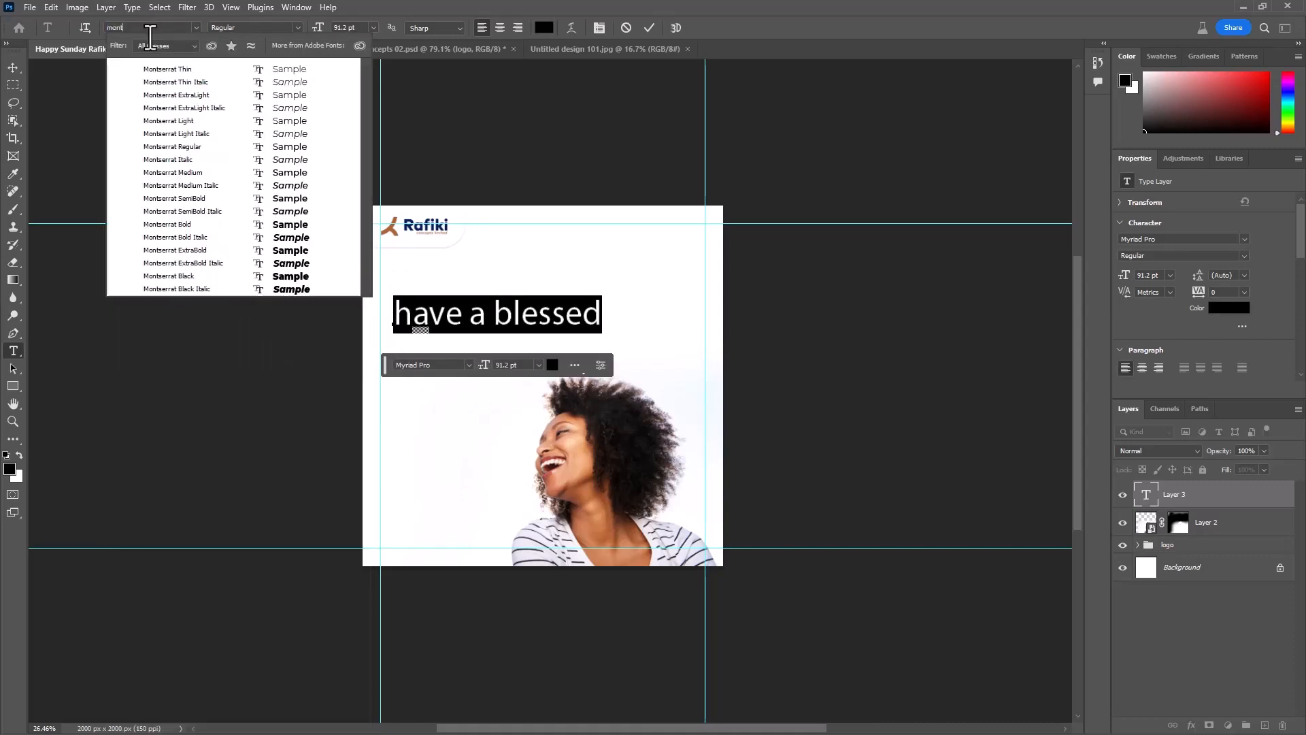
{"action": "left_click", "coordinate": [300, 226]}
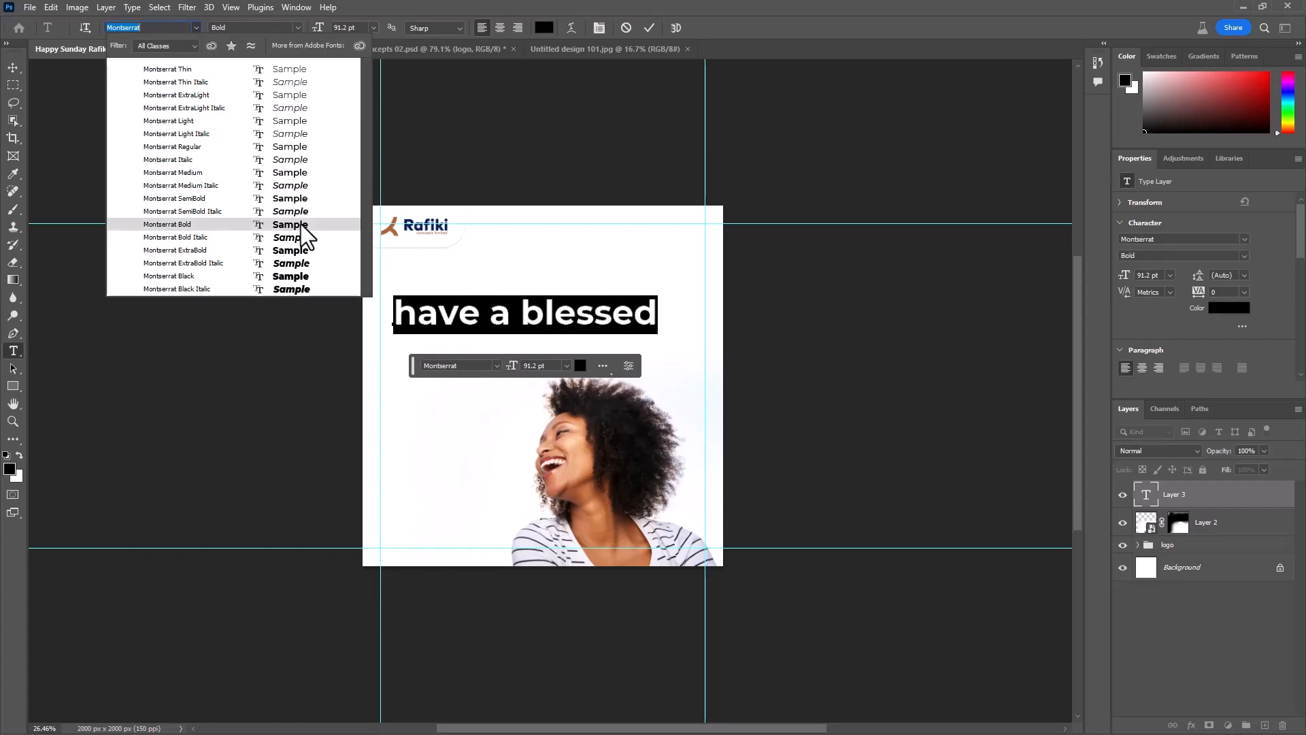
{"action": "left_click", "coordinate": [1243, 292]}
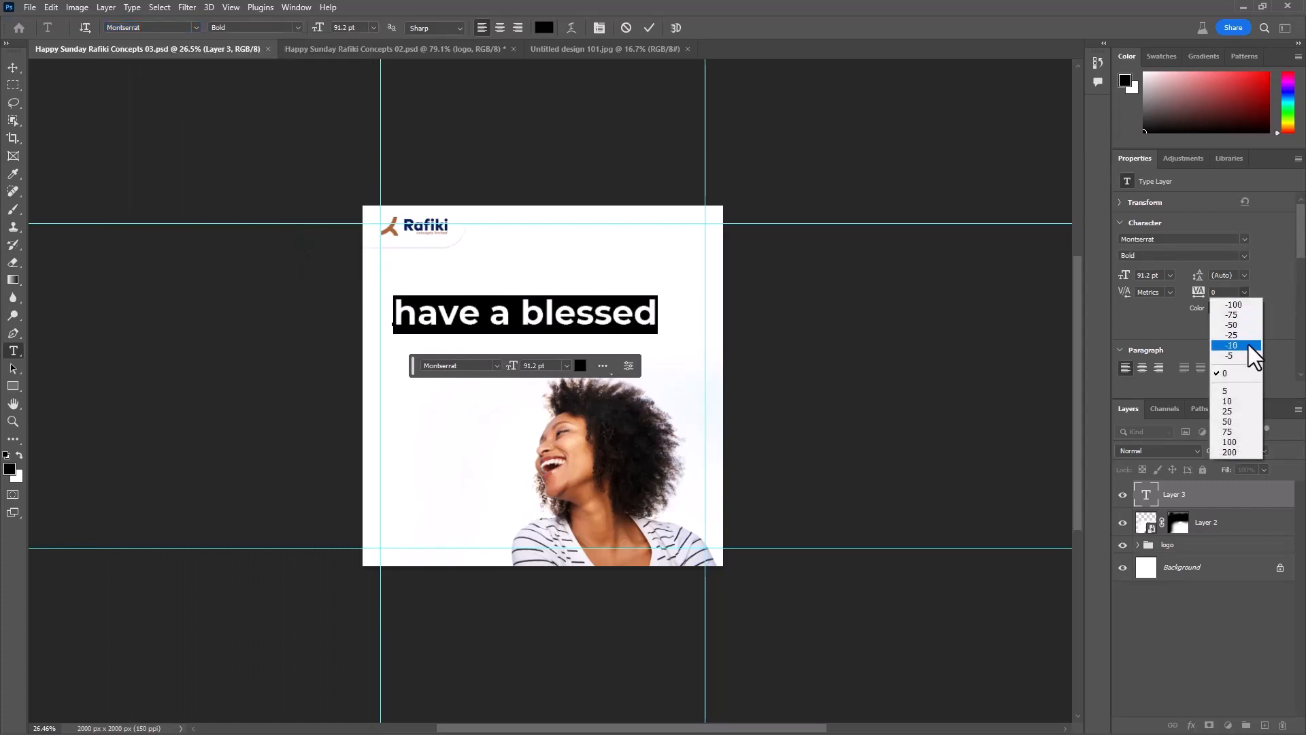
{"action": "left_click", "coordinate": [1232, 325]}
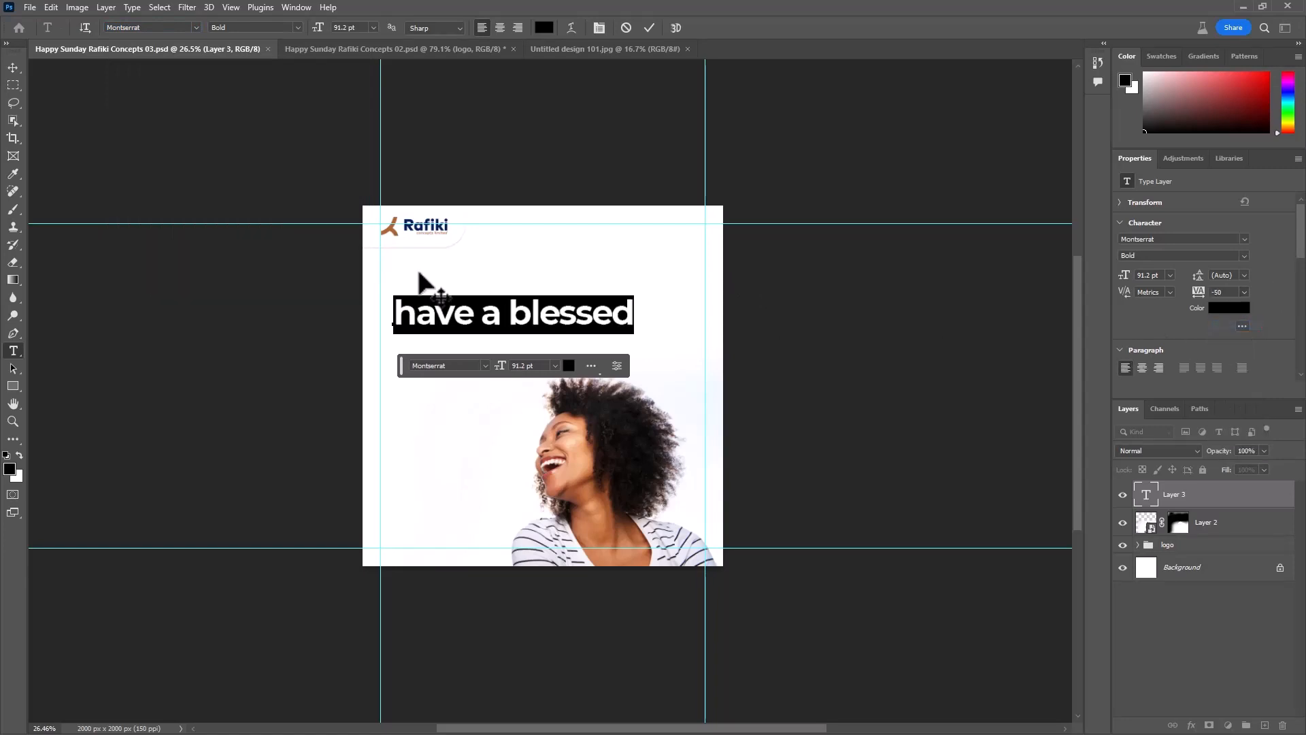
{"action": "left_click", "coordinate": [650, 28]}
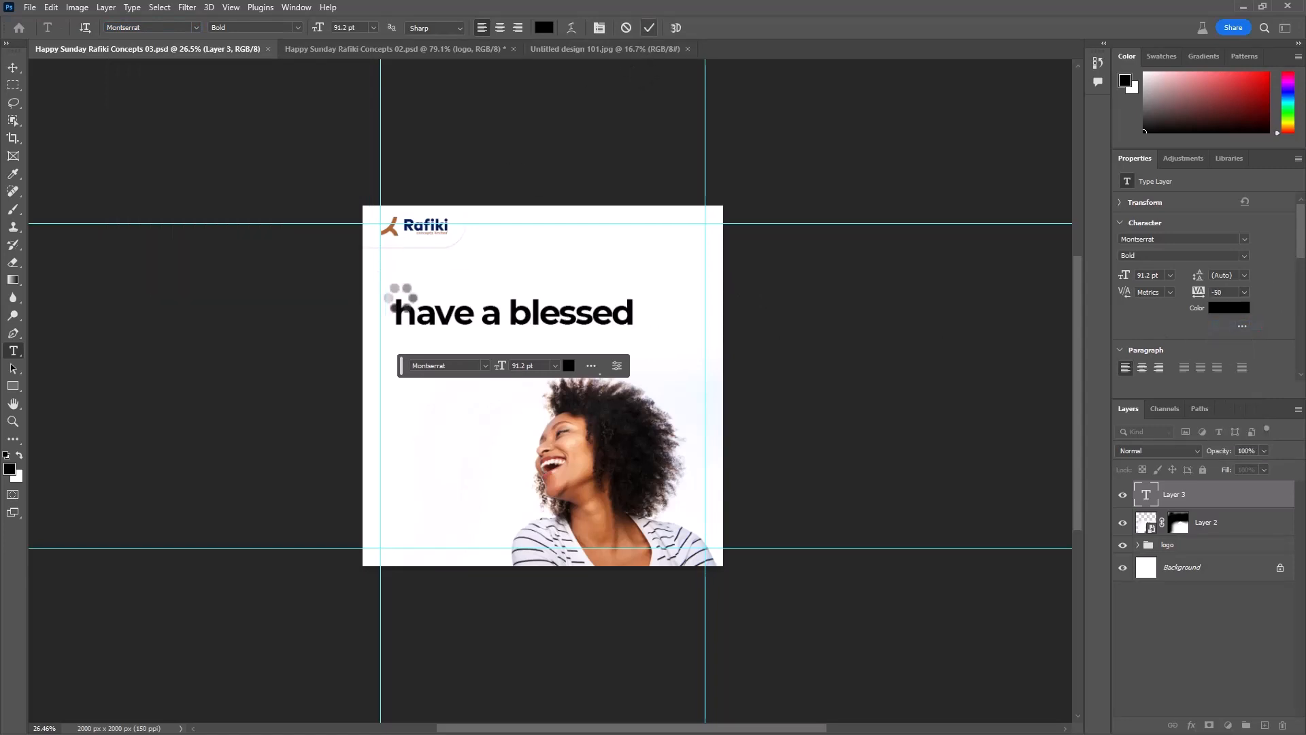
- Scale the "have a blessed" text down proportionally to about 39%
{"action": "scroll", "coordinate": [58, 246], "scroll_direction": "up", "scroll_amount": 5}
{"action": "left_click", "coordinate": [12, 68]}
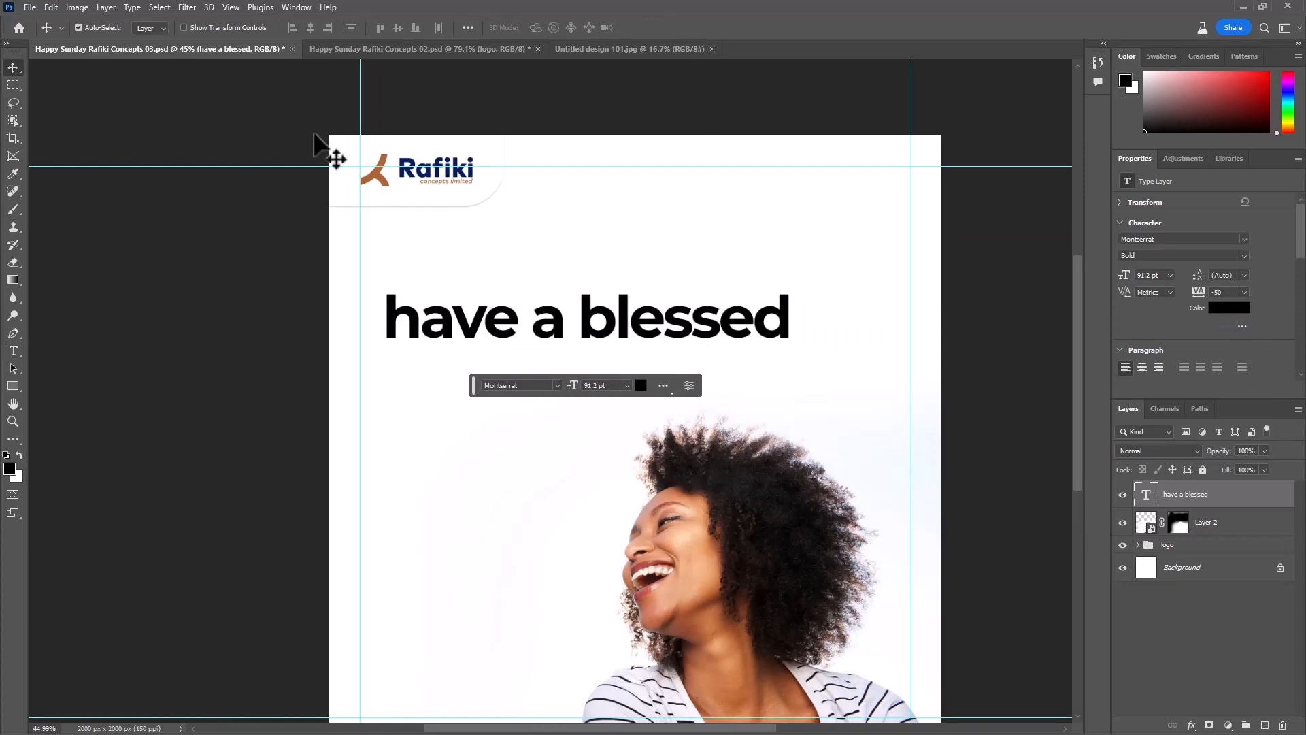
{"action": "key", "text": "ctrl+t"}
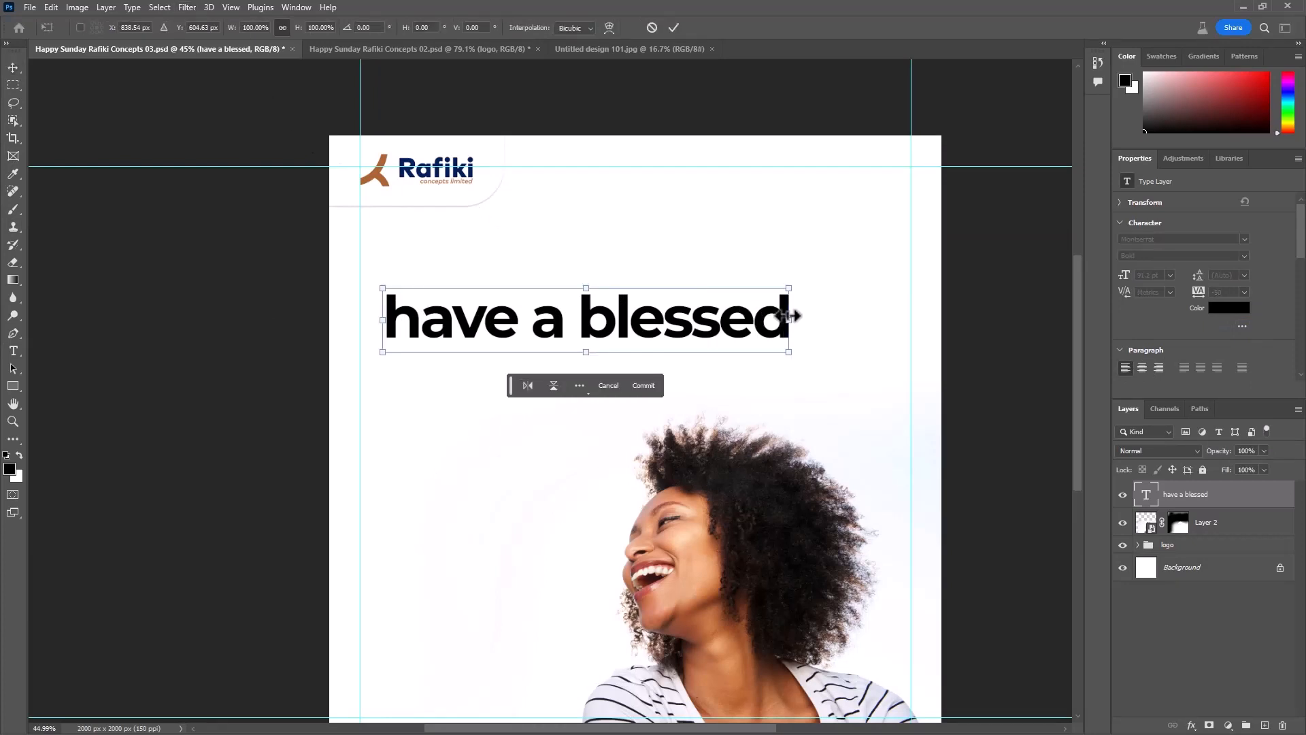
{"action": "left_click_drag", "start_coordinate": [790, 316], "coordinate": [542, 319]}
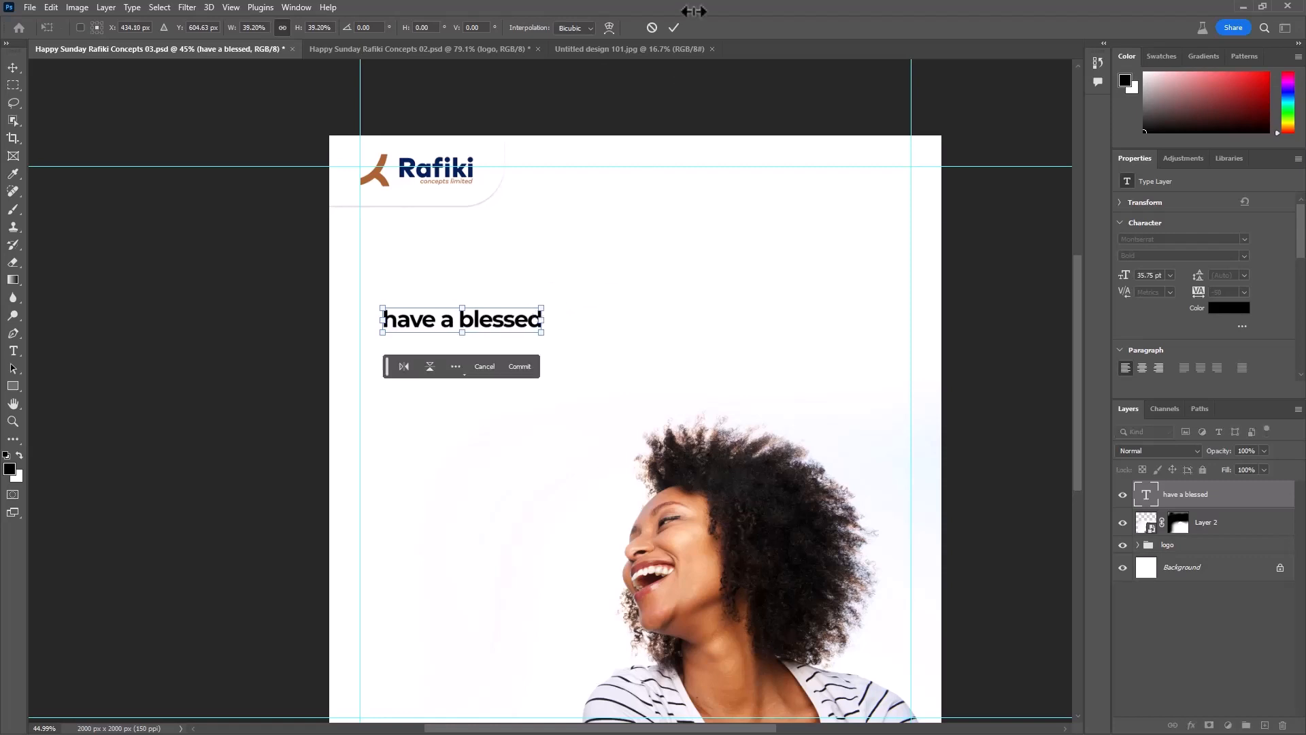
{"action": "left_click", "coordinate": [670, 29]}
- Duplicate the "have a blessed" line just below itself and change the copy's wording to "Sunday"
{"action": "scroll", "coordinate": [427, 302], "scroll_direction": "up", "scroll_amount": 2}
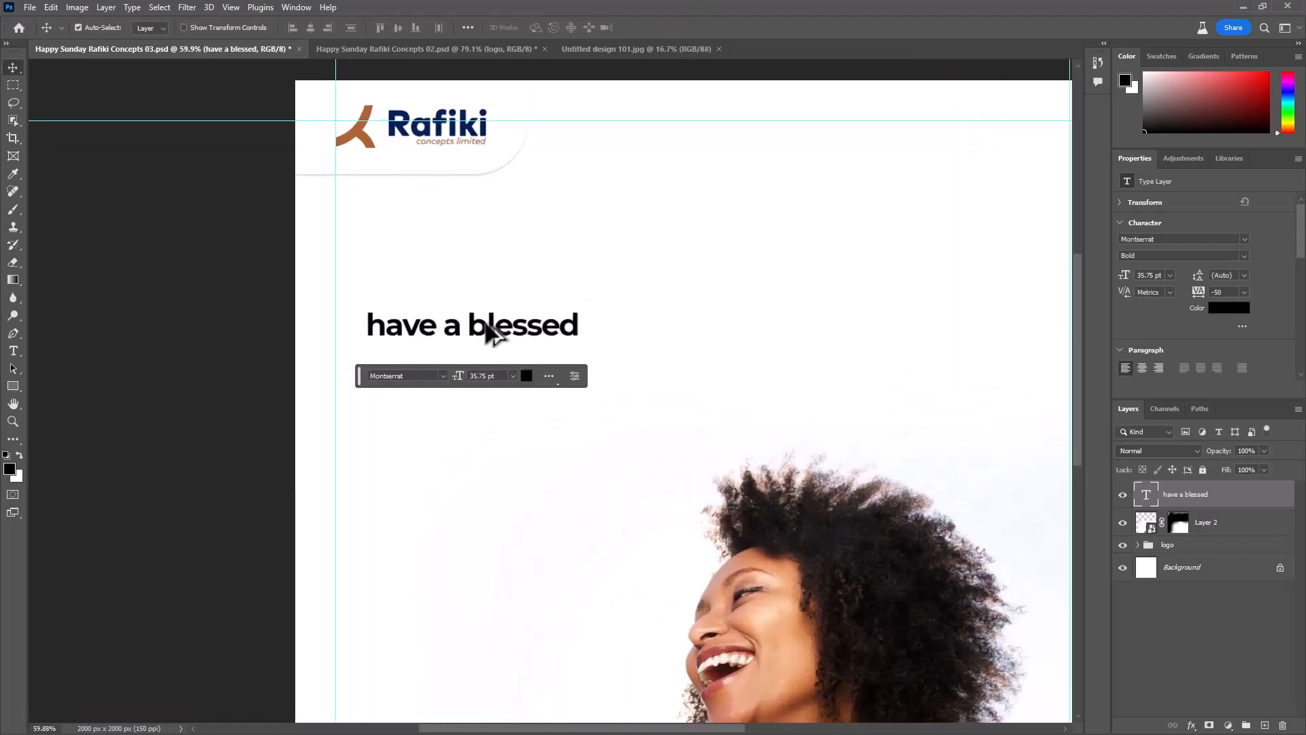
{"action": "left_click_drag", "start_coordinate": [495, 328], "coordinate": [470, 353]}
{"action": "scroll", "coordinate": [475, 382], "scroll_direction": "up", "scroll_amount": 3}
{"action": "double_click", "coordinate": [469, 354]}
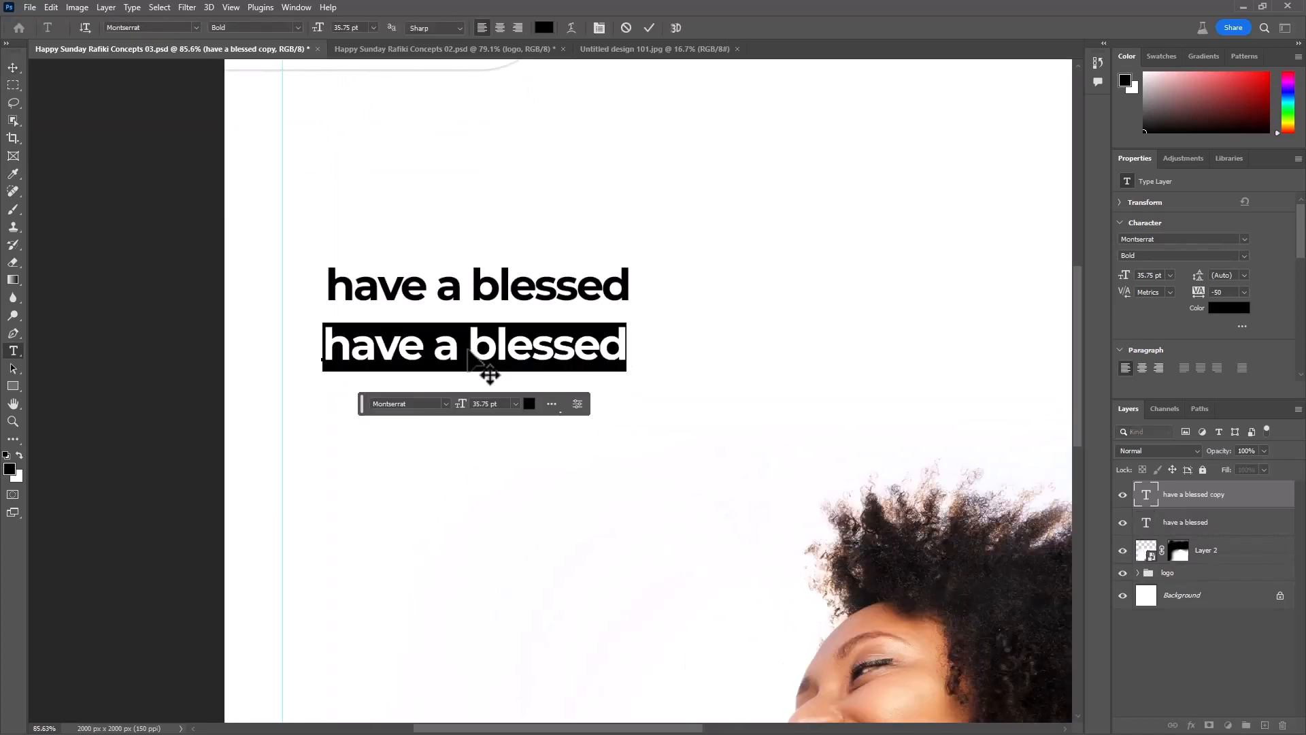
{"action": "type", "text": "Su"}
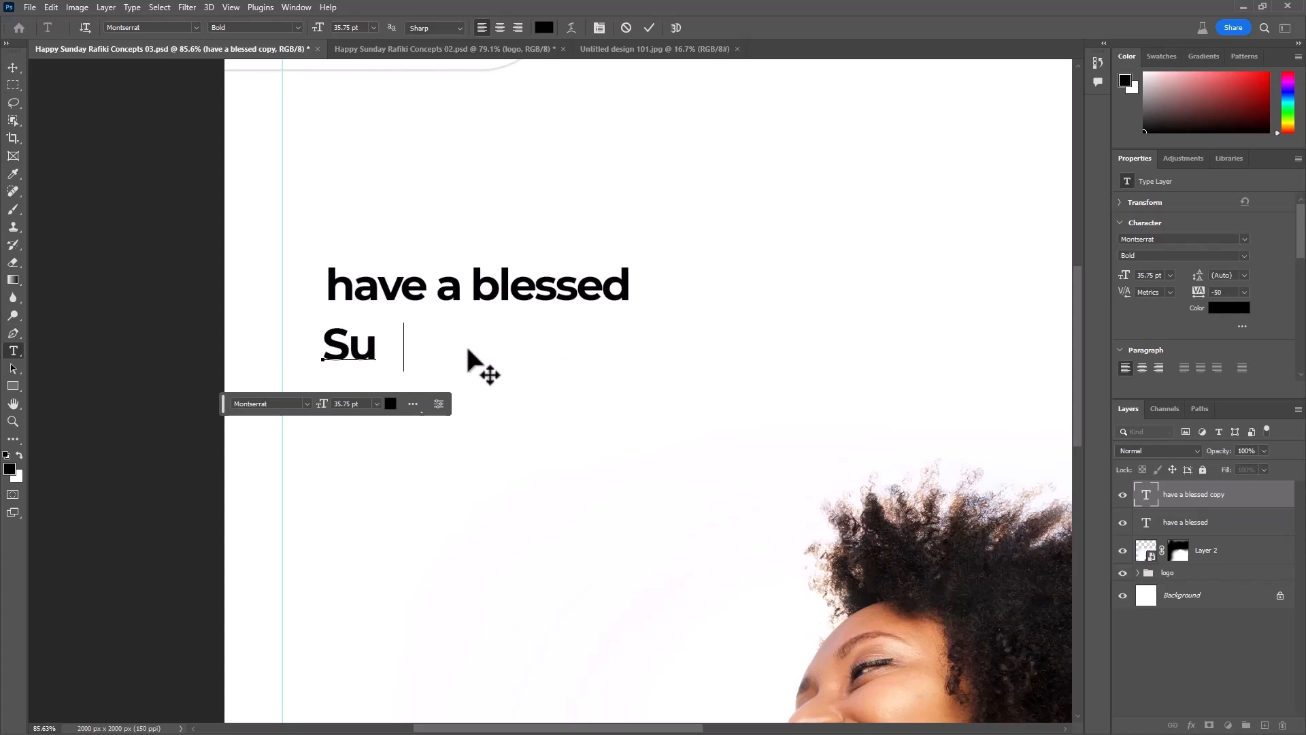
{"action": "type", "text": "nday"}
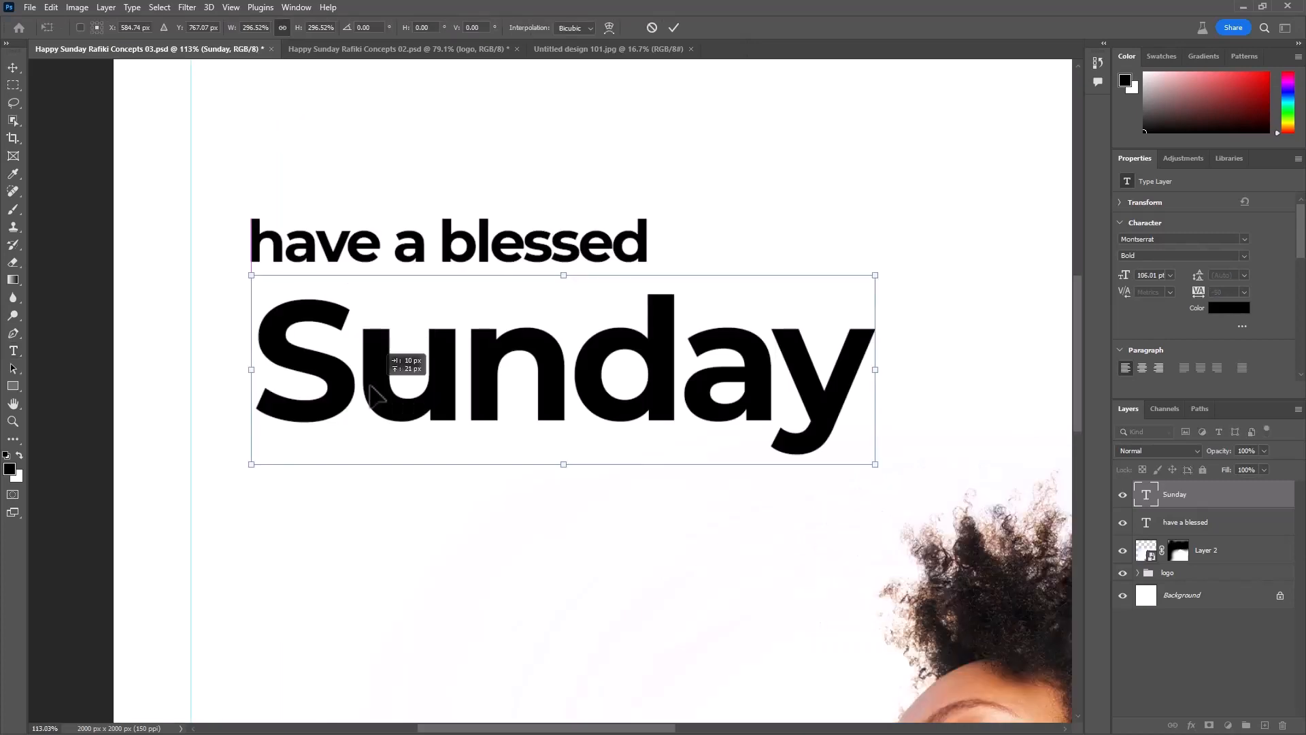
- Enlarge the "Sunday" text proportionally to about 297% and place it directly under "have a blessed"
{"action": "left_click_drag", "start_coordinate": [397, 381], "coordinate": [368, 398]}
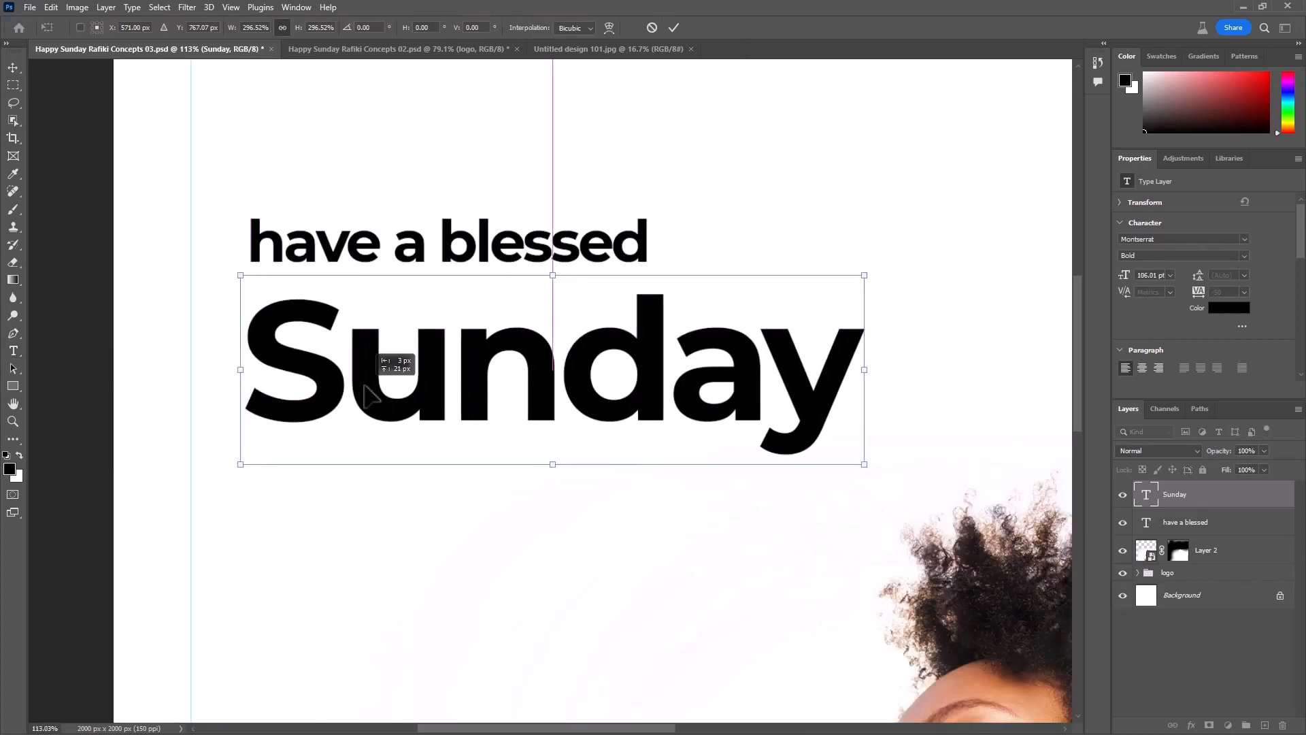
{"action": "left_click", "coordinate": [673, 28]}
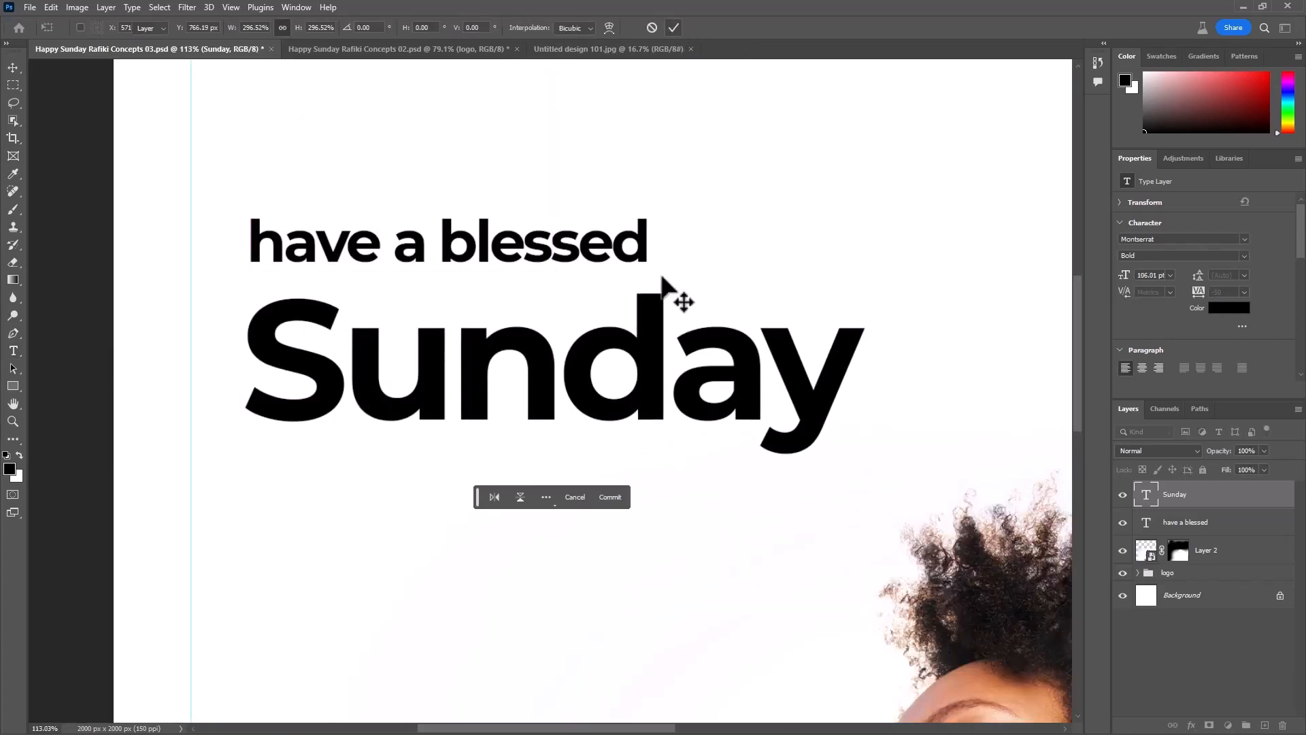
{"action": "scroll", "coordinate": [683, 294], "scroll_direction": "down", "scroll_amount": 3}
{"action": "left_click_drag", "start_coordinate": [829, 290], "coordinate": [720, 266]}
{"action": "scroll", "coordinate": [450, 253], "scroll_direction": "up", "scroll_amount": 4}
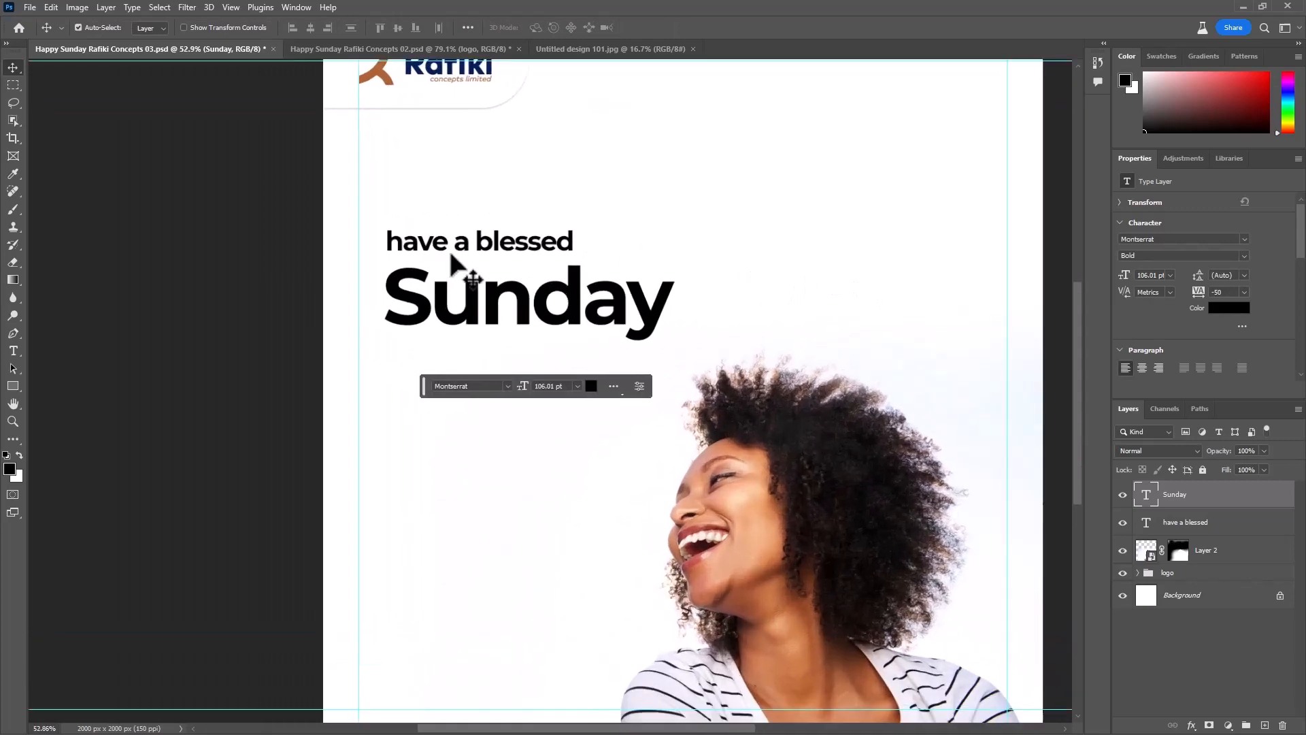
- Place a copy of the "have a blessed" line below "Sunday" and change its wording to "Service"
{"action": "left_click_drag", "start_coordinate": [510, 248], "coordinate": [603, 382]}
{"action": "double_click", "coordinate": [598, 380]}
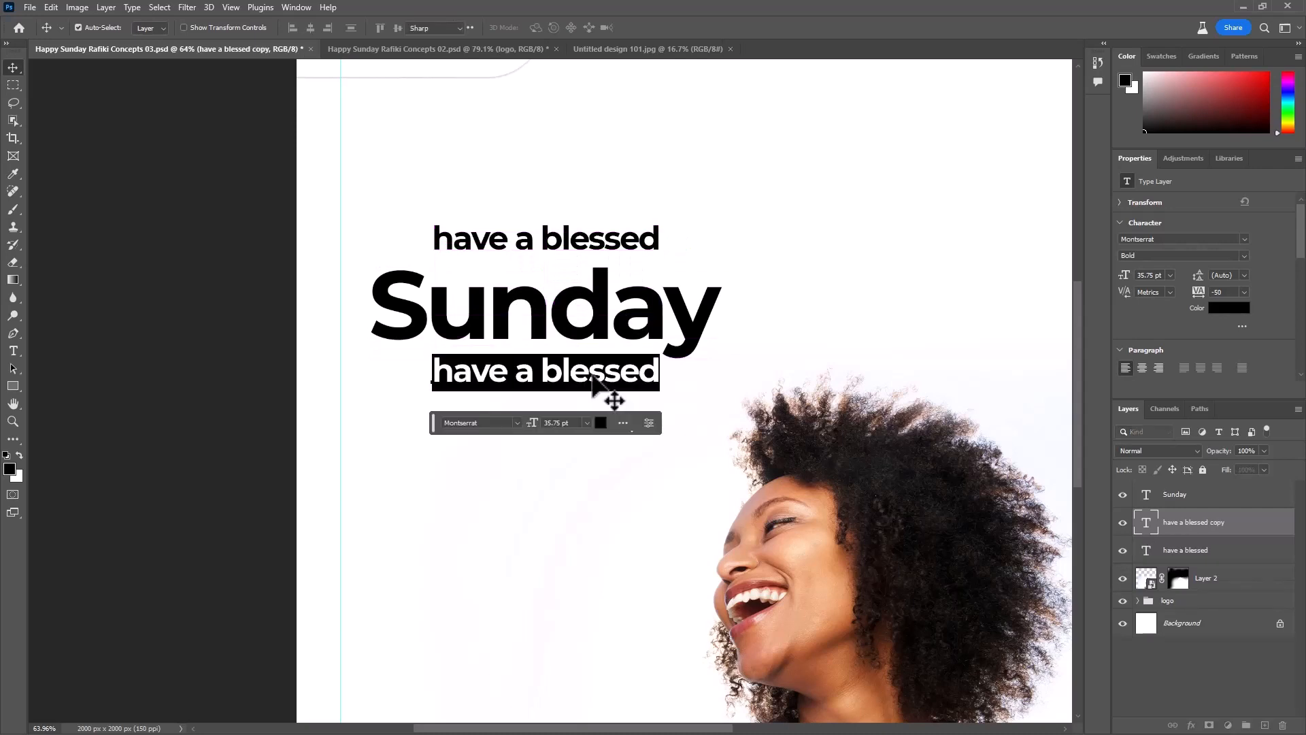
{"action": "type", "text": "service"}
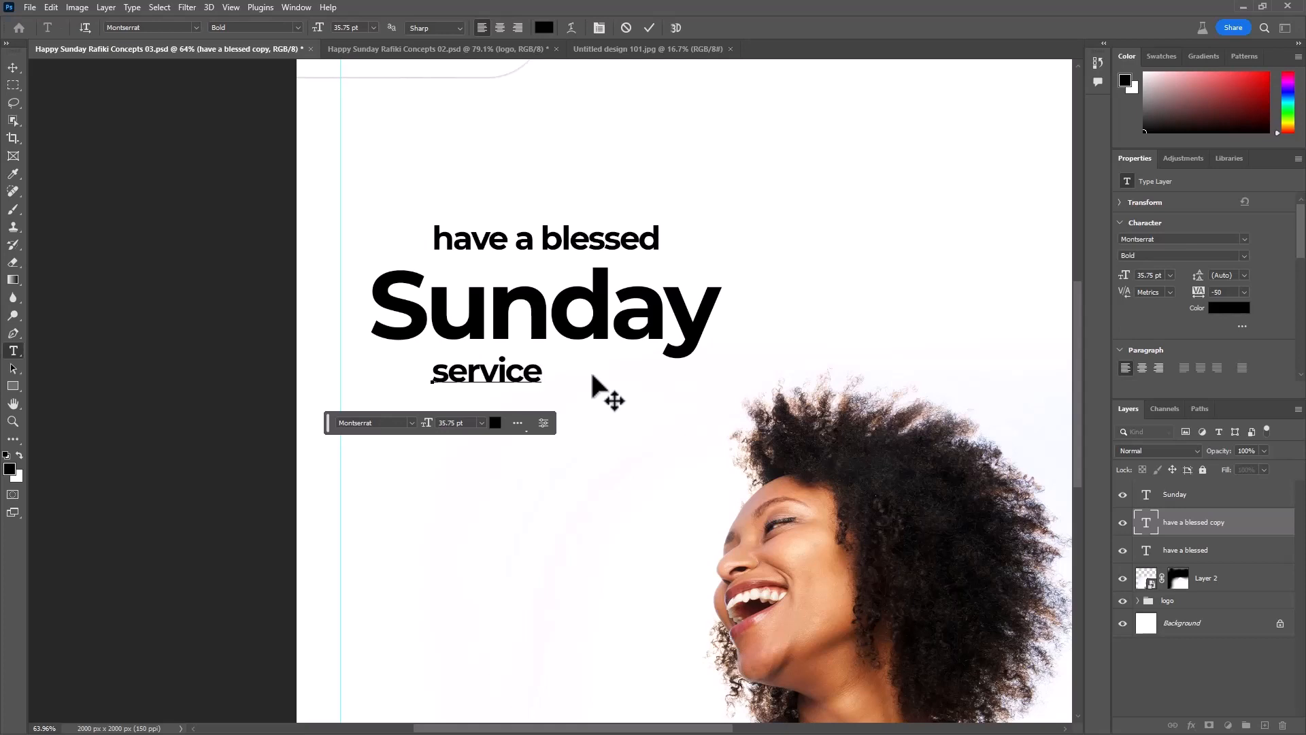
{"action": "scroll", "coordinate": [545, 459], "scroll_direction": "up", "scroll_amount": 3}
{"action": "left_click_drag", "start_coordinate": [417, 347], "coordinate": [287, 357]}
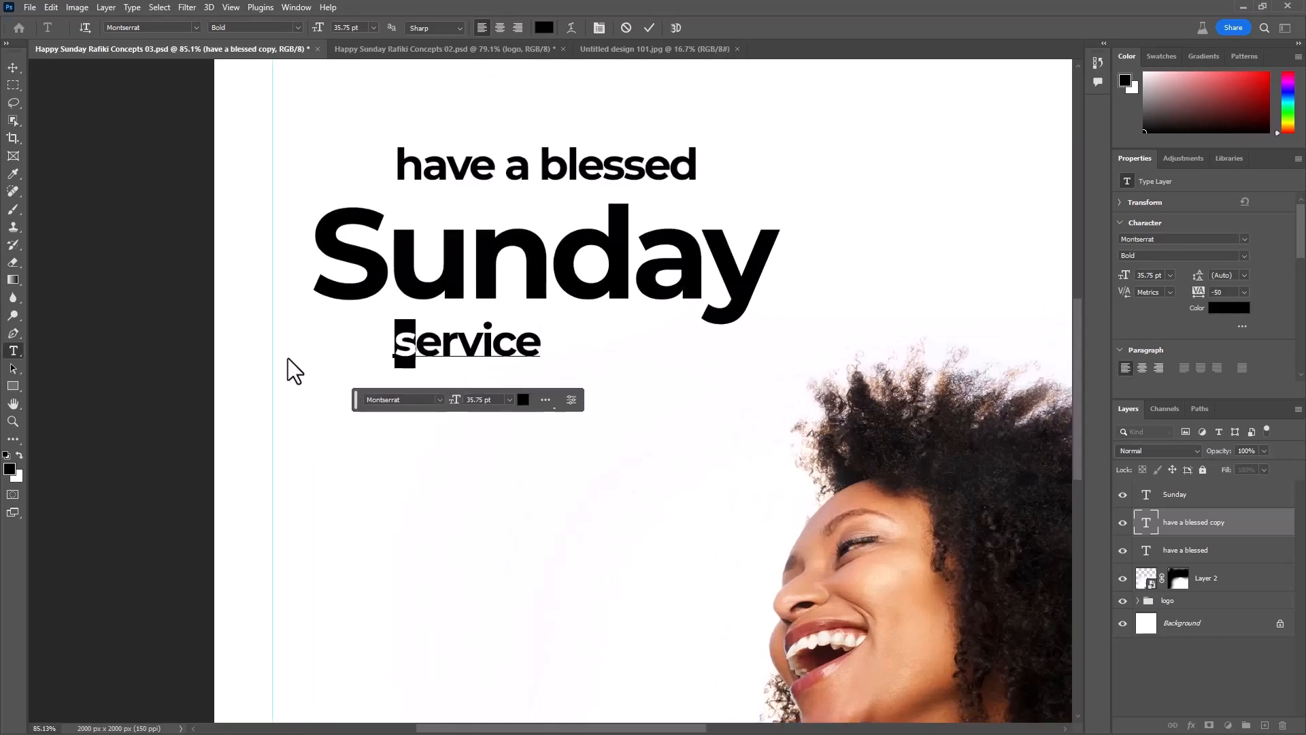
{"action": "type", "text": "S"}
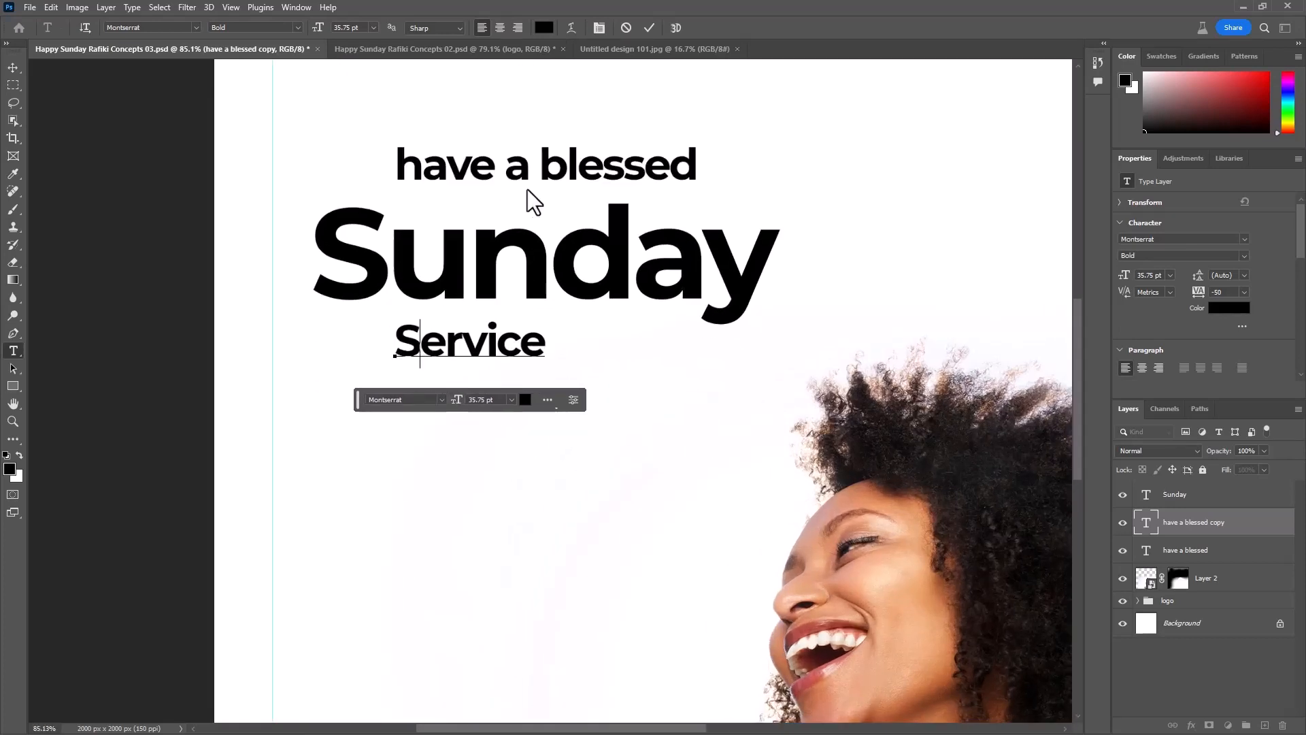
{"action": "left_click", "coordinate": [647, 28]}
- Enlarge the "Service" text to 92.8 pt and set its font to Anthoni Signature
{"action": "key", "text": "v"}
{"action": "scroll", "coordinate": [948, 342], "scroll_direction": "down", "scroll_amount": 5}
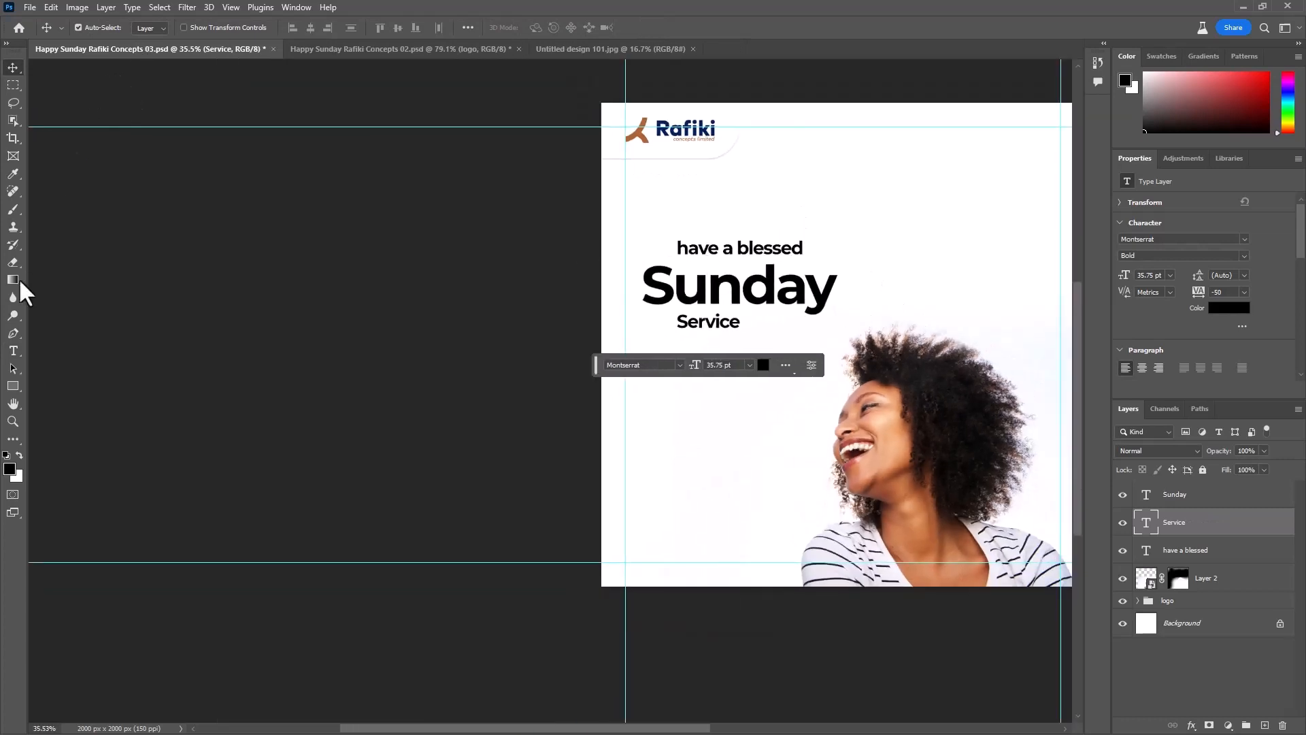
{"action": "left_click", "coordinate": [12, 352]}
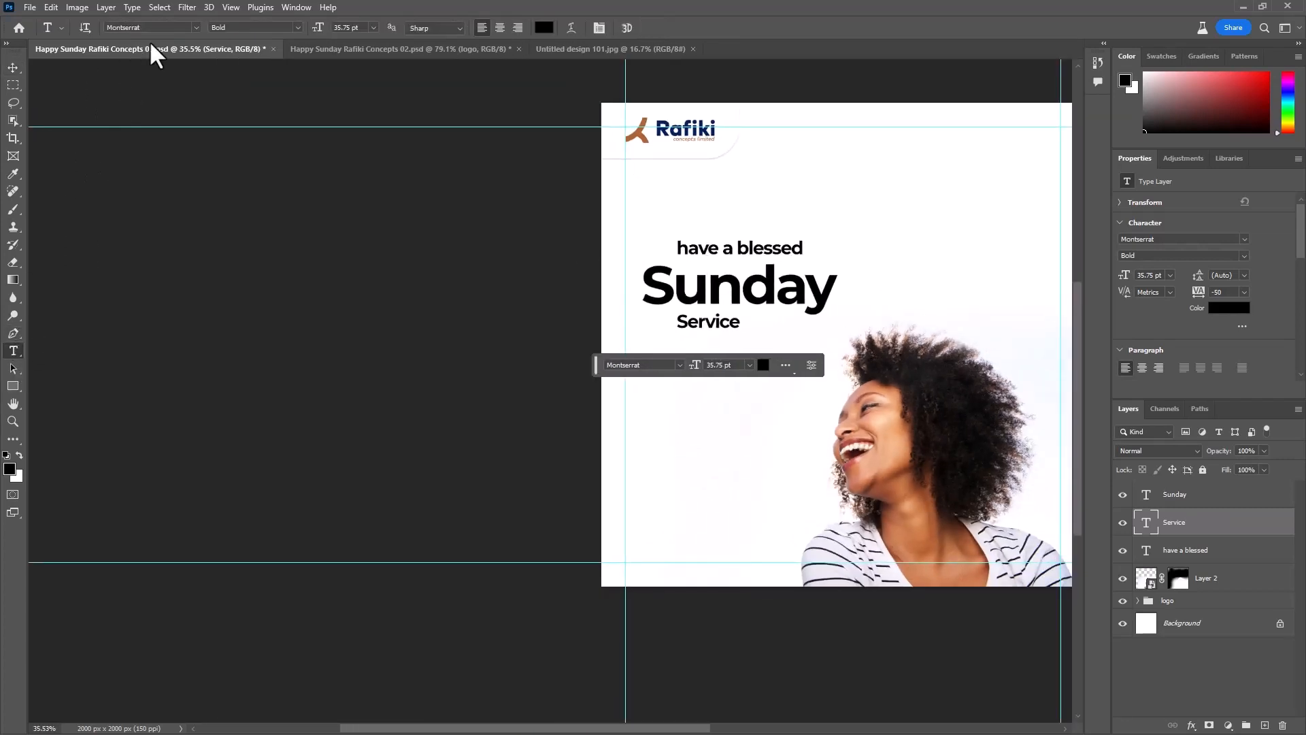
{"action": "left_click", "coordinate": [194, 26]}
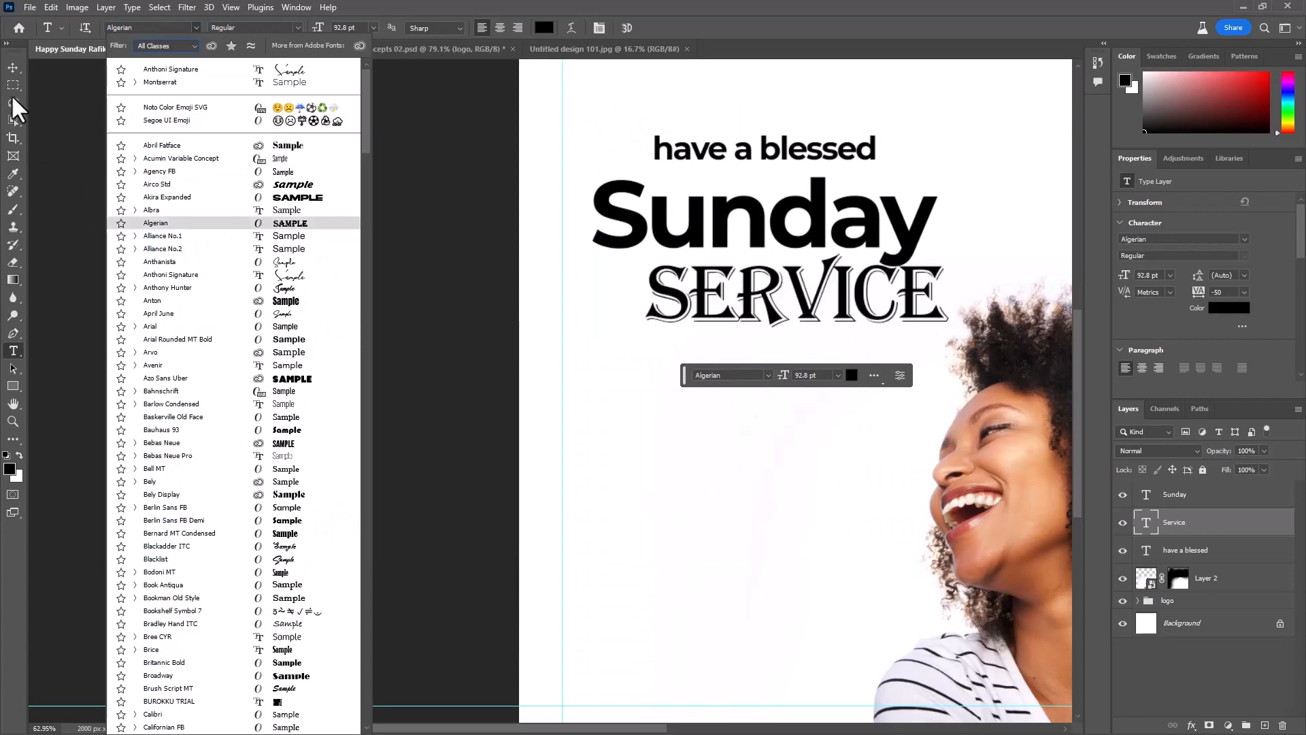
{"action": "left_click", "coordinate": [10, 52]}
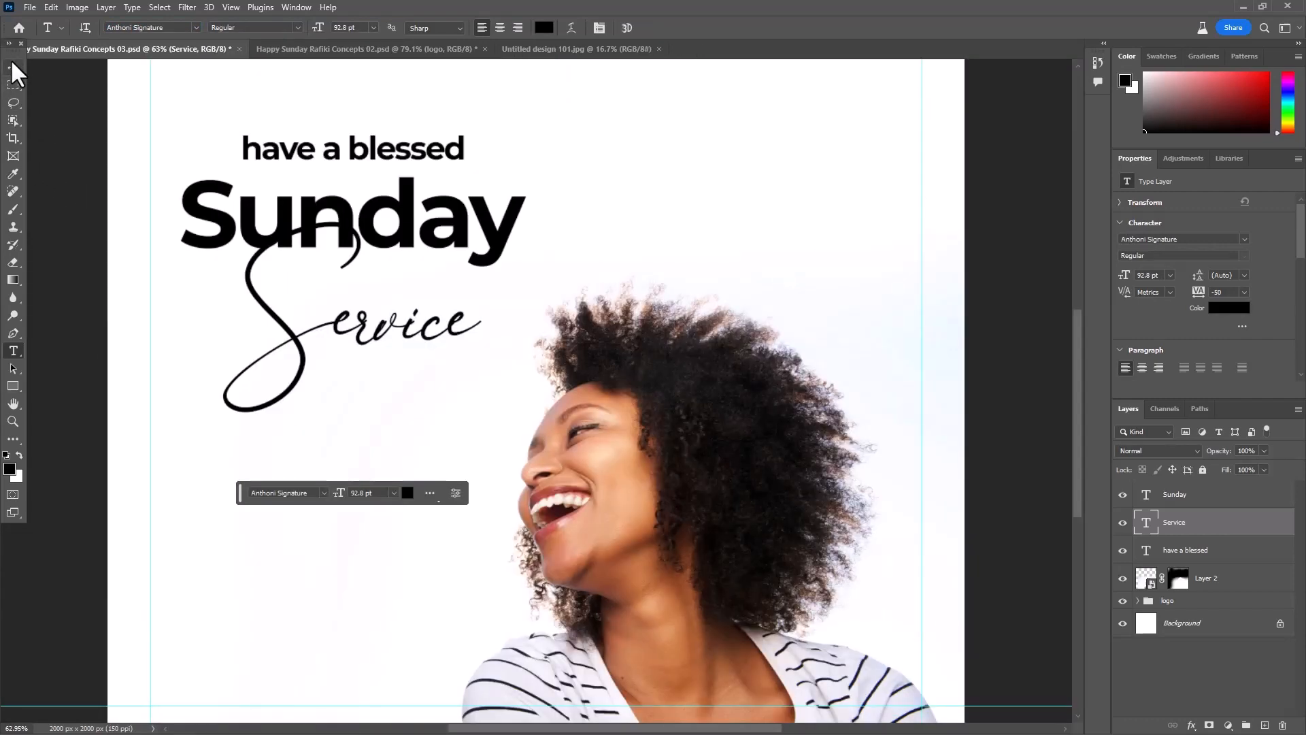
{"action": "left_click", "coordinate": [11, 61]}
{"action": "key", "text": "ctrl+minus"}
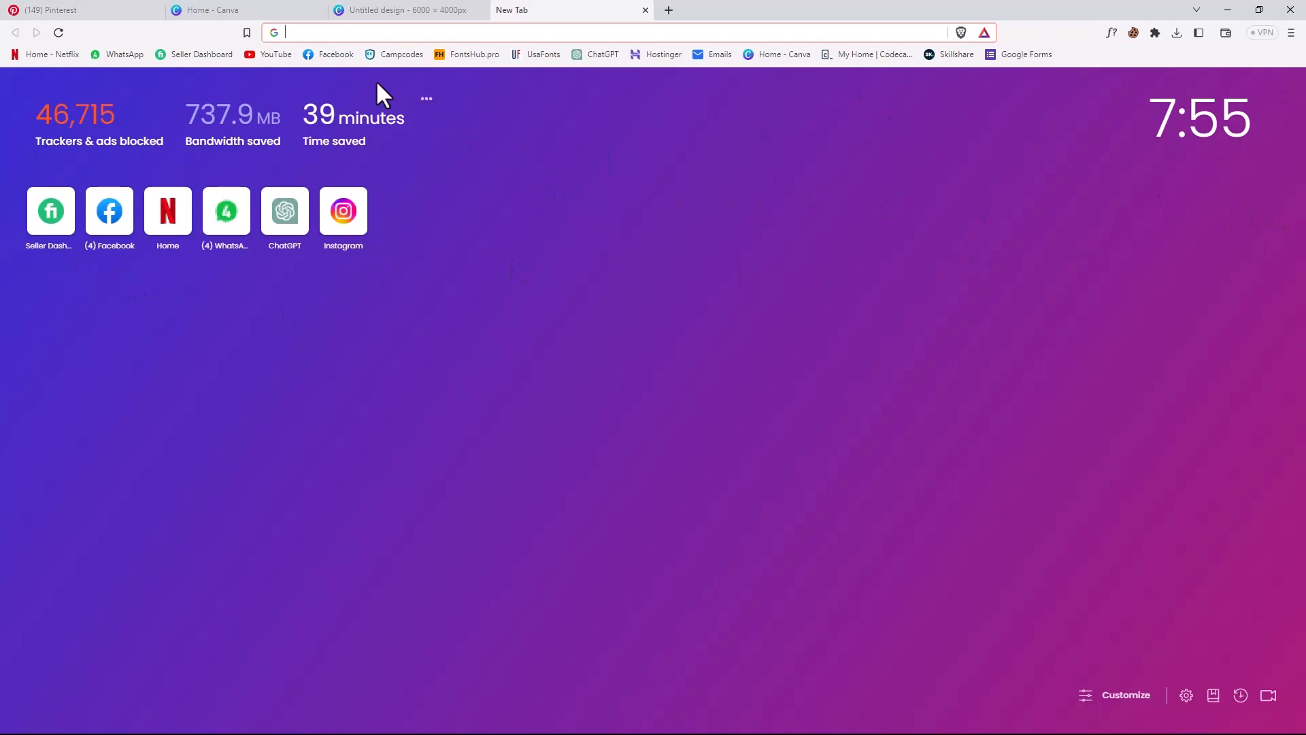
- Switch to the web browser, open usafonts.pro and search its font catalog for "AUTOGRA"
{"action": "type", "text": "us"}
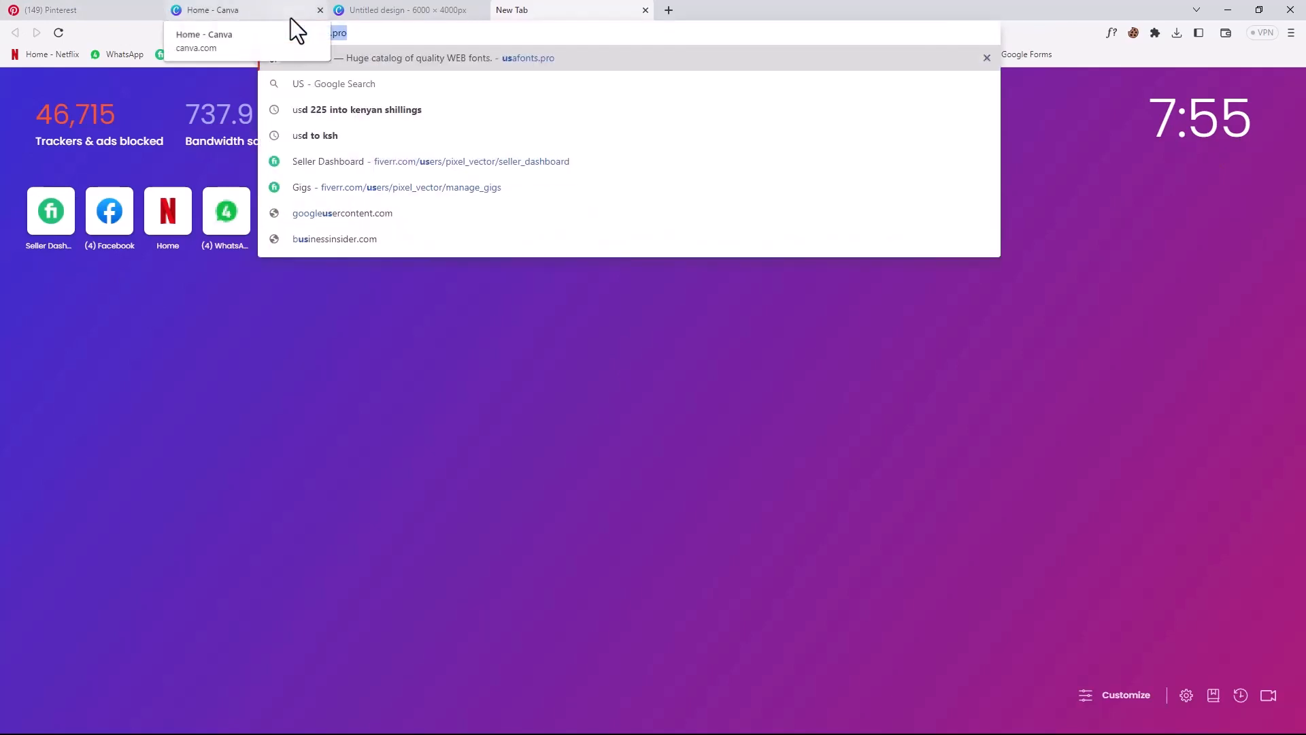
{"action": "key", "text": "Return"}
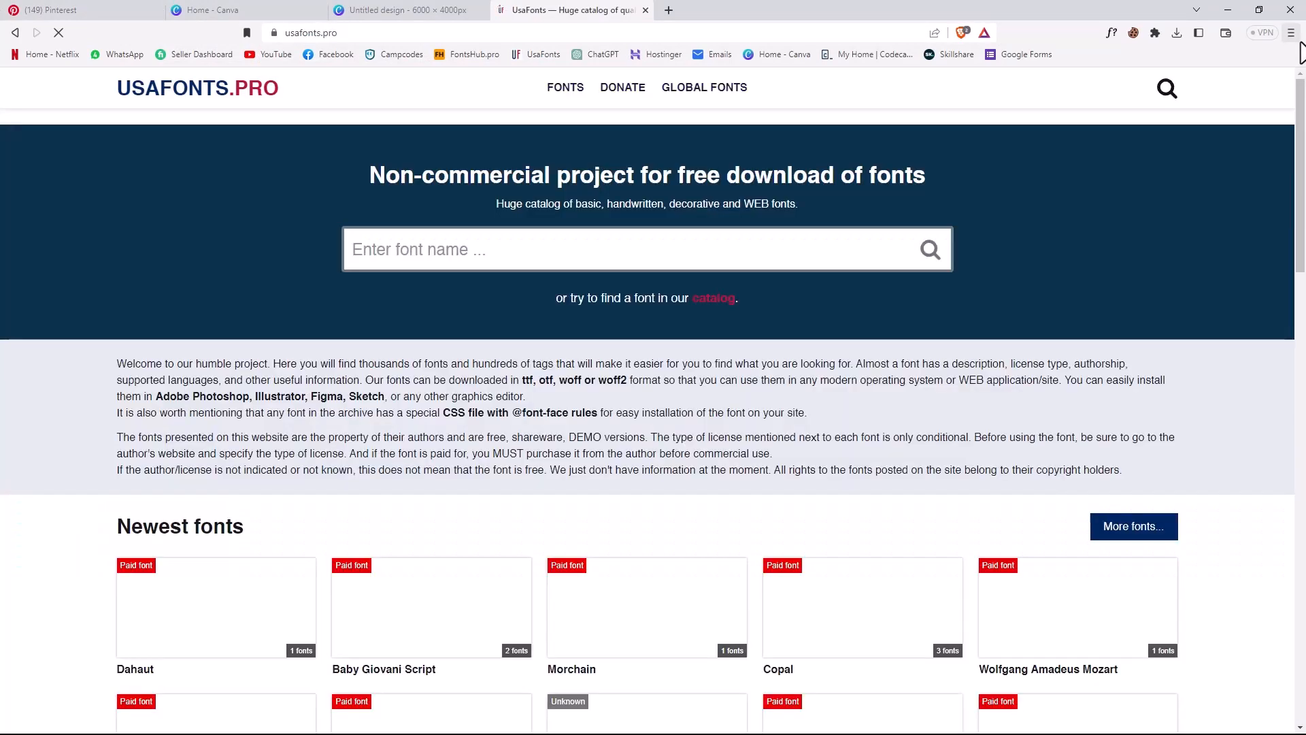
{"action": "left_click", "coordinate": [420, 255]}
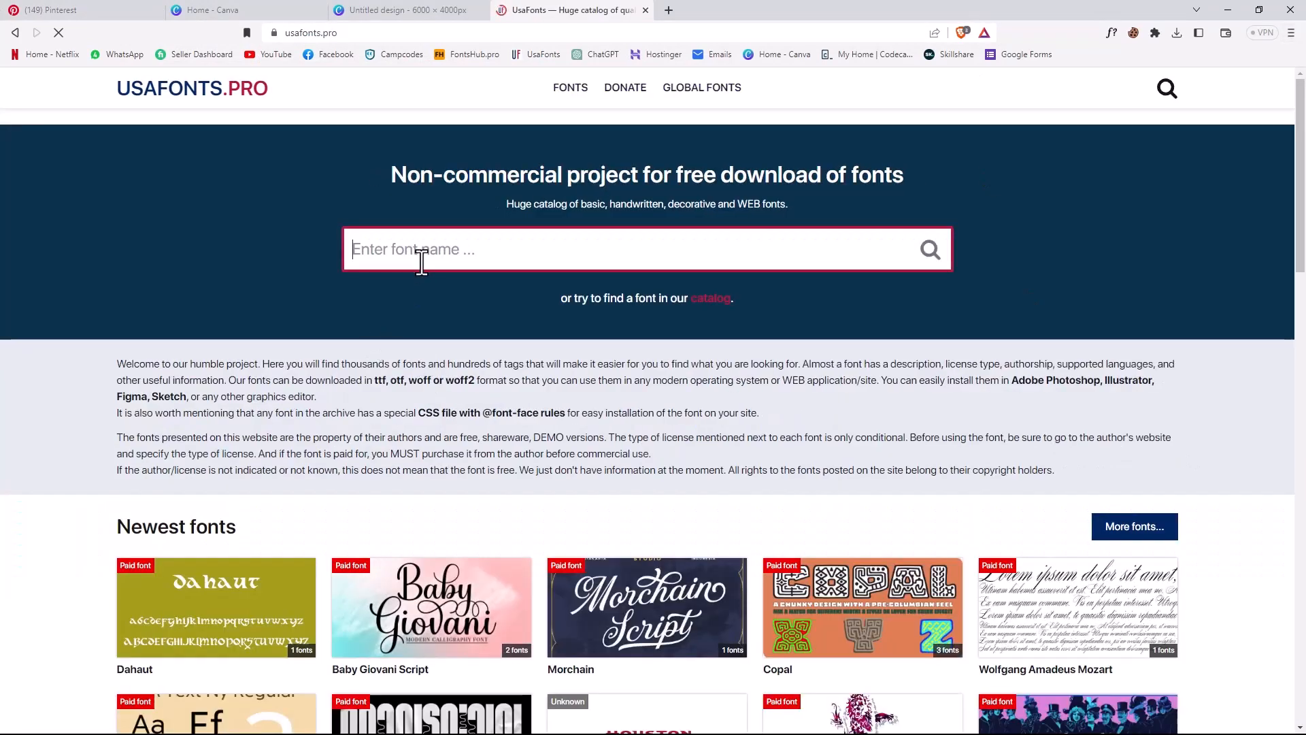
{"action": "type", "text": "AUTOGRA"}
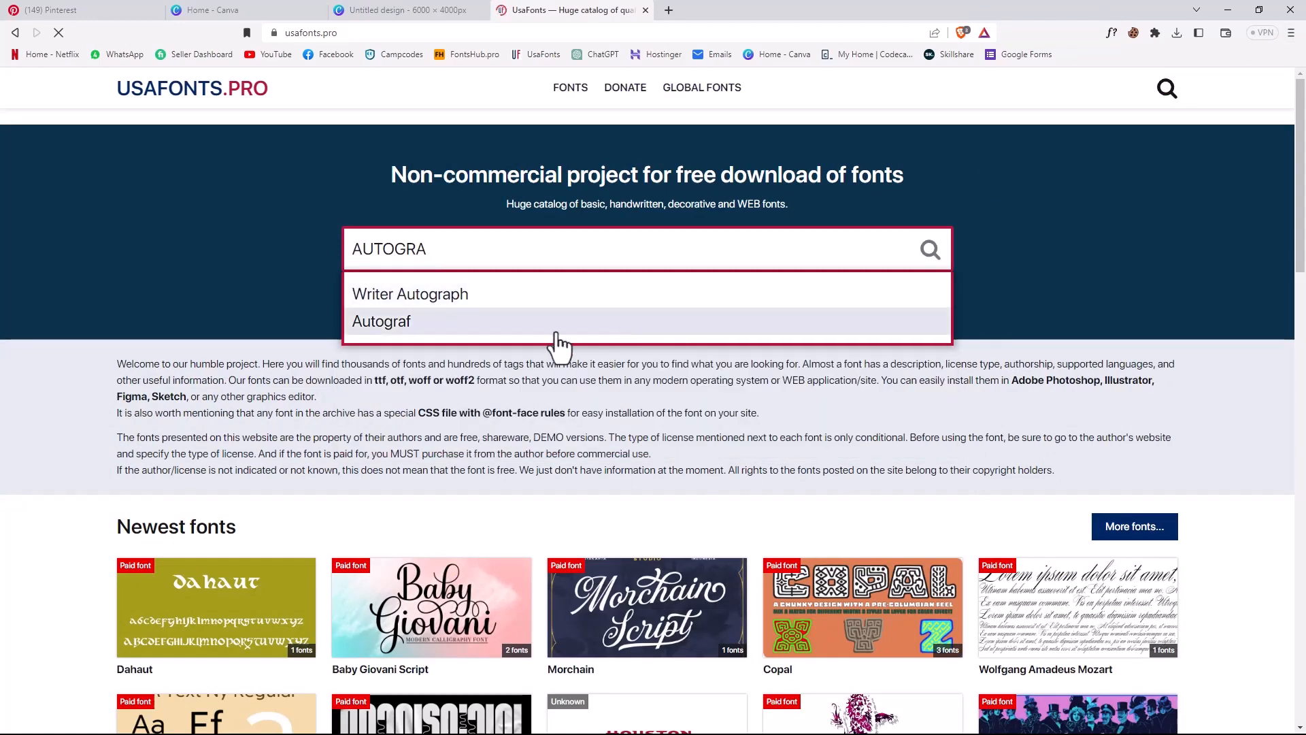
- Open the Autograf font's page from the suggestions and look over its preview and details
{"action": "left_click", "coordinate": [415, 329]}
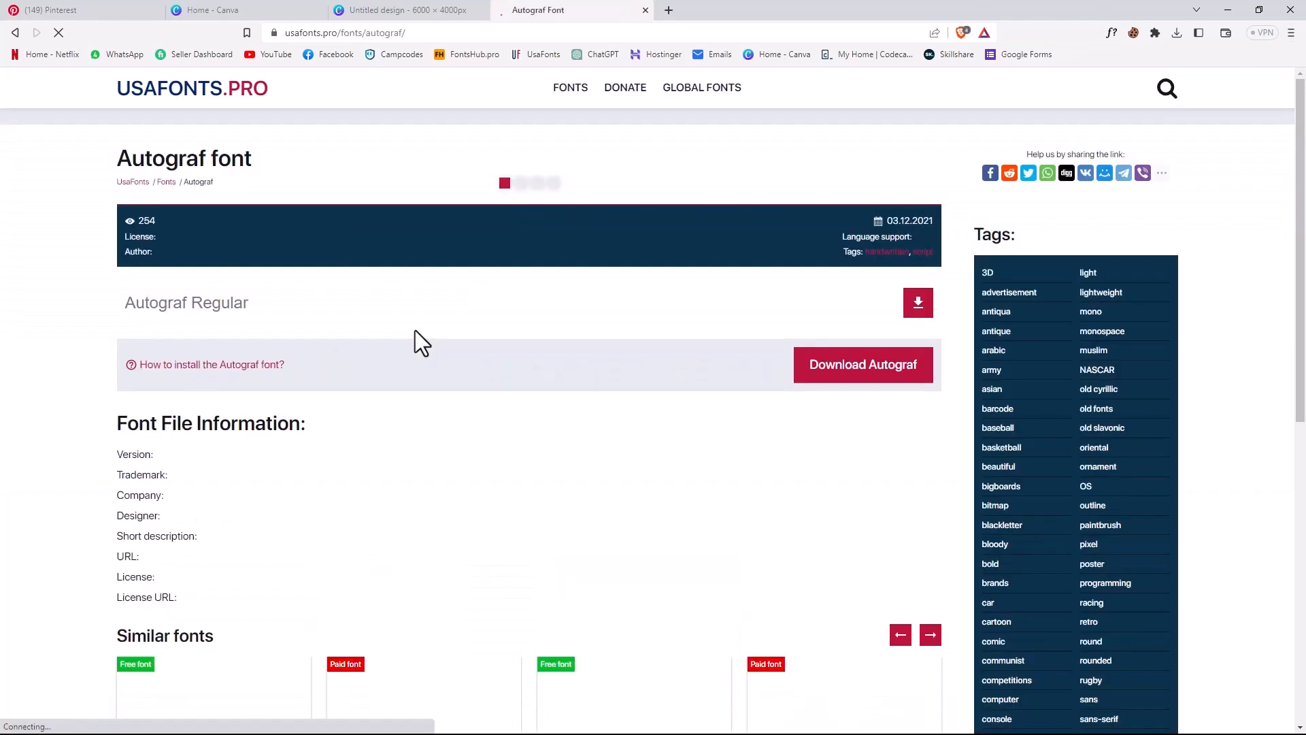
{"action": "scroll", "coordinate": [693, 453], "scroll_direction": "down", "scroll_amount": 3}
{"action": "scroll", "coordinate": [692, 452], "scroll_direction": "up", "scroll_amount": 3}
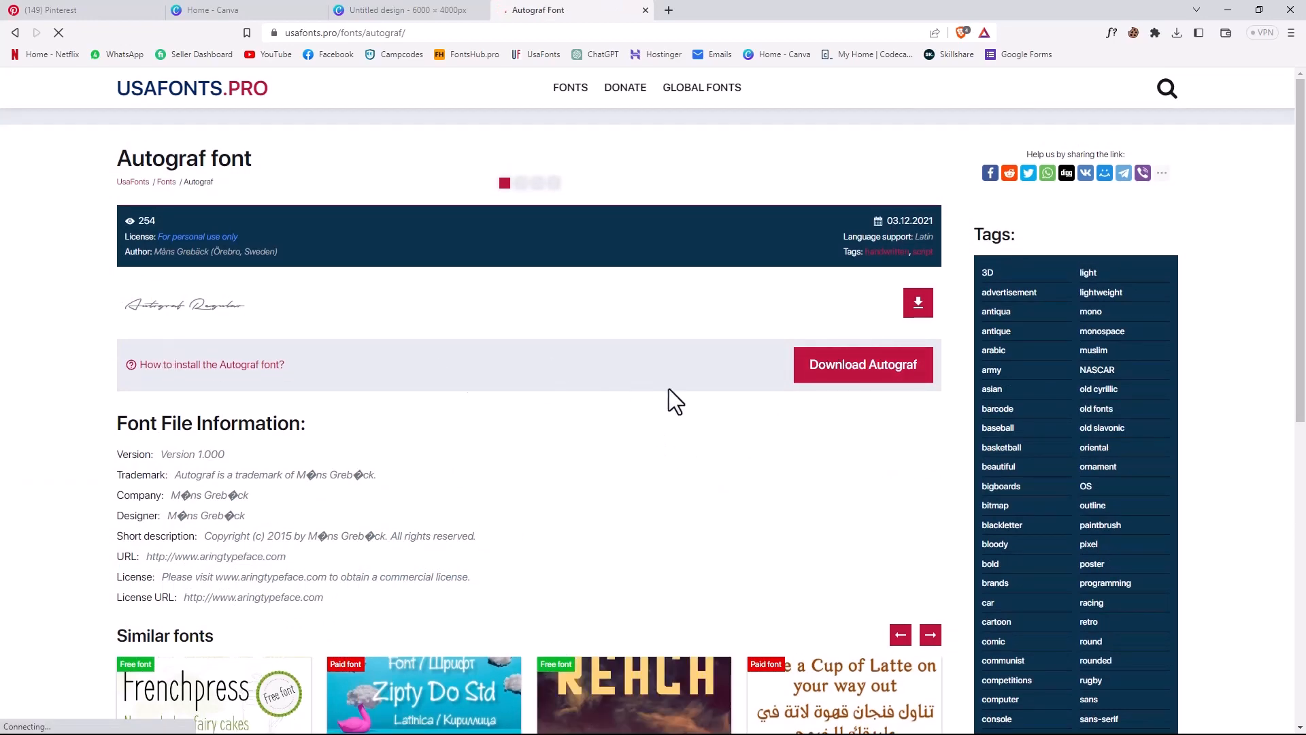
- Open the Autograf font's download page, decline sharing the link and request the whole font archive
{"action": "left_click", "coordinate": [865, 368]}
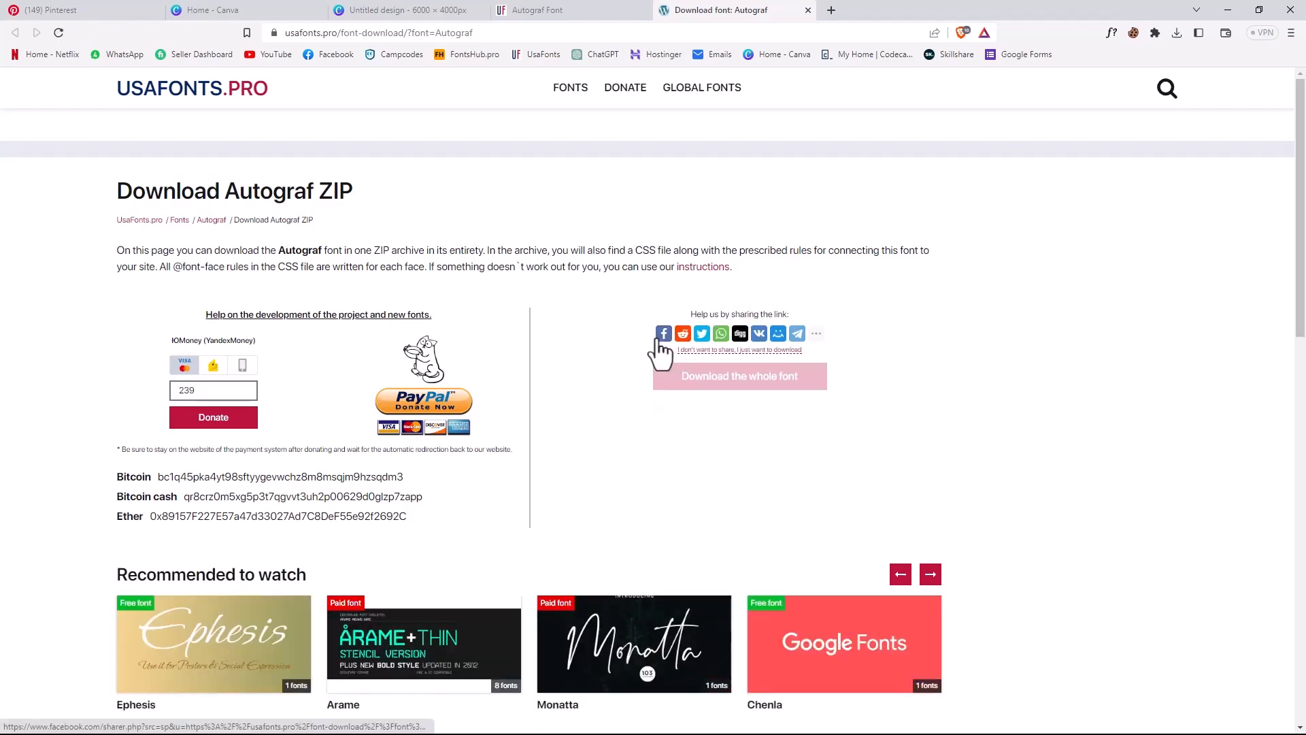
{"action": "left_click", "coordinate": [681, 350]}
{"action": "left_click", "coordinate": [916, 171]}
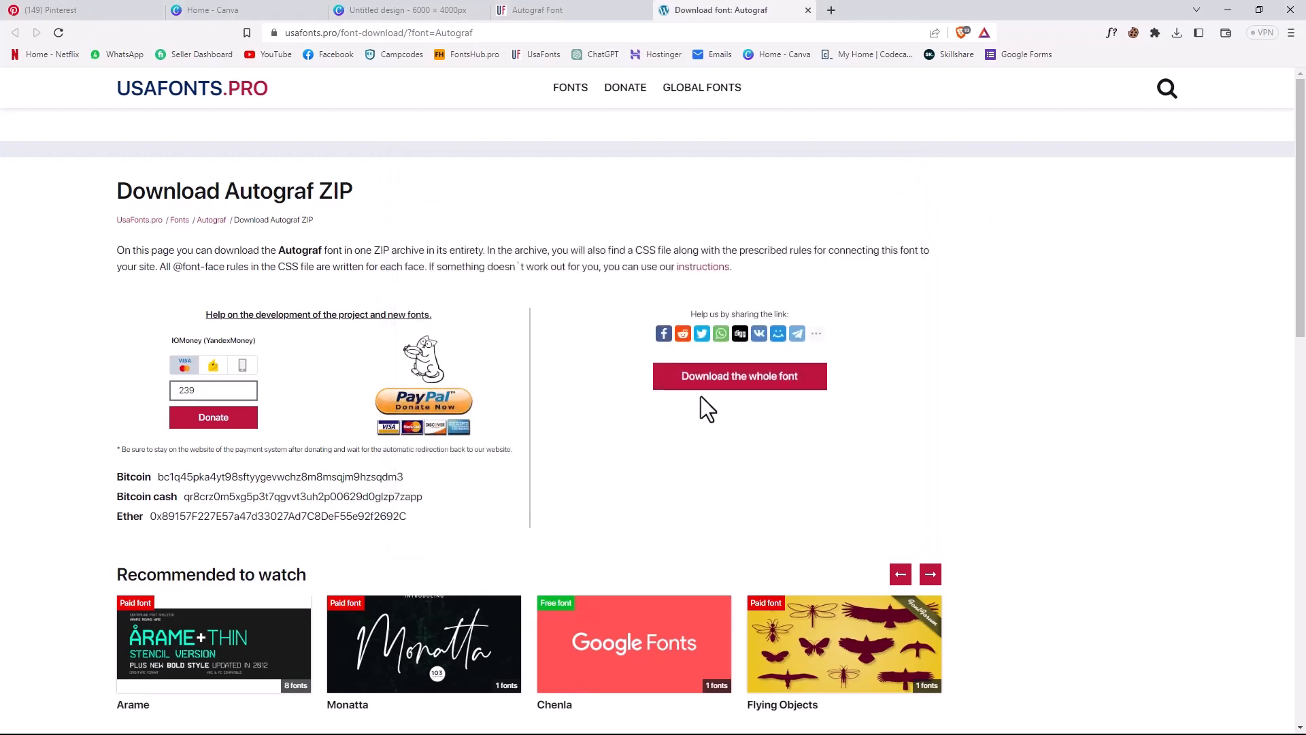
{"action": "left_click", "coordinate": [722, 381]}
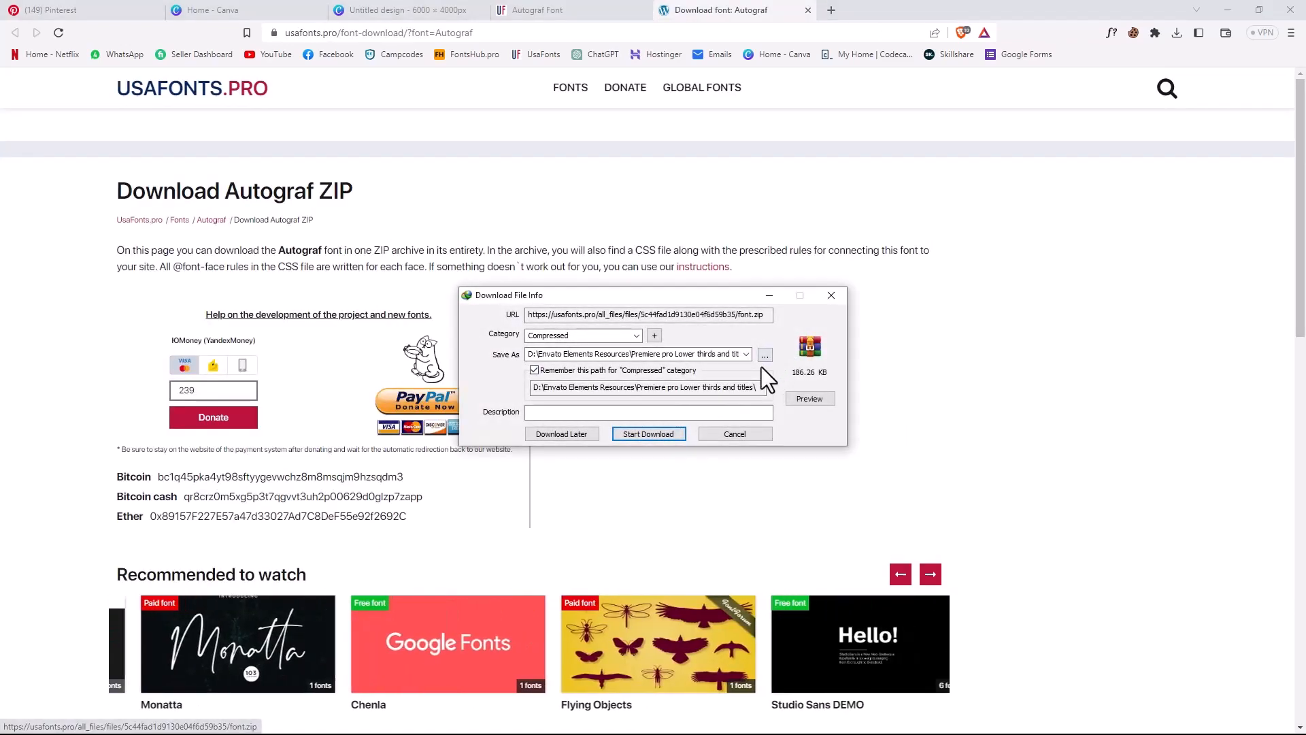
- Set the download location to the Desktop, keep the file name font.zip and start the download
{"action": "left_click", "coordinate": [762, 359]}
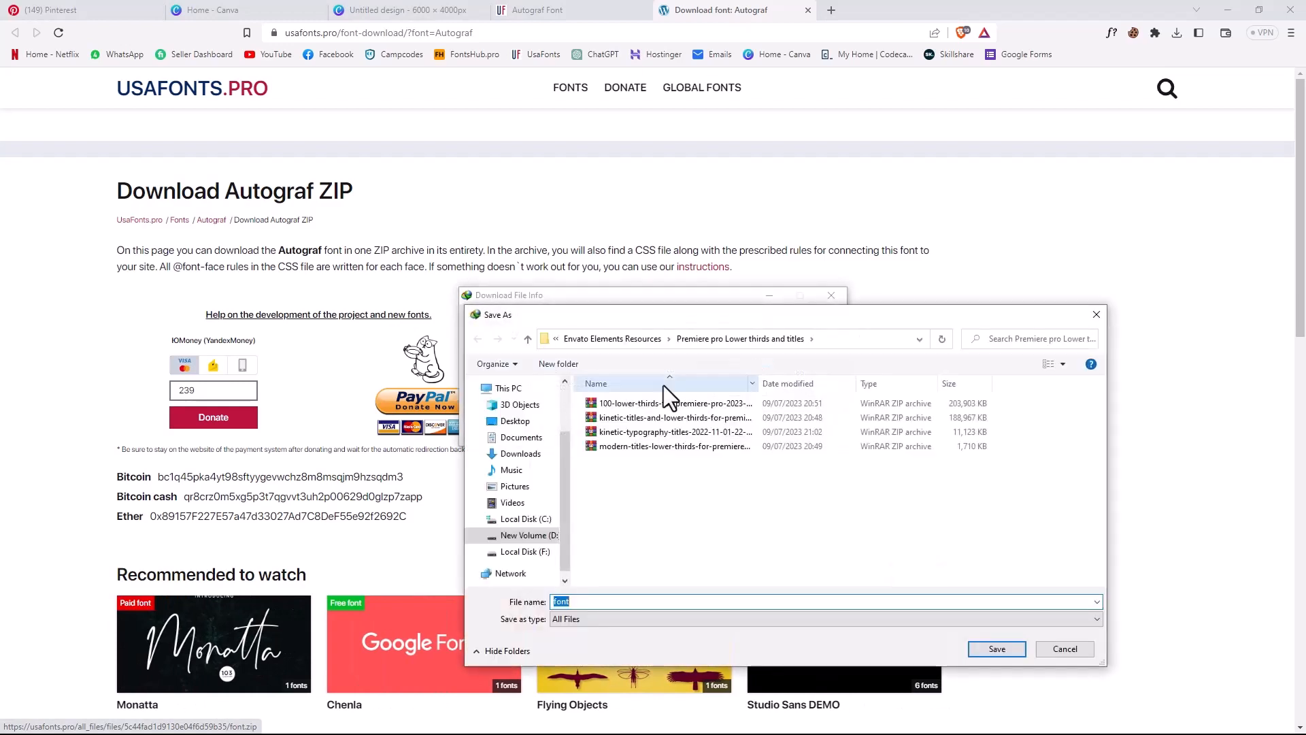
{"action": "left_click", "coordinate": [515, 420]}
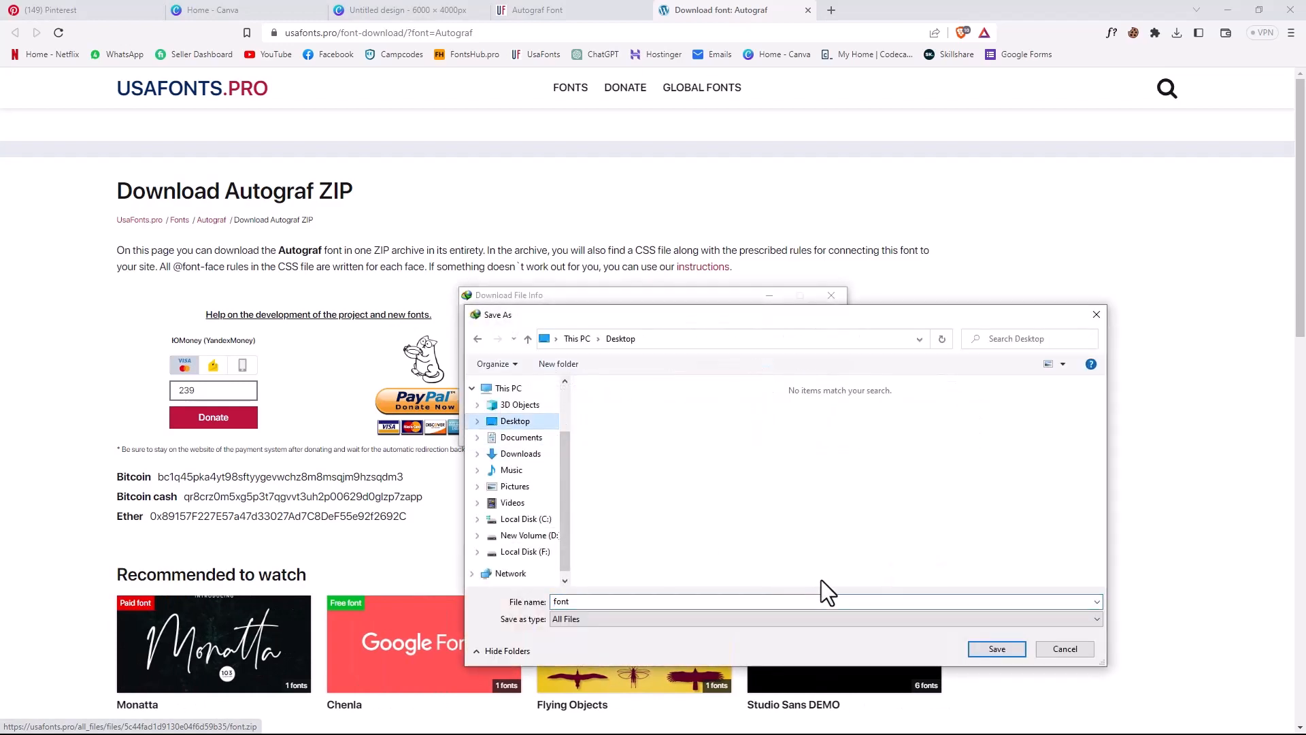
{"action": "left_click", "coordinate": [994, 649]}
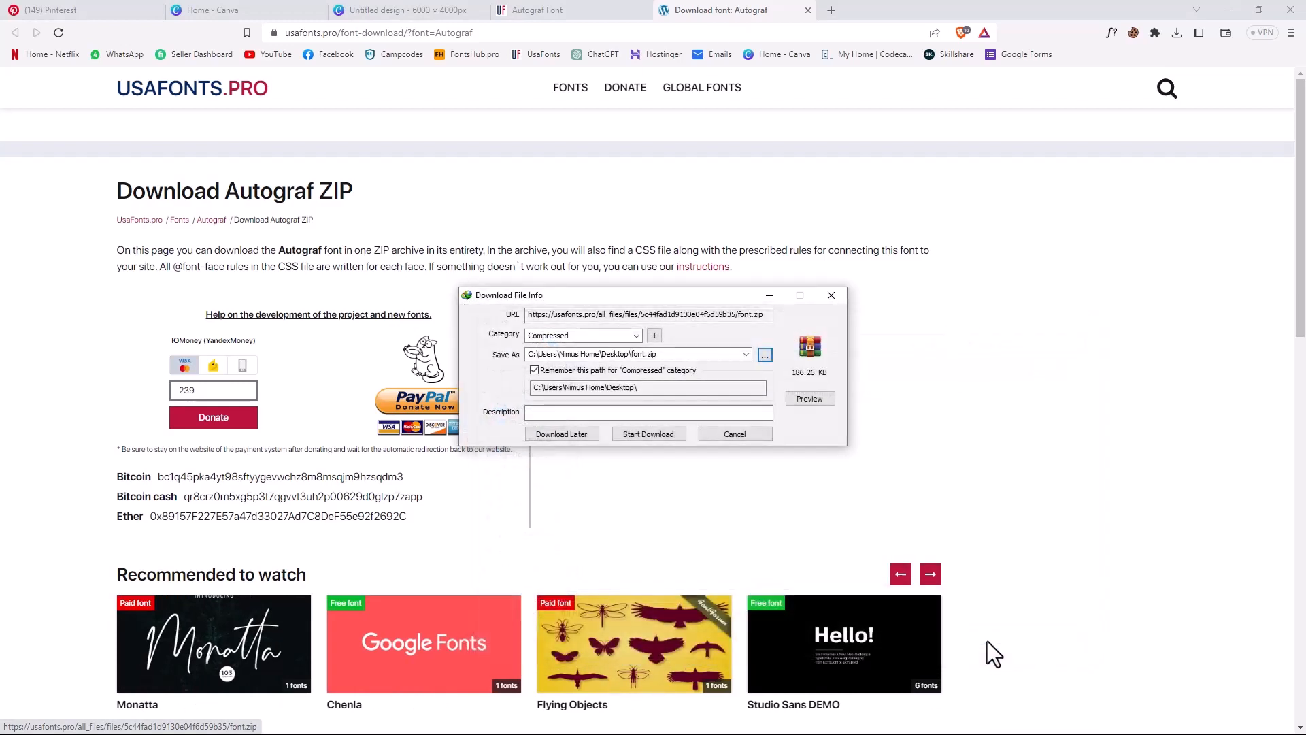
{"action": "left_click", "coordinate": [656, 441]}
{"action": "left_click", "coordinate": [763, 419]}
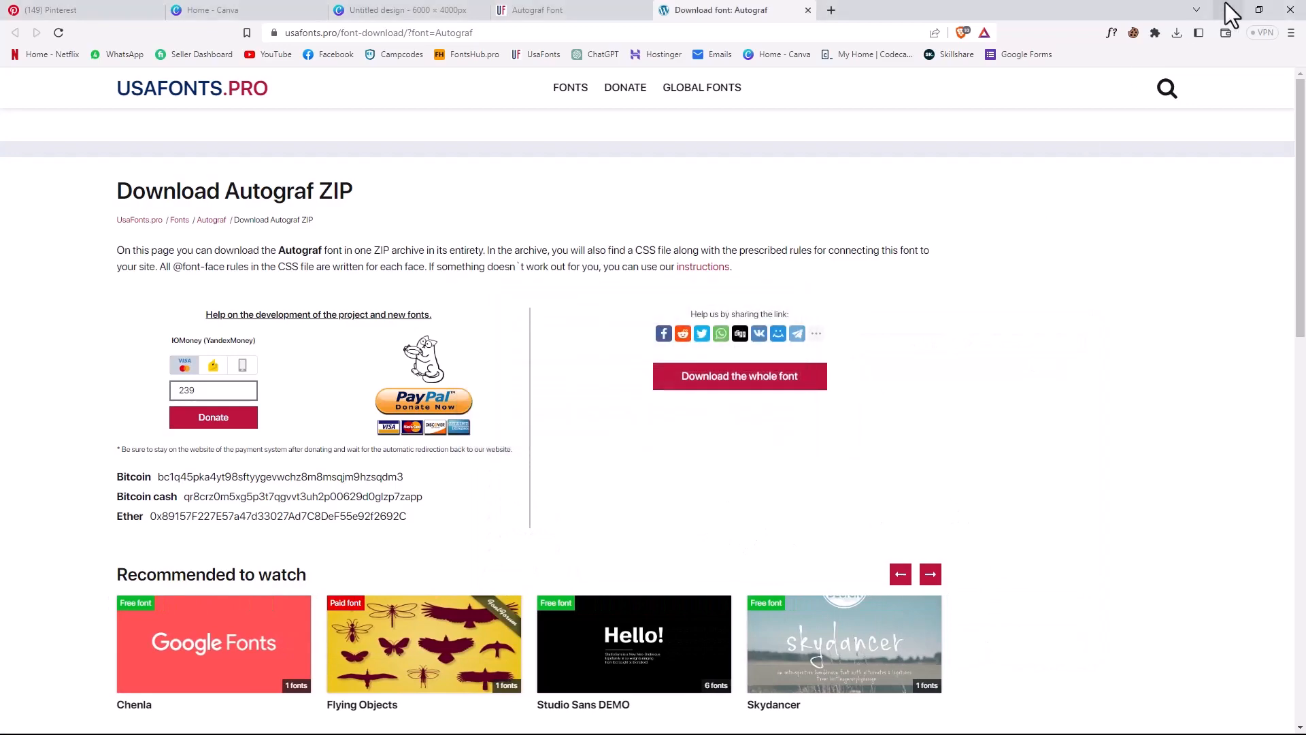
- Minimize the browser, refresh the desktop and extract the font archive into its own "font" folder
{"action": "left_click", "coordinate": [1227, 10]}
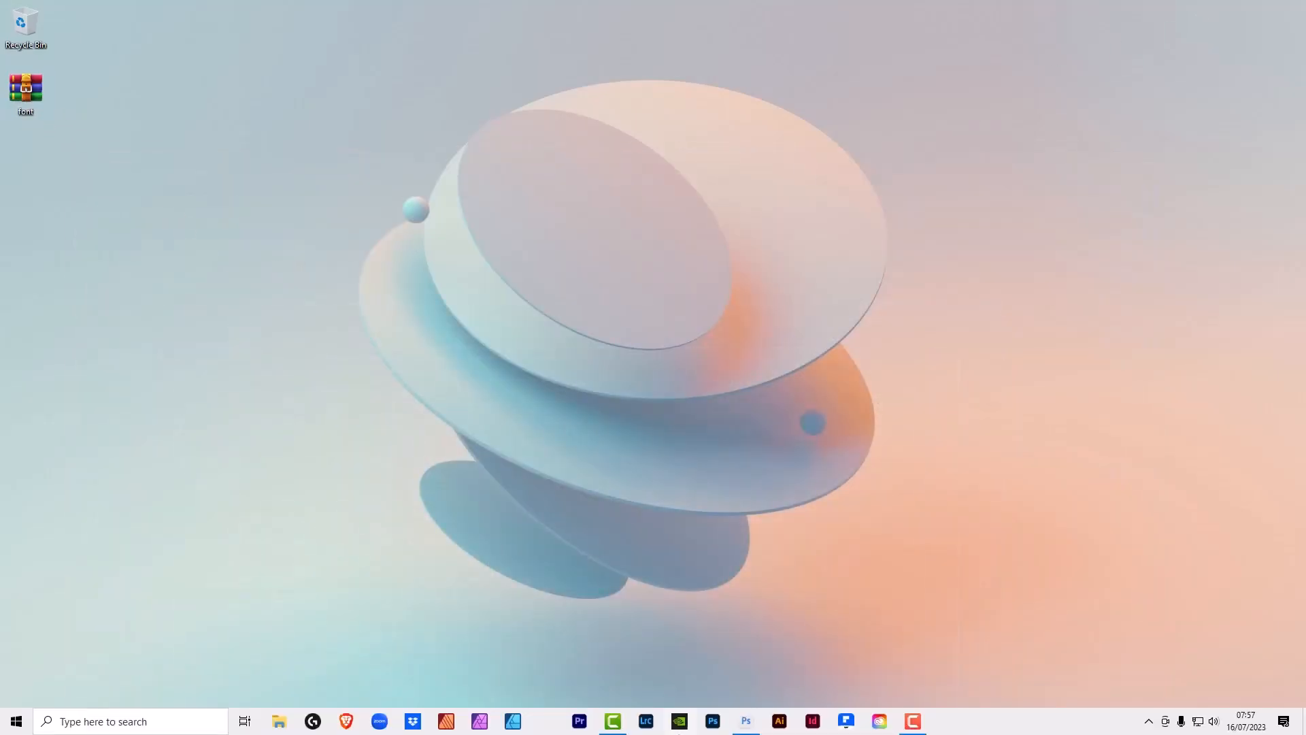
{"action": "right_click", "coordinate": [268, 54]}
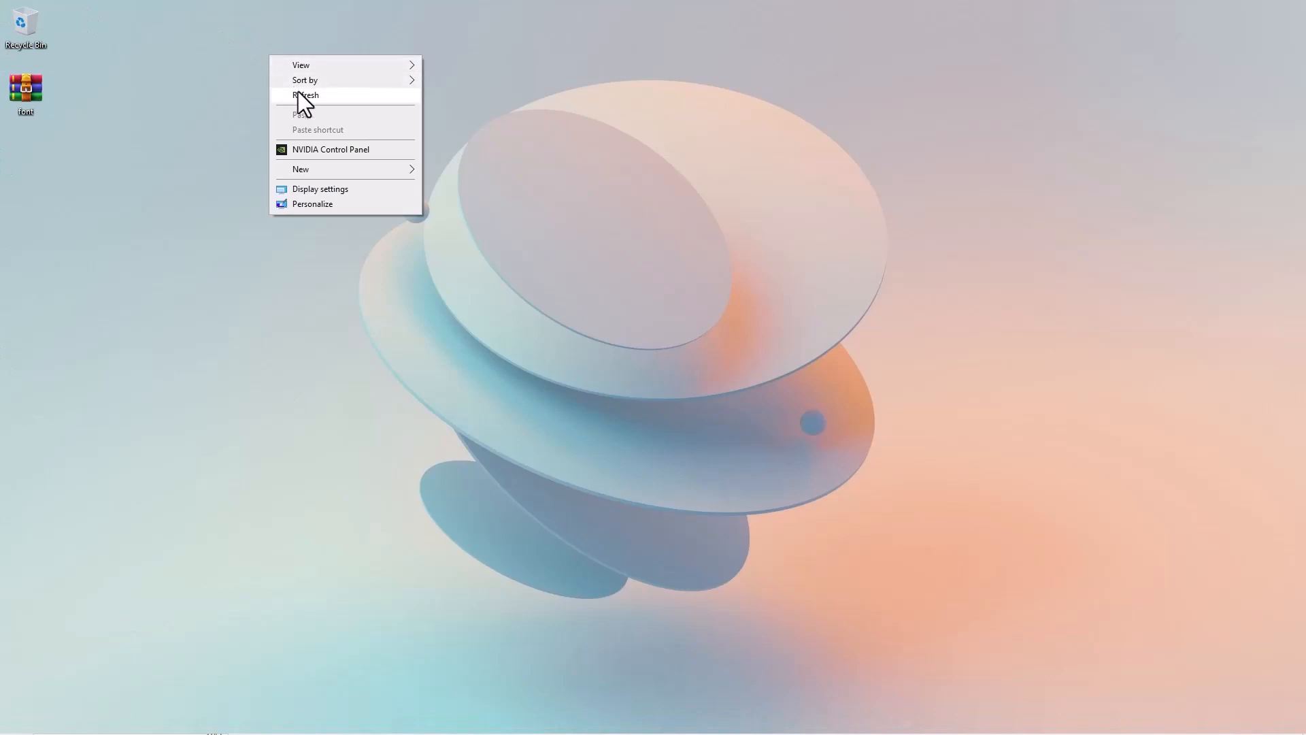
{"action": "left_click", "coordinate": [306, 97]}
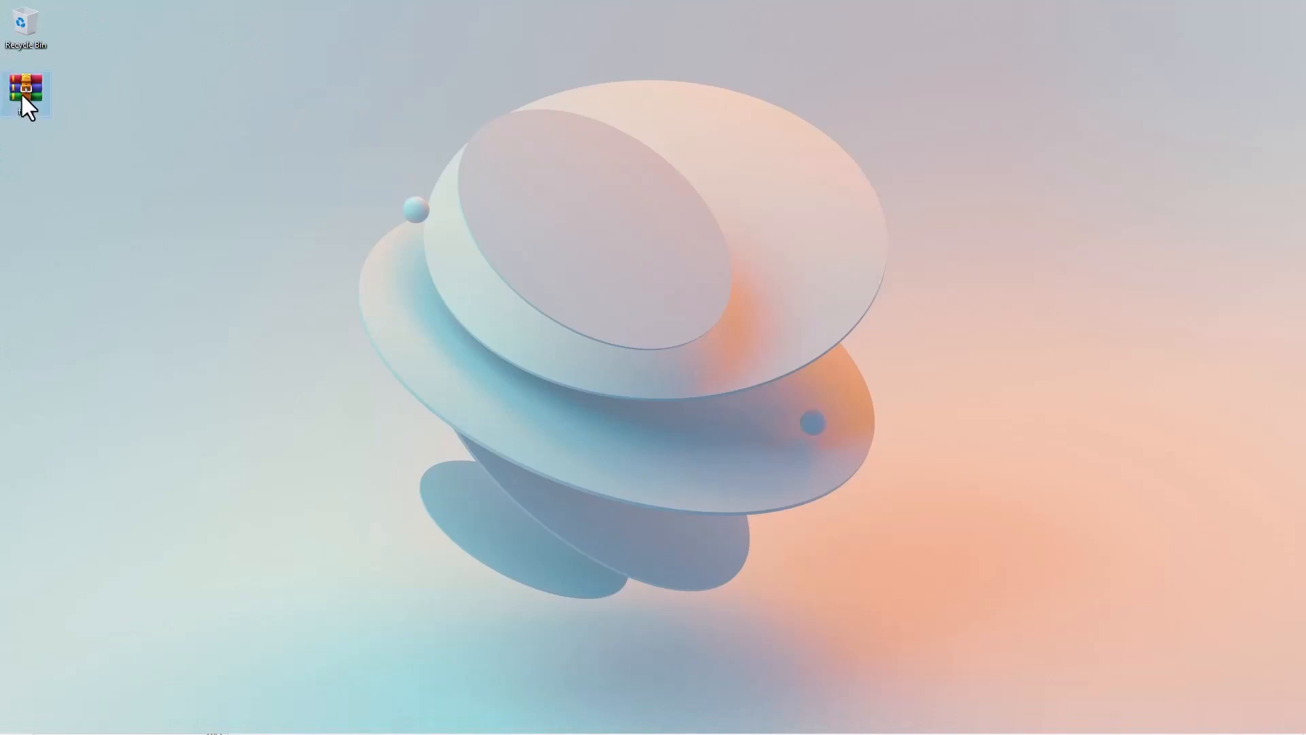
{"action": "right_click", "coordinate": [21, 93]}
{"action": "left_click", "coordinate": [74, 179]}
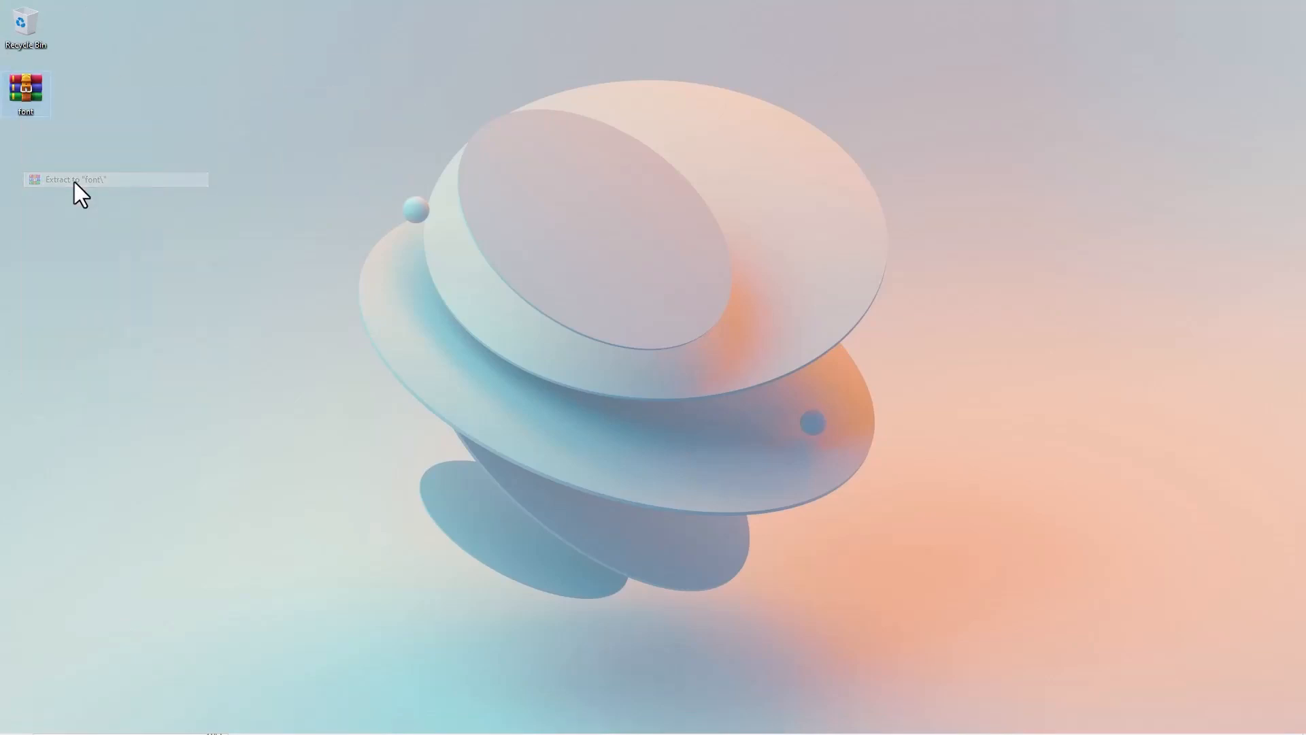
- Separate the font ZIP archive from the extracted folder on the desktop and permanently delete the archive
{"action": "left_click_drag", "start_coordinate": [30, 102], "coordinate": [288, 102]}
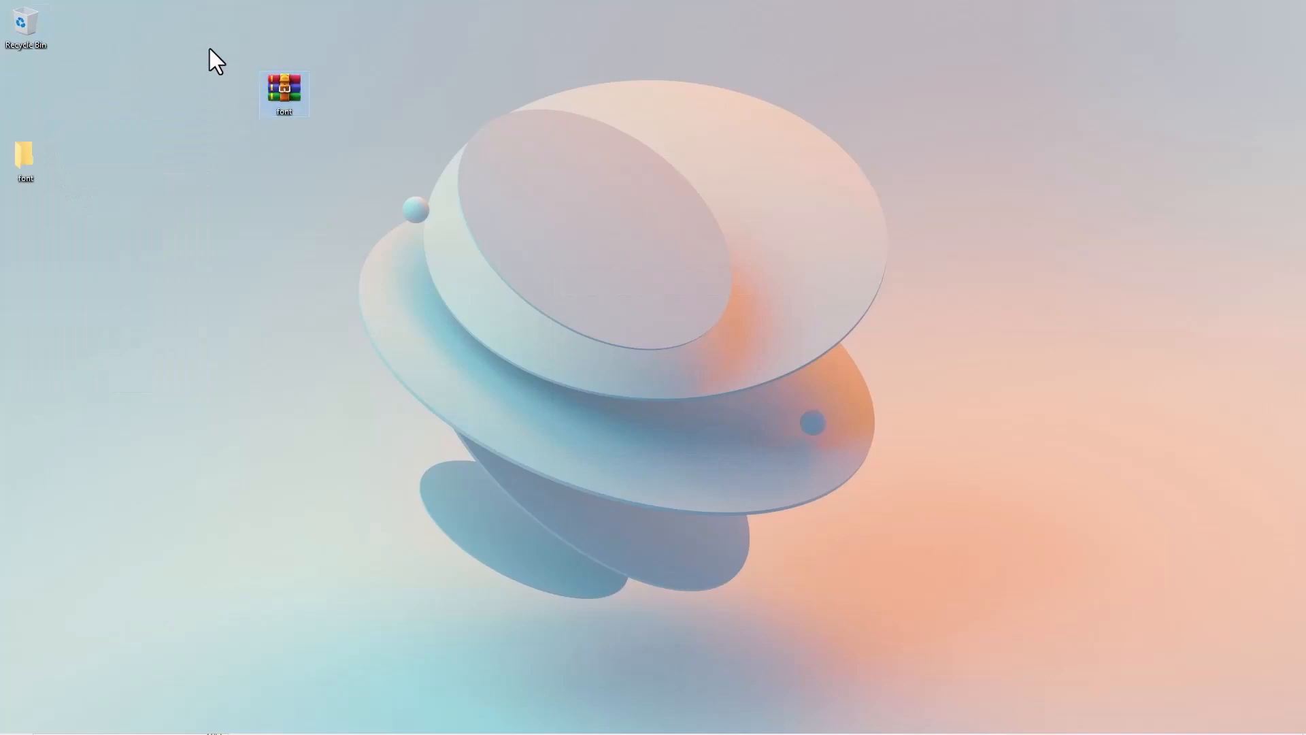
{"action": "key", "text": "shift+Delete"}
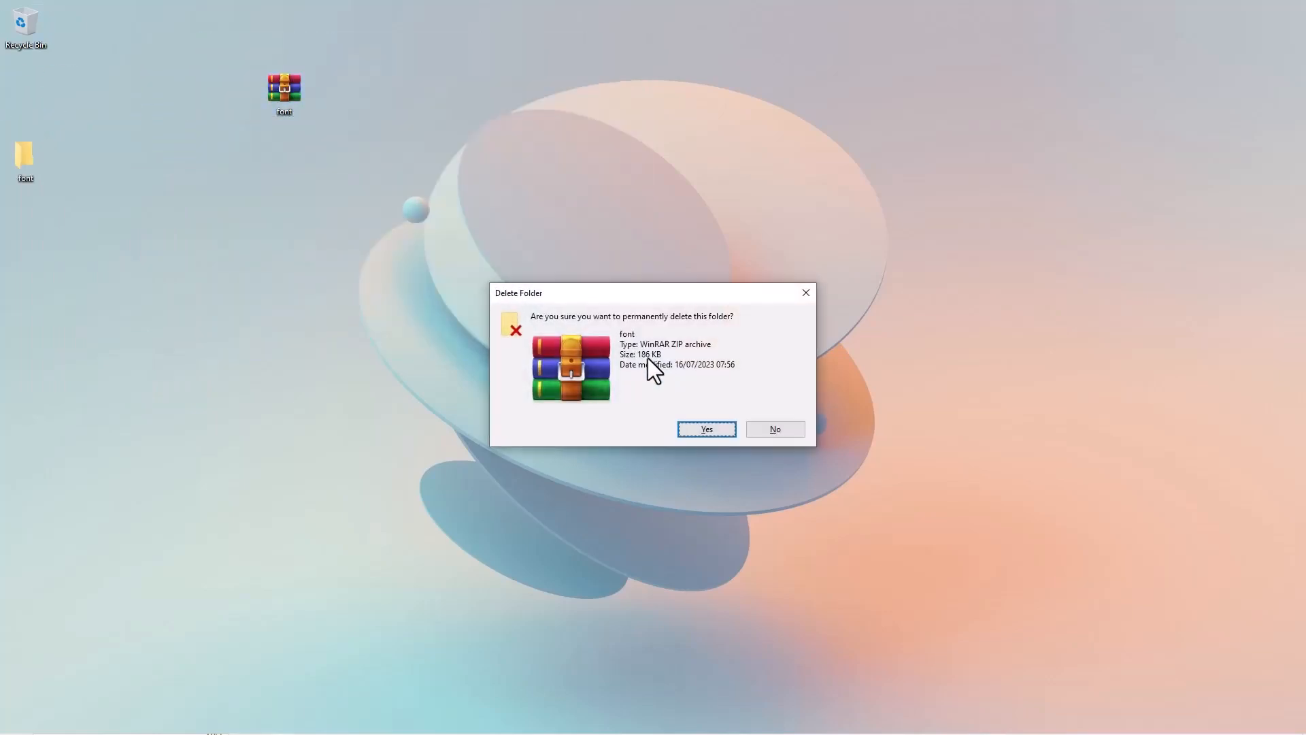
{"action": "left_click", "coordinate": [706, 429]}
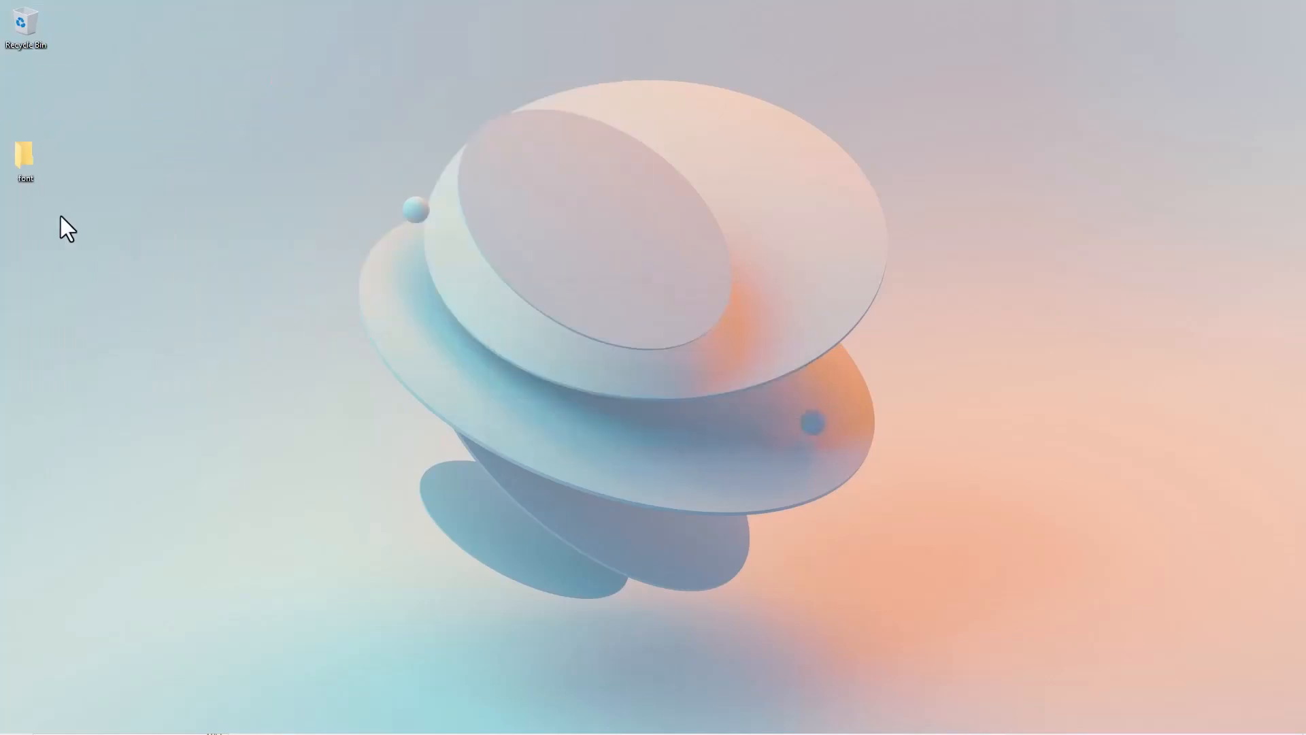
- Open the extracted font folder and permanently delete every file except the AutografPERSONALUSEONLY TrueType font
{"action": "double_click", "coordinate": [27, 156]}
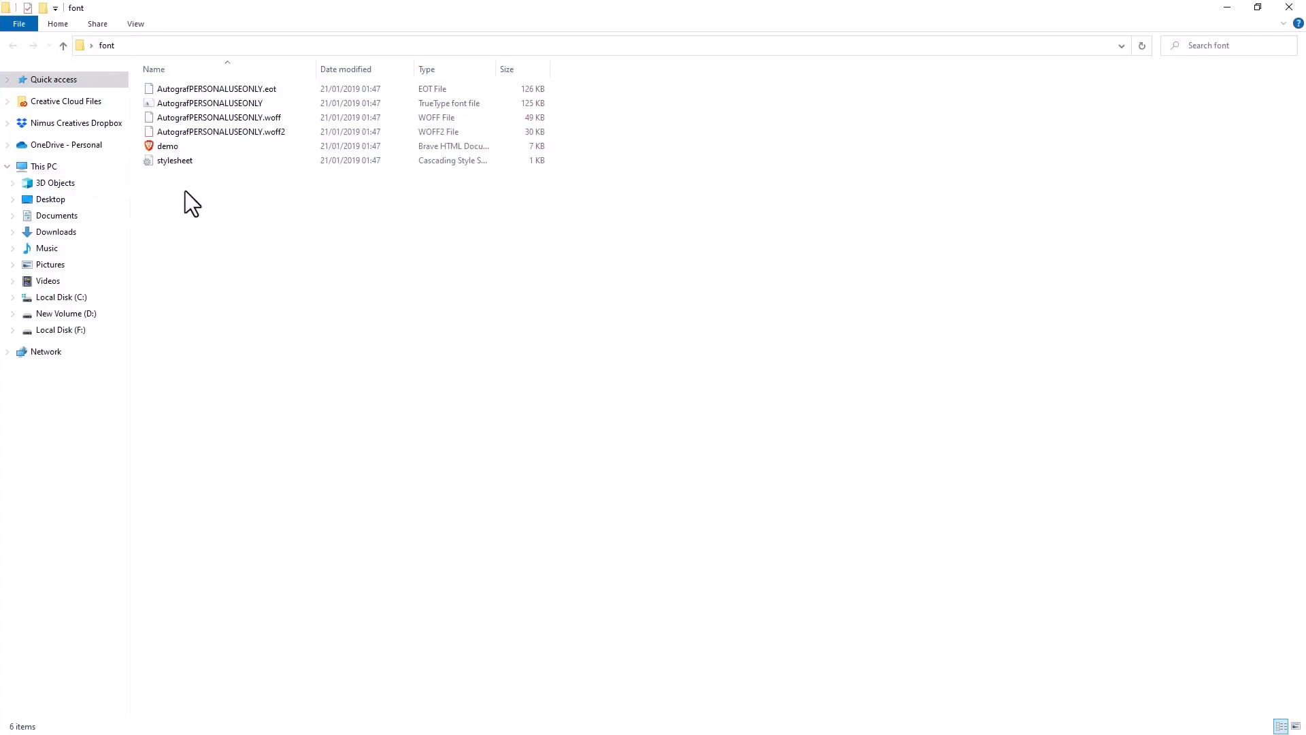
{"action": "left_click_drag", "start_coordinate": [185, 191], "coordinate": [225, 72]}
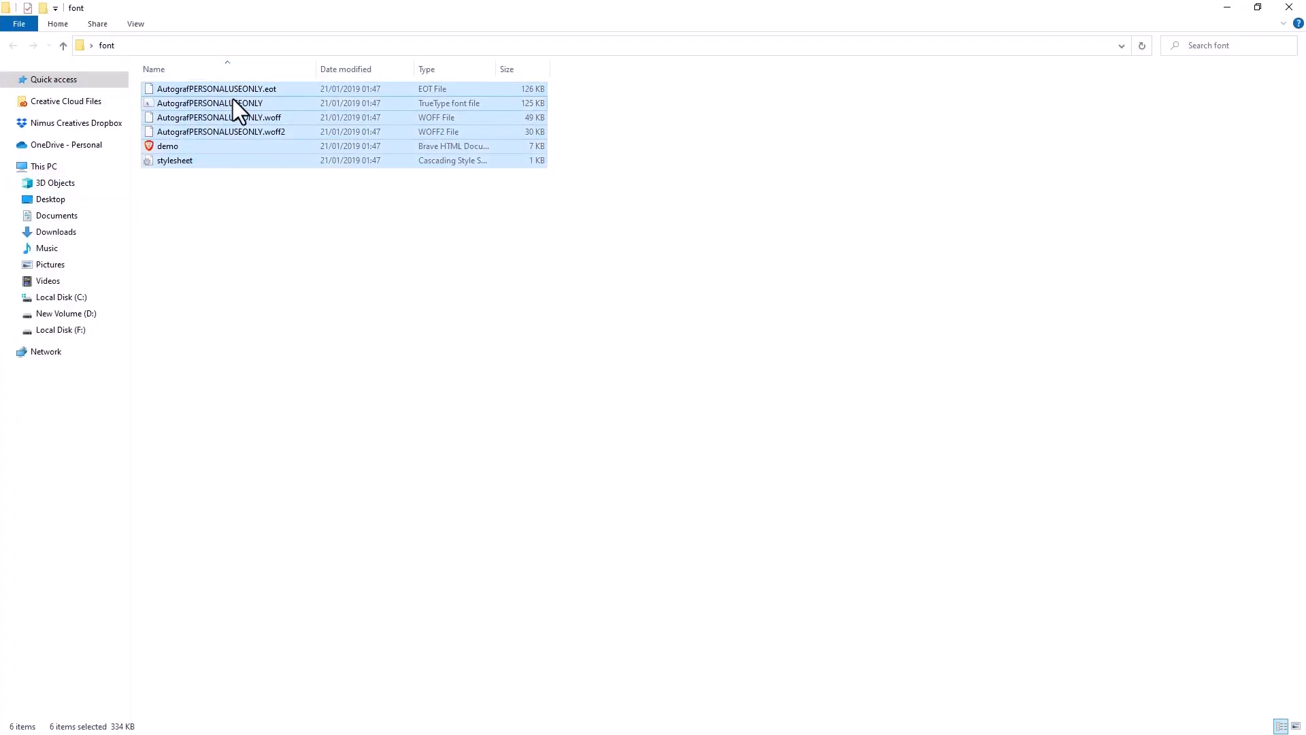
{"action": "left_click", "coordinate": [232, 100], "text": "ctrl"}
{"action": "key", "text": "shift+Delete"}
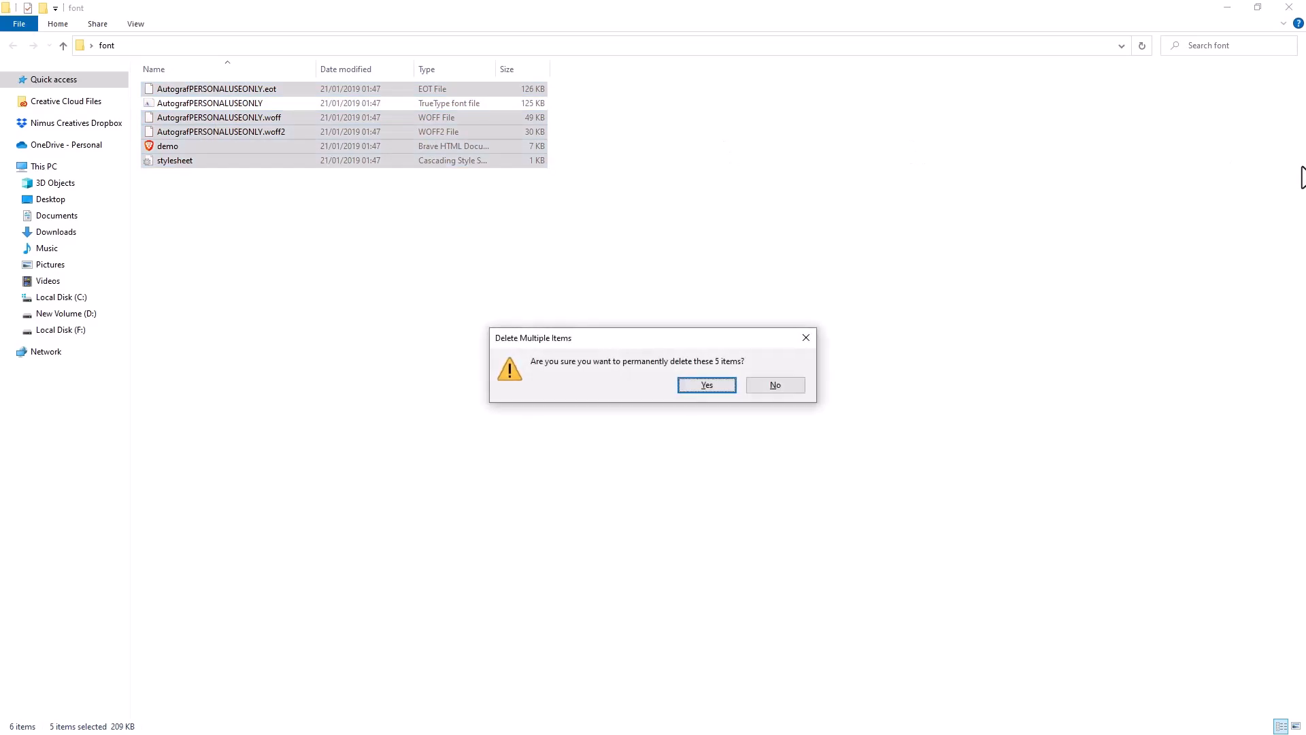
{"action": "left_click", "coordinate": [714, 381]}
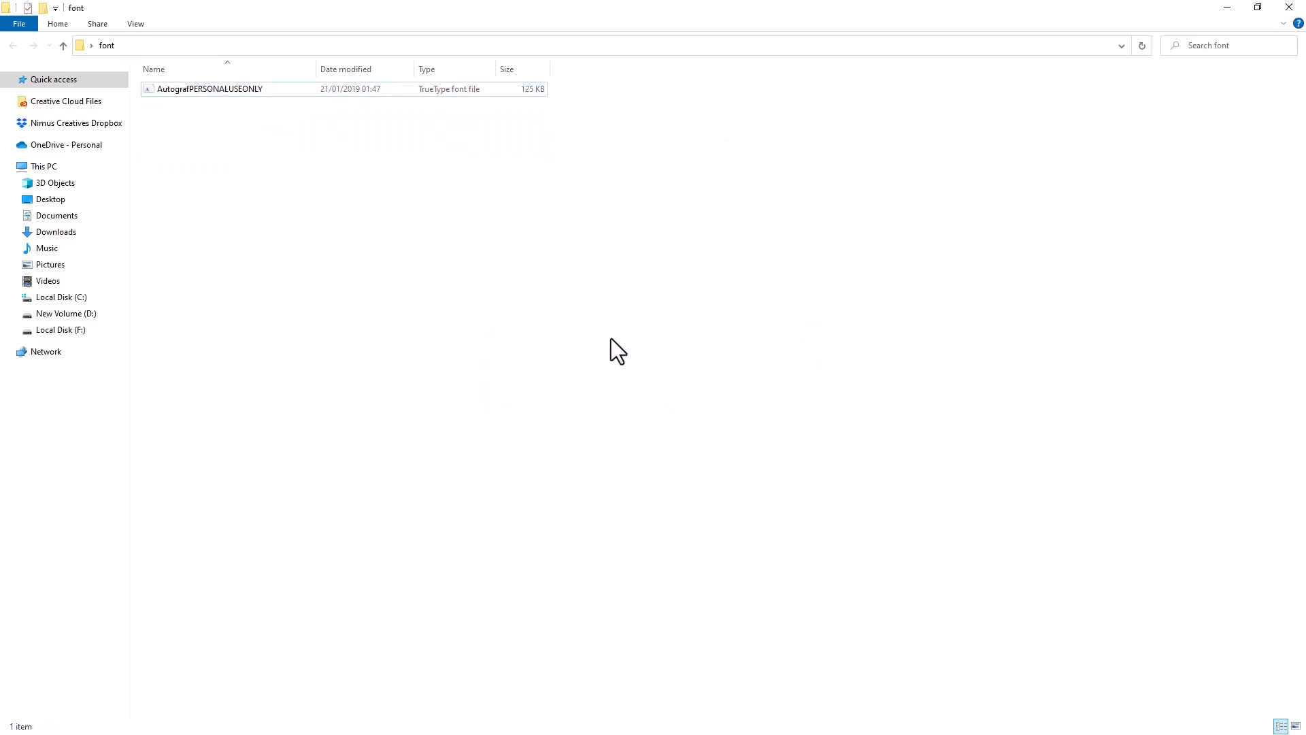
- Install the AutografPERSONALUSEONLY font, then close its preview and the font folder
{"action": "double_click", "coordinate": [227, 93]}
{"action": "left_click", "coordinate": [190, 163]}
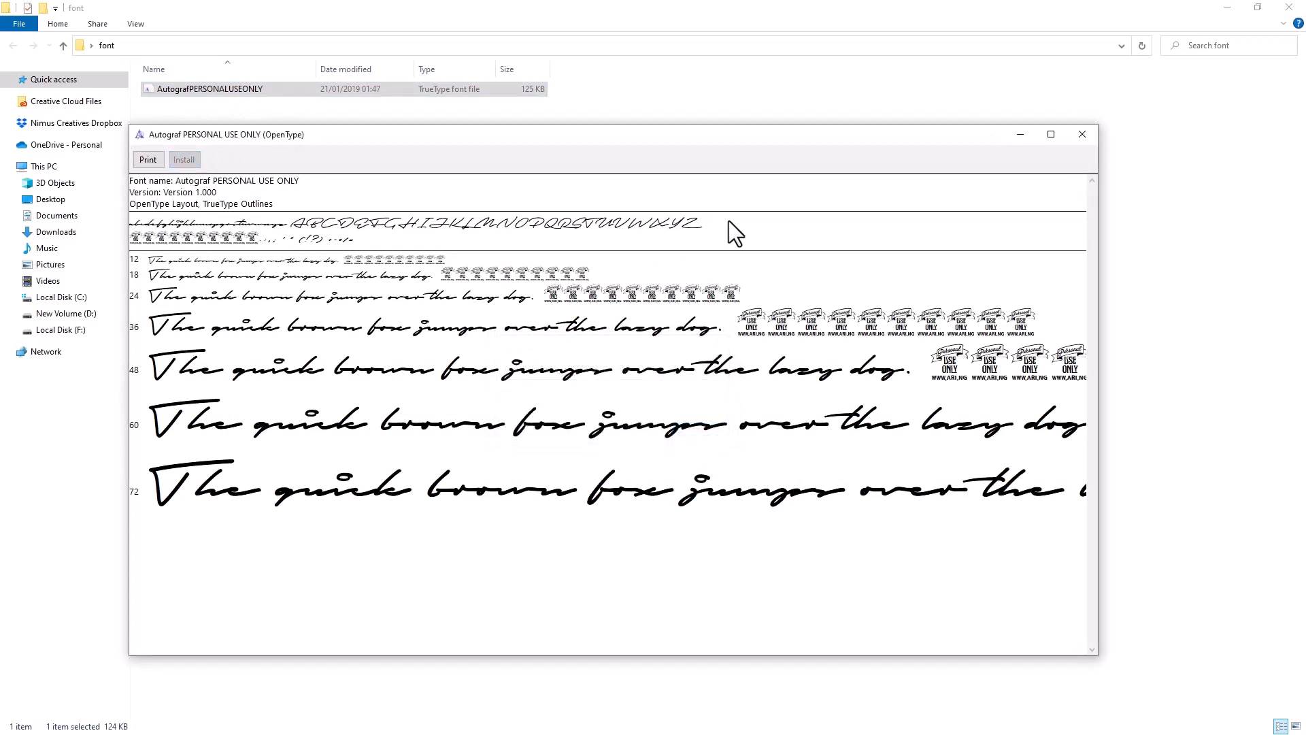
{"action": "left_click", "coordinate": [1081, 135]}
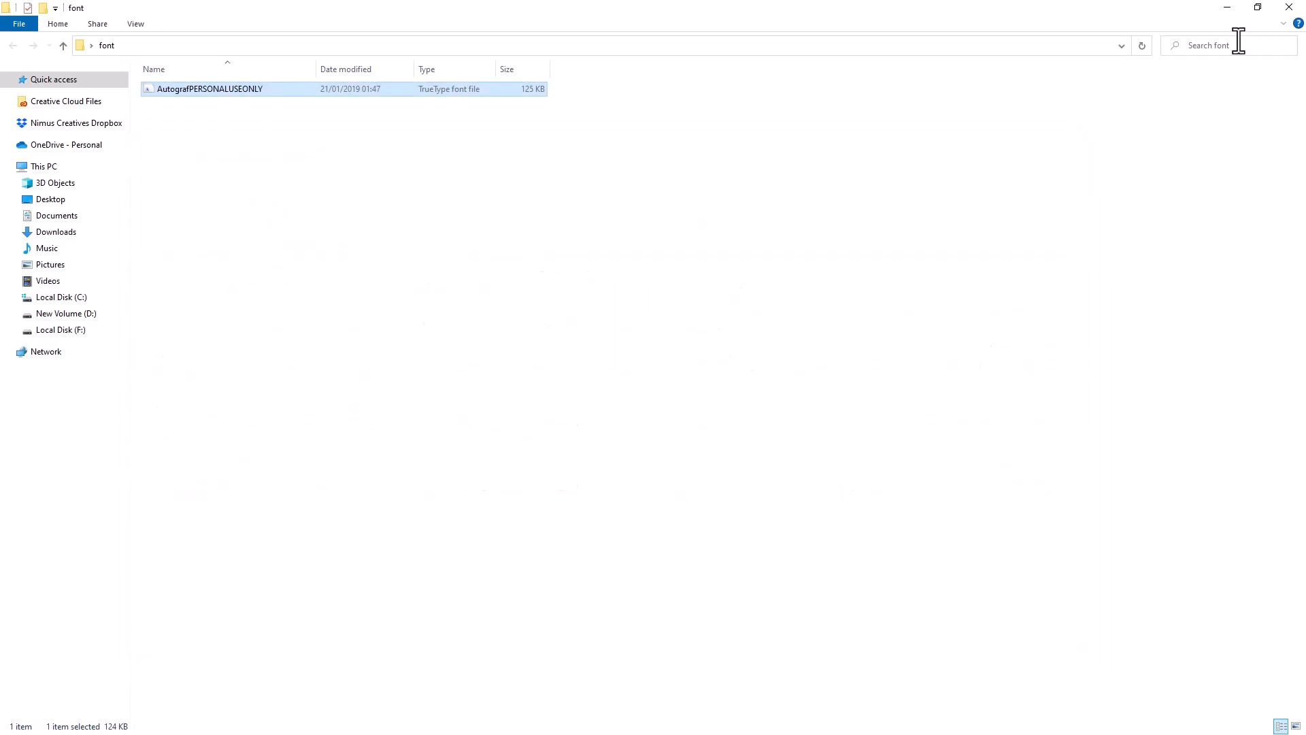
{"action": "left_click", "coordinate": [1289, 8]}
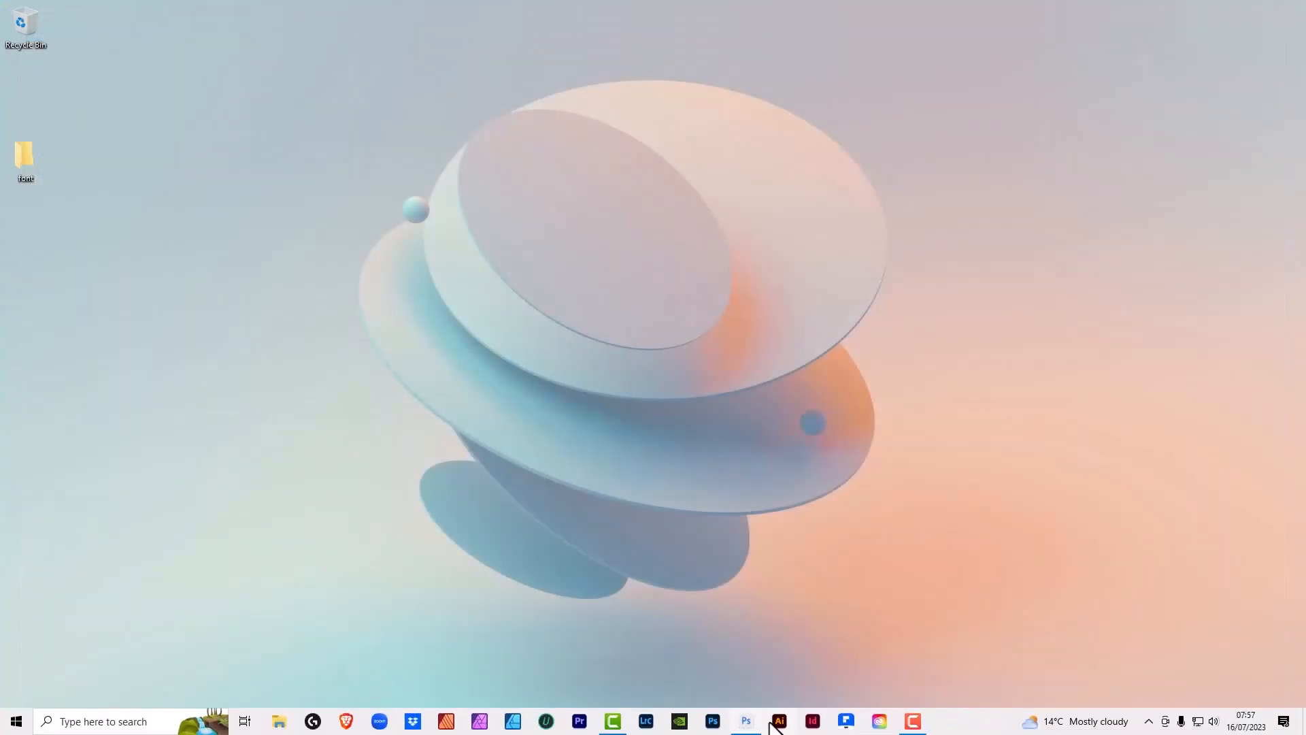
- Switch back to Photoshop and set the "Service" text's font to Autograf PERSONAL USE ONLY Regular
{"action": "left_click", "coordinate": [748, 726]}
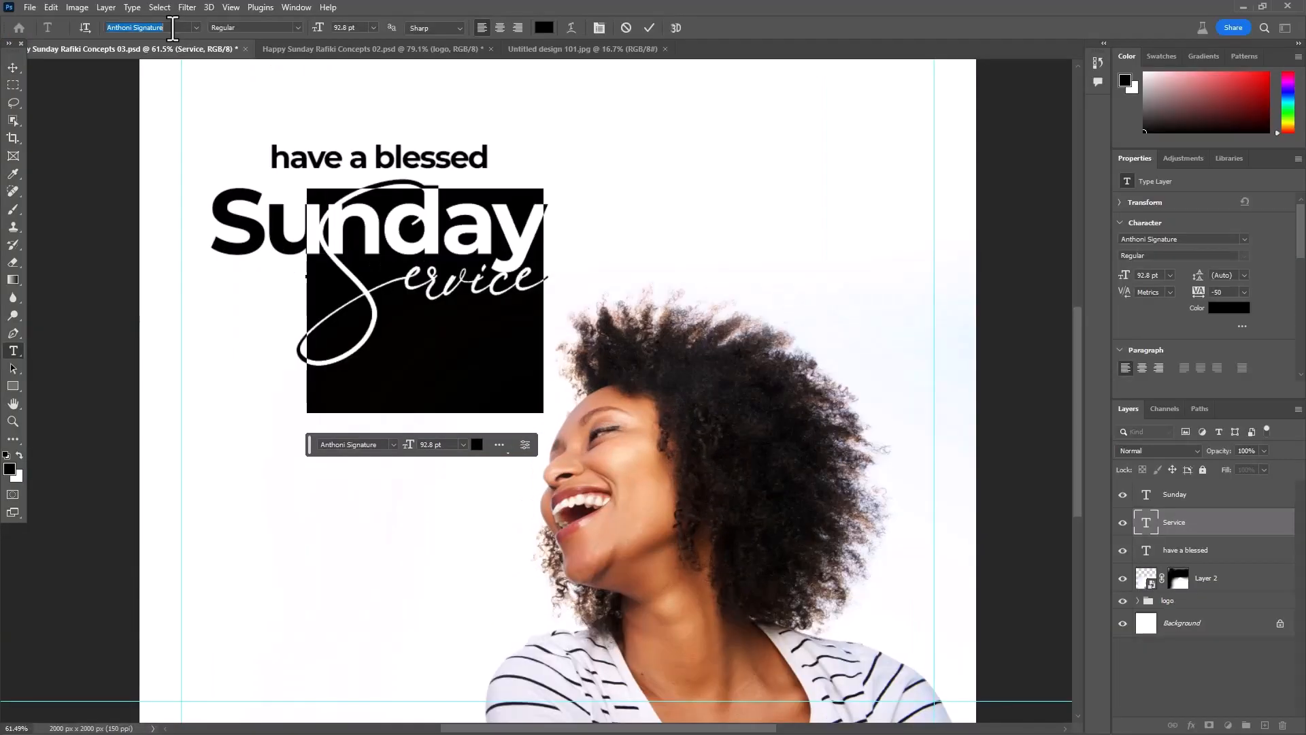
{"action": "type", "text": "AUT"}
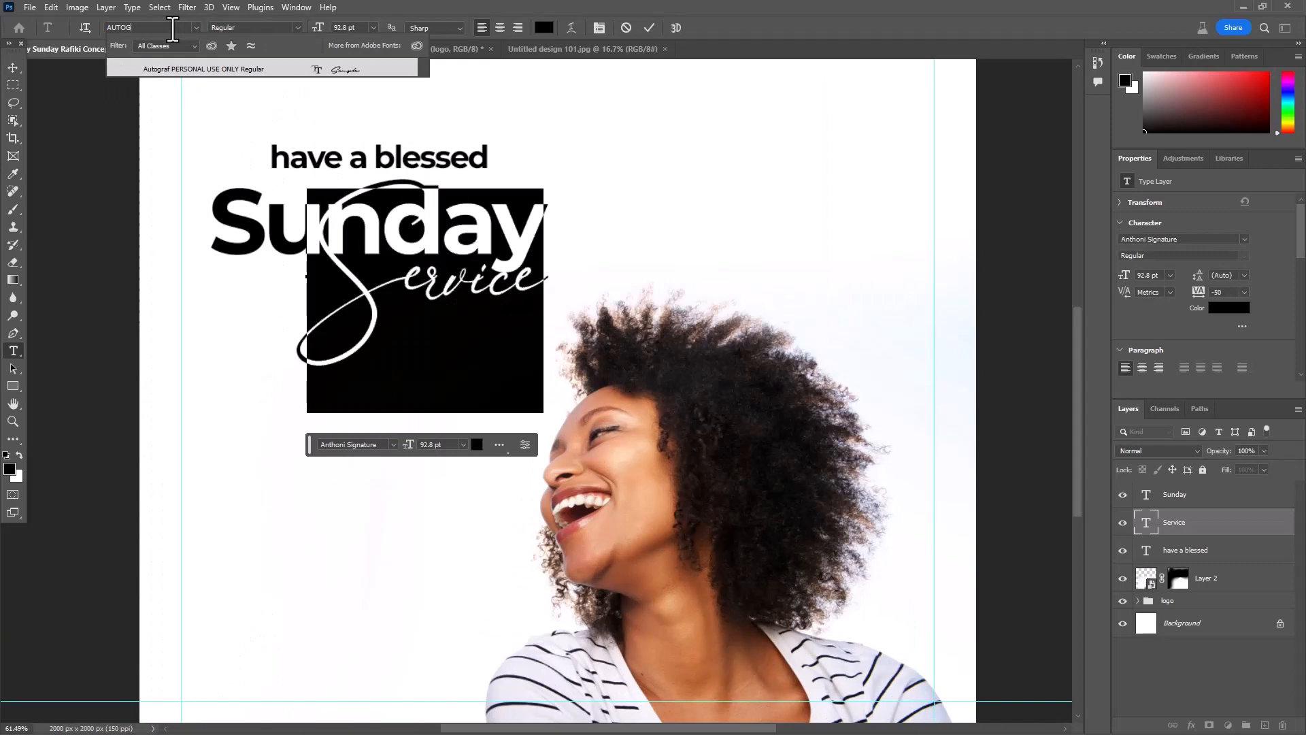
{"action": "type", "text": "OG"}
{"action": "left_click", "coordinate": [193, 70]}
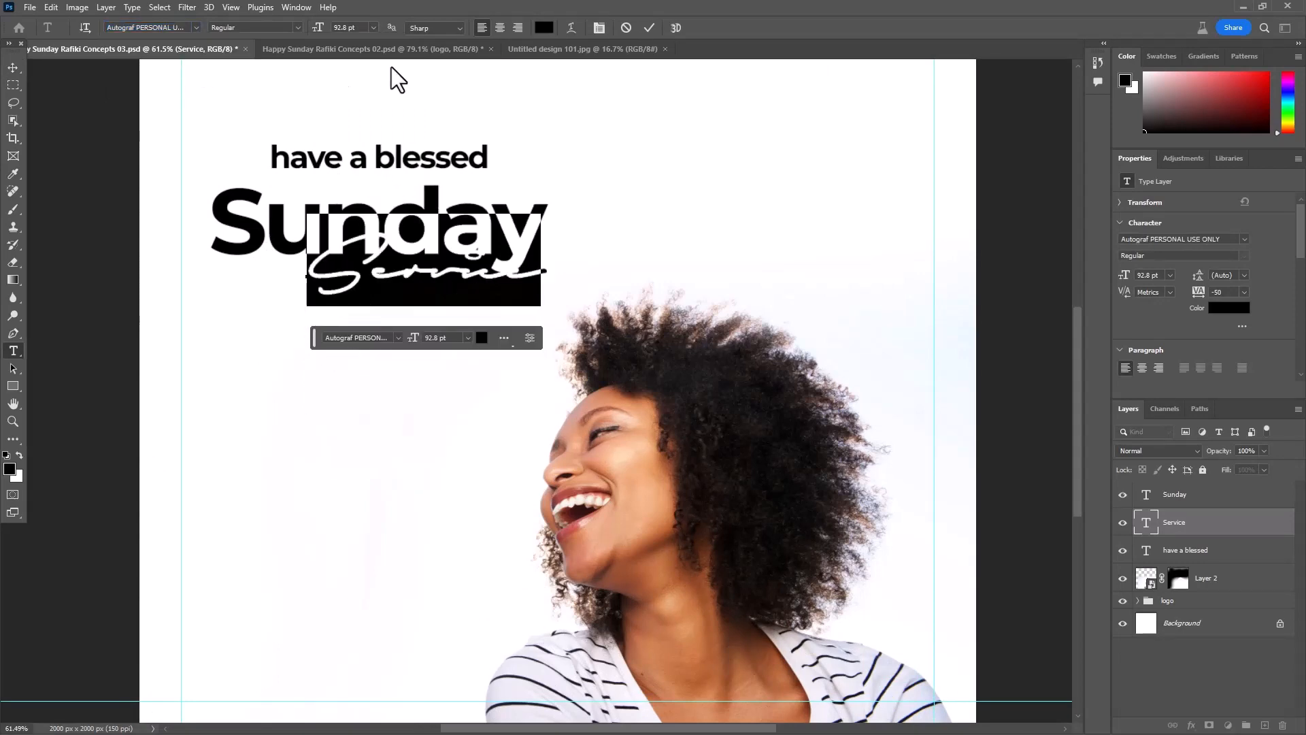
{"action": "left_click", "coordinate": [650, 29]}
- Move the "Service" text directly below "Sunday" and set its tracking to 0
{"action": "key", "text": "v"}
{"action": "scroll", "coordinate": [359, 291], "scroll_direction": "up", "scroll_amount": 2}
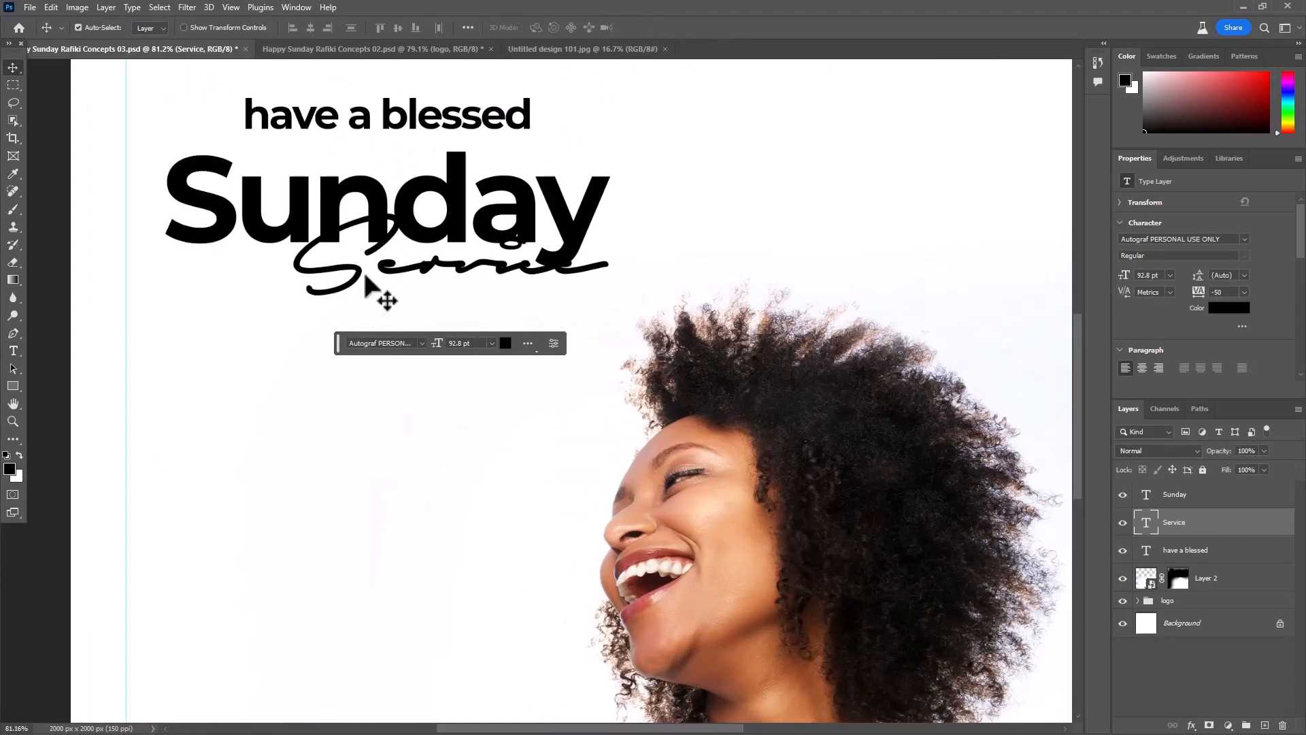
{"action": "left_click_drag", "start_coordinate": [379, 297], "coordinate": [304, 329]}
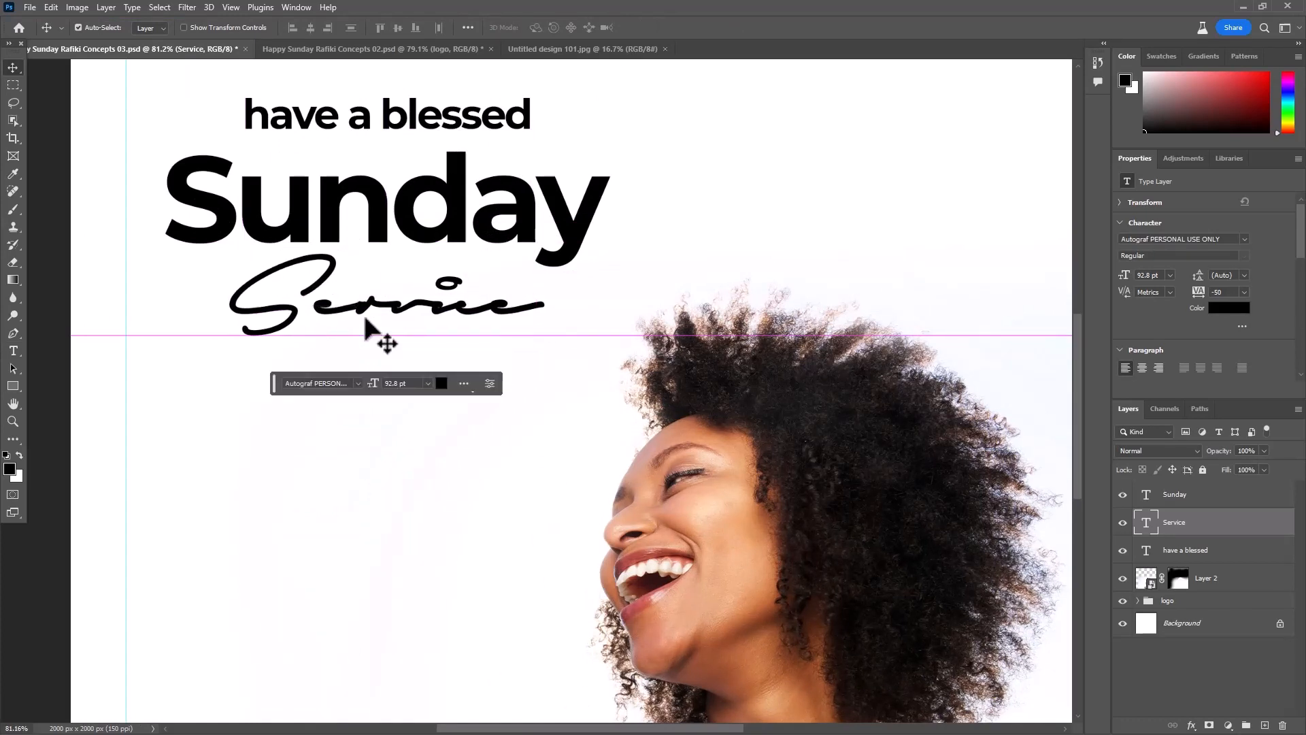
{"action": "left_click", "coordinate": [1244, 292]}
{"action": "left_click", "coordinate": [1228, 374]}
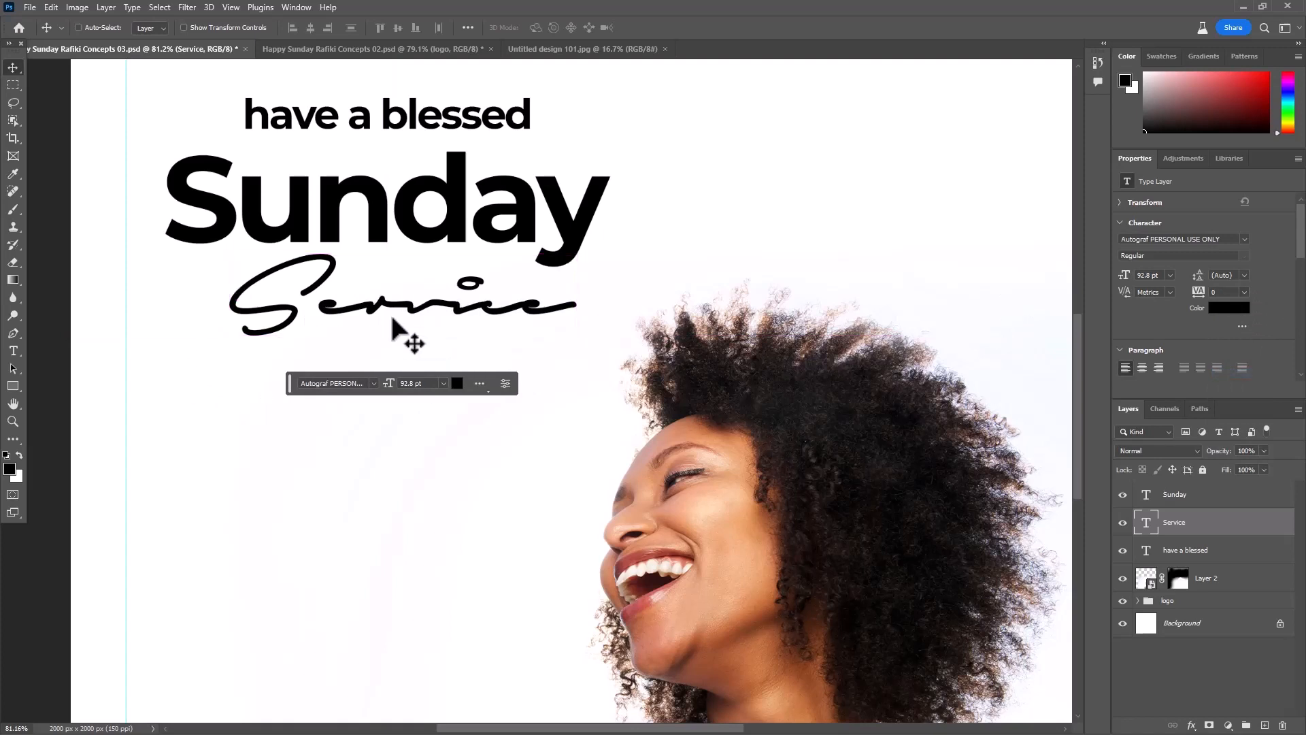
- Scale the "Service" text proportionally to about 81% of its size
{"action": "key", "text": "ctrl+t"}
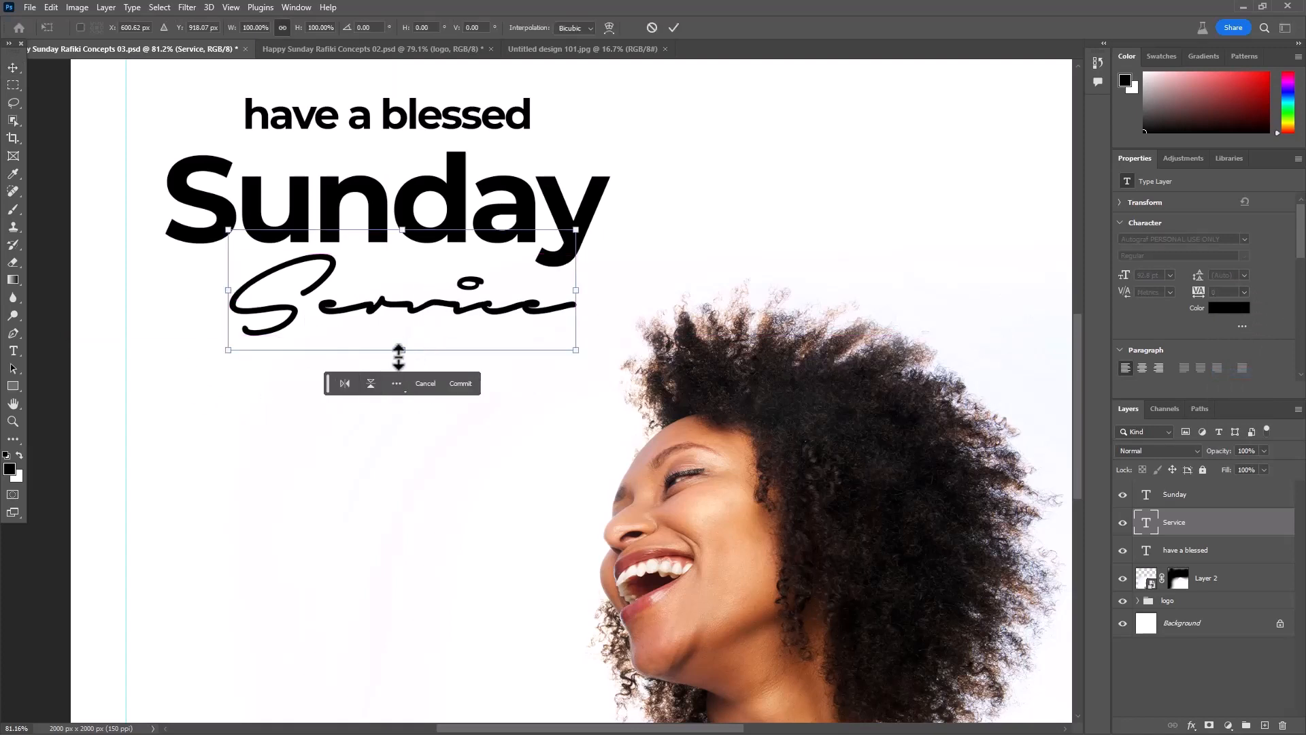
{"action": "left_click_drag", "start_coordinate": [402, 349], "coordinate": [420, 313]}
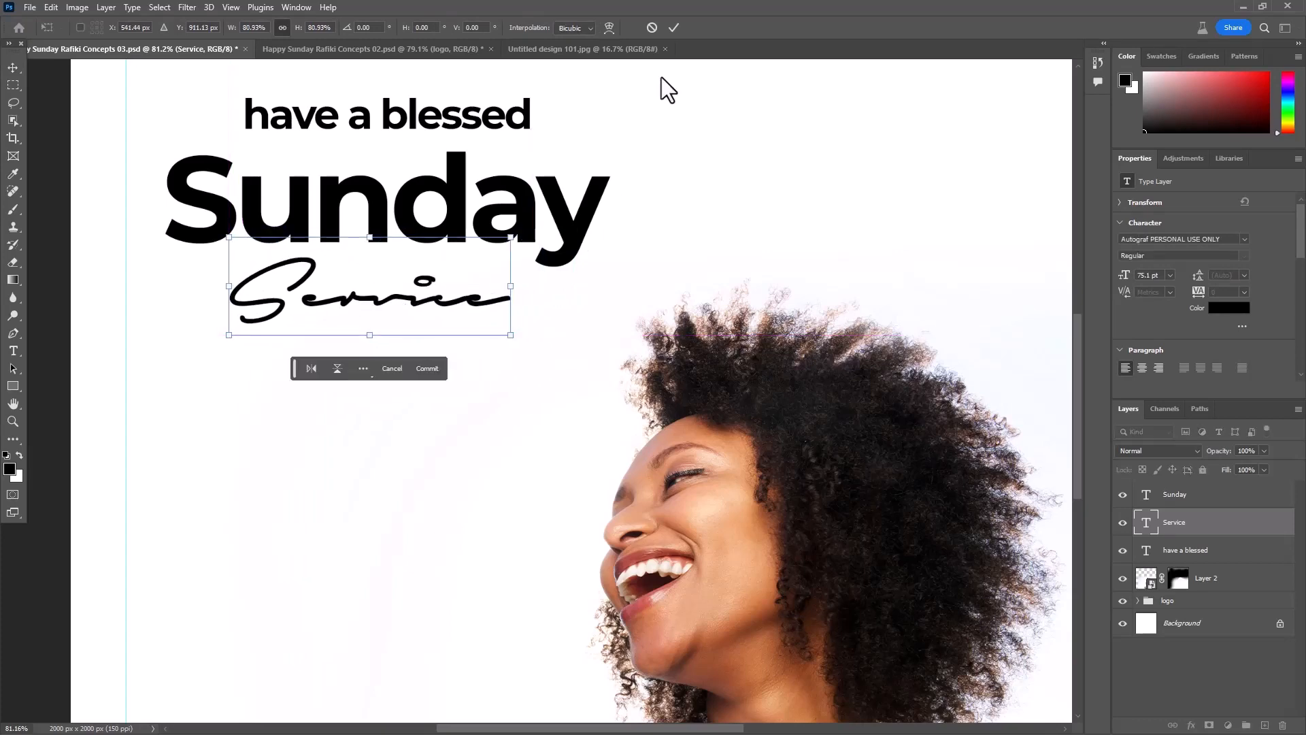
{"action": "left_click", "coordinate": [675, 28]}
- Move the "have a blessed" line right so its end lines up with the right edge of "Sunday"
{"action": "scroll", "coordinate": [621, 256], "scroll_direction": "down", "scroll_amount": 6}
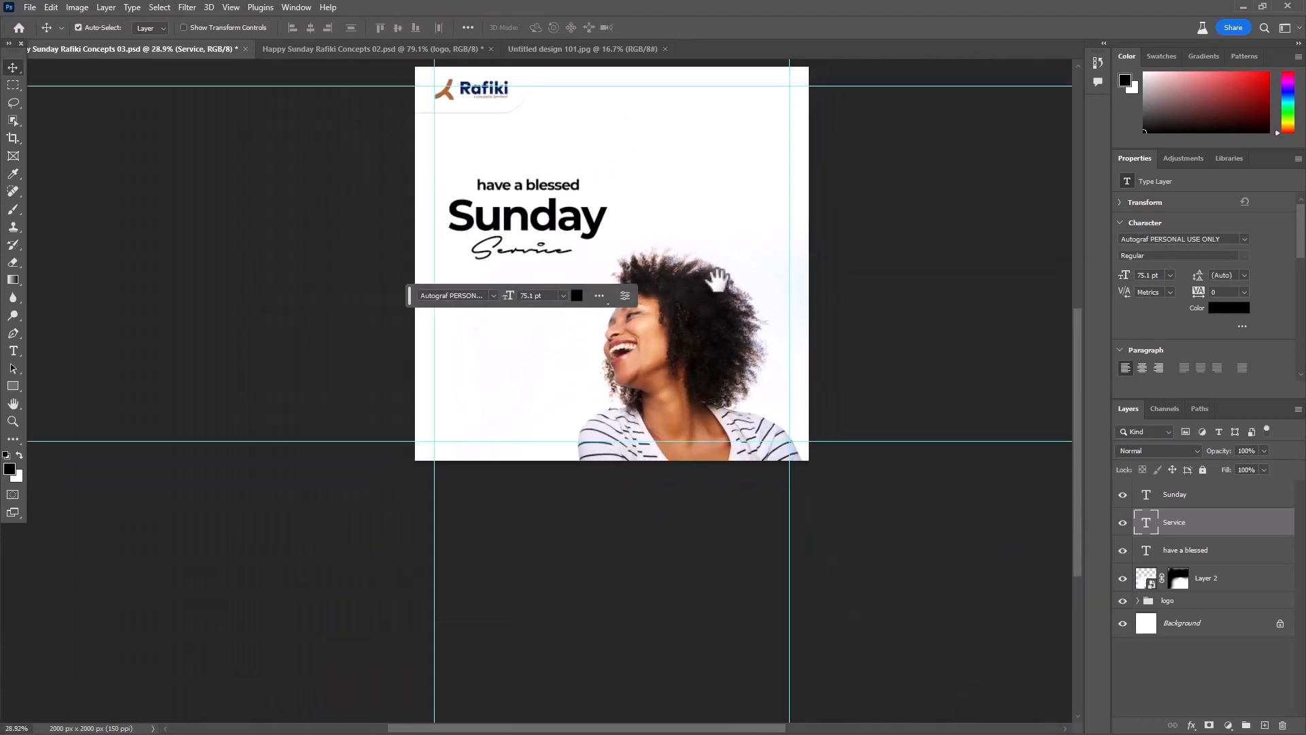
{"action": "scroll", "coordinate": [413, 325], "scroll_direction": "up", "scroll_amount": 5}
{"action": "scroll", "coordinate": [509, 313], "scroll_direction": "up", "scroll_amount": 5}
{"action": "left_click_drag", "start_coordinate": [510, 128], "coordinate": [574, 135]}
{"action": "left_click_drag", "start_coordinate": [583, 188], "coordinate": [582, 189]}
{"action": "scroll", "coordinate": [596, 216], "scroll_direction": "down", "scroll_amount": 6}
{"action": "left_click_drag", "start_coordinate": [609, 264], "coordinate": [478, 313]}
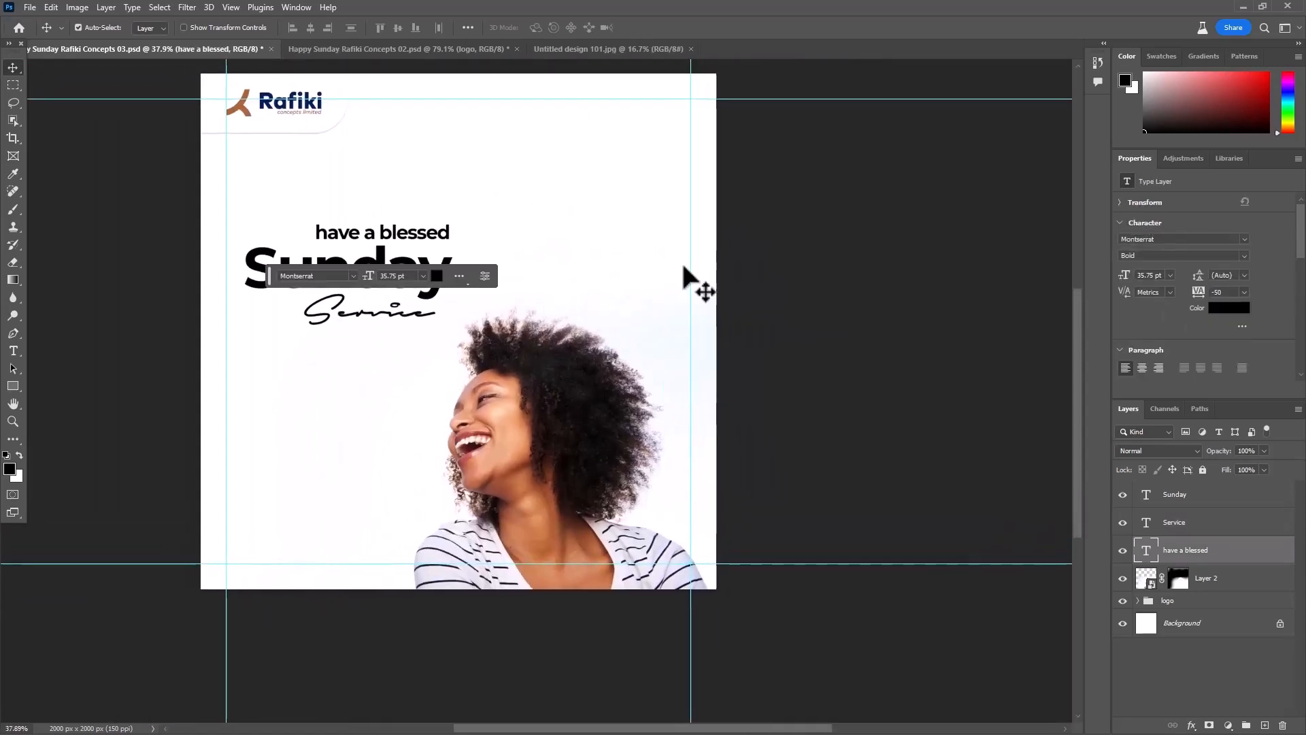
- Fine-tune the "have a blessed" line's position and shift "Service" right to align beneath it near the end of "Sunday"
{"action": "left_click", "coordinate": [448, 242]}
{"action": "scroll", "coordinate": [447, 245], "scroll_direction": "up", "scroll_amount": 2}
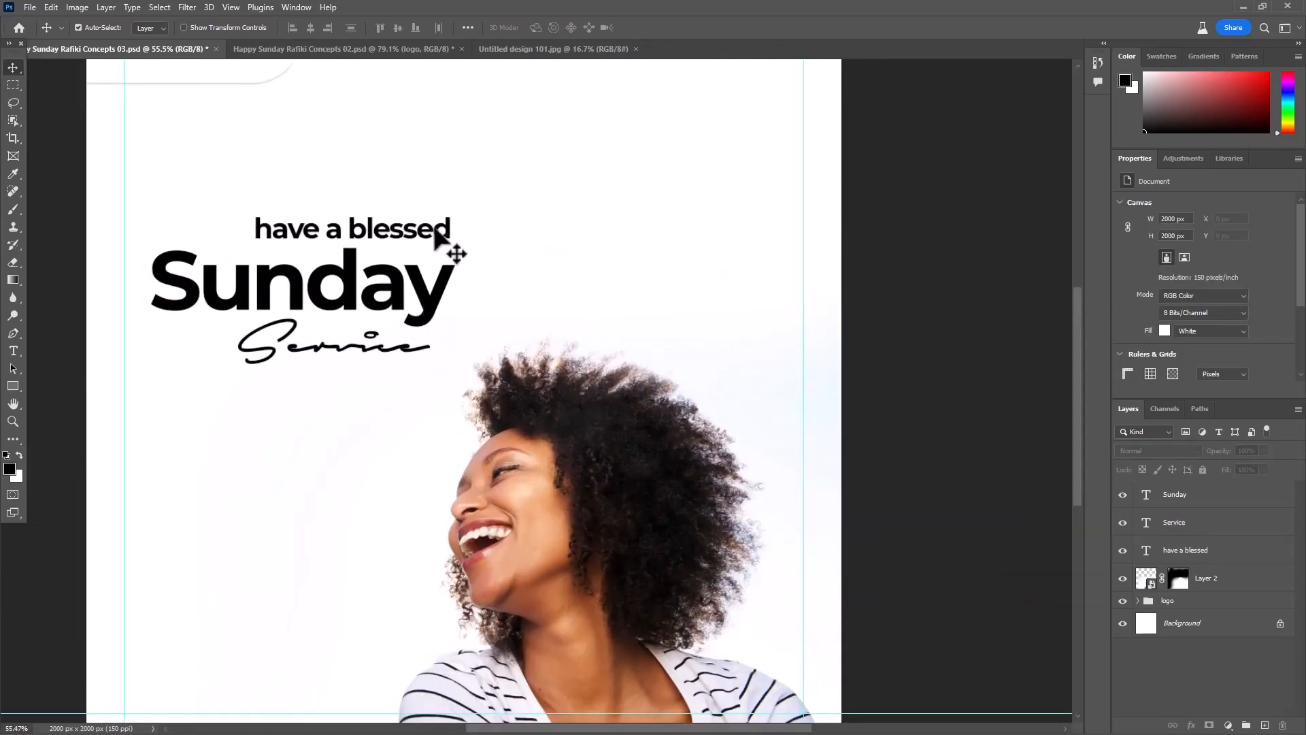
{"action": "left_click_drag", "start_coordinate": [443, 236], "coordinate": [434, 227]}
{"action": "left_click_drag", "start_coordinate": [412, 351], "coordinate": [431, 351]}
{"action": "scroll", "coordinate": [567, 292], "scroll_direction": "down", "scroll_amount": 2}
{"action": "left_click_drag", "start_coordinate": [640, 265], "coordinate": [732, 246]}
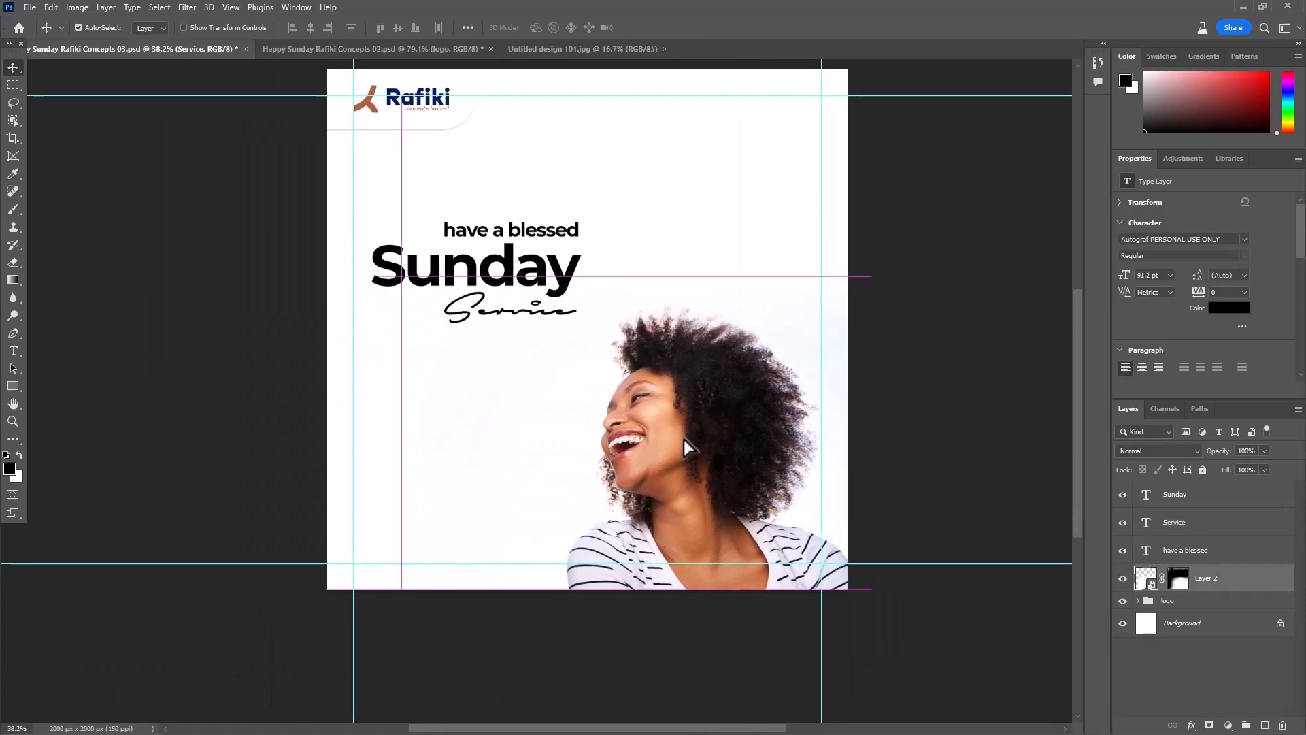
- Scale the three greeting text layers together to about 116%, starting at the left margin guide, move them up slightly, and save the document
{"action": "left_click", "coordinate": [691, 247]}
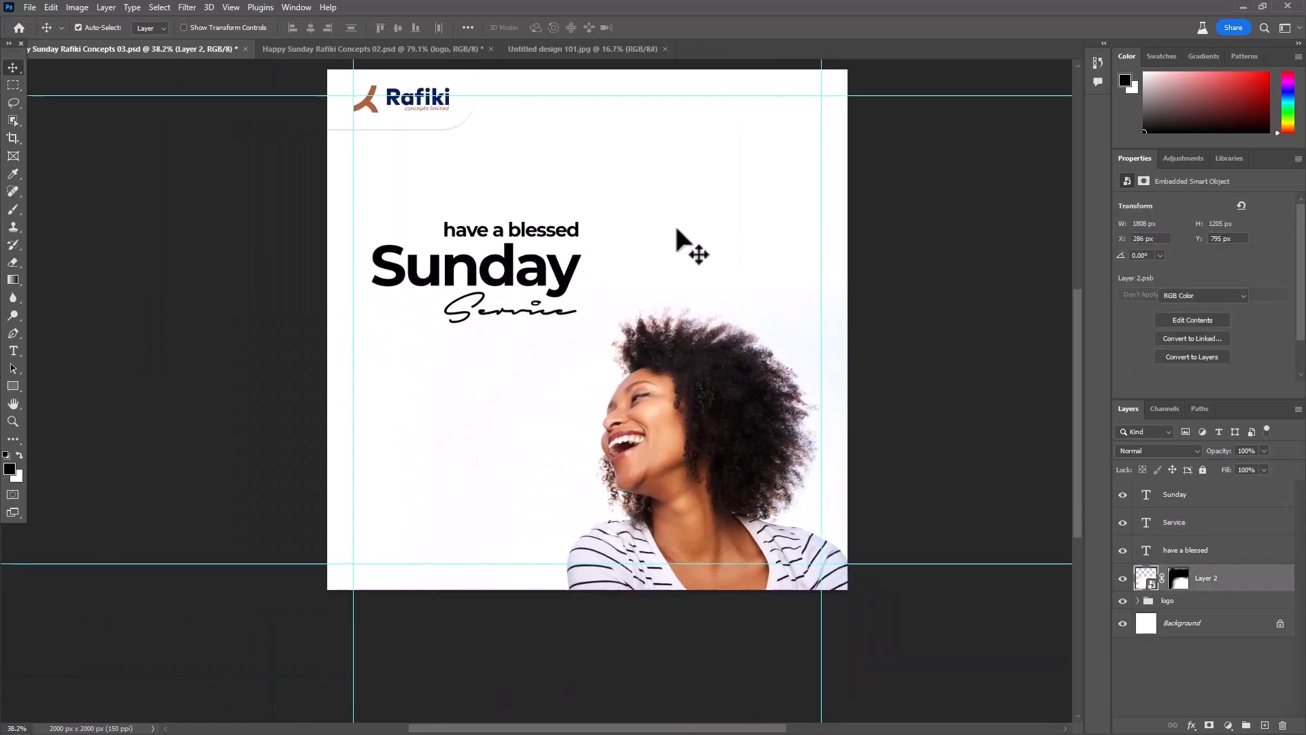
{"action": "left_click", "coordinate": [1195, 554]}
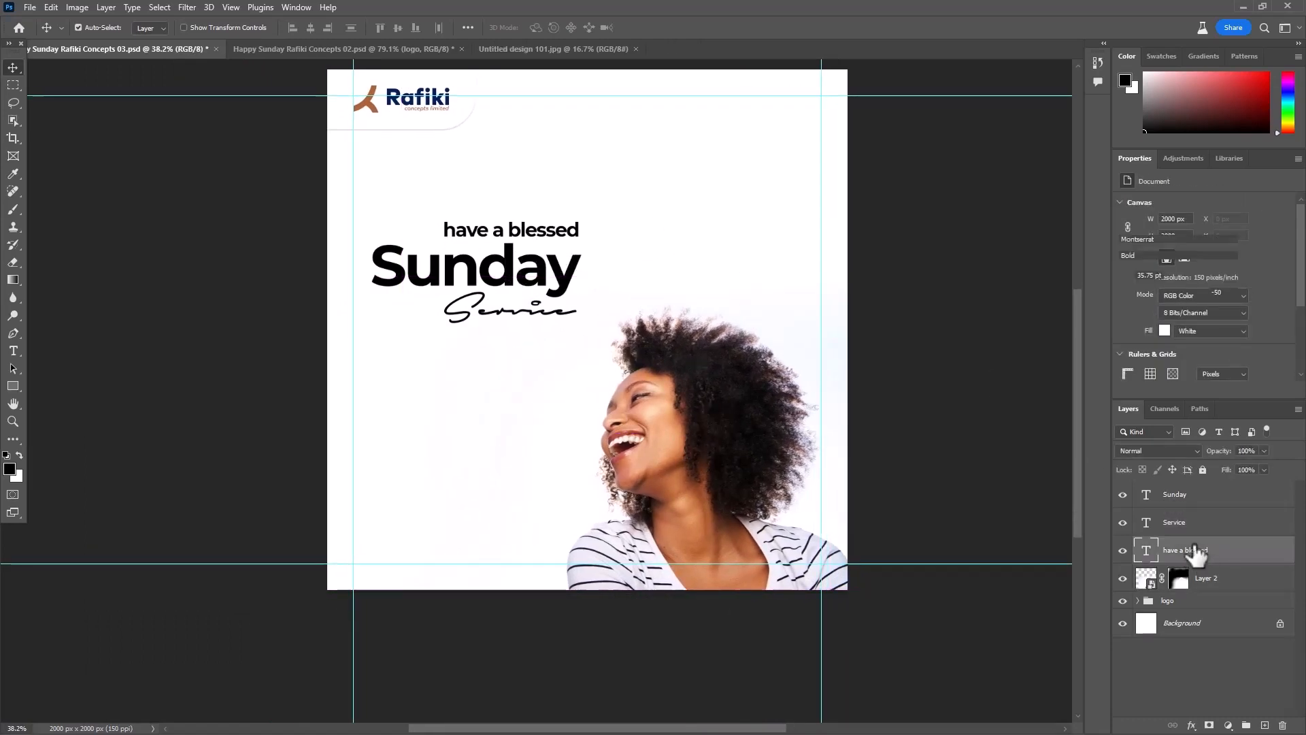
{"action": "left_click", "coordinate": [1184, 497], "text": "shift"}
{"action": "key", "text": "ctrl+t"}
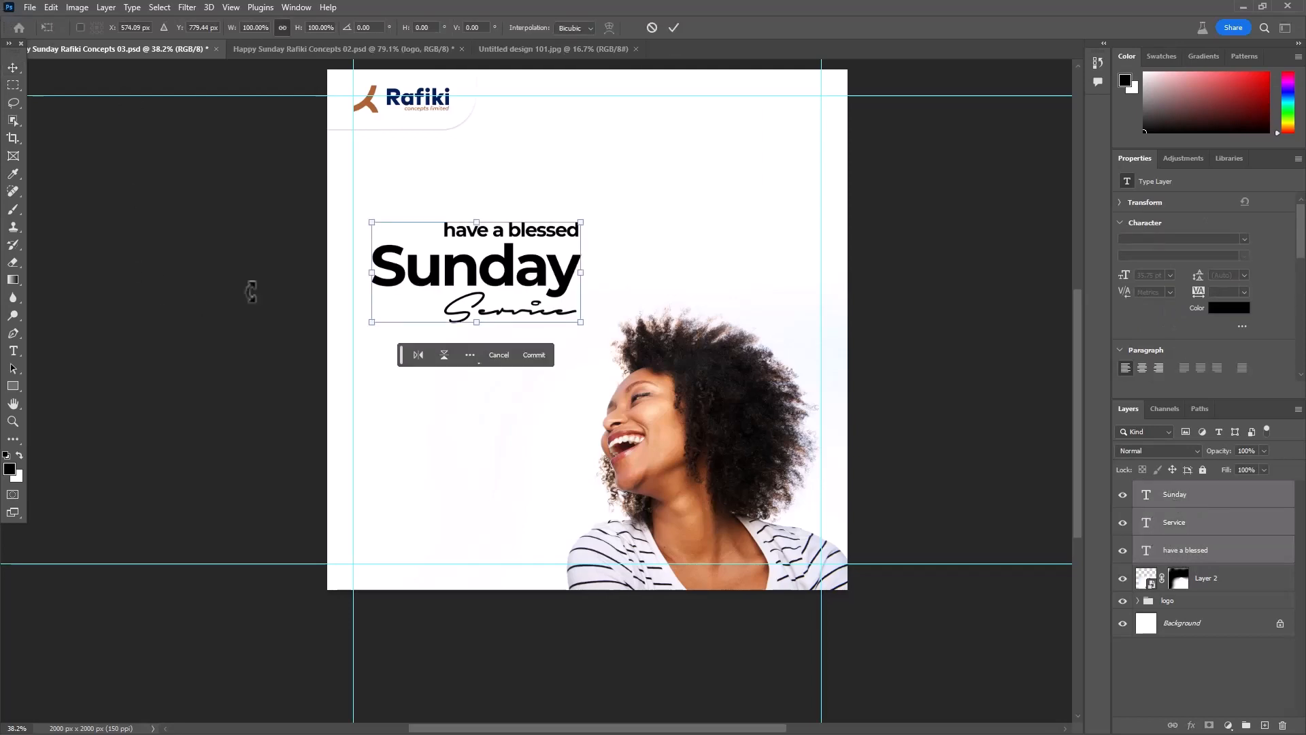
{"action": "left_click_drag", "start_coordinate": [372, 272], "coordinate": [353, 272]}
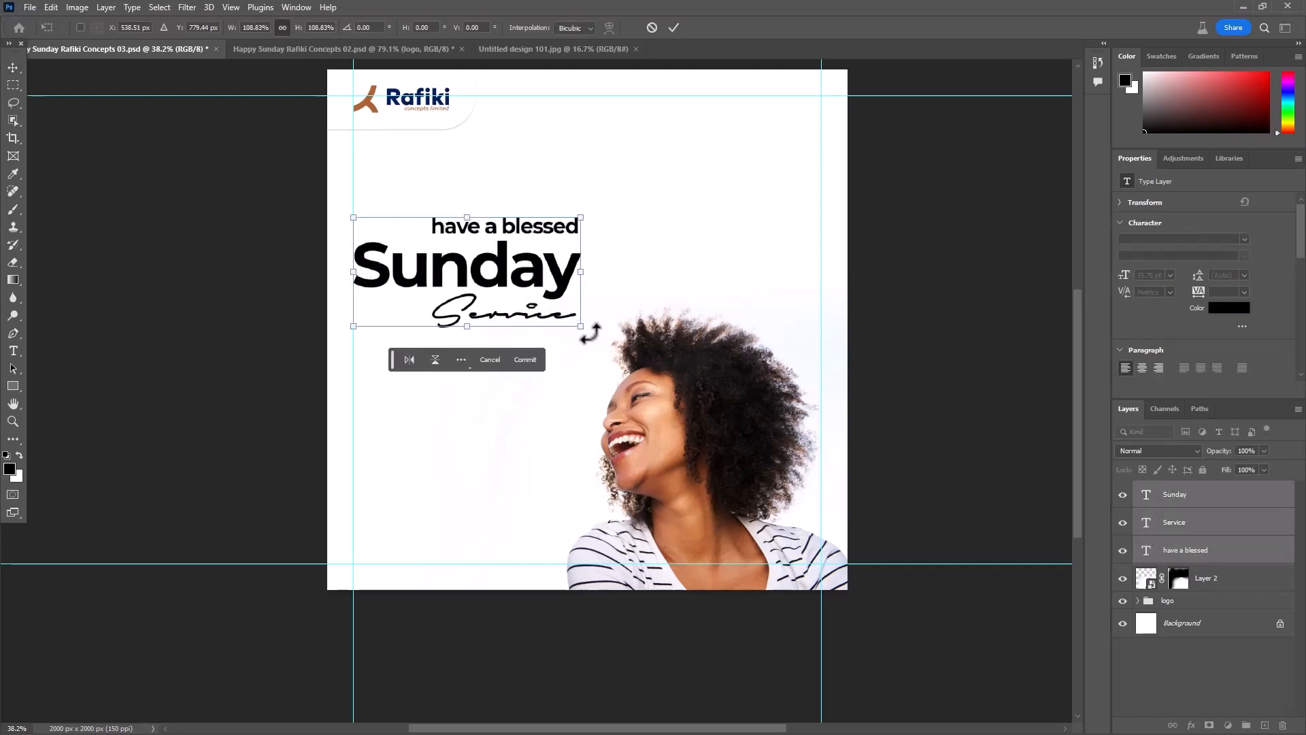
{"action": "left_click_drag", "start_coordinate": [581, 327], "coordinate": [589, 331]}
{"action": "left_click_drag", "start_coordinate": [589, 217], "coordinate": [597, 214]}
{"action": "left_click_drag", "start_coordinate": [576, 285], "coordinate": [555, 253]}
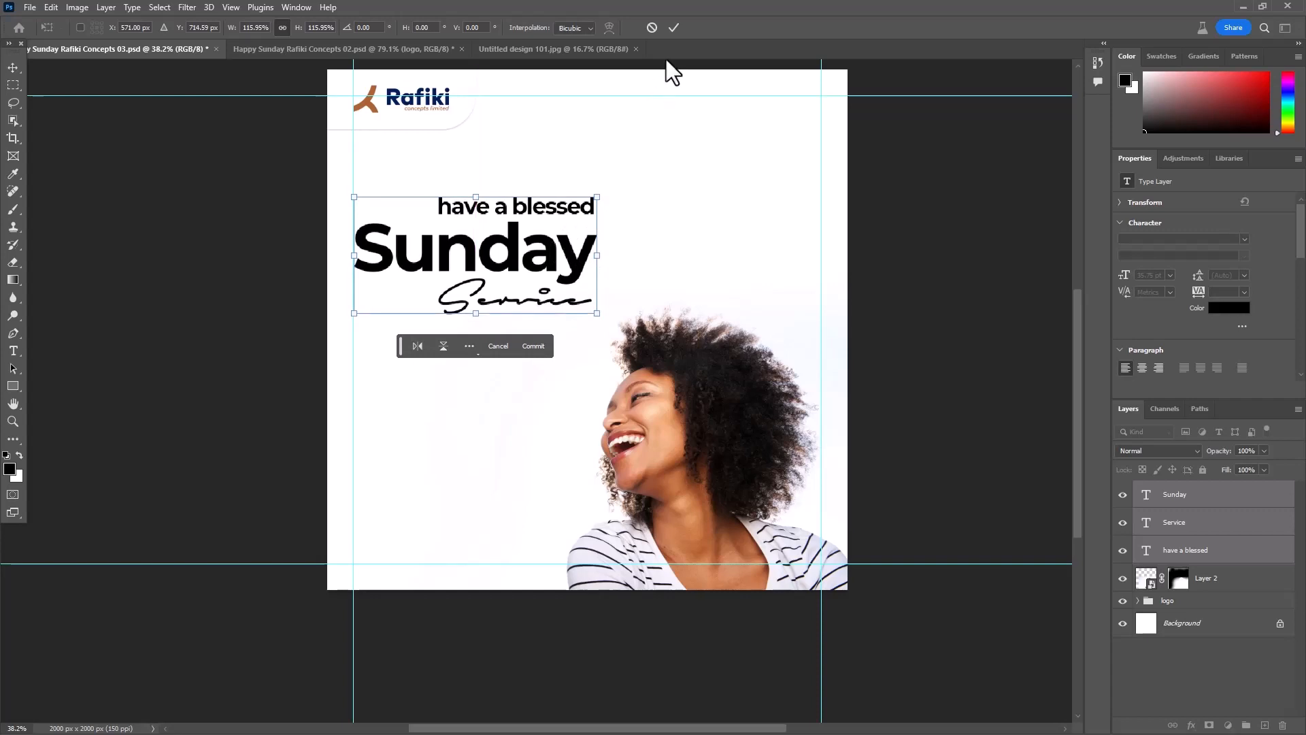
{"action": "left_click", "coordinate": [673, 27]}
{"action": "key", "text": "ctrl+s"}
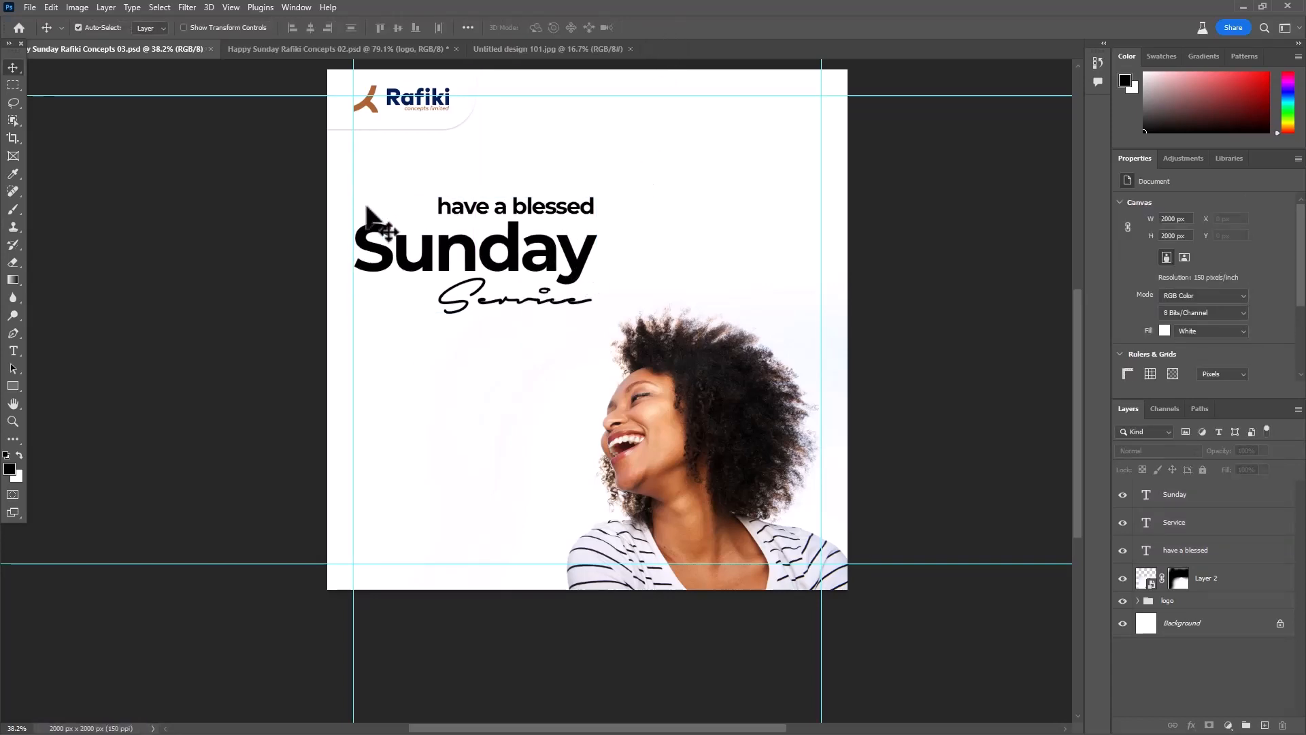
- Set the "Sunday" text's font style to Montserrat ExtraBold and save the document
{"action": "scroll", "coordinate": [329, 426], "scroll_direction": "up", "scroll_amount": 1}
{"action": "double_click", "coordinate": [471, 252]}
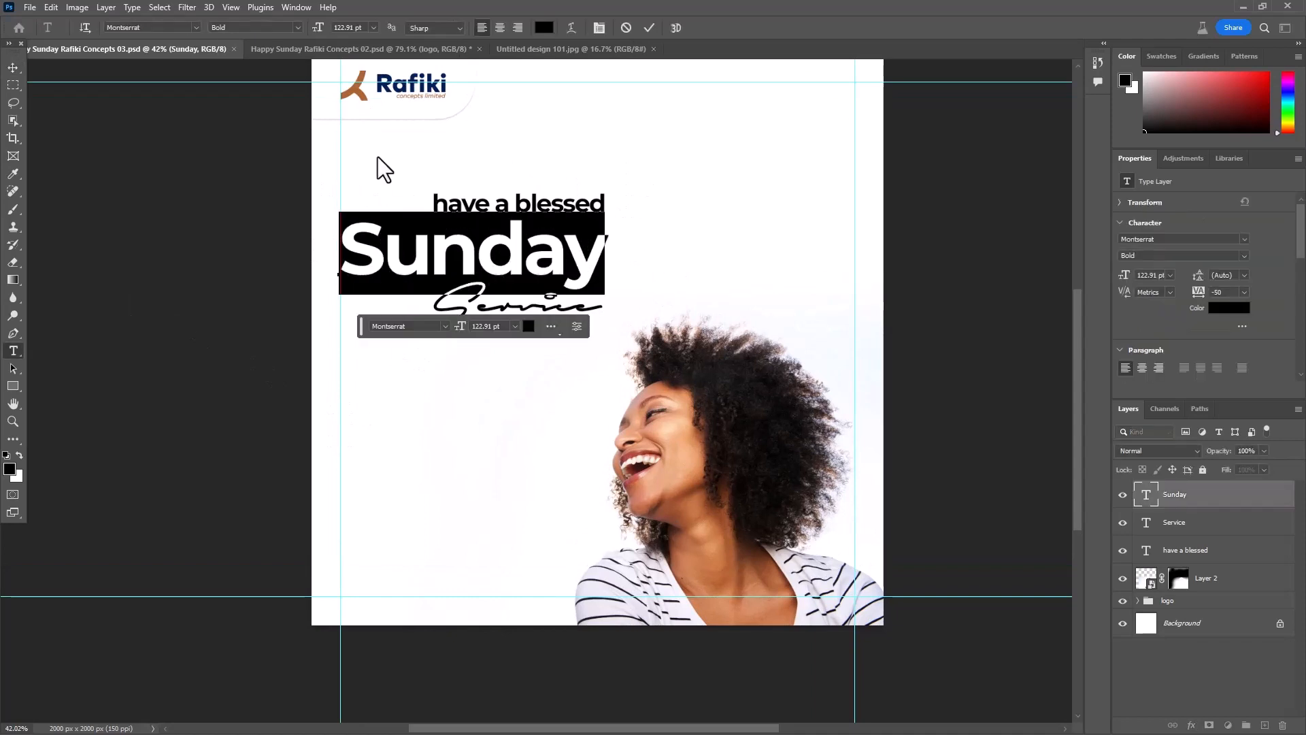
{"action": "left_click", "coordinate": [298, 26]}
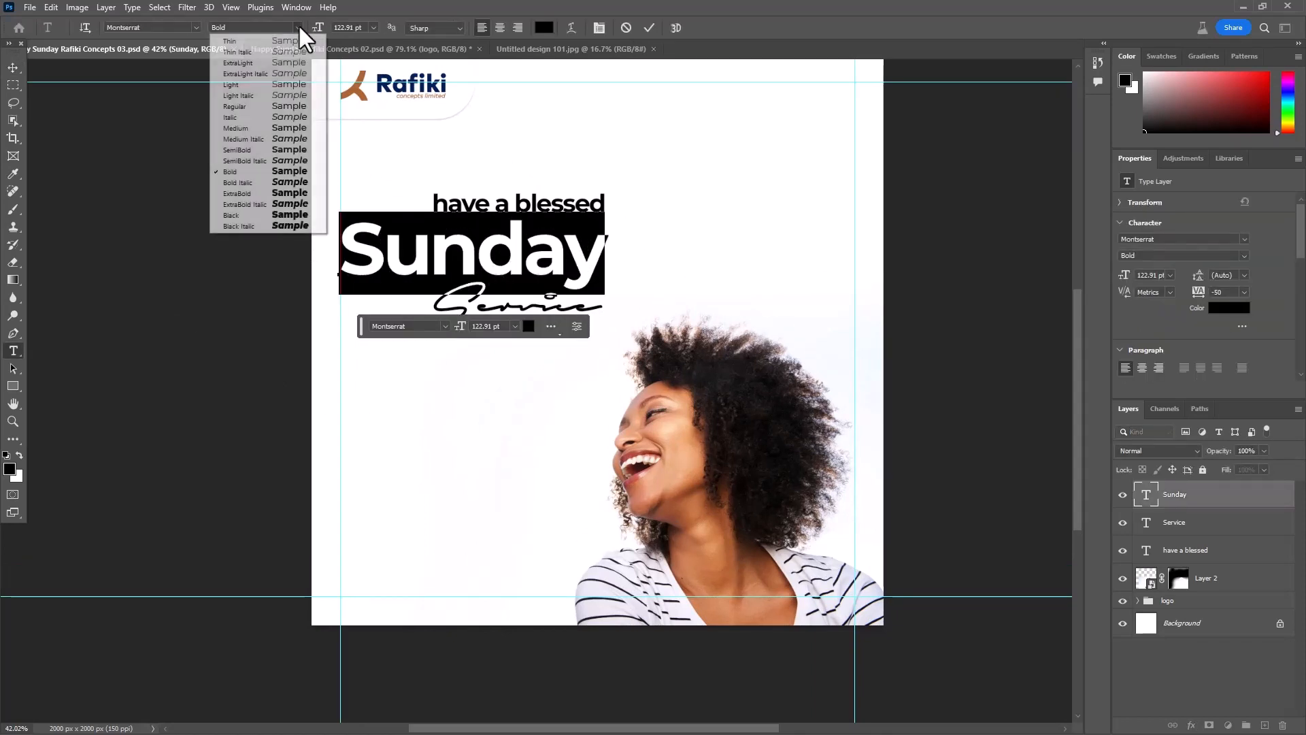
{"action": "left_click", "coordinate": [257, 194]}
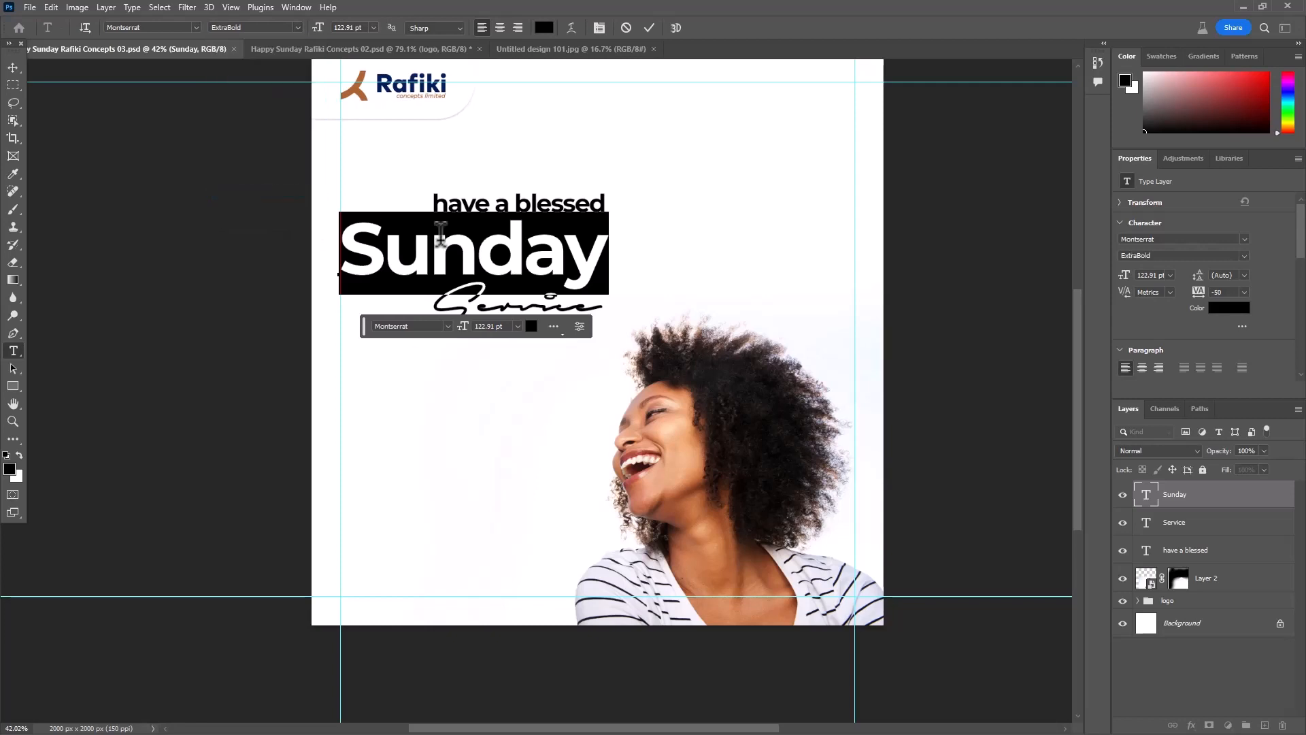
{"action": "left_click", "coordinate": [650, 28]}
{"action": "key", "text": "v"}
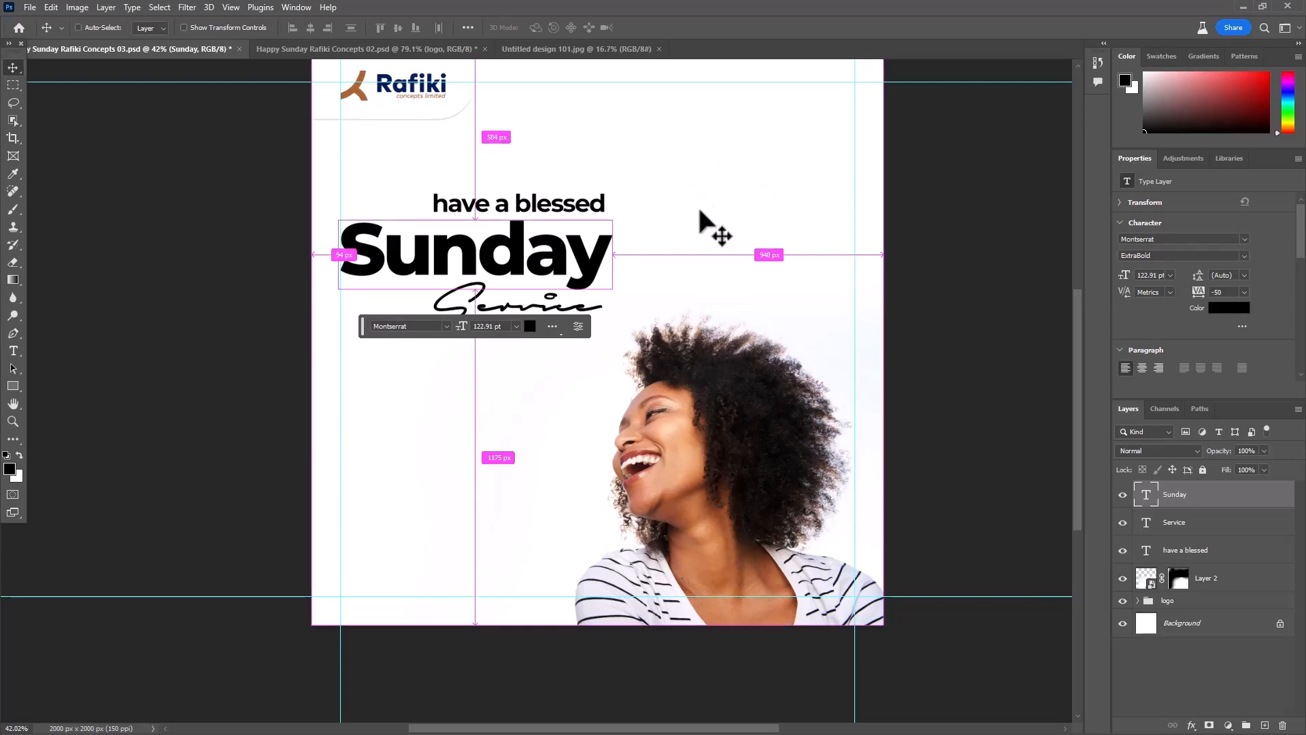
{"action": "key", "text": "ctrl+s"}
- Draw a black rectangle about 674 x 98 px with no stroke behind "have a blessed", layered directly above the woman's photo
{"action": "scroll", "coordinate": [692, 195], "scroll_direction": "down", "scroll_amount": 2}
{"action": "left_click_drag", "start_coordinate": [715, 200], "coordinate": [614, 291]}
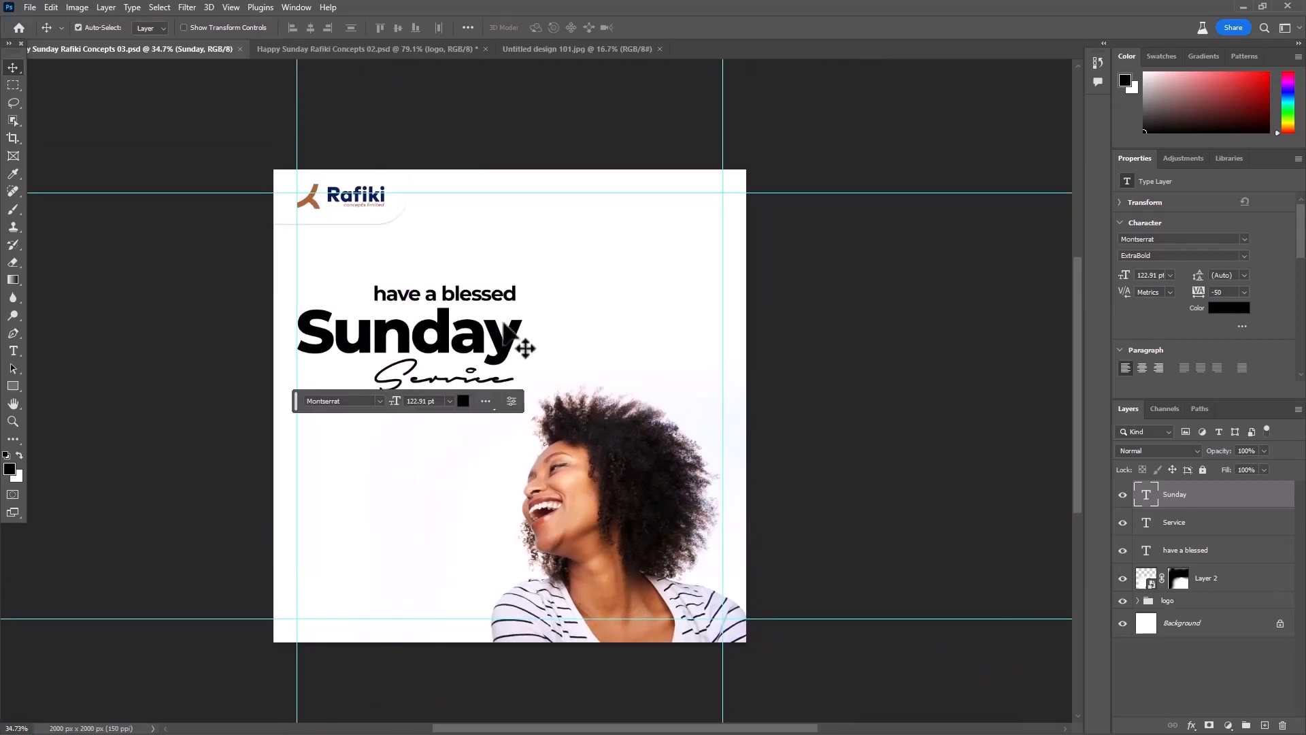
{"action": "scroll", "coordinate": [520, 347], "scroll_direction": "up", "scroll_amount": 2}
{"action": "scroll", "coordinate": [754, 256], "scroll_direction": "down", "scroll_amount": 2}
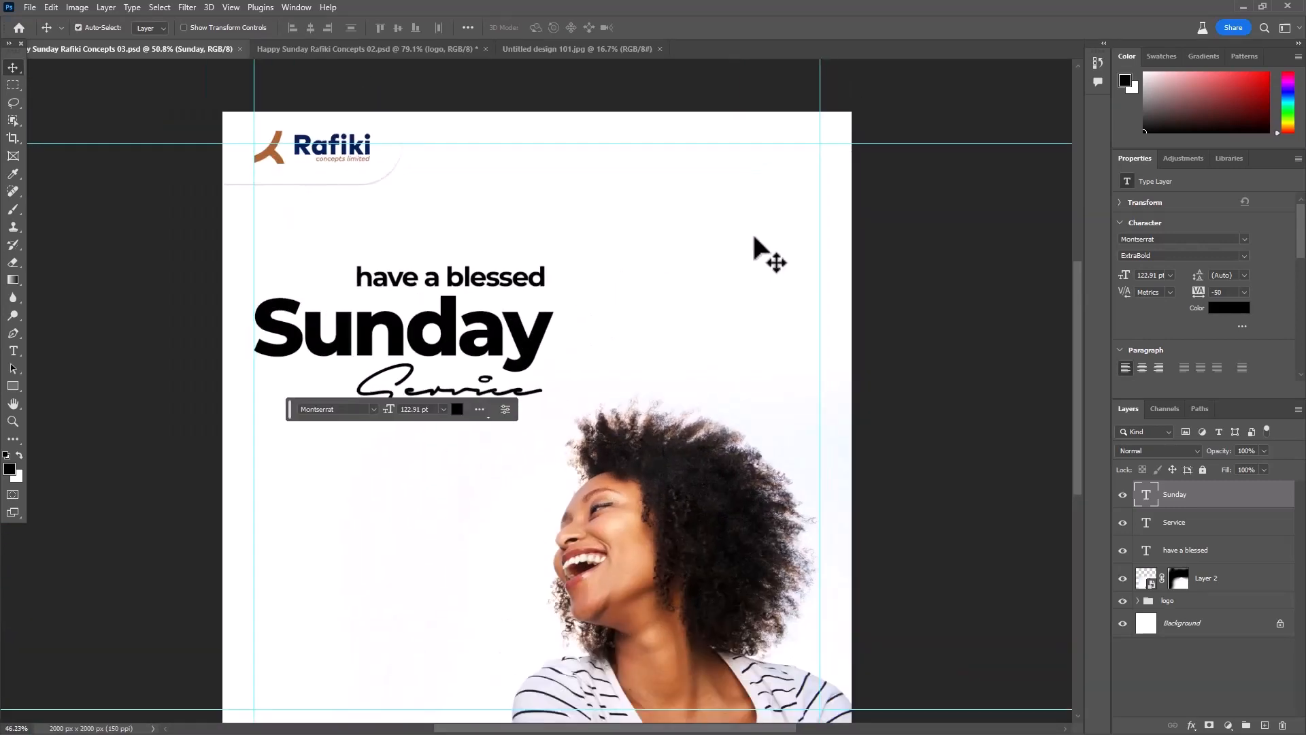
{"action": "key", "text": "ctrl"}
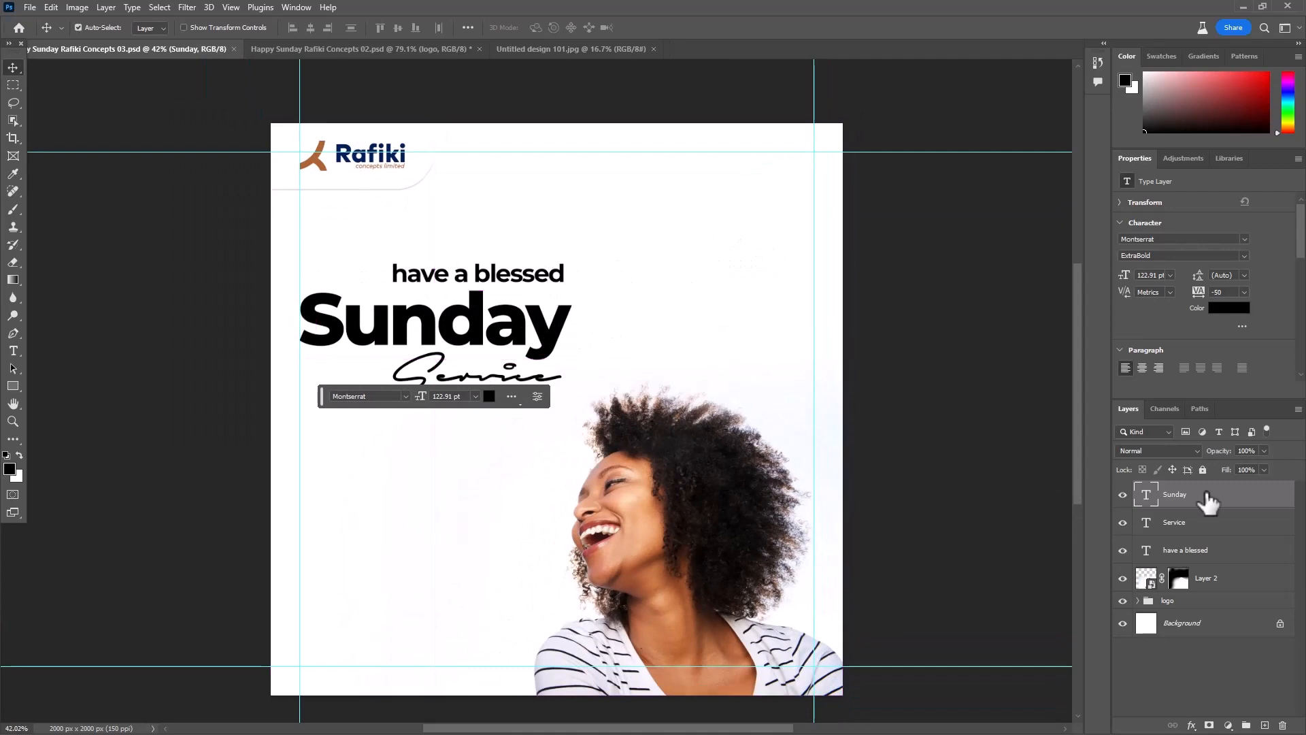
{"action": "left_click", "coordinate": [1232, 577]}
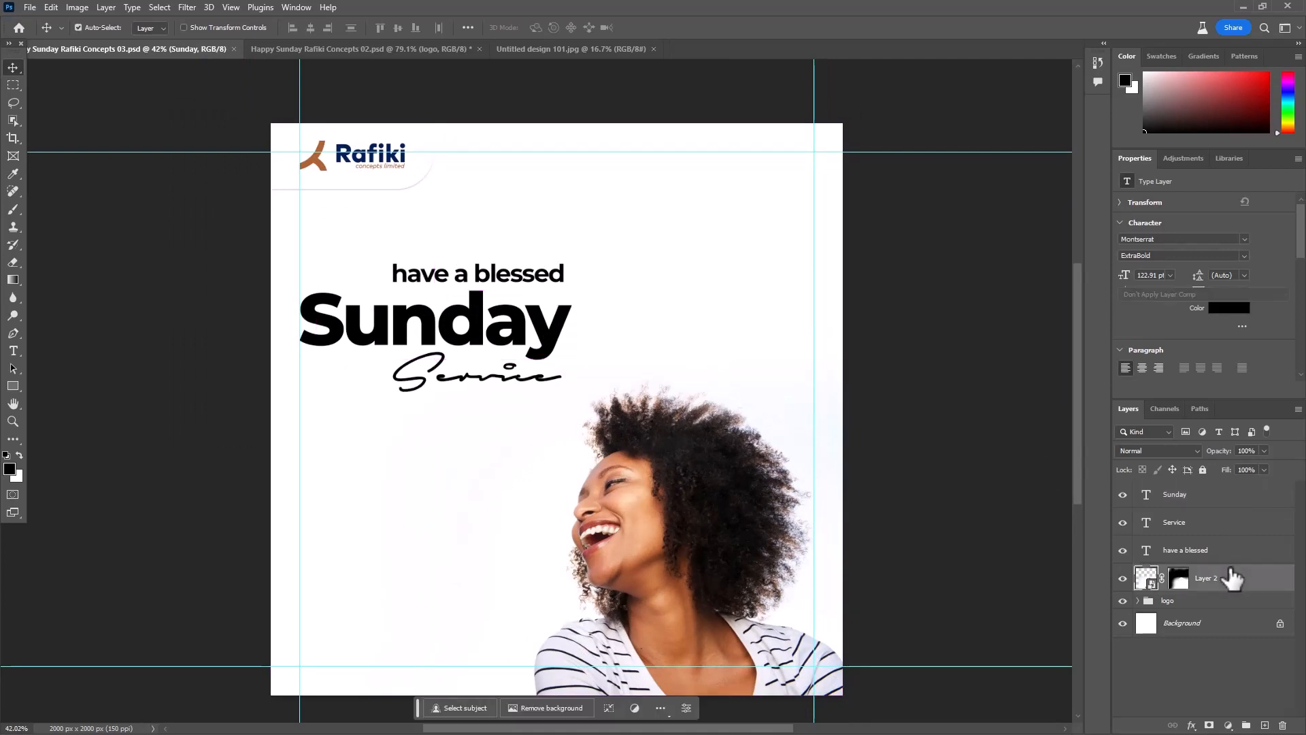
{"action": "left_click", "coordinate": [13, 386]}
{"action": "scroll", "coordinate": [494, 226], "scroll_direction": "up", "scroll_amount": 3}
{"action": "left_click_drag", "start_coordinate": [288, 291], "coordinate": [627, 333]}
{"action": "scroll", "coordinate": [496, 362], "scroll_direction": "up", "scroll_amount": 2}
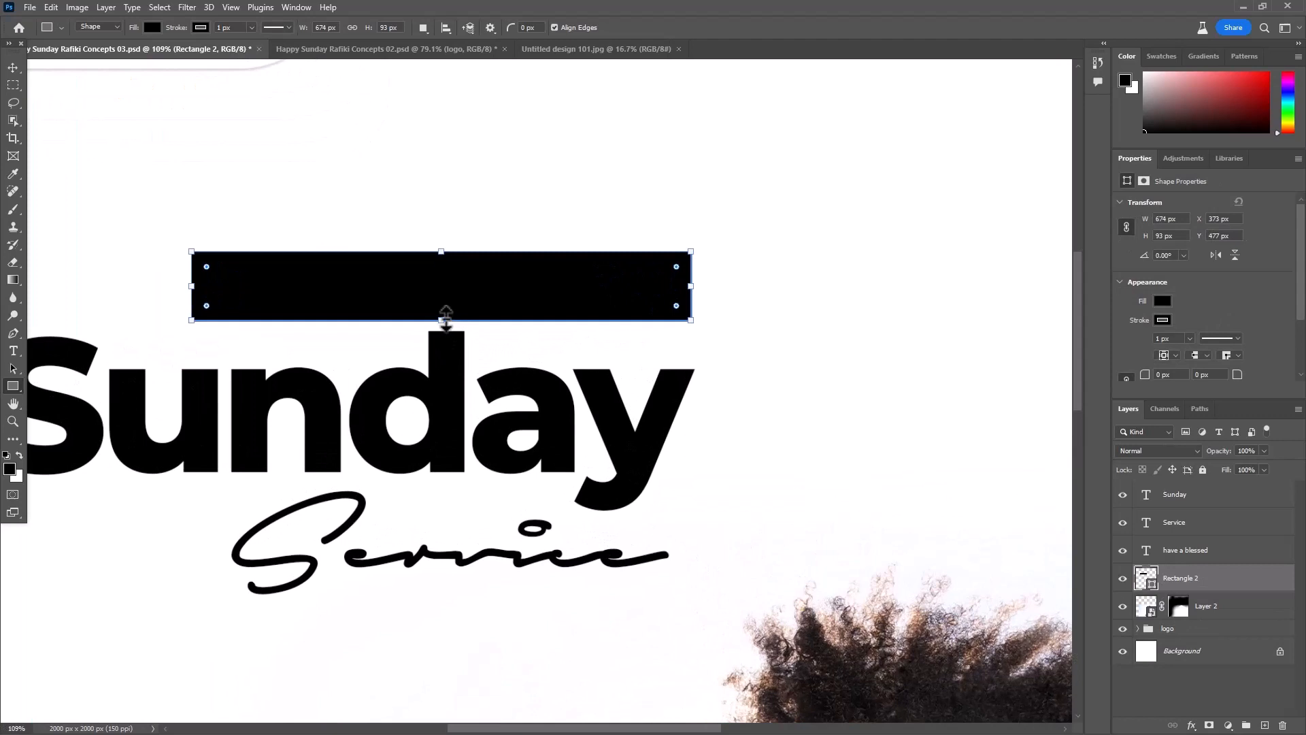
{"action": "left_click_drag", "start_coordinate": [446, 316], "coordinate": [445, 320]}
{"action": "left_click", "coordinate": [1162, 319]}
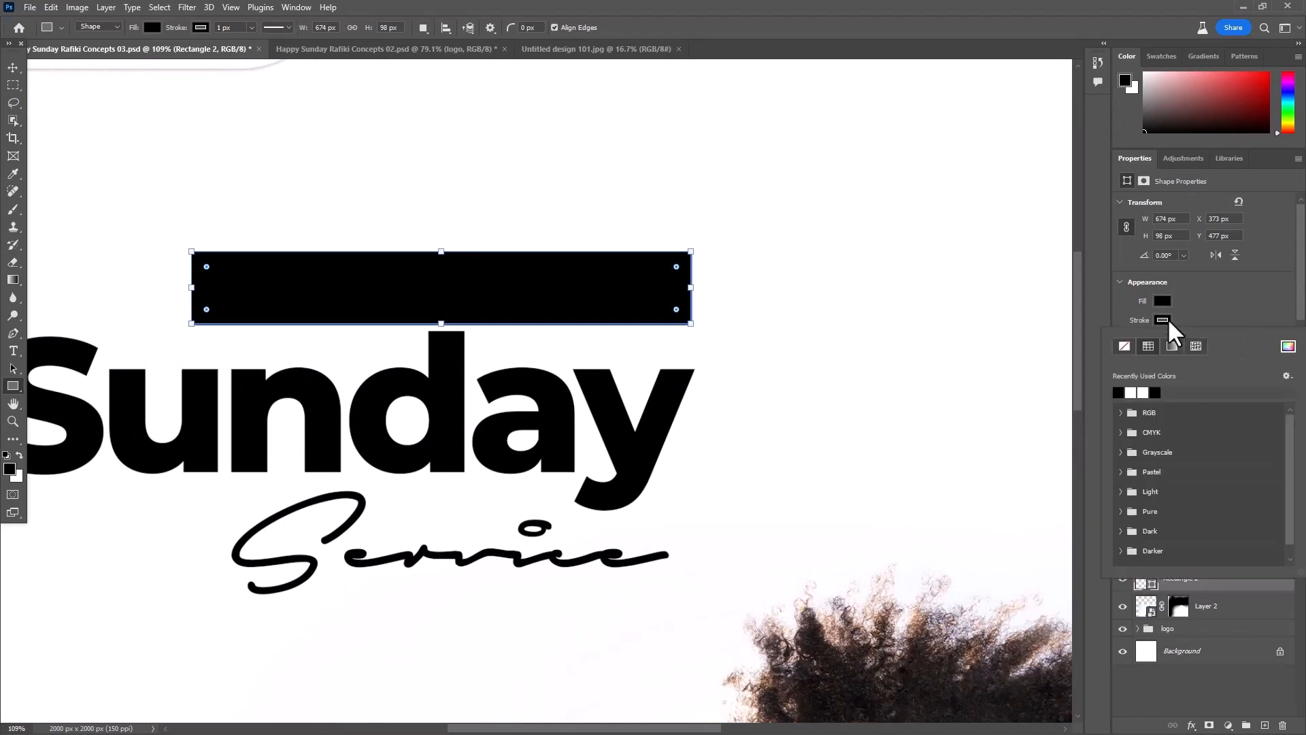
{"action": "left_click", "coordinate": [1124, 346]}
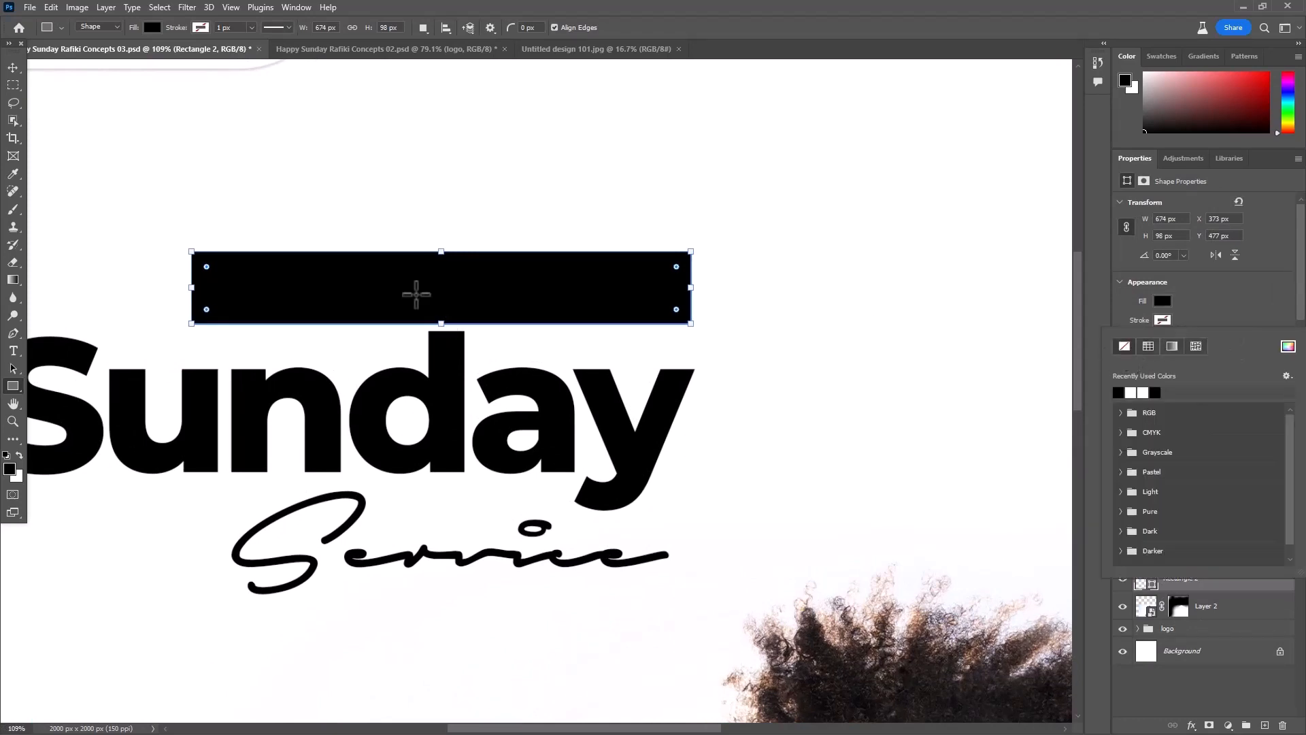
- Change the "have a blessed" text color to white (ffffff)
{"action": "left_click", "coordinate": [12, 68]}
{"action": "left_click", "coordinate": [456, 298]}
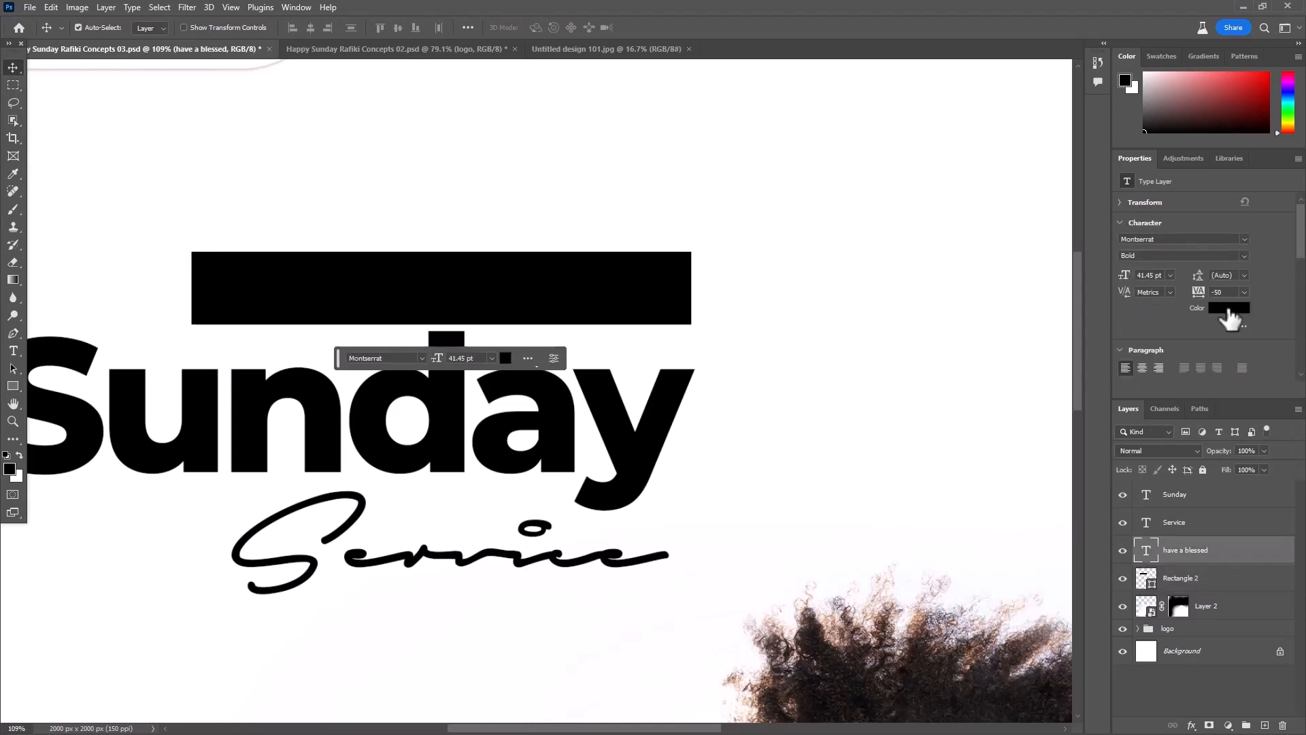
{"action": "left_click", "coordinate": [1228, 309]}
{"action": "left_click_drag", "start_coordinate": [542, 216], "coordinate": [471, 170]}
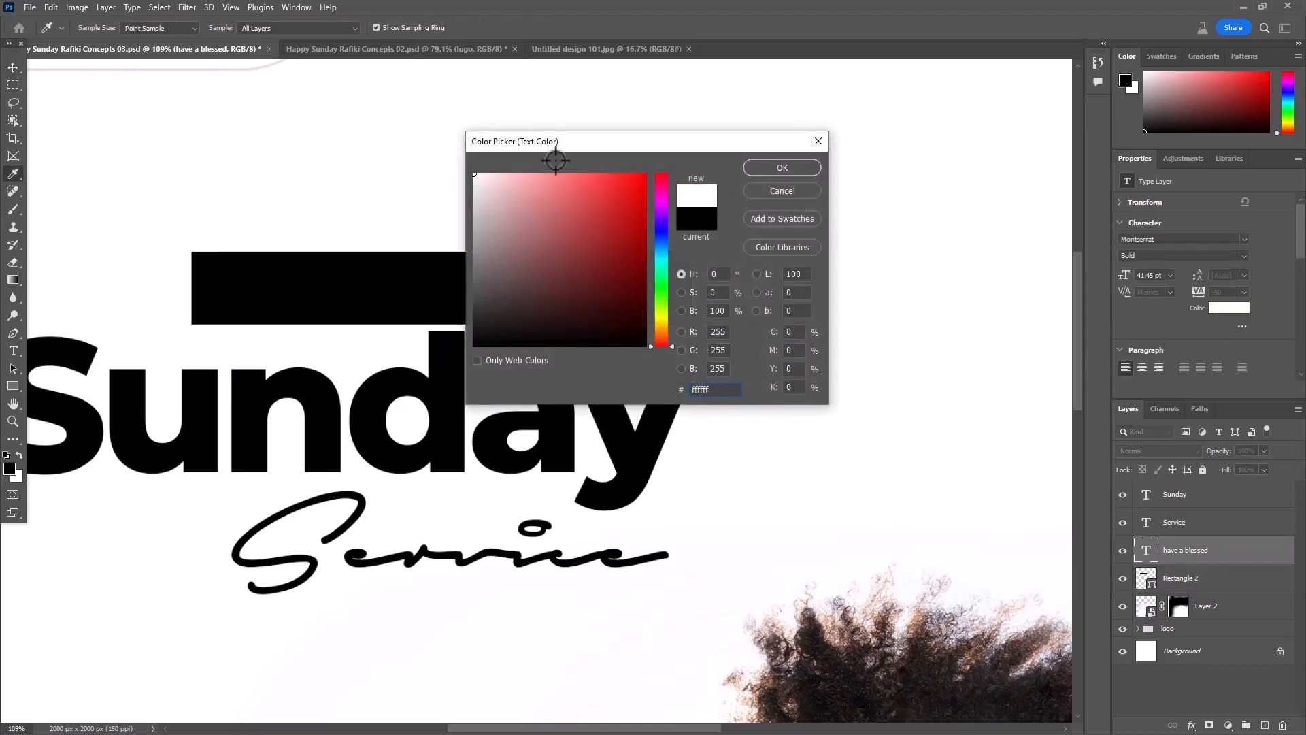
{"action": "left_click", "coordinate": [775, 170]}
- Scale the "have a blessed" text down to about 95% so it fits evenly inside the black rectangle
{"action": "scroll", "coordinate": [835, 248], "scroll_direction": "down", "scroll_amount": 4}
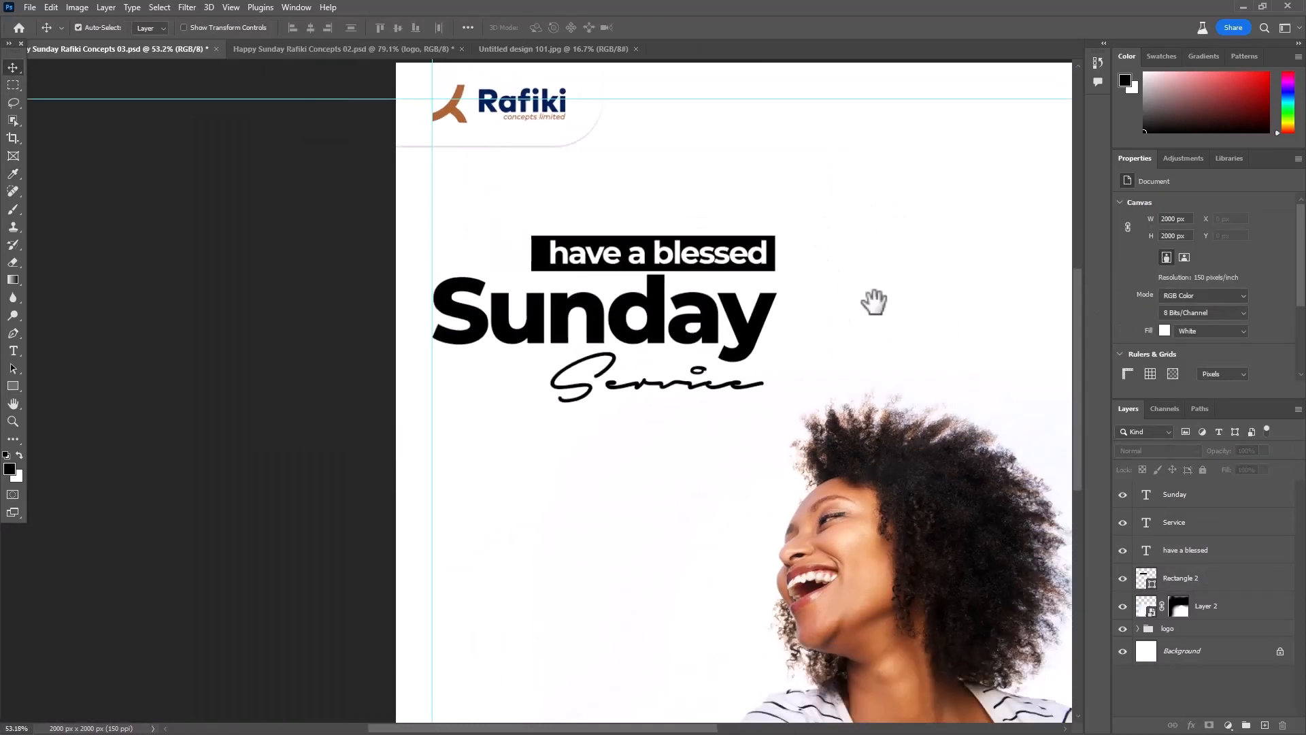
{"action": "left_click_drag", "start_coordinate": [874, 302], "coordinate": [735, 271]}
{"action": "scroll", "coordinate": [414, 264], "scroll_direction": "up", "scroll_amount": 4}
{"action": "scroll", "coordinate": [553, 265], "scroll_direction": "down", "scroll_amount": 5}
{"action": "scroll", "coordinate": [552, 267], "scroll_direction": "down", "scroll_amount": 2}
{"action": "scroll", "coordinate": [533, 252], "scroll_direction": "up", "scroll_amount": 3}
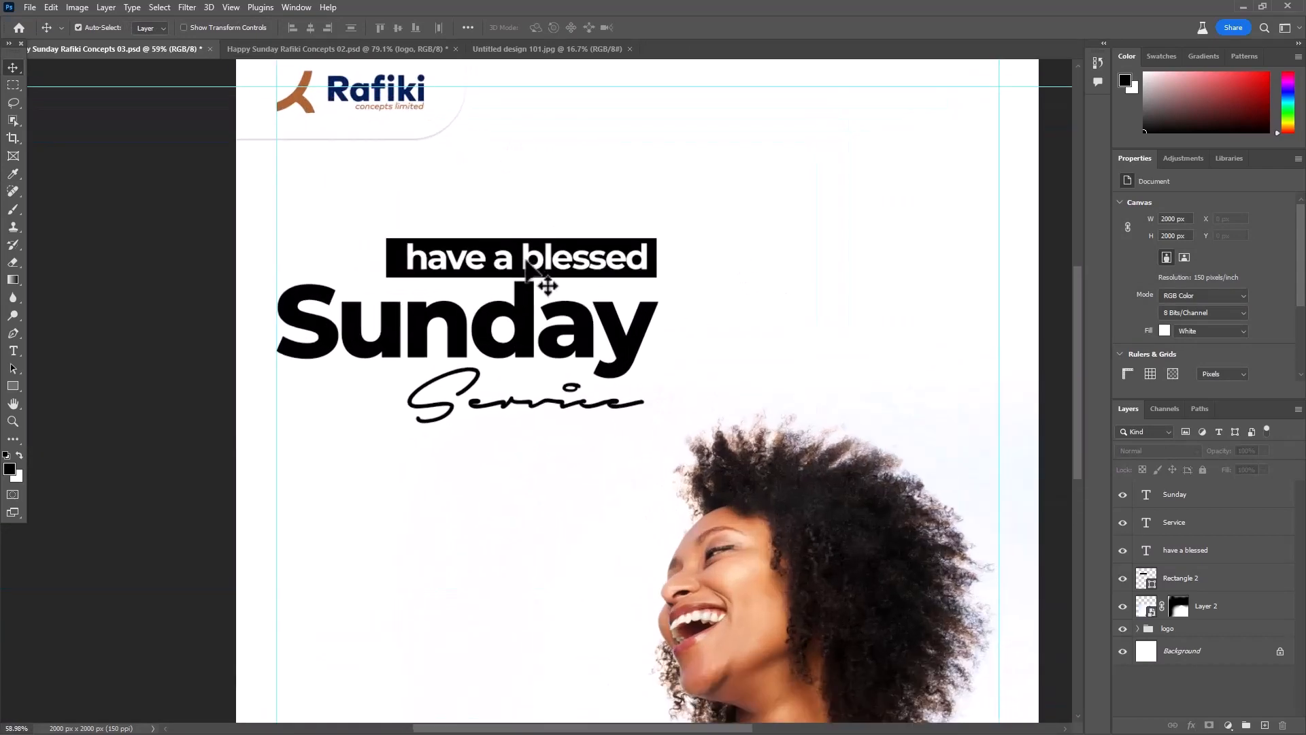
{"action": "left_click", "coordinate": [527, 264]}
{"action": "key", "text": "ctrl+t"}
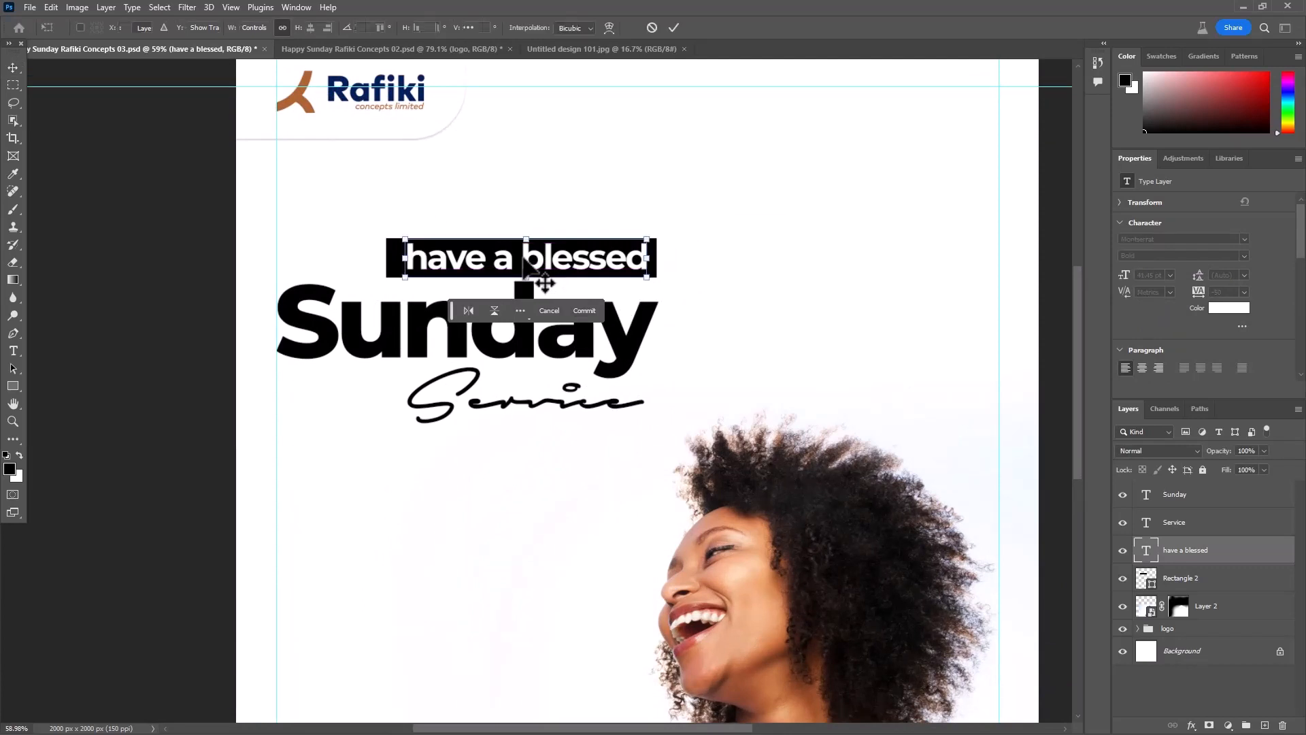
{"action": "left_click_drag", "start_coordinate": [651, 254], "coordinate": [635, 257]}
{"action": "left_click", "coordinate": [674, 27]}
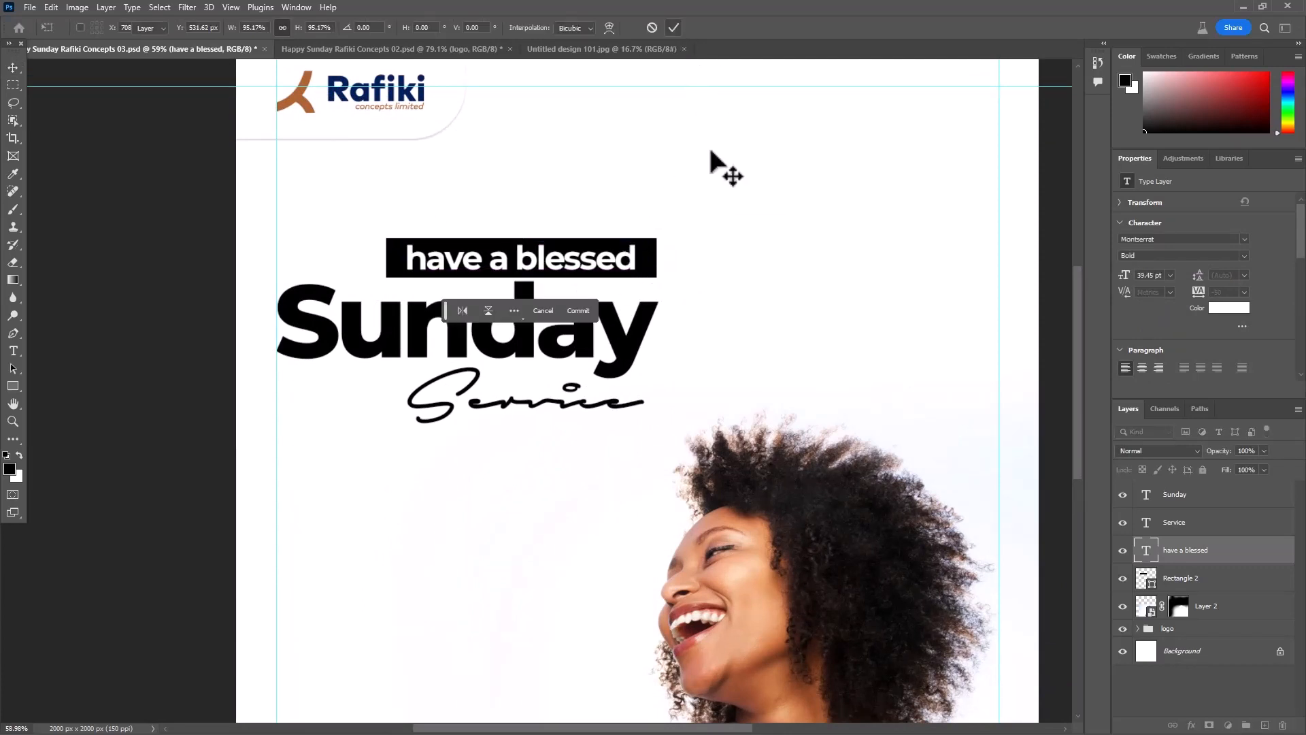
- Nudge the black rectangle behind "have a blessed" down to Y 480 px and save the document
{"action": "left_click", "coordinate": [647, 256]}
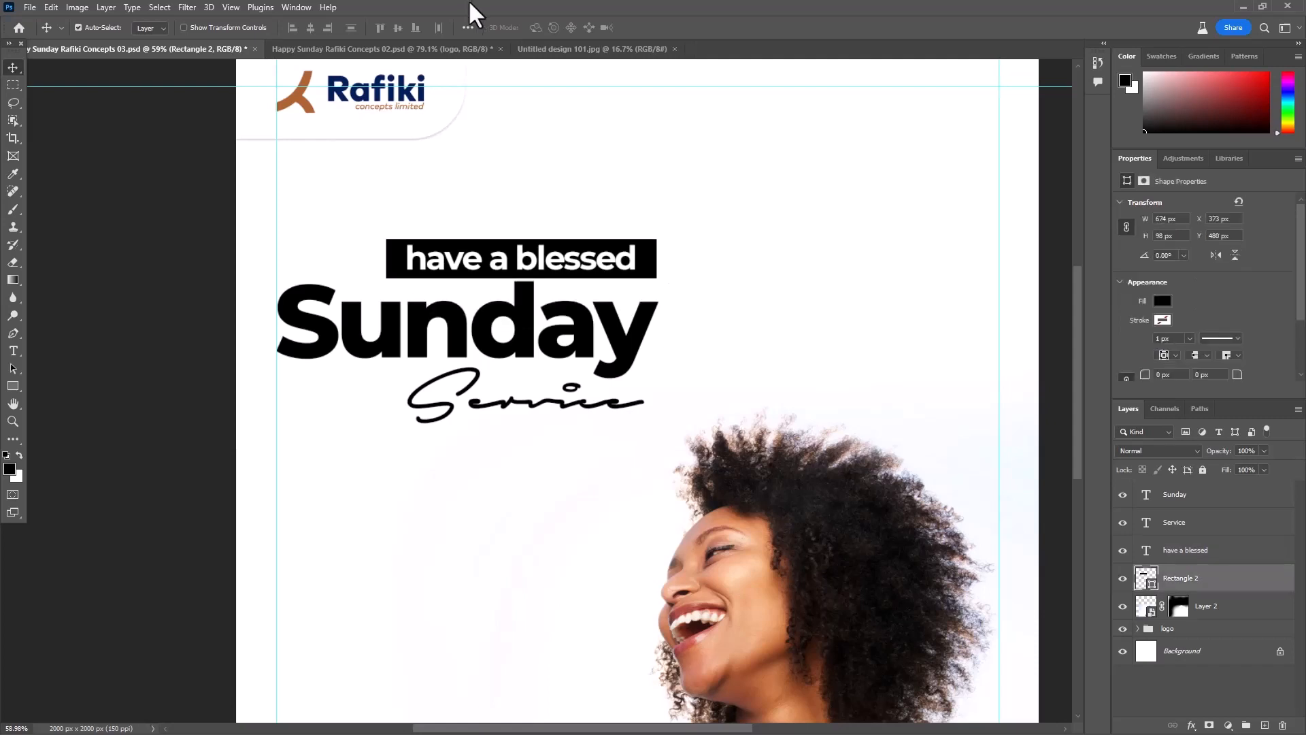
{"action": "scroll", "coordinate": [598, 232], "scroll_direction": "down", "scroll_amount": 4}
{"action": "left_click_drag", "start_coordinate": [708, 312], "coordinate": [647, 300]}
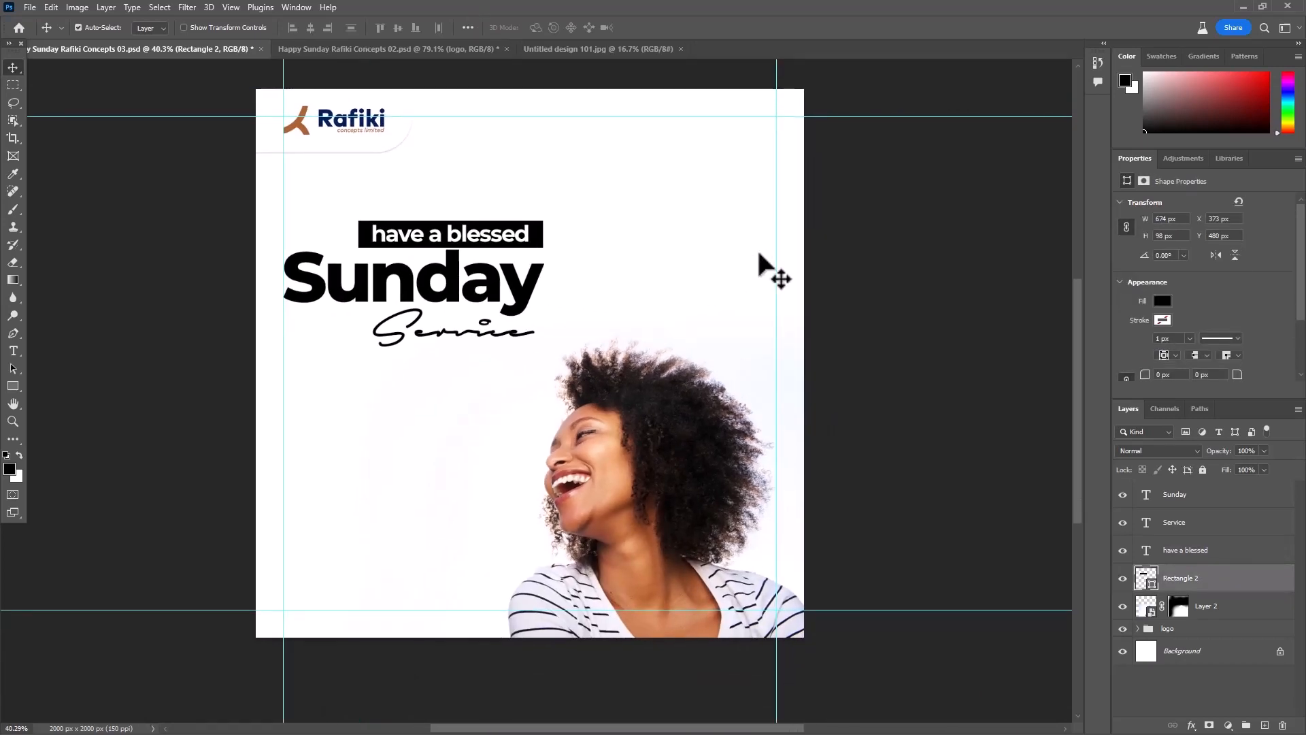
{"action": "key", "text": "ctrl+s"}
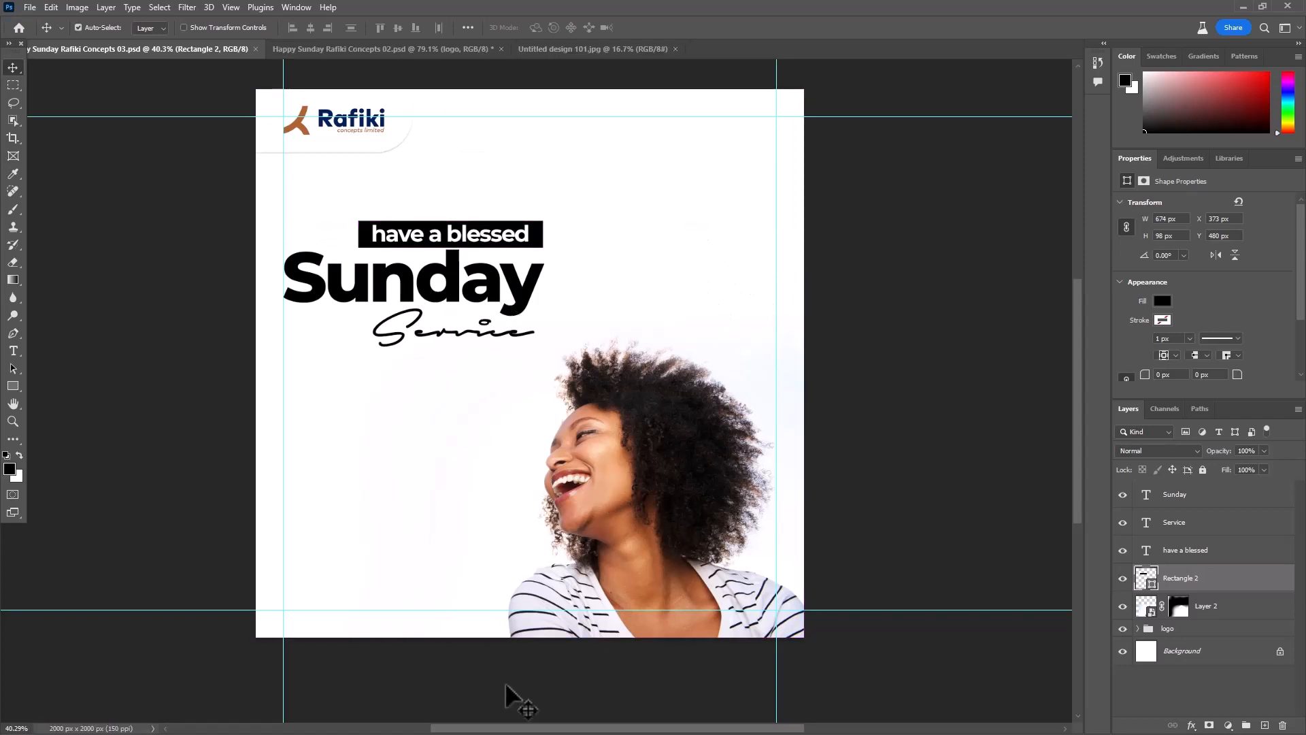
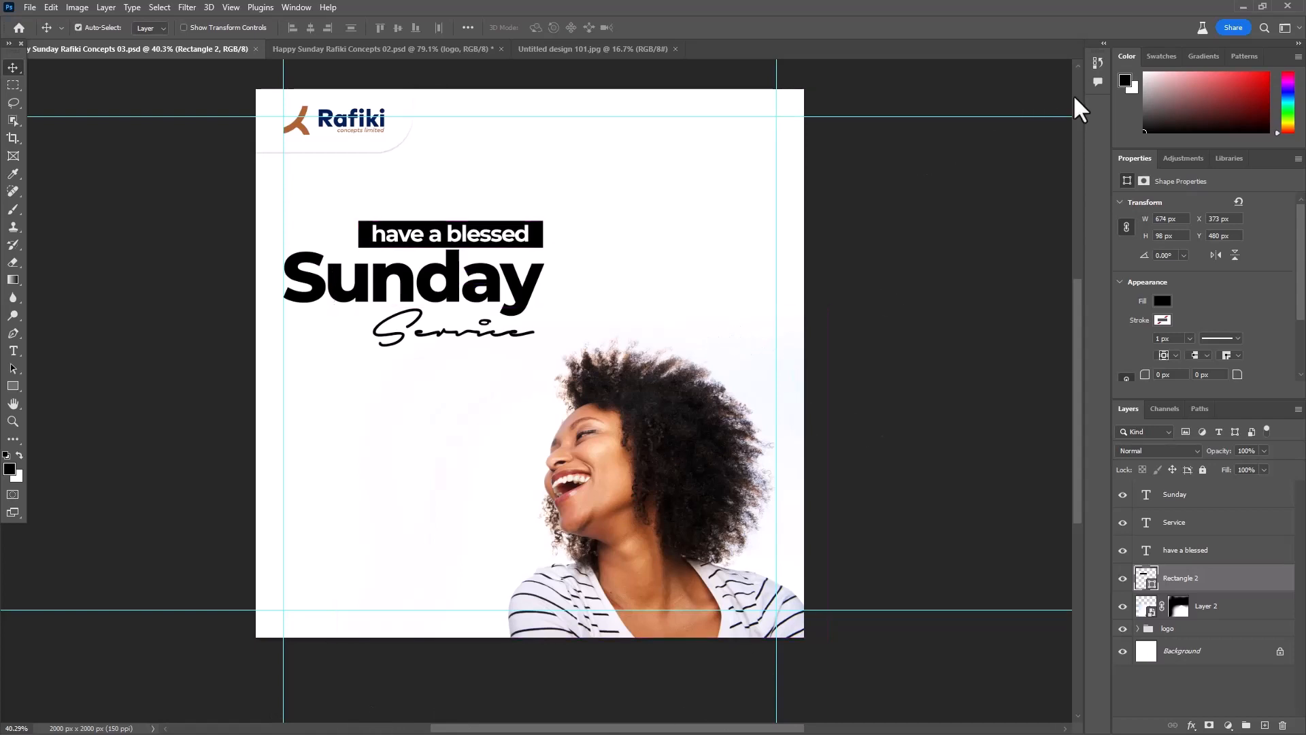
- Add a paragraph text box below "Service" containing the pasted "Trust in the Lord" verse with its Proverbs 3:5-6 reference, in near-black 10 pt Montserrat
{"action": "scroll", "coordinate": [358, 437], "scroll_direction": "up", "scroll_amount": 1}
{"action": "key", "text": "t"}
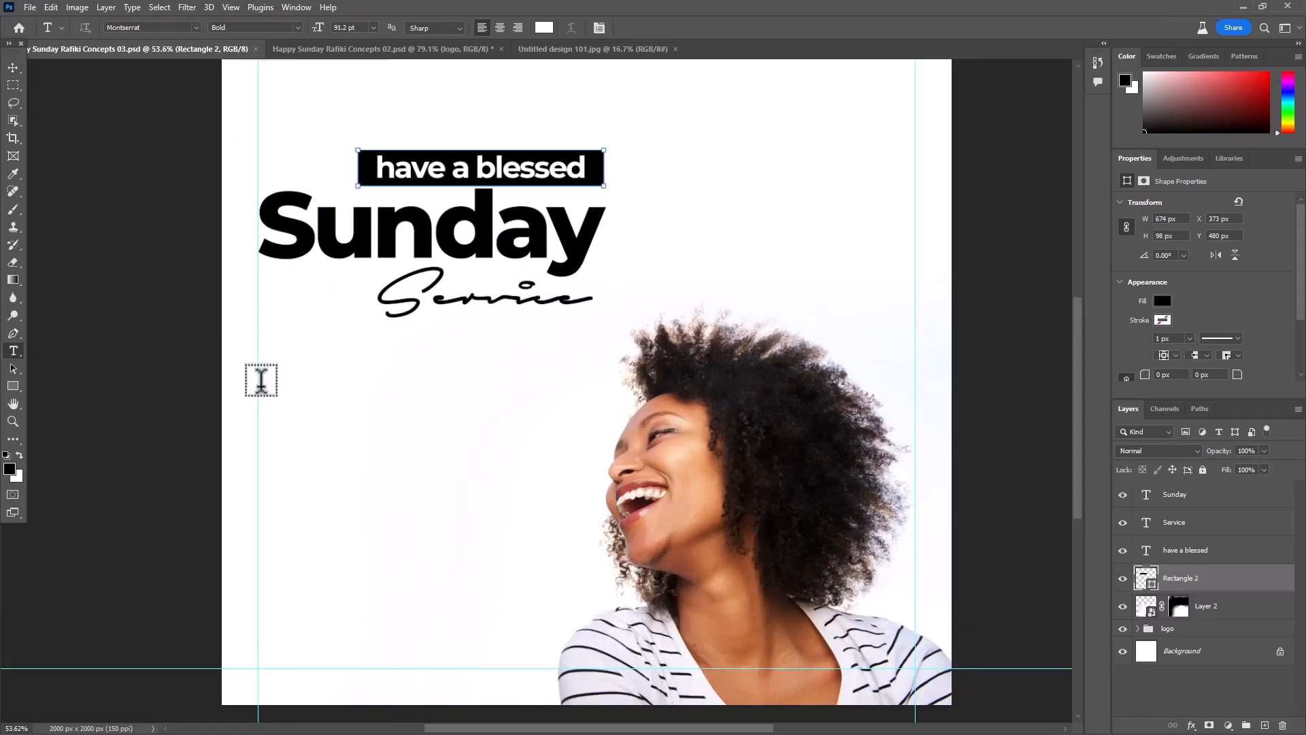
{"action": "left_click_drag", "start_coordinate": [259, 385], "coordinate": [569, 489]}
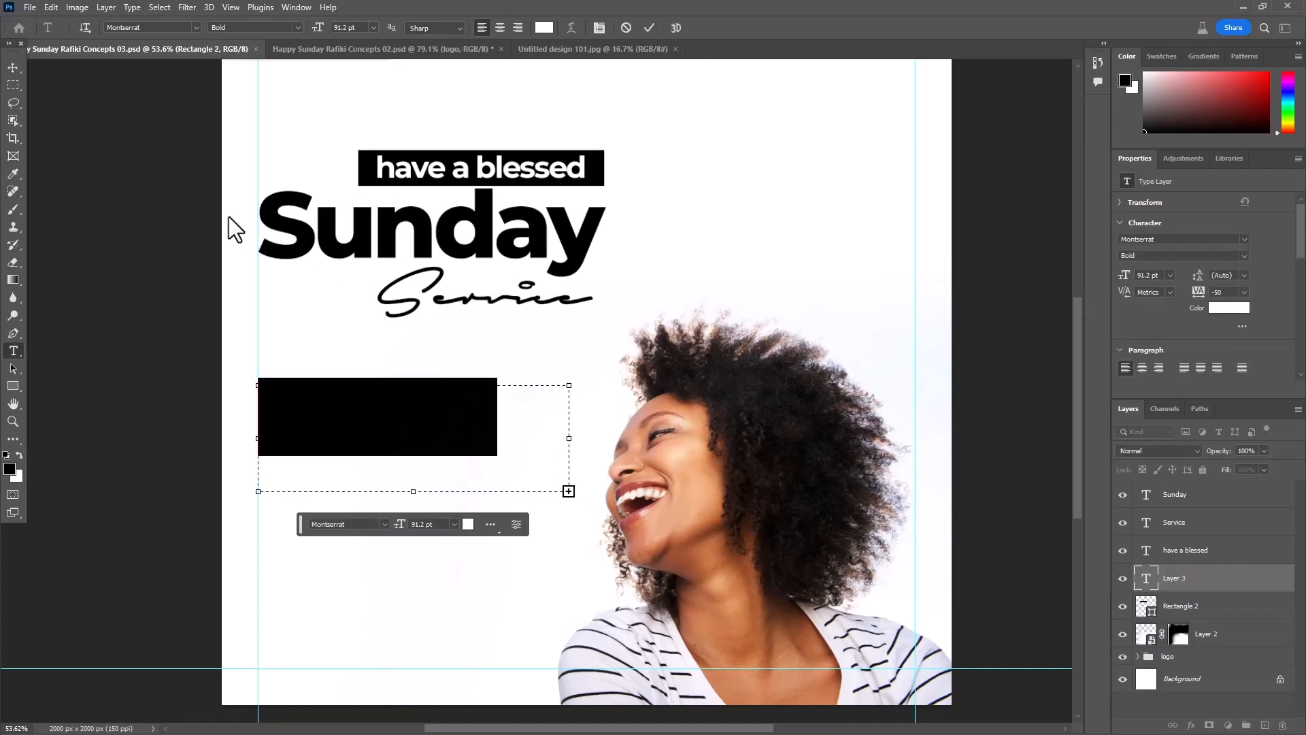
{"action": "left_click", "coordinate": [1230, 308]}
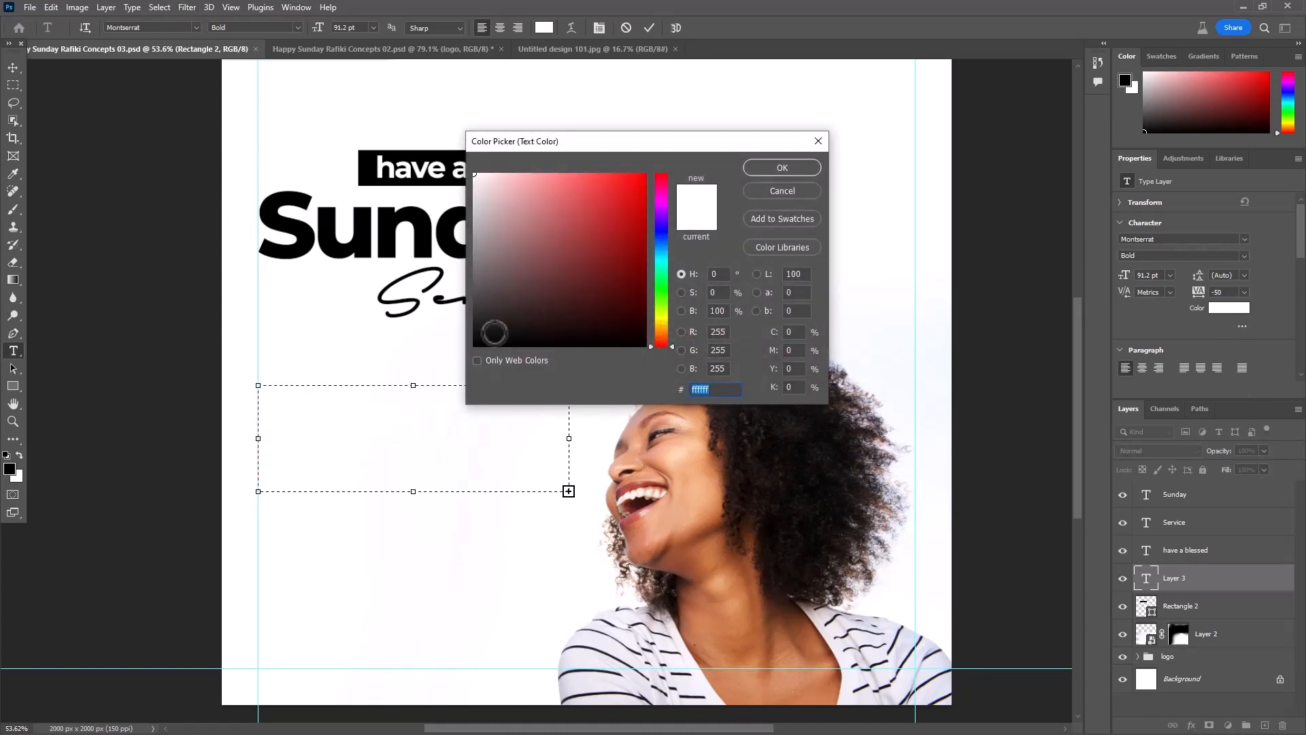
{"action": "left_click", "coordinate": [489, 336]}
{"action": "left_click", "coordinate": [778, 170]}
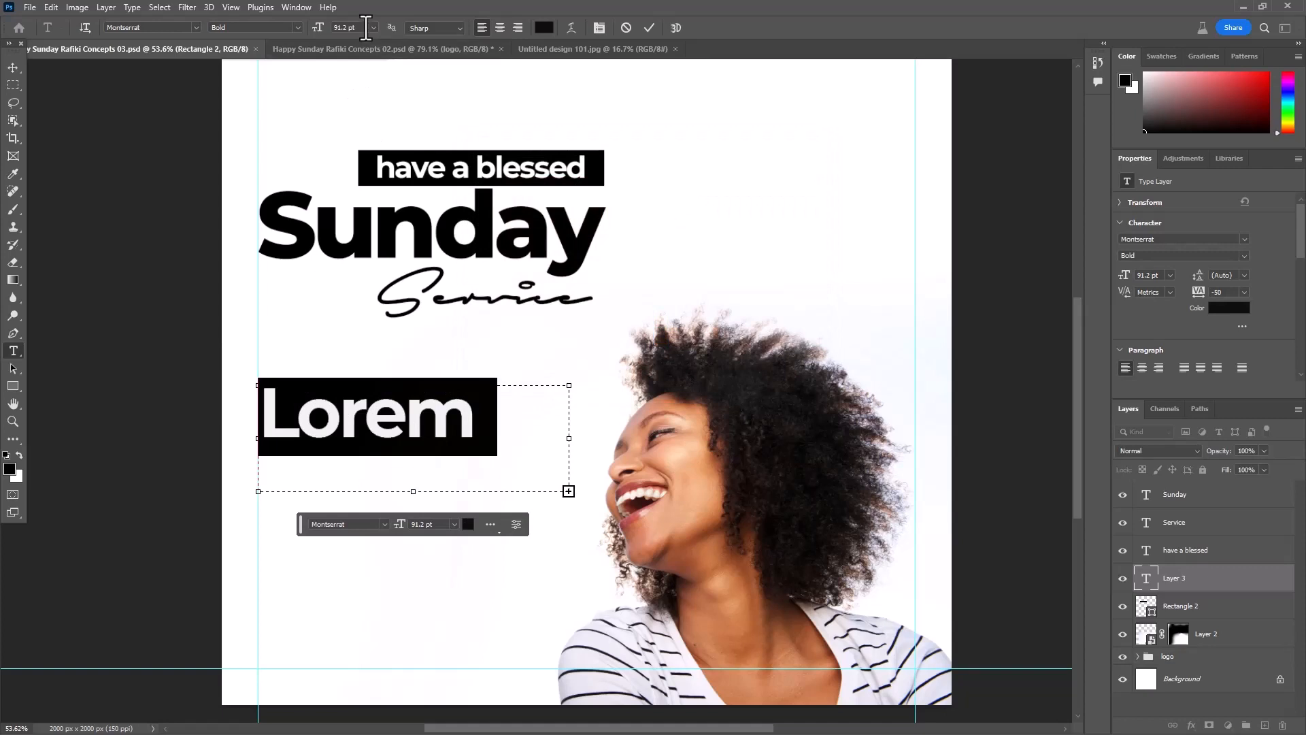
{"action": "key", "text": "Return"}
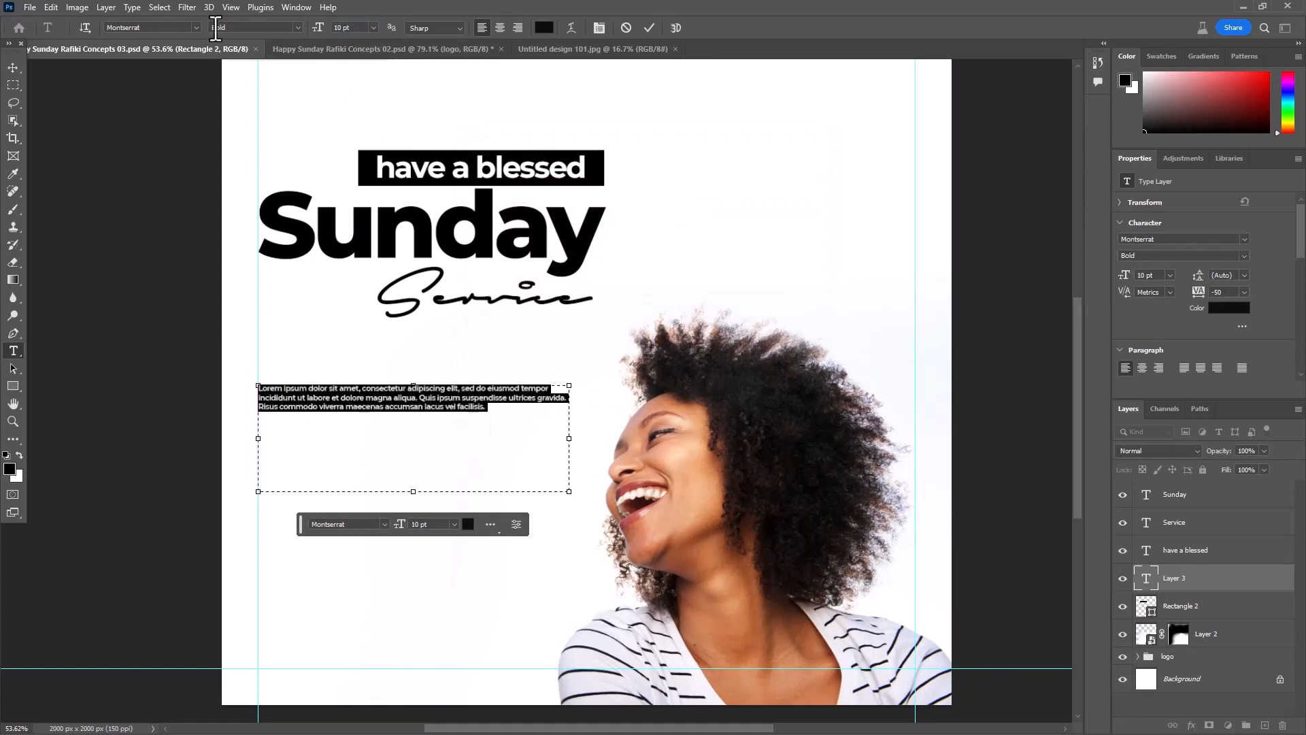
{"action": "type", "text": "\"Trust in the Lord with all your heart and lean not on your own understanding; in all your ways submit to him, and he will make your paths straight.\" - Proverbs 3:5-6"}
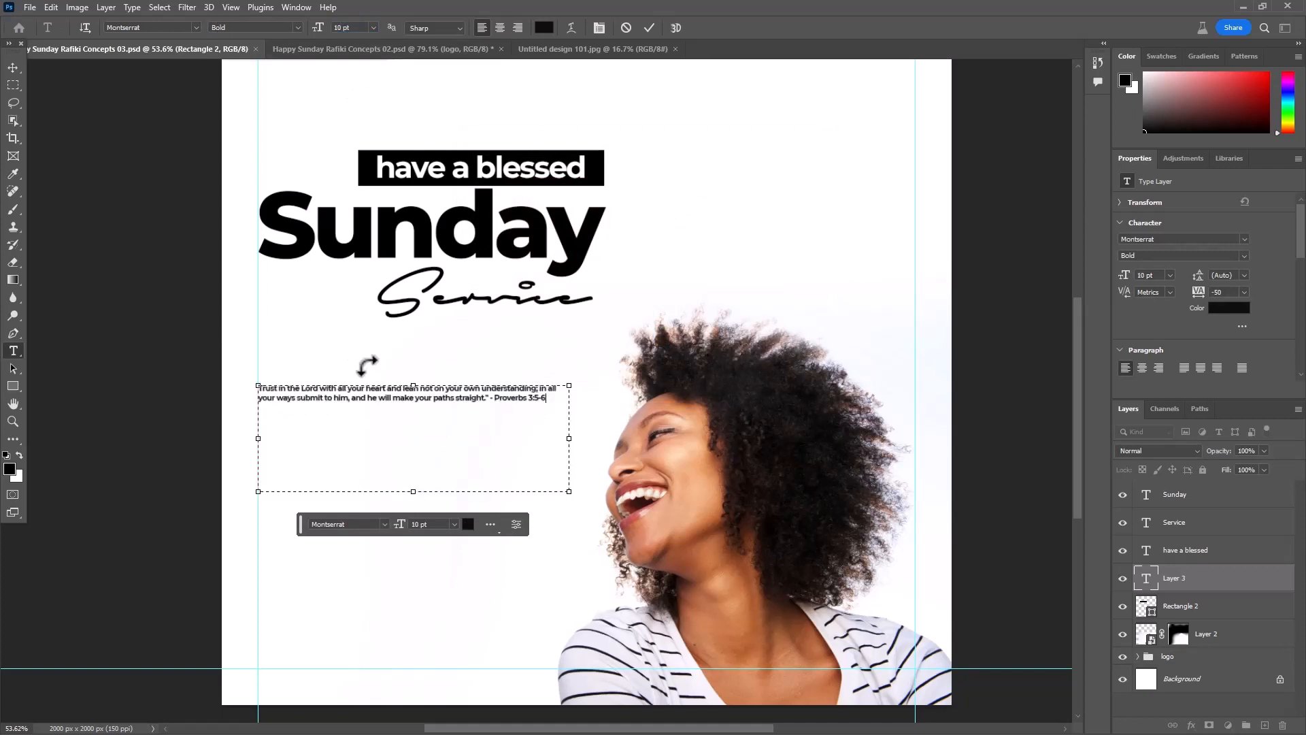
- Set the whole verse paragraph to Montserrat Medium at 22 pt
{"action": "key", "text": "ctrl+a"}
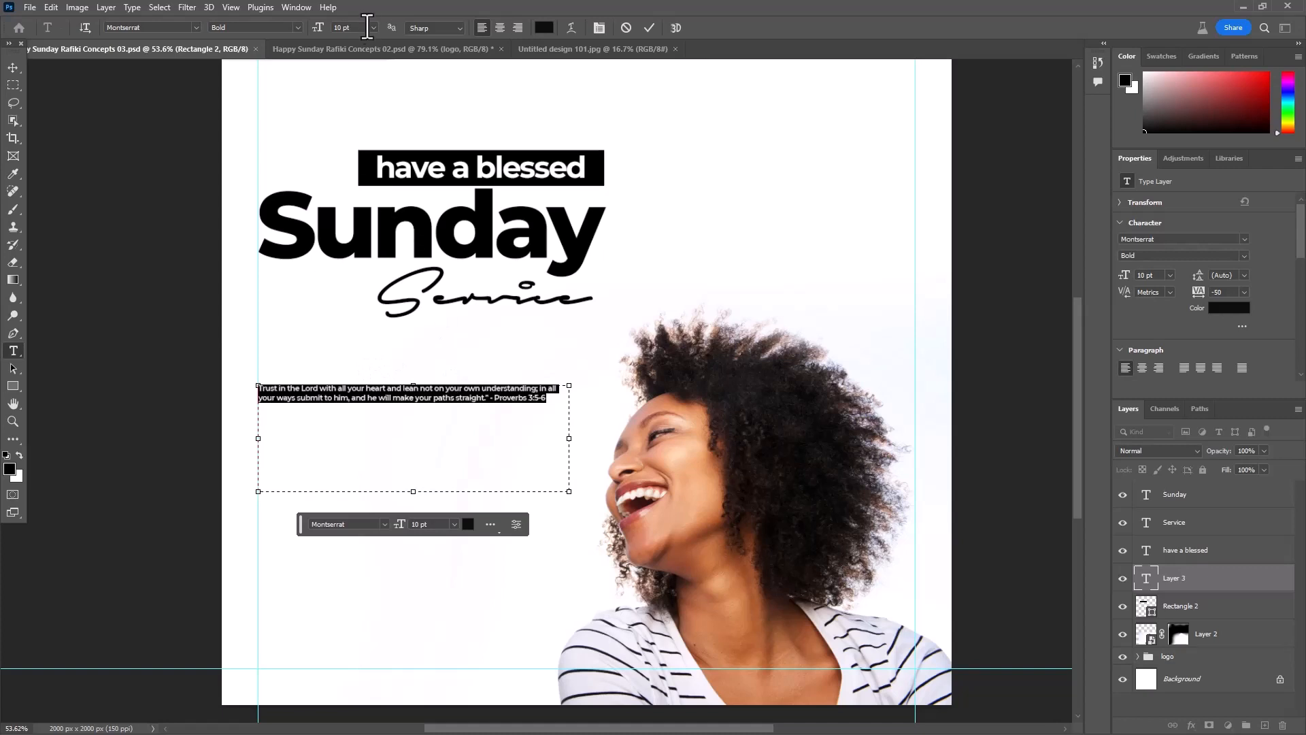
{"action": "left_click", "coordinate": [291, 31]}
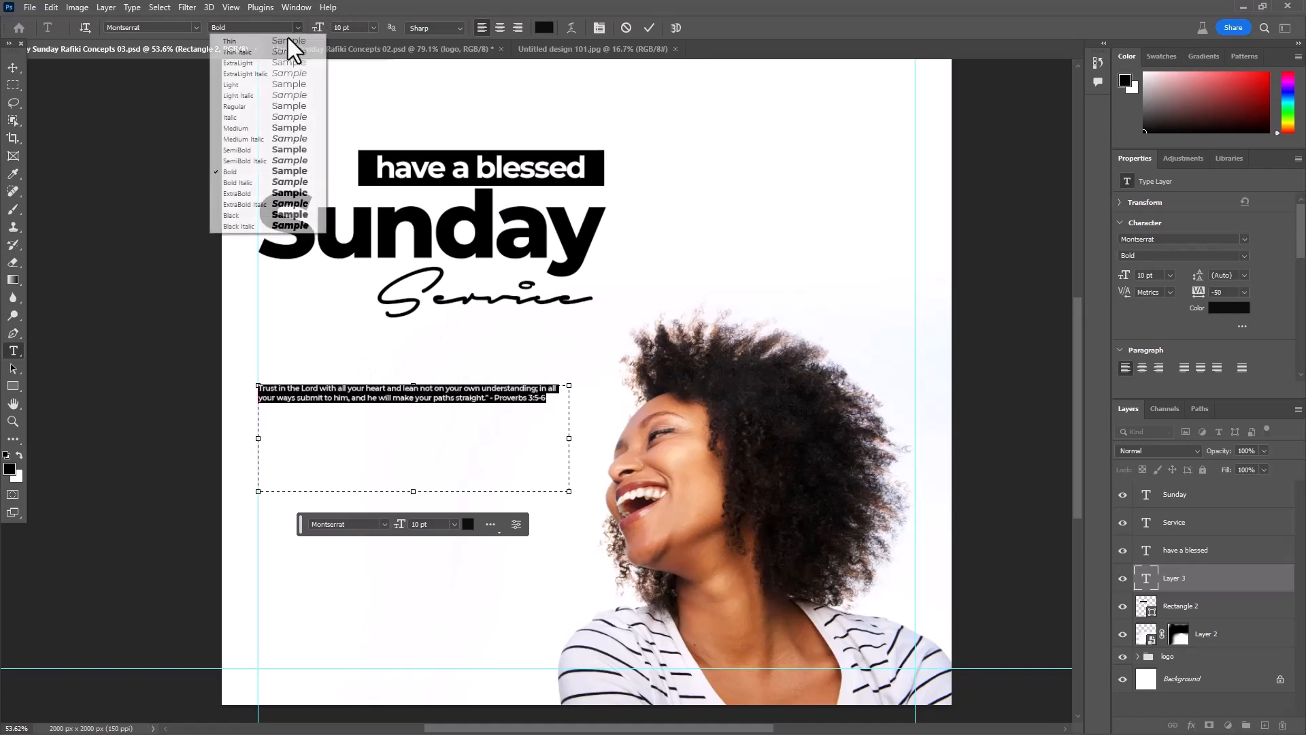
{"action": "left_click", "coordinate": [255, 130]}
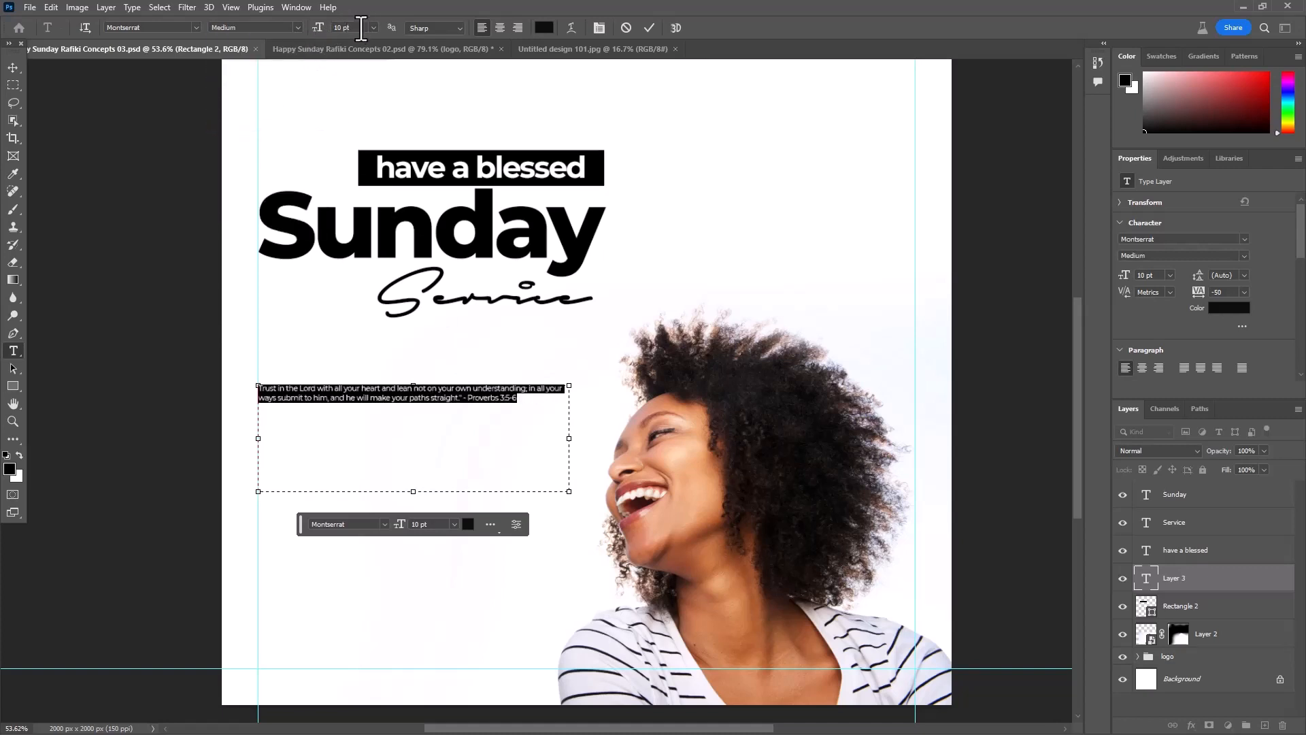
{"action": "key", "text": "Up"}
{"action": "key", "text": "Up"}
{"action": "key", "text": "Up"}
{"action": "key", "text": "Up"}
{"action": "key", "text": "Up"}
{"action": "key", "text": "Up"}
{"action": "key", "text": "Up"}
{"action": "key", "text": "Up"}
{"action": "key", "text": "Up"}
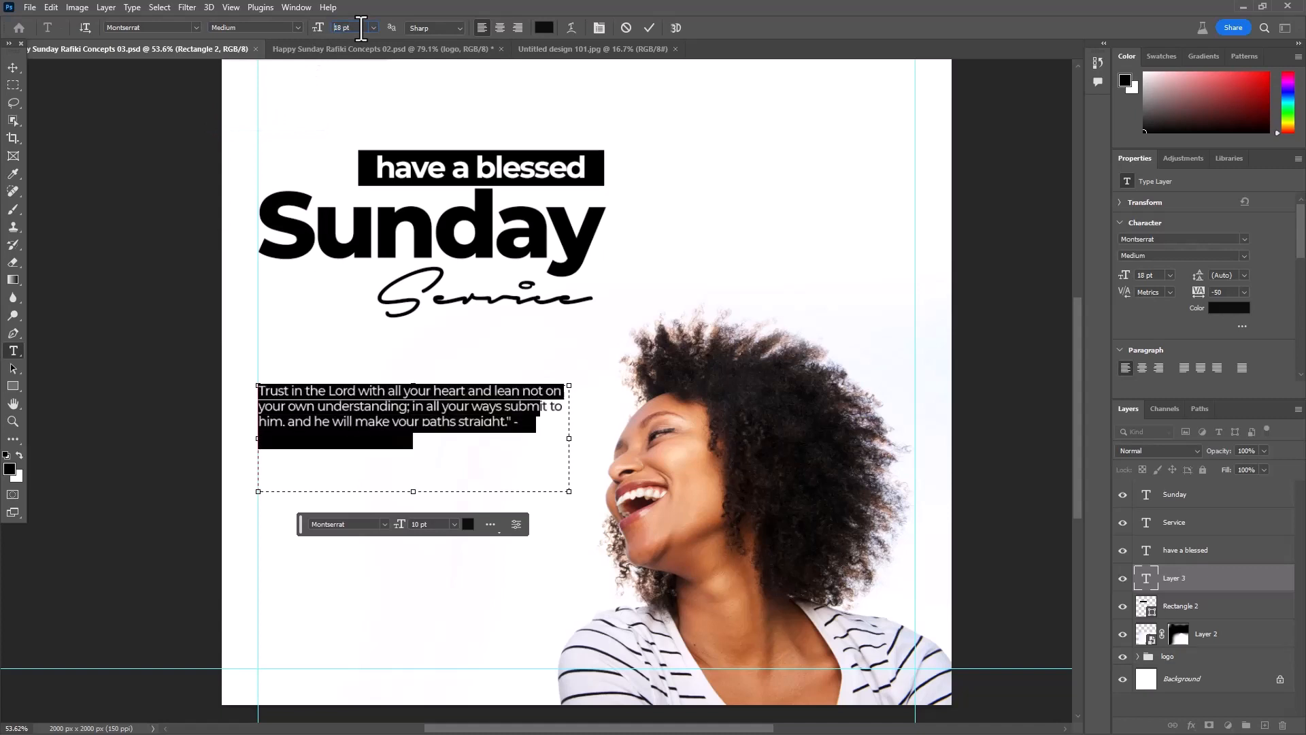
{"action": "key", "text": "Up"}
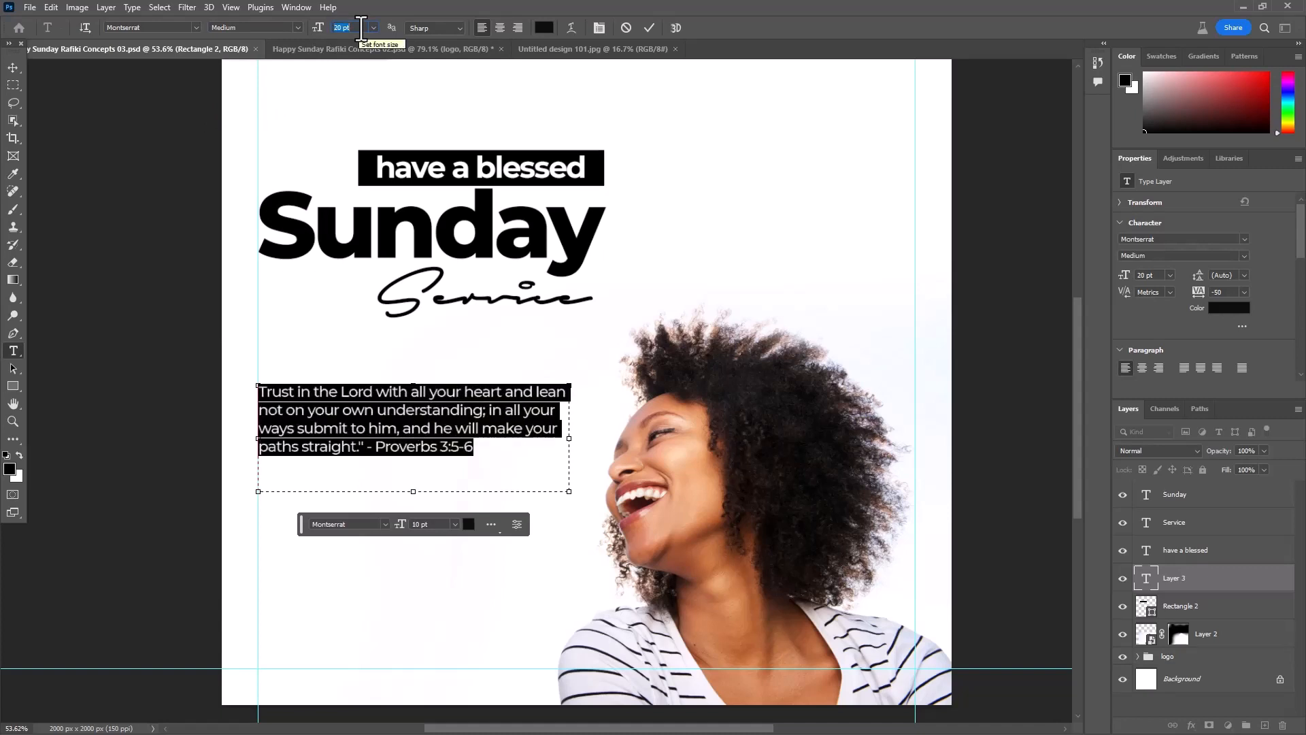
{"action": "key", "text": "Up"}
{"action": "key", "text": "Up"}
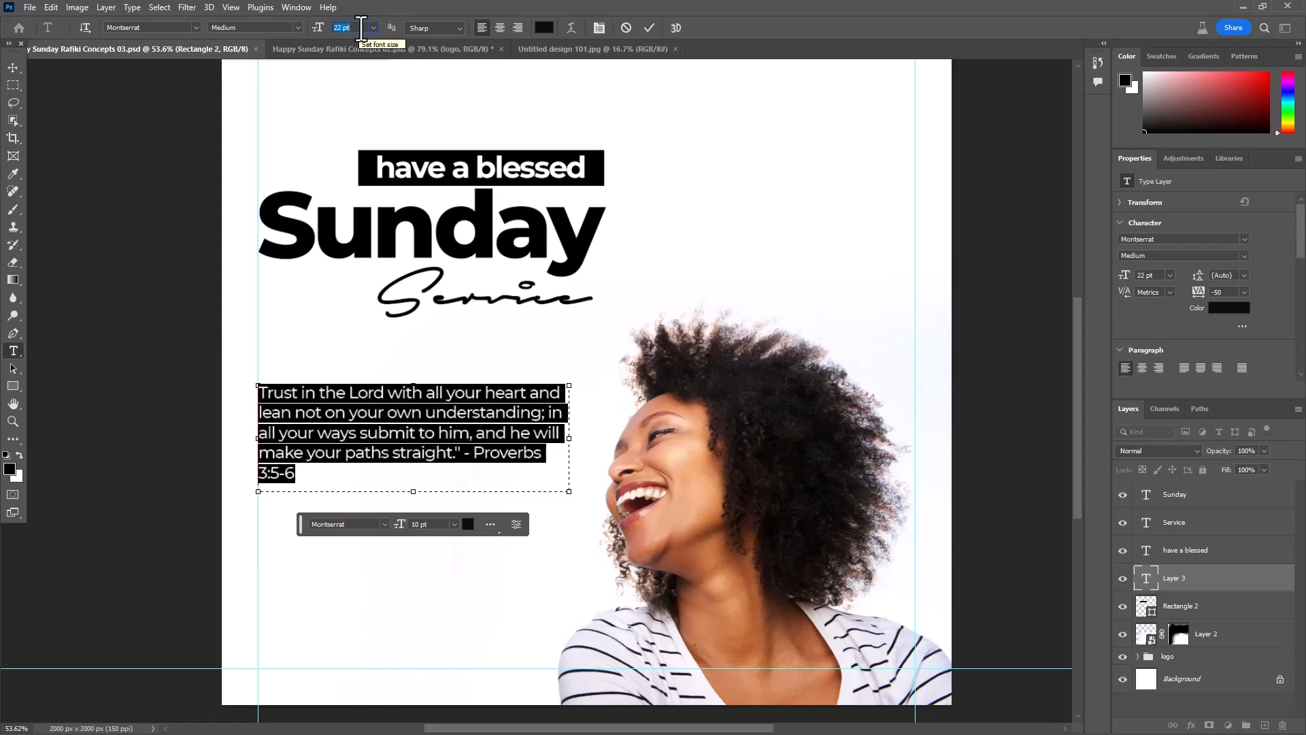
{"action": "left_click", "coordinate": [648, 27]}
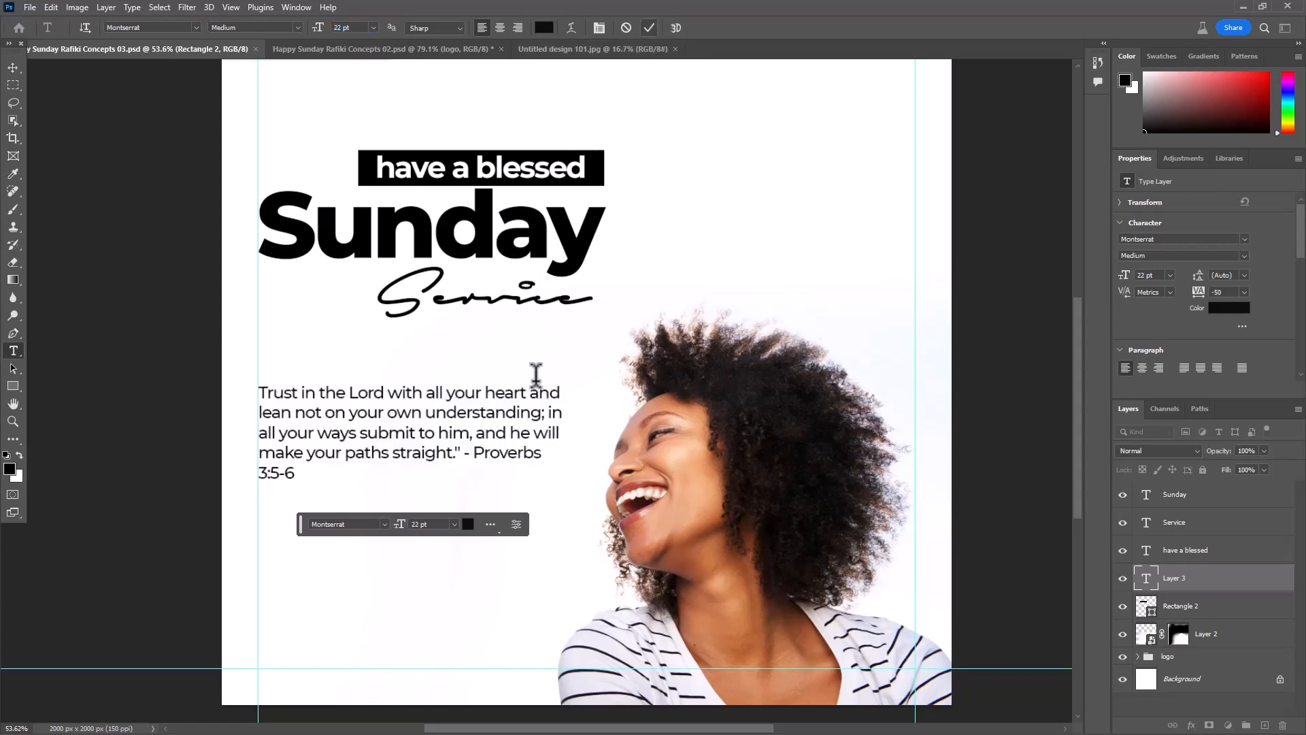
- Remove the closing quotation mark, dash and "Proverbs 3:5-6" from the verse, and shorten its text box to fit the remaining lines
{"action": "scroll", "coordinate": [360, 362], "scroll_direction": "up", "scroll_amount": 2}
{"action": "left_click", "coordinate": [12, 68]}
{"action": "scroll", "coordinate": [474, 360], "scroll_direction": "down", "scroll_amount": 5}
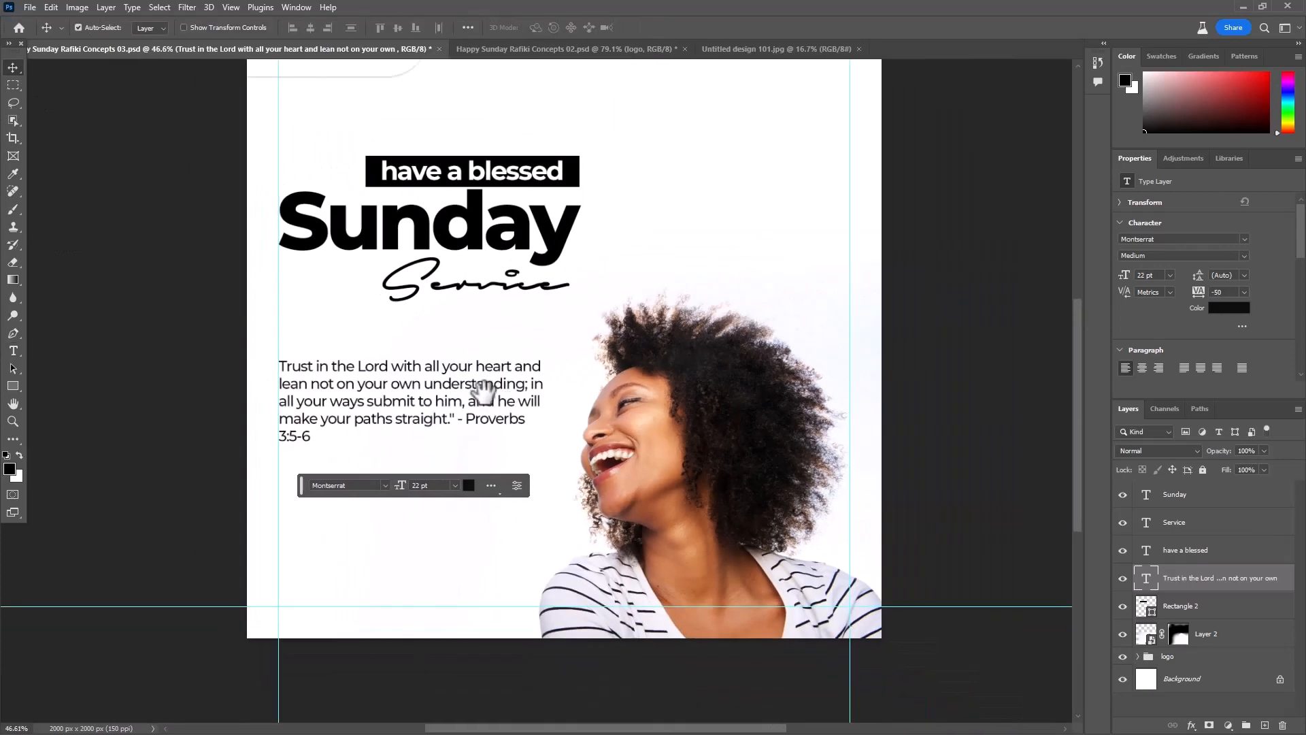
{"action": "left_click_drag", "start_coordinate": [481, 392], "coordinate": [572, 419]}
{"action": "key", "text": "ctrl+c"}
{"action": "scroll", "coordinate": [486, 383], "scroll_direction": "up", "scroll_amount": 3}
{"action": "double_click", "coordinate": [488, 402]}
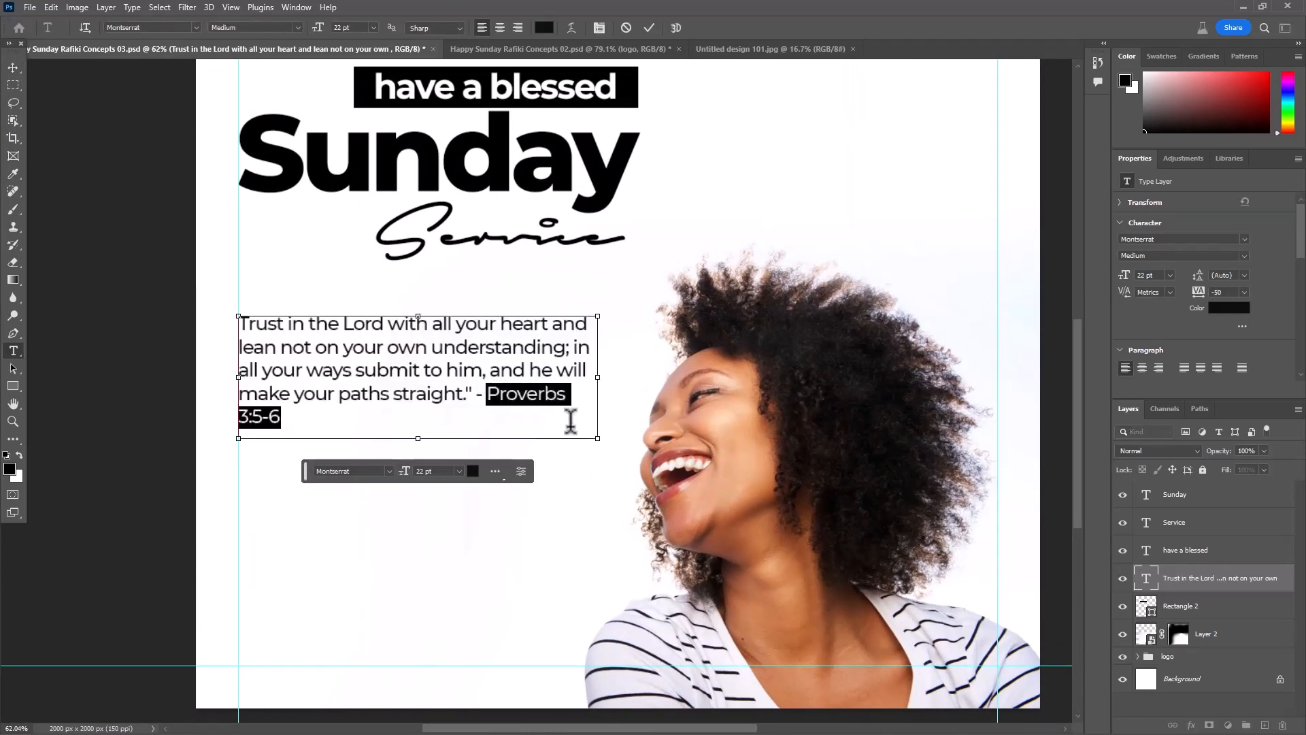
{"action": "key", "text": "BackSpace"}
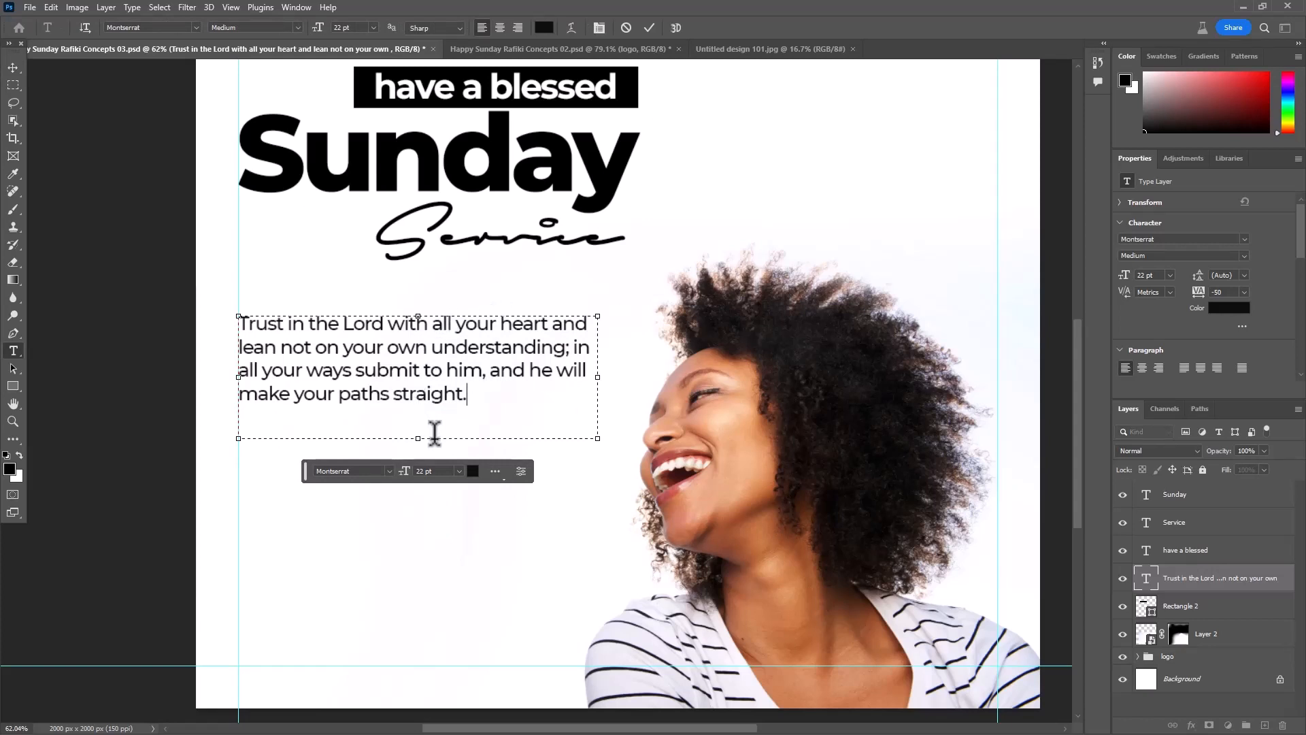
{"action": "left_click_drag", "start_coordinate": [415, 442], "coordinate": [425, 408]}
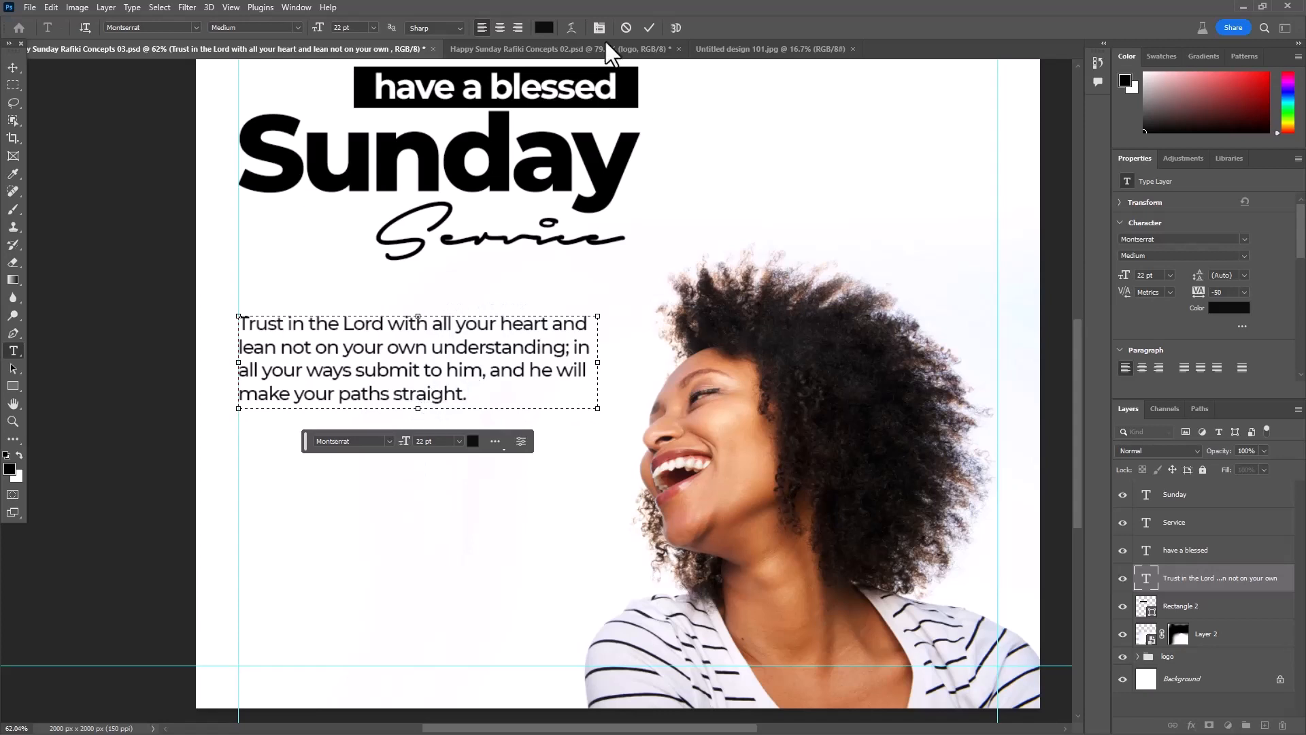
{"action": "left_click", "coordinate": [648, 27]}
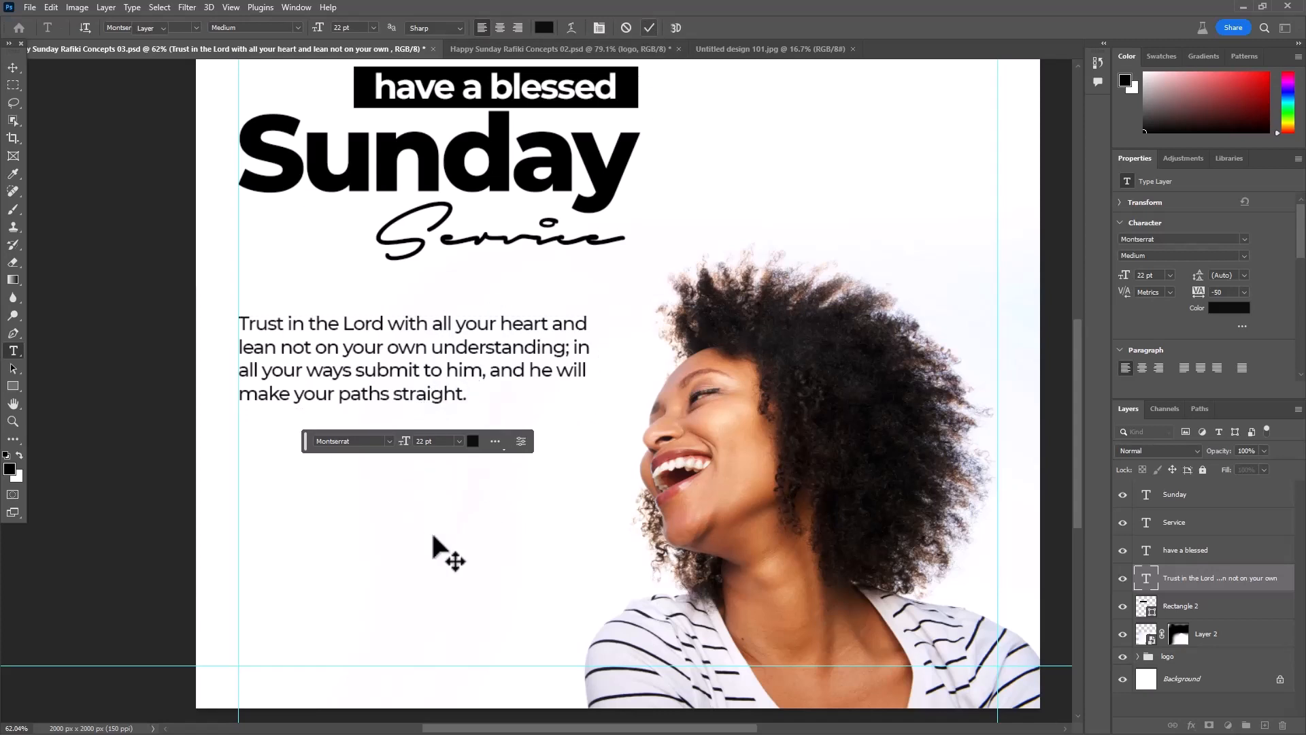
- Add "Proverbs 3:5-6" as a separate text line and place it below the verse, aligned with the left margin guide
{"action": "left_click", "coordinate": [307, 505]}
{"action": "key", "text": "ctrl+v"}
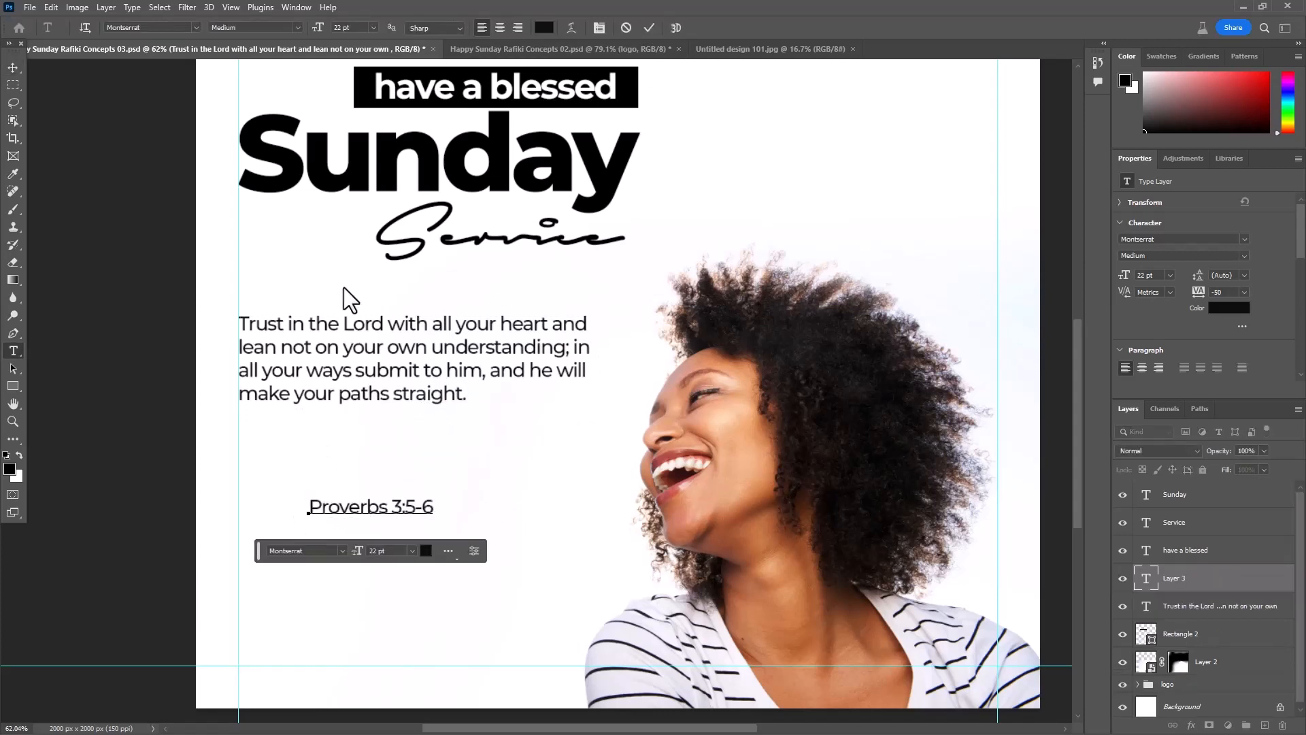
{"action": "left_click", "coordinate": [648, 27]}
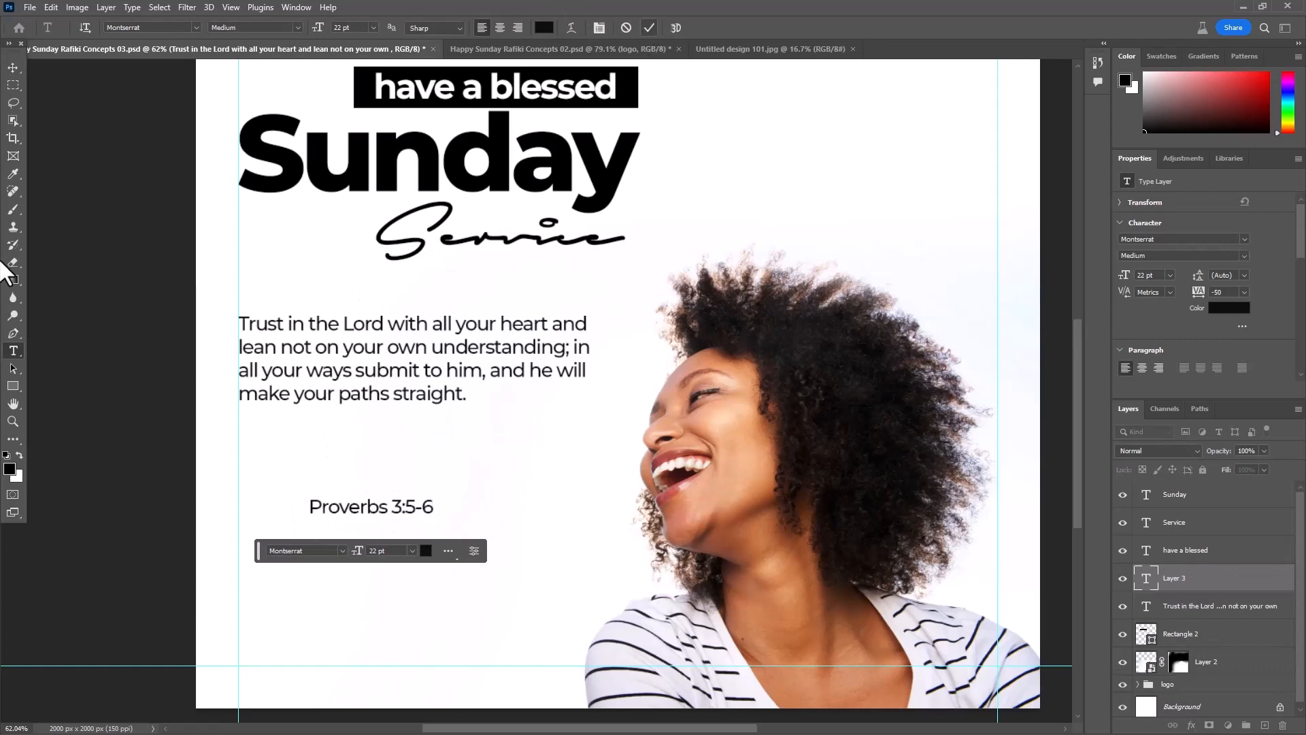
{"action": "left_click", "coordinate": [13, 67]}
{"action": "scroll", "coordinate": [283, 509], "scroll_direction": "up", "scroll_amount": 1}
{"action": "left_click_drag", "start_coordinate": [325, 504], "coordinate": [241, 427]}
- Scale the "Proverbs 3:5-6" text up to about 27.58 pt, keeping its left edge on the margin guide
{"action": "key", "text": "ctrl+t"}
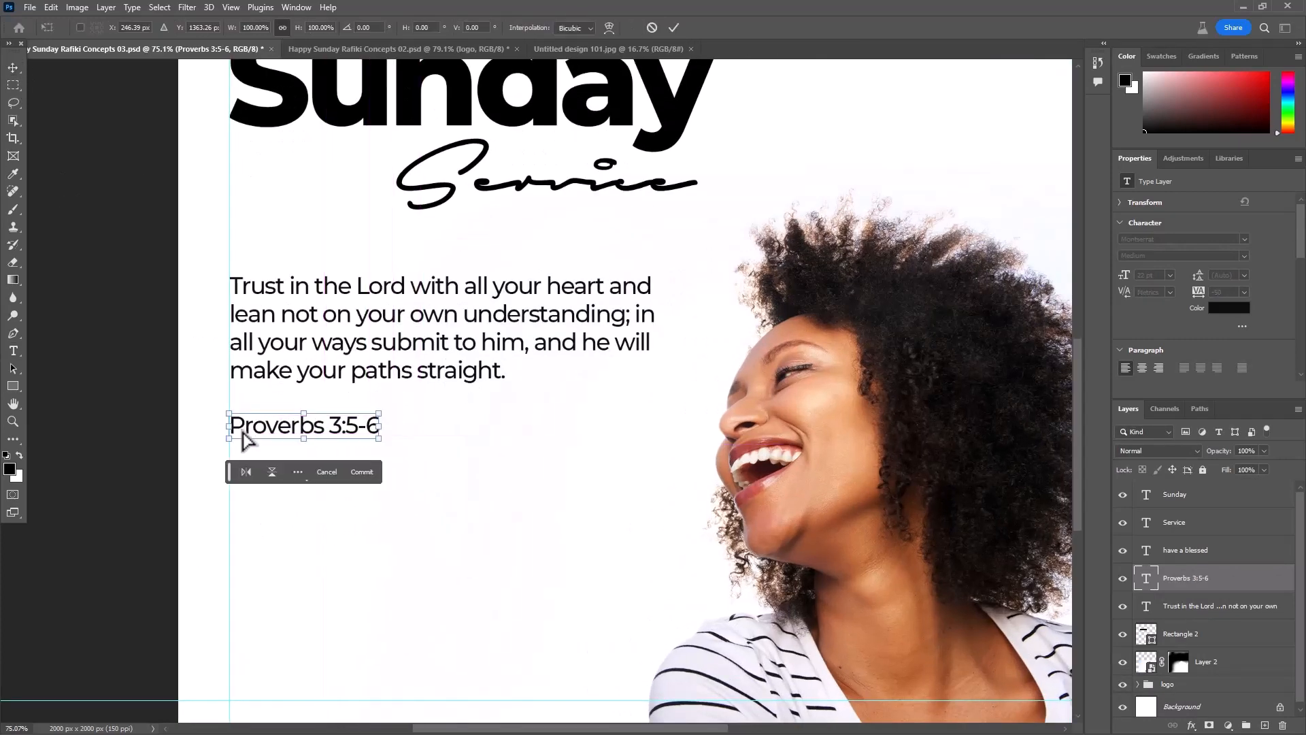
{"action": "left_click_drag", "start_coordinate": [381, 441], "coordinate": [431, 453]}
{"action": "left_click", "coordinate": [674, 26]}
{"action": "scroll", "coordinate": [525, 452], "scroll_direction": "down", "scroll_amount": 3}
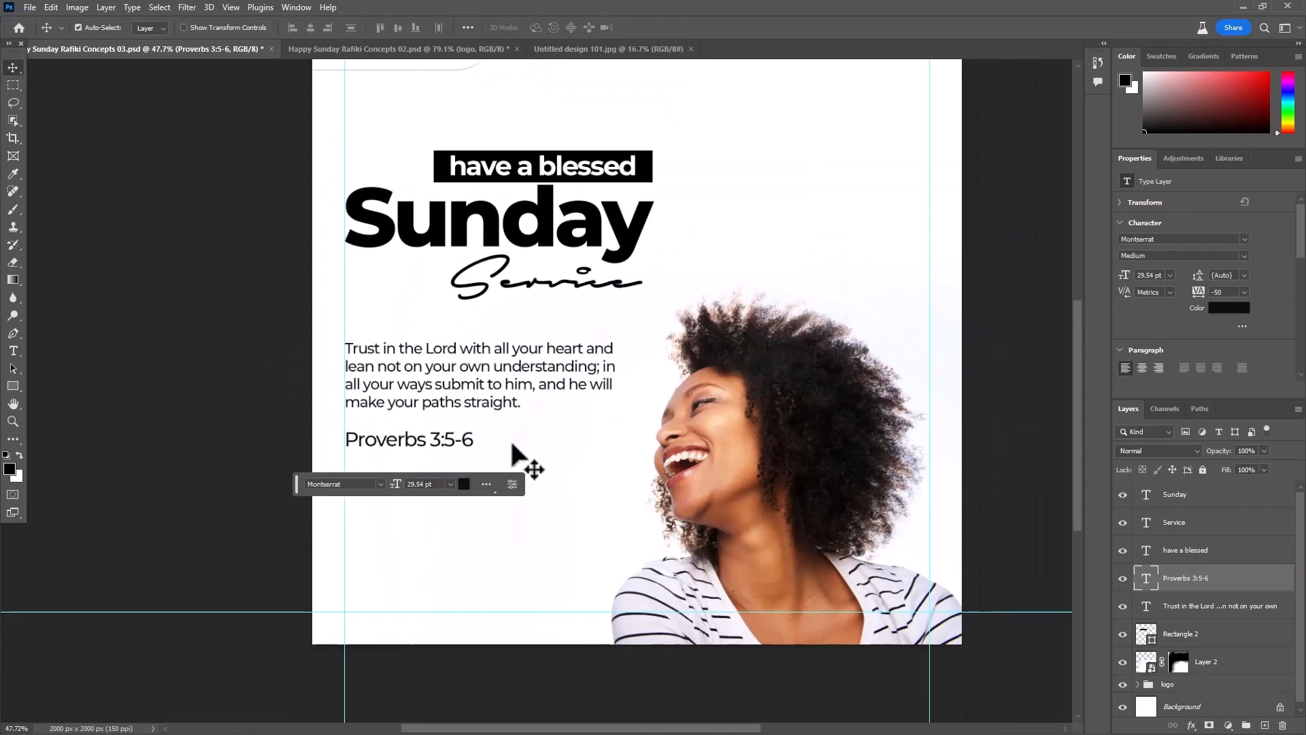
{"action": "scroll", "coordinate": [507, 458], "scroll_direction": "up", "scroll_amount": 2}
{"action": "key", "text": "ctrl+t"}
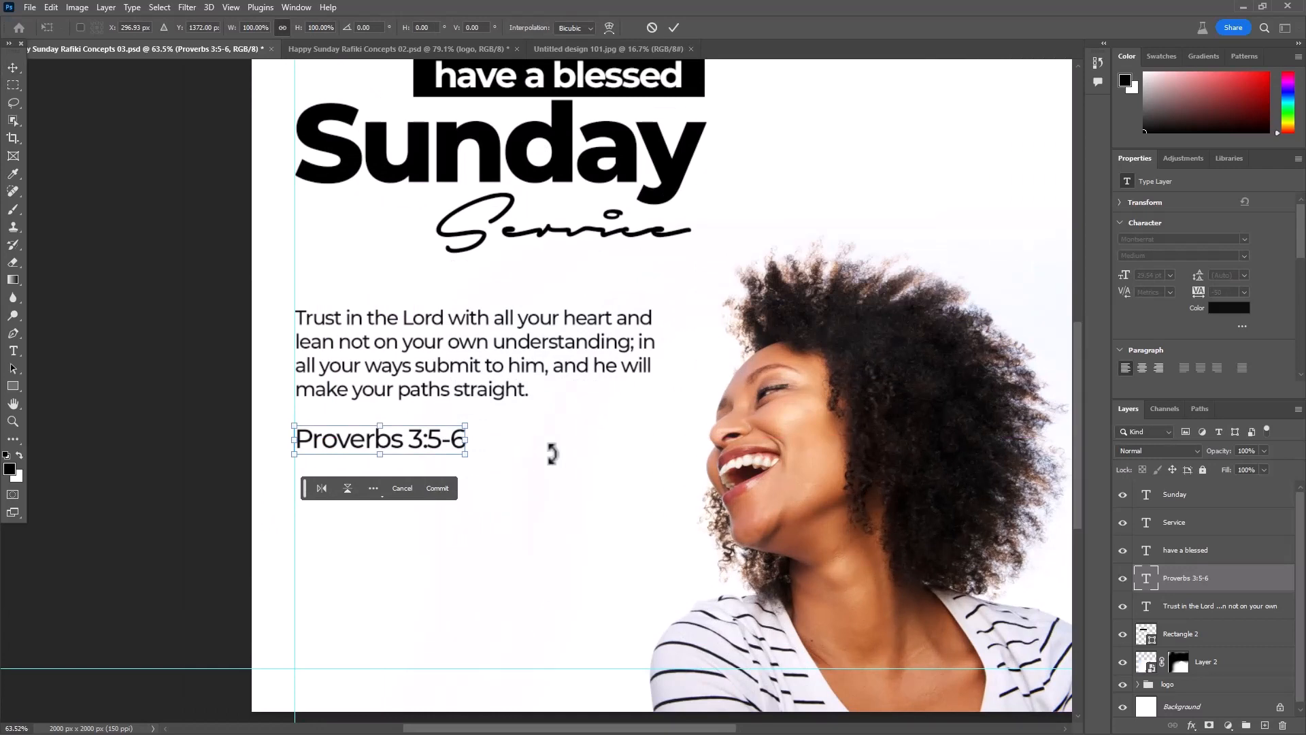
{"action": "mouse_move", "coordinate": [475, 462]}
{"action": "left_mouse_down"}
{"action": "mouse_move", "coordinate": [458, 451]}
{"action": "mouse_move", "coordinate": [465, 442]}
{"action": "mouse_move", "coordinate": [454, 453]}
{"action": "left_mouse_up"}
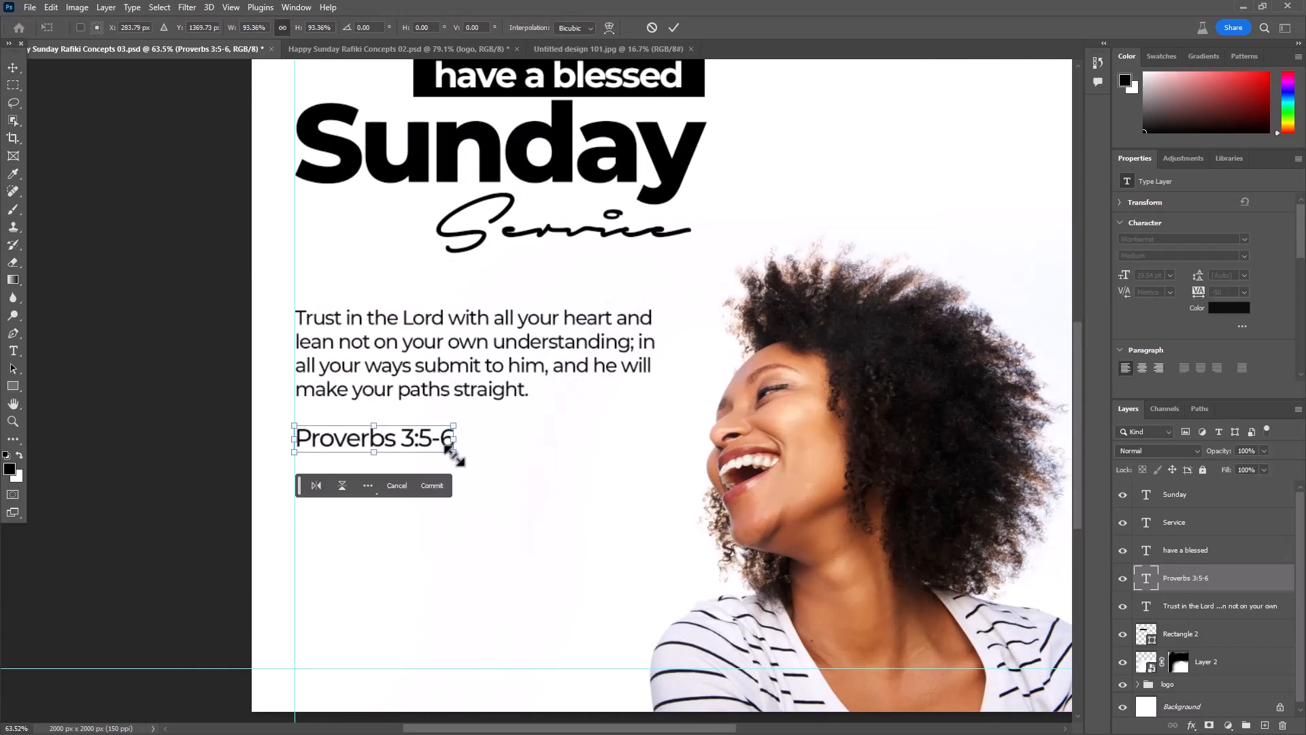
{"action": "left_click", "coordinate": [674, 27]}
- Set the "Proverbs 3:5-6" text to Montserrat Bold
{"action": "key", "text": "t"}
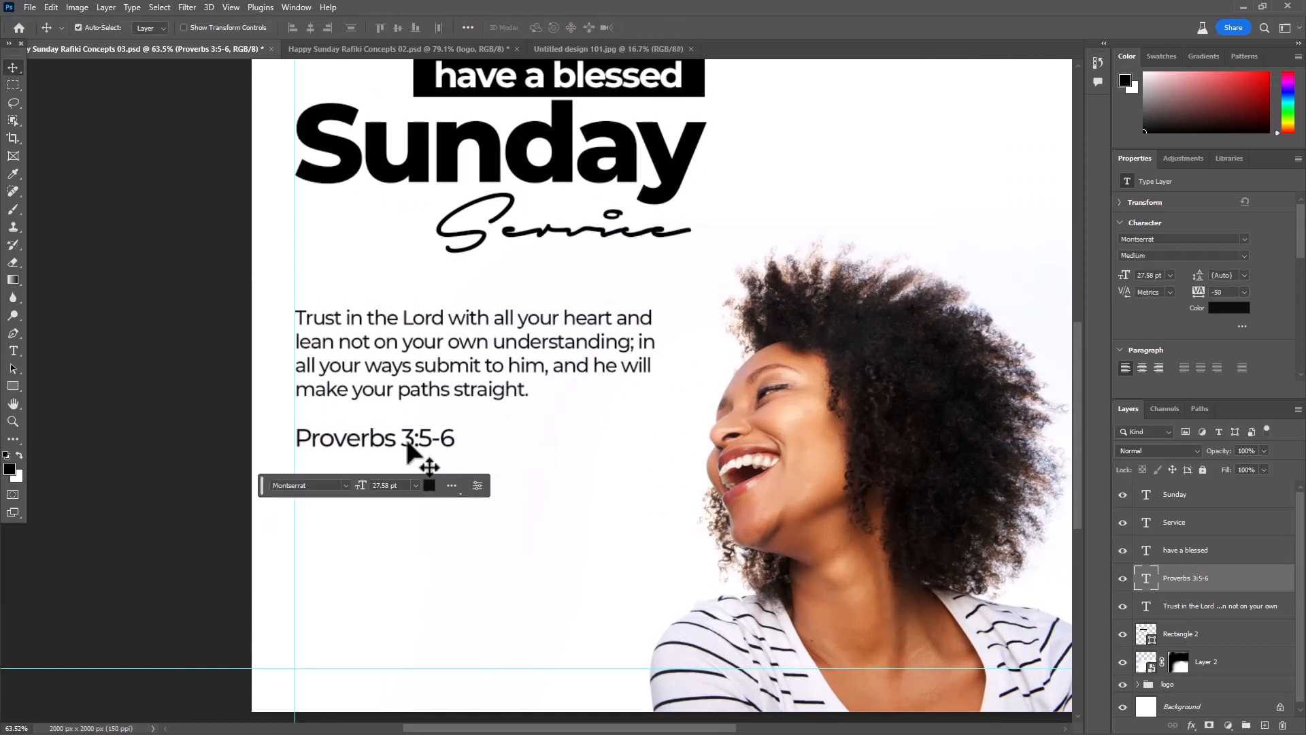
{"action": "key", "text": "Return"}
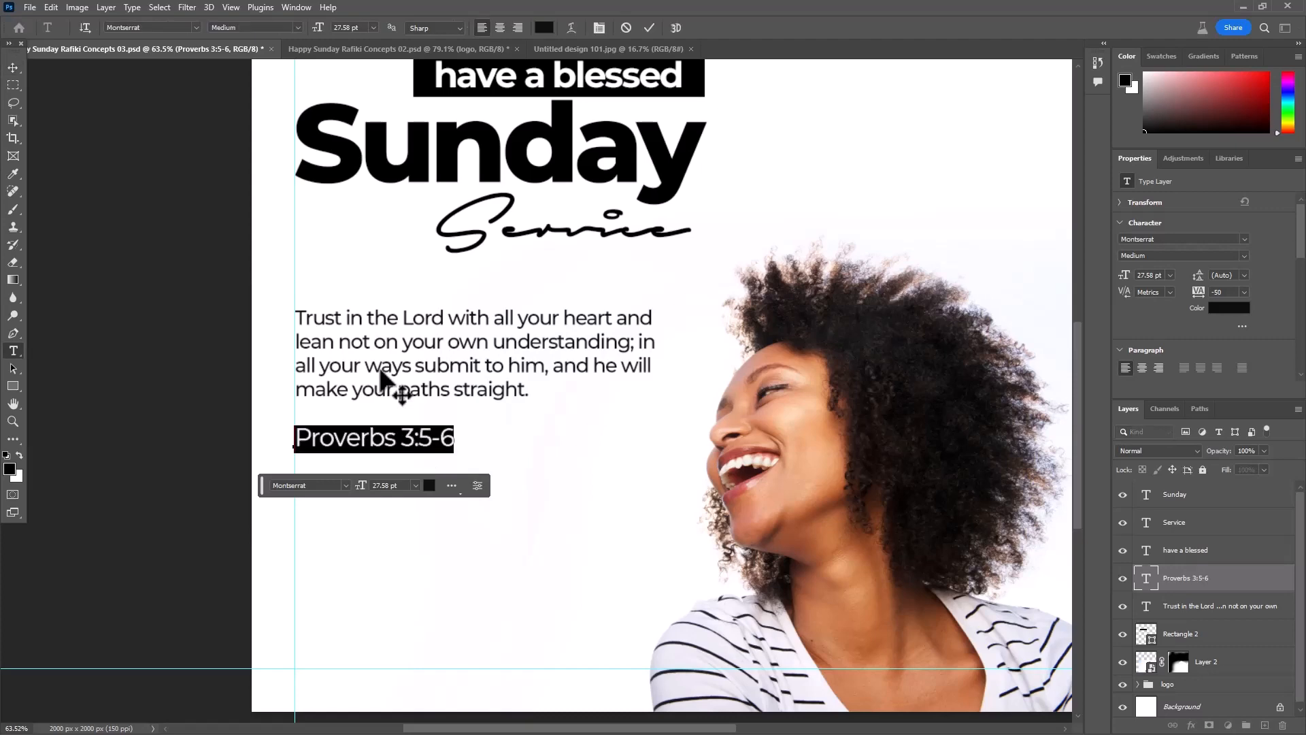
{"action": "left_click", "coordinate": [297, 28]}
{"action": "left_click", "coordinate": [272, 176]}
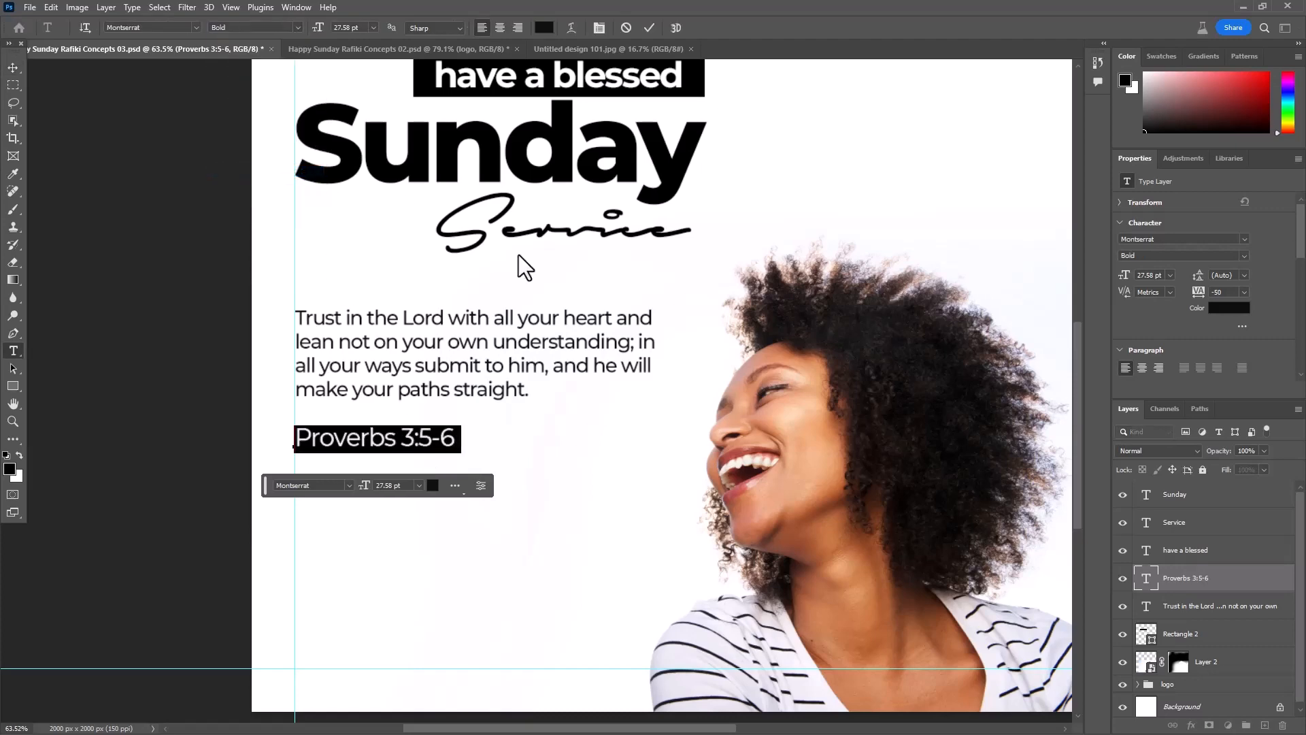
{"action": "left_click", "coordinate": [650, 27]}
{"action": "key", "text": "v"}
- Scale the bold "Proverbs 3:5-6" text down to about 74% and nudge it up closer to the verse
{"action": "scroll", "coordinate": [463, 463], "scroll_direction": "up", "scroll_amount": 2}
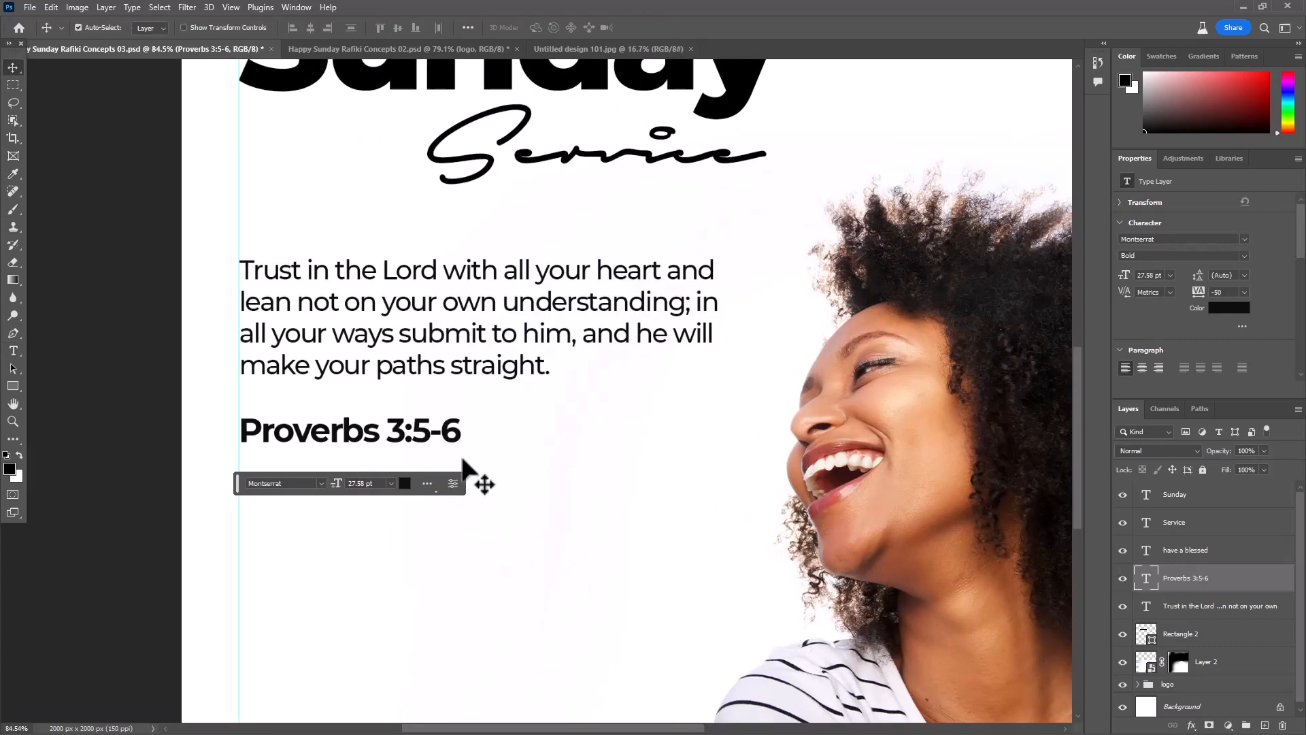
{"action": "key", "text": "ctrl+t"}
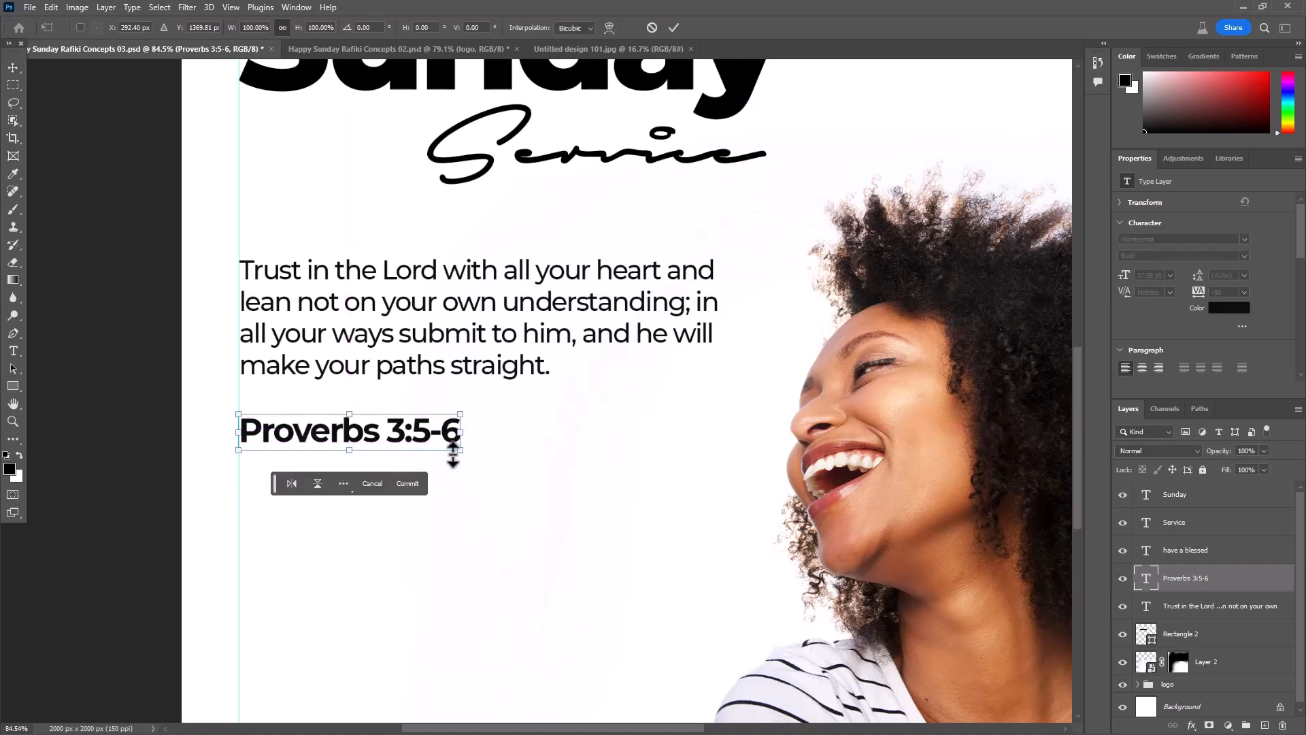
{"action": "left_click_drag", "start_coordinate": [453, 451], "coordinate": [403, 441]}
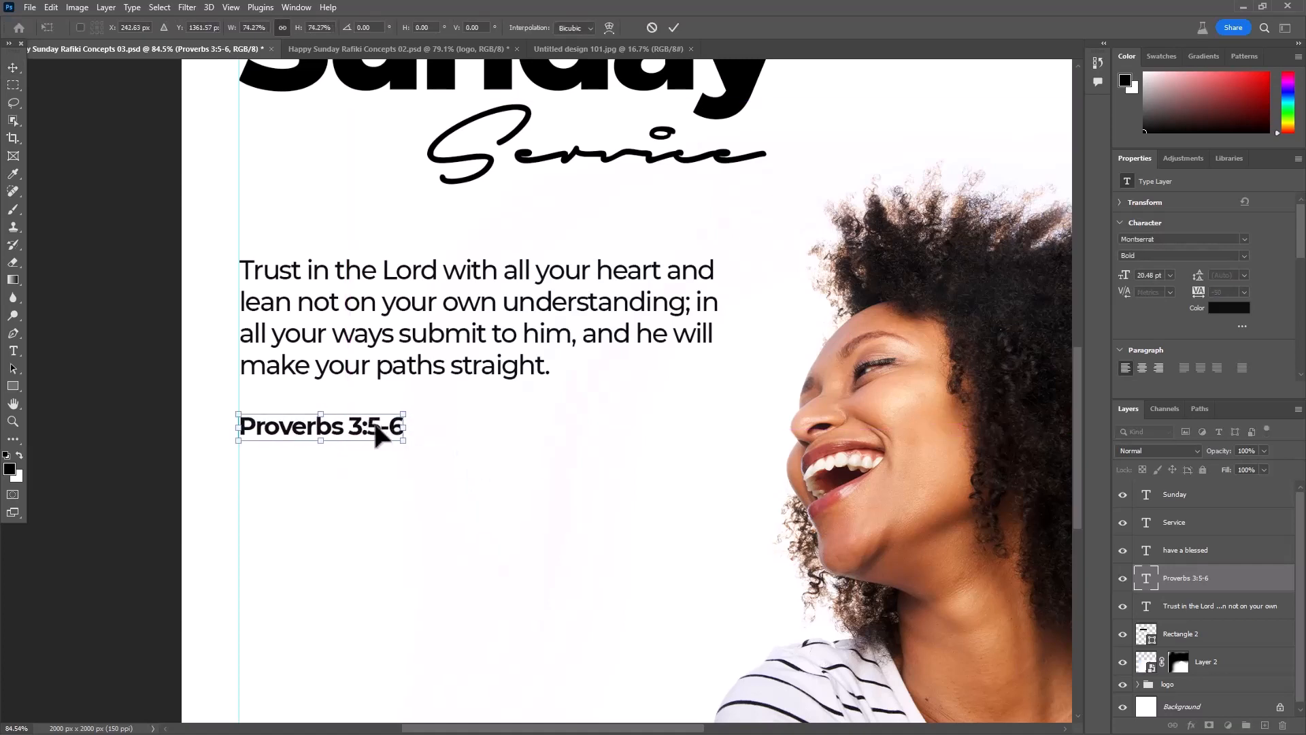
{"action": "key", "text": "Up"}
{"action": "key", "text": "Up"}
{"action": "key", "text": "Up"}
{"action": "key", "text": "Up"}
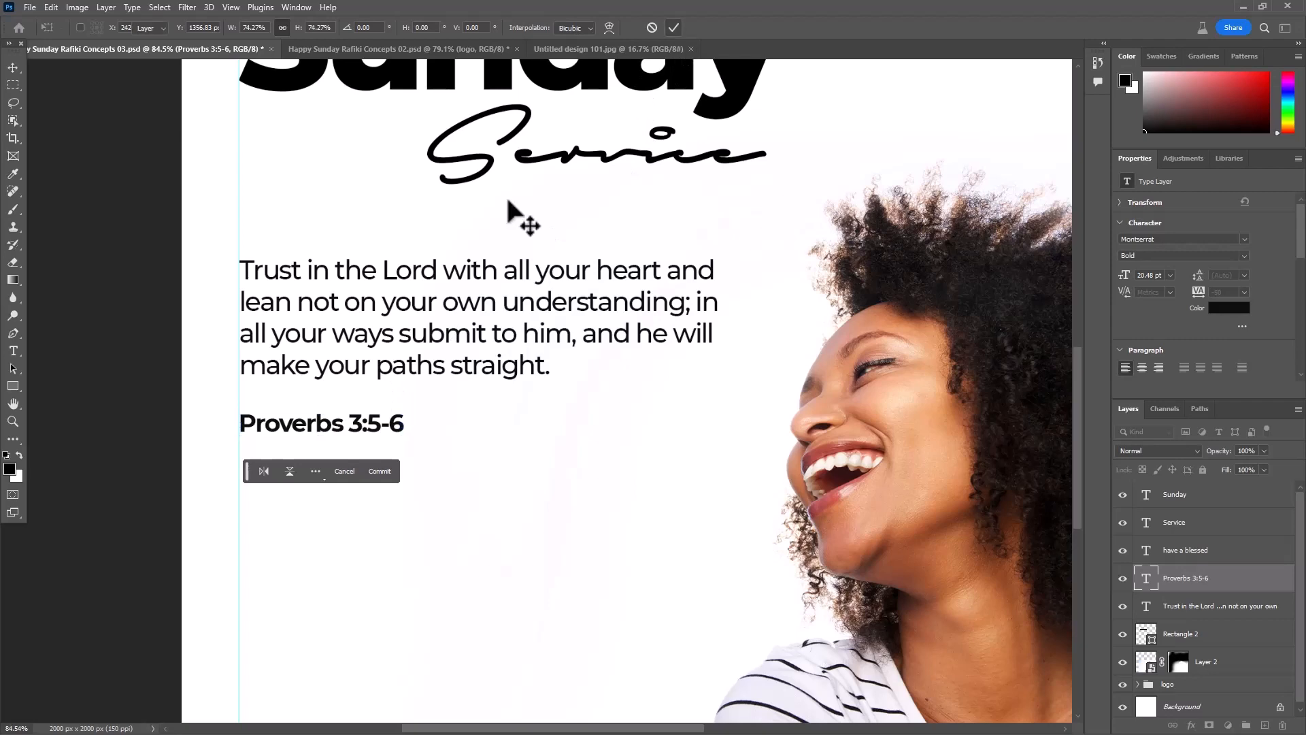
{"action": "key", "text": "Return"}
- Move the "have a blessed" text and its black rectangle together to the left above "Sunday", with the rectangle at X 117 px, Y 470 px
{"action": "scroll", "coordinate": [412, 368], "scroll_direction": "down", "scroll_amount": 4}
{"action": "left_click", "coordinate": [665, 346]}
{"action": "left_click_drag", "start_coordinate": [740, 426], "coordinate": [686, 433]}
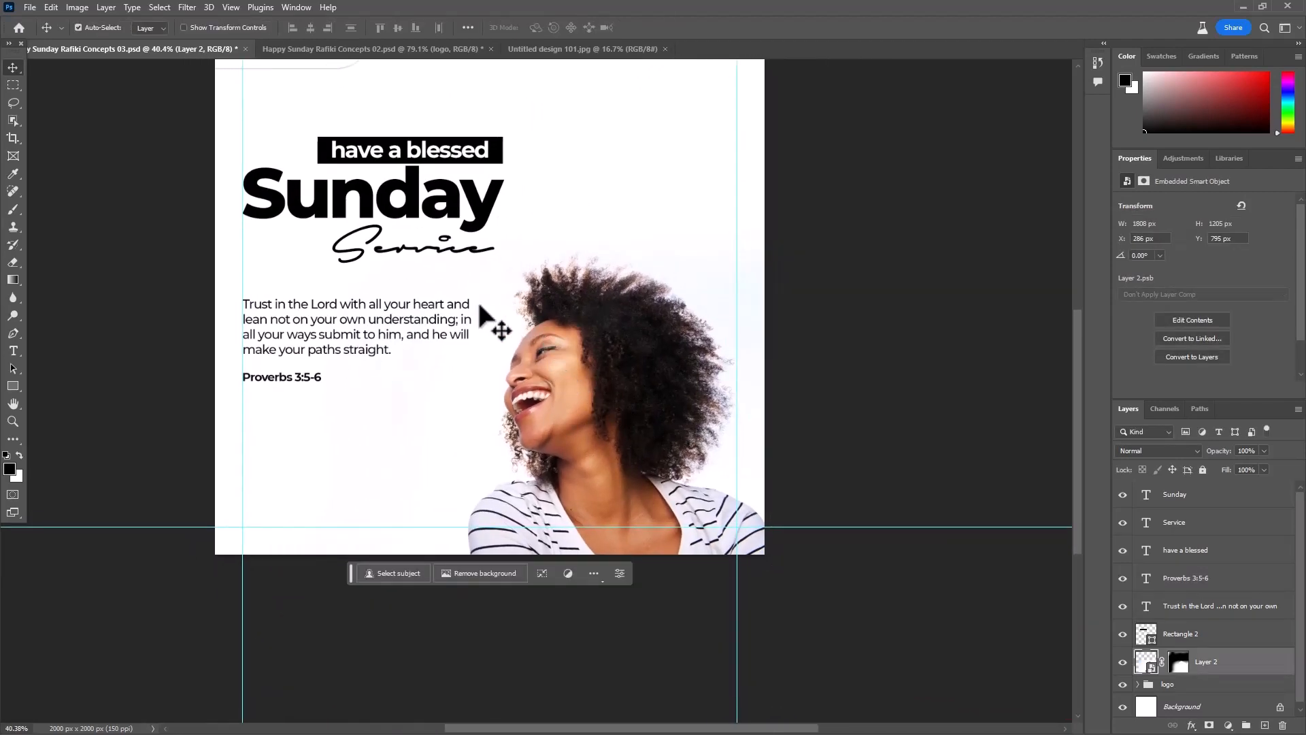
{"action": "left_click_drag", "start_coordinate": [600, 329], "coordinate": [693, 420]}
{"action": "scroll", "coordinate": [462, 271], "scroll_direction": "up", "scroll_amount": 5}
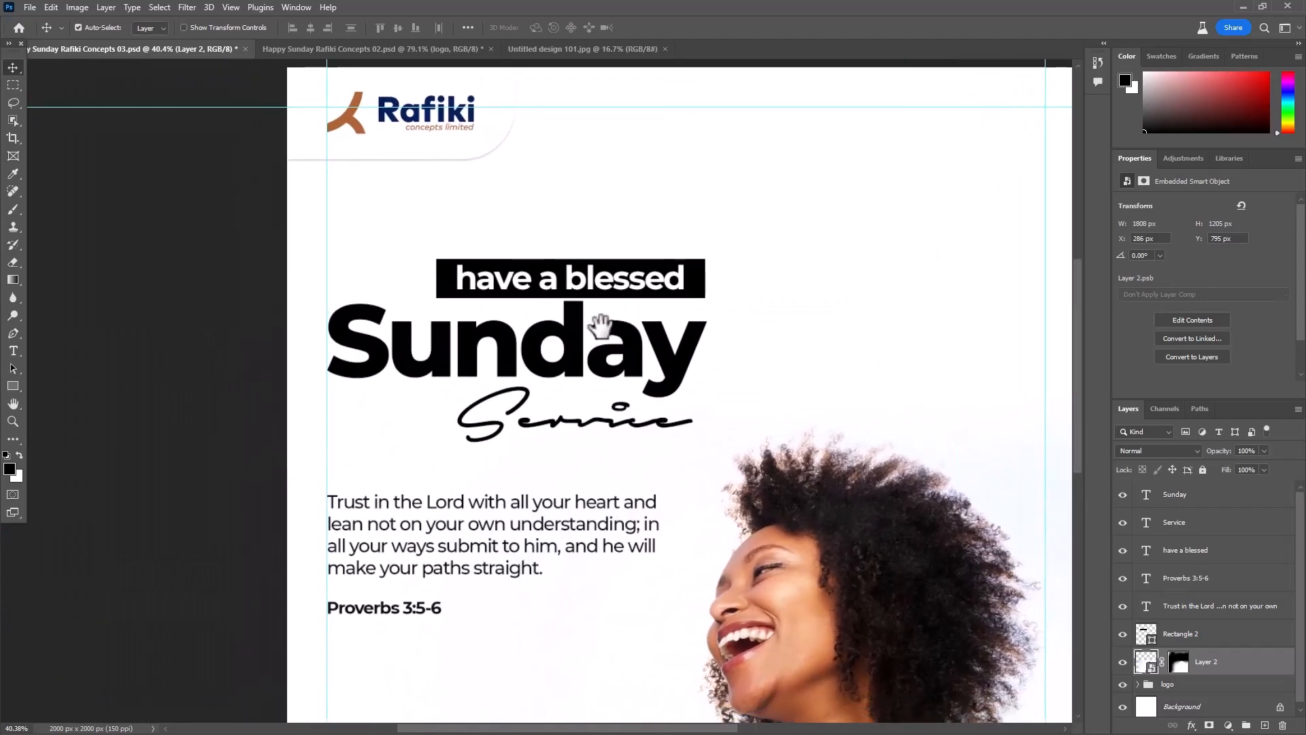
{"action": "left_click", "coordinate": [462, 287]}
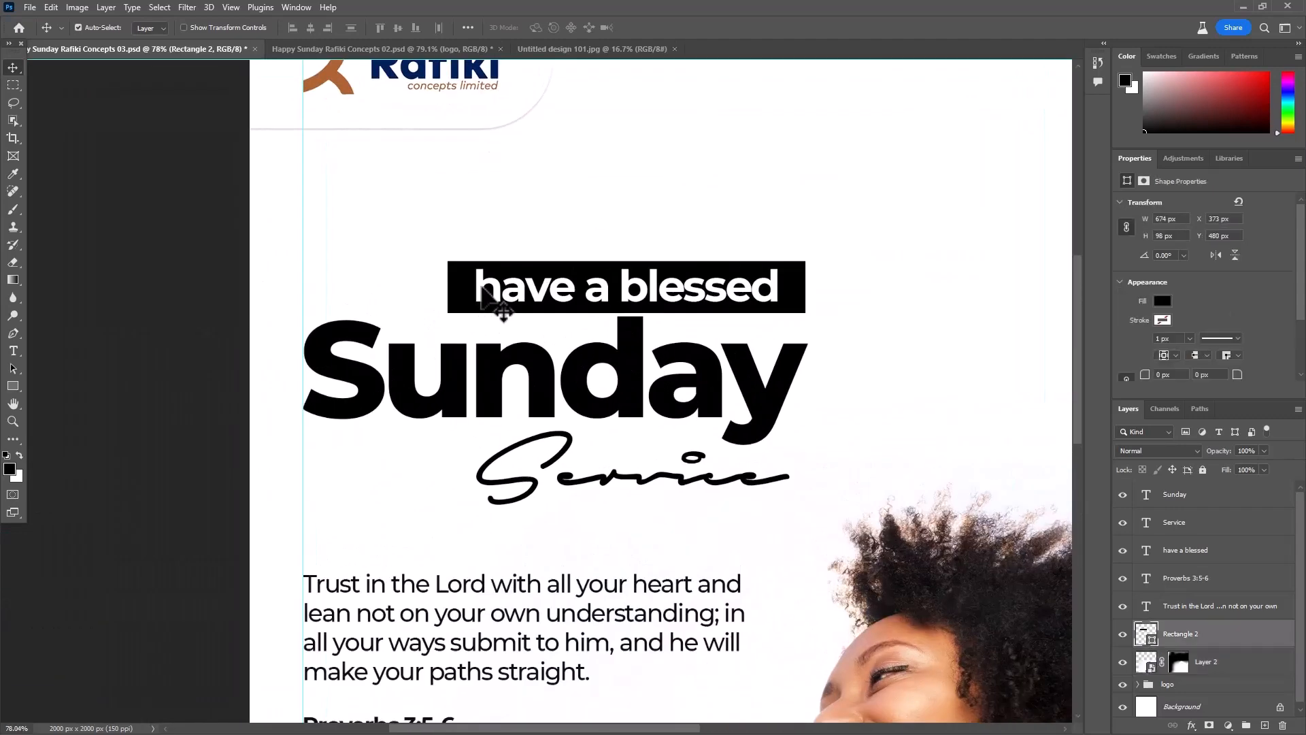
{"action": "left_click", "coordinate": [480, 286], "text": "shift"}
{"action": "left_click_drag", "start_coordinate": [481, 286], "coordinate": [328, 265]}
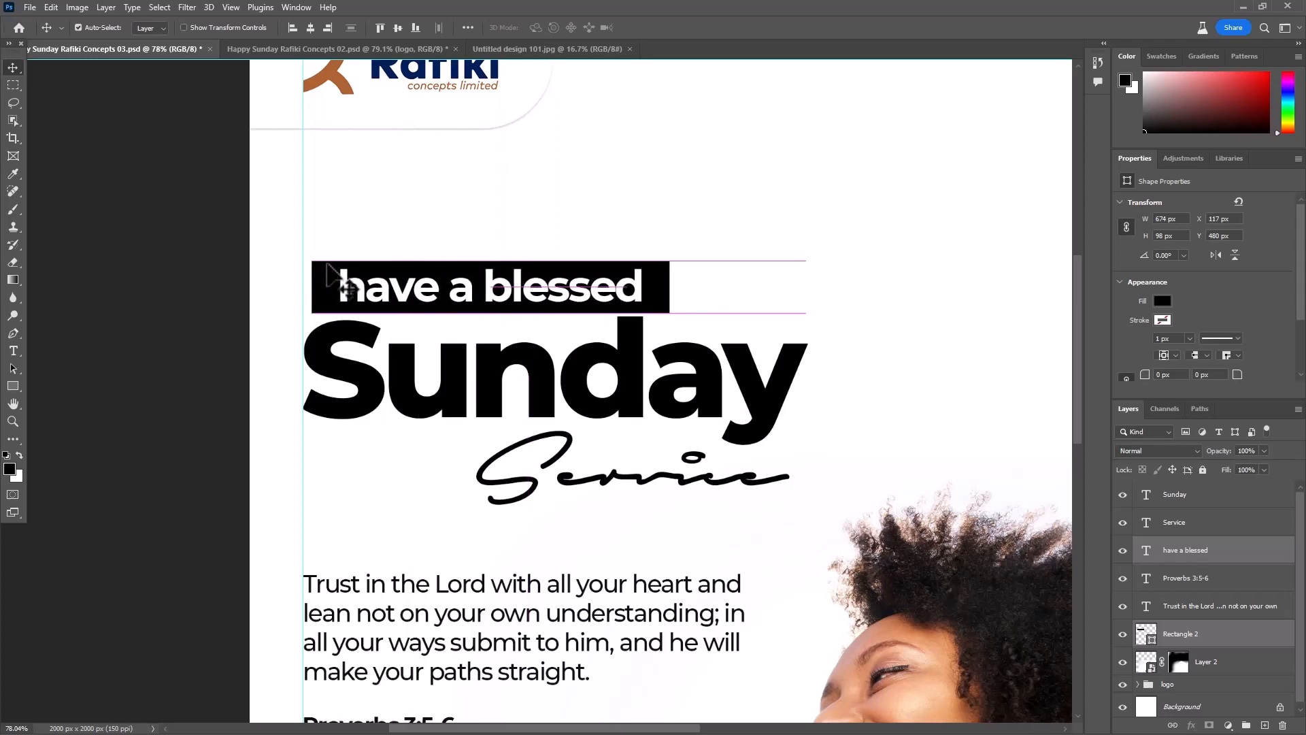
{"action": "key", "text": "shift+Up"}
- Move the script "Service" text left so it starts beneath the "S" of "Sunday", and save the document
{"action": "left_click", "coordinate": [816, 379]}
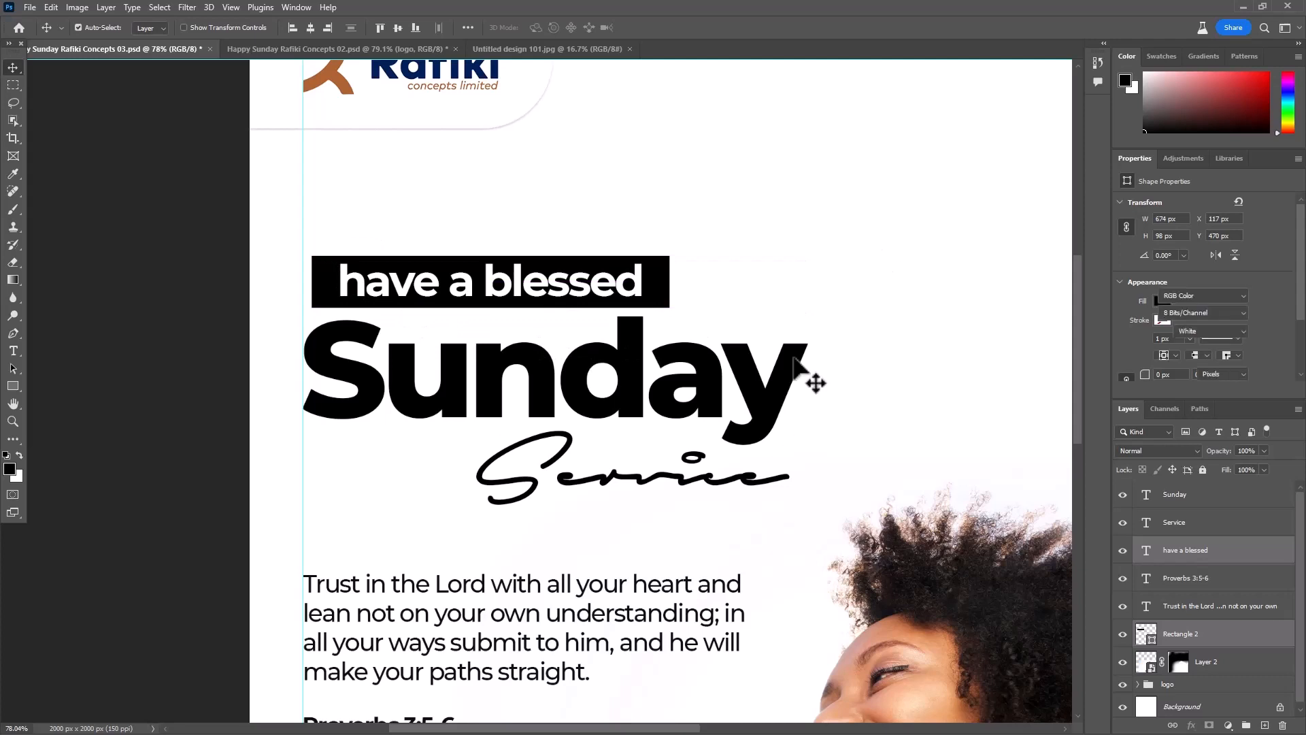
{"action": "left_click_drag", "start_coordinate": [545, 513], "coordinate": [375, 506]}
{"action": "scroll", "coordinate": [376, 507], "scroll_direction": "down", "scroll_amount": 2}
{"action": "left_click_drag", "start_coordinate": [676, 326], "coordinate": [612, 218]}
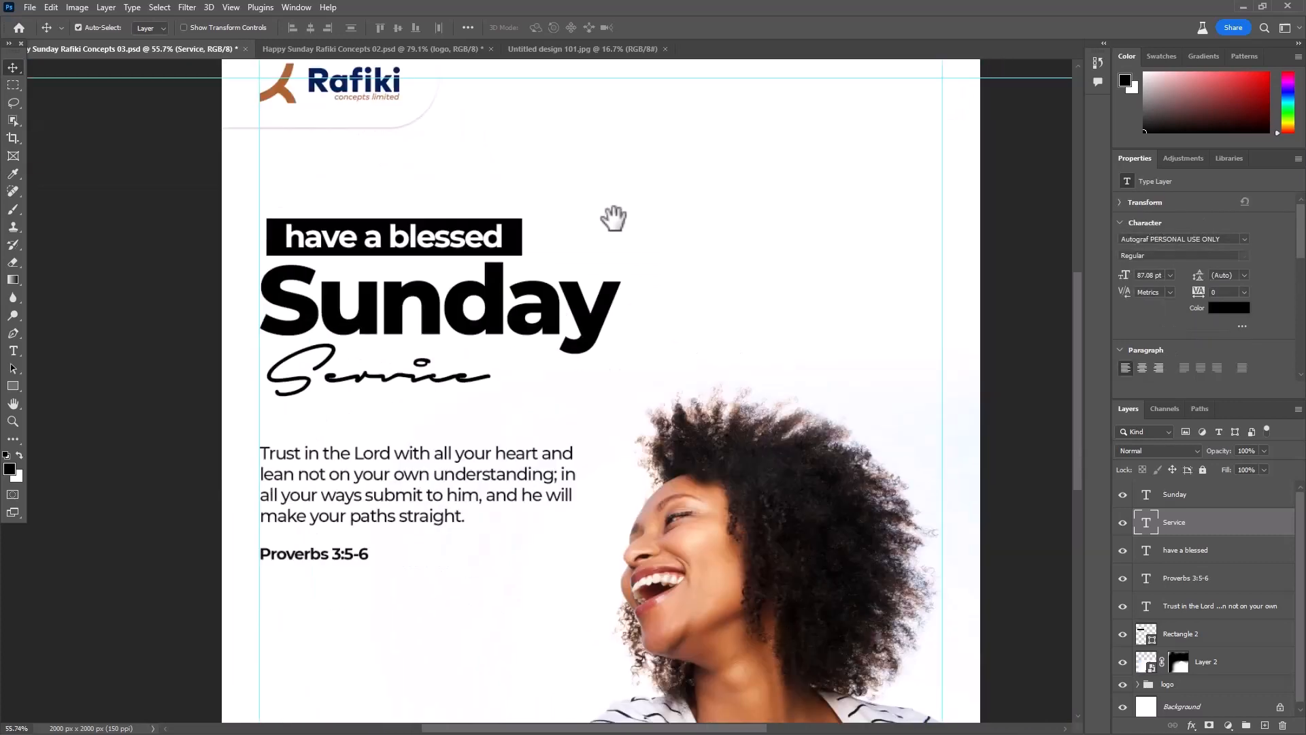
{"action": "left_click", "coordinate": [869, 209]}
{"action": "scroll", "coordinate": [883, 244], "scroll_direction": "down", "scroll_amount": 3}
{"action": "left_click_drag", "start_coordinate": [673, 313], "coordinate": [575, 439]}
{"action": "left_click", "coordinate": [534, 181]}
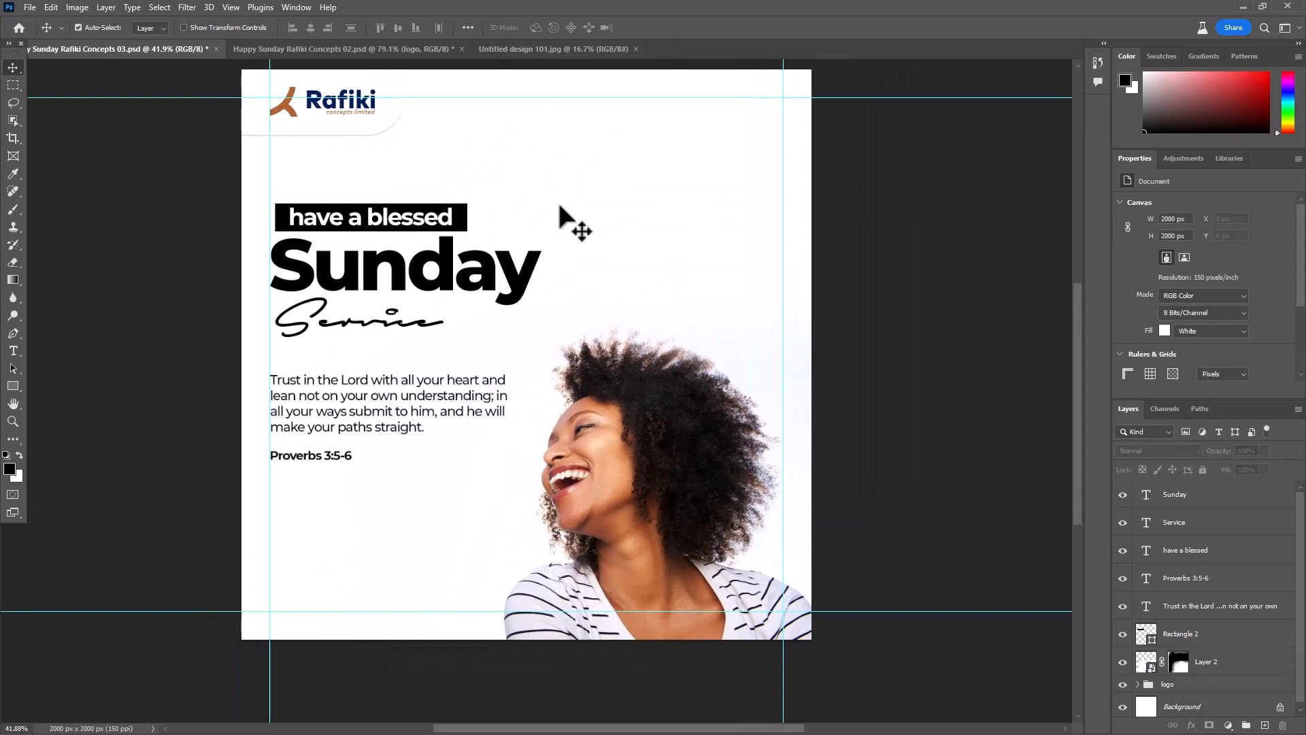
{"action": "key", "text": "ctrl+s"}
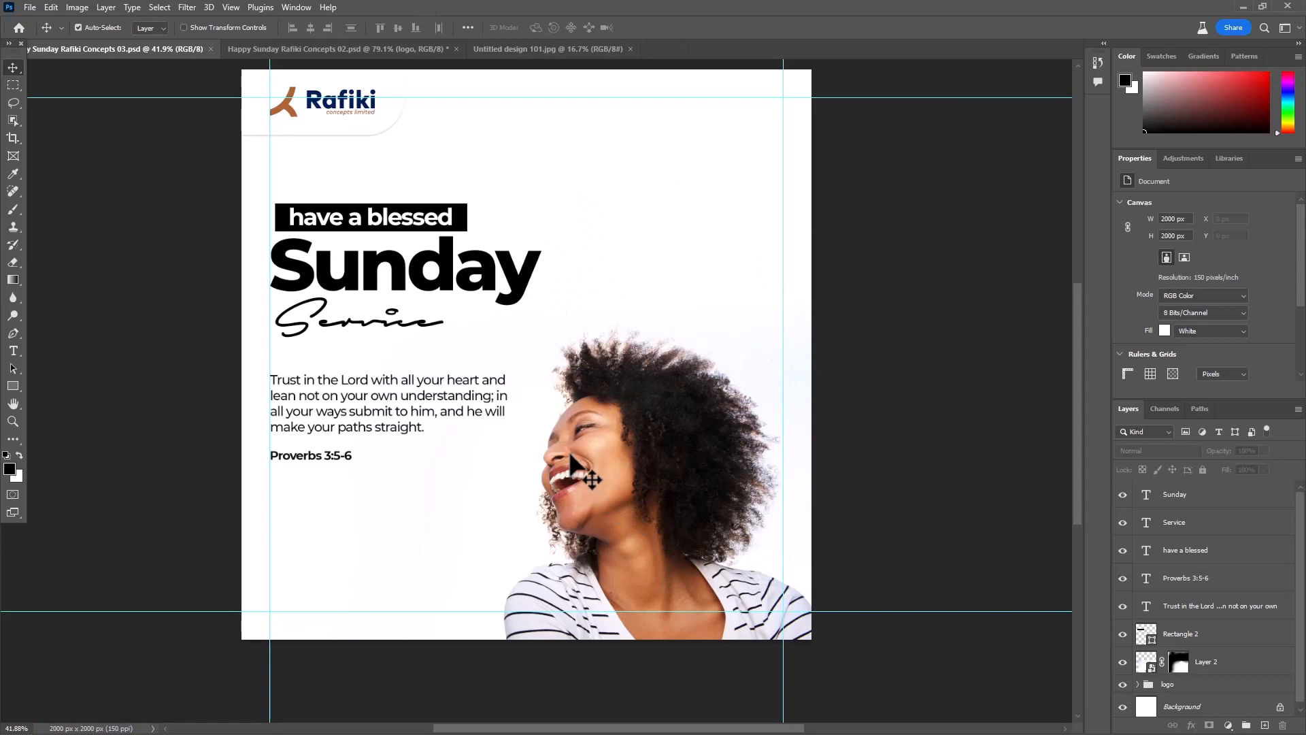
- Select the three greeting text layers, the black rectangle and the woman's photo, and nudge them up 10 px
{"action": "left_click_drag", "start_coordinate": [236, 200], "coordinate": [347, 356]}
{"action": "key", "text": "shift+Up"}
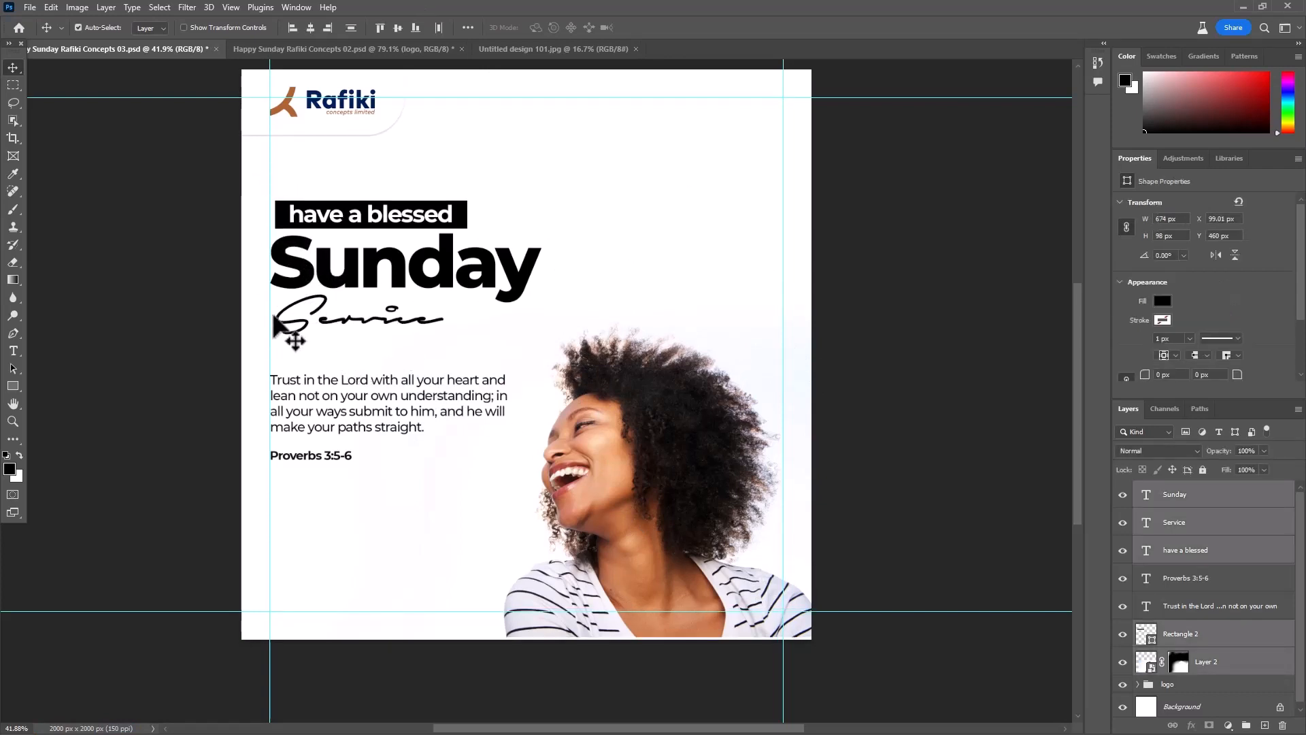
{"action": "left_click", "coordinate": [830, 462]}
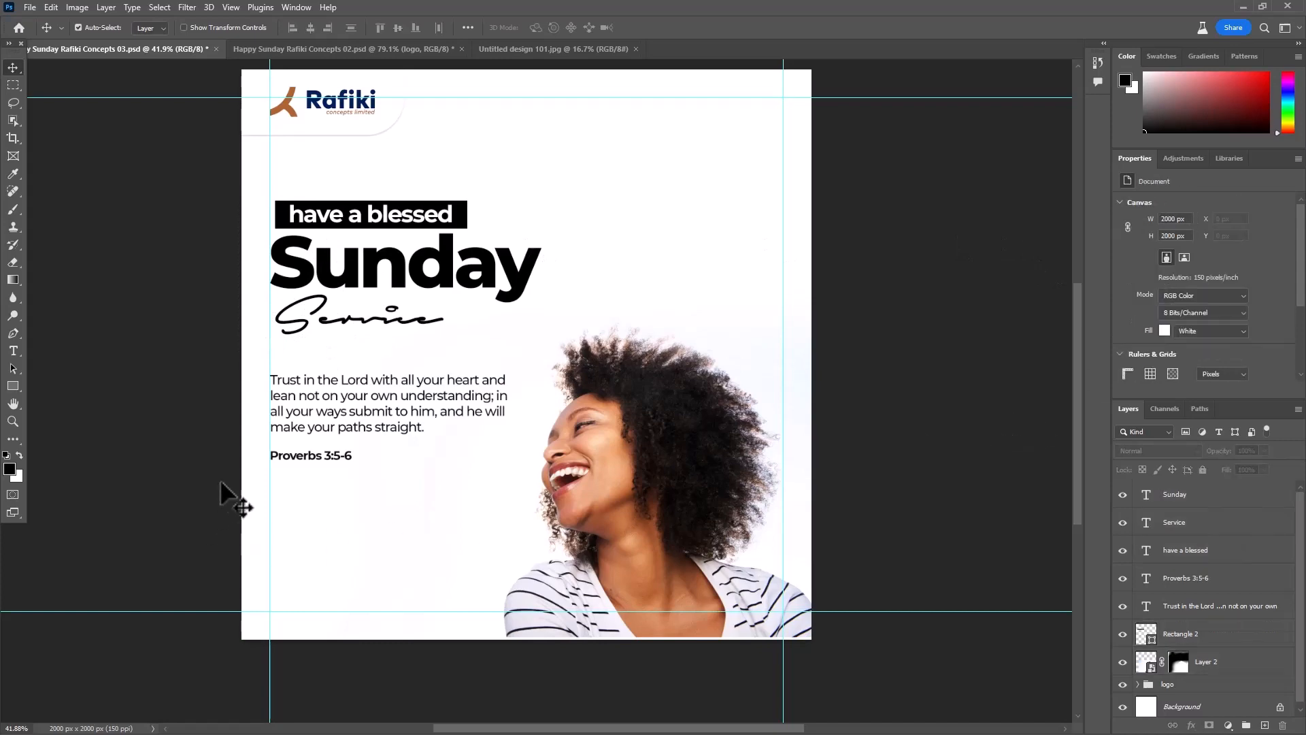
- Select the verse and its "Proverbs 3:5-6" reference together and nudge them down, away from the "Service" text
{"action": "scroll", "coordinate": [237, 450], "scroll_direction": "up", "scroll_amount": 4}
{"action": "left_click", "coordinate": [292, 416]}
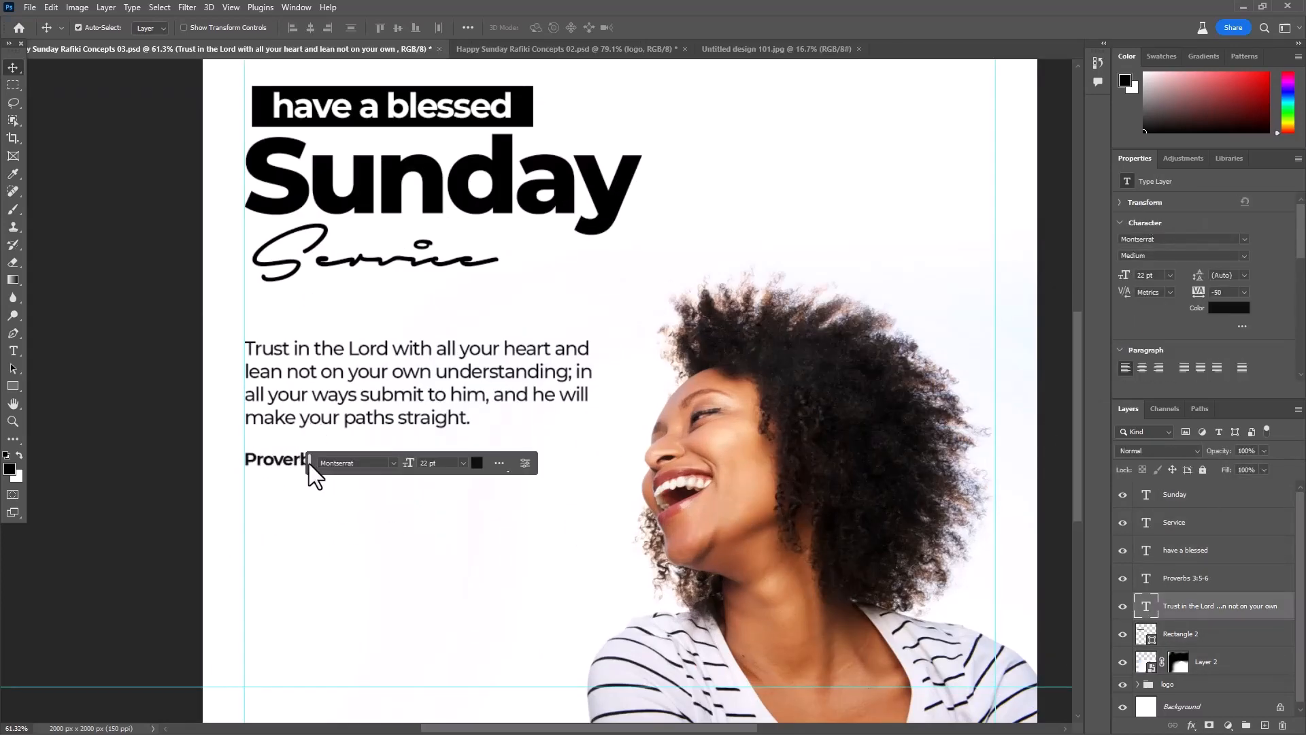
{"action": "left_click", "coordinate": [114, 455]}
{"action": "scroll", "coordinate": [345, 405], "scroll_direction": "up", "scroll_amount": 3}
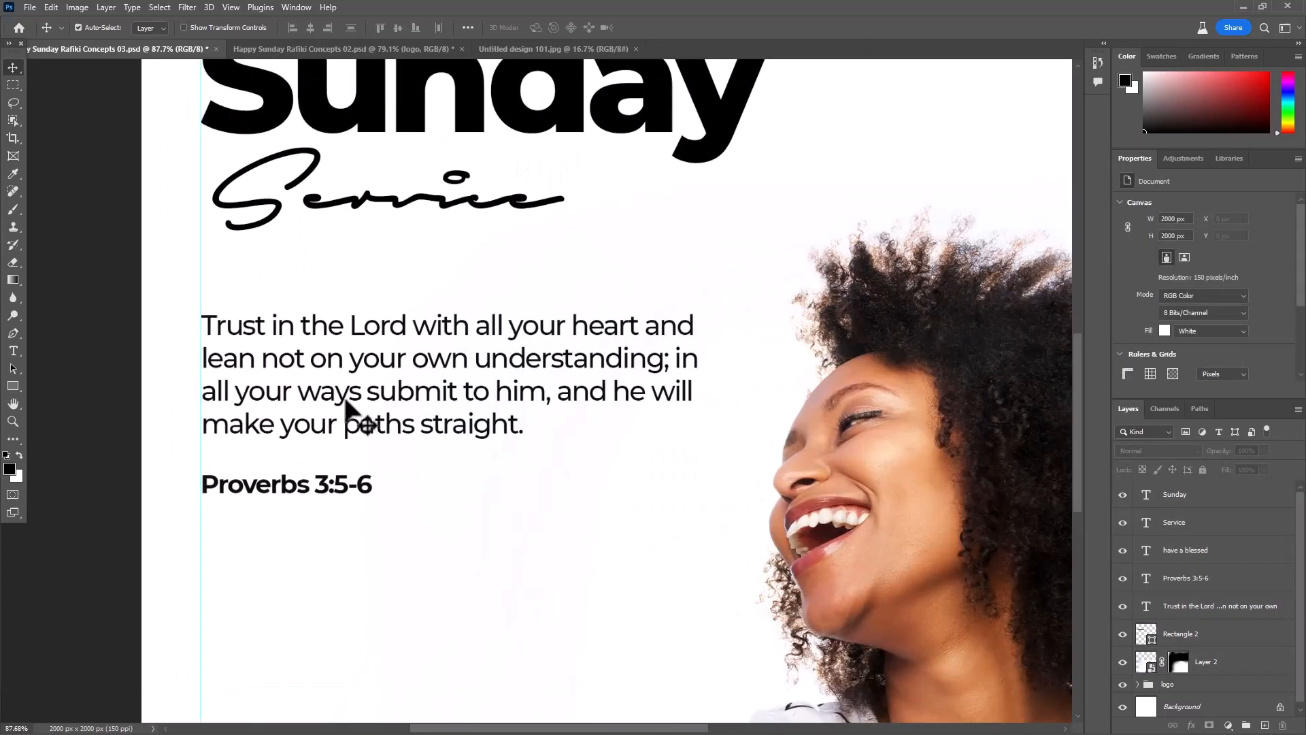
{"action": "left_click", "coordinate": [345, 402]}
{"action": "left_click", "coordinate": [320, 488], "text": "shift"}
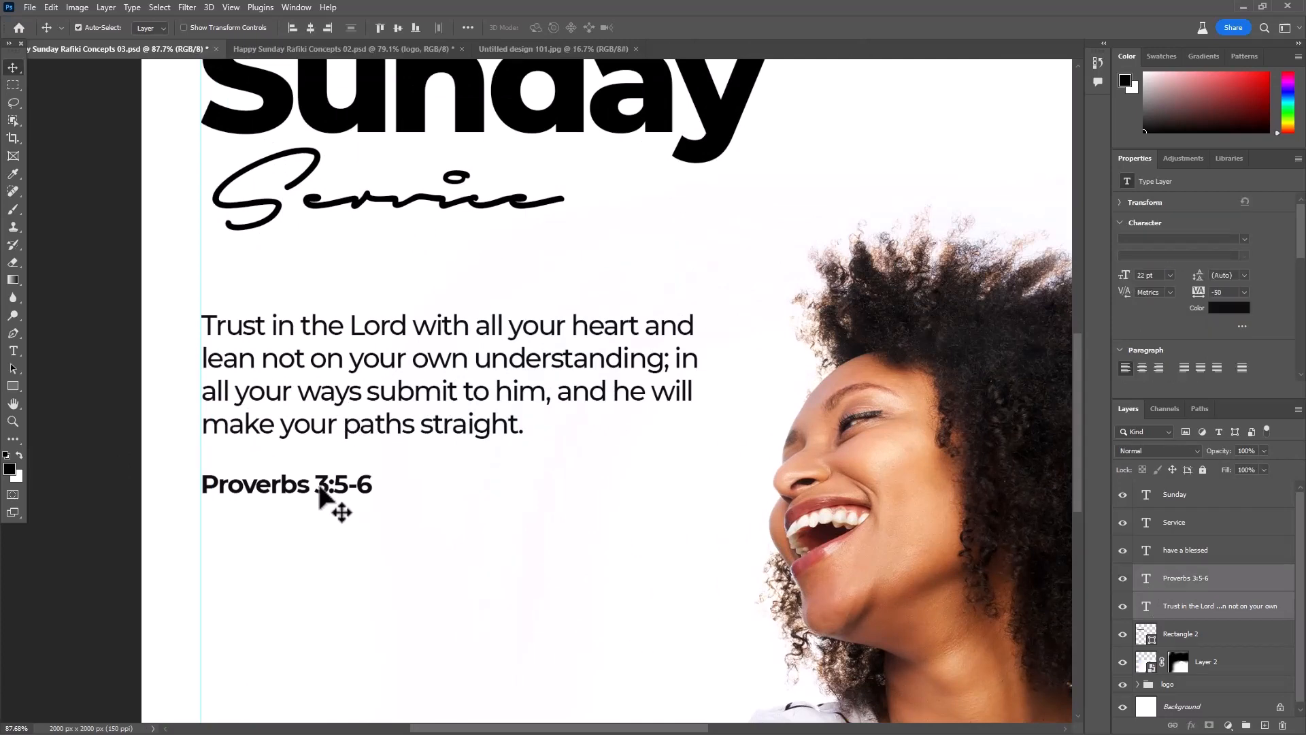
{"action": "key", "text": "shift+Down"}
{"action": "key", "text": "shift+Down"}
{"action": "key", "text": "shift+Down"}
{"action": "key", "text": "shift+Down"}
{"action": "key", "text": "shift+Down"}
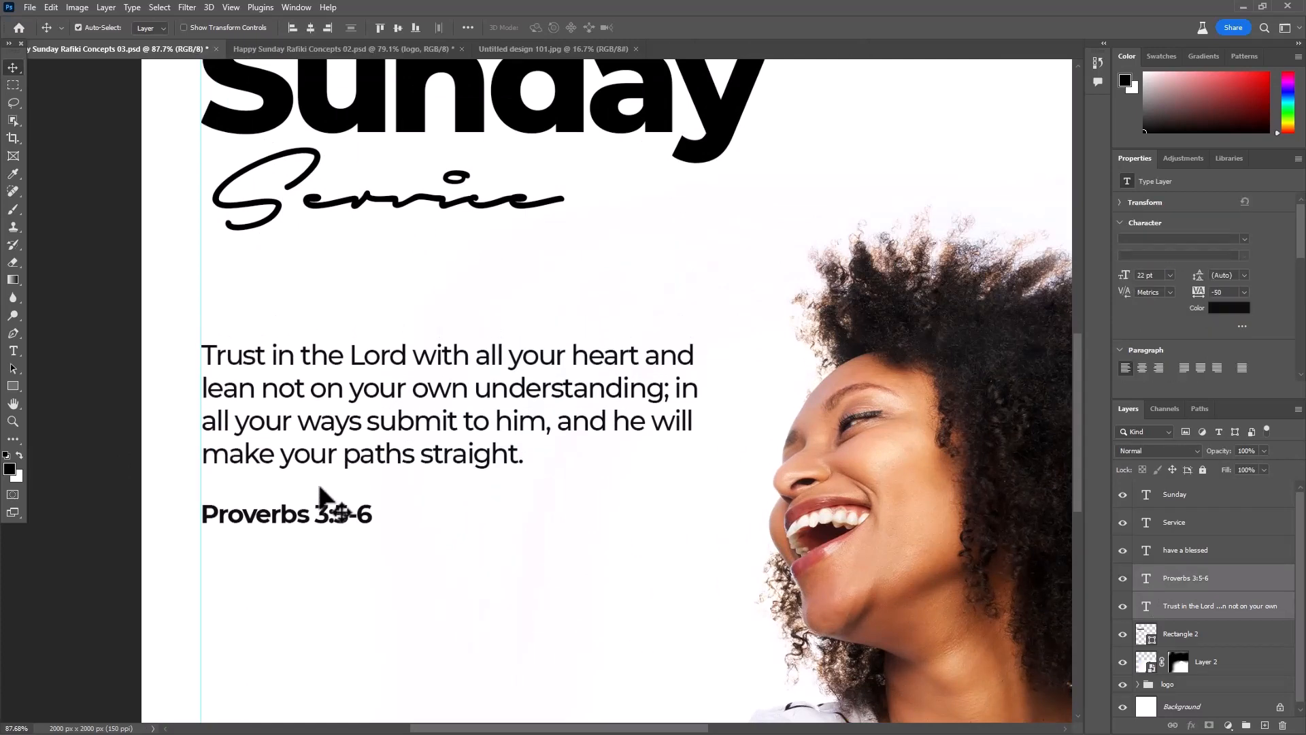
- Deselect the verse layers and save the poster document
{"action": "scroll", "coordinate": [224, 88], "scroll_direction": "down", "scroll_amount": 6}
{"action": "left_click_drag", "start_coordinate": [490, 192], "coordinate": [540, 313]}
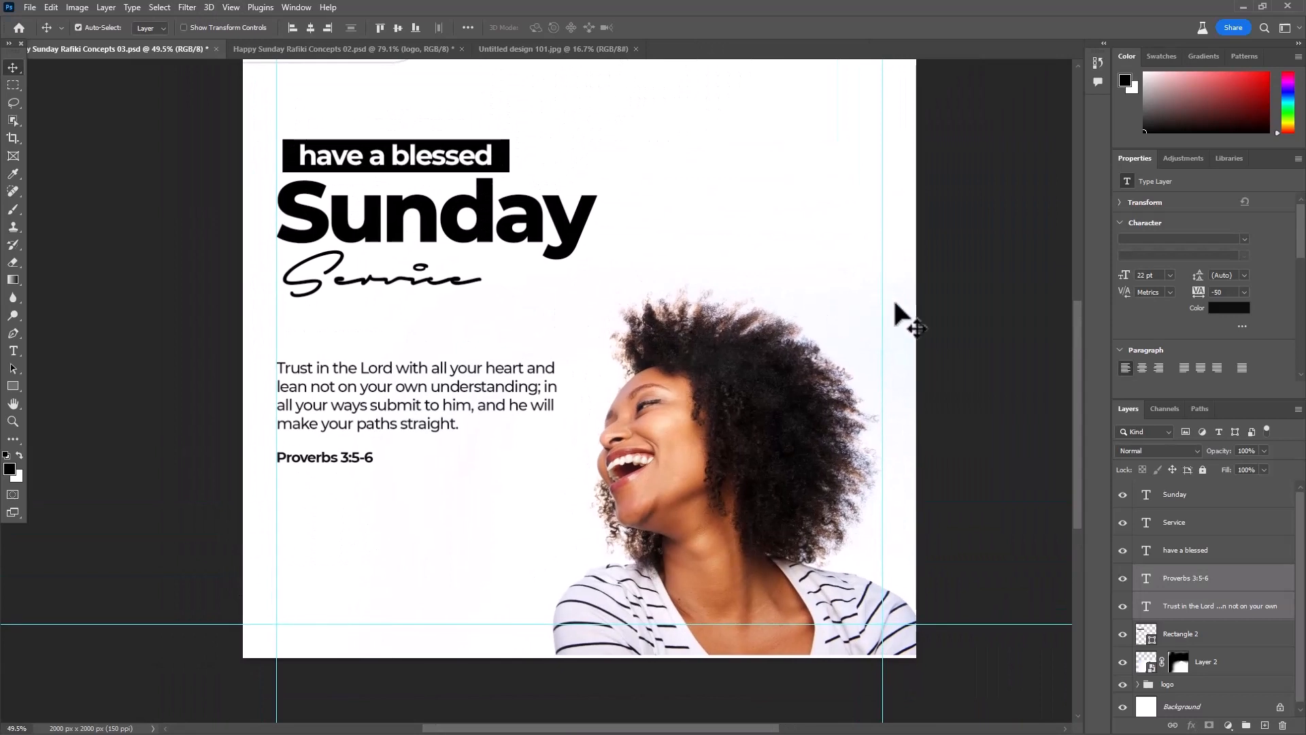
{"action": "left_click", "coordinate": [773, 253]}
{"action": "scroll", "coordinate": [774, 255], "scroll_direction": "down", "scroll_amount": 3}
{"action": "left_click_drag", "start_coordinate": [875, 364], "coordinate": [842, 359]}
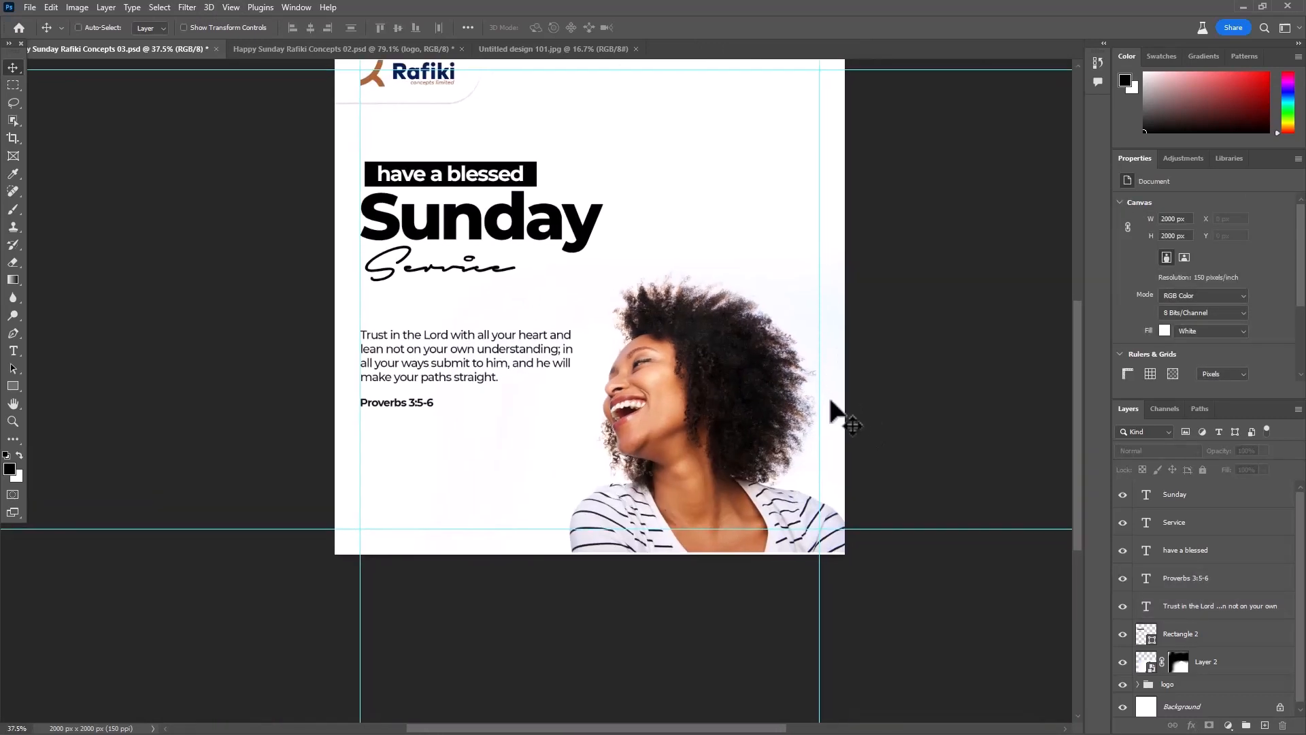
{"action": "key", "text": "ctrl+s"}
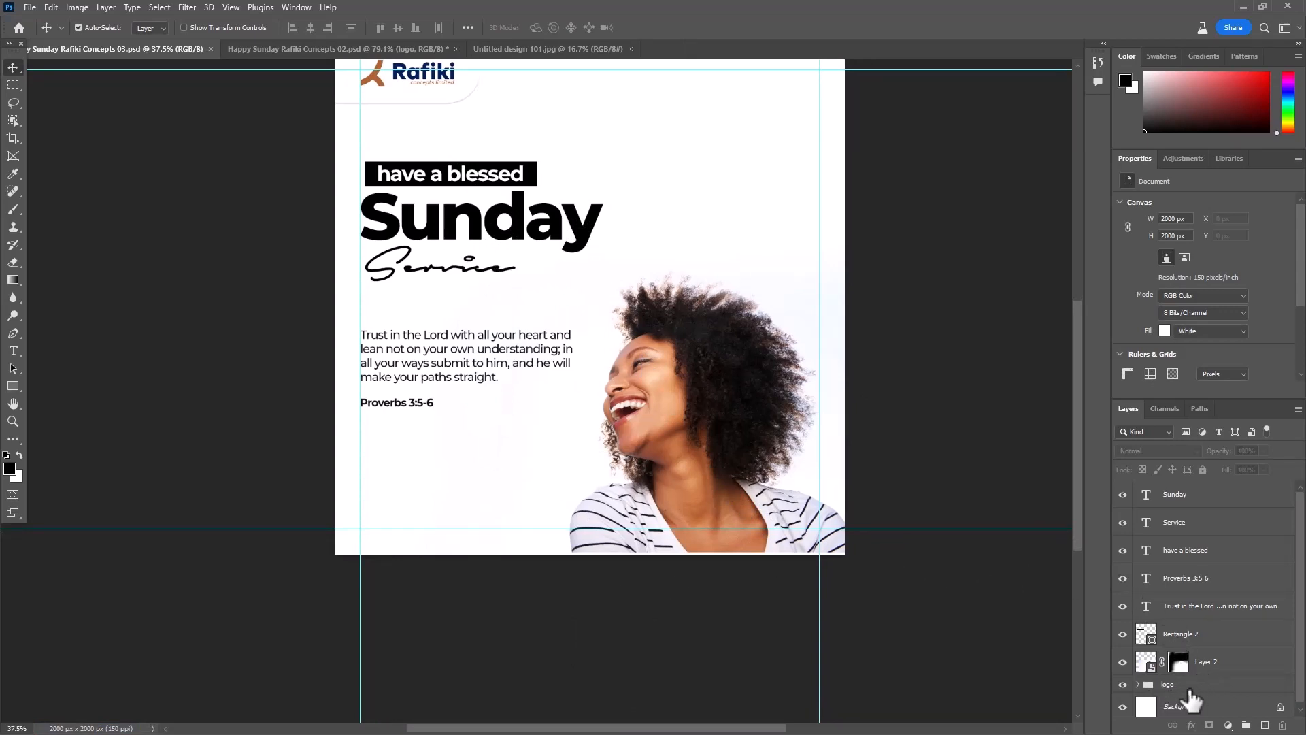
- Draw a black rectangle about 2024 x 263 px across the poster's bottom edge, stacked just above the logo group and behind the photo
{"action": "left_click", "coordinate": [1189, 686]}
{"action": "left_click", "coordinate": [12, 389]}
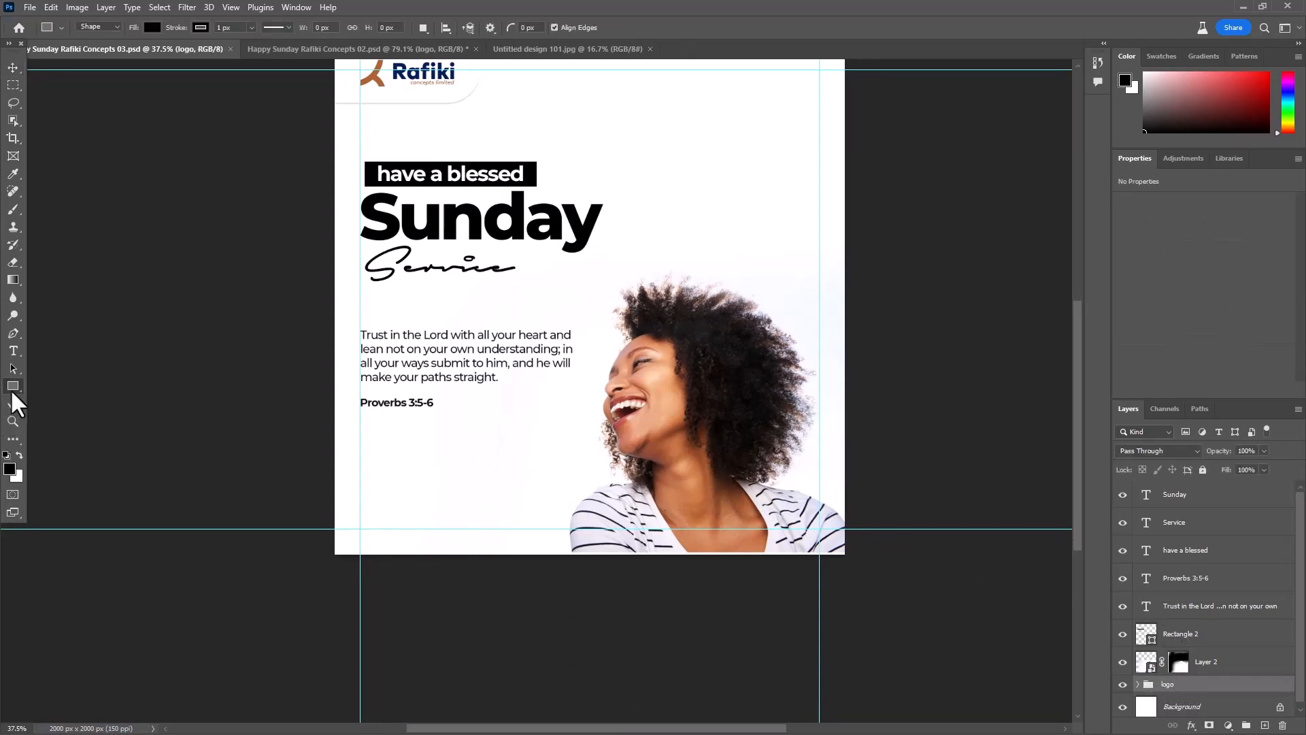
{"action": "left_click_drag", "start_coordinate": [331, 476], "coordinate": [850, 564]}
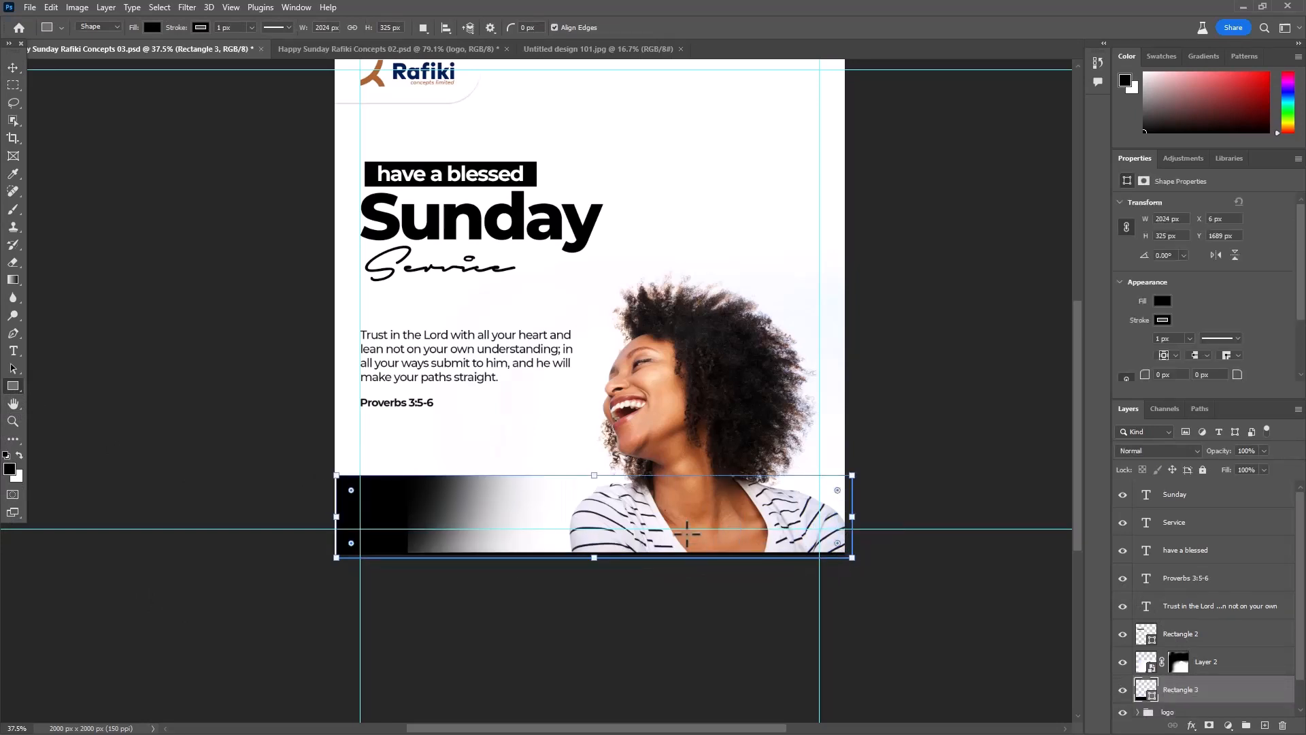
{"action": "scroll", "coordinate": [682, 532], "scroll_direction": "up", "scroll_amount": 2}
{"action": "mouse_move", "coordinate": [564, 458]}
{"action": "left_mouse_down"}
{"action": "mouse_move", "coordinate": [566, 491]}
{"action": "mouse_move", "coordinate": [568, 477]}
{"action": "left_mouse_up"}
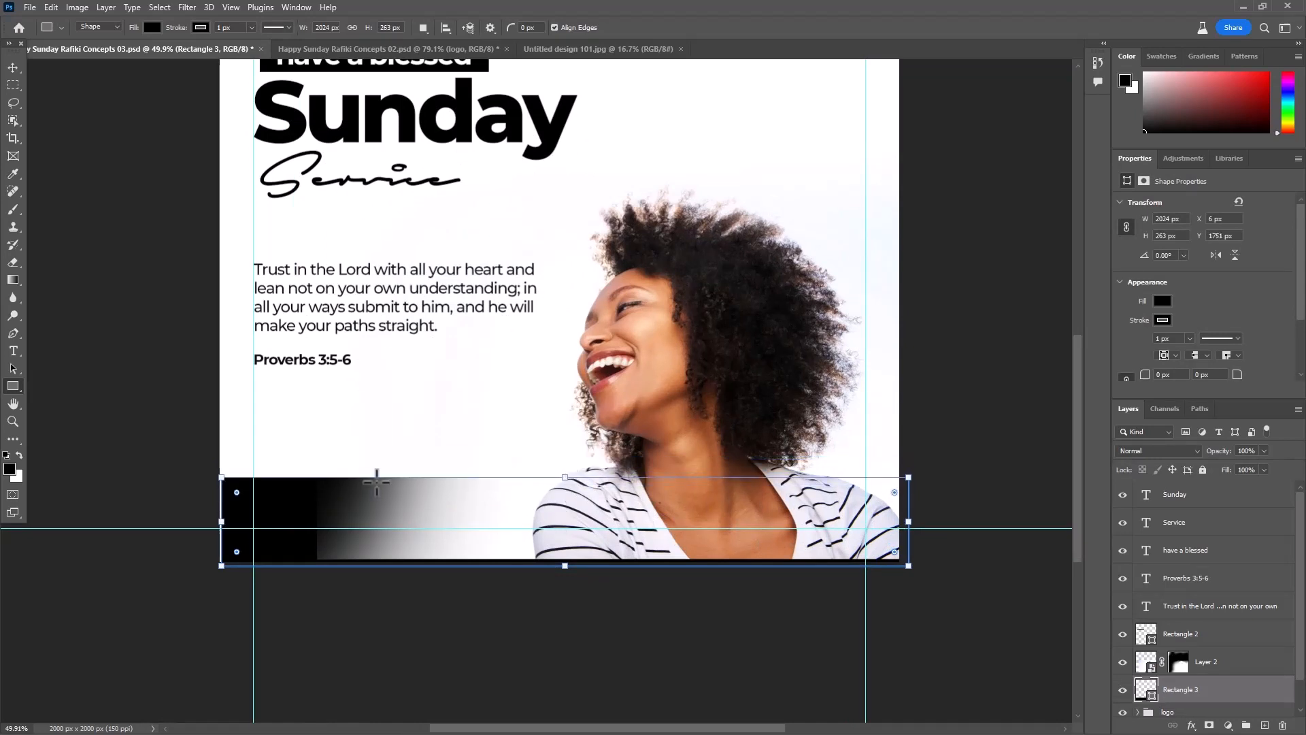
- Remove the stroke from the black footer rectangle
{"action": "left_click", "coordinate": [201, 27]}
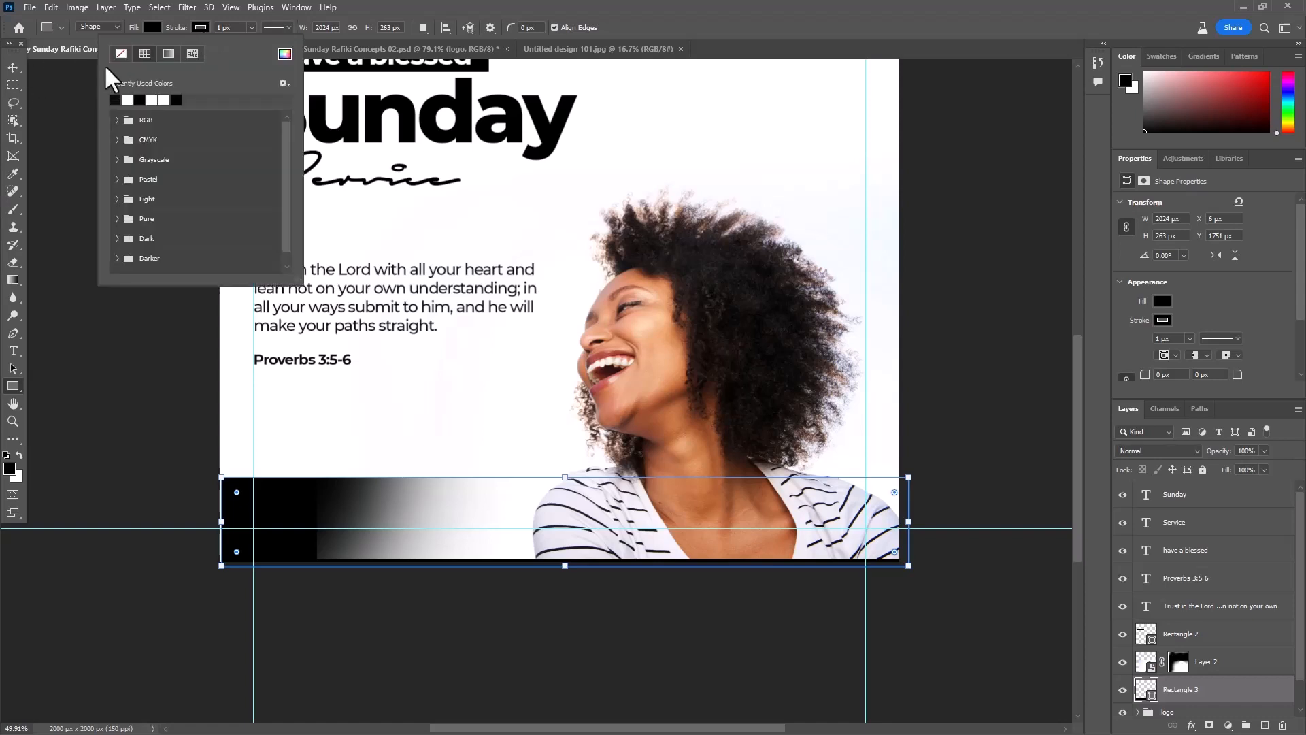
{"action": "left_click", "coordinate": [14, 67]}
{"action": "scroll", "coordinate": [551, 331], "scroll_direction": "down", "scroll_amount": 4}
{"action": "left_click", "coordinate": [593, 549]}
- Remove the background from the woman's photo, discarding its current layer mask
{"action": "left_click", "coordinate": [611, 332]}
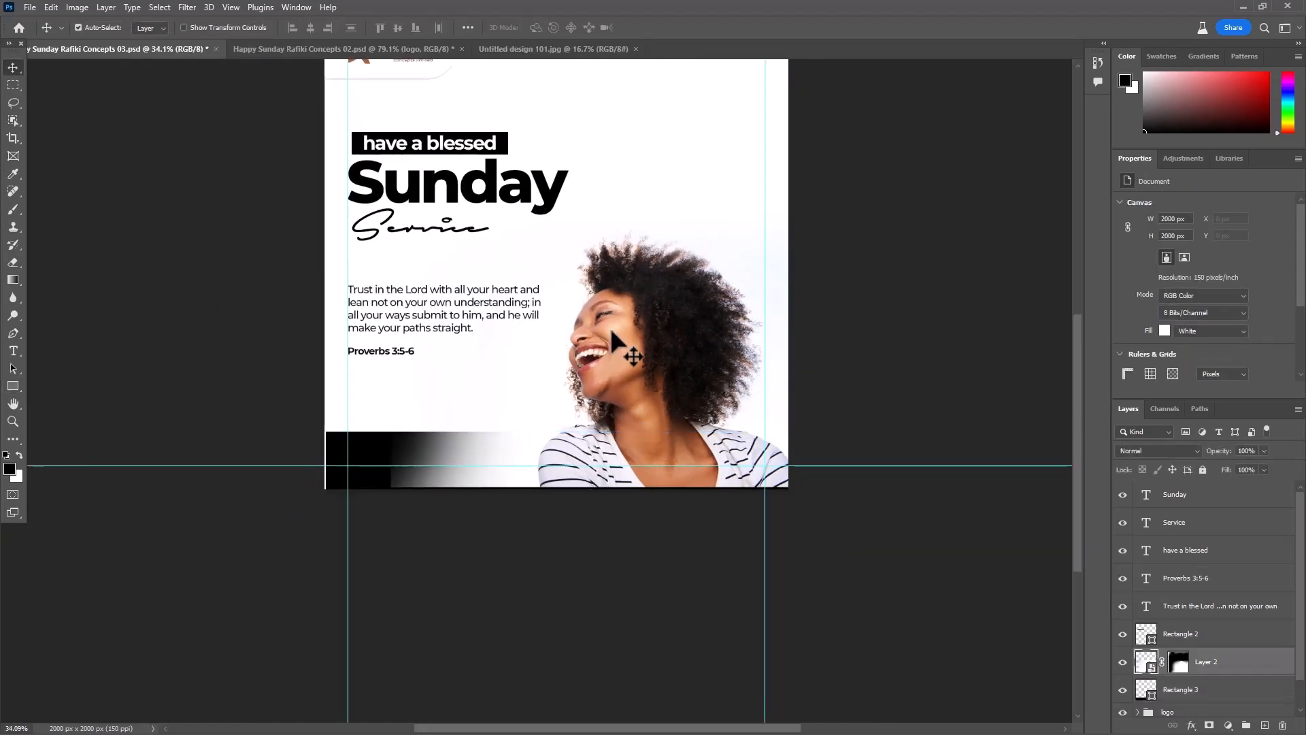
{"action": "left_click", "coordinate": [521, 510]}
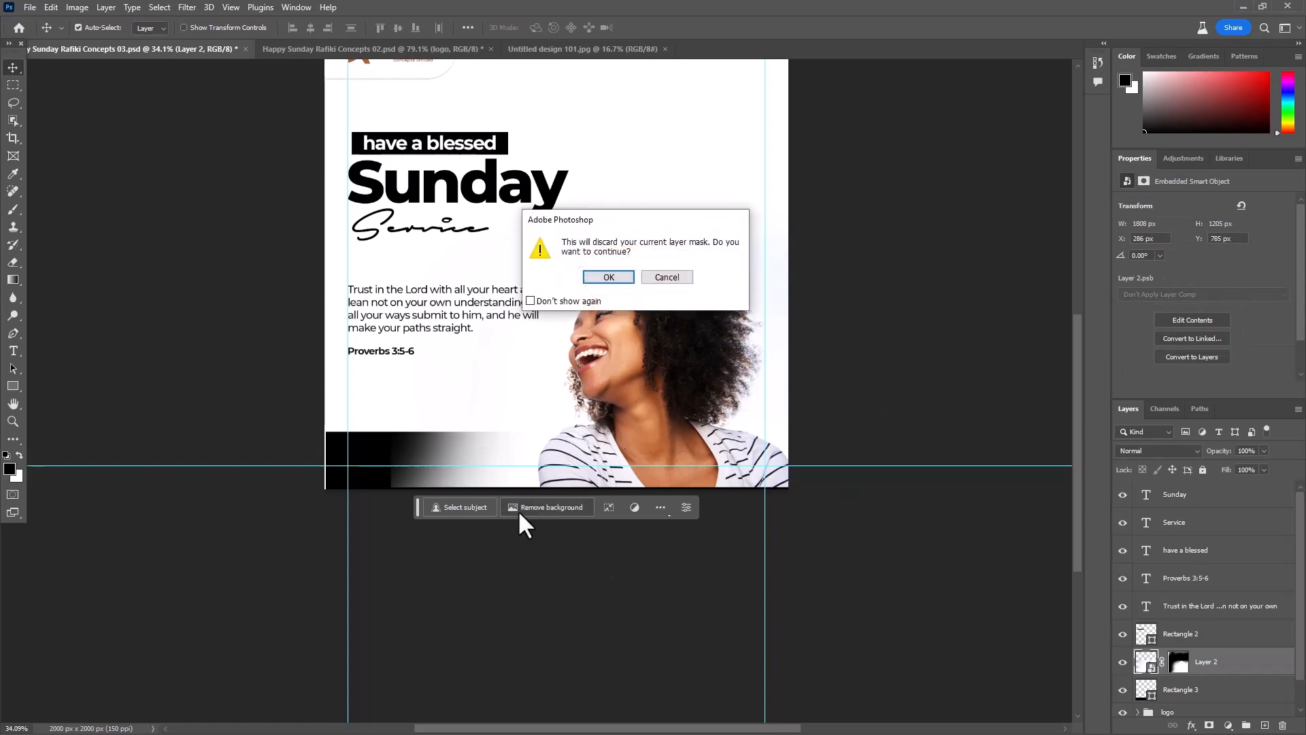
{"action": "left_click", "coordinate": [615, 279]}
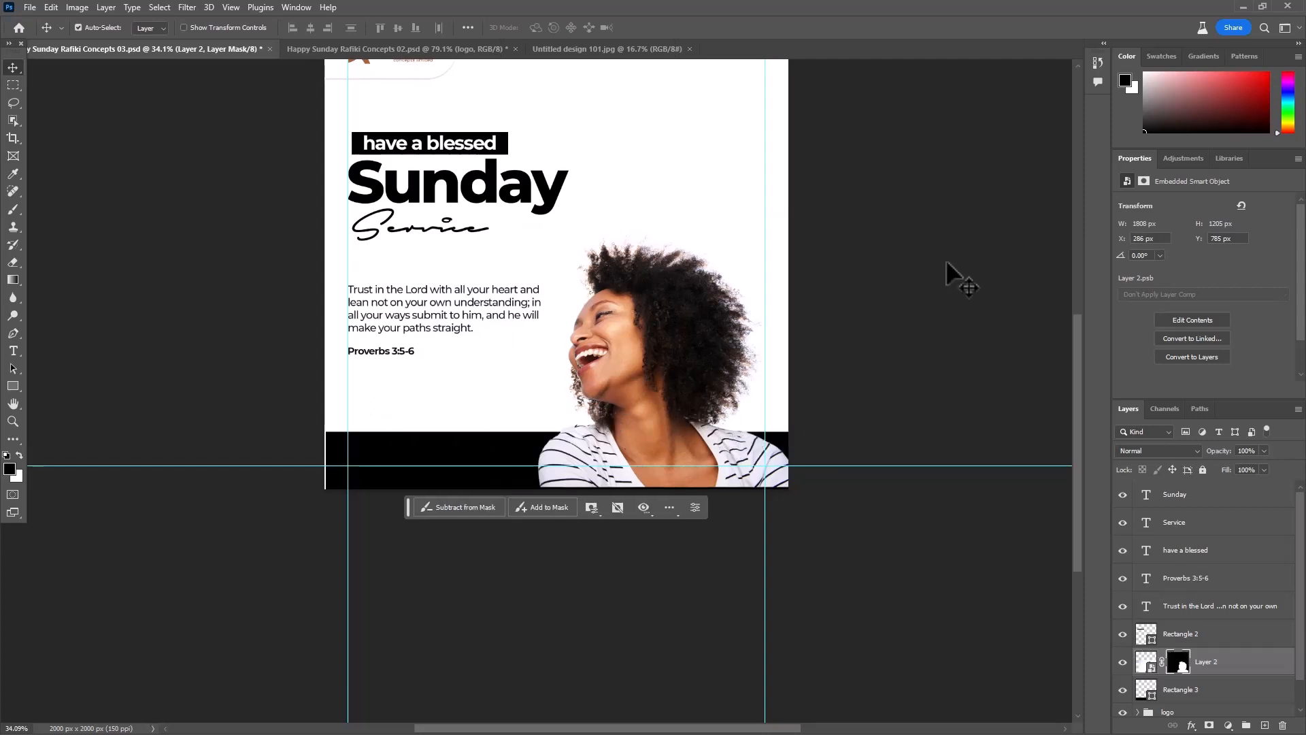
- Scale the woman's photo up to 107.5% and move it slightly up and to the left
{"action": "key", "text": "ctrl+2"}
{"action": "key", "text": "ctrl+t"}
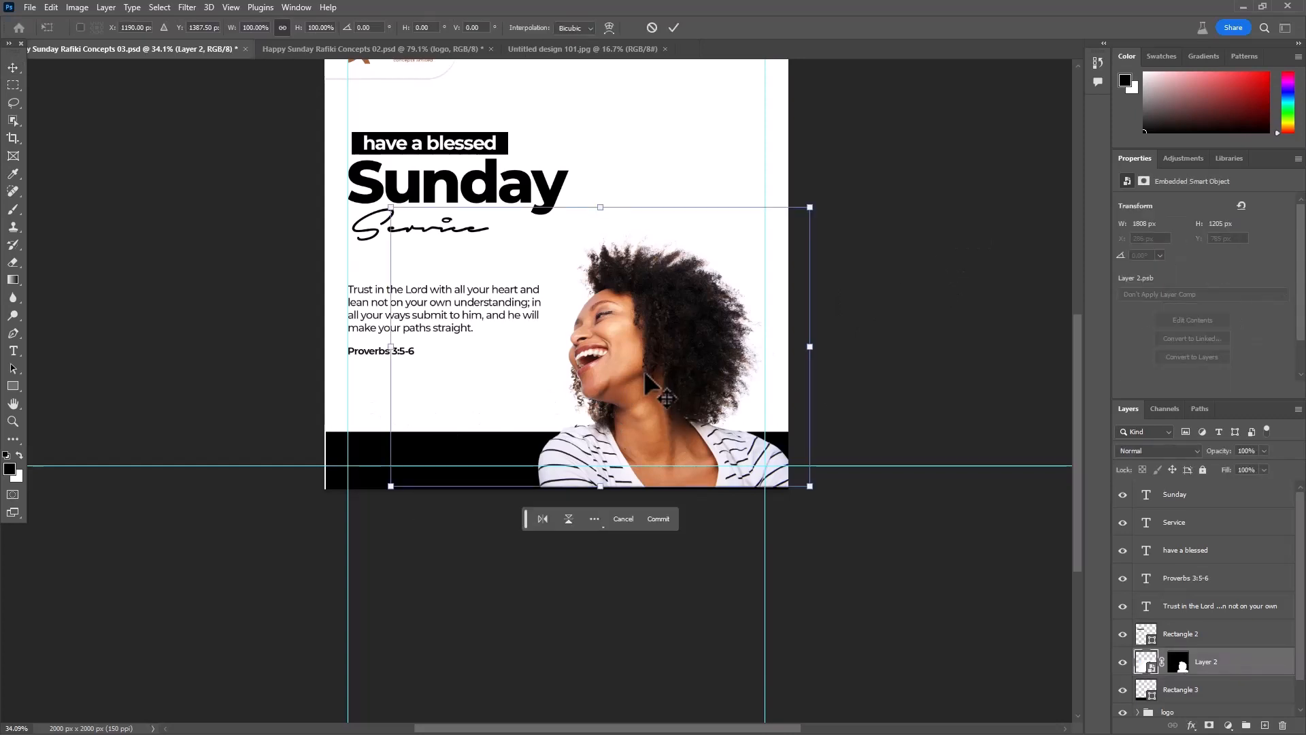
{"action": "left_click_drag", "start_coordinate": [600, 207], "coordinate": [600, 181]}
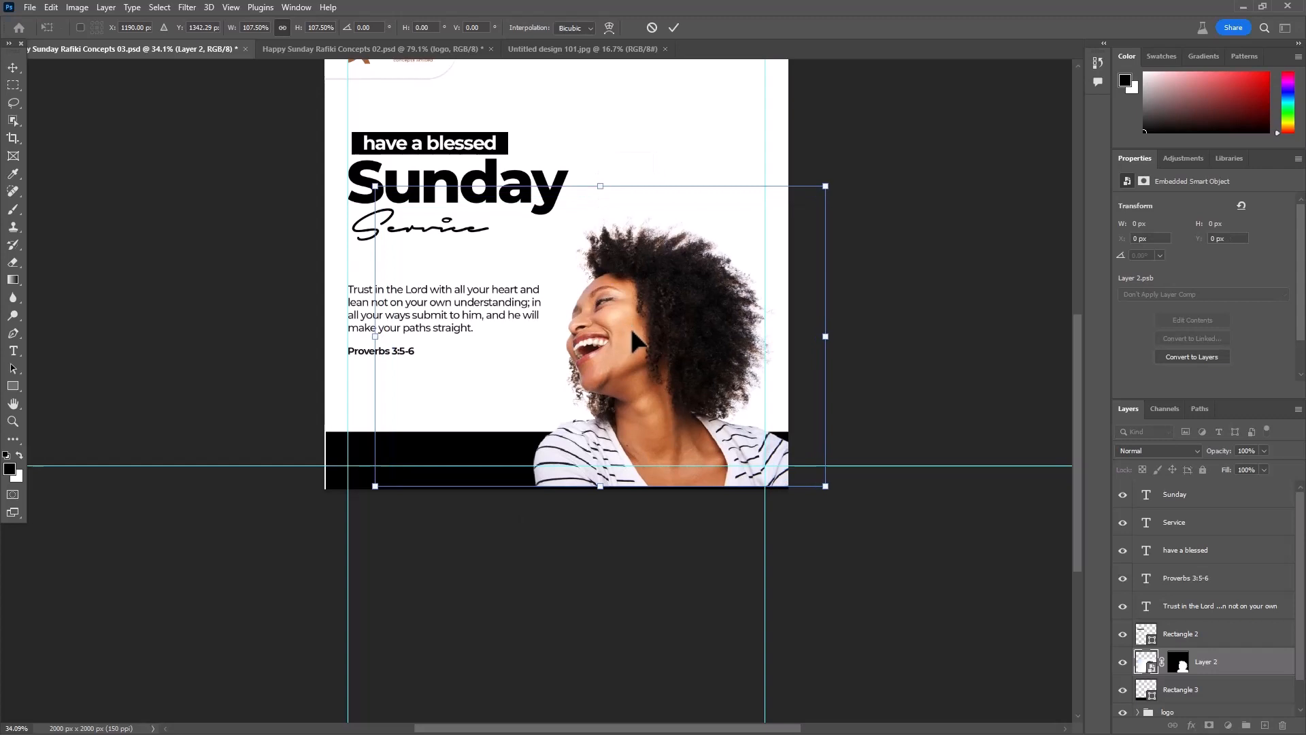
{"action": "left_click_drag", "start_coordinate": [637, 330], "coordinate": [657, 299]}
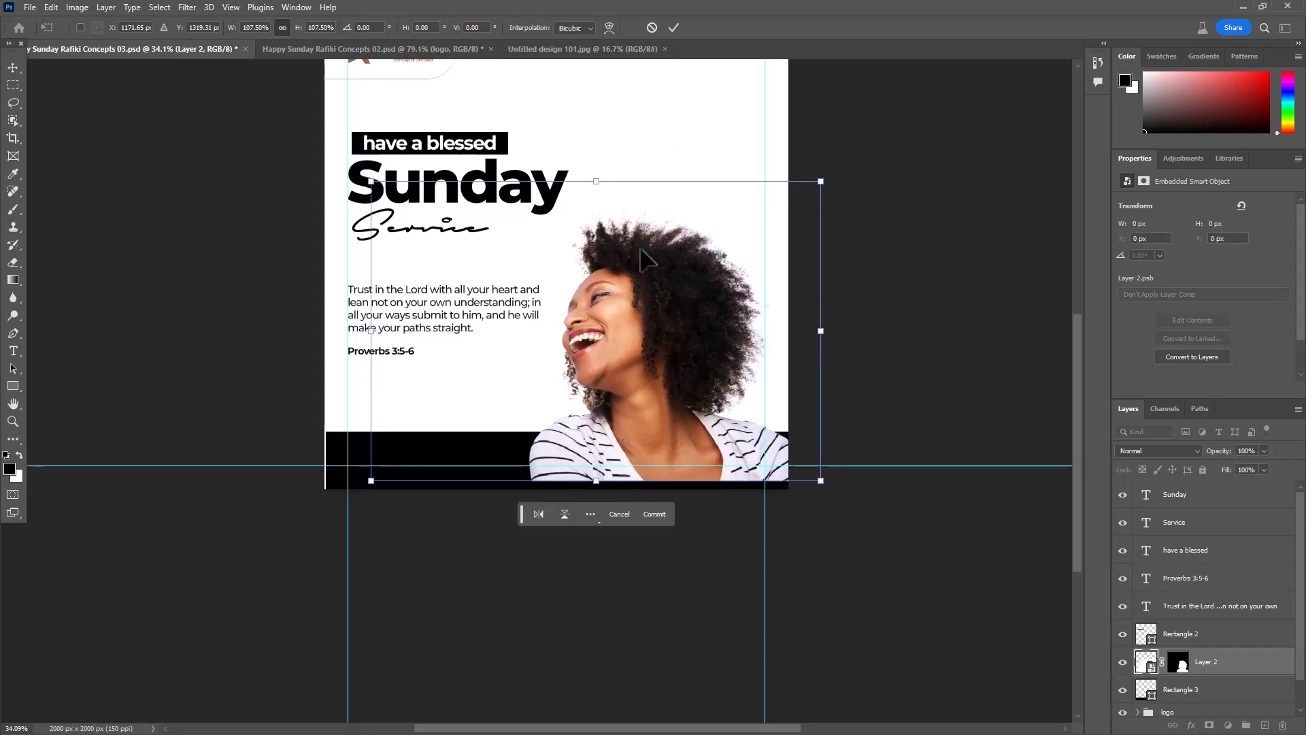
{"action": "left_click", "coordinate": [674, 28]}
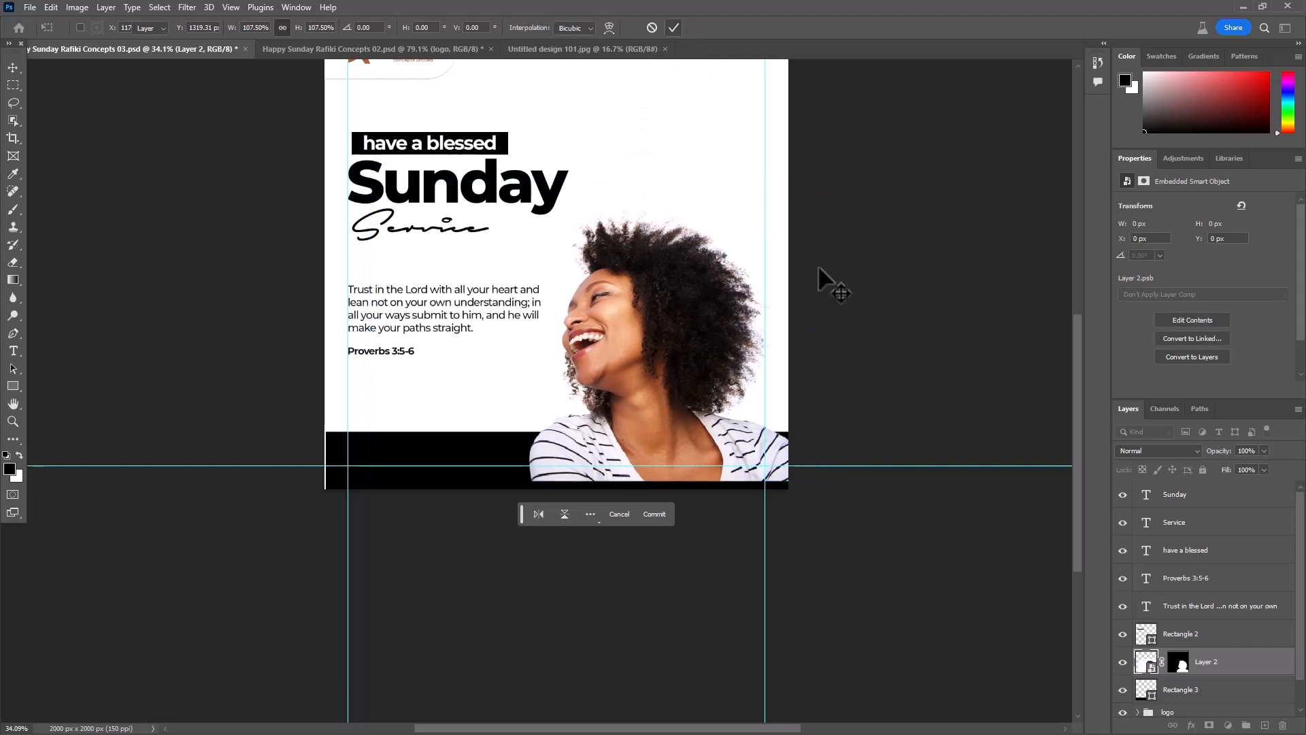
- Shift the black footer rectangle to X -14 px so it spans the poster's full width, and seat the photo on the bottom edge
{"action": "left_click", "coordinate": [429, 452]}
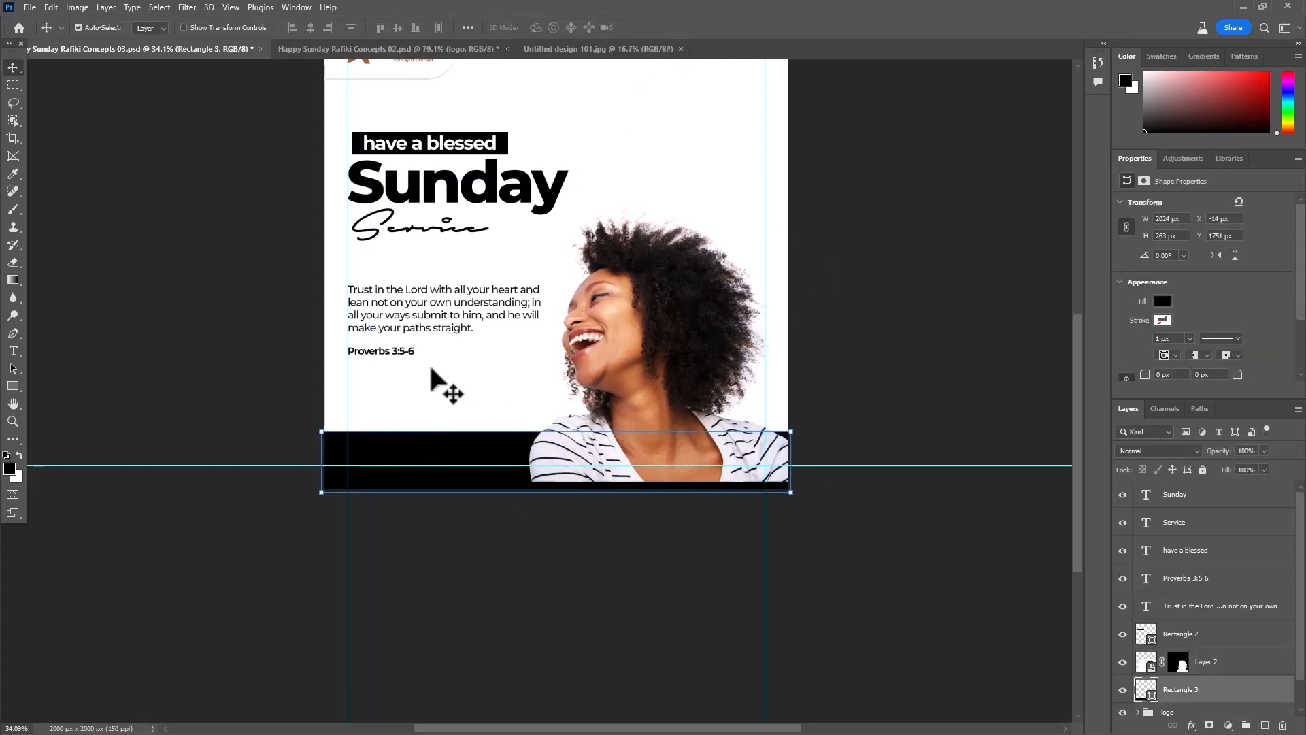
{"action": "left_click", "coordinate": [818, 452]}
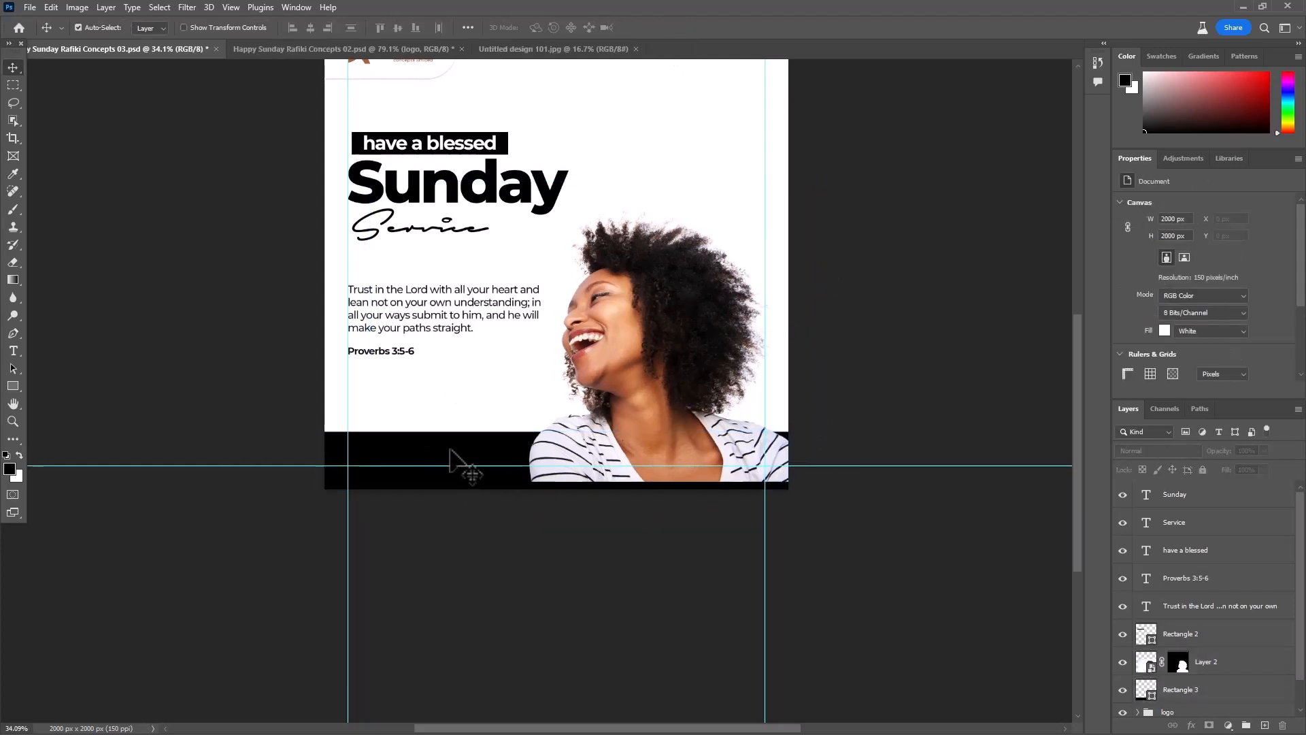
{"action": "left_click", "coordinate": [453, 453]}
{"action": "key", "text": "ctrl+t"}
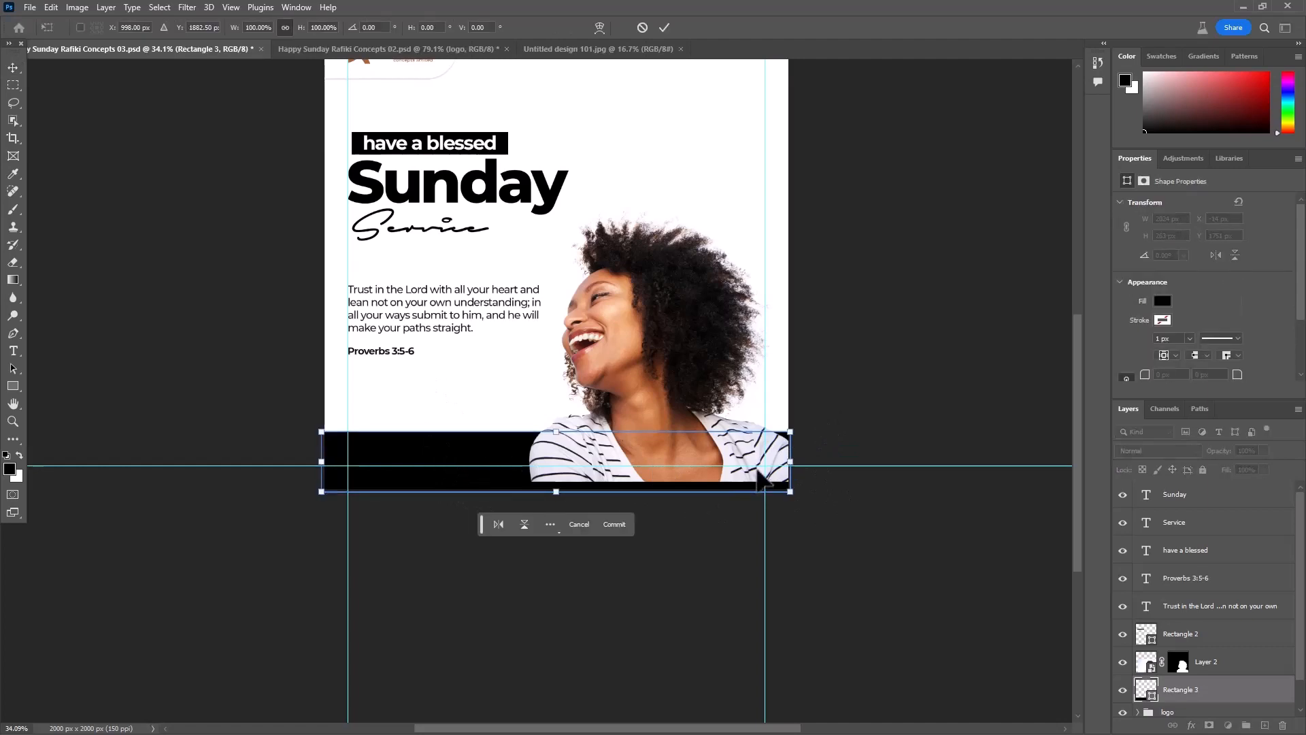
{"action": "left_click_drag", "start_coordinate": [792, 464], "coordinate": [755, 456]}
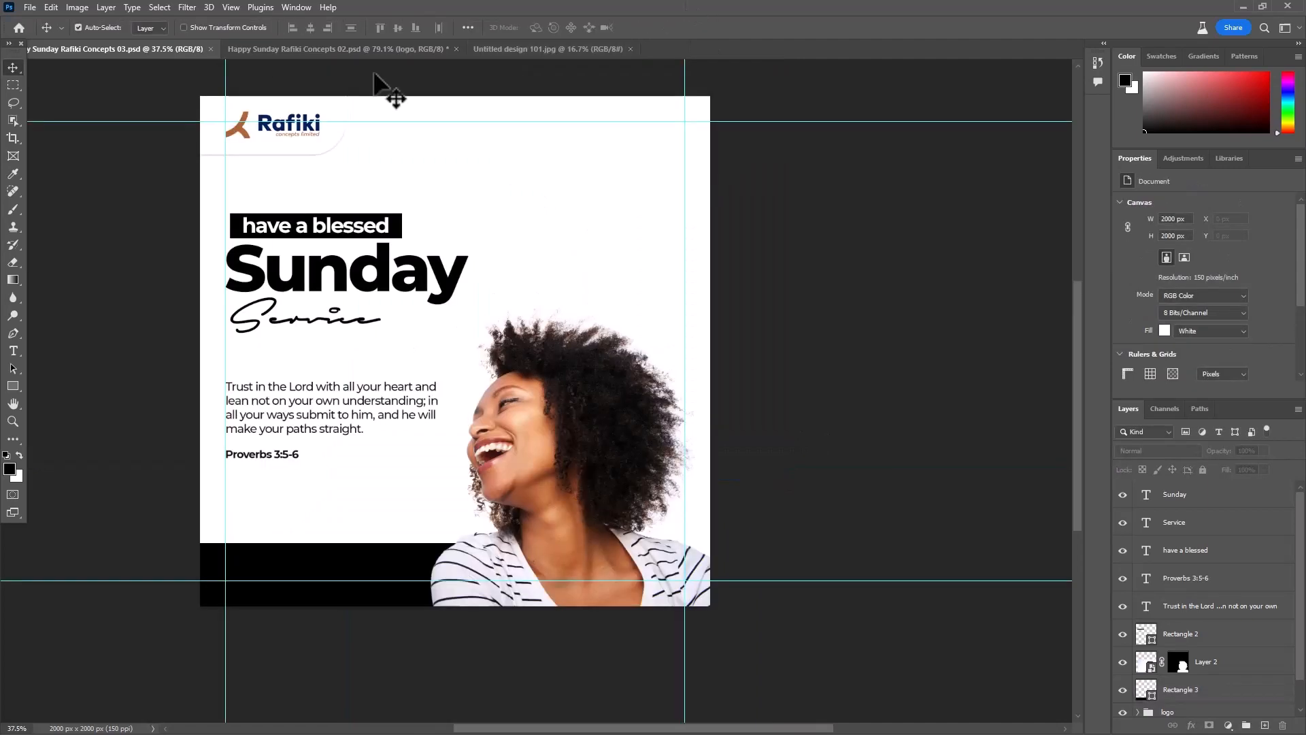
- Examine the font and size of the contact number in the footer of Happy Sunday Rafiki Concepts 02.psd, then return to the 03 poster
{"action": "left_click", "coordinate": [384, 50]}
{"action": "scroll", "coordinate": [585, 224], "scroll_direction": "down", "scroll_amount": 5}
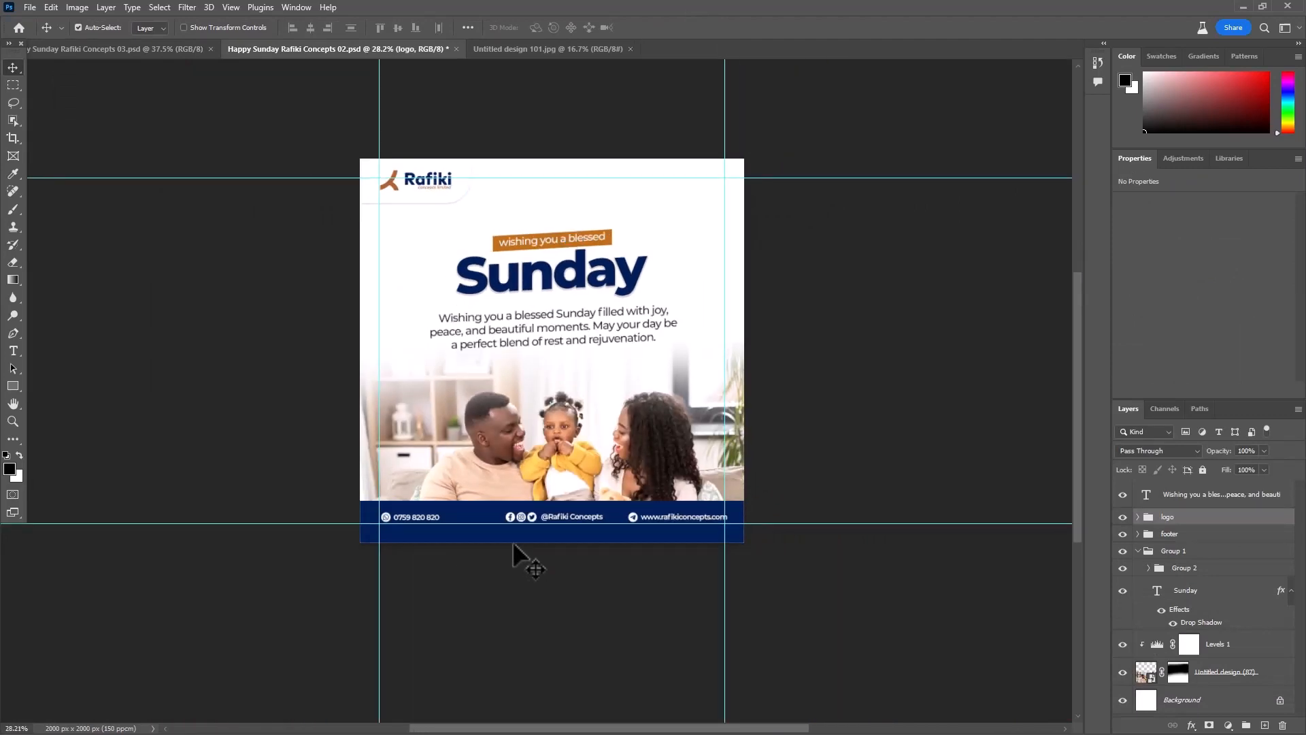
{"action": "scroll", "coordinate": [515, 546], "scroll_direction": "up", "scroll_amount": 4}
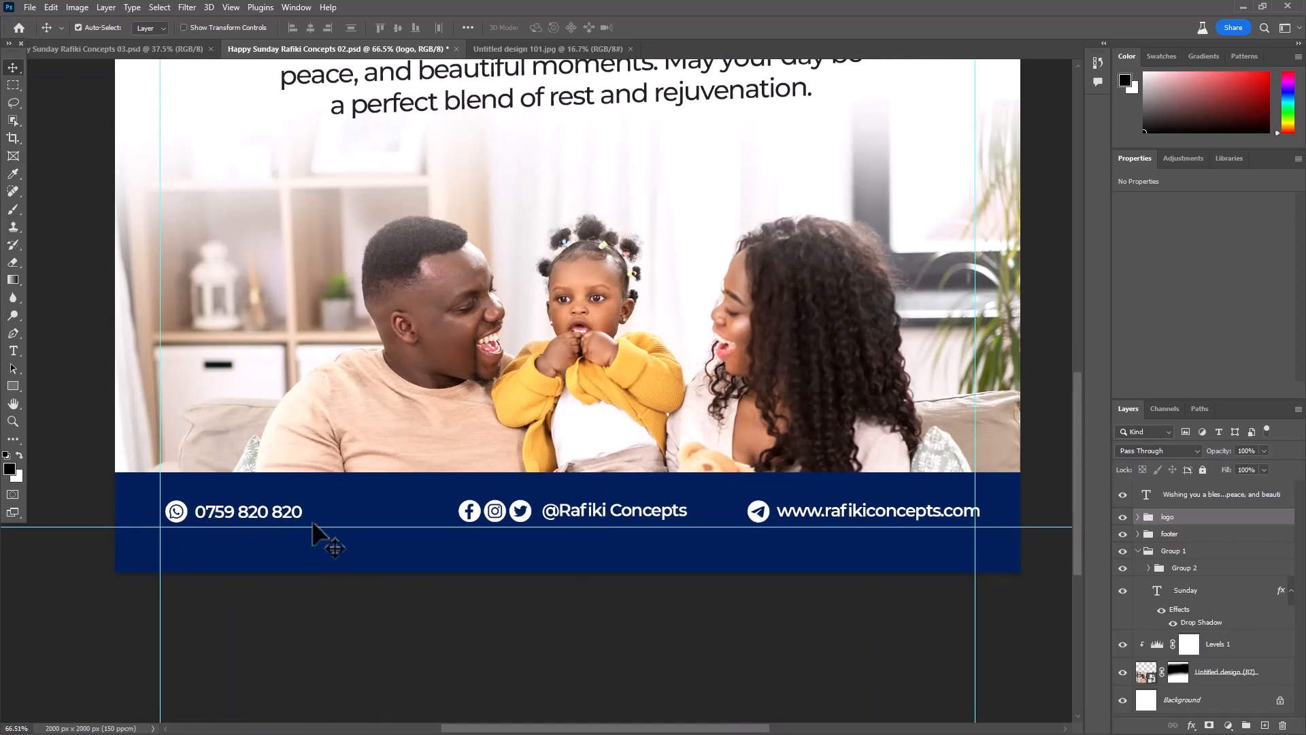
{"action": "double_click", "coordinate": [252, 515]}
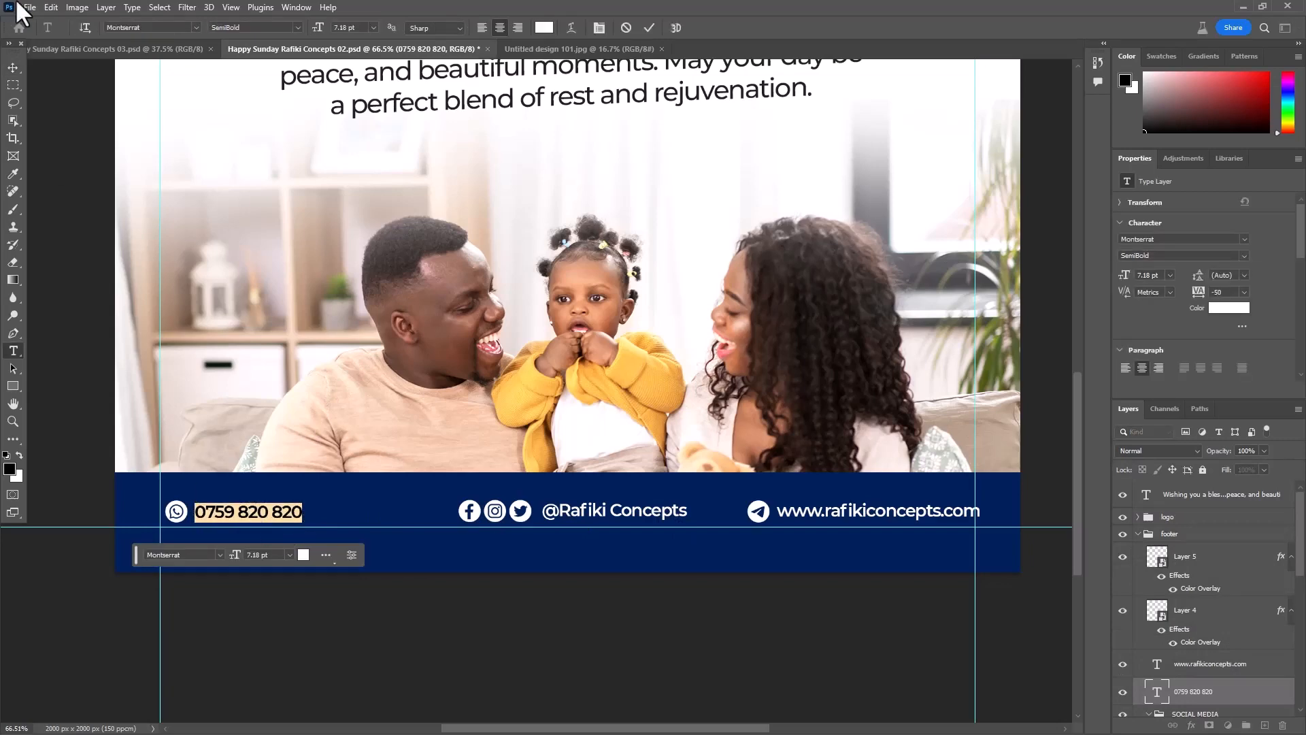
{"action": "left_click", "coordinate": [139, 48]}
- Group the Sunday, Service and have a blessed text with its black rectangle, leaving the photo out, and name the group "heading"
{"action": "scroll", "coordinate": [689, 252], "scroll_direction": "down", "scroll_amount": 3}
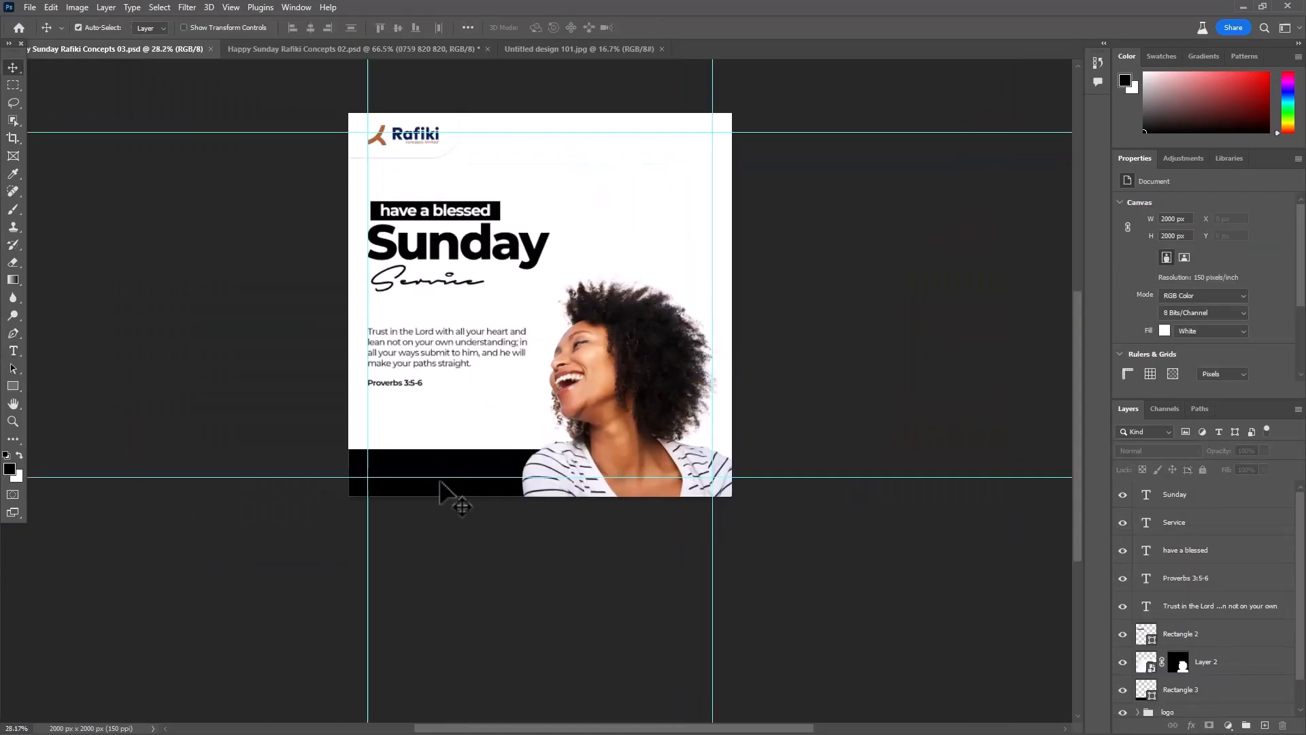
{"action": "scroll", "coordinate": [441, 482], "scroll_direction": "up", "scroll_amount": 2}
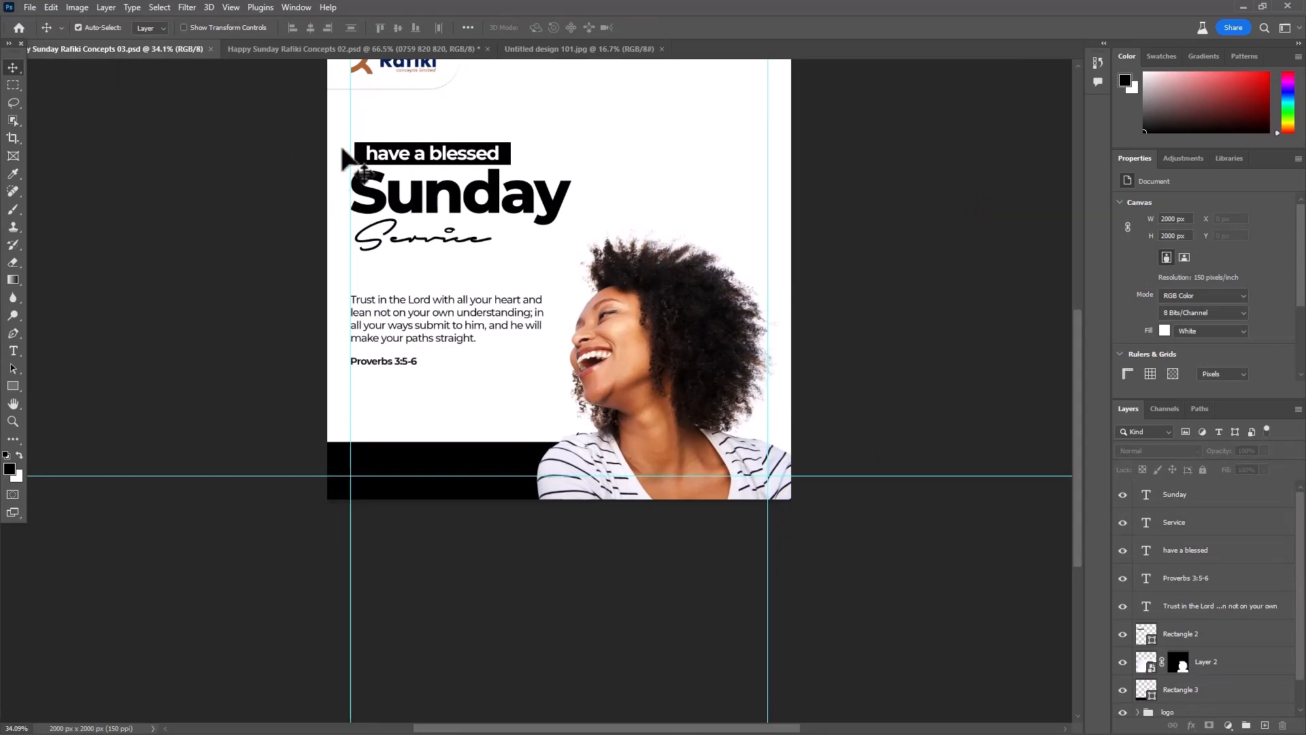
{"action": "left_click_drag", "start_coordinate": [319, 148], "coordinate": [533, 329]}
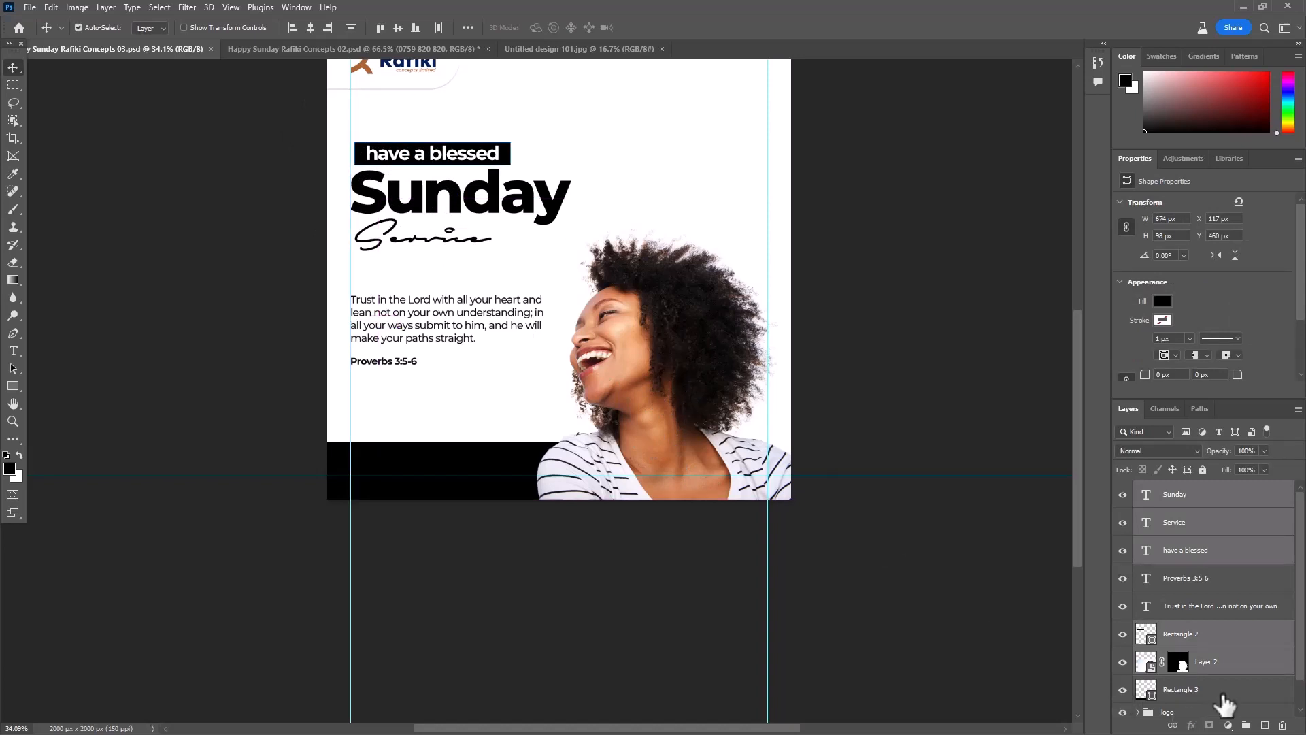
{"action": "left_click", "coordinate": [1254, 668], "text": "ctrl"}
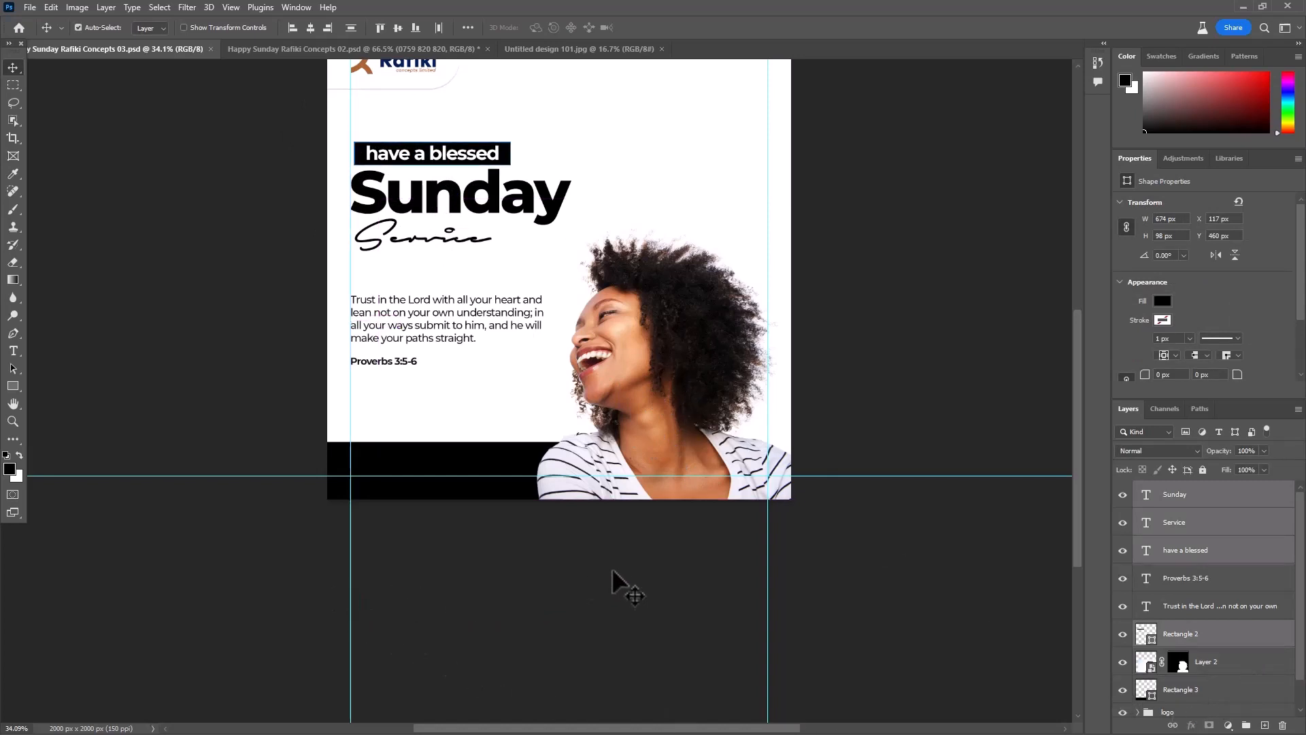
{"action": "key", "text": "ctrl+g"}
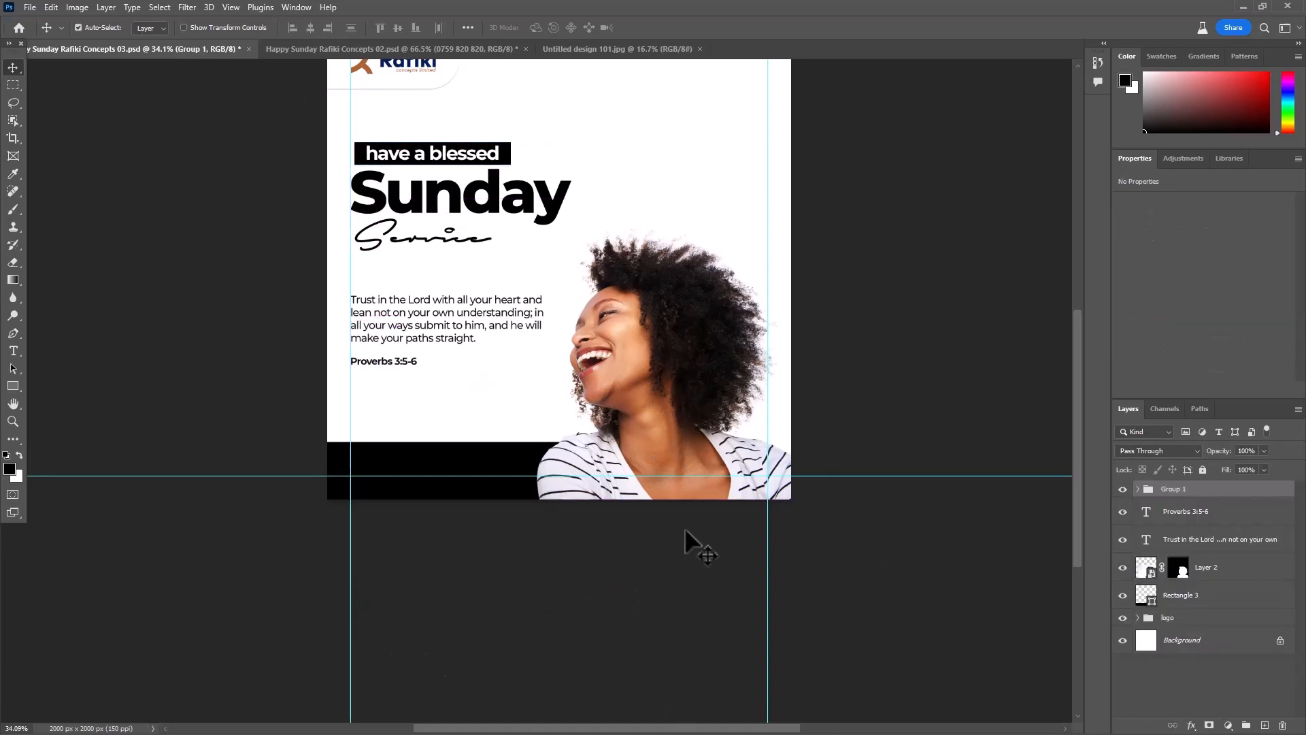
{"action": "left_click", "coordinate": [1122, 490]}
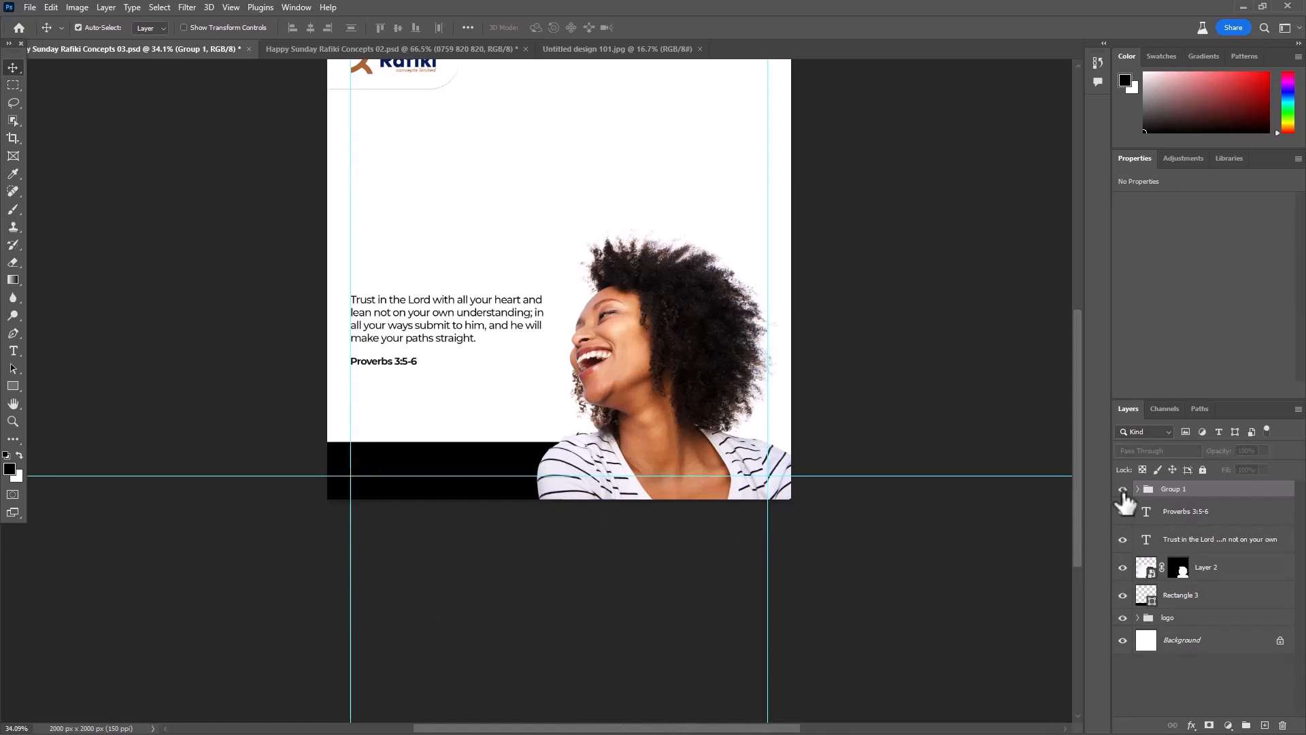
{"action": "left_click", "coordinate": [1122, 490]}
{"action": "double_click", "coordinate": [1174, 491]}
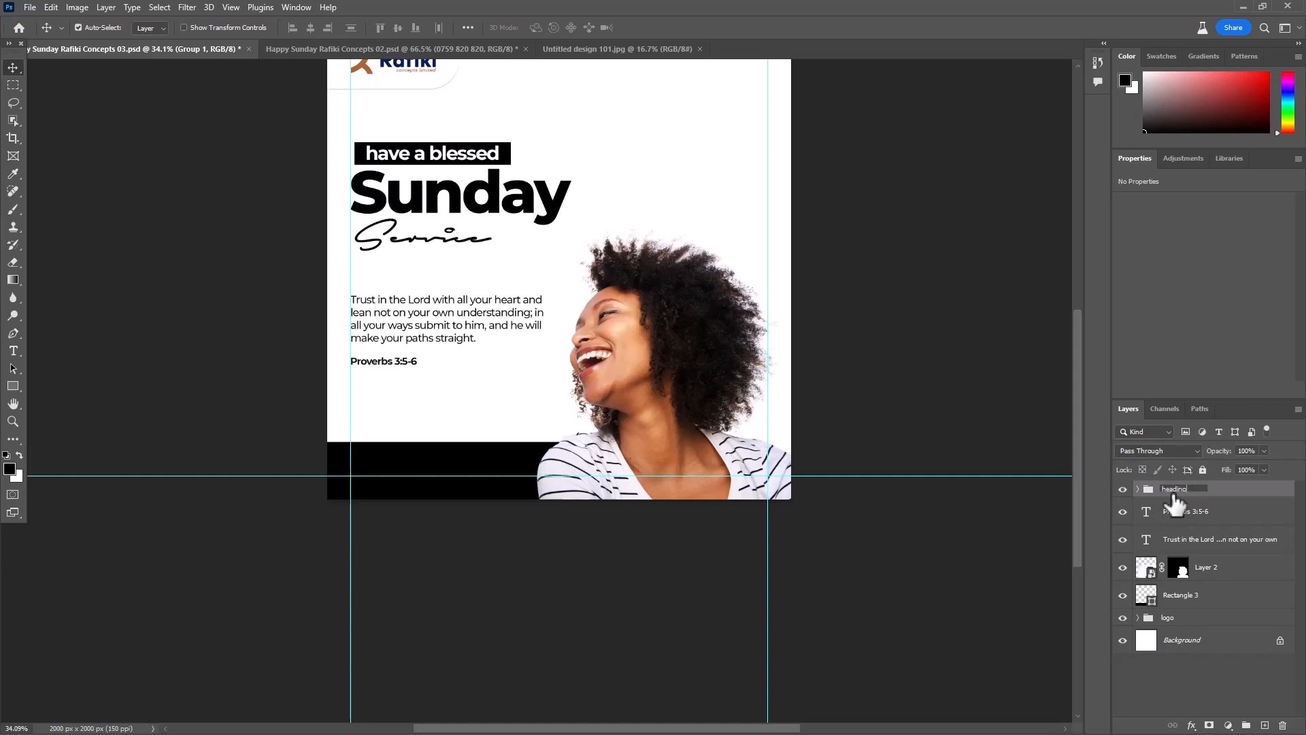
- Nudge the verse paragraph slightly down, closer to the Proverbs 3:5-6 reference
{"action": "left_click", "coordinate": [422, 340]}
{"action": "left_click", "coordinate": [1231, 517], "text": "shift"}
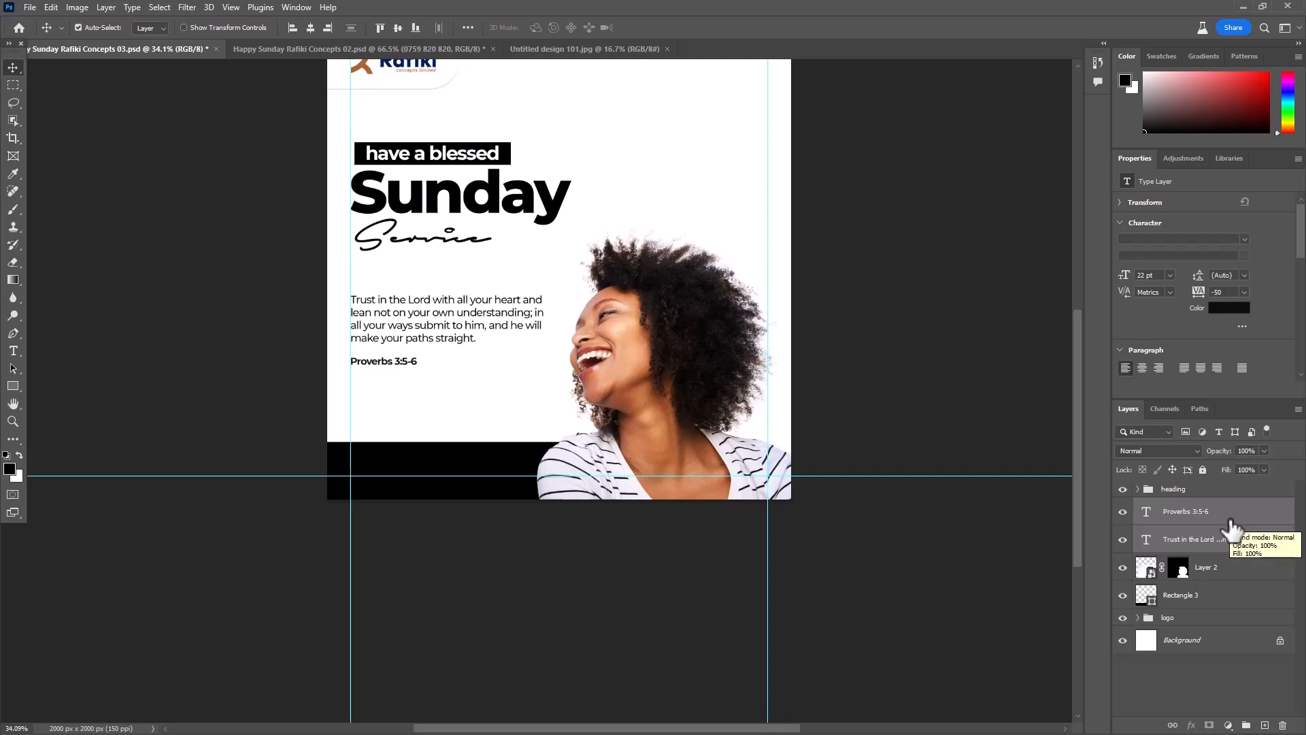
{"action": "left_click", "coordinate": [96, 364]}
{"action": "scroll", "coordinate": [466, 340], "scroll_direction": "up", "scroll_amount": 1}
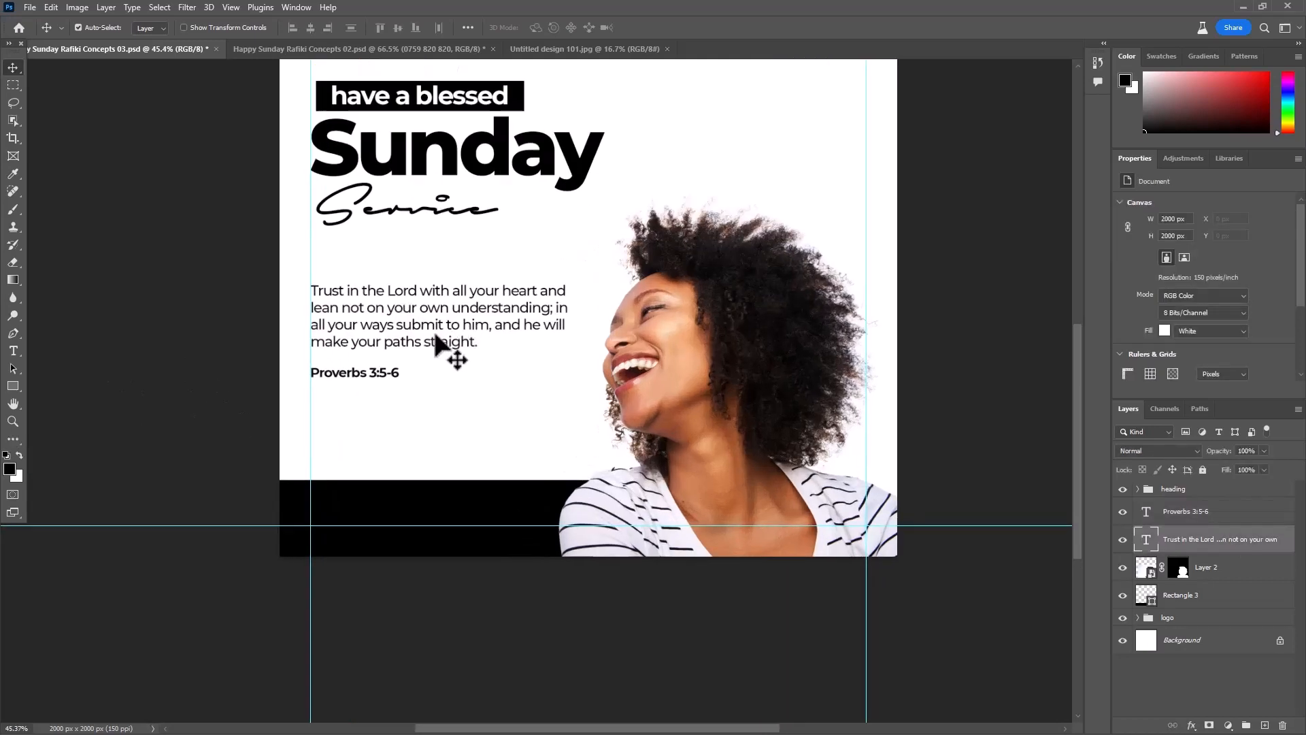
{"action": "left_click", "coordinate": [436, 335]}
{"action": "key", "text": "shift+Down"}
{"action": "key", "text": "shift+Down"}
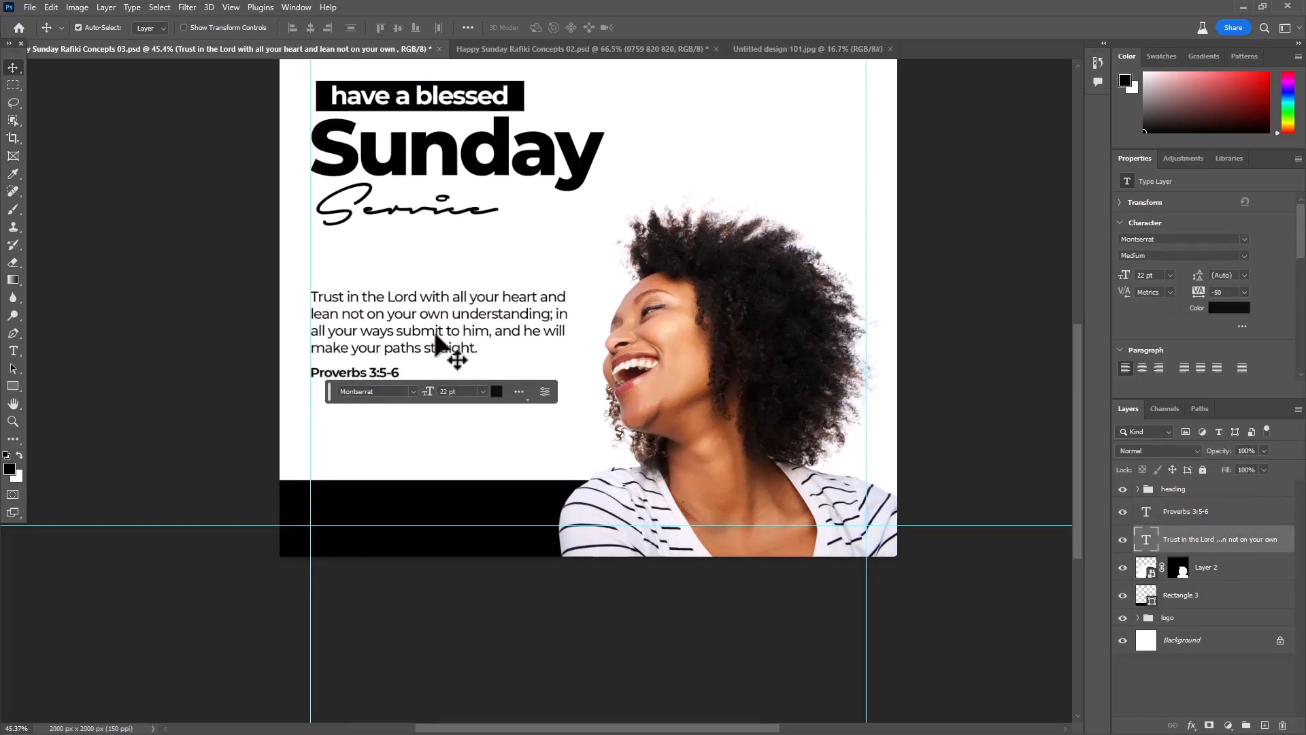
- Nudge the verse paragraph and its Proverbs 3:5-6 reference down together
{"action": "scroll", "coordinate": [337, 360], "scroll_direction": "up", "scroll_amount": 3}
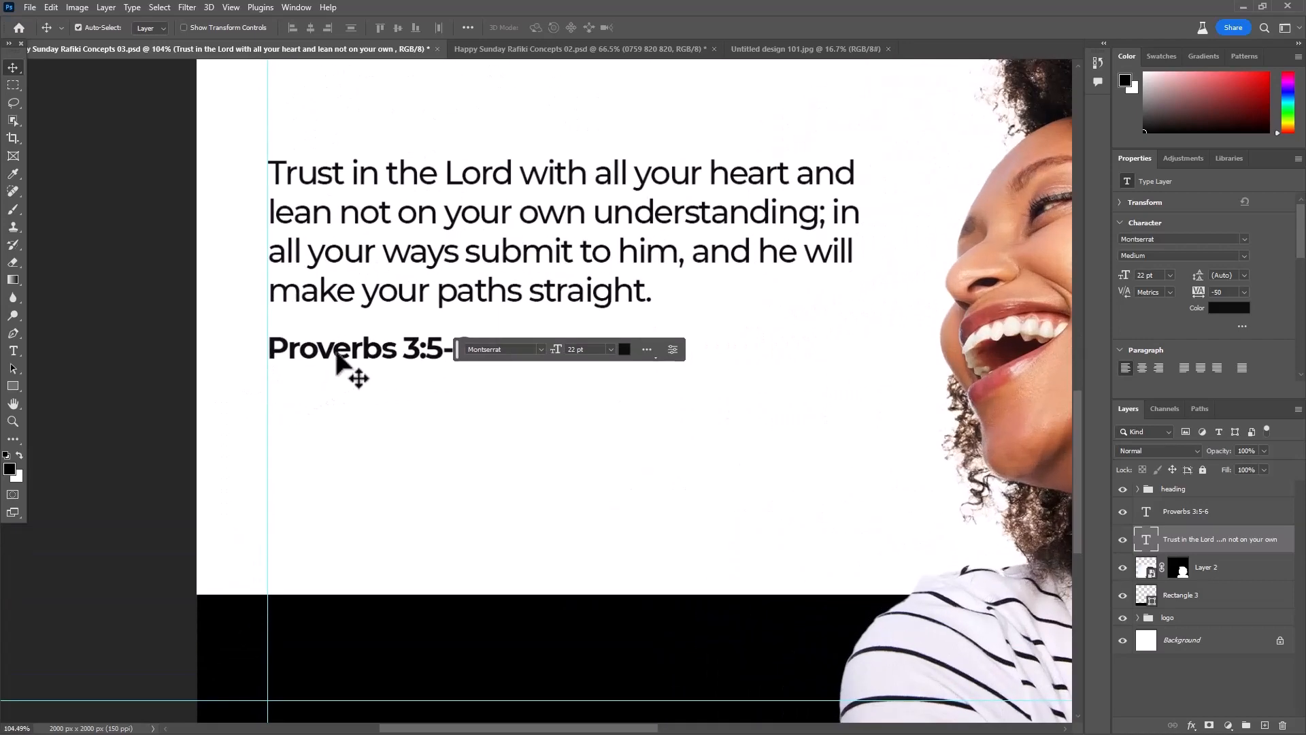
{"action": "left_click", "coordinate": [337, 357], "text": "shift"}
{"action": "key", "text": "shift+Down"}
{"action": "key", "text": "shift+Down"}
{"action": "key", "text": "shift+Down"}
{"action": "key", "text": "shift+Down"}
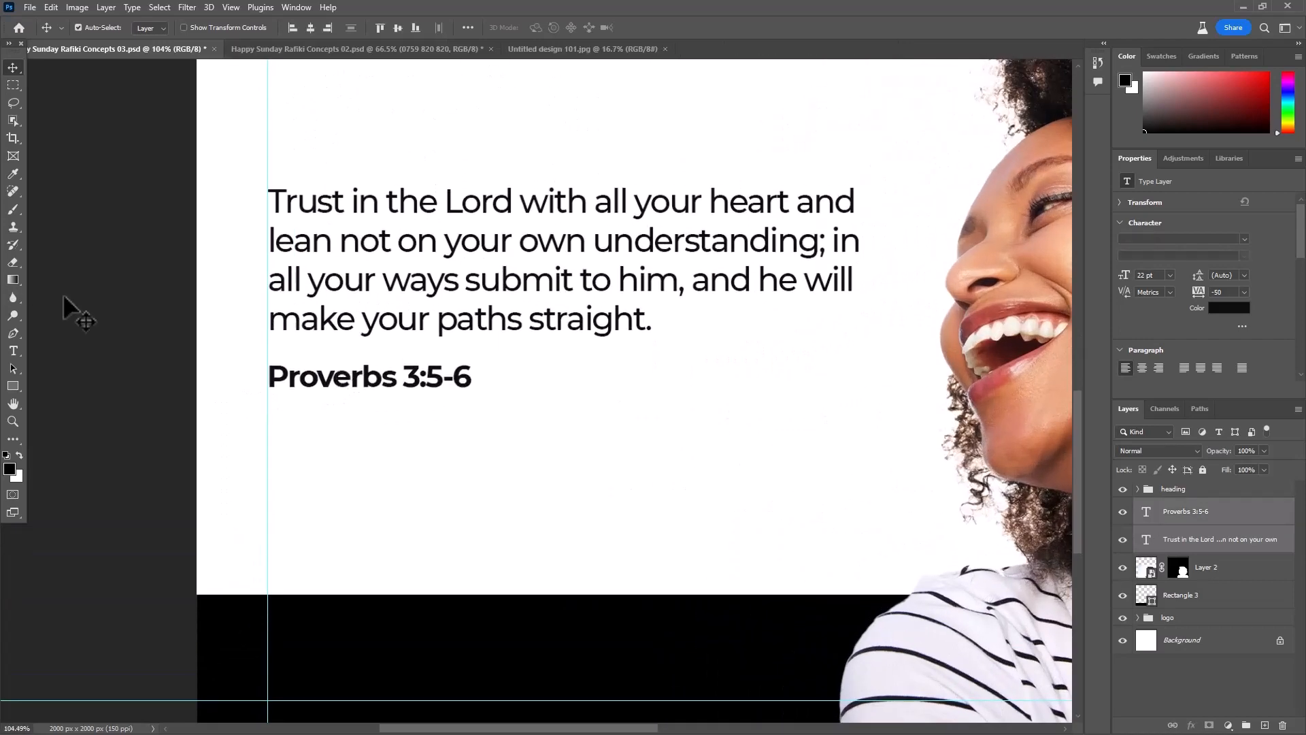
- Duplicate the bold Proverbs 3:5-6 text straight up to a spot above the verse paragraph
{"action": "left_click", "coordinate": [161, 307]}
{"action": "left_click", "coordinate": [376, 394]}
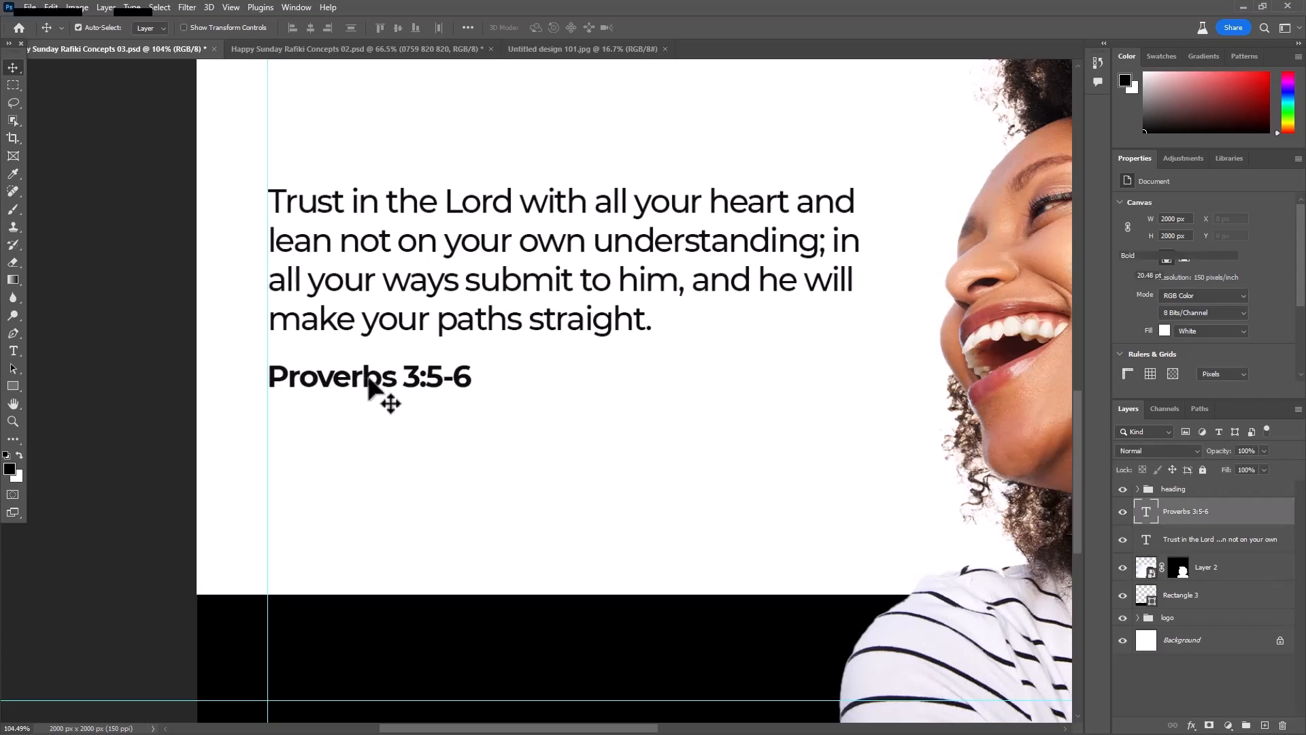
{"action": "left_click_drag", "start_coordinate": [373, 384], "coordinate": [374, 134]}
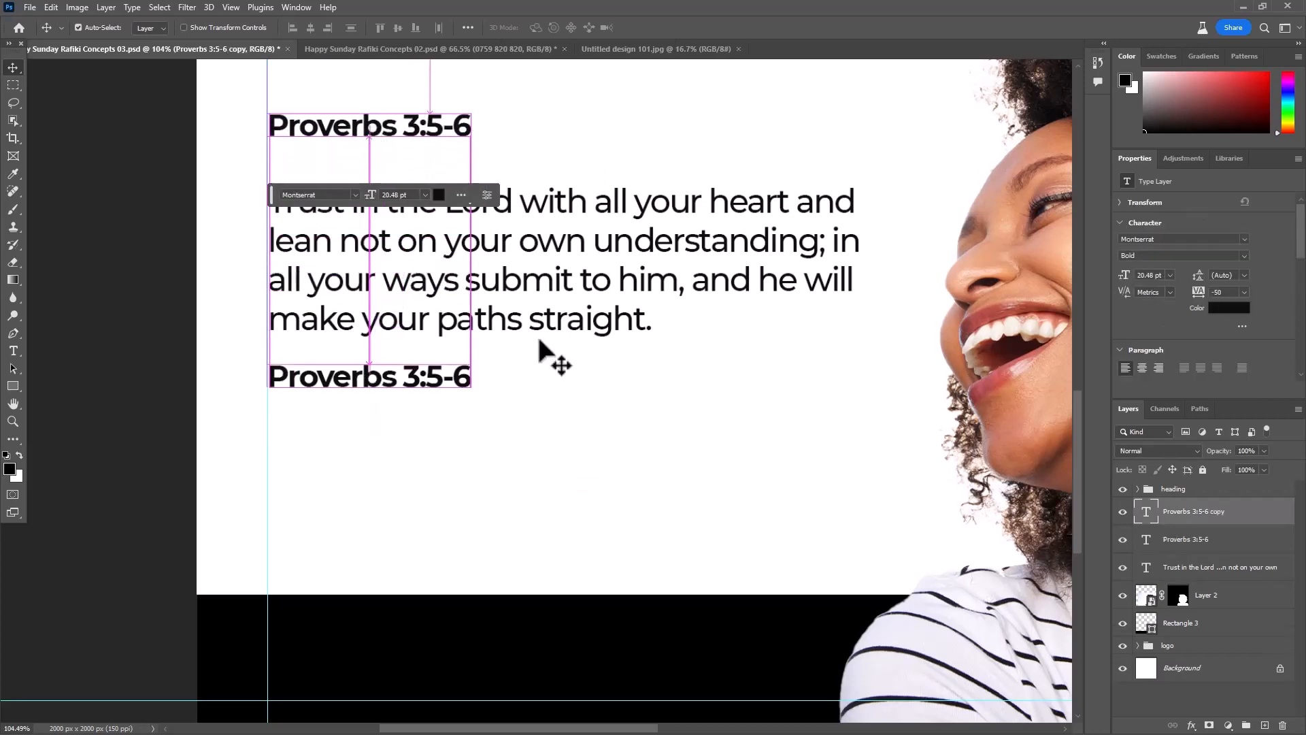
{"action": "scroll", "coordinate": [540, 349], "scroll_direction": "down", "scroll_amount": 3}
{"action": "left_click", "coordinate": [181, 350]}
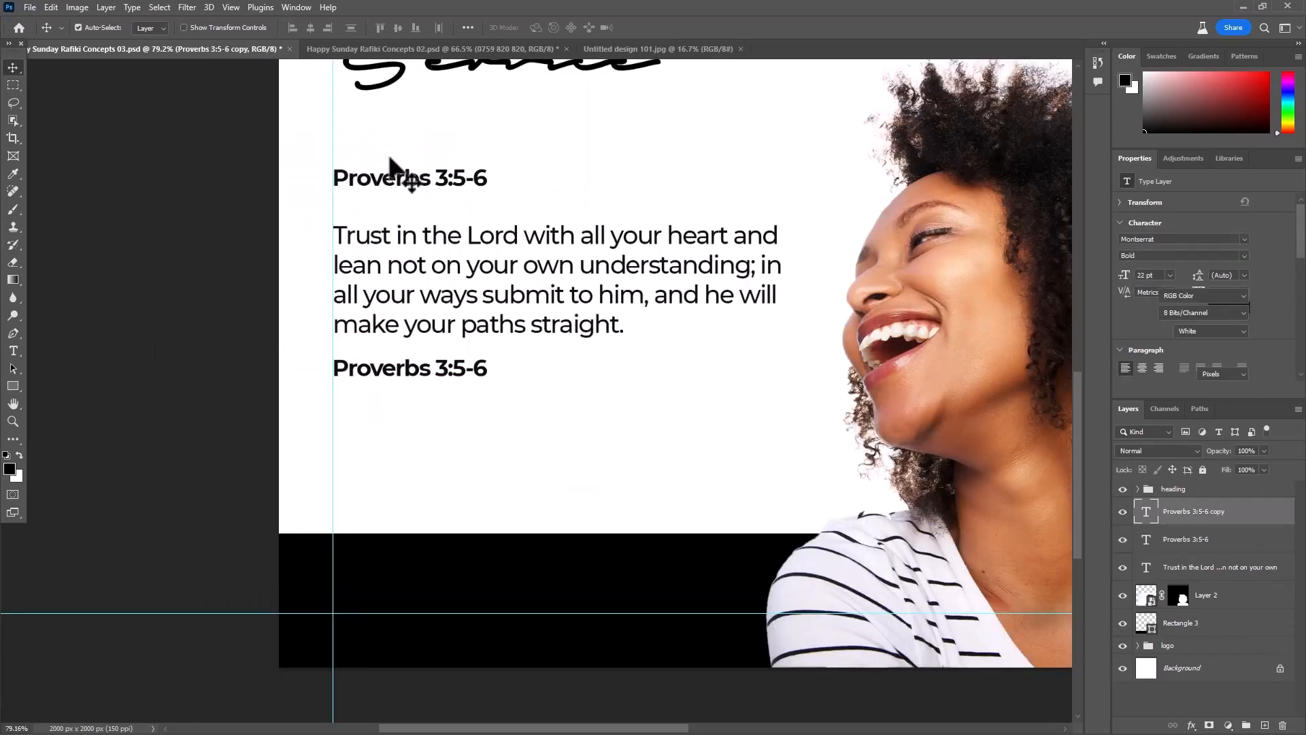
- Change the duplicated reference above the verse to "Verse of the day"
{"action": "double_click", "coordinate": [420, 180]}
{"action": "type", "text": "Verse of the dau"}
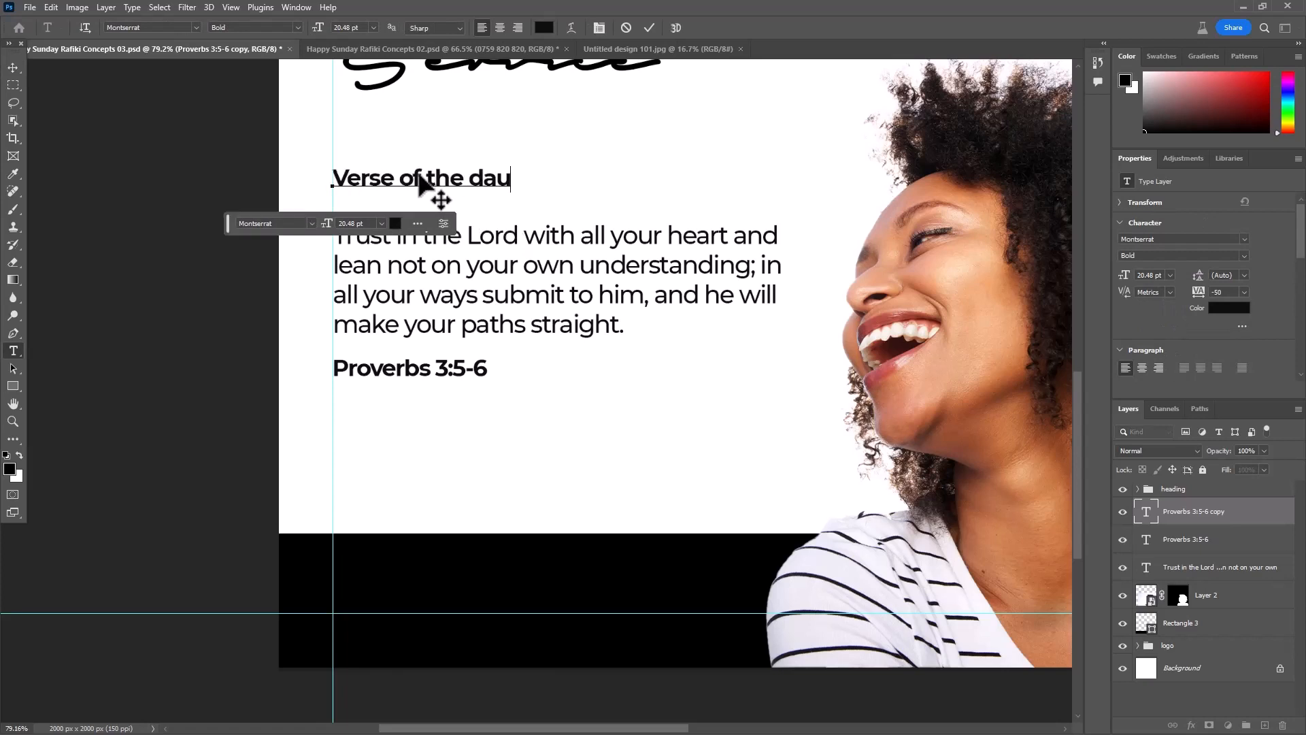
{"action": "key", "text": "Left"}
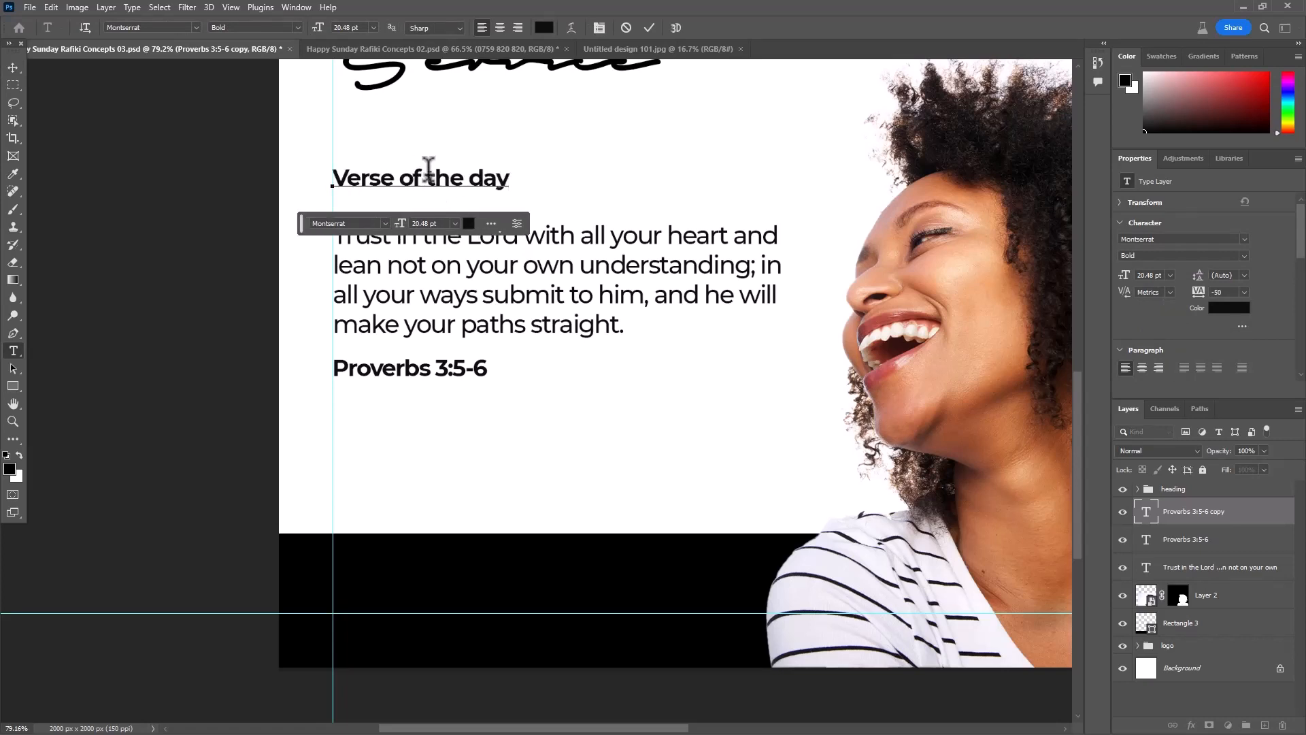
{"action": "left_click", "coordinate": [648, 27]}
{"action": "key", "text": "v"}
- Scale the "Verse of the day" text up to 121.72%, keeping it aligned with the left margin guide
{"action": "scroll", "coordinate": [607, 204], "scroll_direction": "down", "scroll_amount": 5}
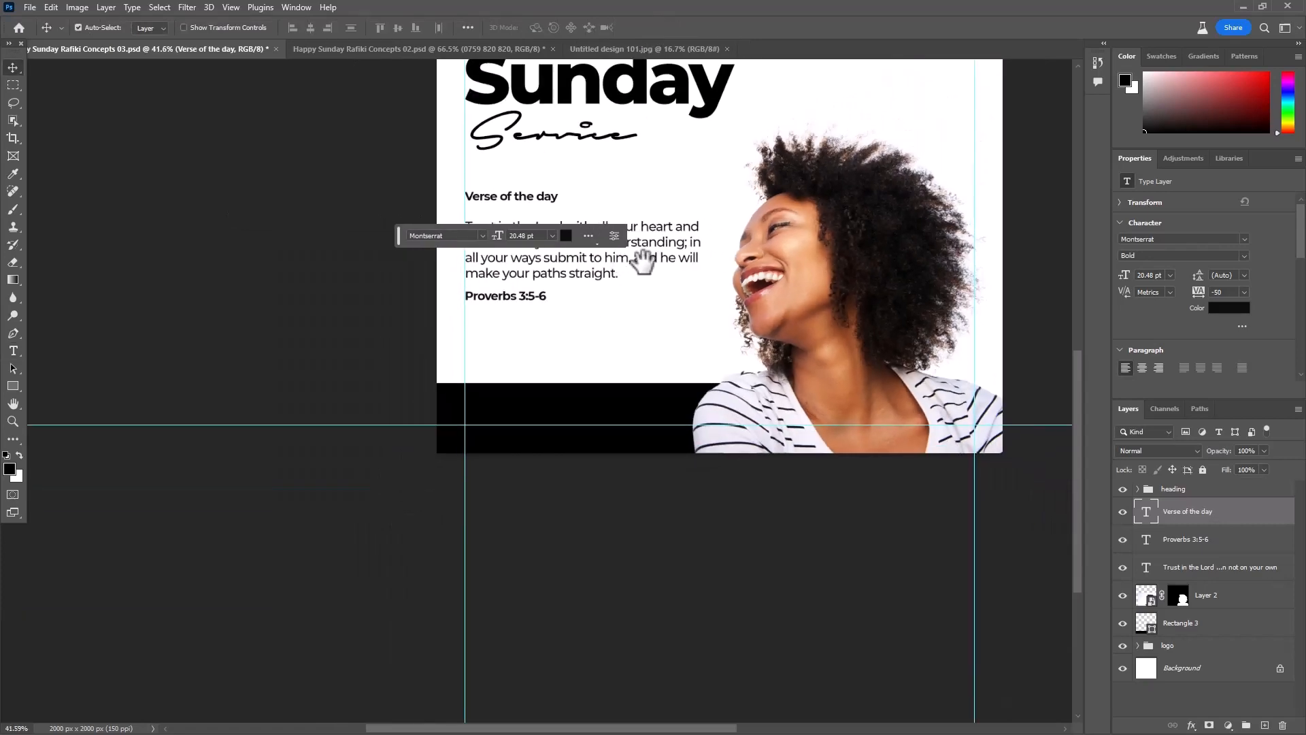
{"action": "left_click_drag", "start_coordinate": [641, 261], "coordinate": [563, 386]}
{"action": "scroll", "coordinate": [446, 375], "scroll_direction": "up", "scroll_amount": 3}
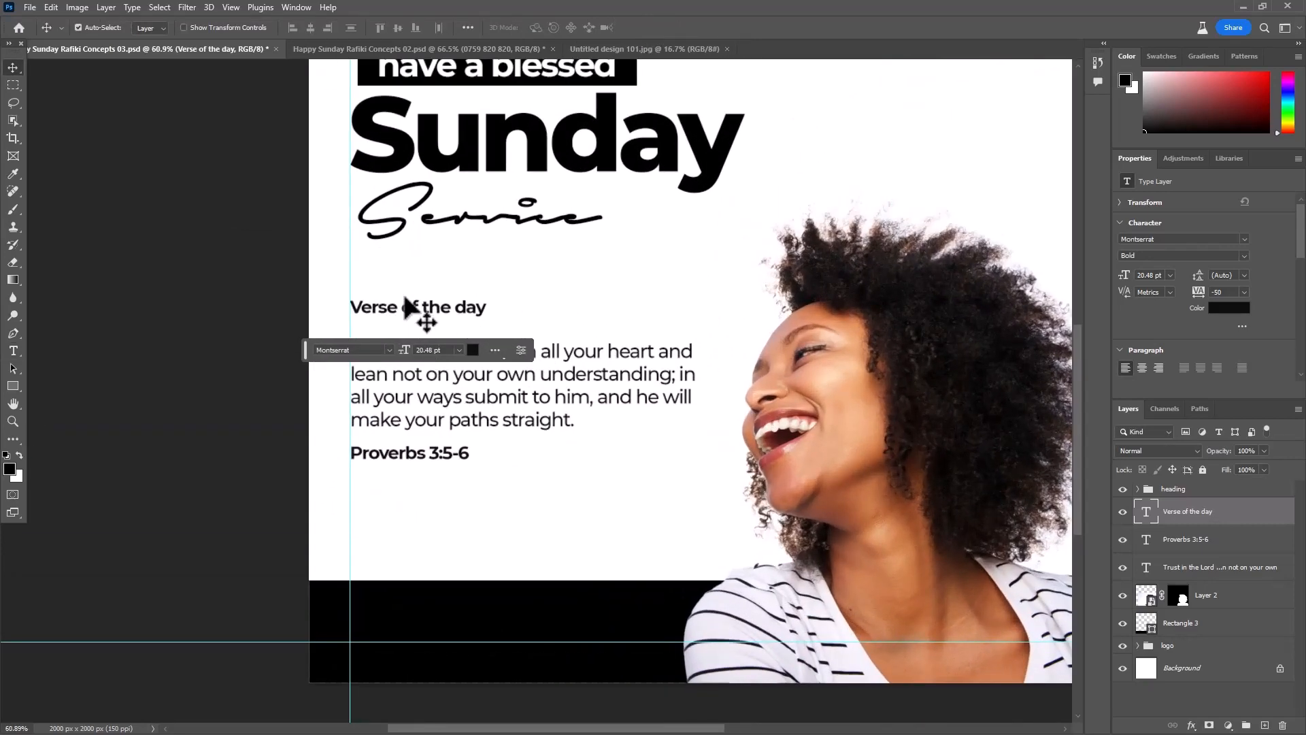
{"action": "key", "text": "ctrl+t"}
{"action": "scroll", "coordinate": [435, 377], "scroll_direction": "up", "scroll_amount": 2}
{"action": "left_click_drag", "start_coordinate": [501, 296], "coordinate": [544, 301]}
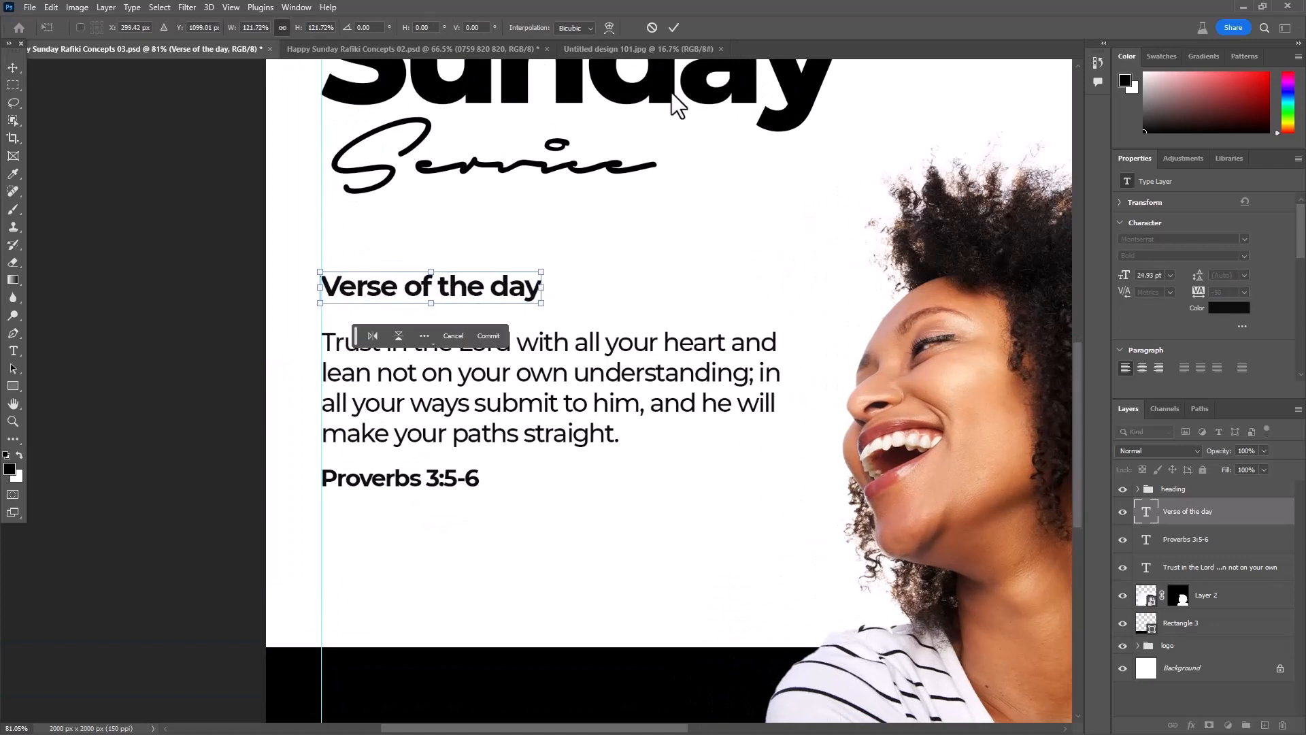
{"action": "left_click", "coordinate": [673, 27]}
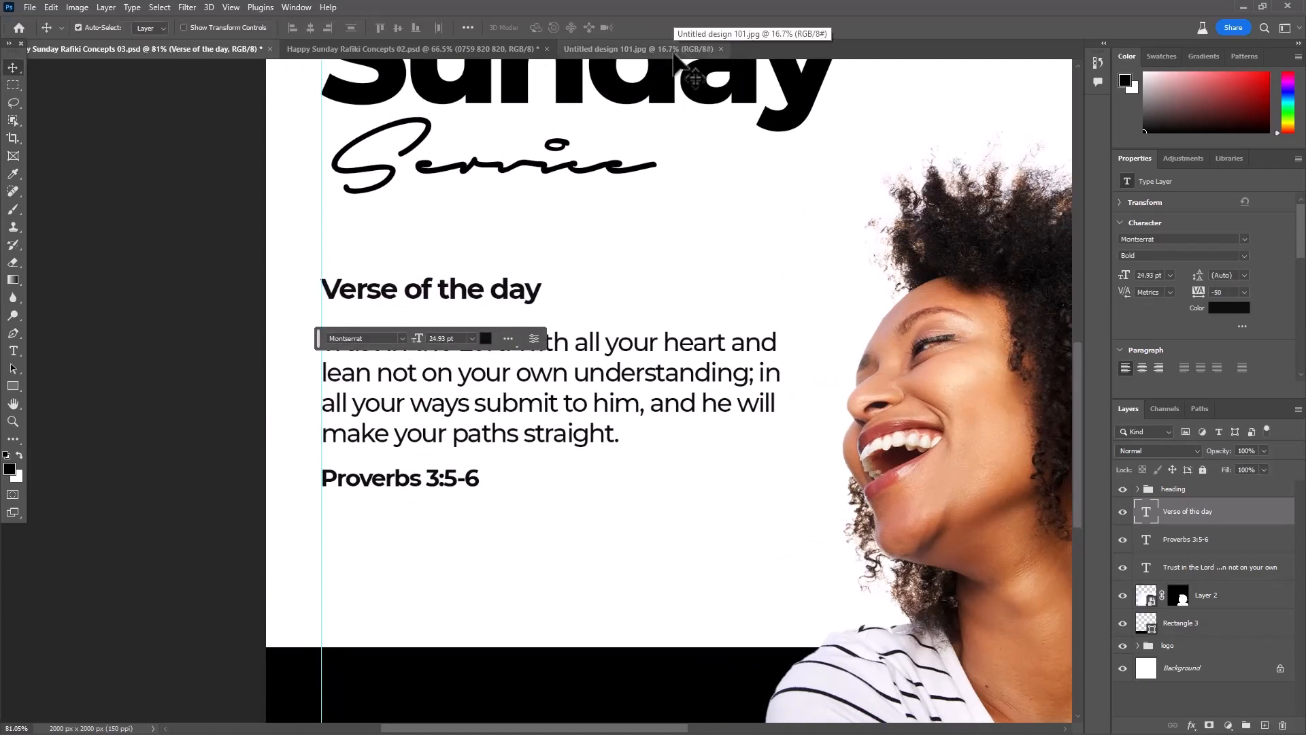
- Draw a thin rectangle 401 px wide under "Verse of the day" as an underline, and reduce its height to 3 px
{"action": "left_click", "coordinate": [12, 386]}
{"action": "scroll", "coordinate": [408, 292], "scroll_direction": "up", "scroll_amount": 4}
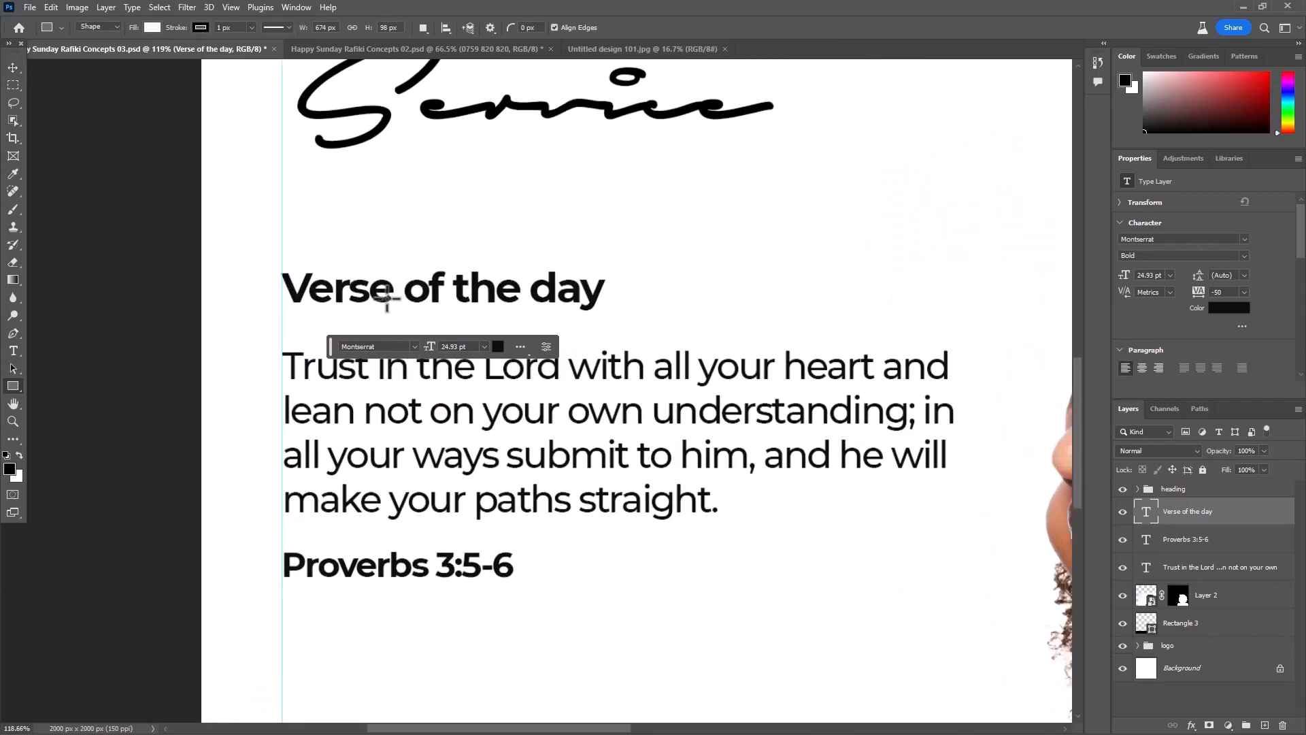
{"action": "left_click_drag", "start_coordinate": [272, 317], "coordinate": [627, 323]}
{"action": "scroll", "coordinate": [518, 344], "scroll_direction": "up", "scroll_amount": 10}
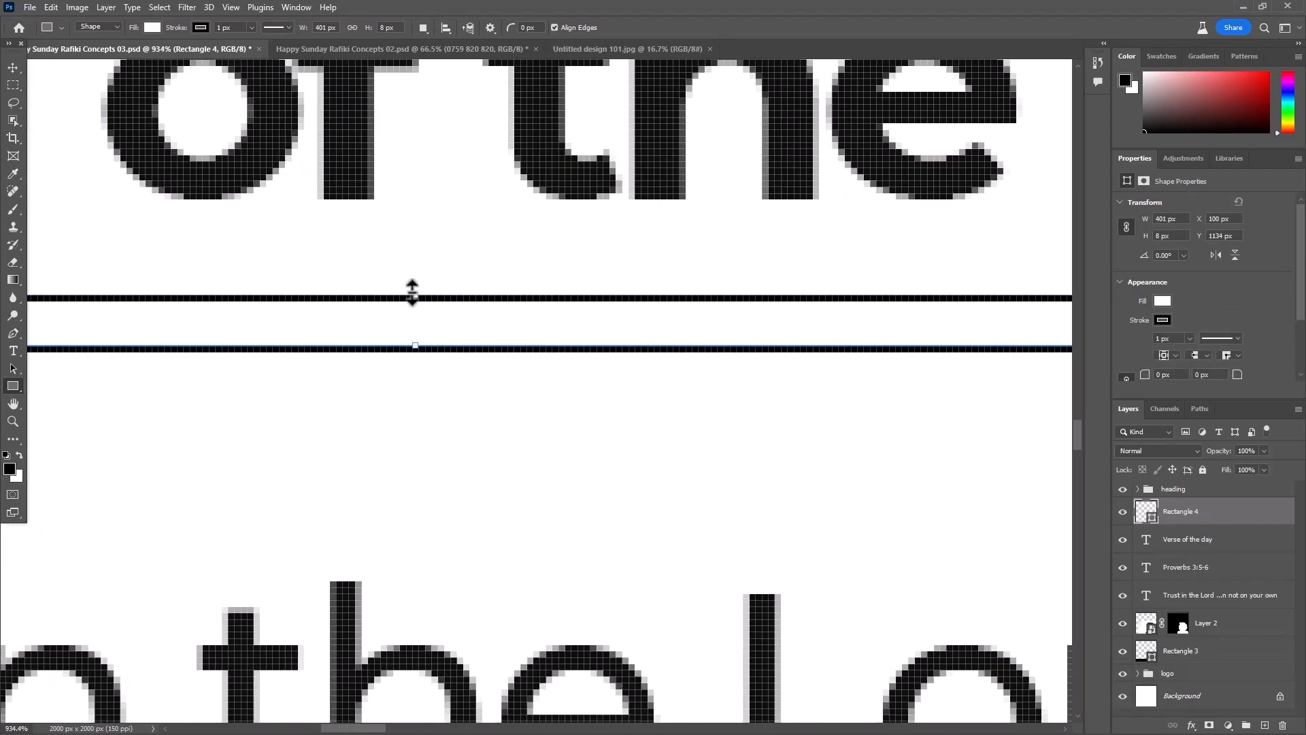
{"action": "left_click_drag", "start_coordinate": [412, 292], "coordinate": [459, 330]}
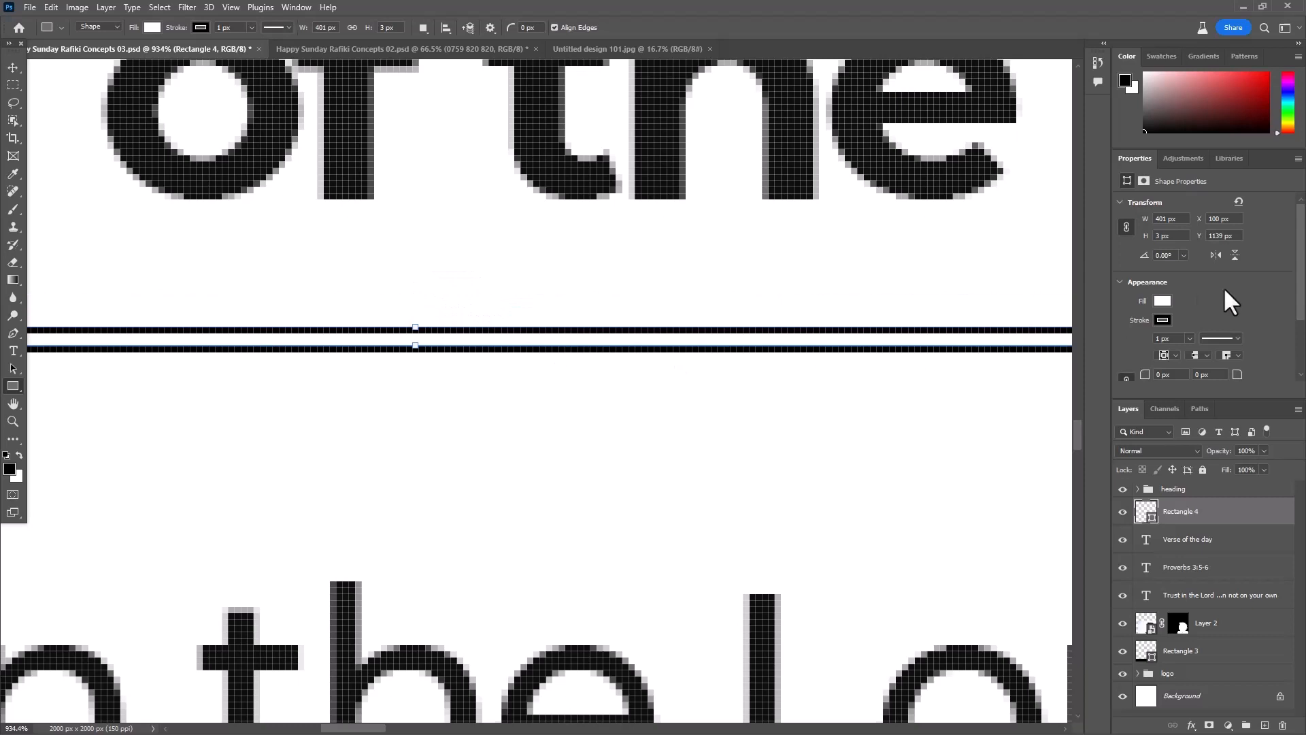
- Remove the stroke from the underline rectangle and fill it with black
{"action": "left_click", "coordinate": [1162, 320]}
{"action": "left_click", "coordinate": [1124, 346]}
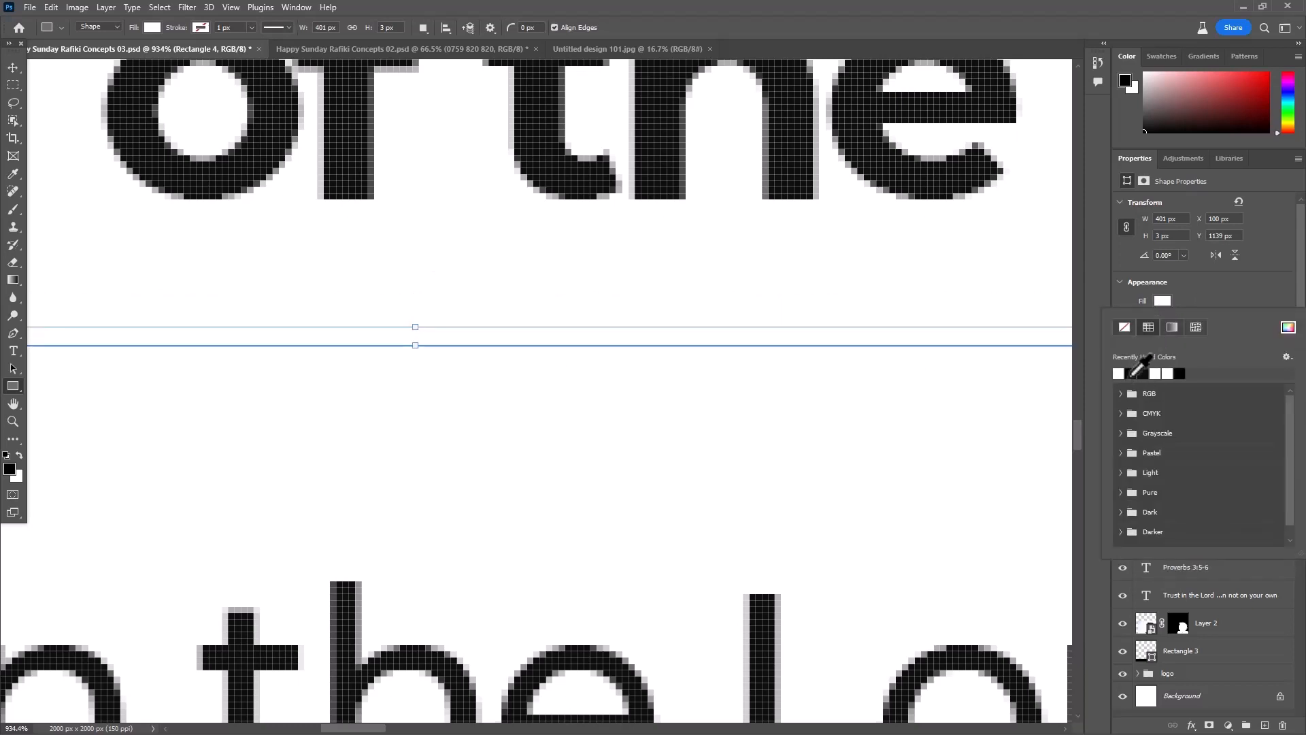
{"action": "left_click", "coordinate": [1131, 374]}
{"action": "left_click", "coordinate": [13, 69]}
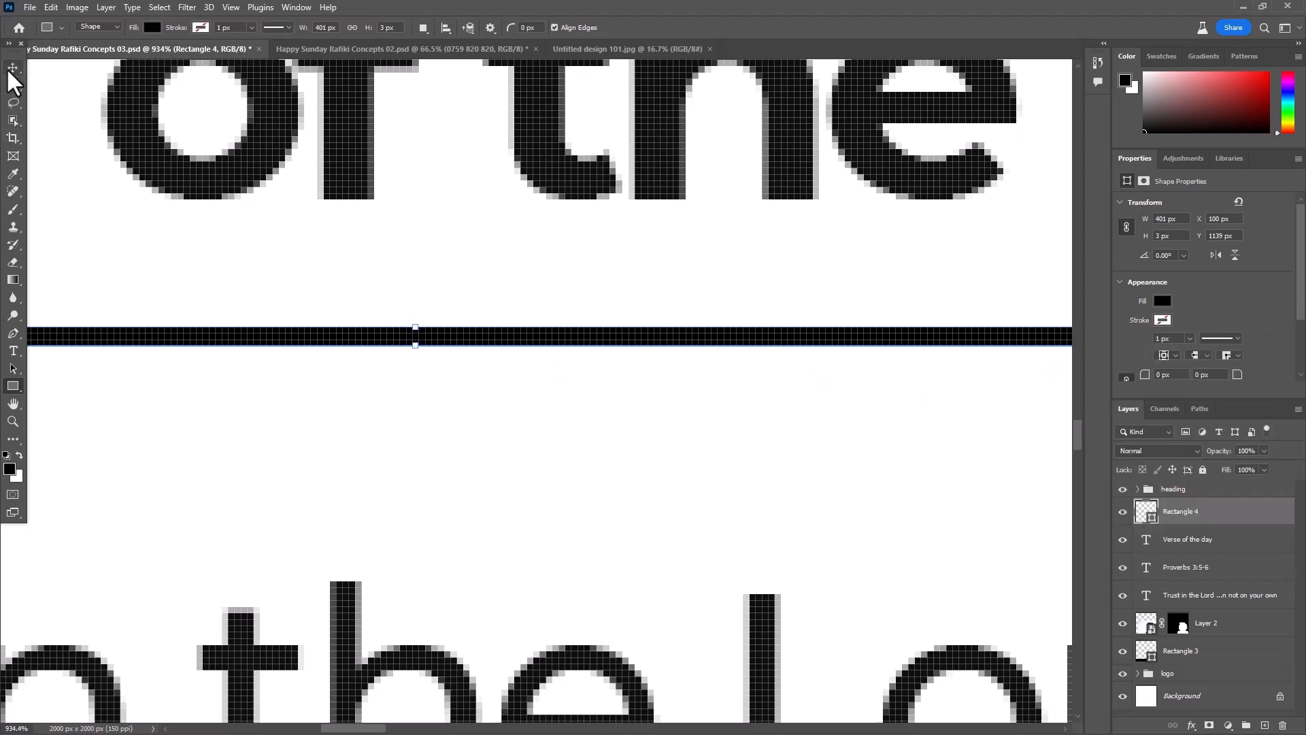
- Deselect the underline and save the poster file
{"action": "scroll", "coordinate": [504, 143], "scroll_direction": "down", "scroll_amount": 2}
{"action": "key", "text": "ctrl+0"}
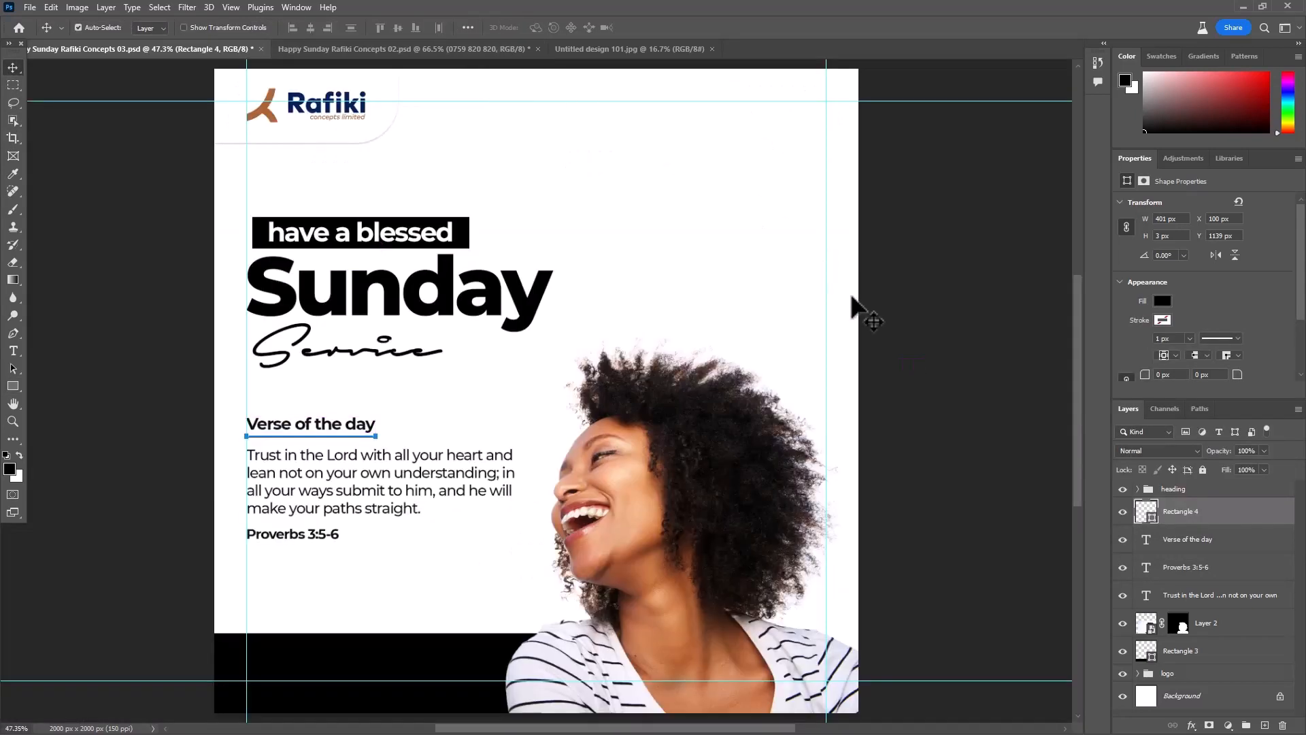
{"action": "left_click", "coordinate": [920, 328]}
{"action": "key", "text": "ctrl+s"}
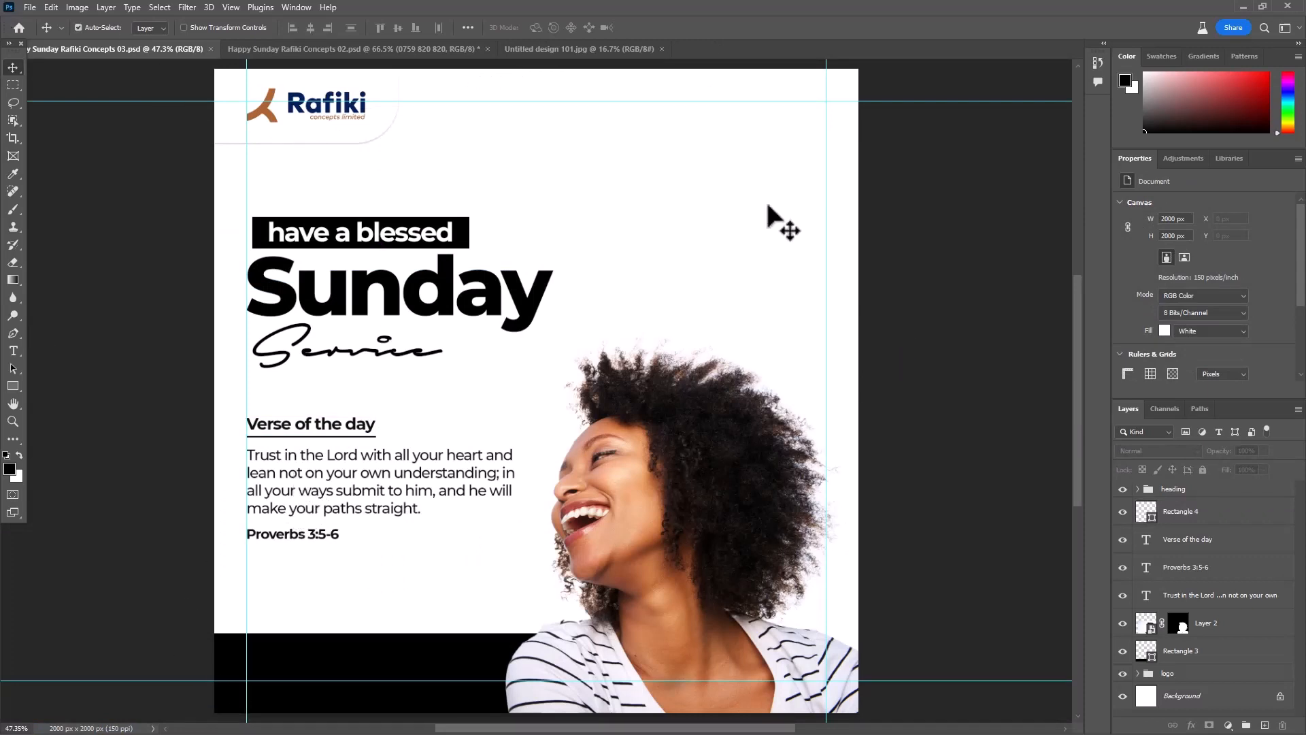
- Group the underline, "Verse of the day", Proverbs 3:5-6 and verse text layers and name the group "Bible verse"
{"action": "scroll", "coordinate": [677, 343], "scroll_direction": "down", "scroll_amount": 2}
{"action": "left_click_drag", "start_coordinate": [440, 461], "coordinate": [468, 414]}
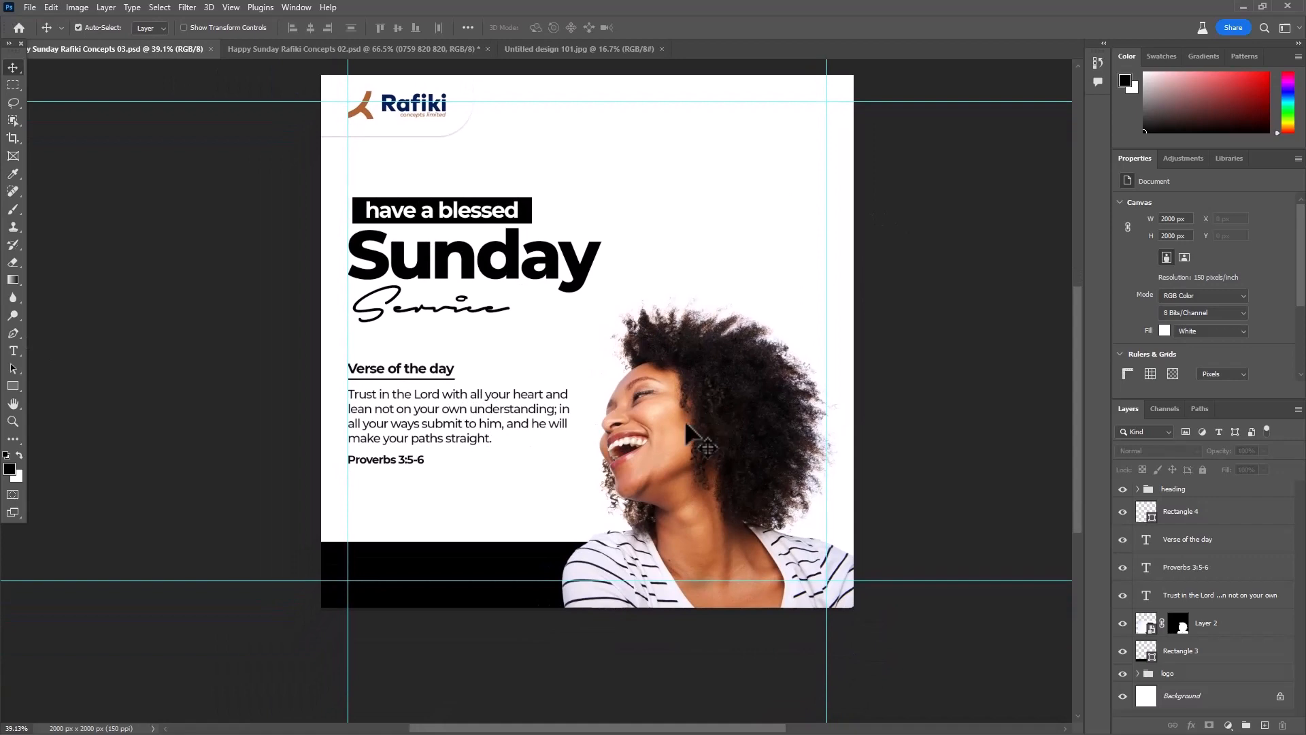
{"action": "scroll", "coordinate": [381, 398], "scroll_direction": "up", "scroll_amount": 4}
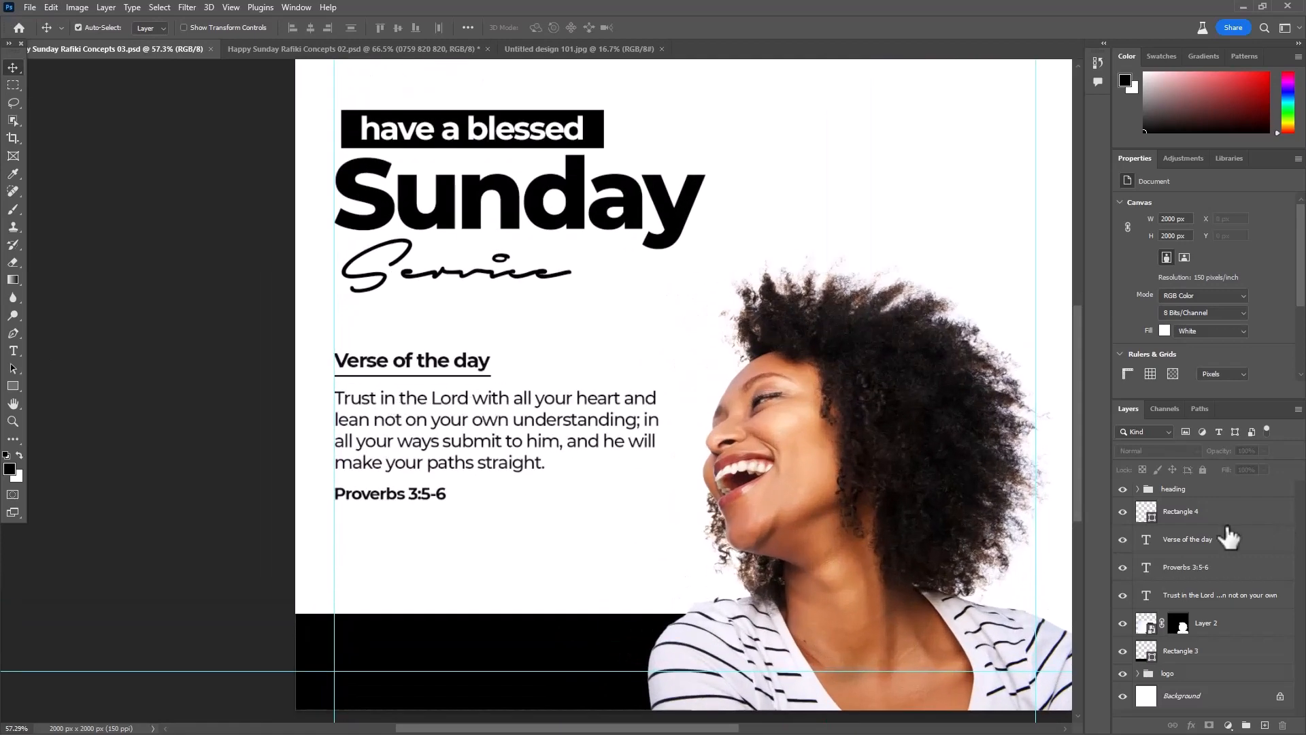
{"action": "left_click", "coordinate": [1195, 519]}
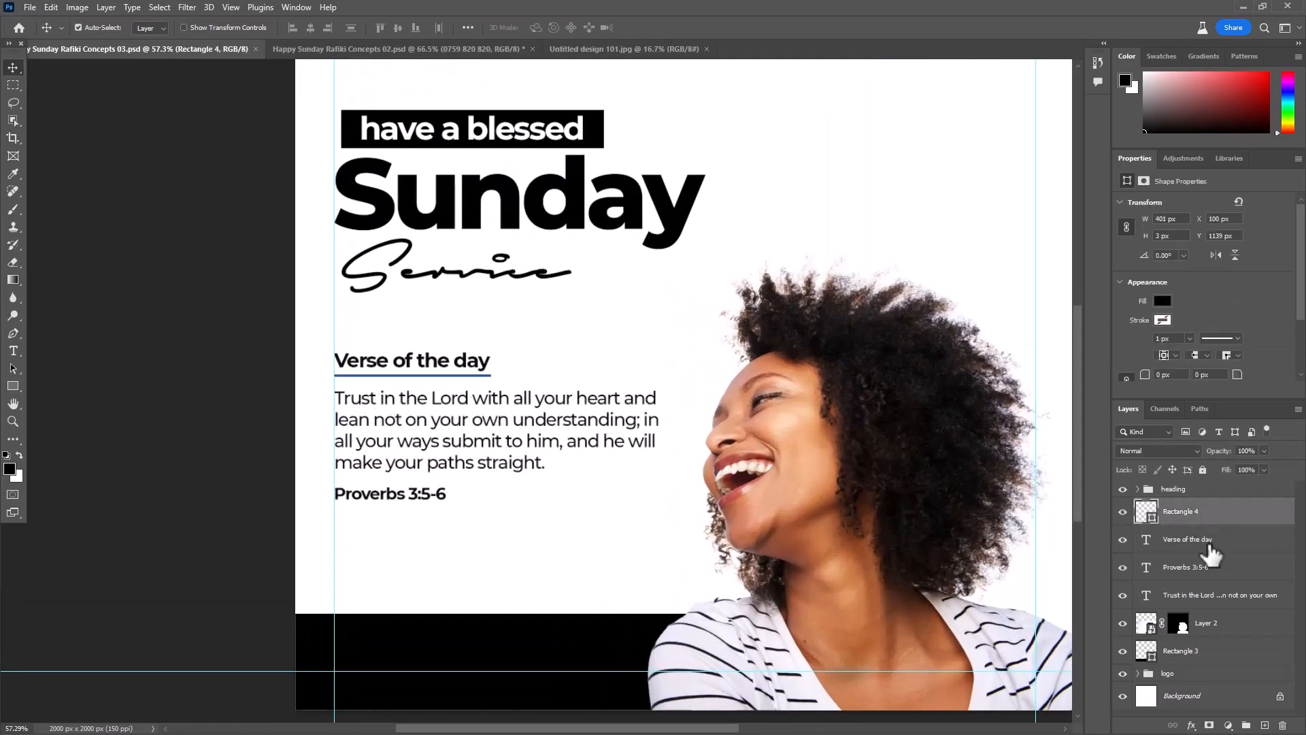
{"action": "left_click", "coordinate": [1203, 599], "text": "shift"}
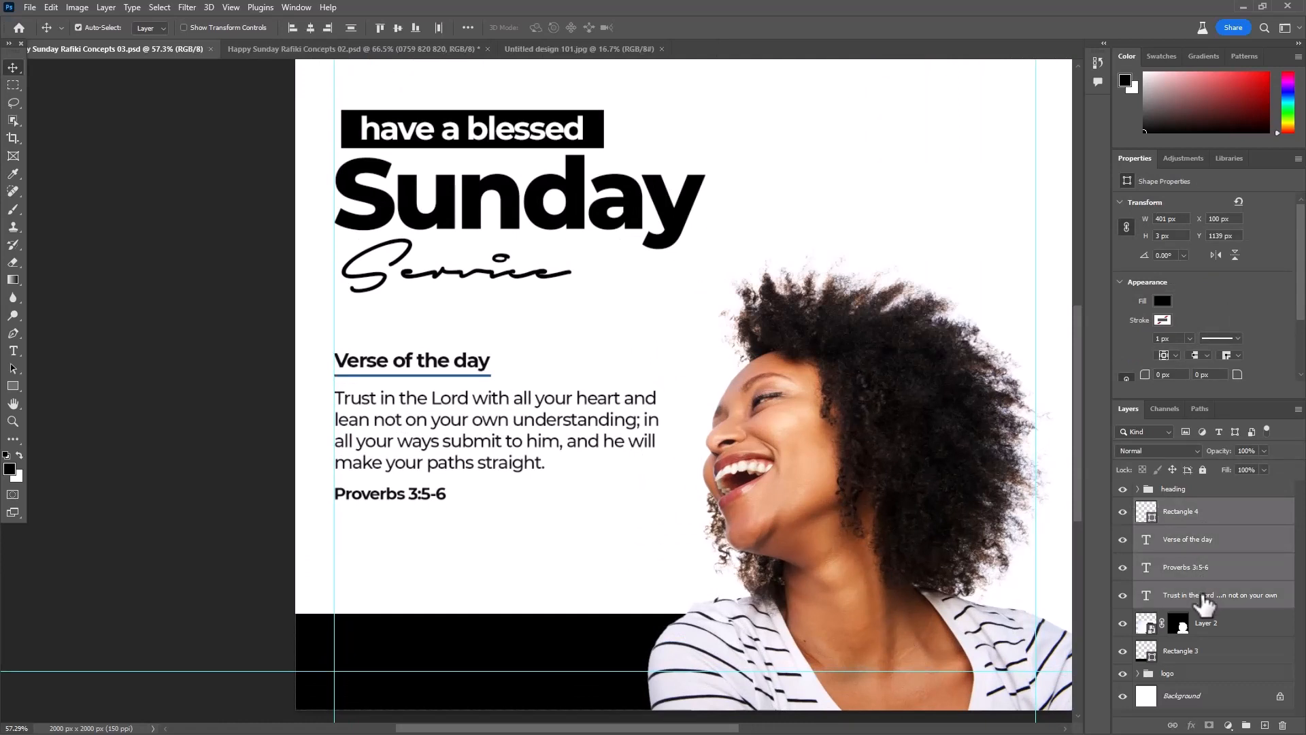
{"action": "key", "text": "ctrl+g"}
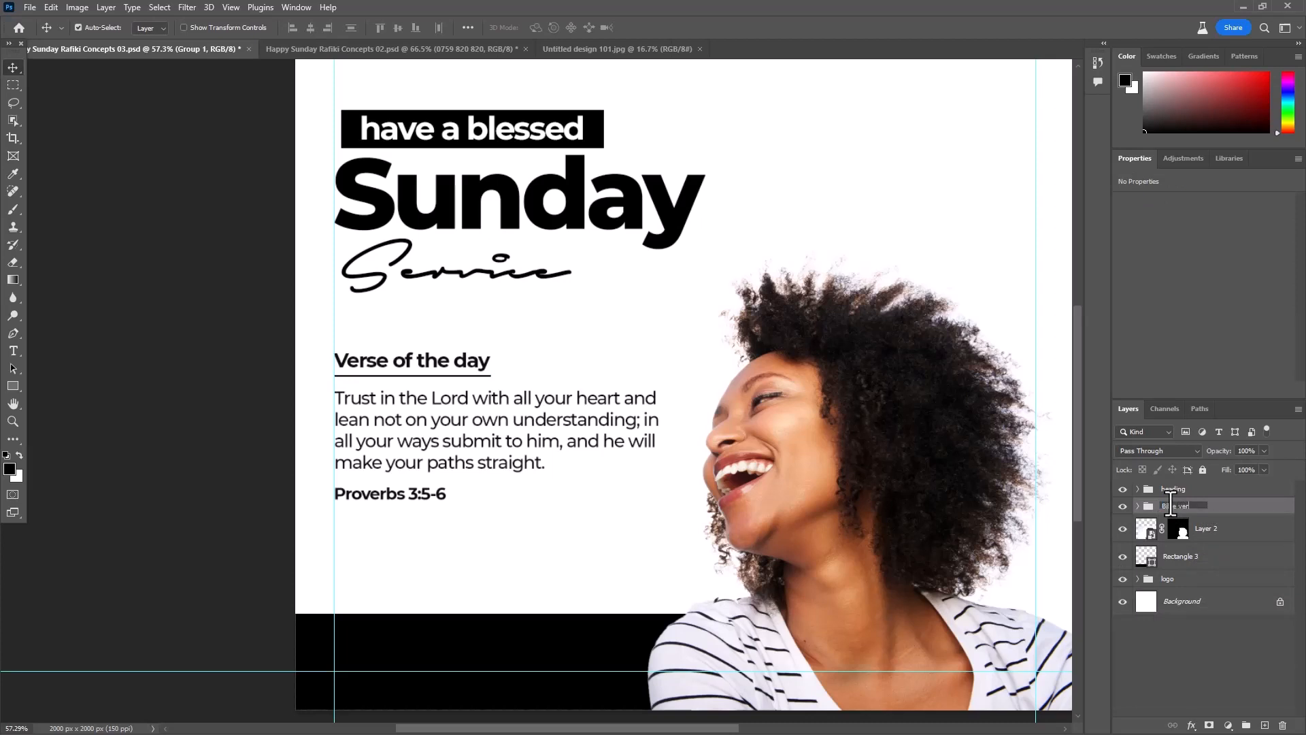
{"action": "key", "text": "Return"}
- Move the Bible verse group down about 20 px to Y 1290 px, apply the transformation and save the poster
{"action": "key", "text": "ctrl+t"}
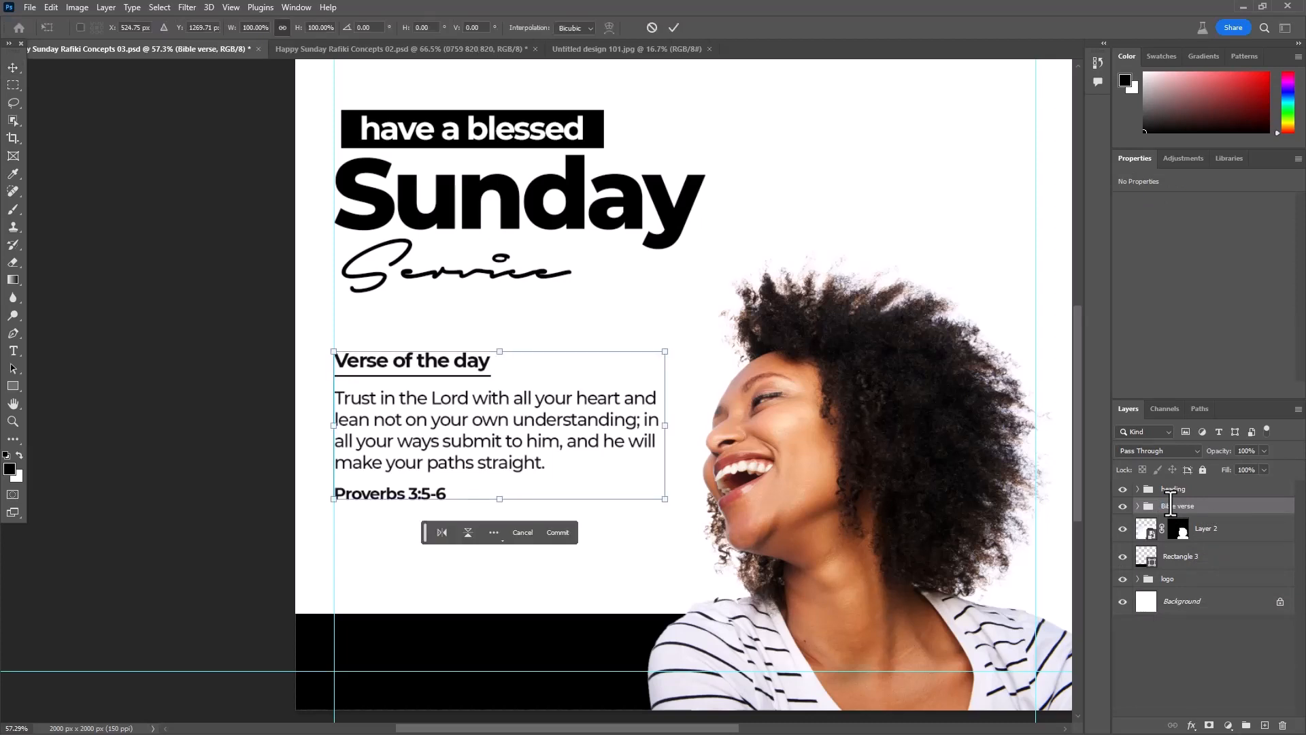
{"action": "key", "text": "shift+Down"}
{"action": "key", "text": "shift+Down"}
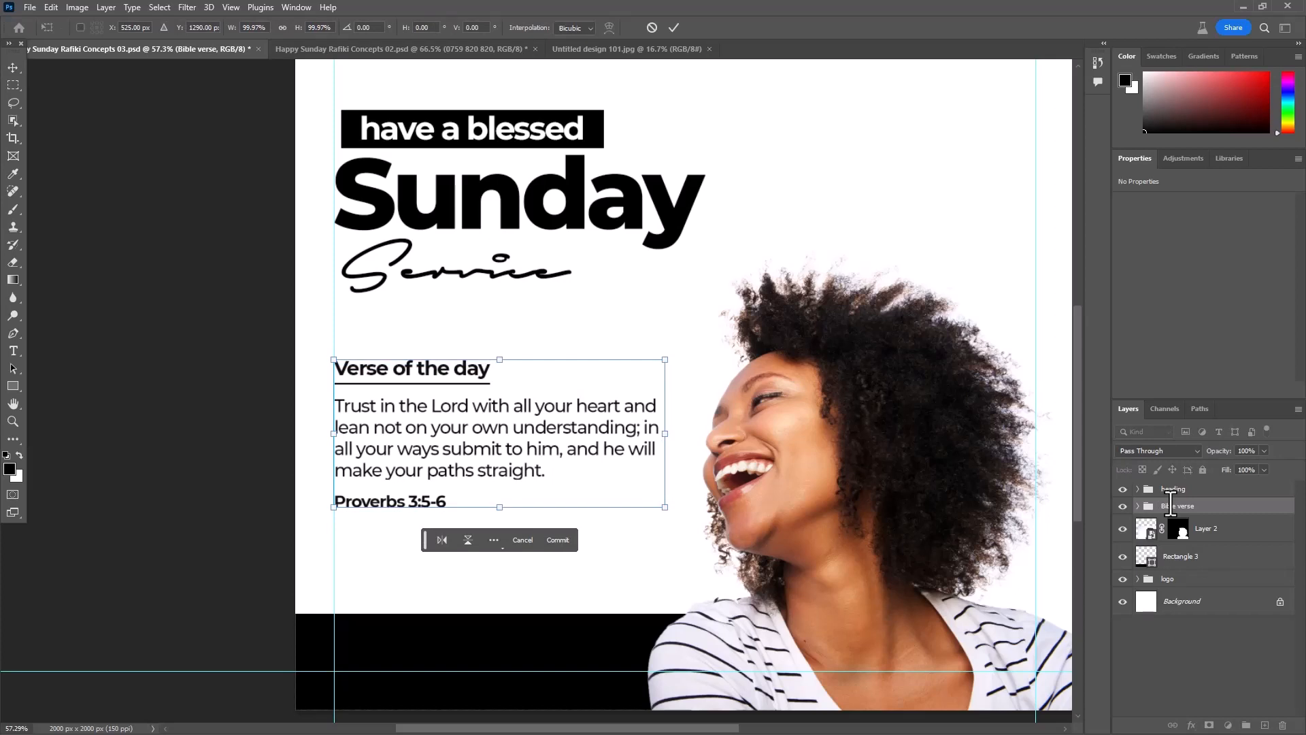
{"action": "key", "text": "ctrl+s"}
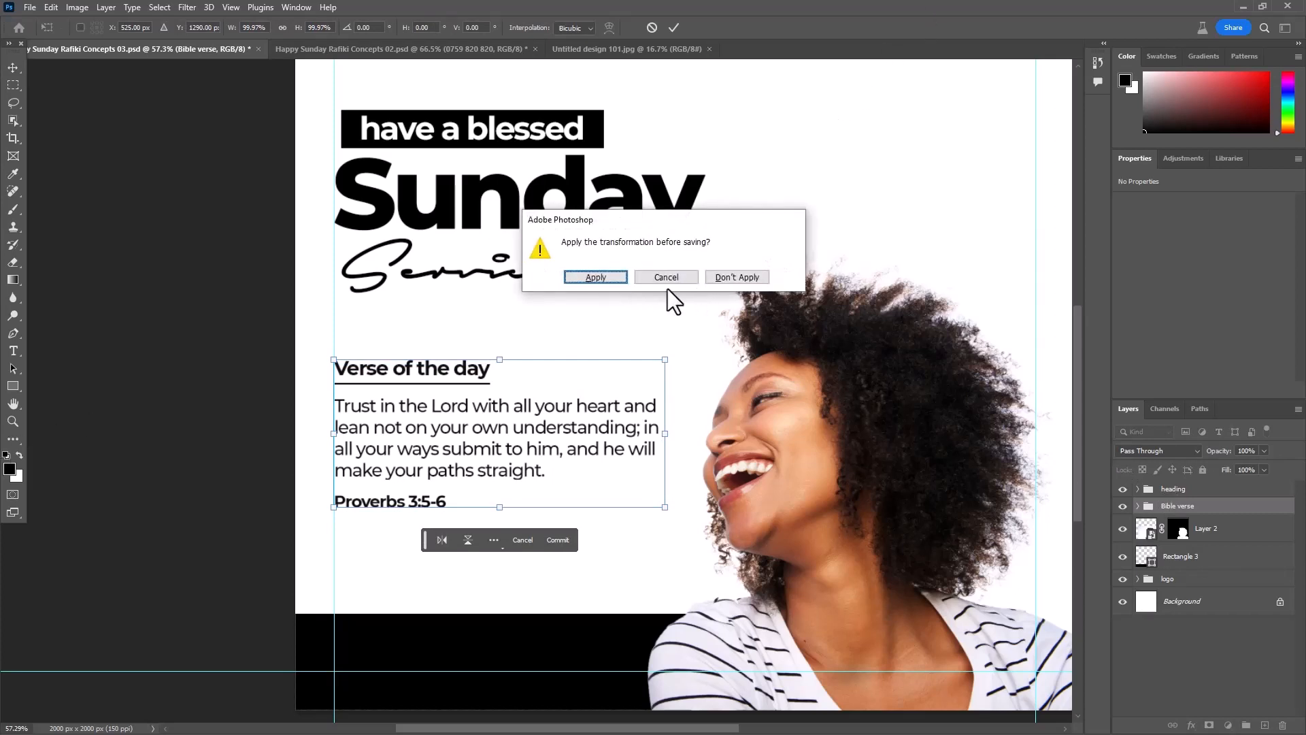
{"action": "left_click", "coordinate": [591, 278]}
{"action": "left_click", "coordinate": [236, 418]}
- Narrow the black footer rectangle to 74.82% of its width and raise its upper edge for a height of 105.32%
{"action": "scroll", "coordinate": [235, 419], "scroll_direction": "down", "scroll_amount": 3}
{"action": "left_click_drag", "start_coordinate": [519, 393], "coordinate": [615, 323]}
{"action": "left_click", "coordinate": [582, 520]}
{"action": "key", "text": "ctrl+t"}
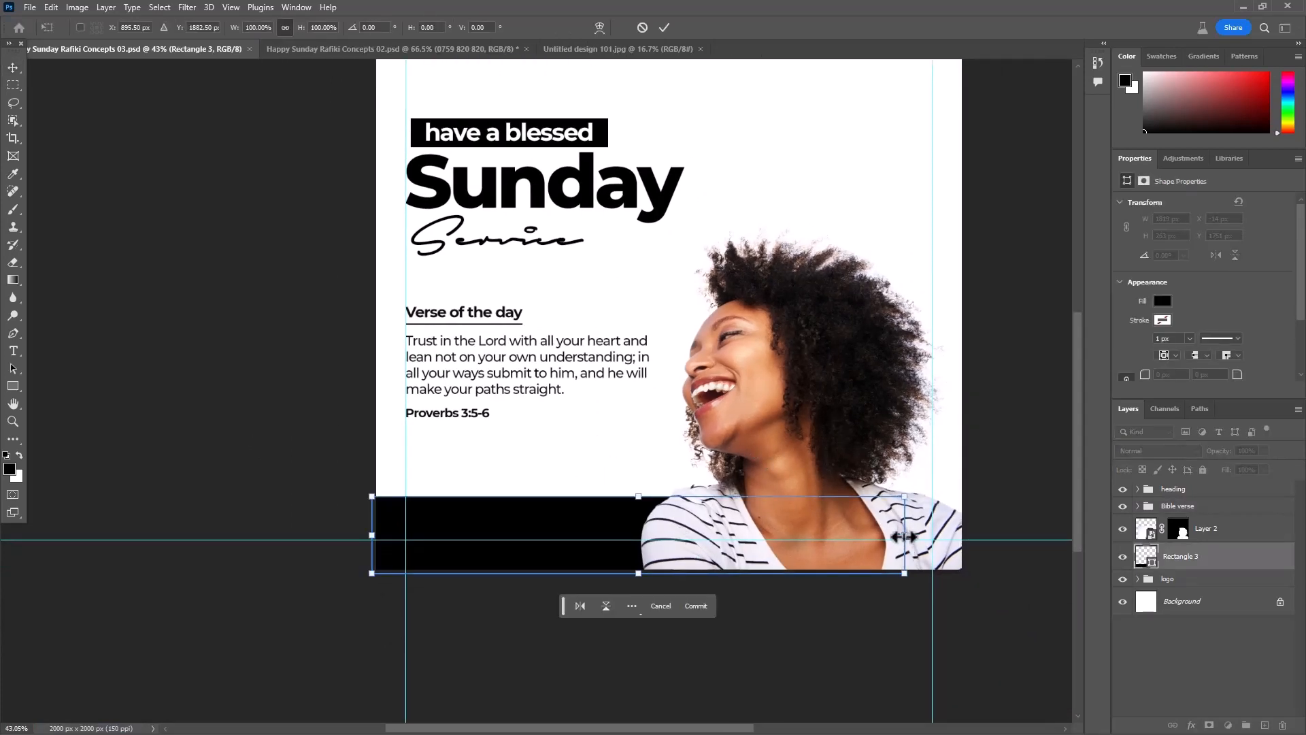
{"action": "left_click_drag", "start_coordinate": [904, 536], "coordinate": [770, 534]}
{"action": "left_click_drag", "start_coordinate": [572, 496], "coordinate": [572, 492]}
{"action": "left_click", "coordinate": [663, 27]}
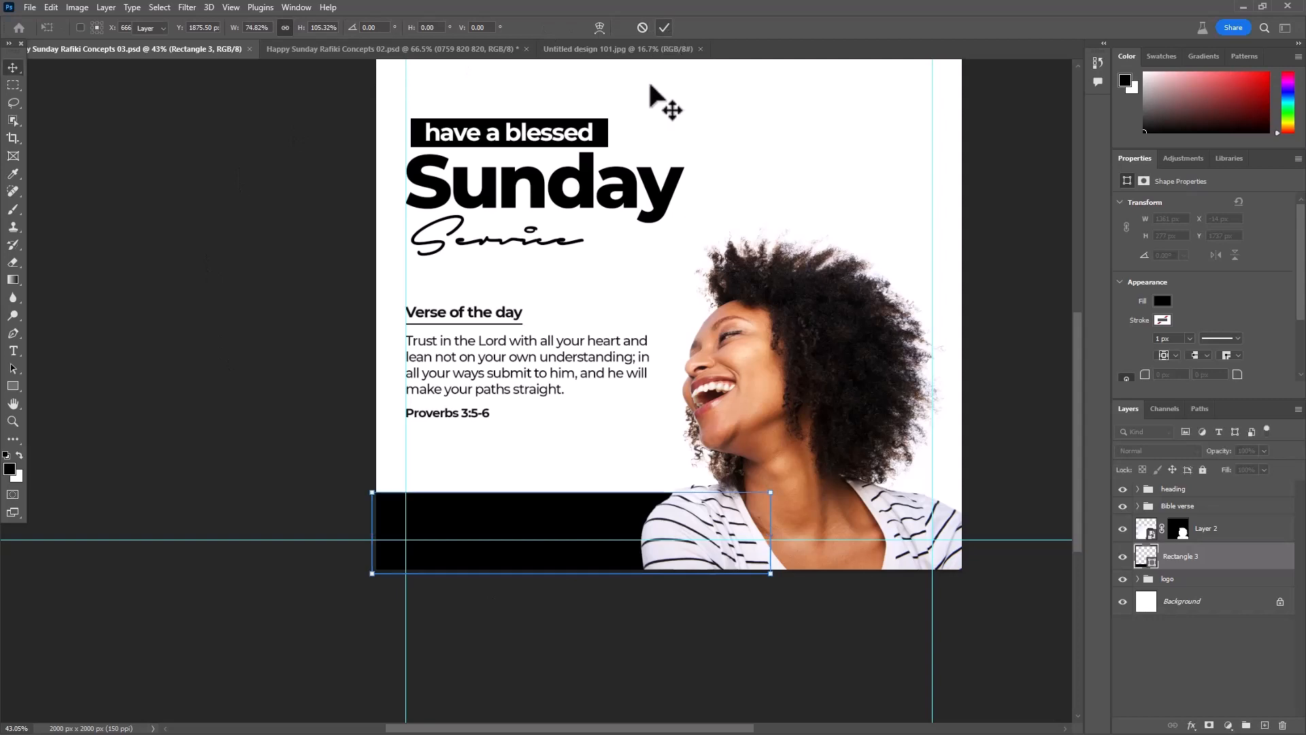
{"action": "left_click", "coordinate": [159, 408]}
{"action": "scroll", "coordinate": [238, 435], "scroll_direction": "down", "scroll_amount": 3}
{"action": "left_click_drag", "start_coordinate": [580, 571], "coordinate": [548, 565]}
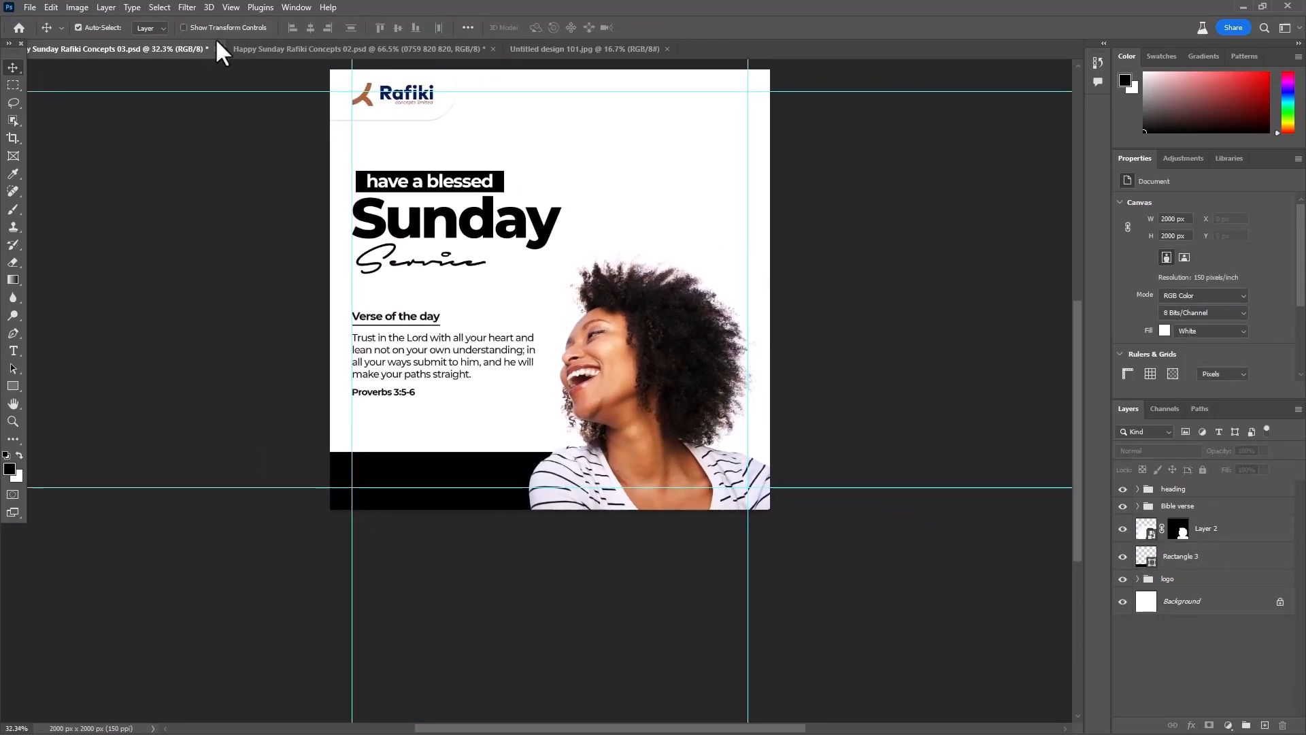
- Copy the phone number text from the footer of Happy Sunday Rafiki Concepts 02.psd and return to the 03 poster
{"action": "left_click", "coordinate": [282, 49]}
{"action": "left_click", "coordinate": [242, 664]}
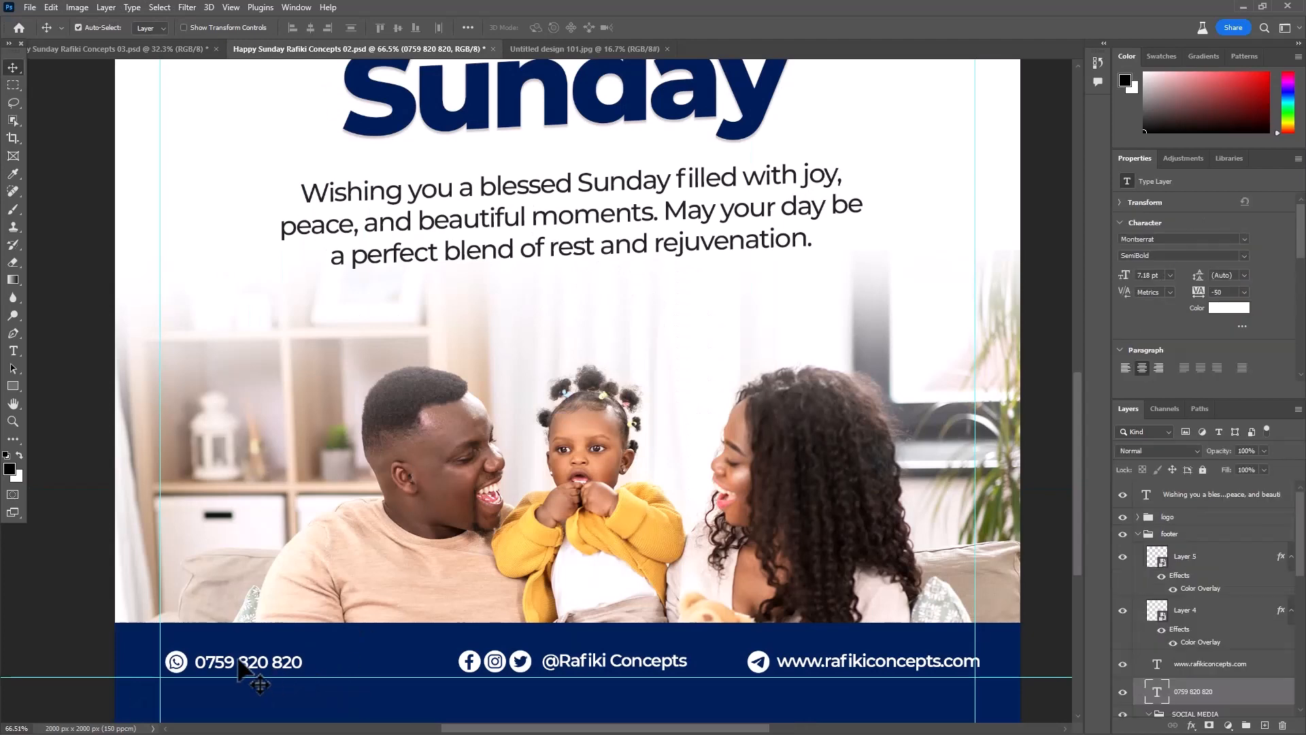
{"action": "double_click", "coordinate": [241, 664]}
{"action": "key", "text": "ctrl+c"}
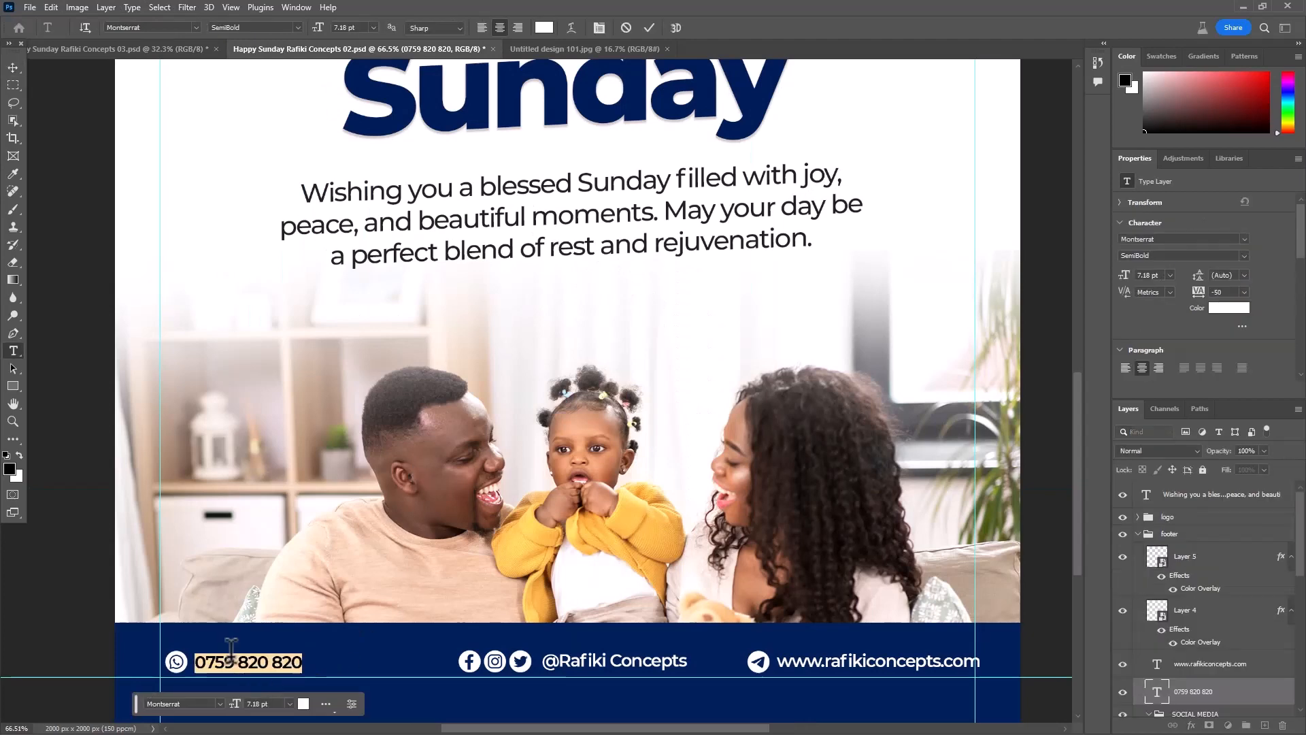
{"action": "left_click", "coordinate": [136, 59]}
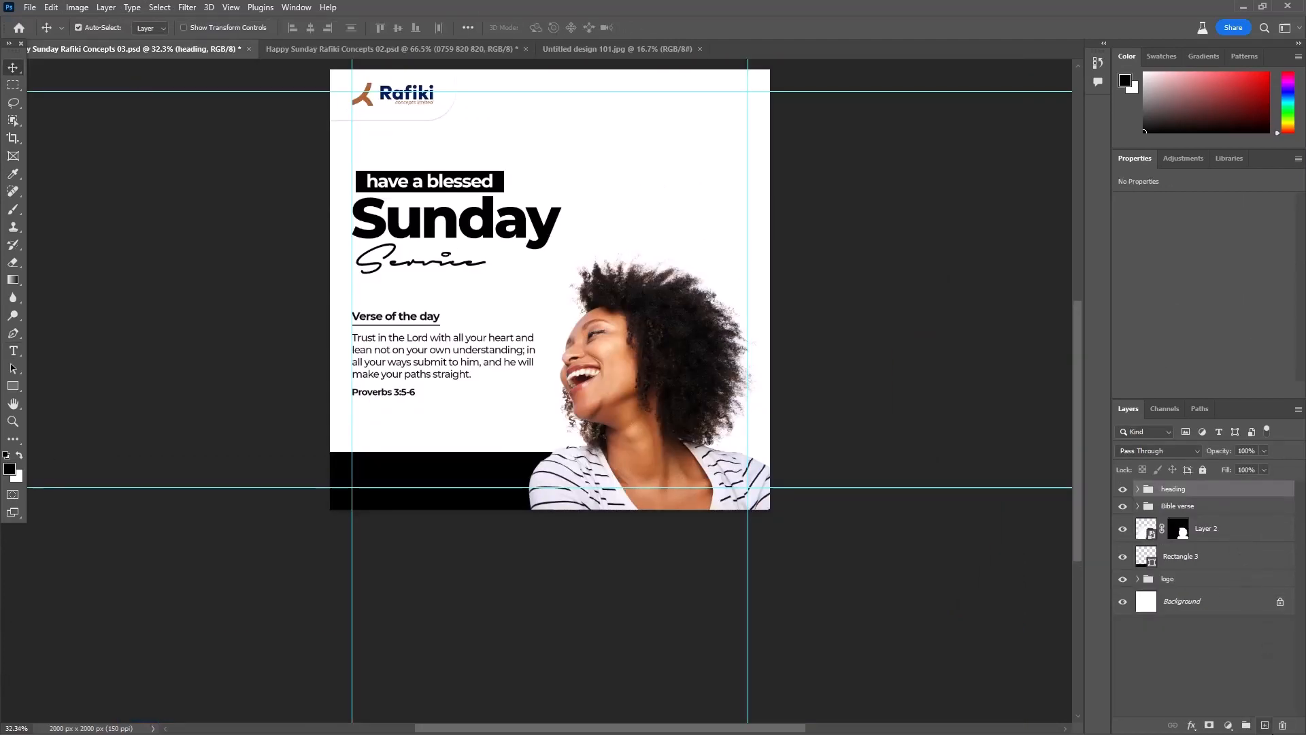
- Paste the phone number as a new text layer on the black footer, position it inside the left margin guide and save
{"action": "left_click", "coordinate": [1262, 725]}
{"action": "scroll", "coordinate": [419, 421], "scroll_direction": "up", "scroll_amount": 3}
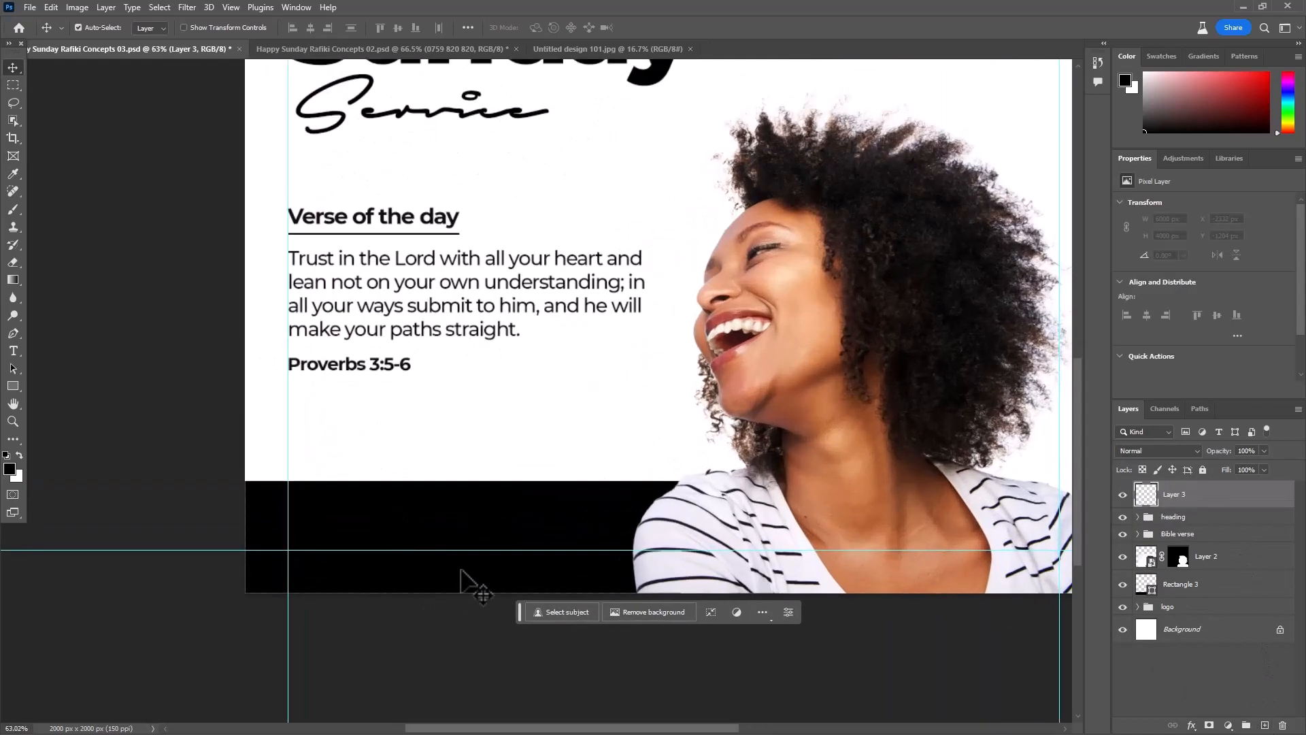
{"action": "key", "text": "t"}
{"action": "left_click", "coordinate": [301, 526]}
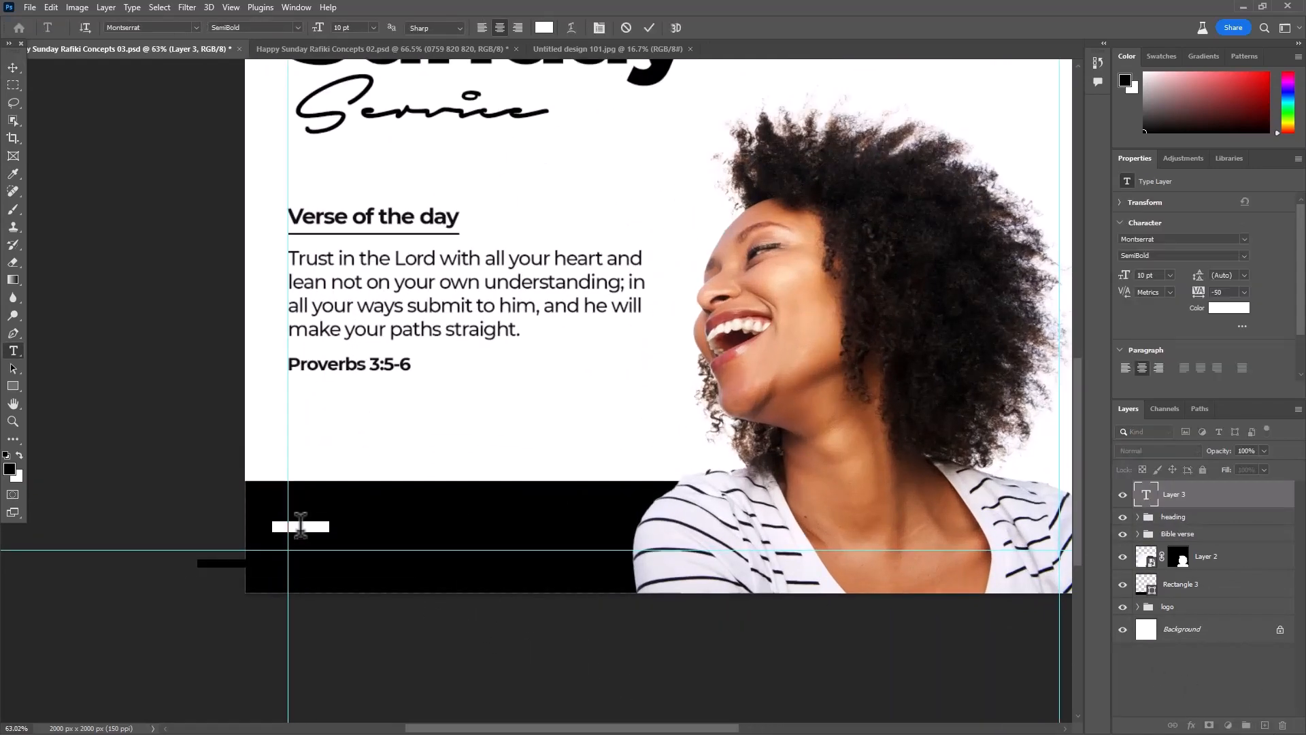
{"action": "key", "text": "ctrl+v"}
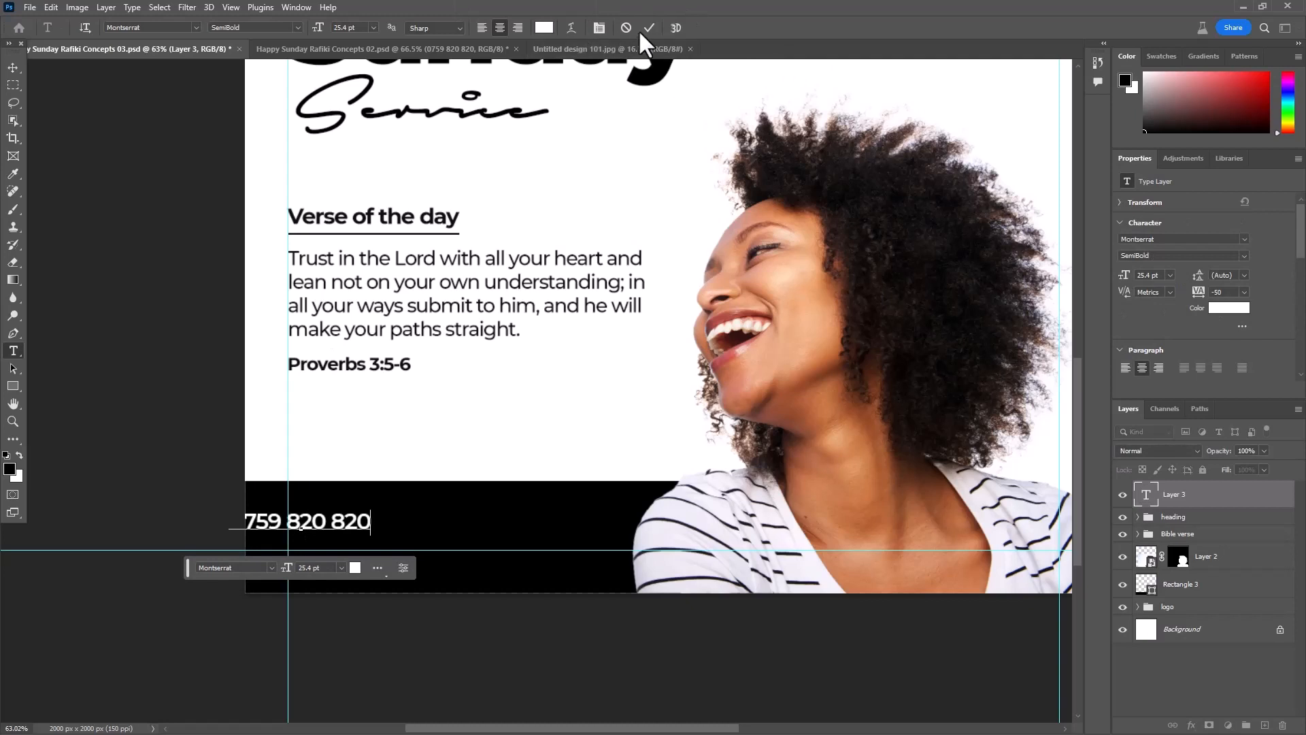
{"action": "left_click", "coordinate": [13, 68]}
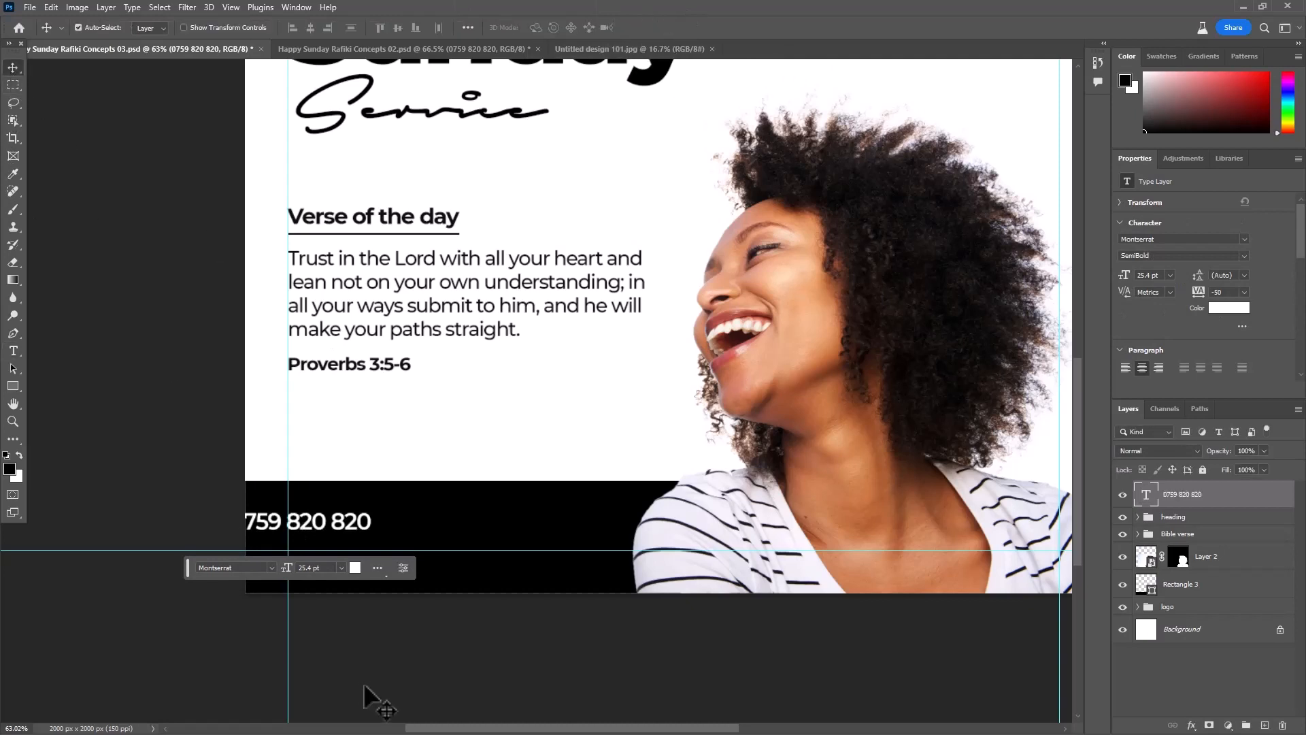
{"action": "left_click_drag", "start_coordinate": [381, 526], "coordinate": [468, 526]}
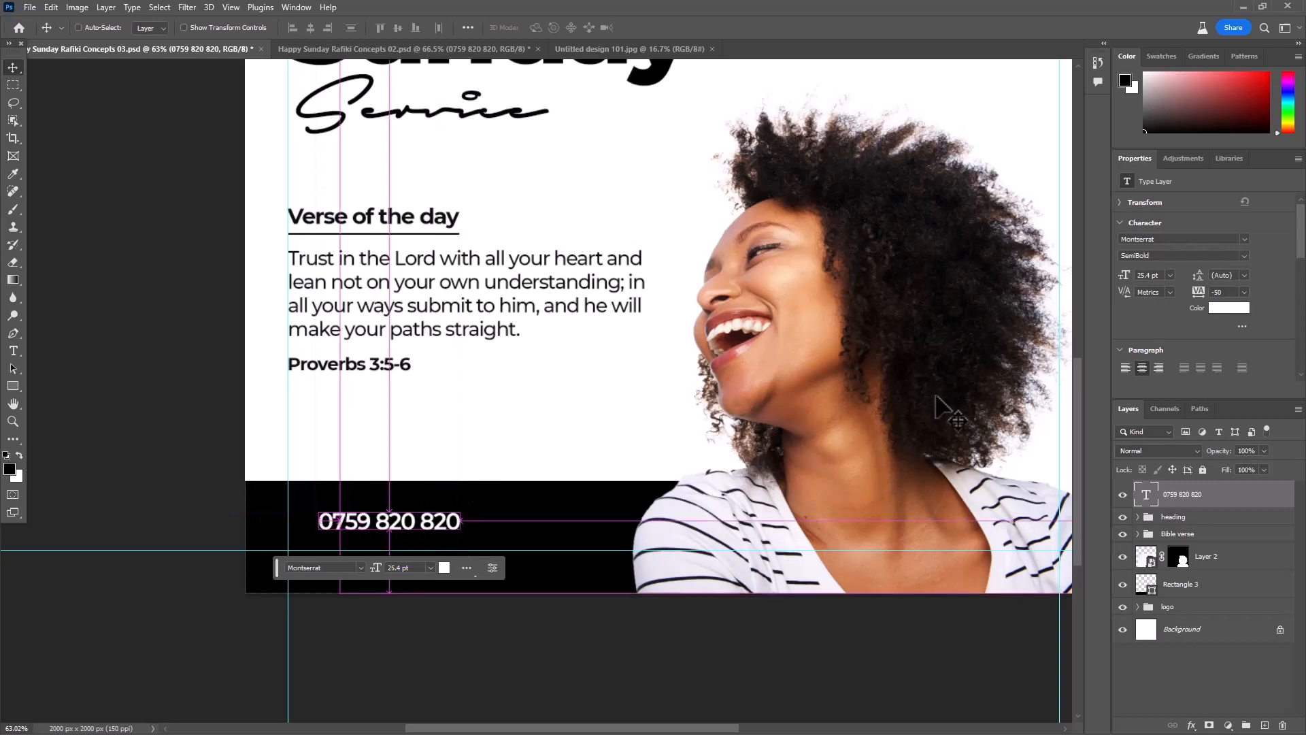
{"action": "key", "text": "ctrl+s"}
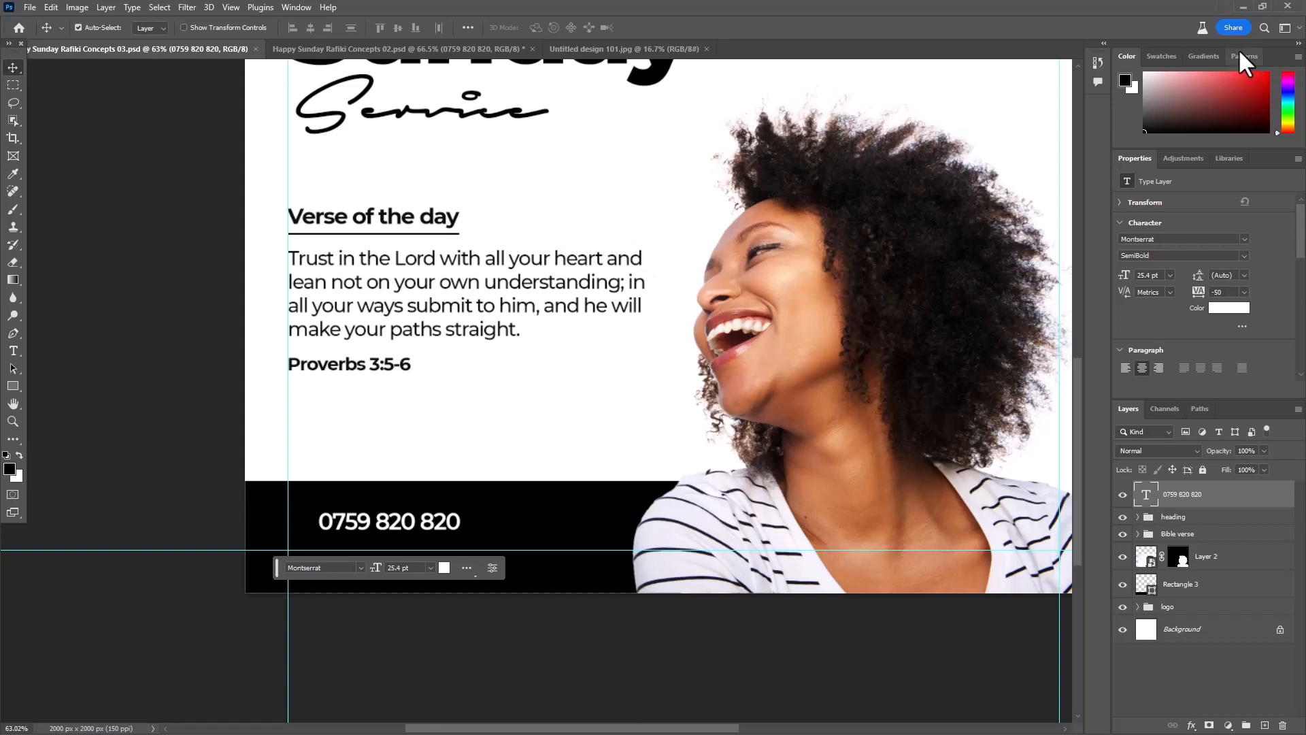
- Switch to the Brave browser and open a new tab
{"action": "left_click", "coordinate": [1242, 7]}
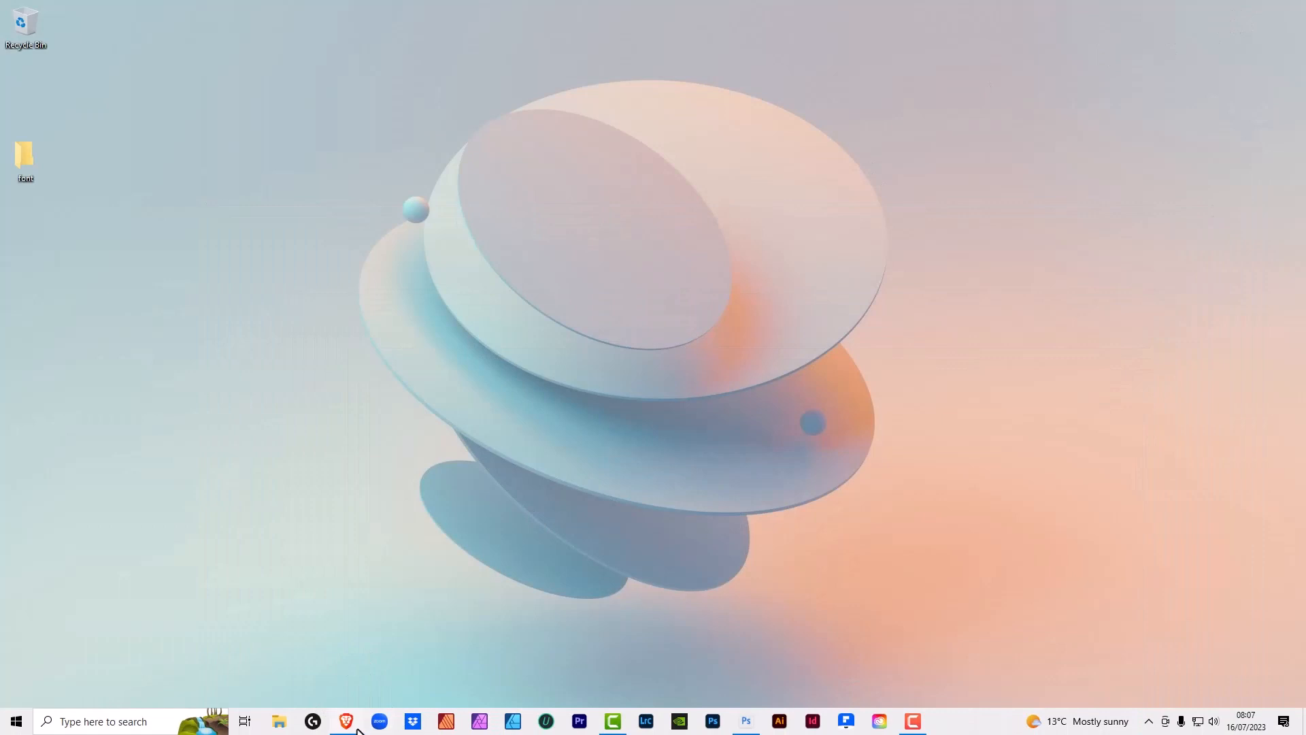
{"action": "left_click", "coordinate": [350, 724]}
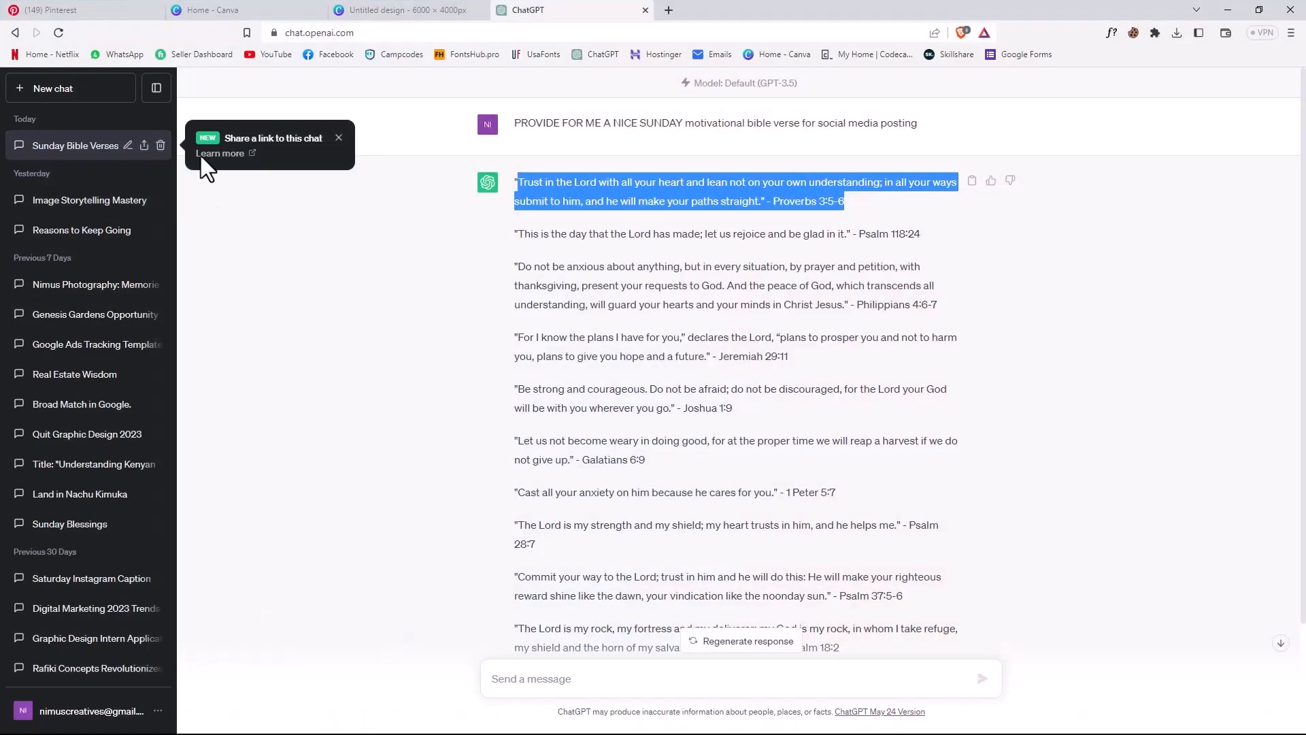
{"action": "left_click", "coordinate": [667, 15]}
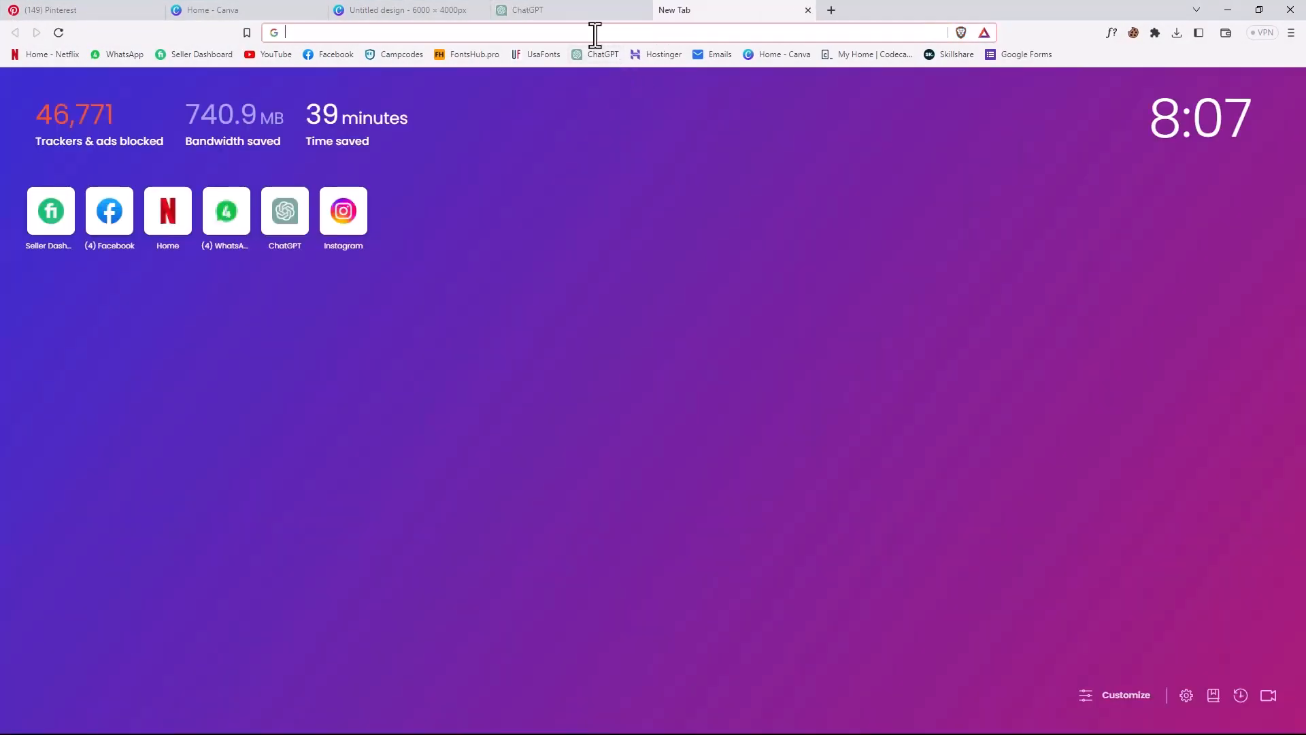
{"action": "type", "text": "social me"}
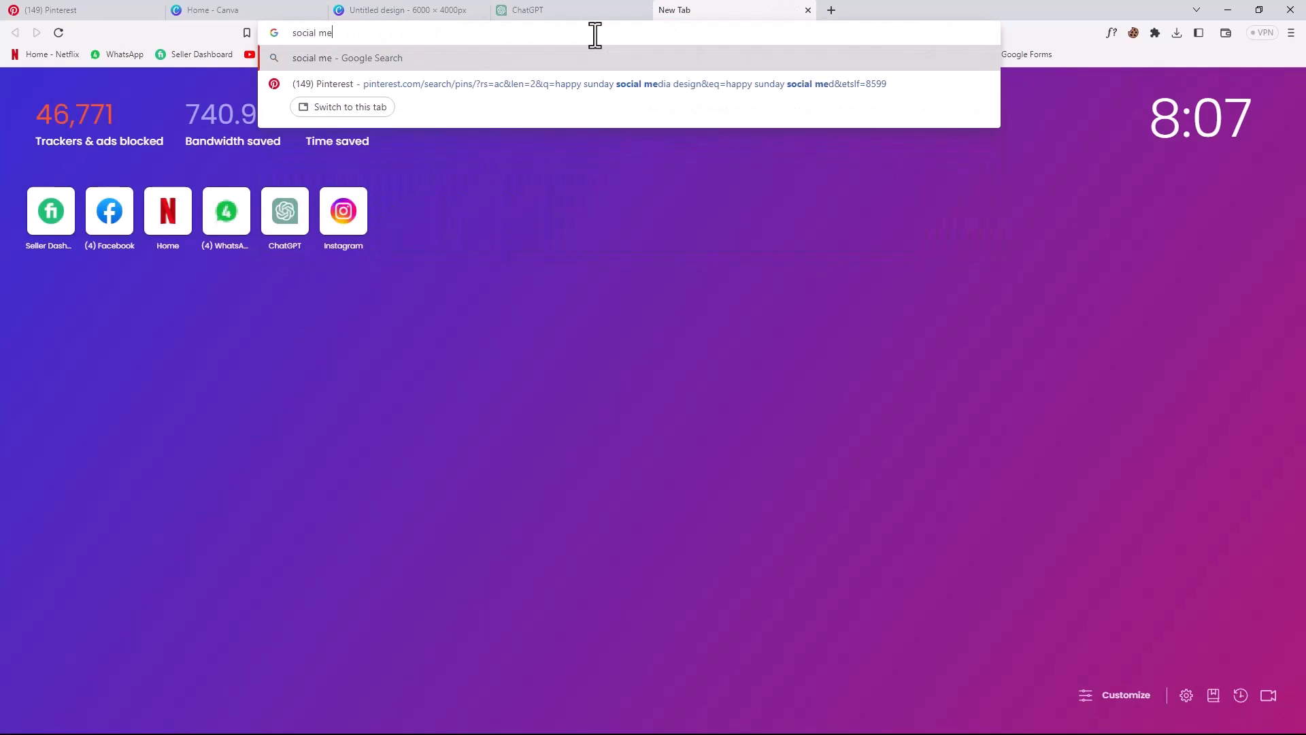
{"action": "key", "text": "BackSpace"}
{"action": "key", "text": "BackSpace"}
{"action": "key", "text": "BackSpace"}
{"action": "key", "text": "BackSpace"}
{"action": "key", "text": "BackSpace"}
{"action": "key", "text": "BackSpace"}
{"action": "key", "text": "BackSpace"}
{"action": "key", "text": "BackSpace"}
- Search Google for "contact icon" and show the image results
{"action": "type", "text": "c"}
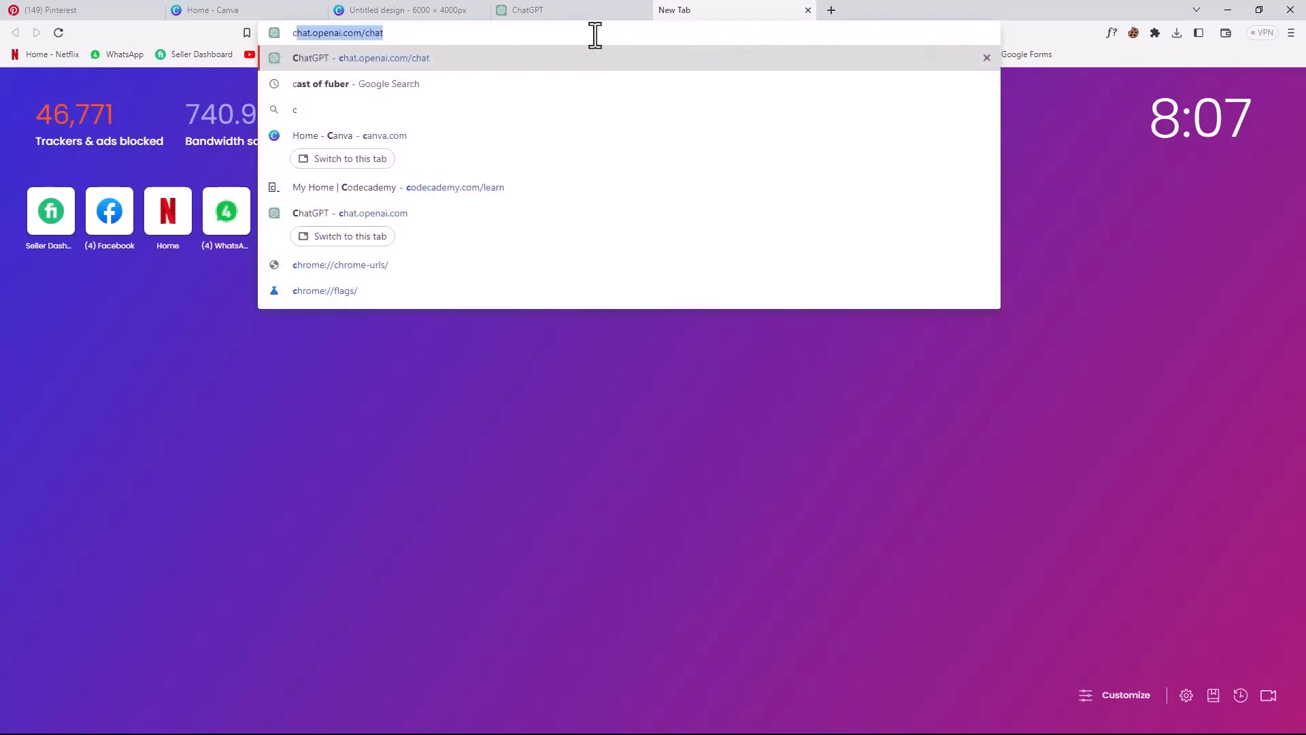
{"action": "type", "text": "ontact icon"}
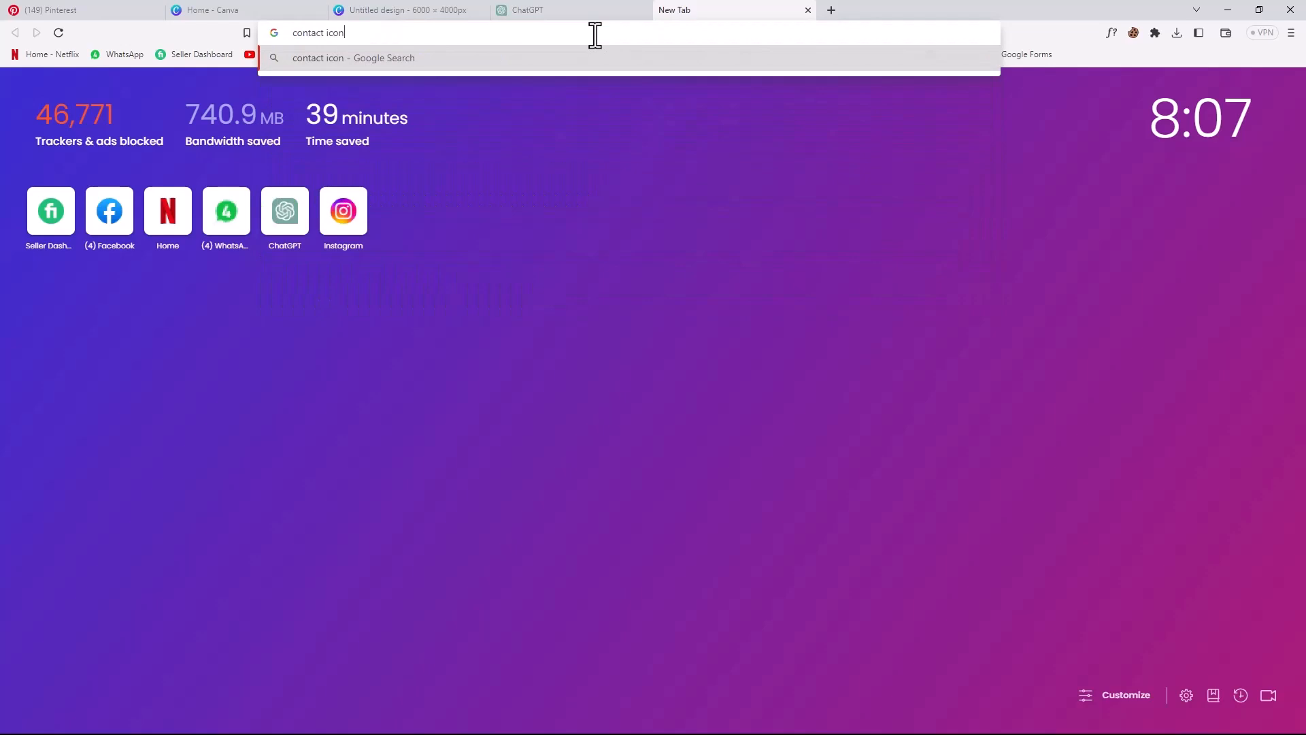
{"action": "key", "text": "Return"}
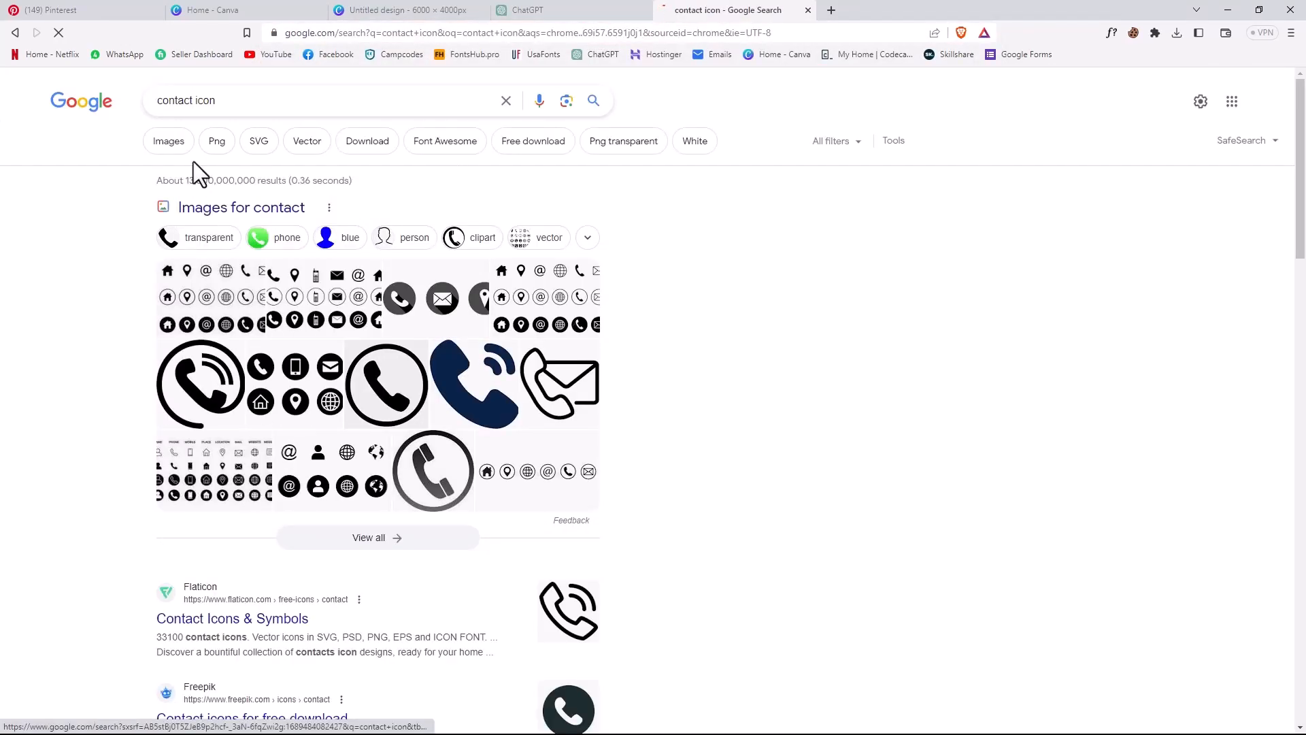
{"action": "left_click", "coordinate": [165, 144]}
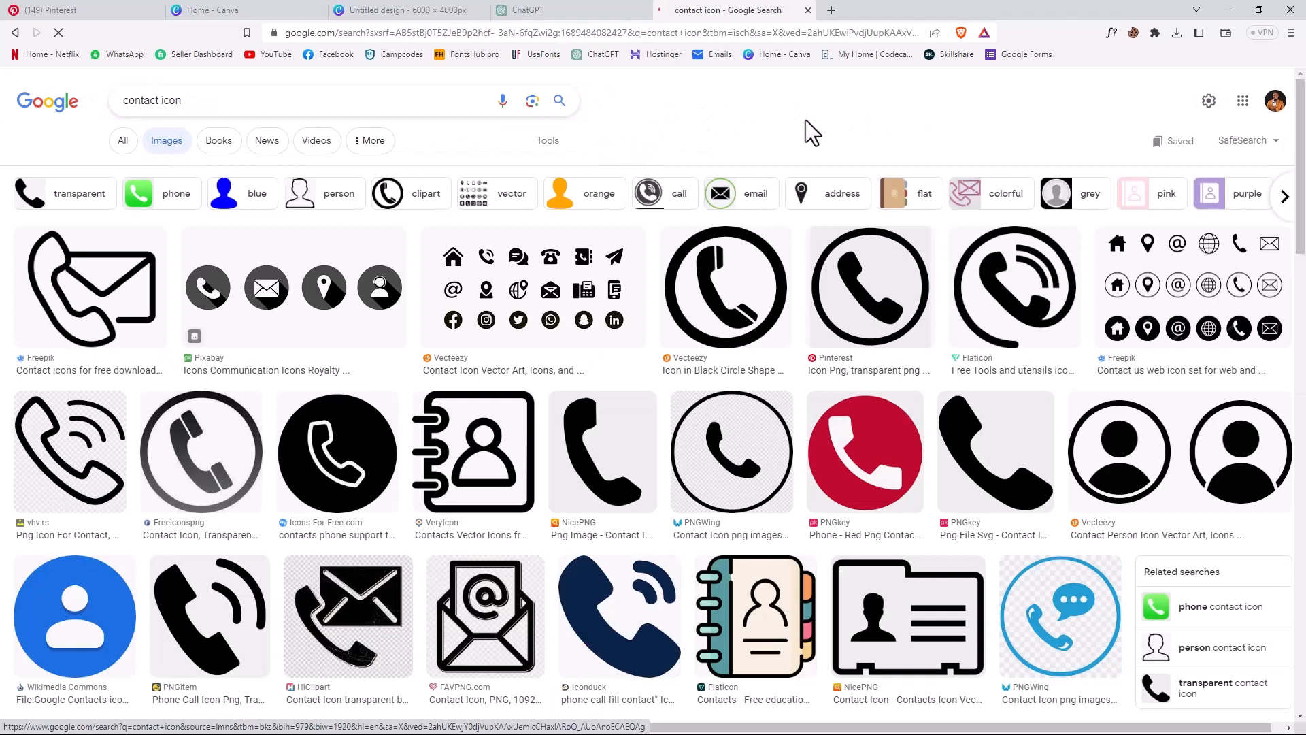
- Open the Web Fonts result with a white handset in a black circle, copy its image and minimise the browser
{"action": "scroll", "coordinate": [752, 379], "scroll_direction": "down", "scroll_amount": 6}
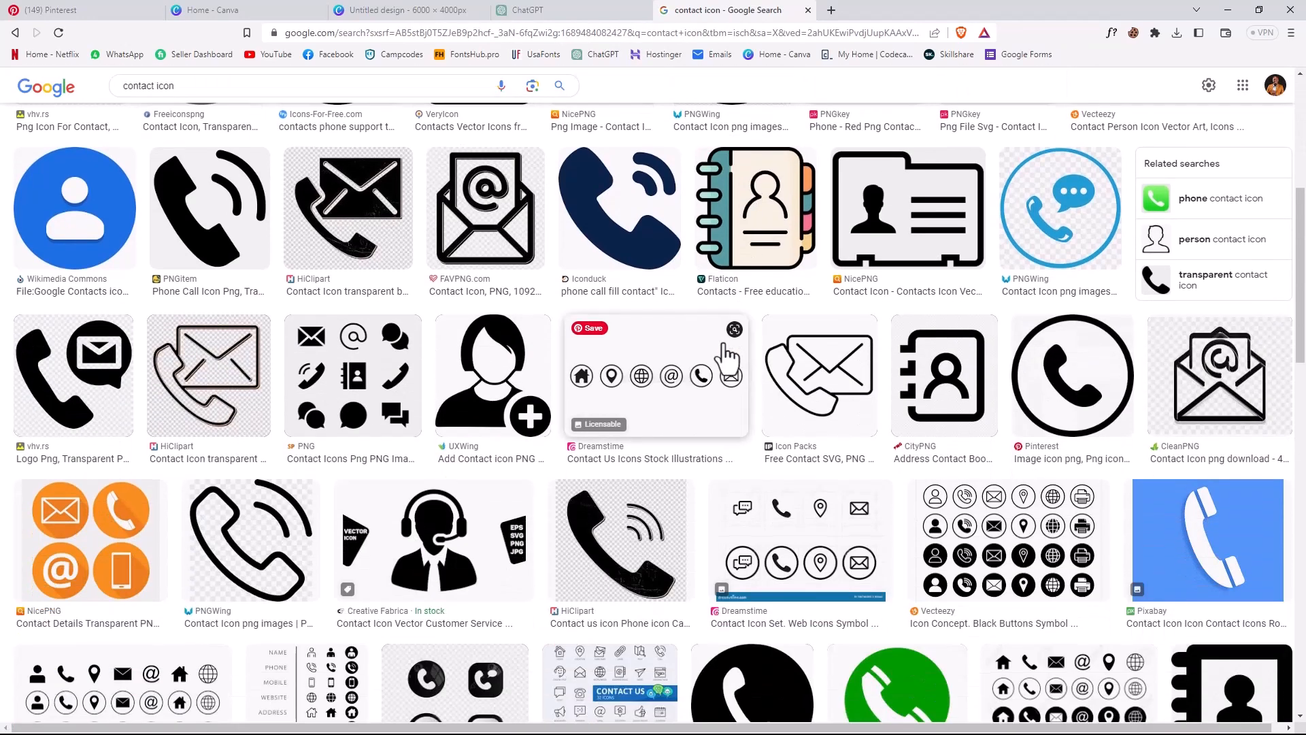
{"action": "scroll", "coordinate": [735, 360], "scroll_direction": "down", "scroll_amount": 4}
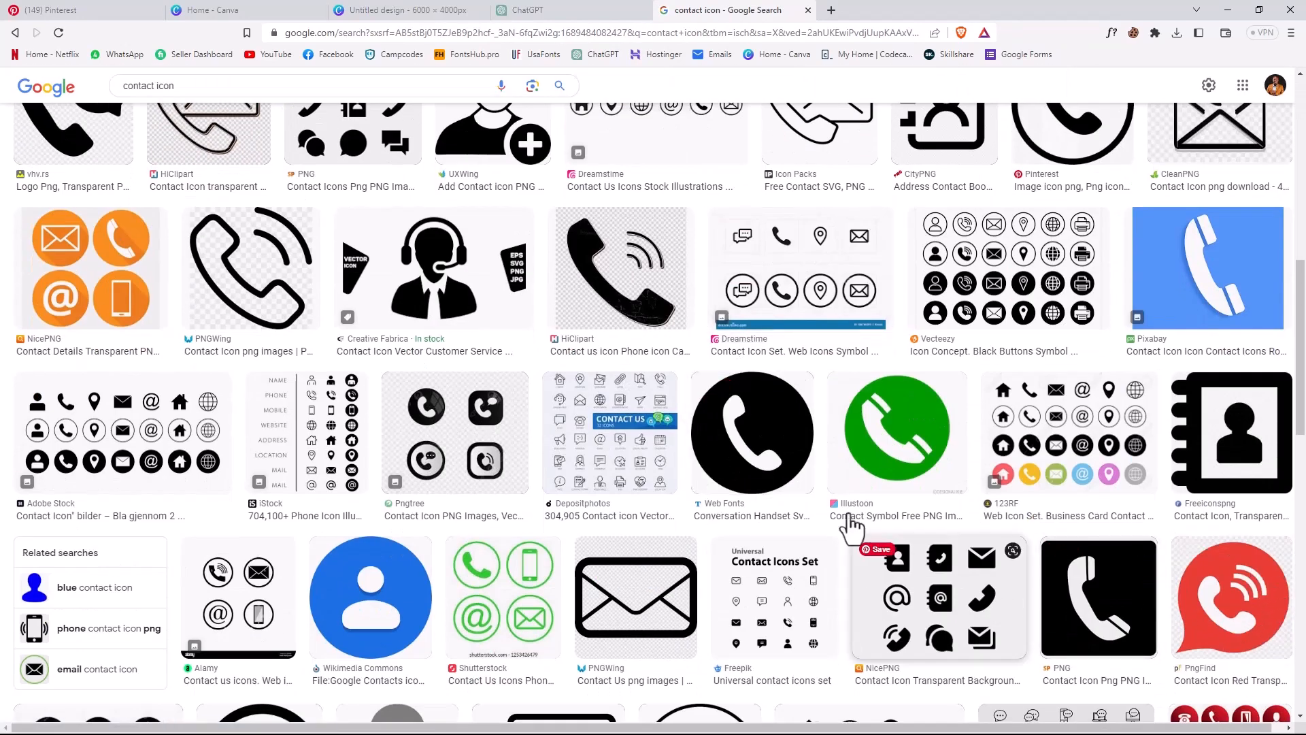
{"action": "left_click", "coordinate": [724, 436]}
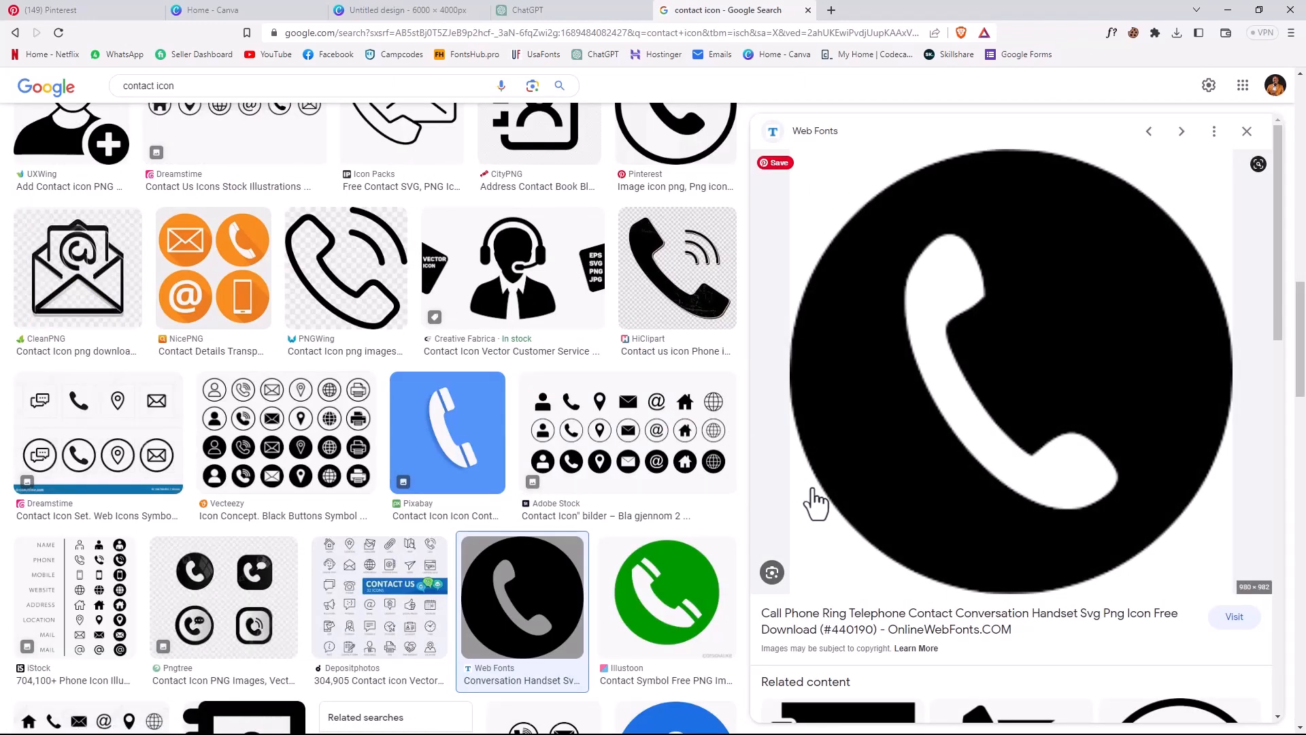
{"action": "scroll", "coordinate": [1068, 466], "scroll_direction": "down", "scroll_amount": 2}
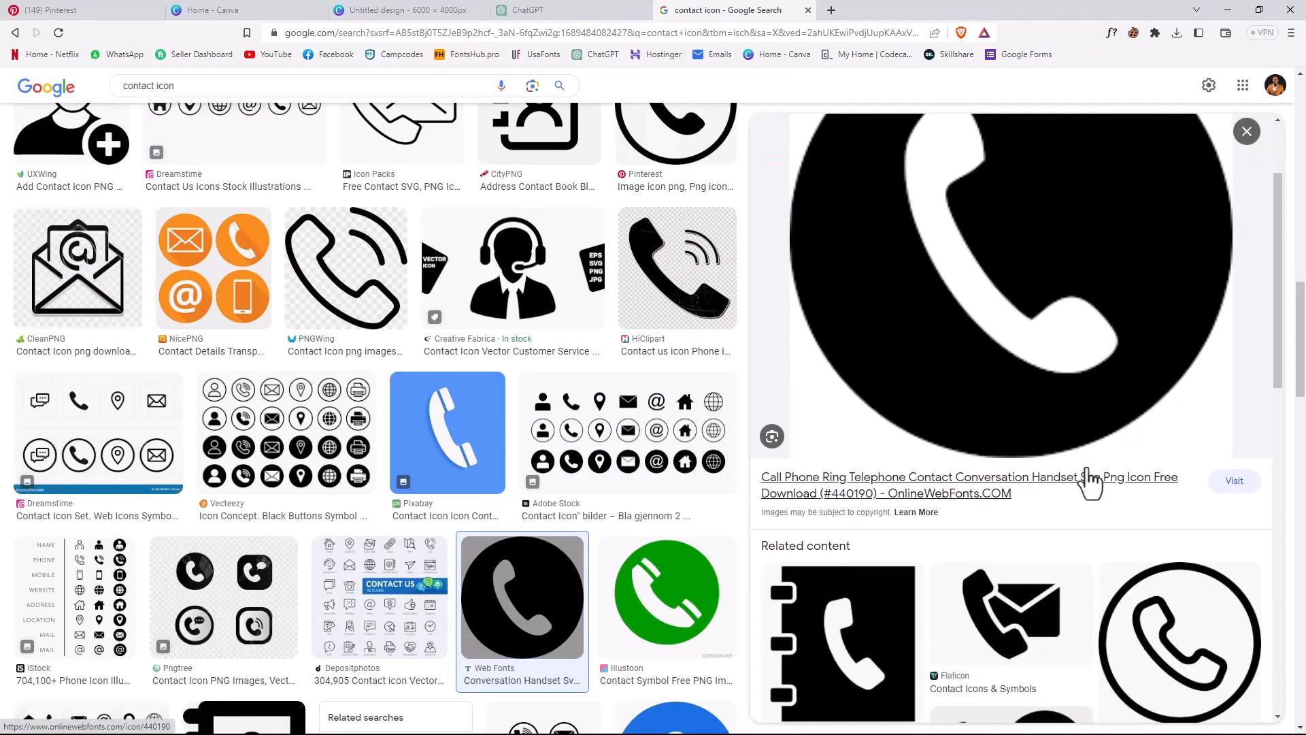
{"action": "scroll", "coordinate": [1088, 481], "scroll_direction": "up", "scroll_amount": 2}
{"action": "right_click", "coordinate": [1058, 285]}
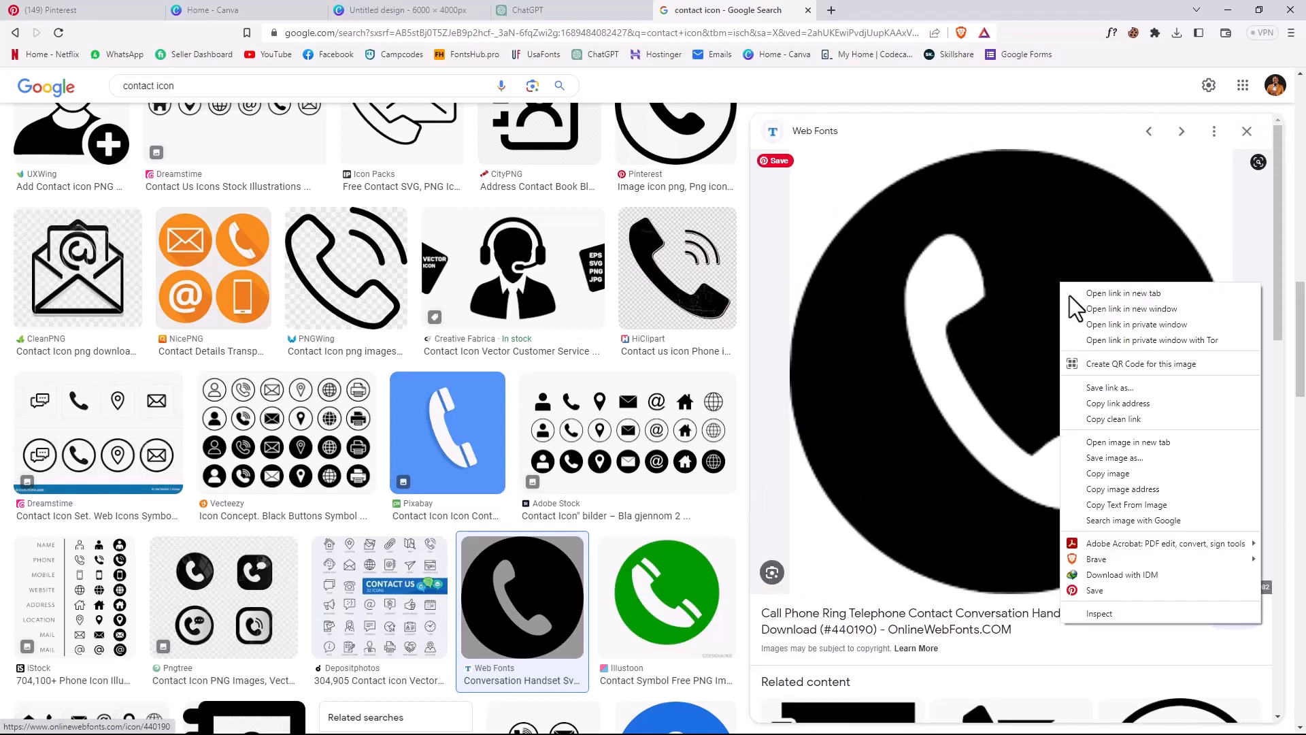
{"action": "left_click", "coordinate": [1137, 495]}
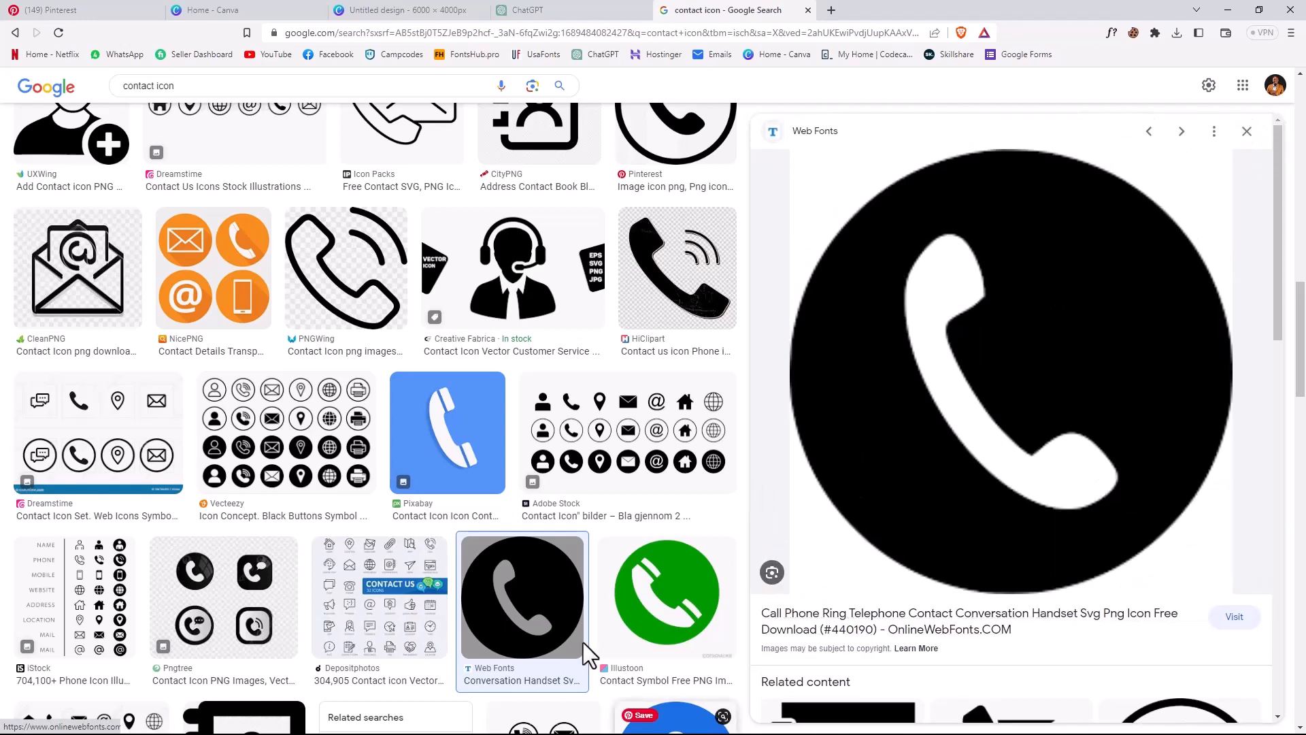
{"action": "left_click", "coordinate": [1226, 9]}
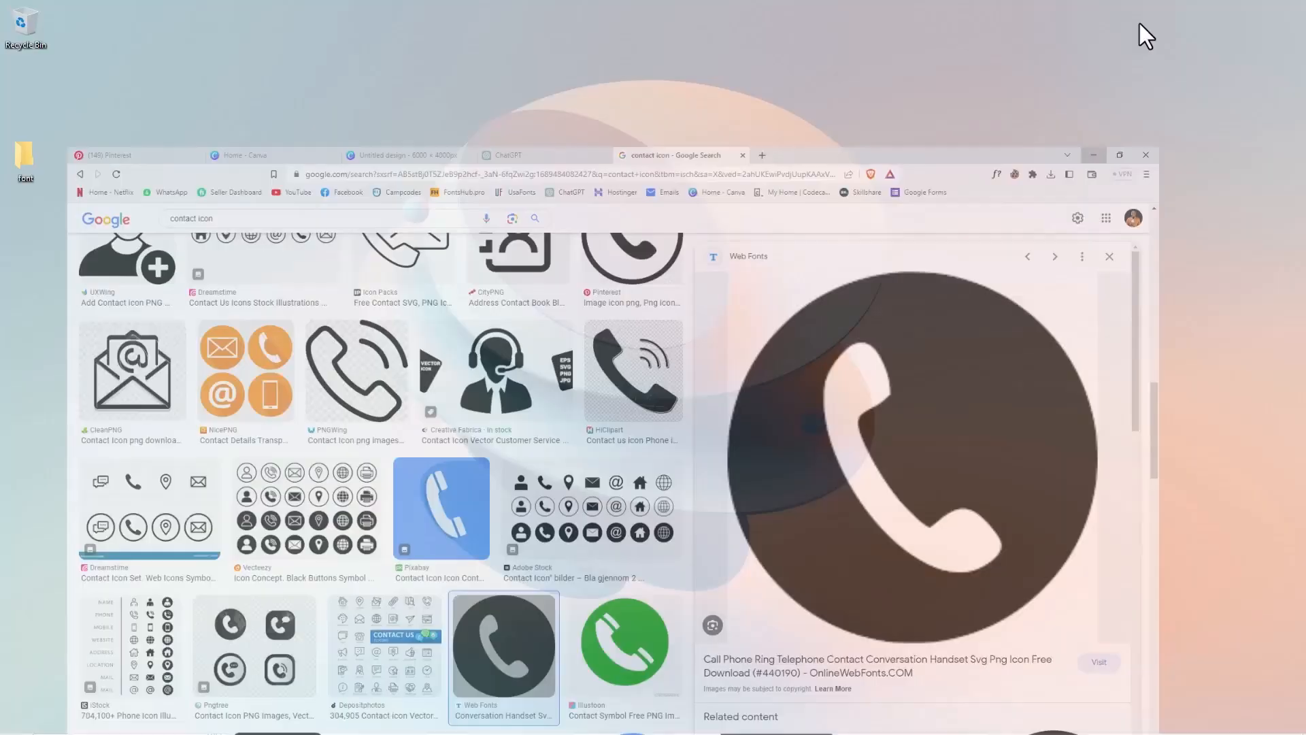
- Switch back to Photoshop, paste the copied phone icon into the poster and move it over the woman's striped shirt
{"action": "left_click", "coordinate": [745, 723]}
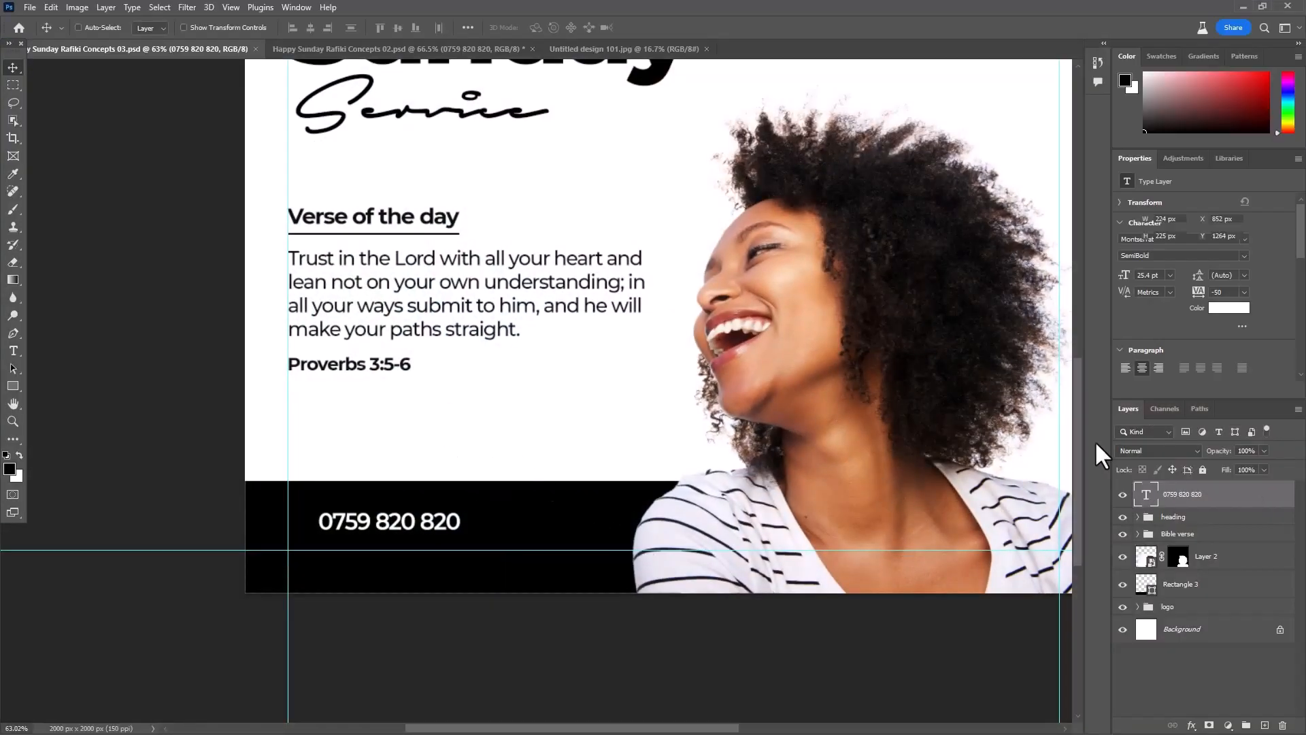
{"action": "key", "text": "ctrl+v"}
{"action": "scroll", "coordinate": [798, 320], "scroll_direction": "up", "scroll_amount": 1}
{"action": "scroll", "coordinate": [504, 405], "scroll_direction": "down", "scroll_amount": 2}
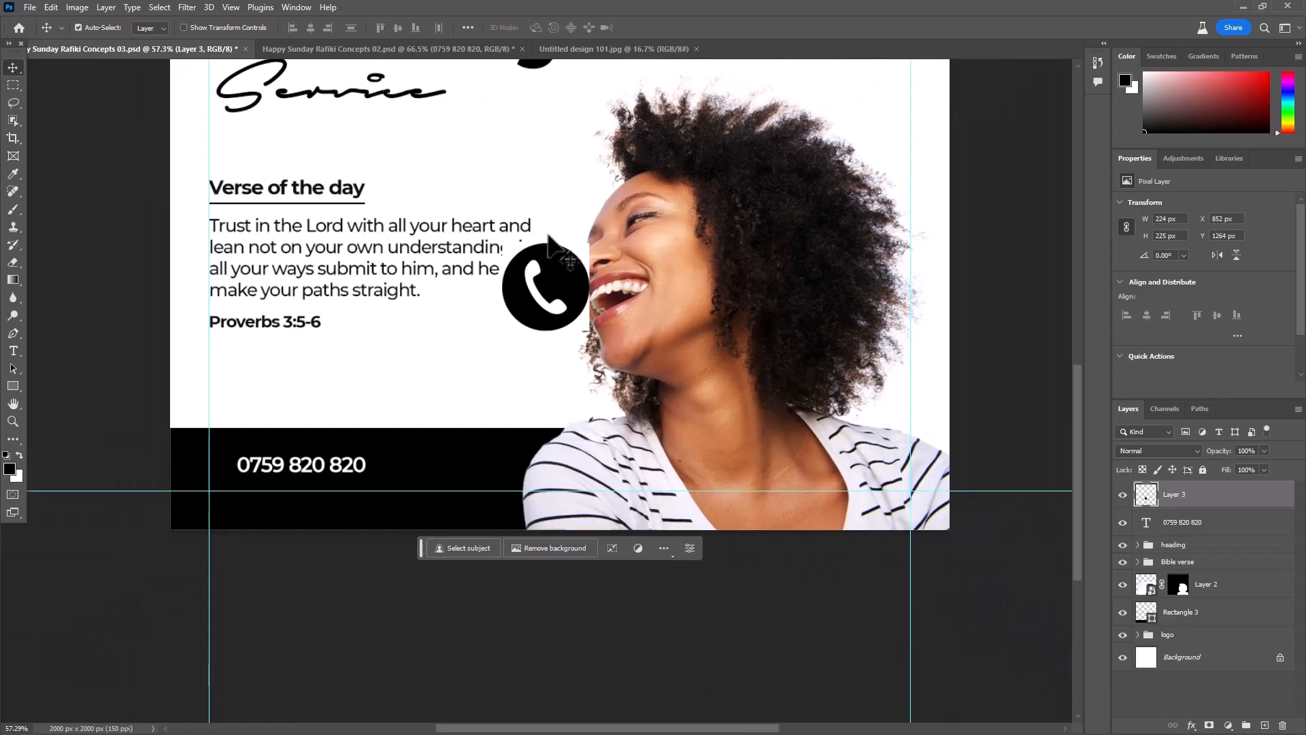
{"action": "left_click_drag", "start_coordinate": [556, 306], "coordinate": [696, 471]}
- Use the Magic Wand tool to delete the white corners around the phone icon's circle and the white handset inside it
{"action": "right_click", "coordinate": [13, 122]}
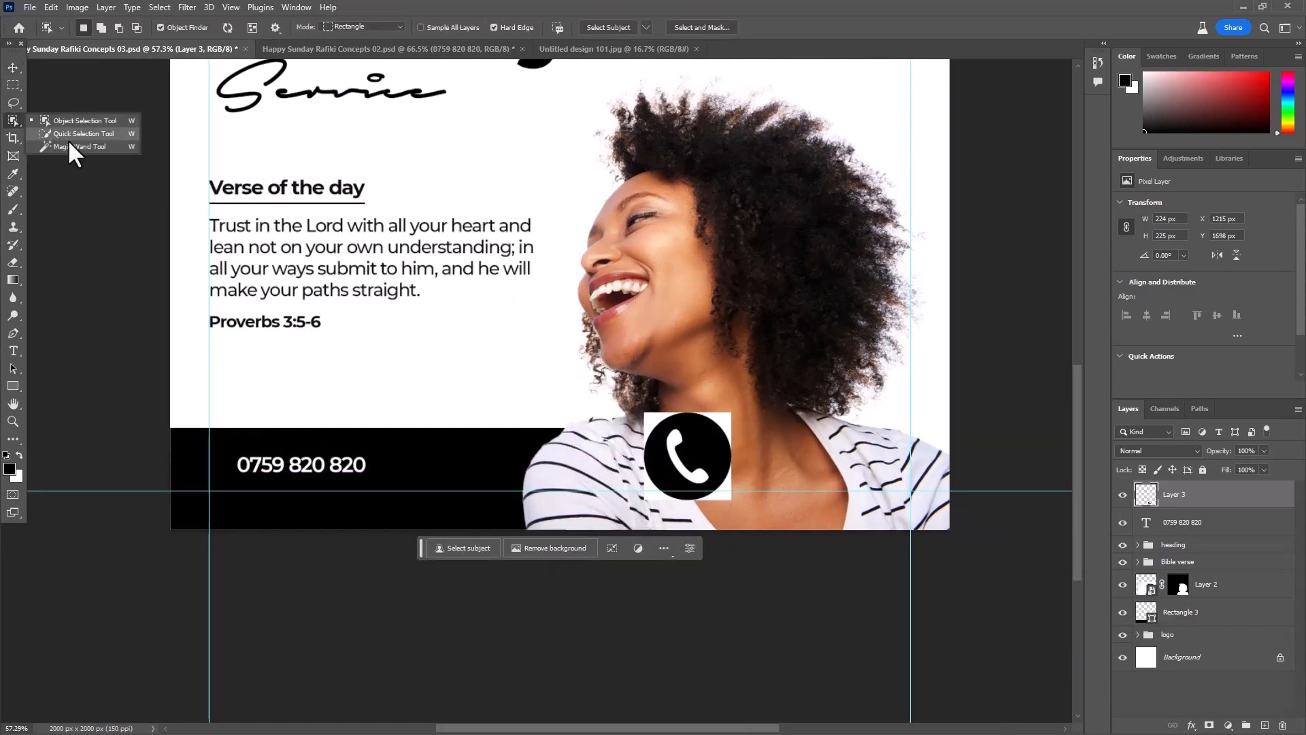
{"action": "left_click", "coordinate": [77, 146]}
{"action": "scroll", "coordinate": [691, 462], "scroll_direction": "up", "scroll_amount": 1}
{"action": "scroll", "coordinate": [692, 465], "scroll_direction": "up", "scroll_amount": 3}
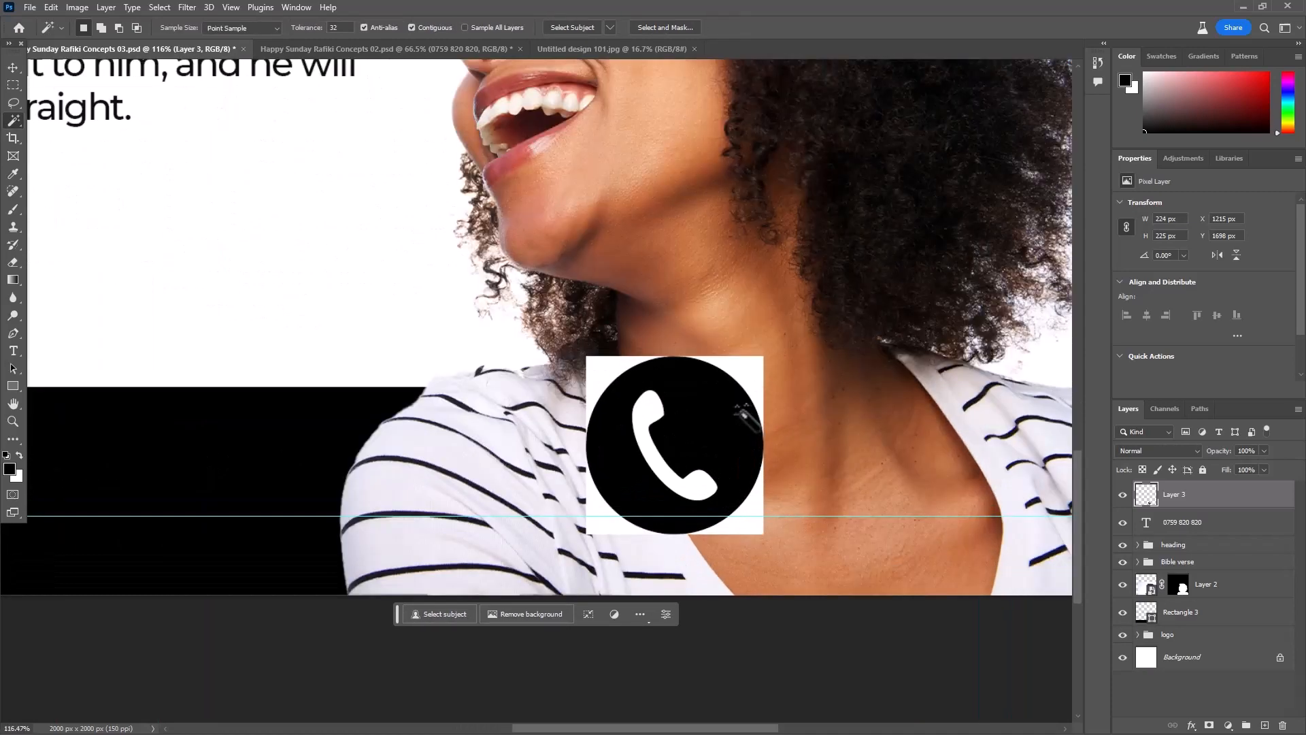
{"action": "left_click", "coordinate": [740, 368]}
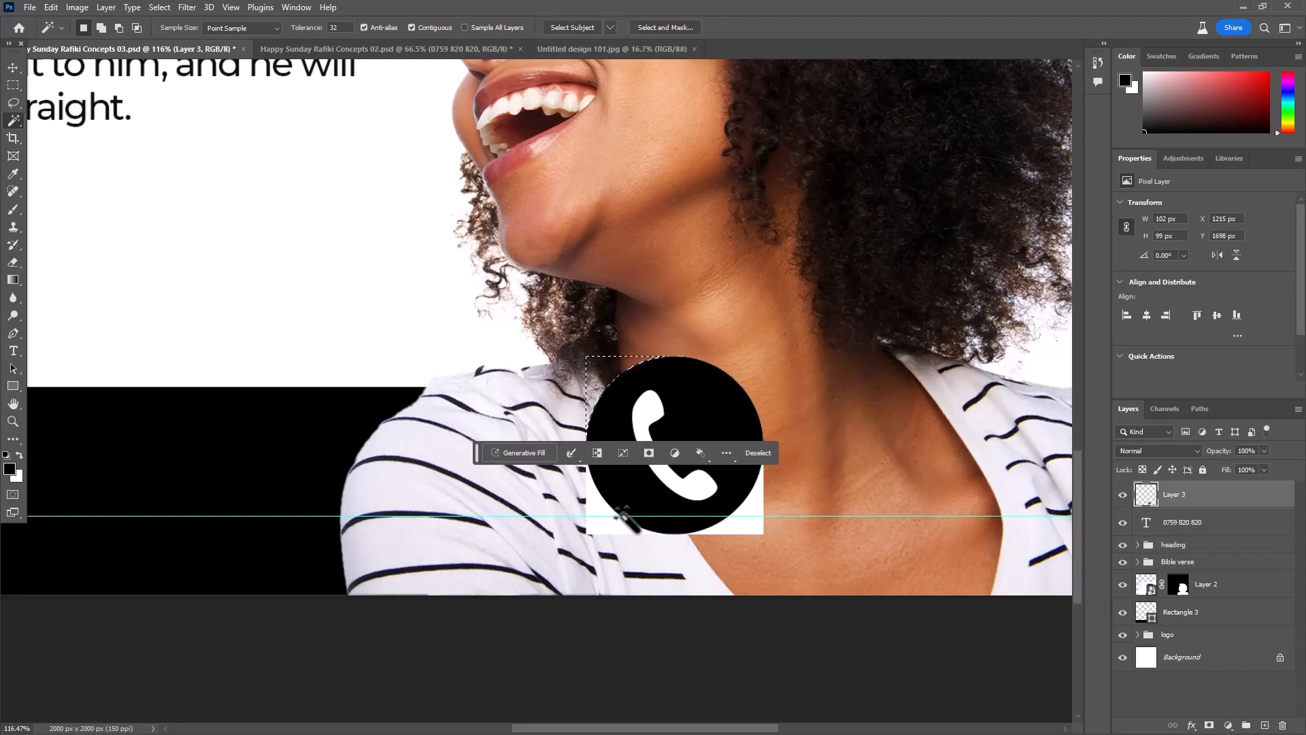
{"action": "left_click", "coordinate": [591, 502]}
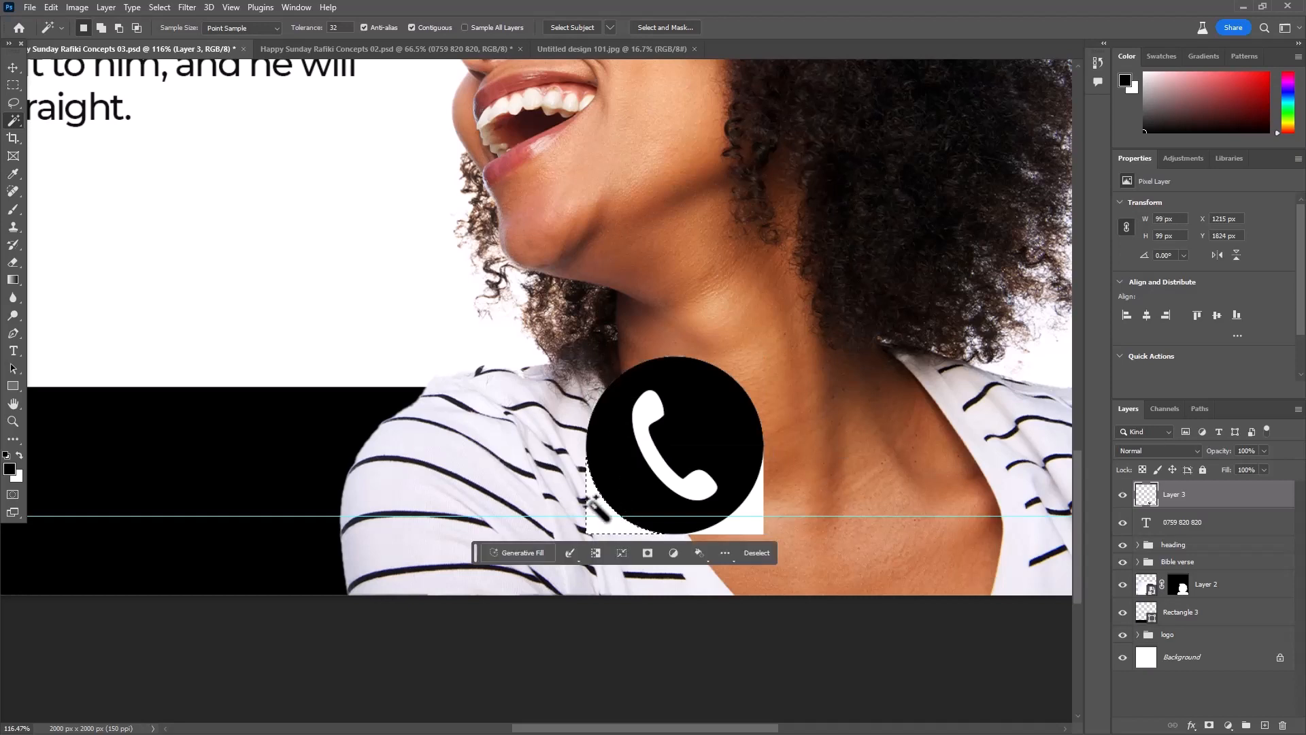
{"action": "left_click", "coordinate": [751, 509]}
{"action": "left_click", "coordinate": [645, 451]}
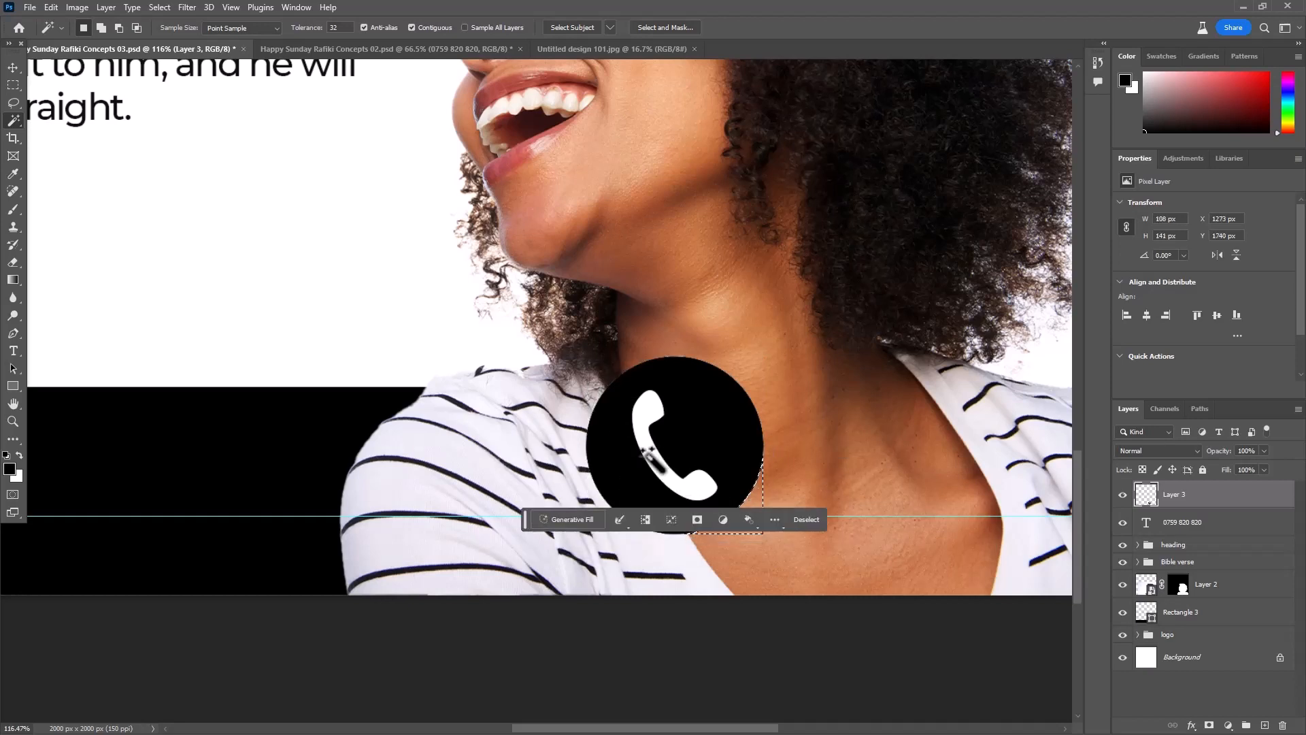
{"action": "key", "text": "Delete"}
{"action": "key", "text": "ctrl+d"}
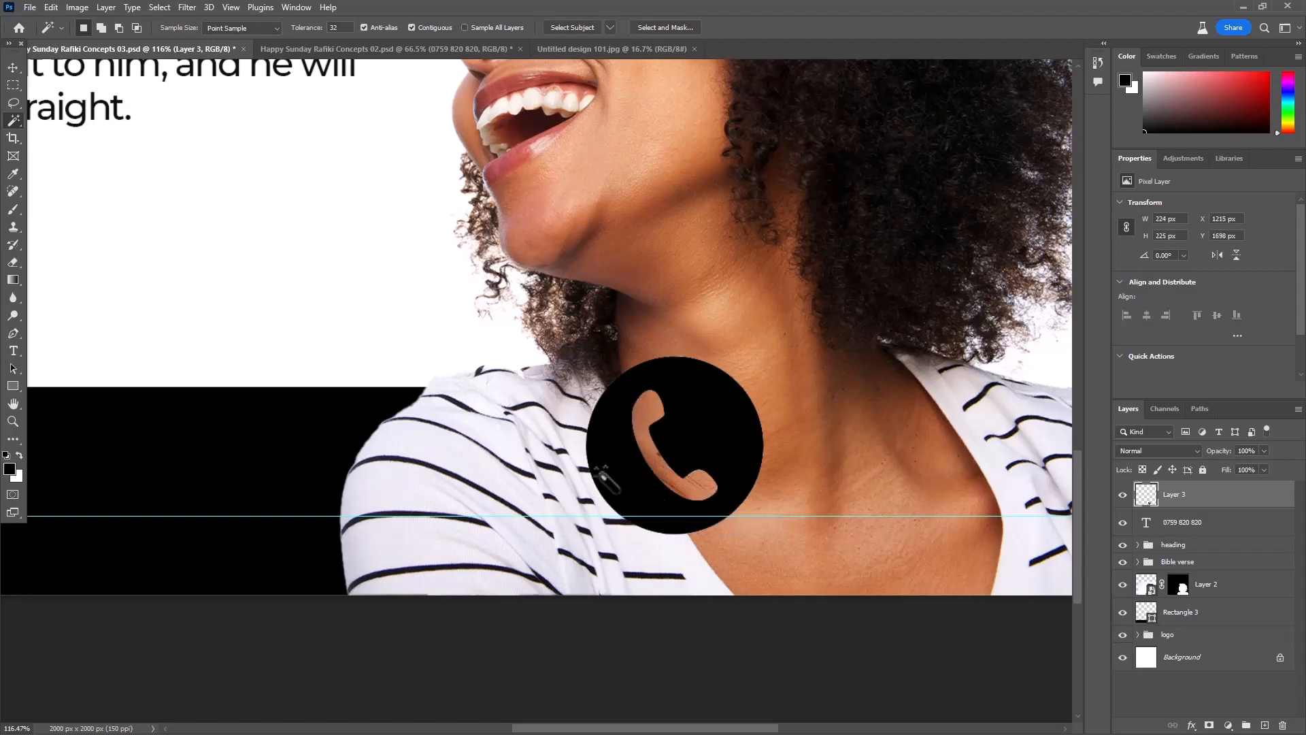
- Convert the phone icon layer to a smart object
{"action": "left_click", "coordinate": [11, 68]}
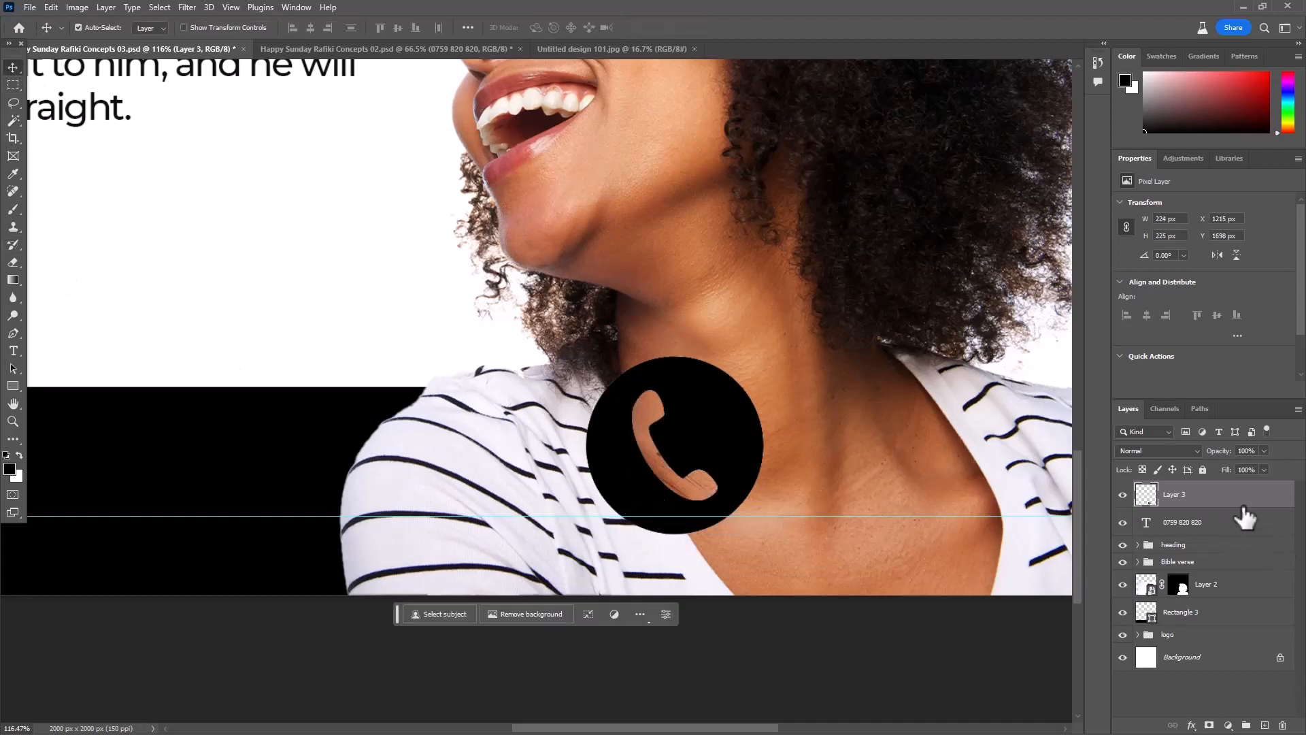
{"action": "right_click", "coordinate": [1245, 506]}
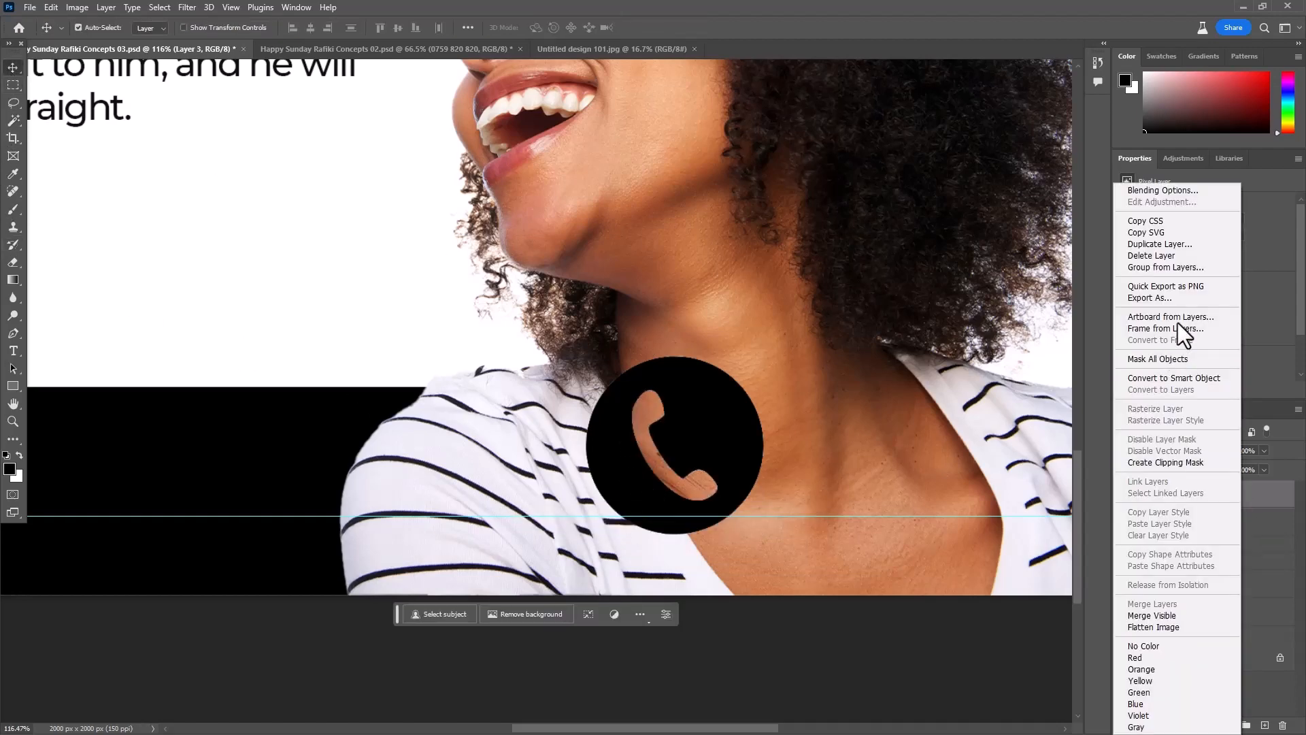
{"action": "left_click", "coordinate": [1181, 379]}
- Add a white Color Overlay at 100% opacity to the phone icon layer
{"action": "scroll", "coordinate": [874, 346], "scroll_direction": "down", "scroll_amount": 4}
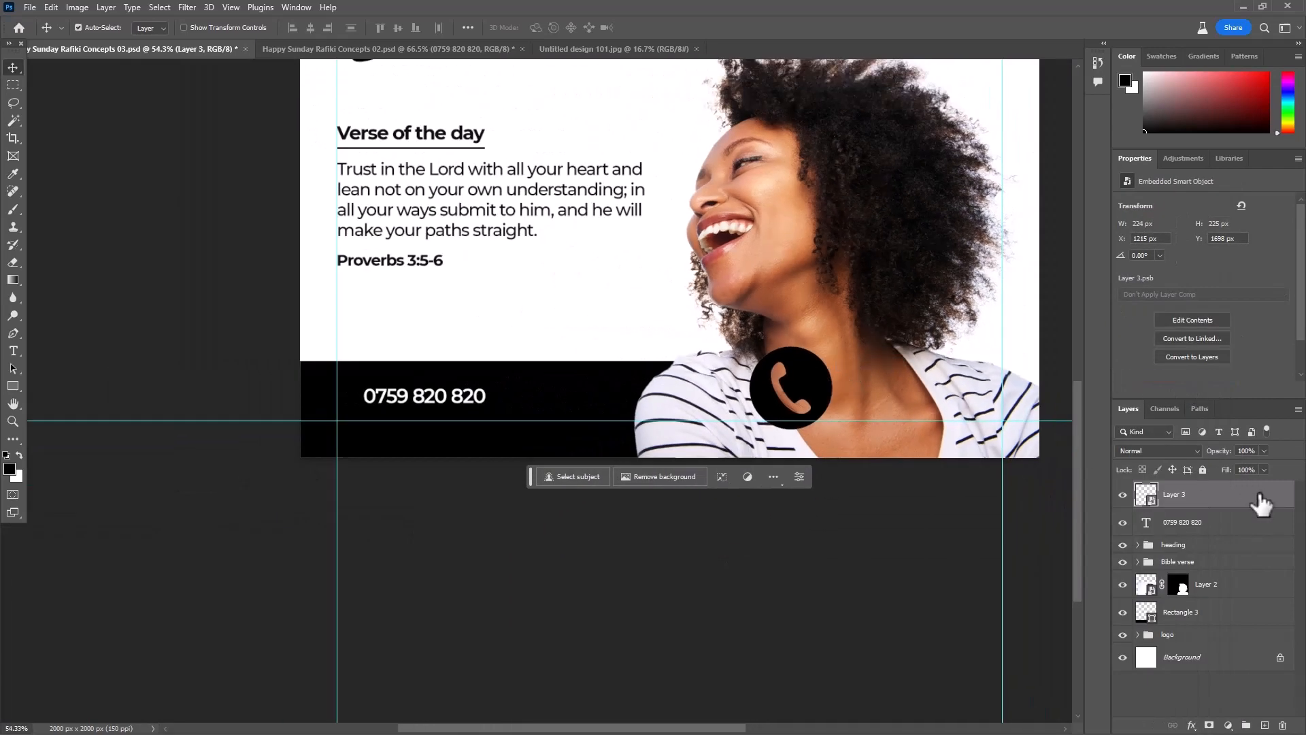
{"action": "double_click", "coordinate": [1174, 485]}
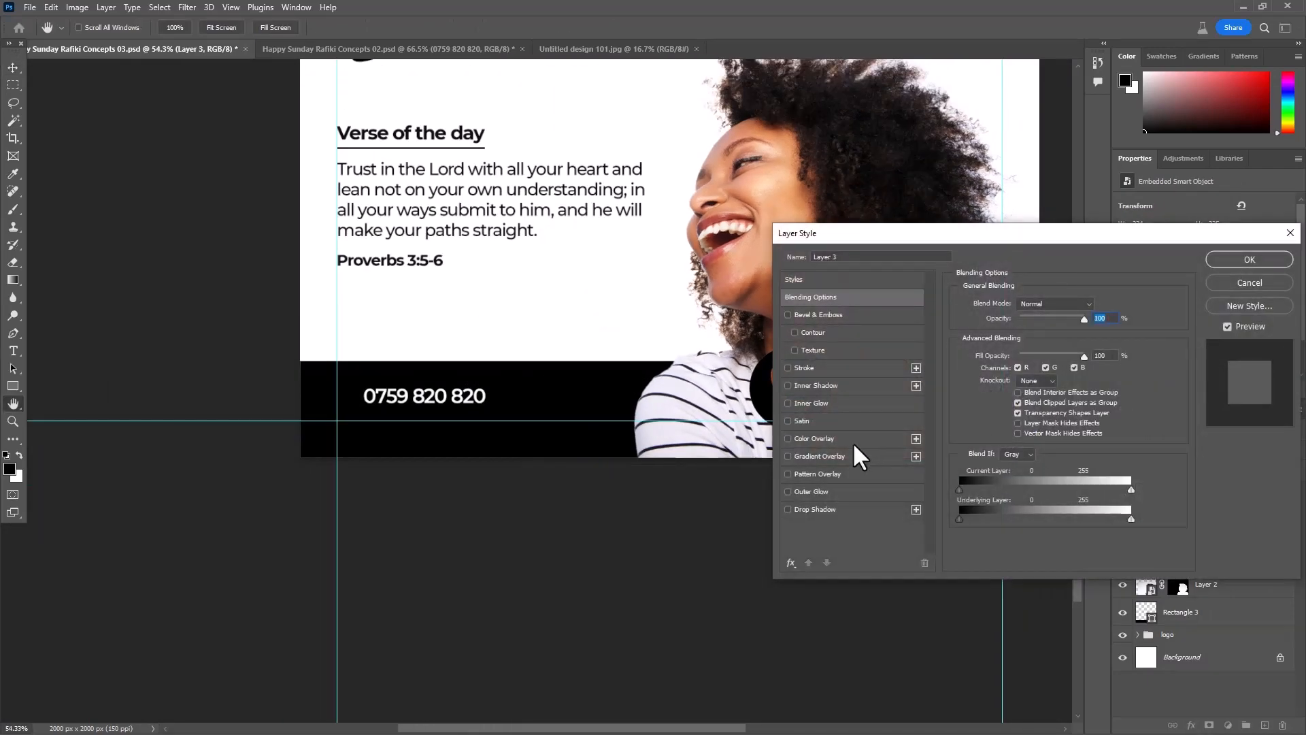
{"action": "left_click", "coordinate": [811, 438]}
{"action": "left_click", "coordinate": [1095, 307]}
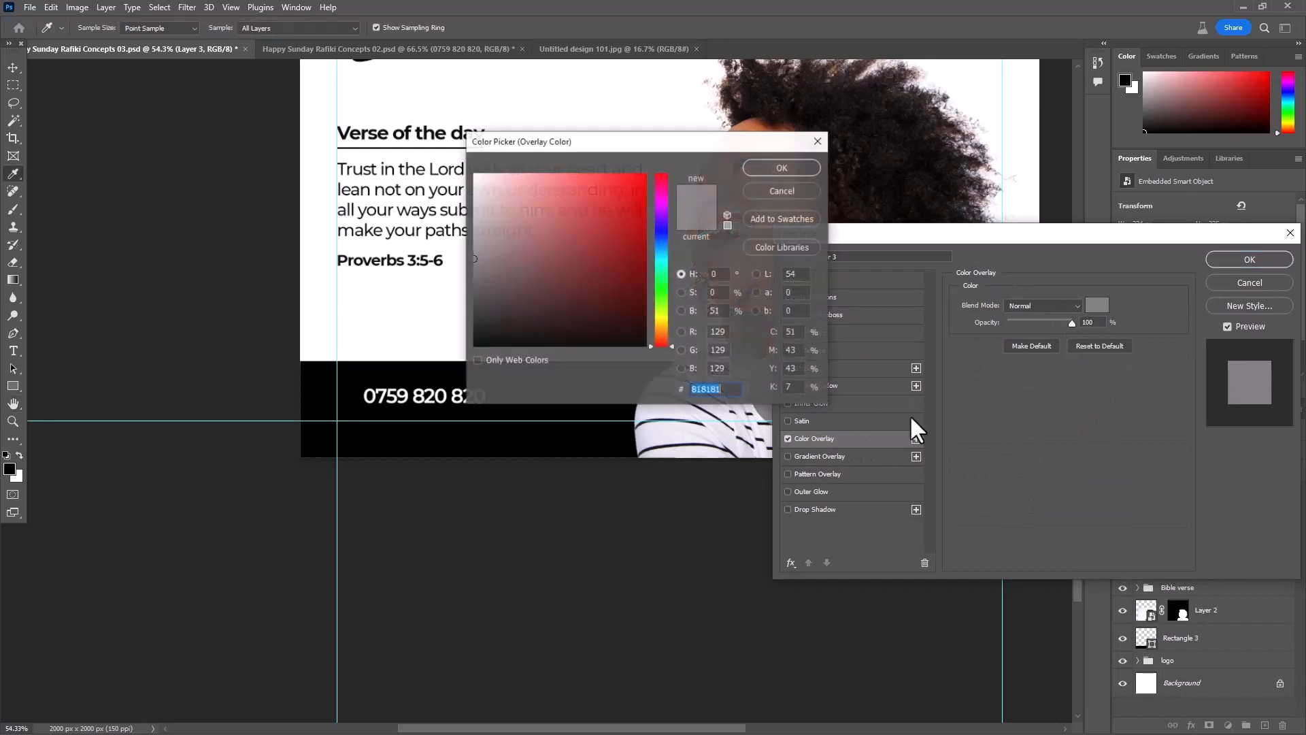
{"action": "left_click", "coordinate": [423, 109]}
{"action": "left_click", "coordinate": [796, 168]}
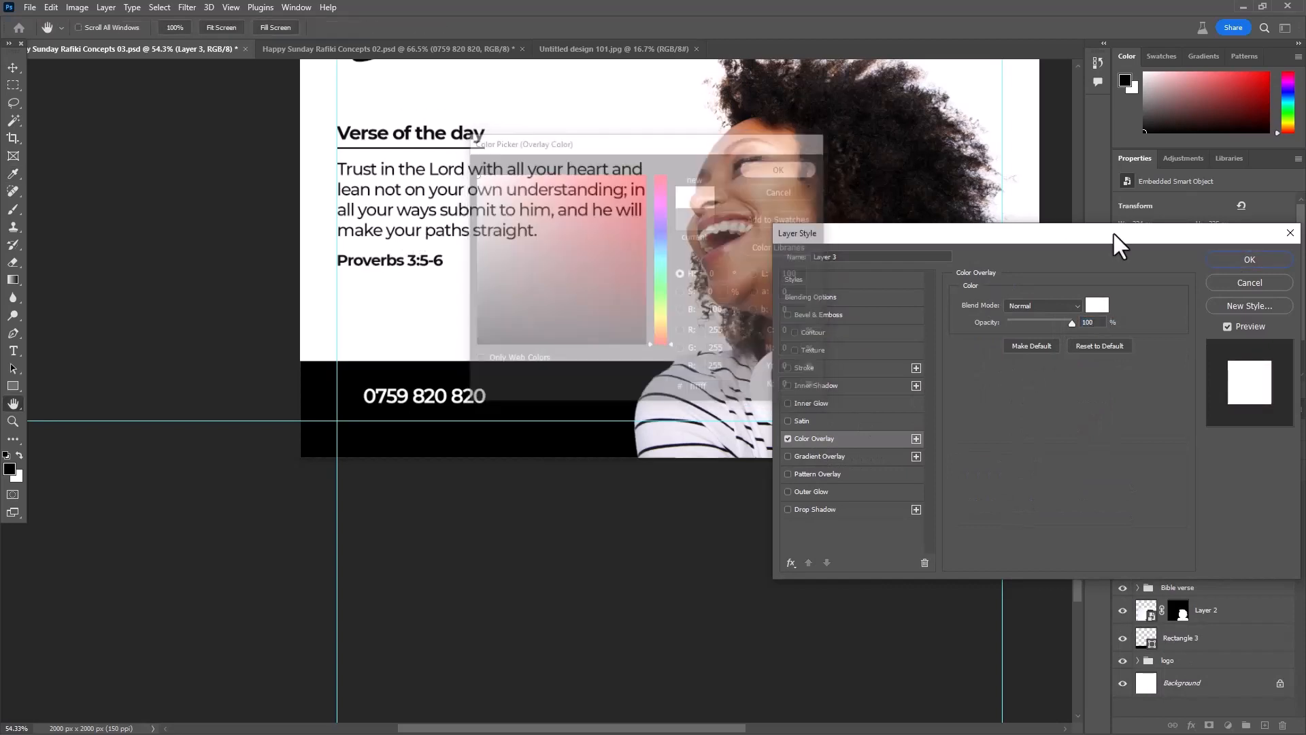
{"action": "left_click", "coordinate": [1230, 259]}
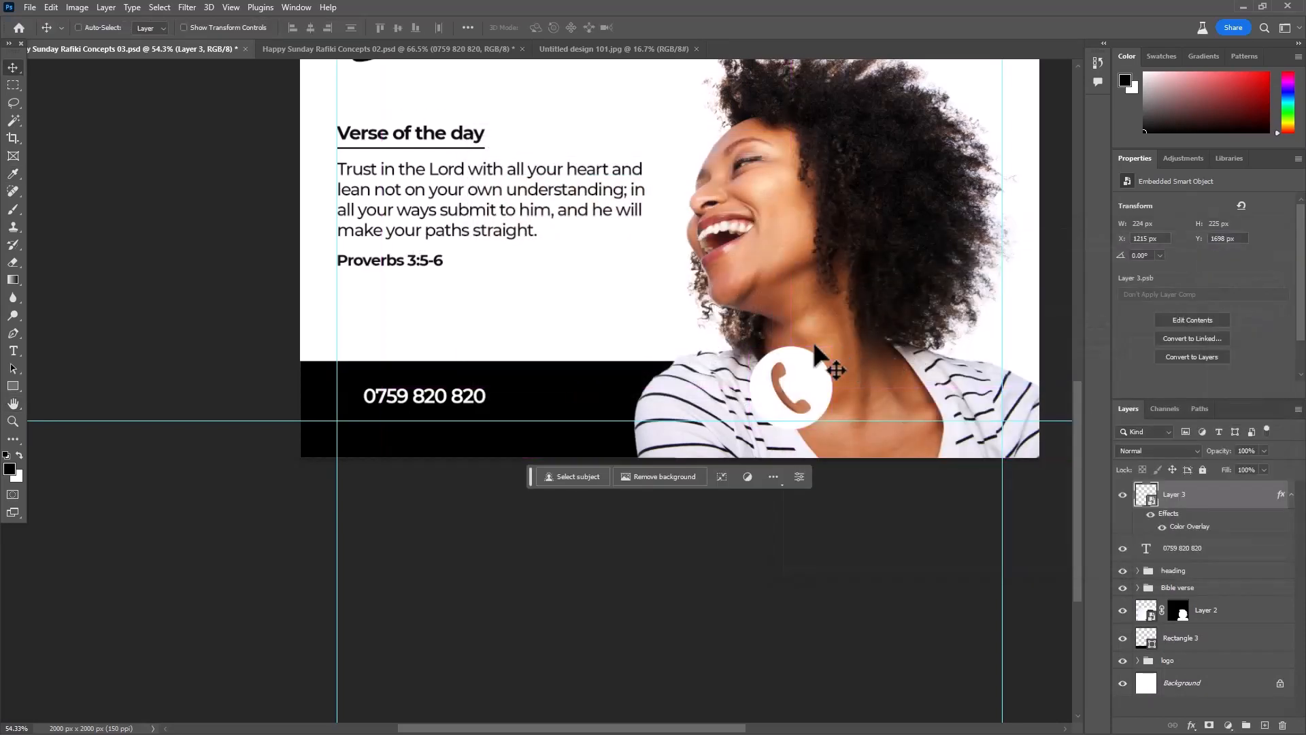
- Scale the phone icon down and place it on the black footer between the left margin guide and the phone number
{"action": "key", "text": "ctrl+t"}
{"action": "left_click_drag", "start_coordinate": [783, 392], "coordinate": [420, 408]}
{"action": "scroll", "coordinate": [374, 391], "scroll_direction": "up", "scroll_amount": 3}
{"action": "scroll", "coordinate": [344, 389], "scroll_direction": "up", "scroll_amount": 3}
{"action": "left_click", "coordinate": [676, 27]}
- Change the footer phone number's font style to Bold and nudge it slightly right, away from the icon
{"action": "double_click", "coordinate": [467, 415]}
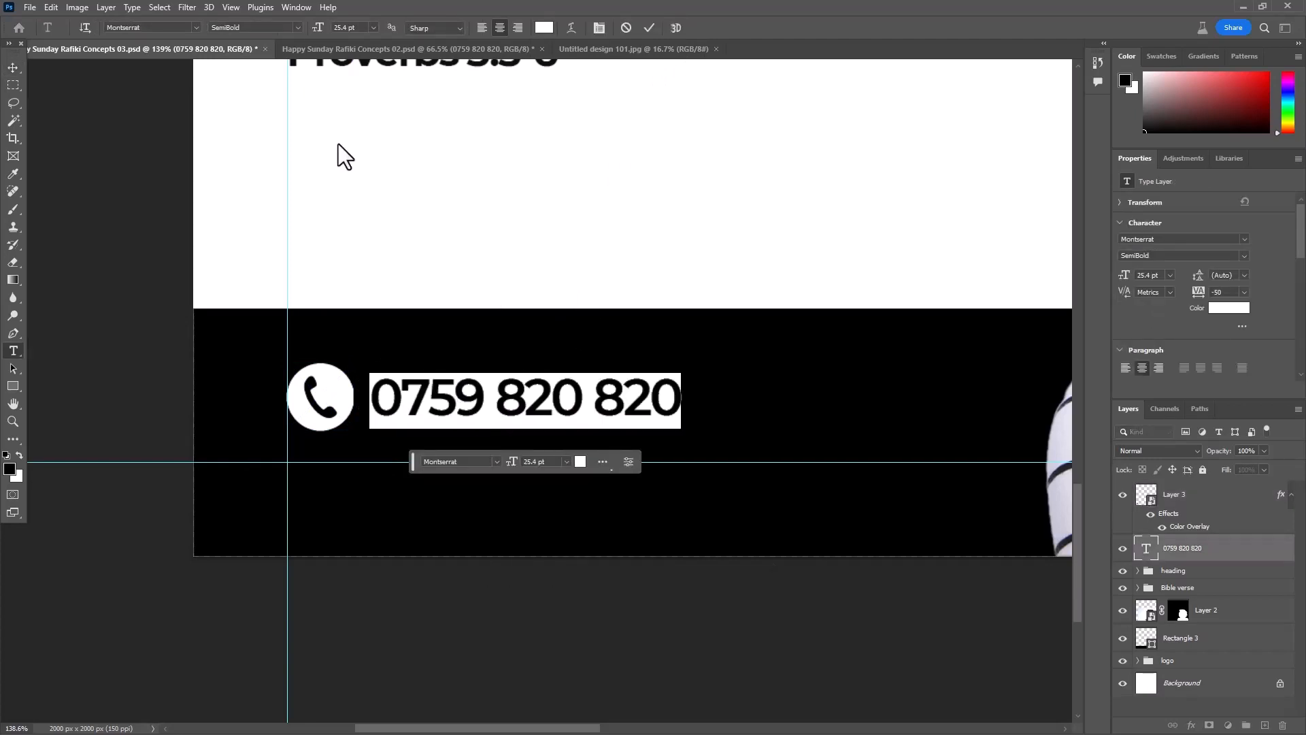
{"action": "left_click", "coordinate": [297, 27]}
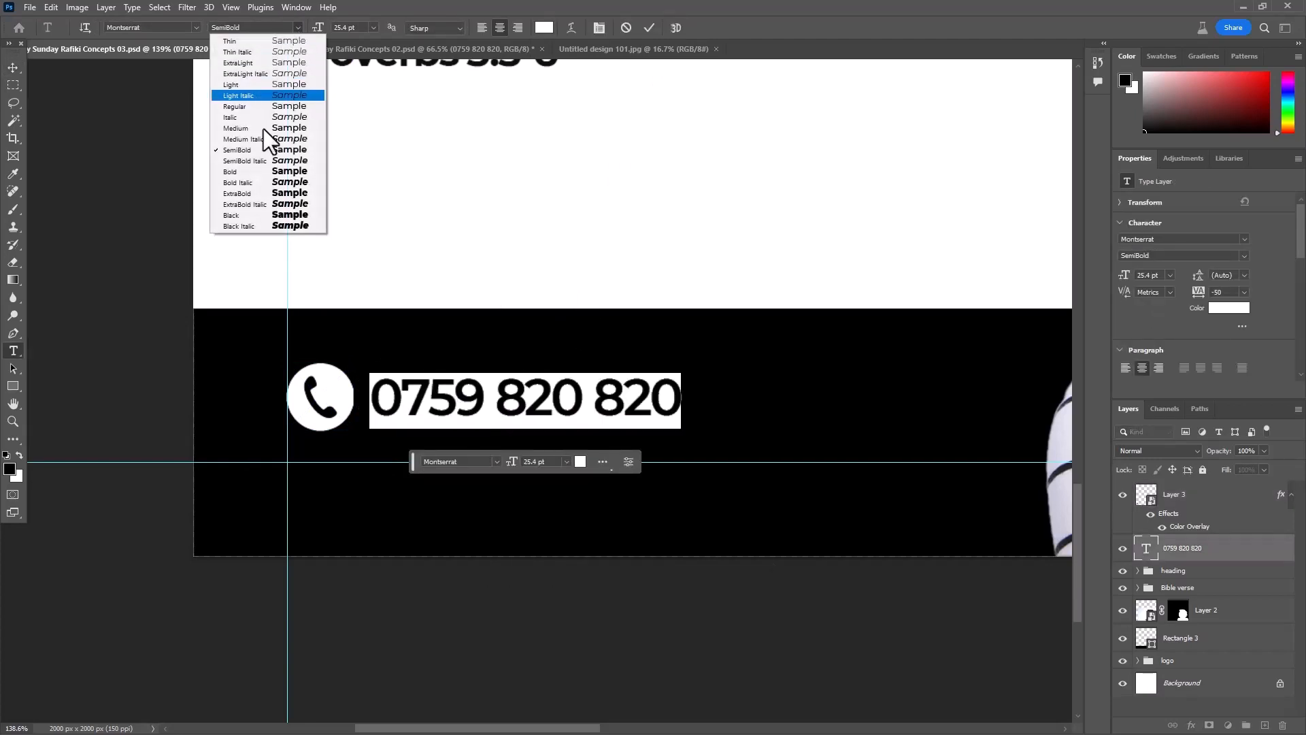
{"action": "left_click", "coordinate": [253, 170]}
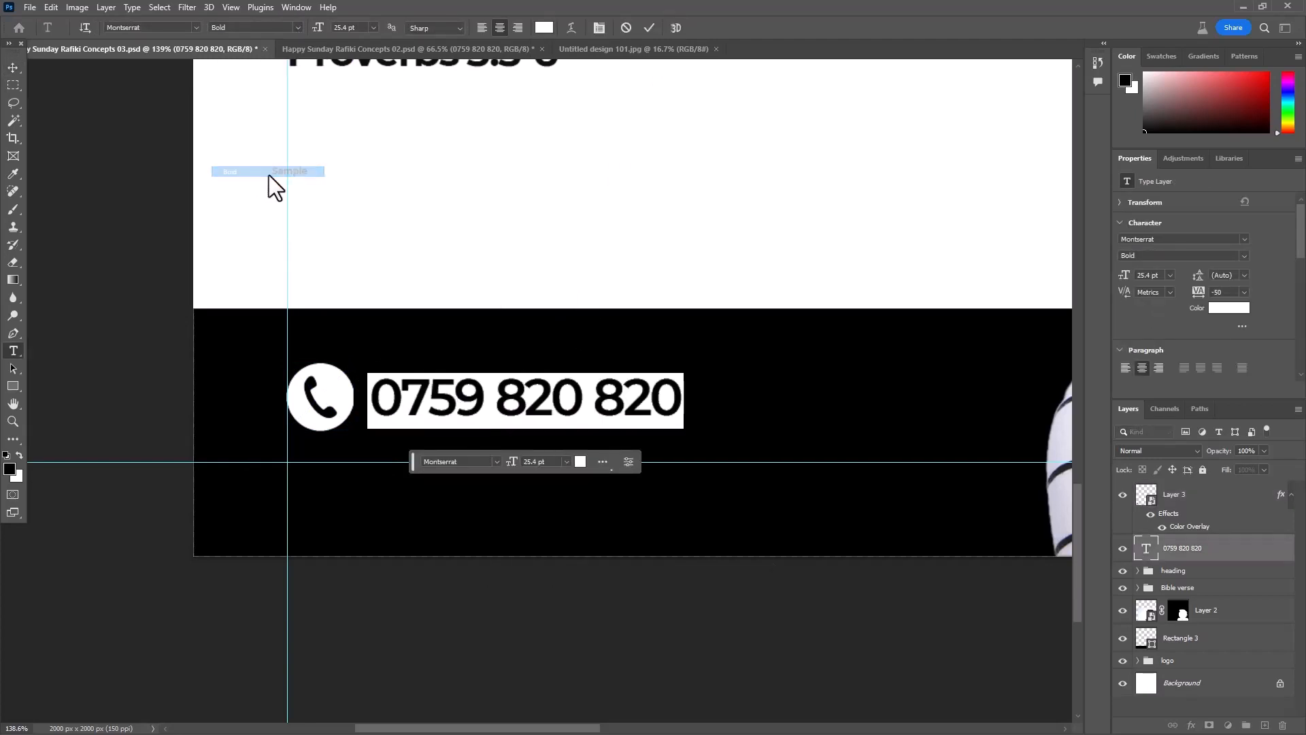
{"action": "left_click", "coordinate": [648, 27]}
{"action": "key", "text": "Right"}
{"action": "key", "text": "Right"}
{"action": "key", "text": "Right"}
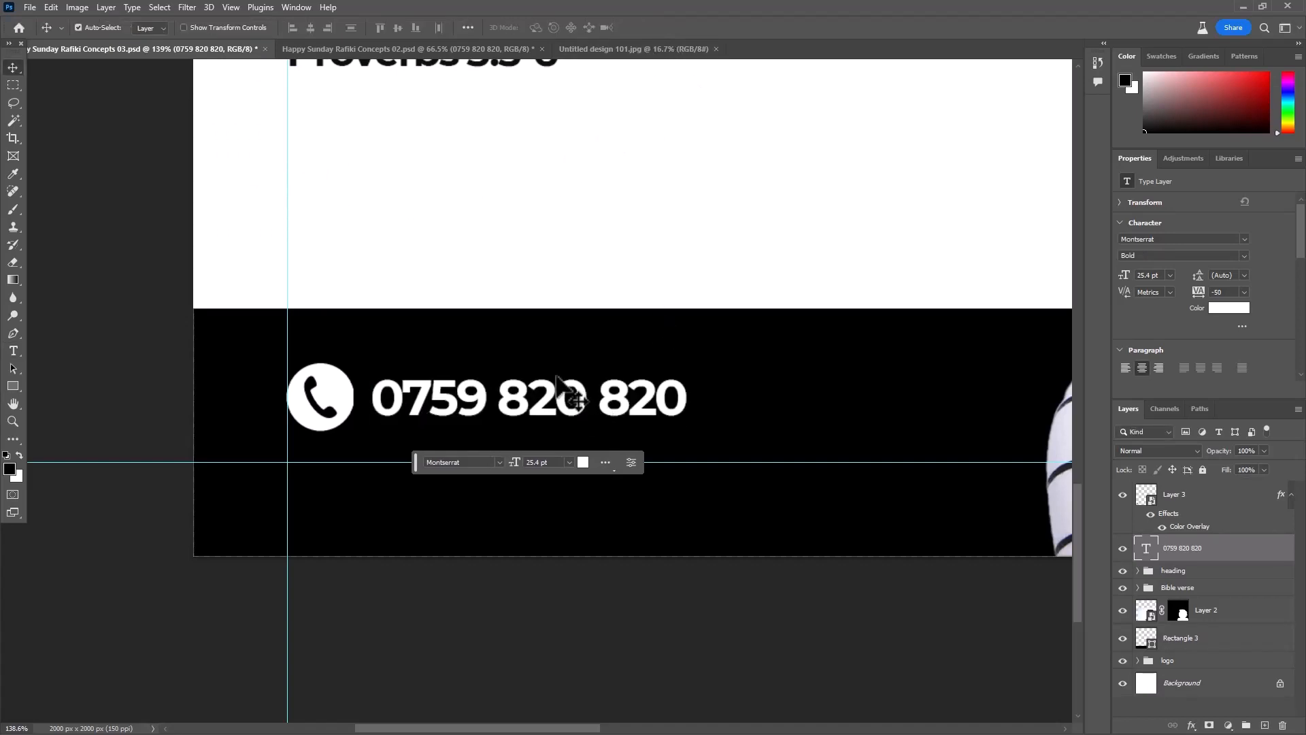
- Deselect all layers, save the poster and close the Untitled design 101.jpg document
{"action": "key", "text": "ctrl+0"}
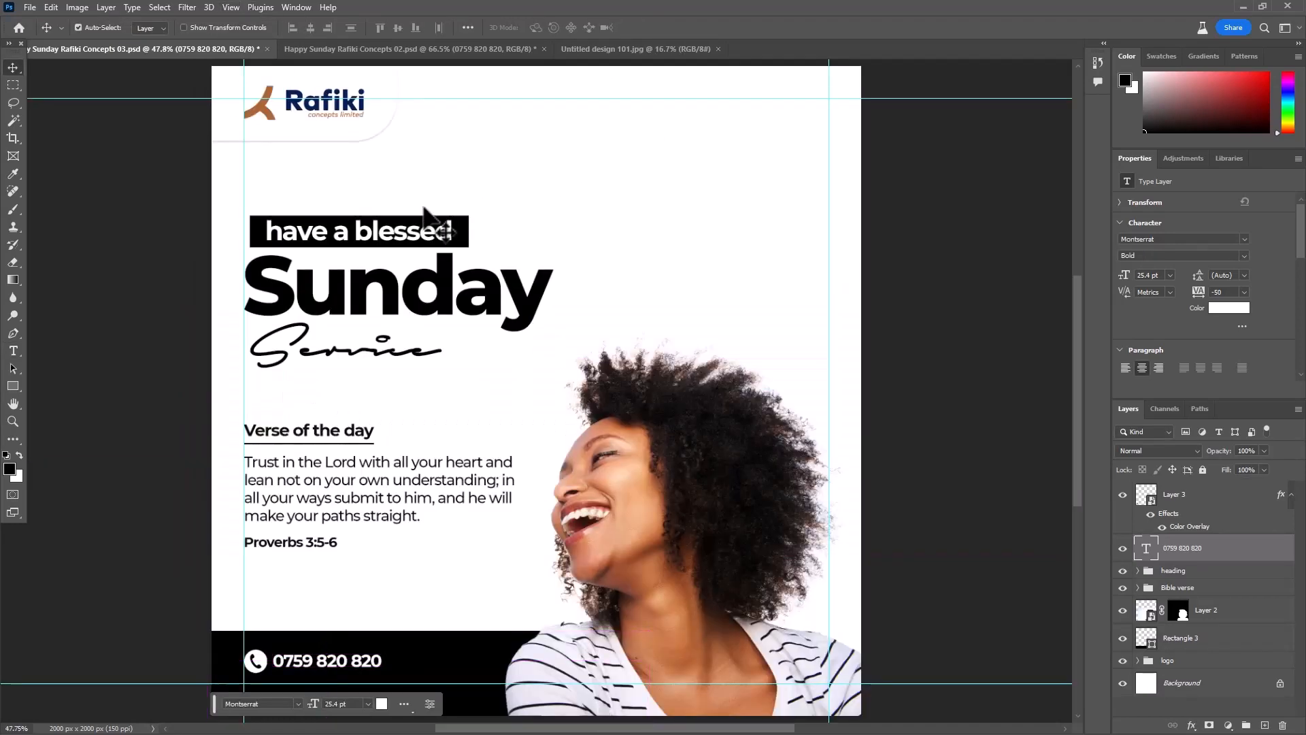
{"action": "scroll", "coordinate": [423, 207], "scroll_direction": "down", "scroll_amount": 2}
{"action": "left_click_drag", "start_coordinate": [717, 469], "coordinate": [655, 457]}
{"action": "left_click", "coordinate": [805, 351]}
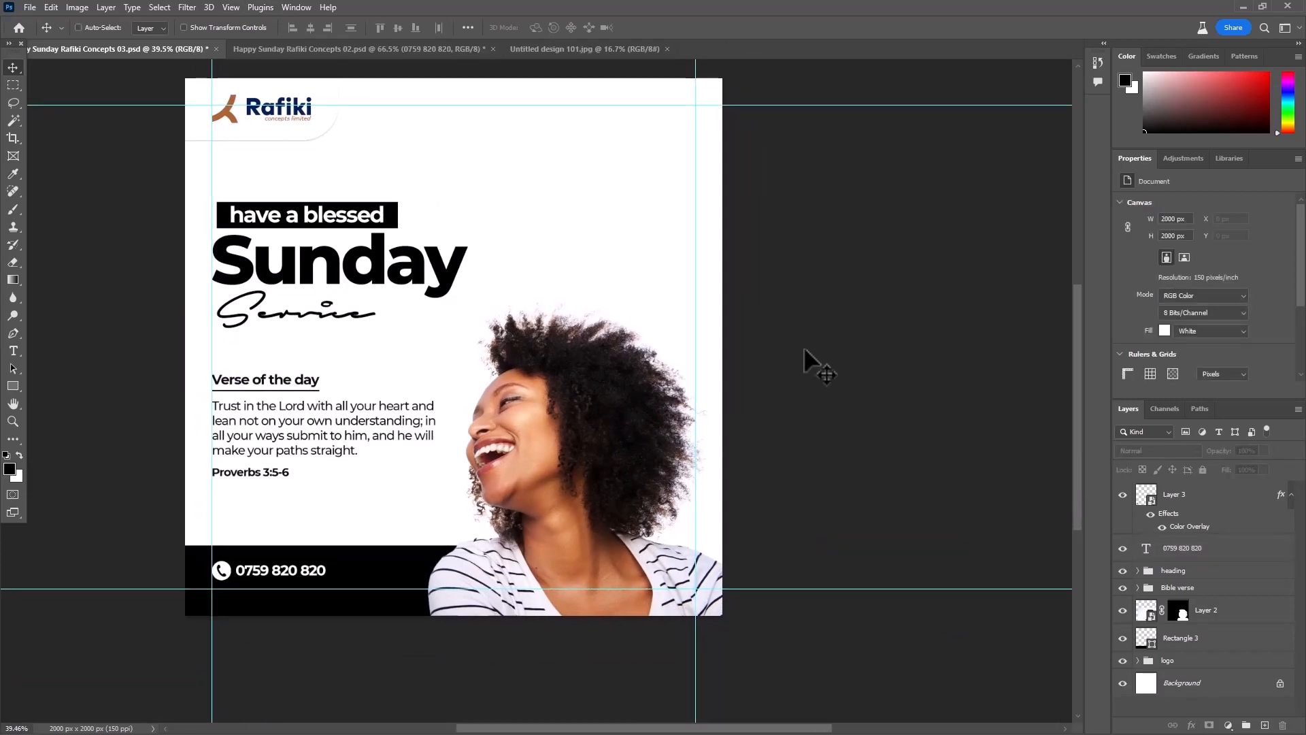
{"action": "key", "text": "ctrl+s"}
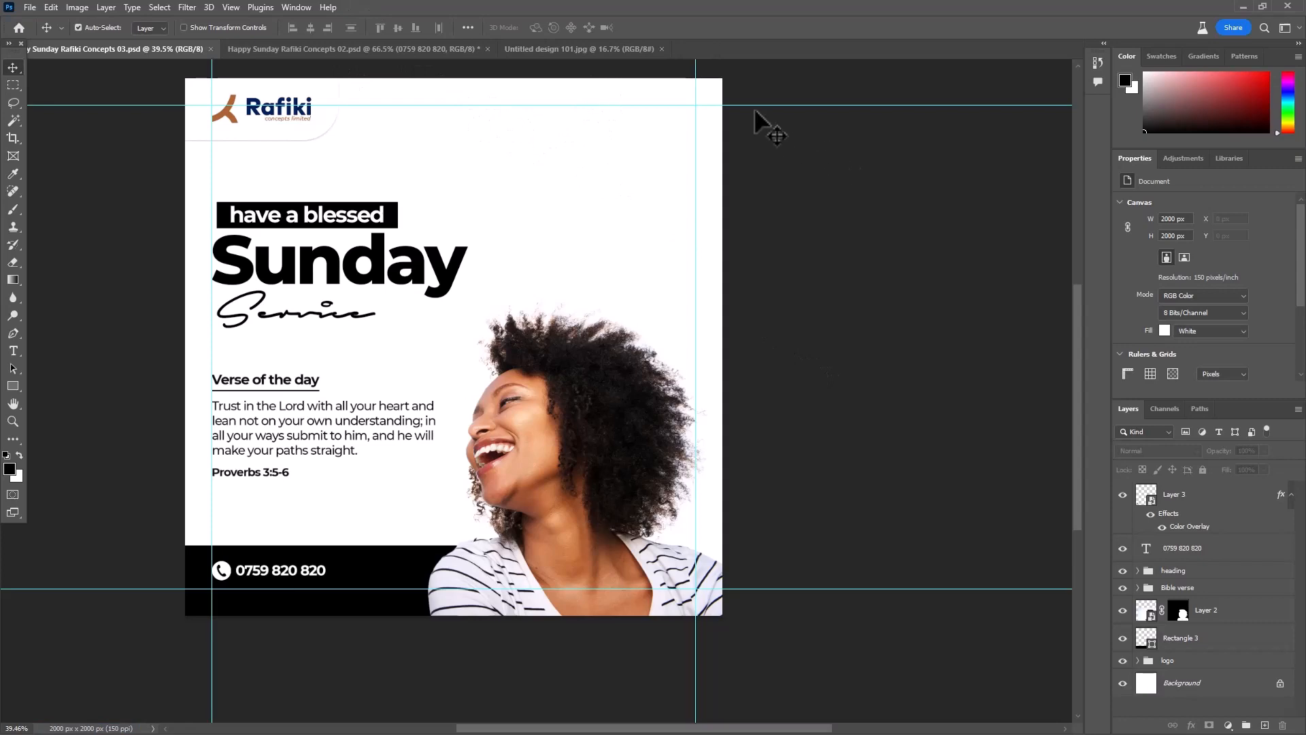
{"action": "left_click", "coordinate": [661, 49]}
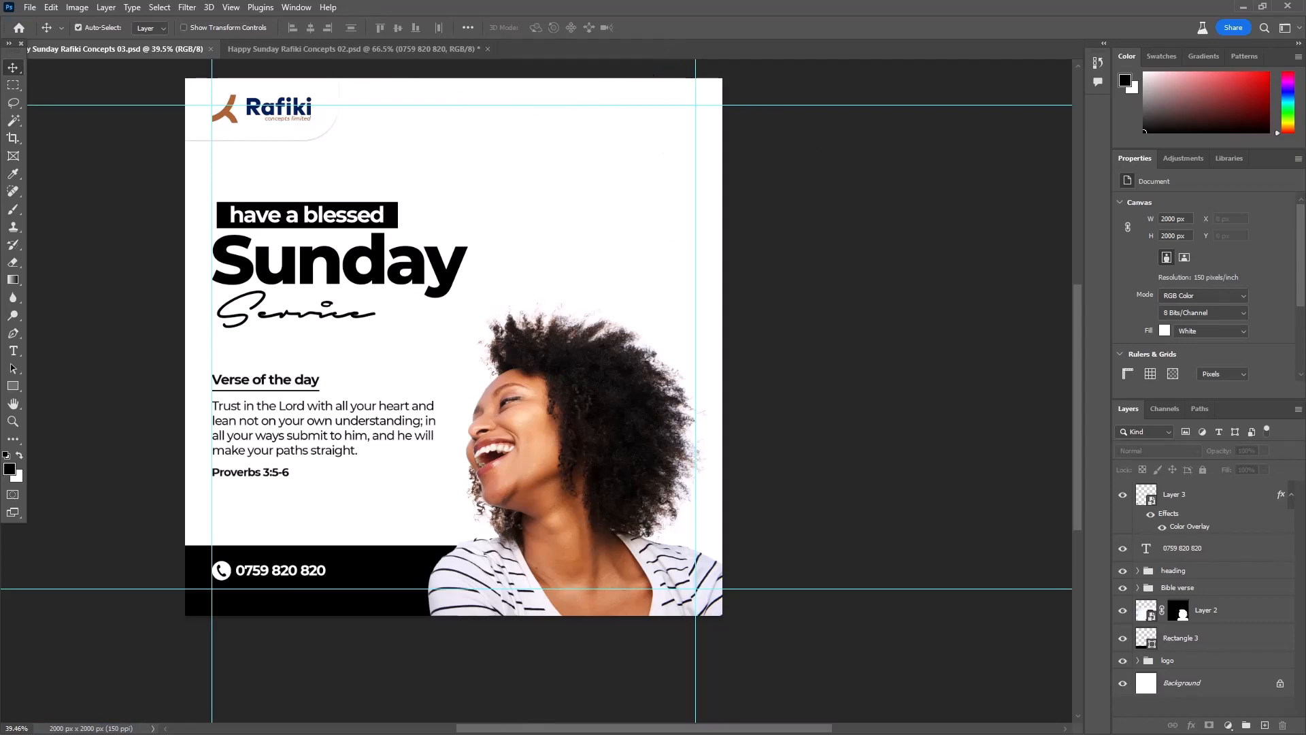
- Open the social-media-icons file from the Graphic Design Resources > Icons folder on Local Disk (F:)
{"action": "left_click", "coordinate": [27, 8]}
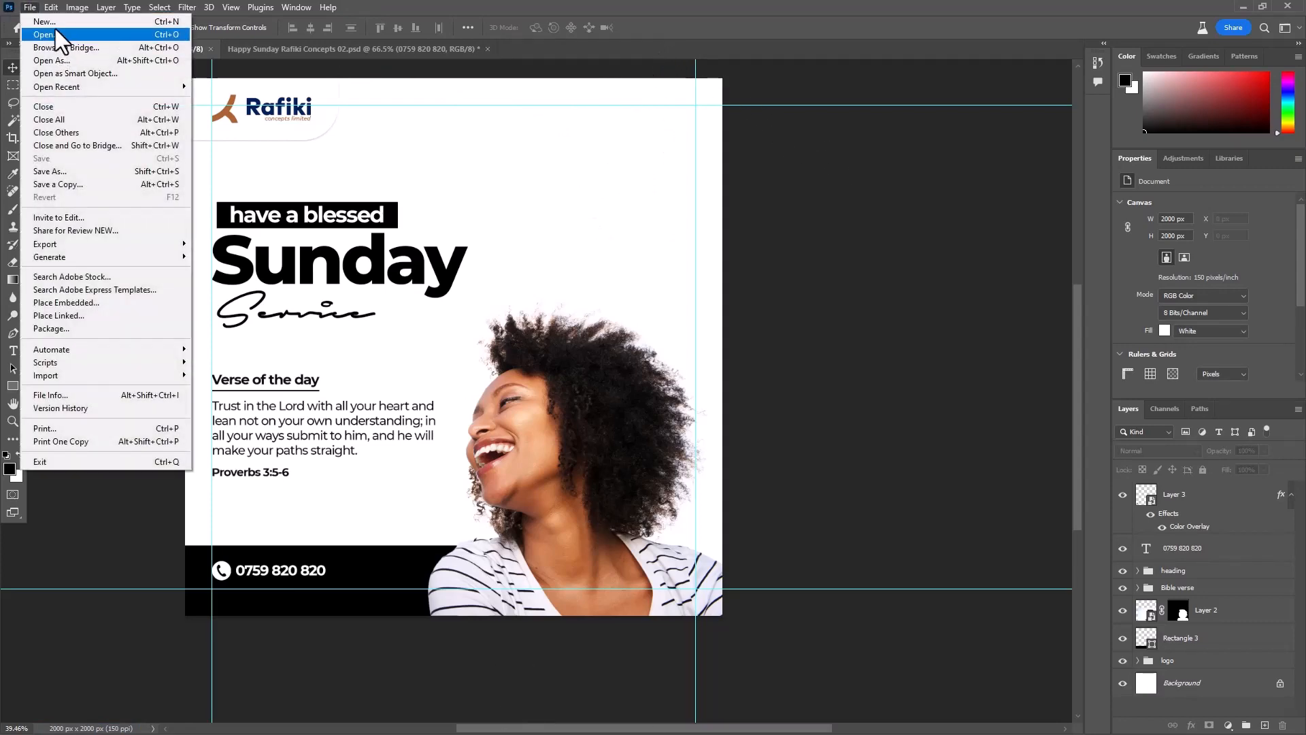
{"action": "left_click", "coordinate": [57, 36]}
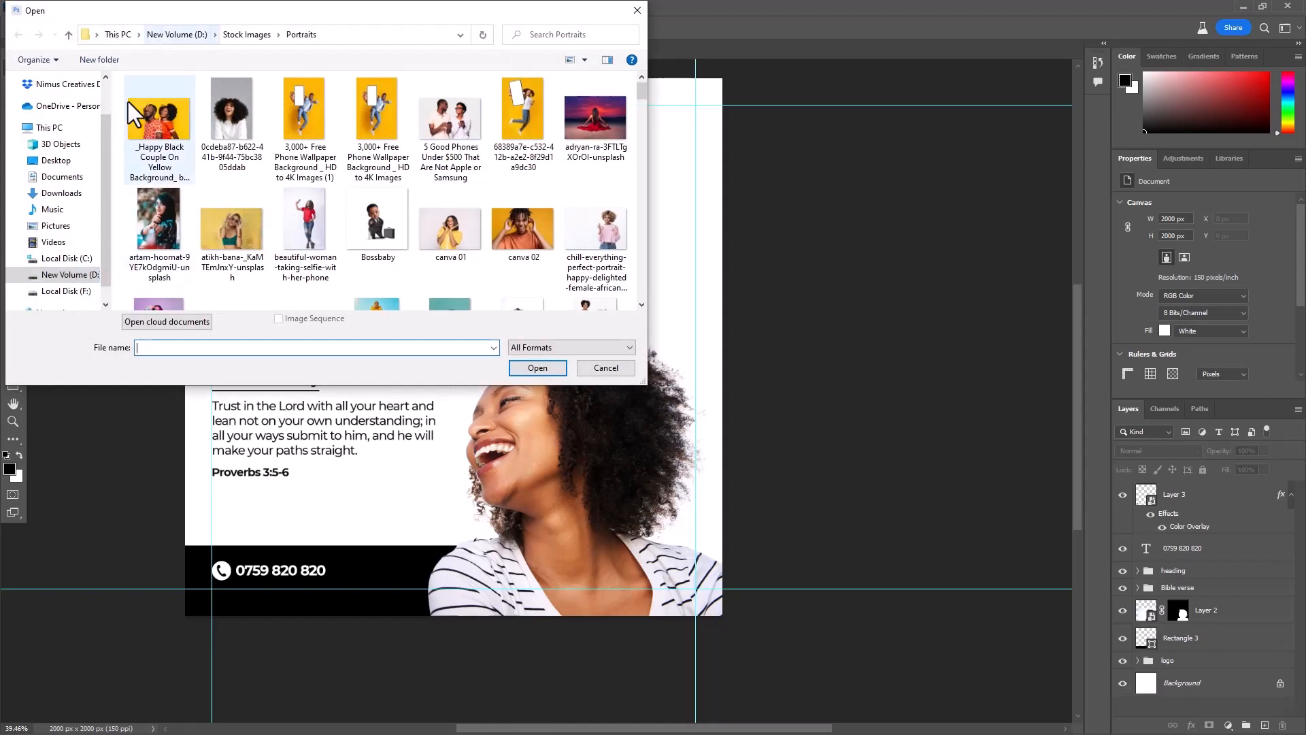
{"action": "left_click", "coordinate": [67, 291]}
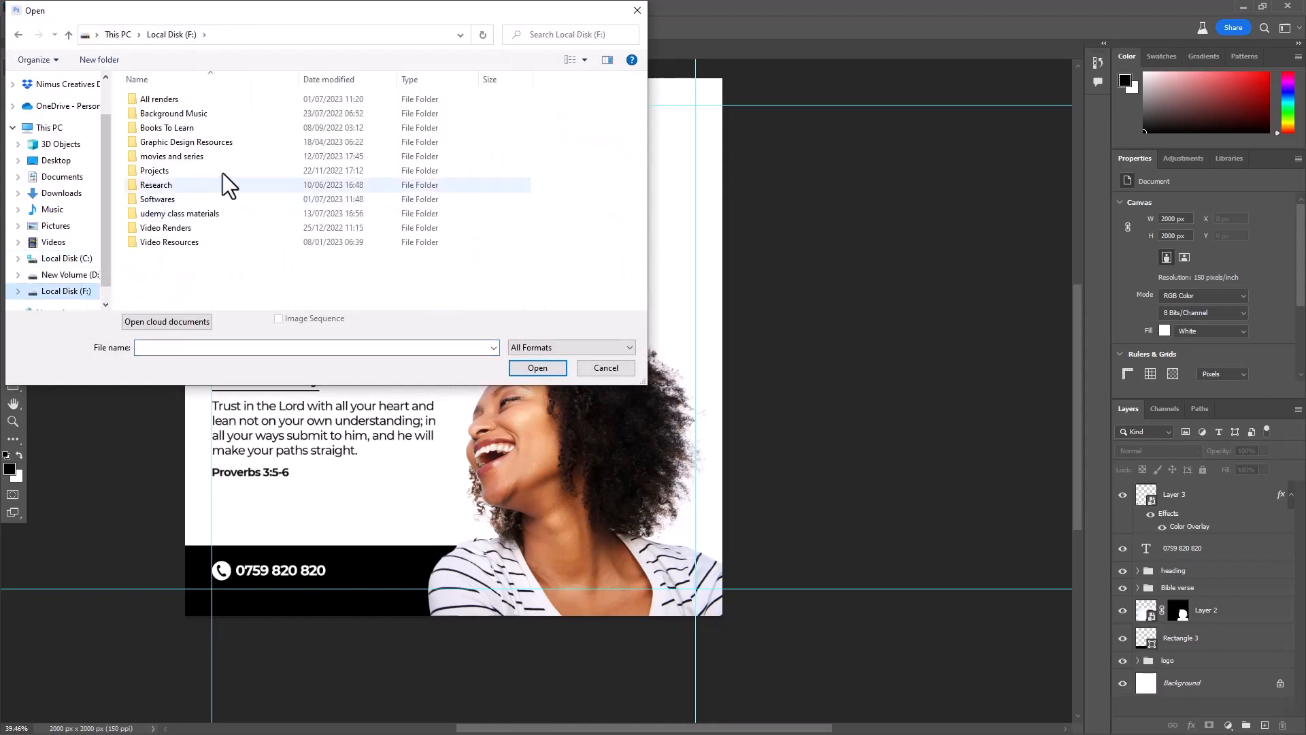
{"action": "double_click", "coordinate": [244, 140]}
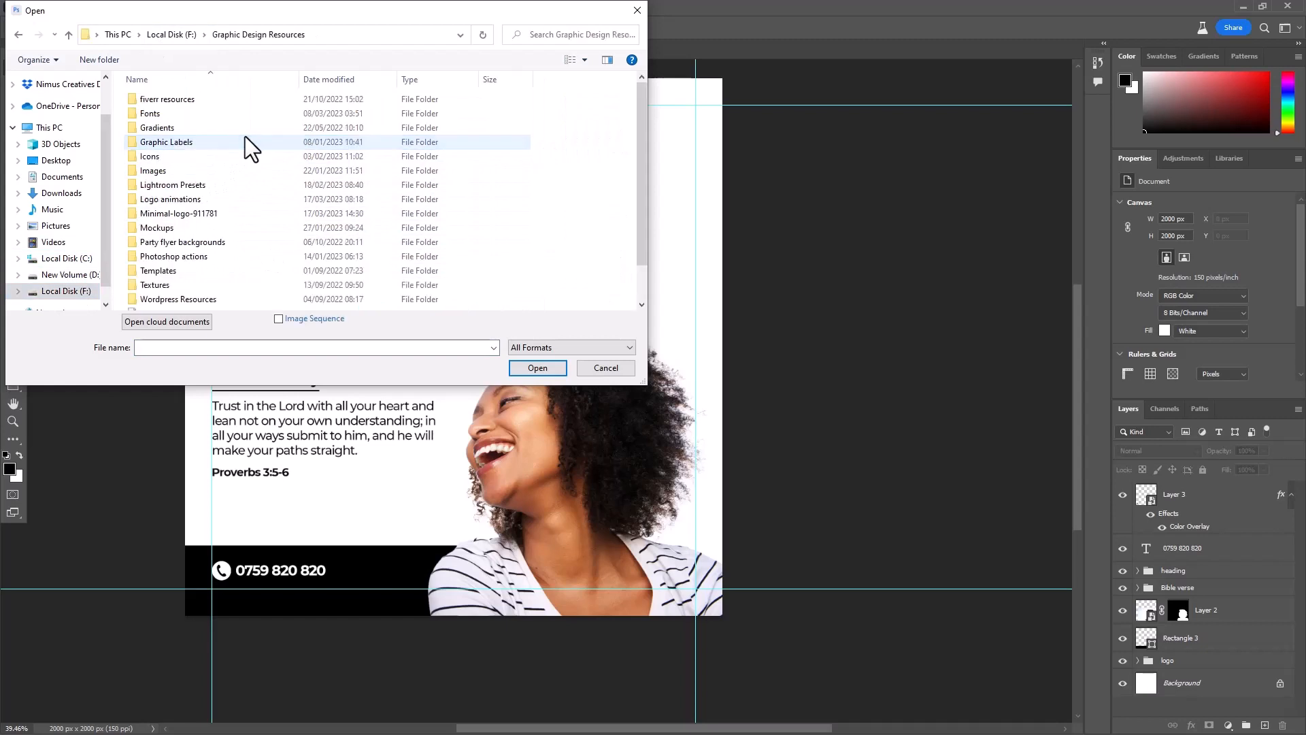
{"action": "double_click", "coordinate": [166, 156]}
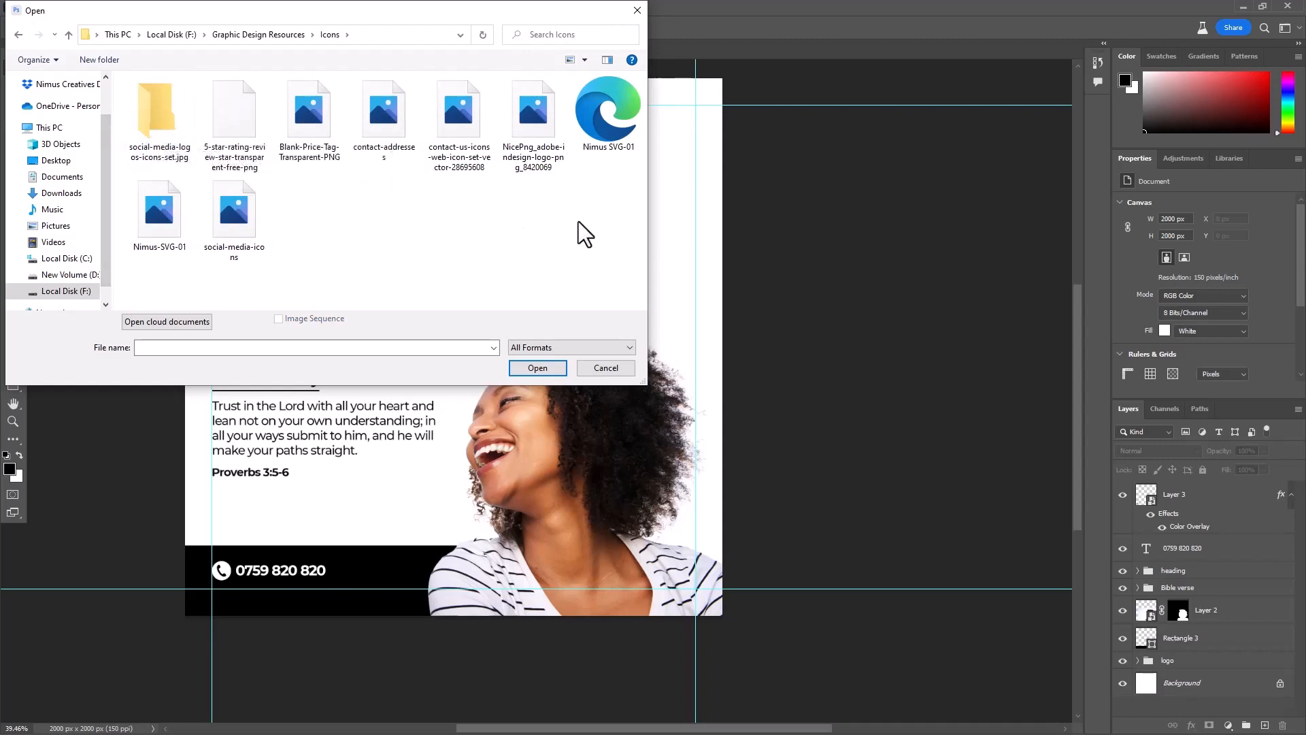
{"action": "left_click", "coordinate": [227, 239]}
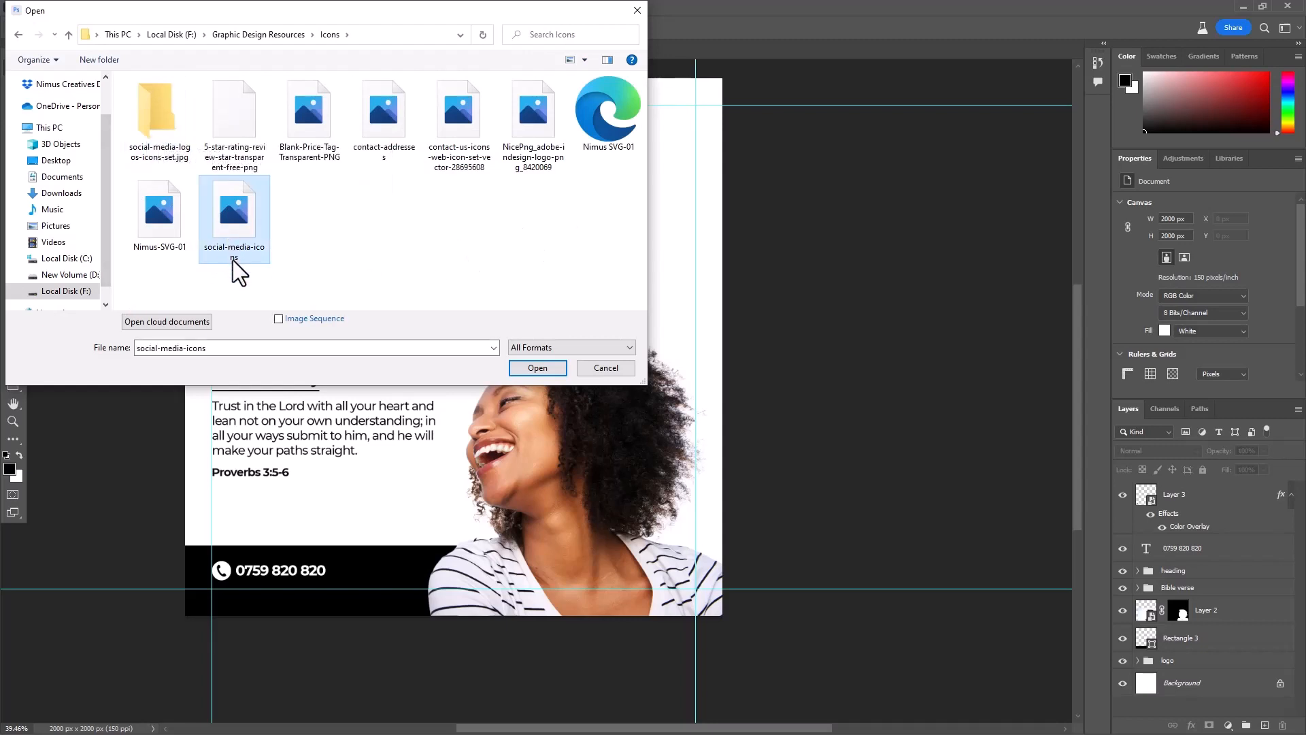
{"action": "left_click", "coordinate": [544, 368]}
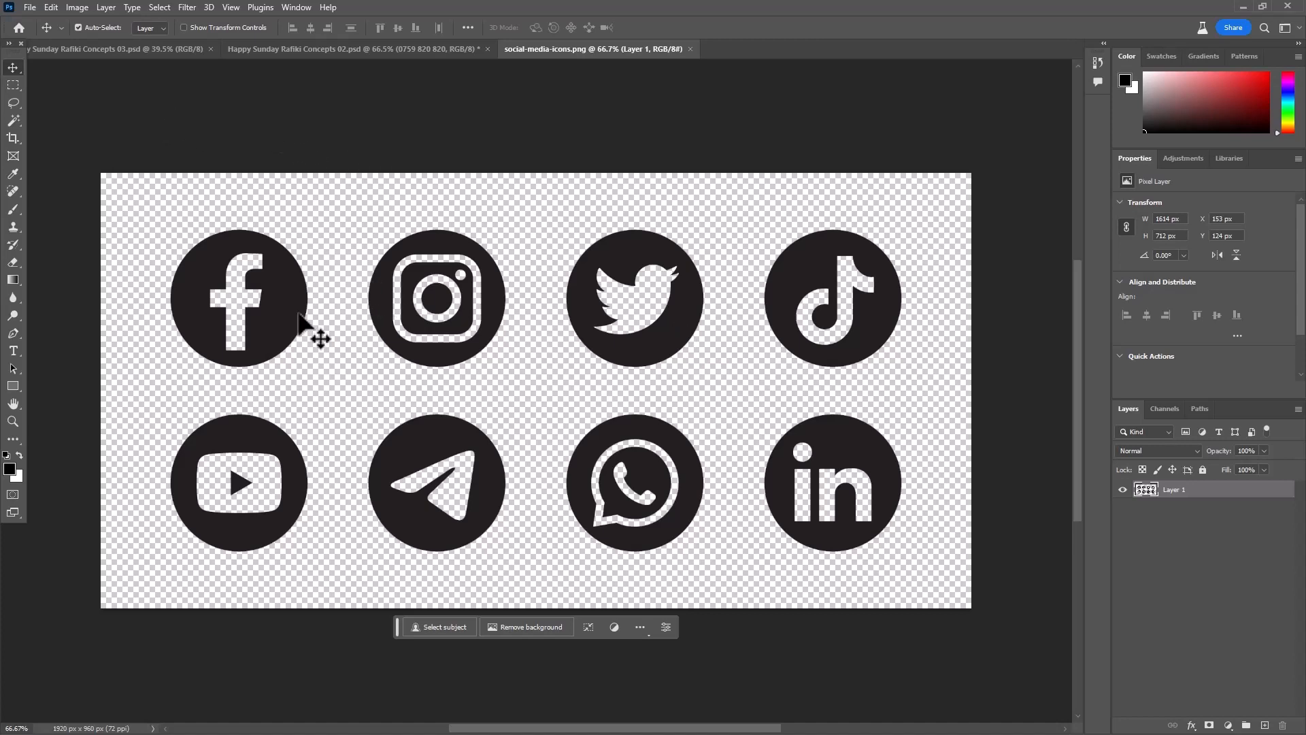
- Select the Facebook icon with a rectangular marquee and copy it into the poster's blank area above the woman
{"action": "left_click", "coordinate": [13, 85]}
{"action": "left_click_drag", "start_coordinate": [142, 219], "coordinate": [339, 379]}
{"action": "left_click", "coordinate": [13, 67]}
{"action": "left_click_drag", "start_coordinate": [189, 254], "coordinate": [543, 127]}
- Marquee-select the Instagram icon, copy it into the poster beside the Facebook icon and return to the social-media-icons document
{"action": "left_click", "coordinate": [649, 51]}
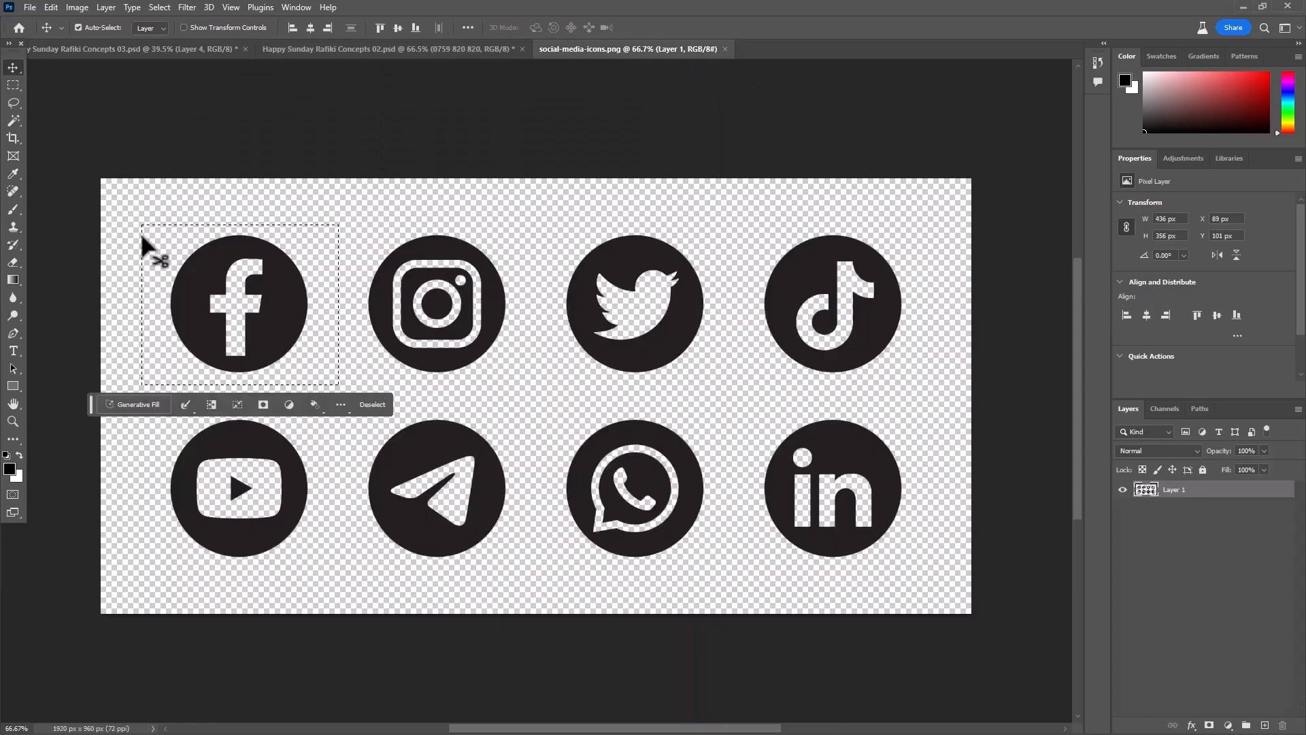
{"action": "key", "text": "m"}
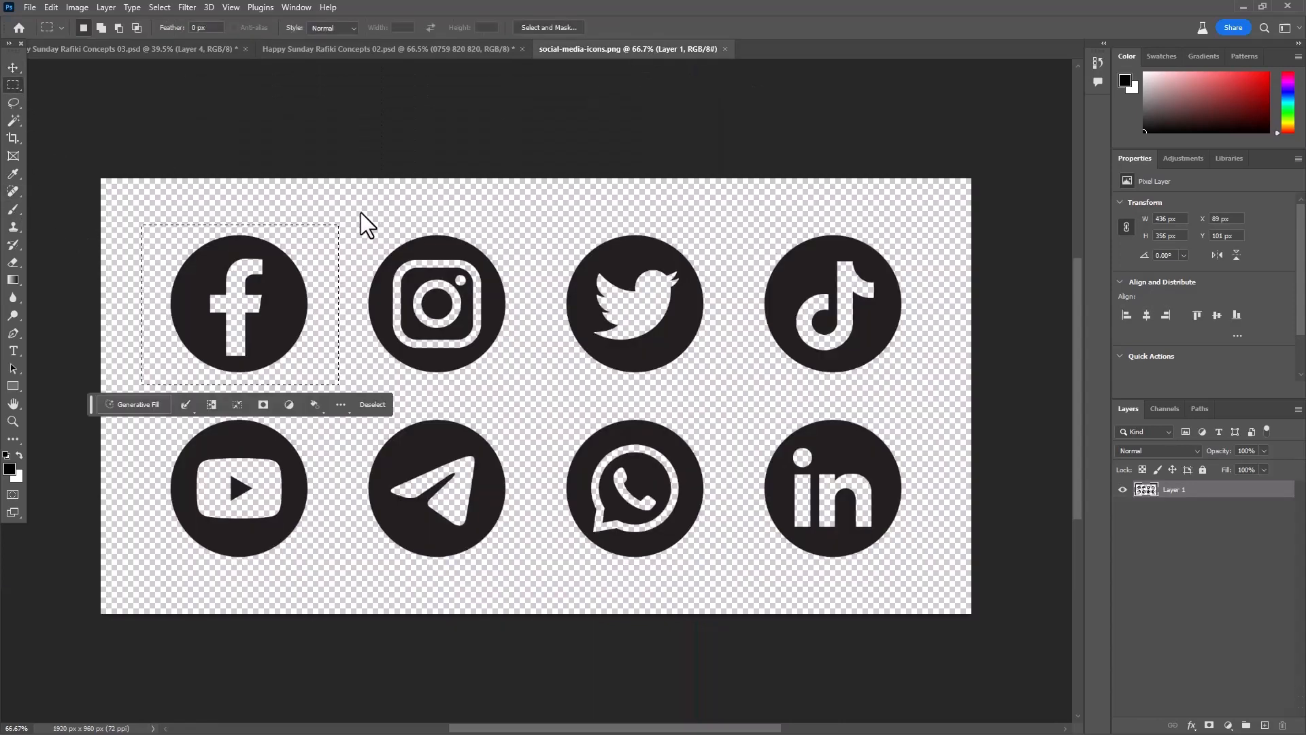
{"action": "left_click_drag", "start_coordinate": [360, 213], "coordinate": [511, 386]}
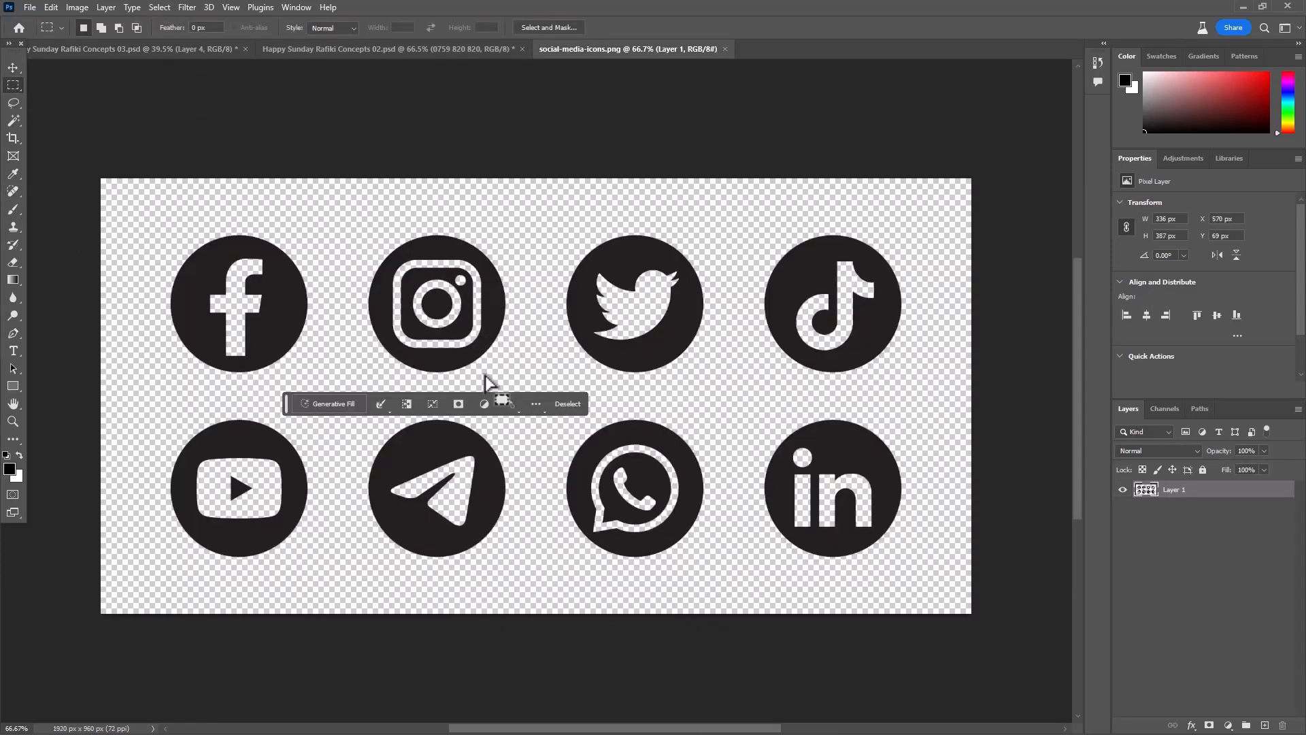
{"action": "left_click", "coordinate": [12, 68]}
{"action": "left_click_drag", "start_coordinate": [436, 224], "coordinate": [663, 167]}
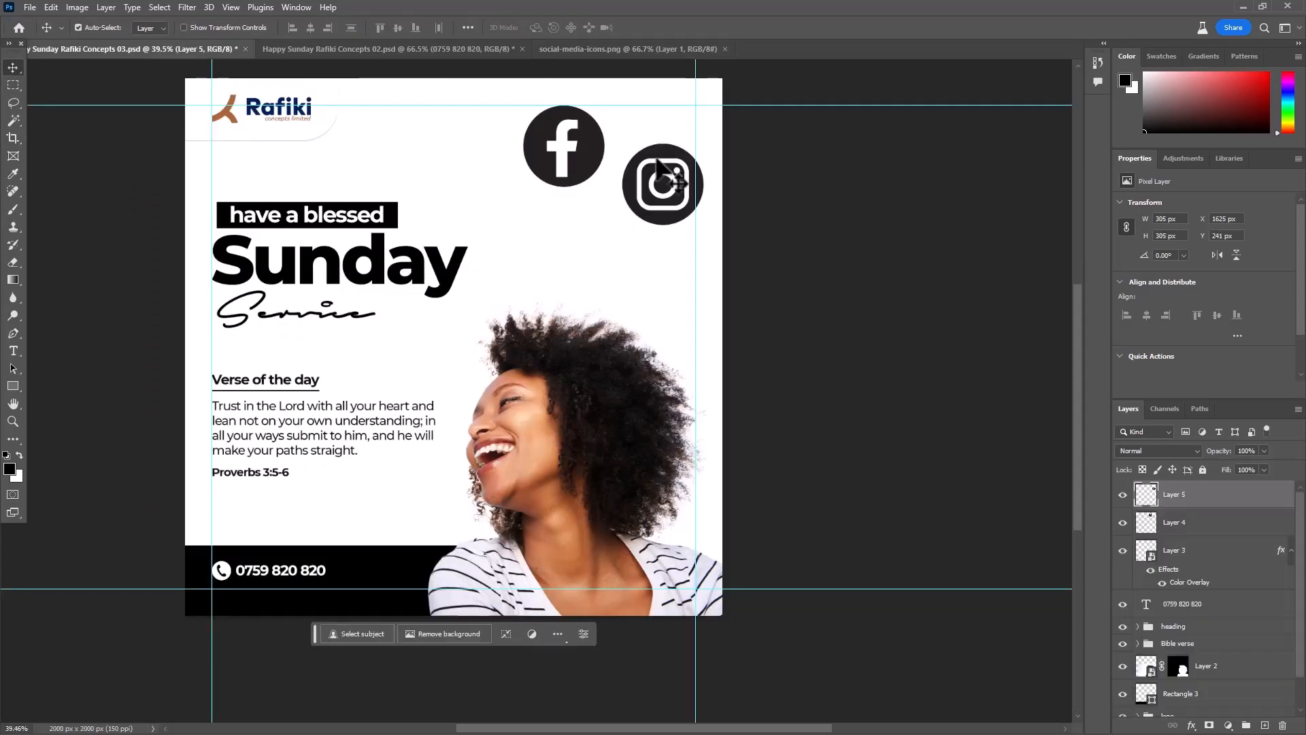
{"action": "left_click", "coordinate": [552, 49]}
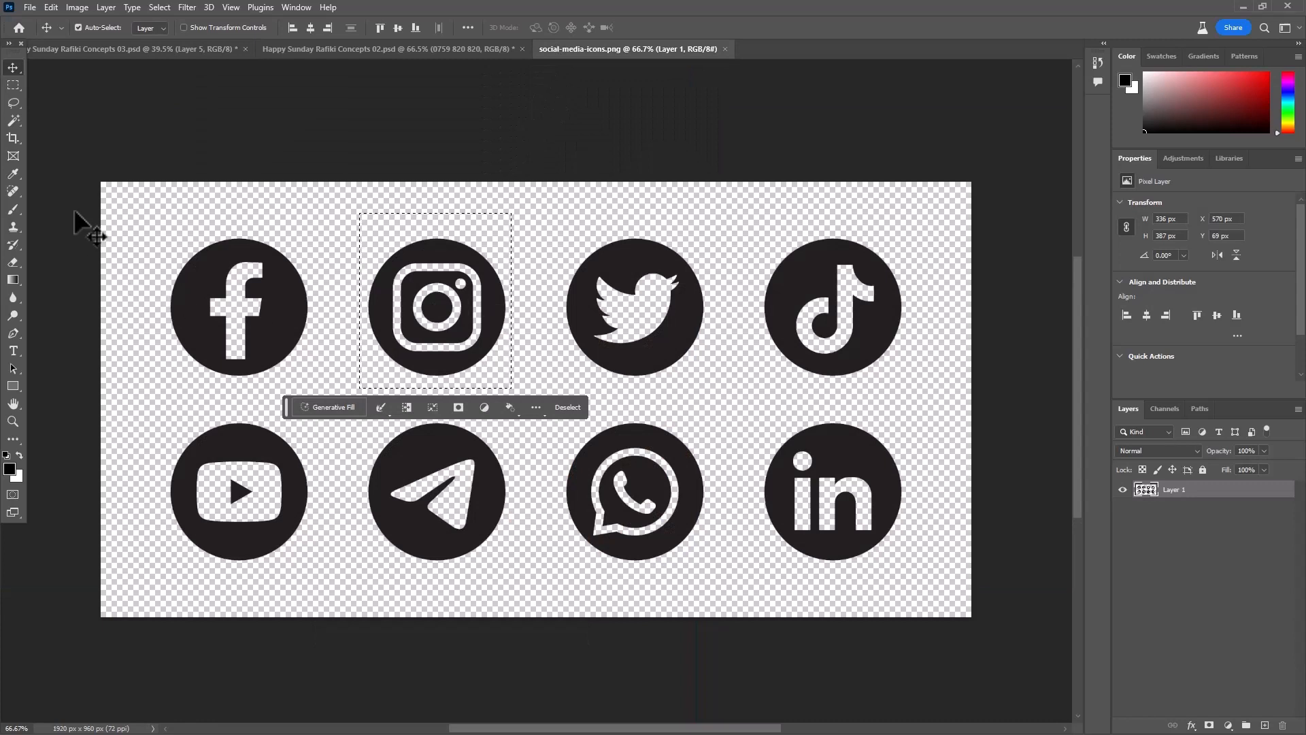
- Marquee-select the Twitter icon and copy it into the Happy Sunday Rafiki Concepts 03 poster below the Instagram icon
{"action": "left_click", "coordinate": [13, 85]}
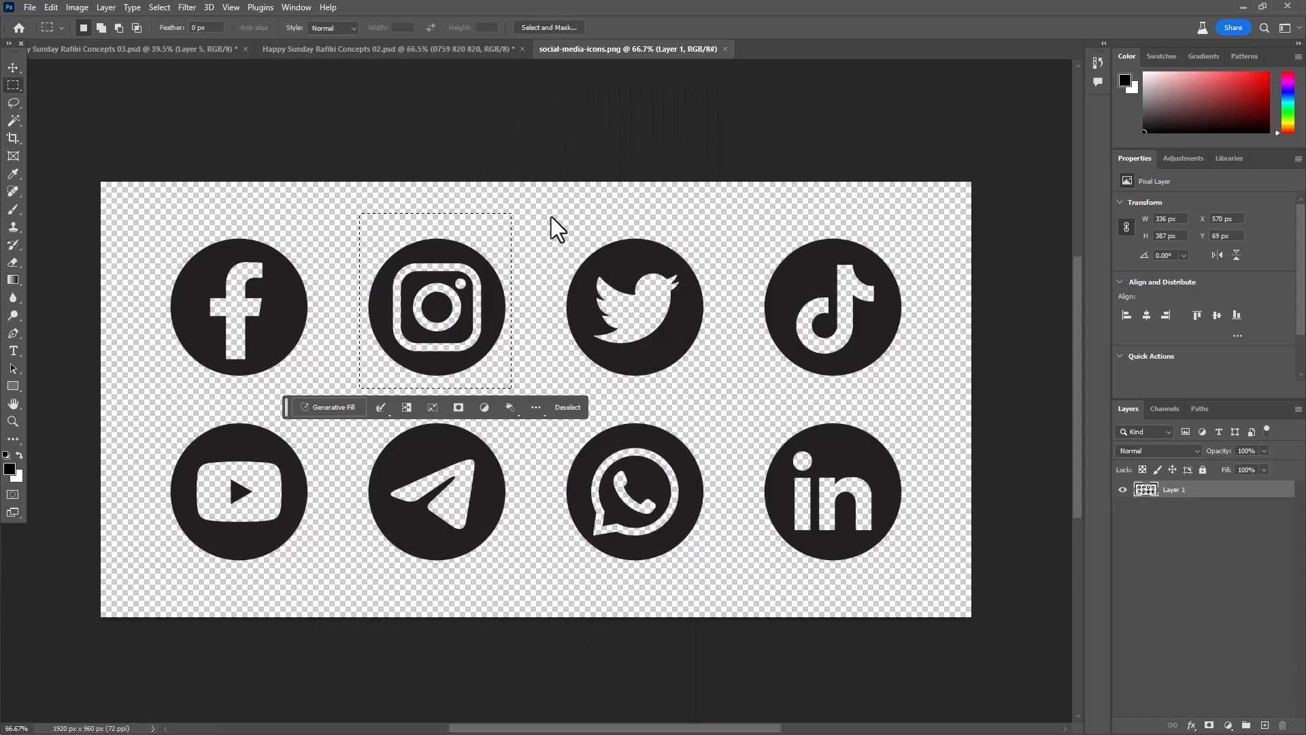
{"action": "left_click_drag", "start_coordinate": [551, 217], "coordinate": [716, 394]}
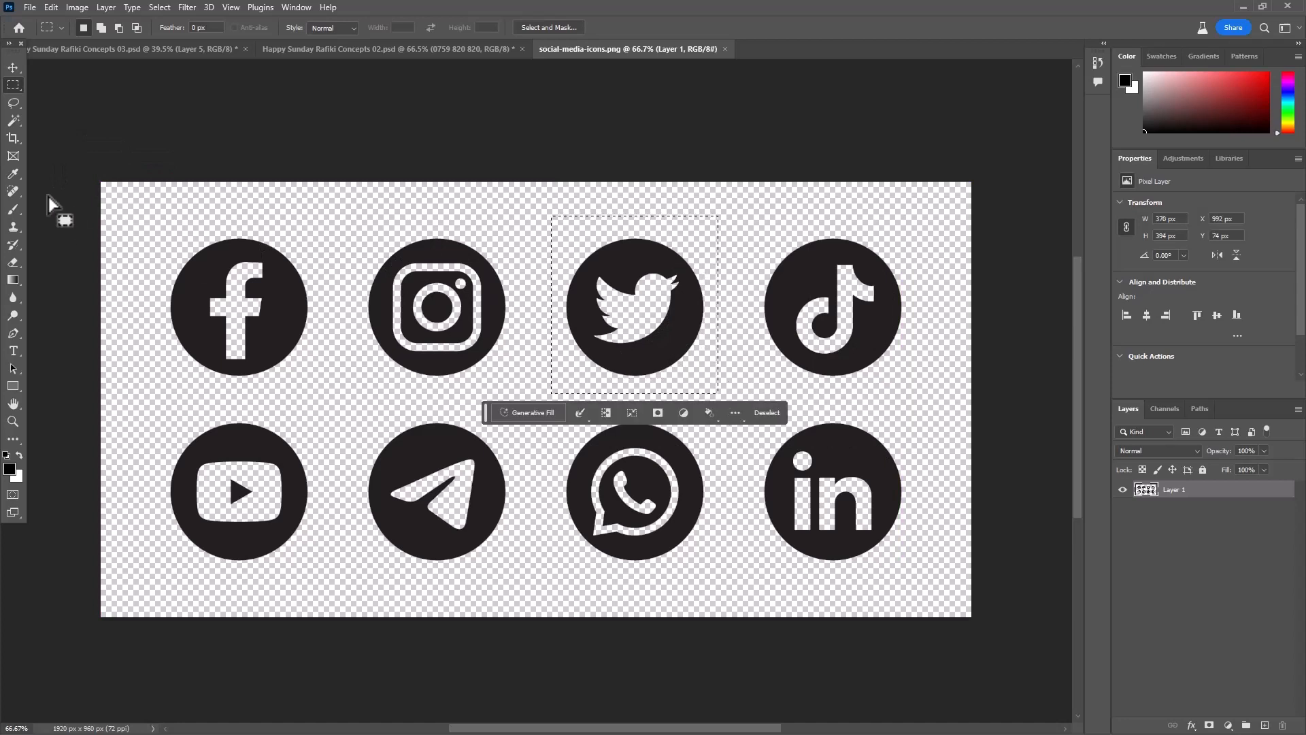
{"action": "left_click", "coordinate": [15, 67]}
{"action": "left_click_drag", "start_coordinate": [629, 279], "coordinate": [612, 249]}
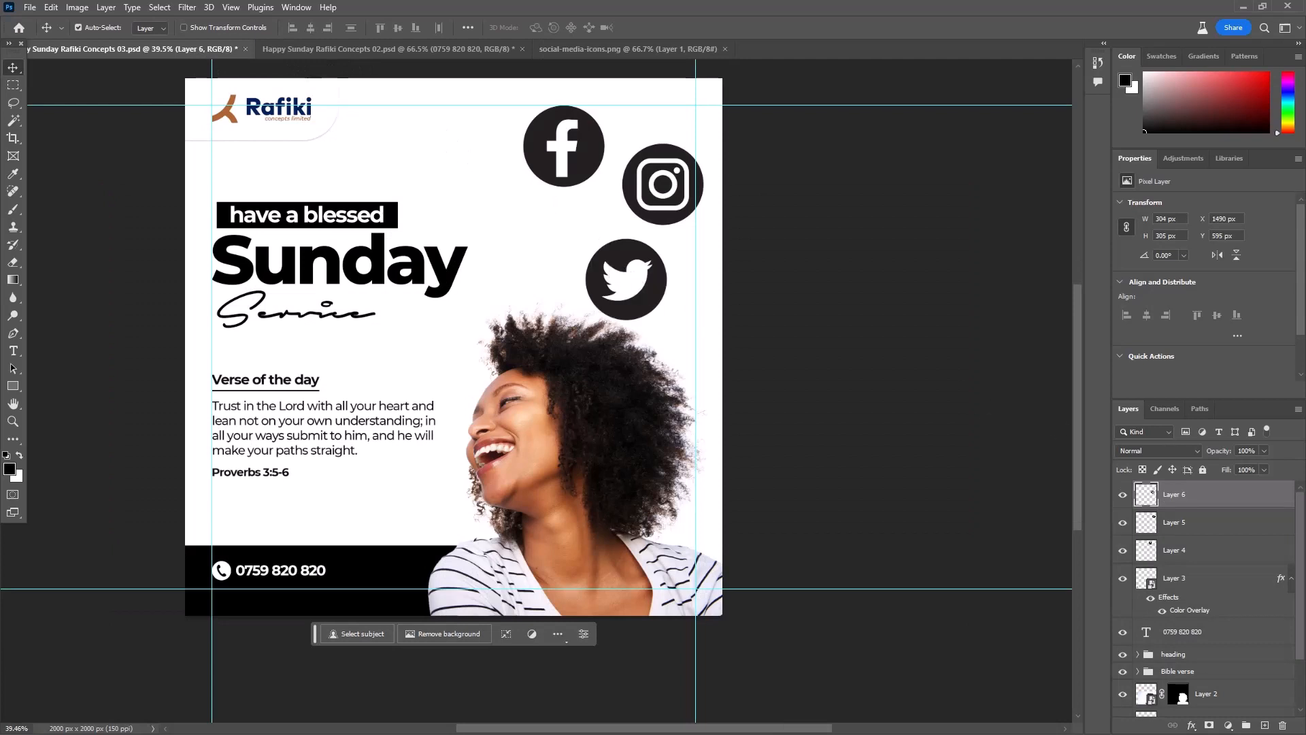
- Convert the Twitter, Instagram and Facebook icon layers into separate smart objects
{"action": "right_click", "coordinate": [1211, 491]}
{"action": "left_click", "coordinate": [1175, 379]}
{"action": "left_click", "coordinate": [1205, 525]}
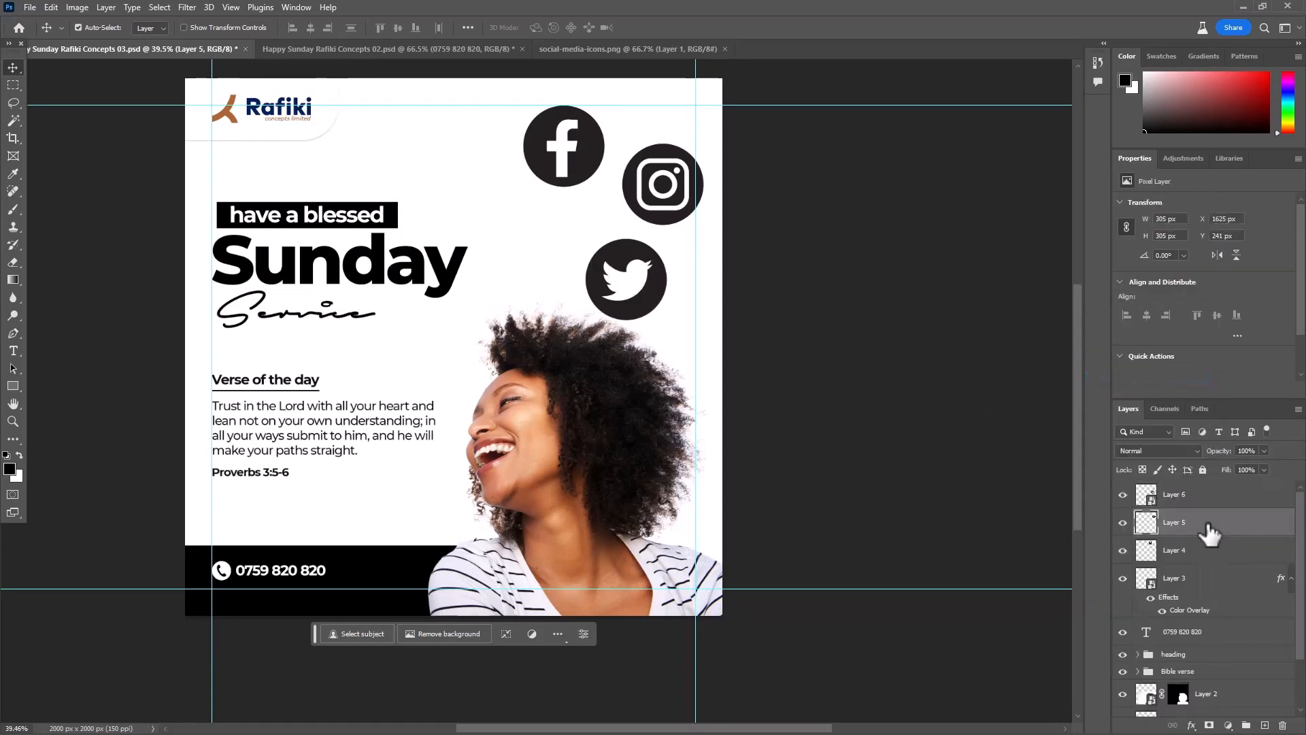
{"action": "right_click", "coordinate": [1203, 525]}
{"action": "left_click", "coordinate": [1175, 379]}
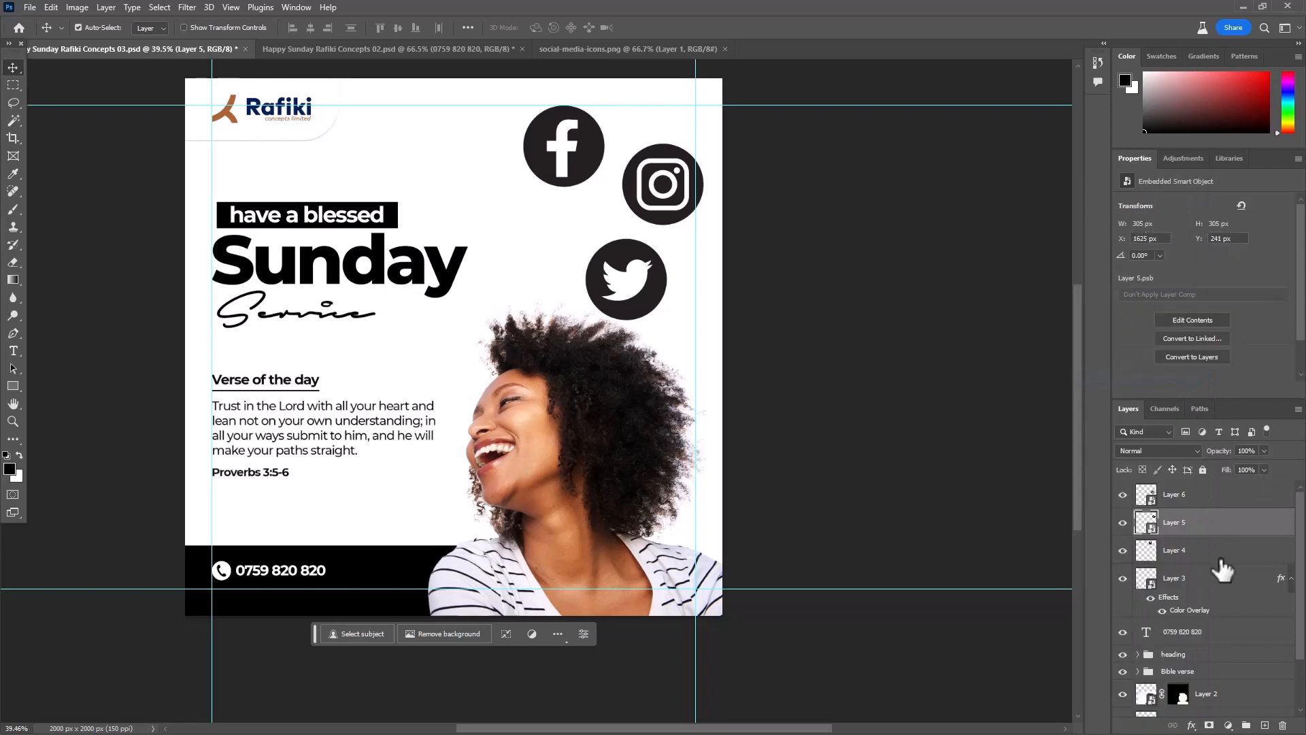
{"action": "left_click", "coordinate": [1216, 549]}
{"action": "right_click", "coordinate": [1214, 545]}
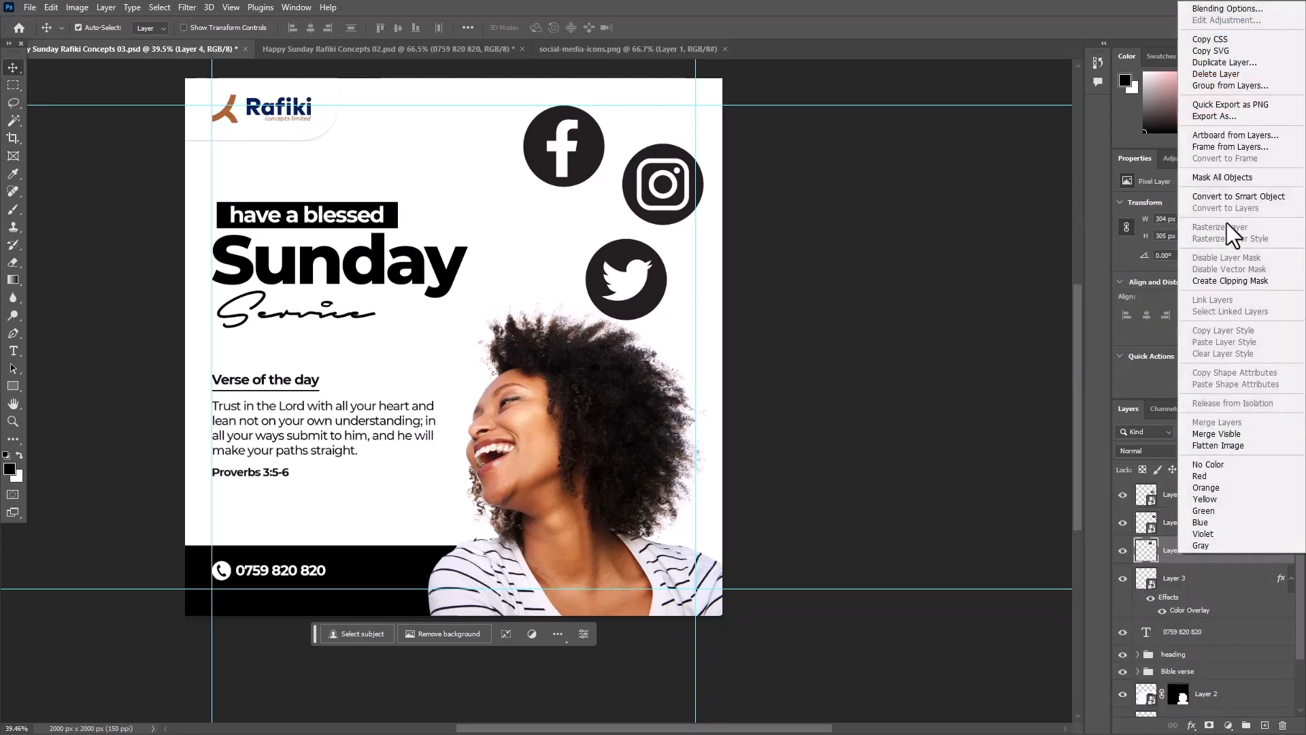
{"action": "left_click", "coordinate": [1233, 198]}
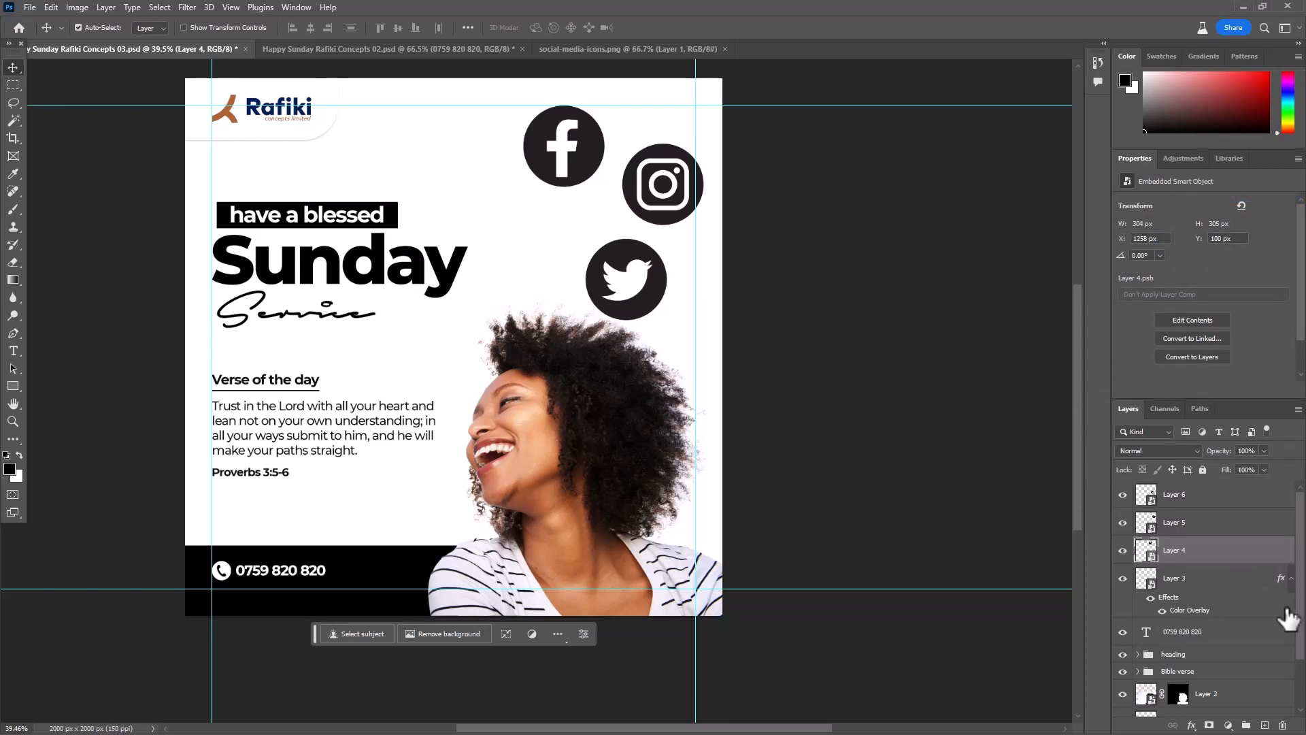
- Group the three social icon layers and scale the group down to about 25%
{"action": "left_click", "coordinate": [1217, 507], "text": "ctrl"}
{"action": "left_click", "coordinate": [1231, 529], "text": "ctrl"}
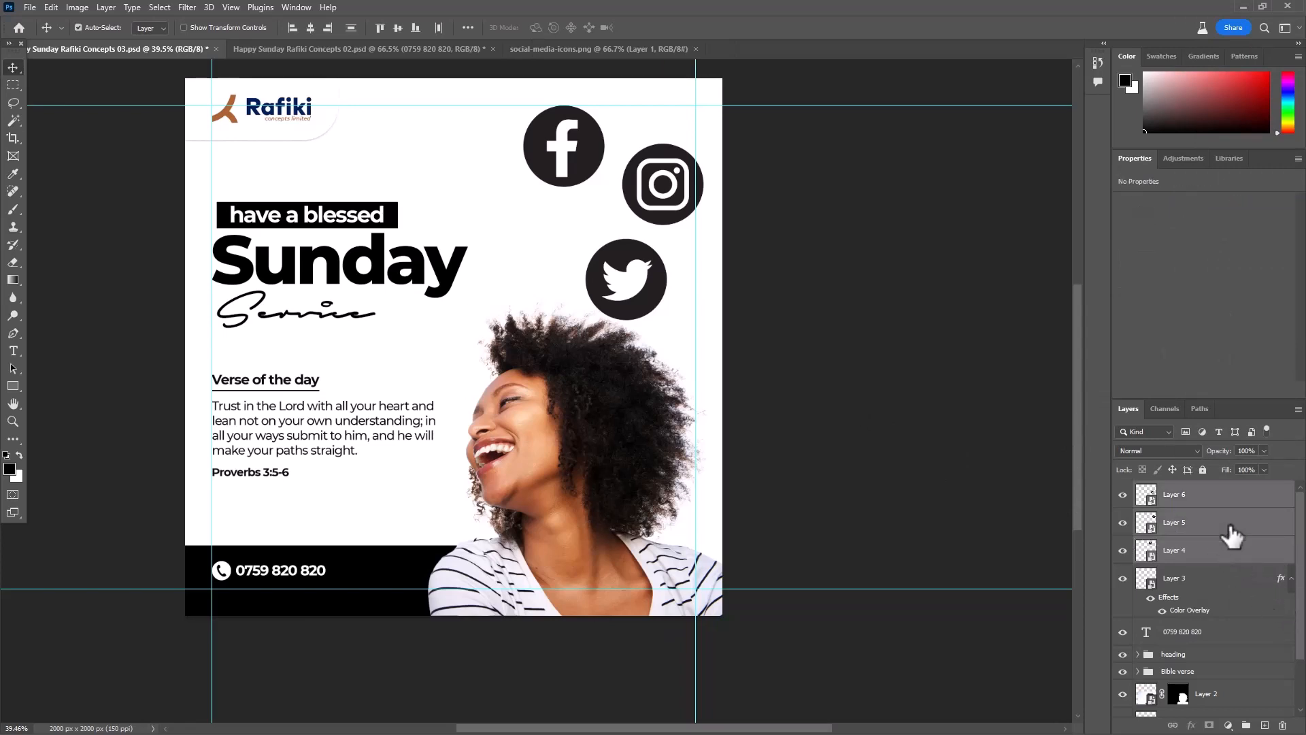
{"action": "key", "text": "ctrl+g"}
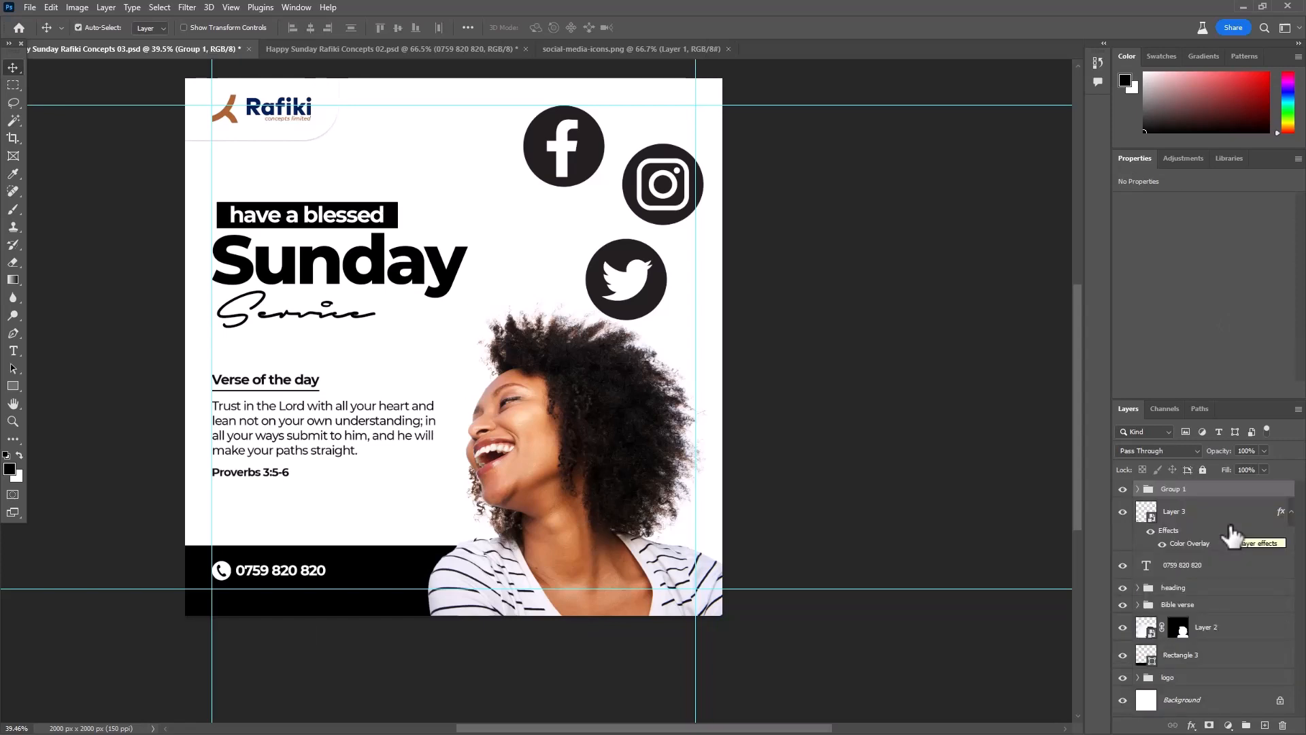
{"action": "key", "text": "ctrl+t"}
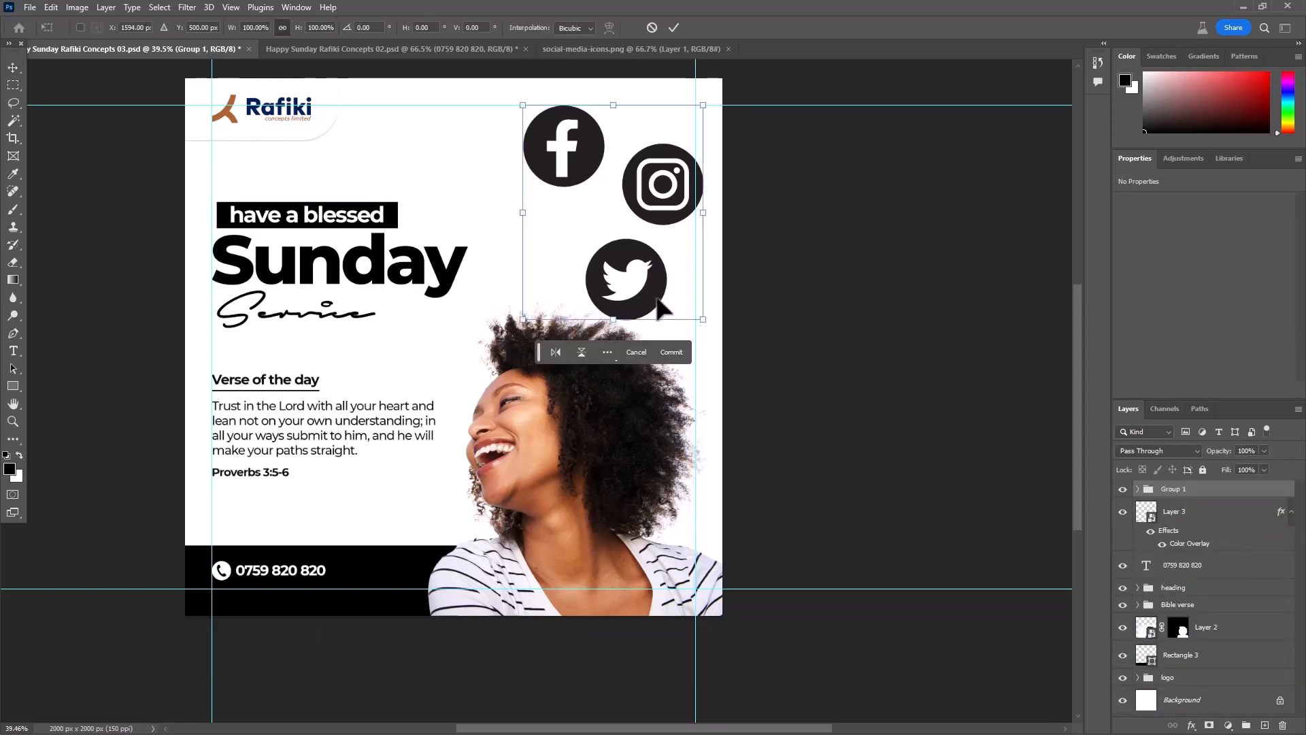
{"action": "left_click_drag", "start_coordinate": [700, 317], "coordinate": [569, 160]}
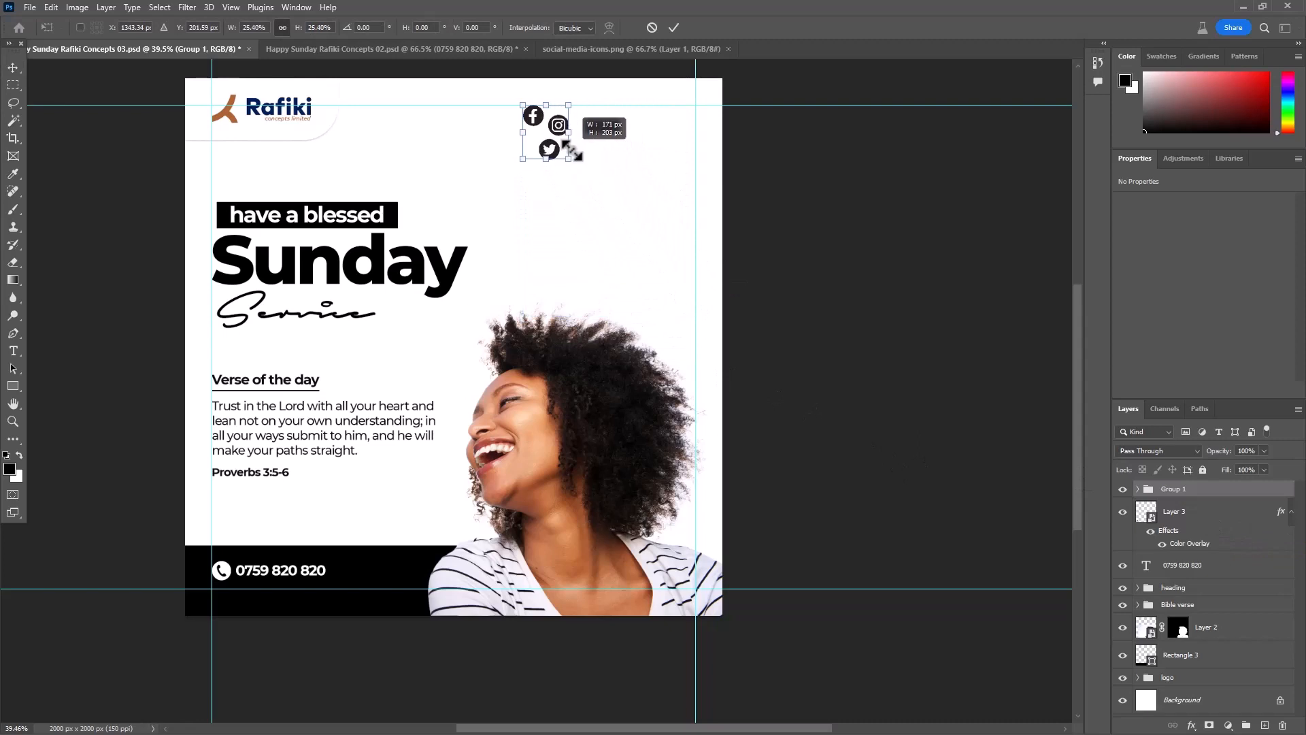
{"action": "left_click", "coordinate": [673, 28]}
- Arrange the Facebook, Instagram and Twitter icons in one horizontal row just below the poster's upper margin guide
{"action": "scroll", "coordinate": [708, 163], "scroll_direction": "up", "scroll_amount": 2, "text": "alt"}
{"action": "scroll", "coordinate": [545, 405], "scroll_direction": "up", "scroll_amount": 5}
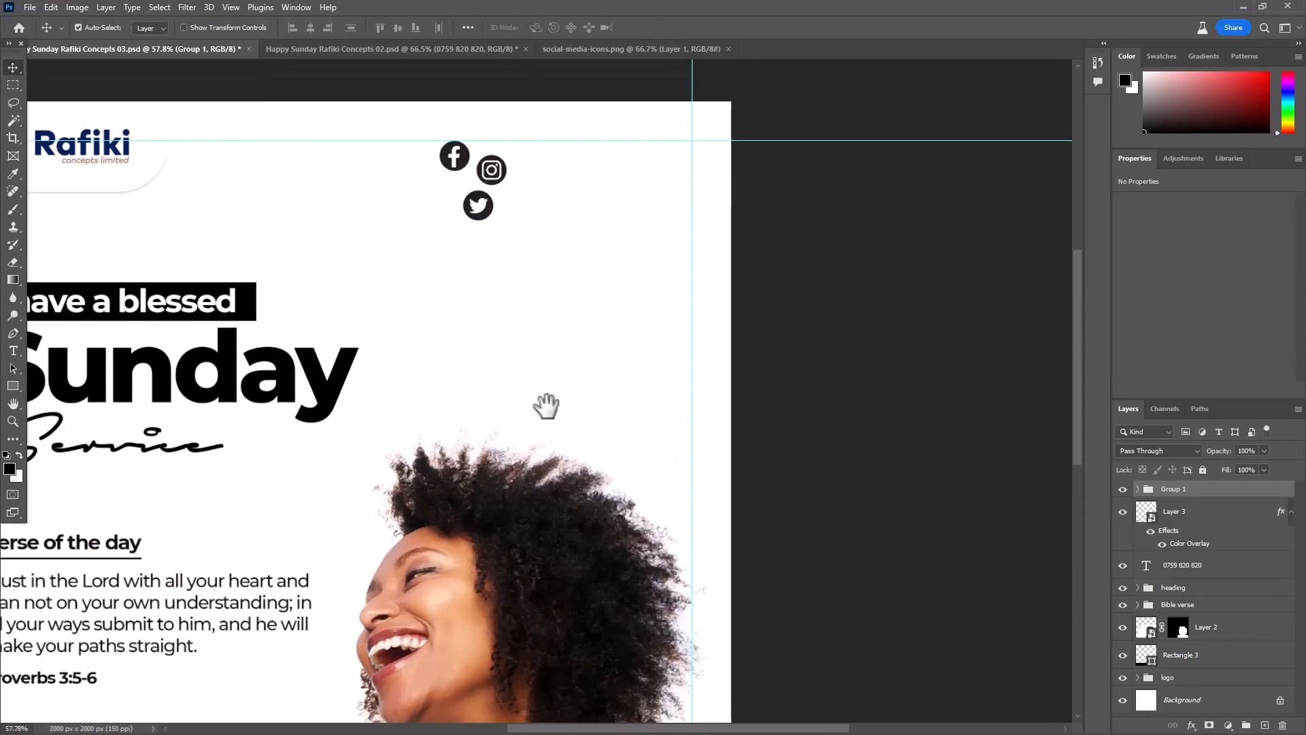
{"action": "left_click", "coordinate": [938, 352]}
{"action": "scroll", "coordinate": [476, 340], "scroll_direction": "up", "scroll_amount": 3, "text": "alt"}
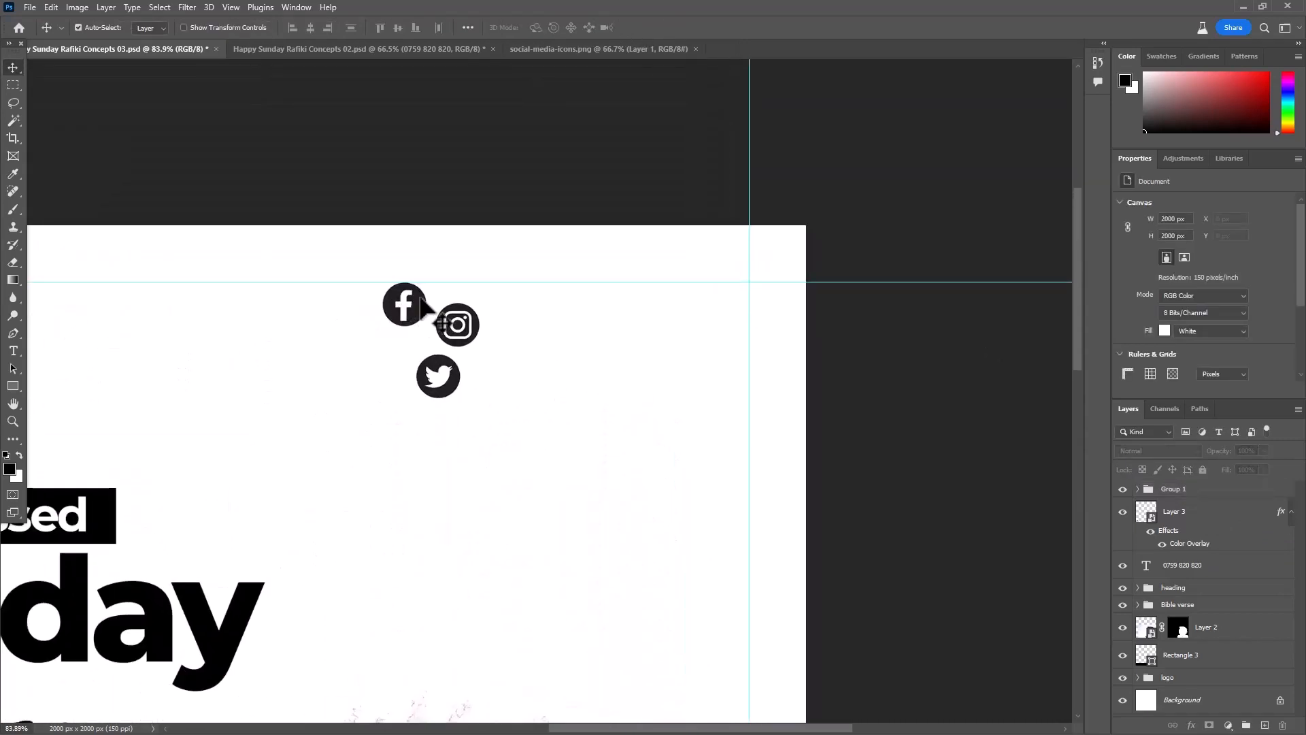
{"action": "left_click_drag", "start_coordinate": [419, 300], "coordinate": [603, 299]}
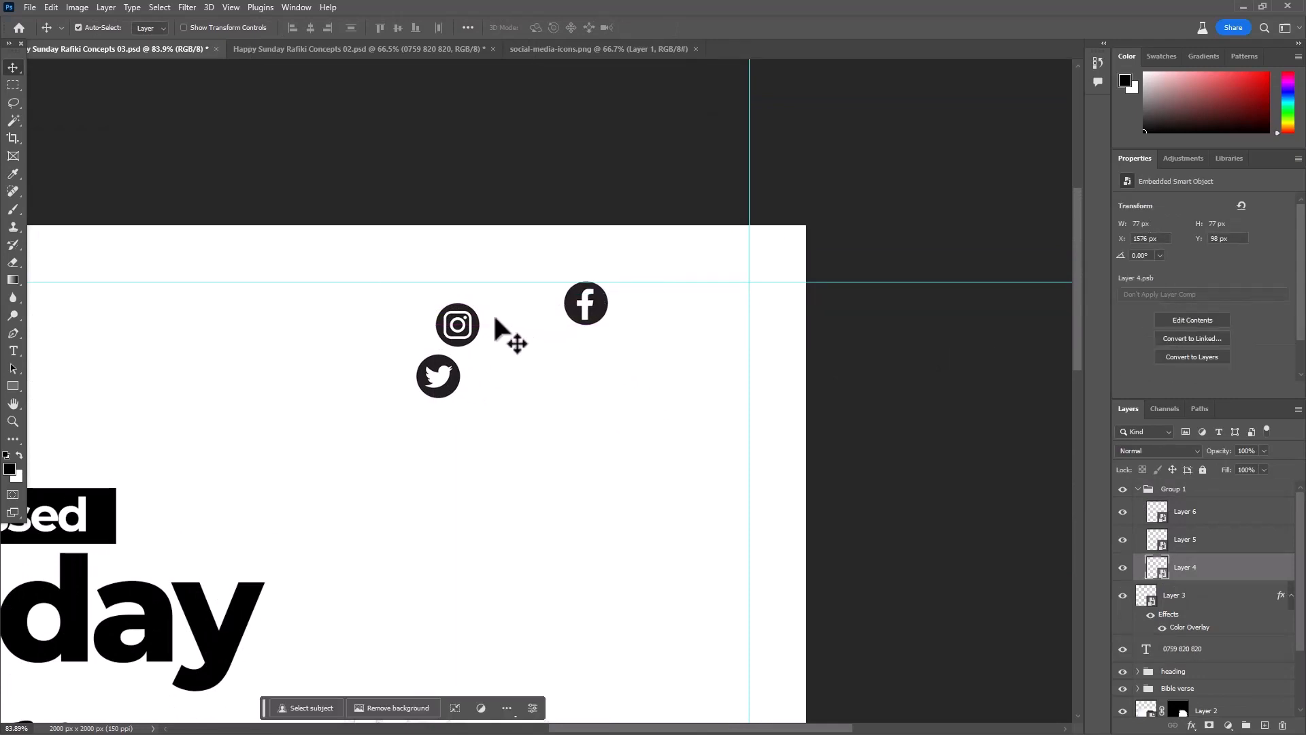
{"action": "left_click_drag", "start_coordinate": [477, 331], "coordinate": [662, 306]}
{"action": "scroll", "coordinate": [578, 359], "scroll_direction": "up", "scroll_amount": 2, "text": "alt"}
{"action": "left_click_drag", "start_coordinate": [431, 401], "coordinate": [755, 301]}
{"action": "scroll", "coordinate": [755, 302], "scroll_direction": "up", "scroll_amount": 4, "text": "alt"}
{"action": "left_click_drag", "start_coordinate": [717, 387], "coordinate": [666, 421]}
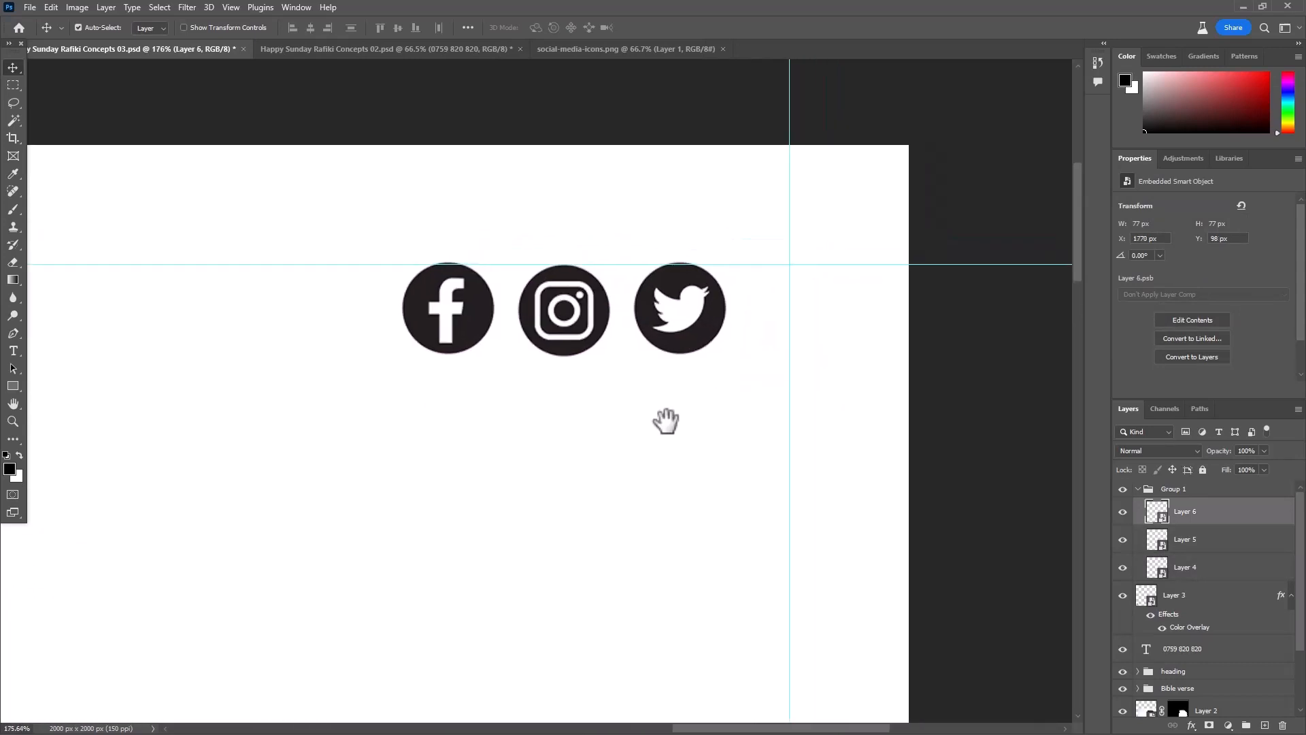
{"action": "scroll", "coordinate": [663, 395], "scroll_direction": "up", "scroll_amount": 2, "text": "alt"}
{"action": "left_click_drag", "start_coordinate": [703, 344], "coordinate": [689, 334]}
- Scale the icon group to about 66% and align it to the poster's upper and right margin guides
{"action": "left_click", "coordinate": [1138, 489]}
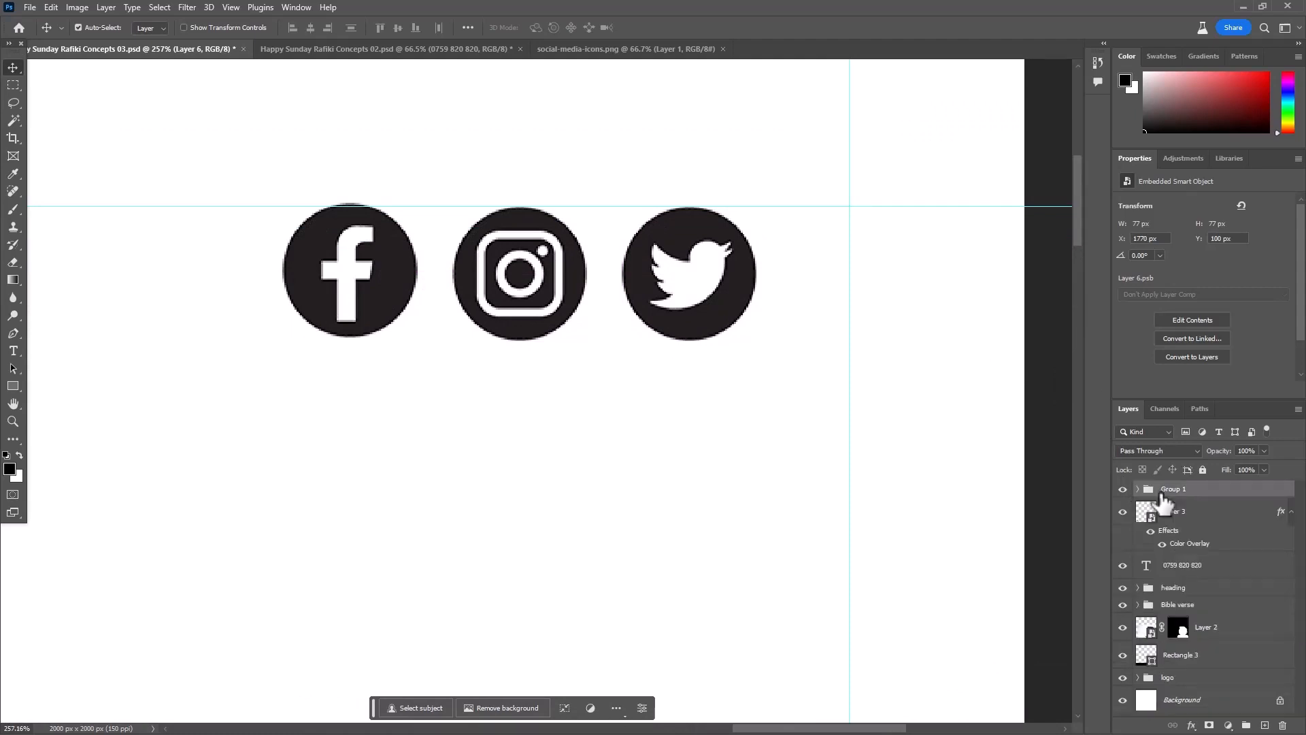
{"action": "key", "text": "ctrl+t"}
{"action": "scroll", "coordinate": [484, 289], "scroll_direction": "down", "scroll_amount": 3, "text": "alt"}
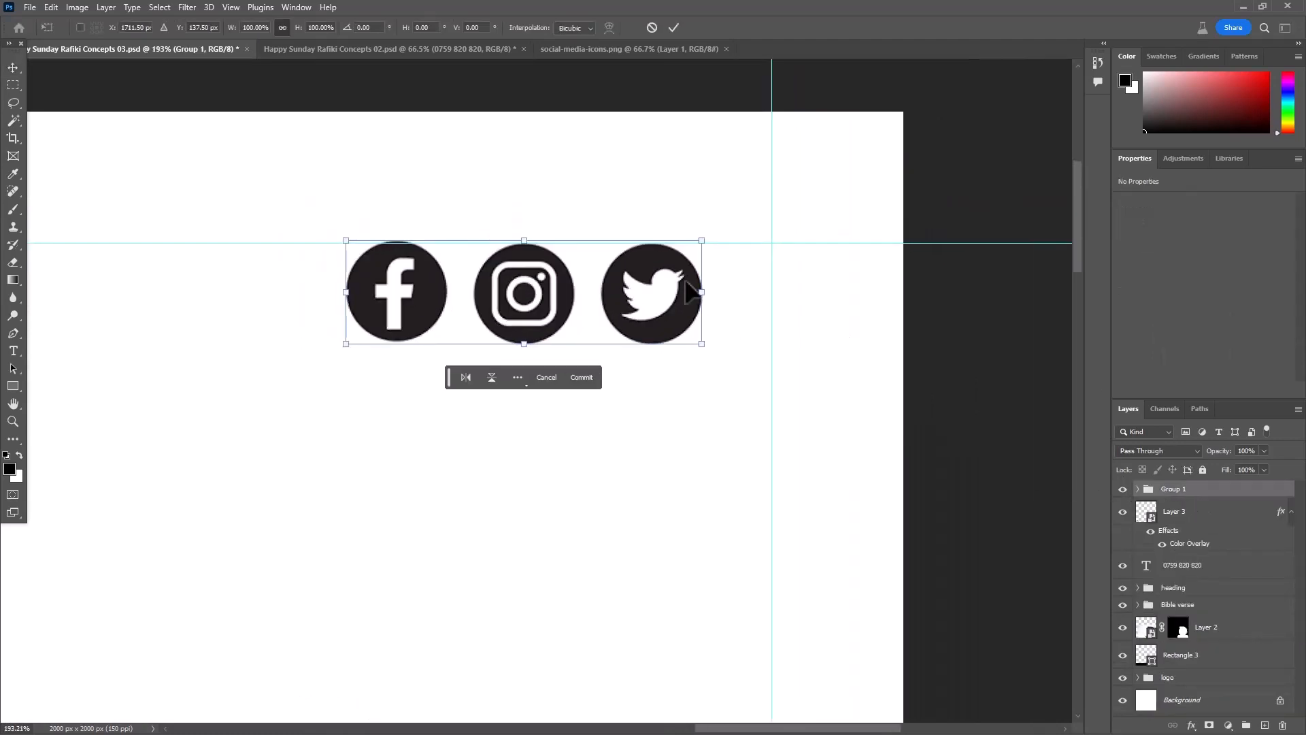
{"action": "left_click_drag", "start_coordinate": [415, 308], "coordinate": [480, 305]}
{"action": "scroll", "coordinate": [605, 278], "scroll_direction": "down", "scroll_amount": 2, "text": "alt"}
{"action": "scroll", "coordinate": [625, 286], "scroll_direction": "down", "scroll_amount": 4, "text": "alt"}
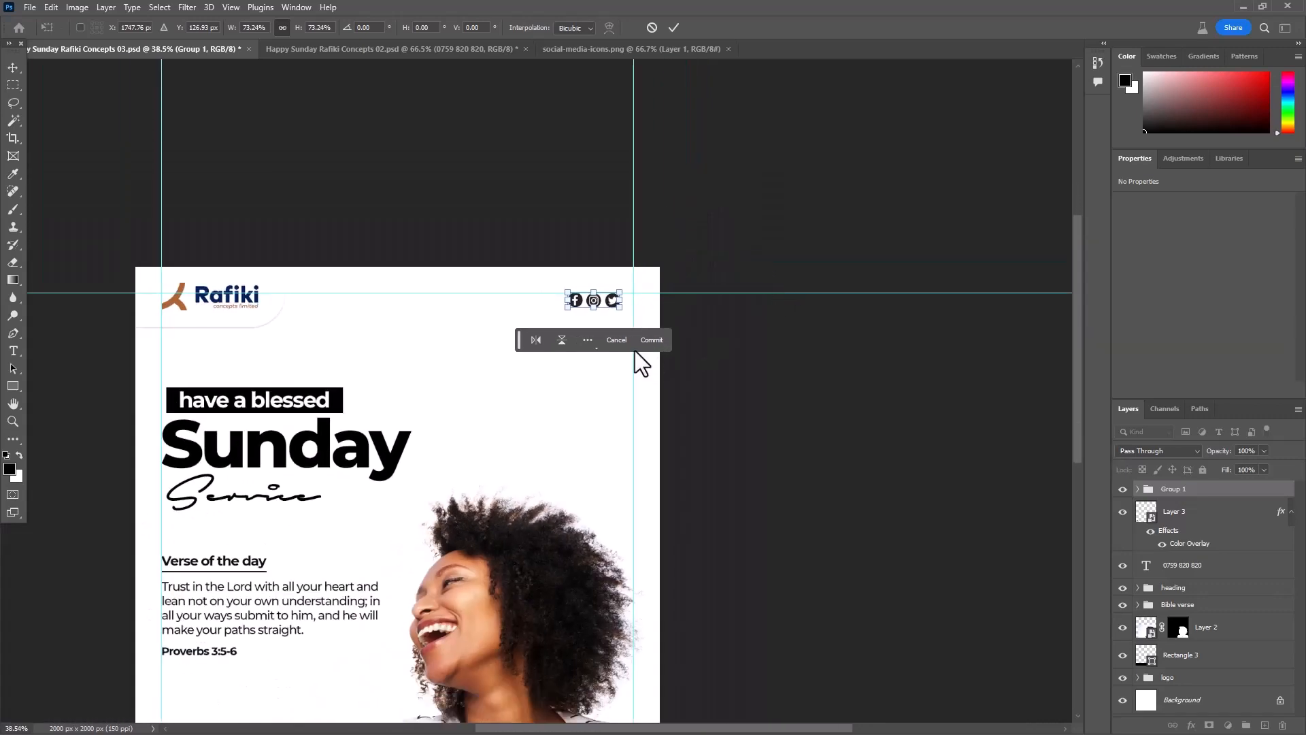
{"action": "scroll", "coordinate": [572, 280], "scroll_direction": "up", "scroll_amount": 4, "text": "alt"}
{"action": "left_click_drag", "start_coordinate": [563, 270], "coordinate": [674, 261]}
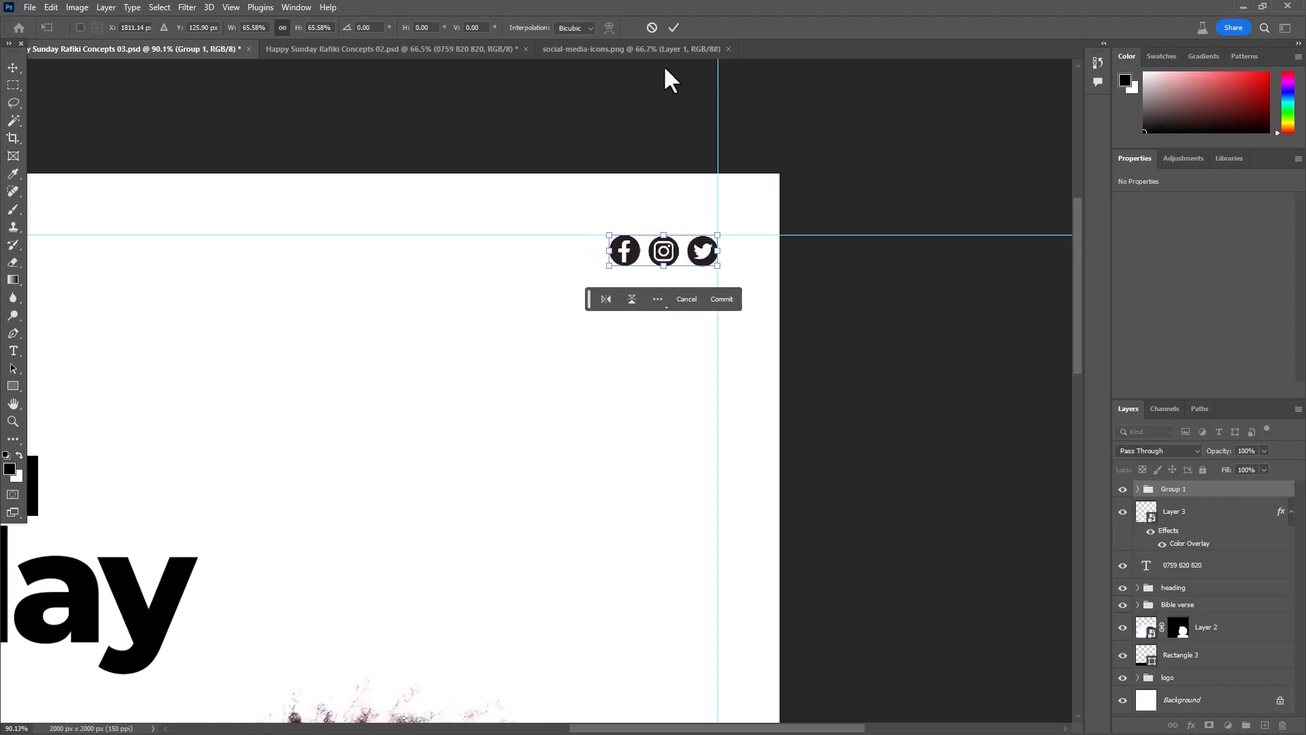
{"action": "left_click", "coordinate": [672, 28]}
- Move the Instagram and Facebook icons closer to the Twitter icon with equal gaps between all three
{"action": "scroll", "coordinate": [622, 401], "scroll_direction": "down", "scroll_amount": 2}
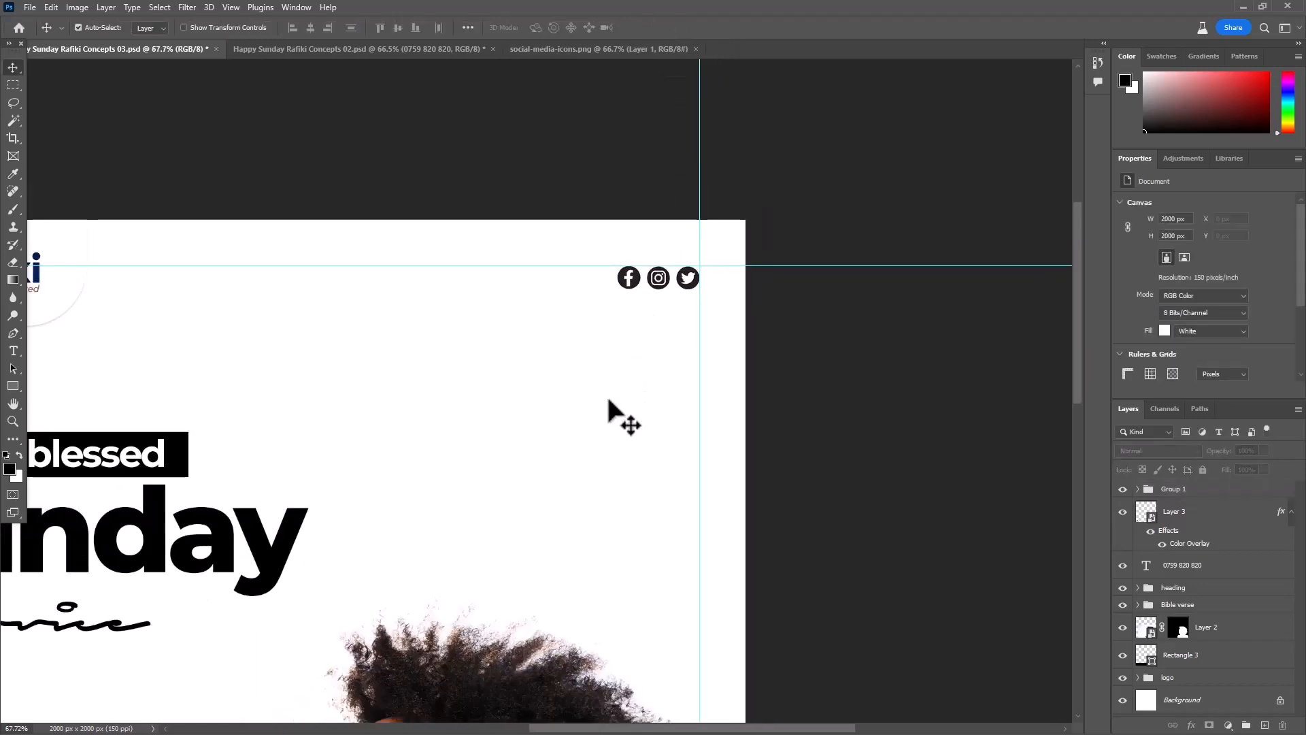
{"action": "scroll", "coordinate": [653, 391], "scroll_direction": "down", "scroll_amount": 1}
{"action": "scroll", "coordinate": [723, 294], "scroll_direction": "up", "scroll_amount": 8}
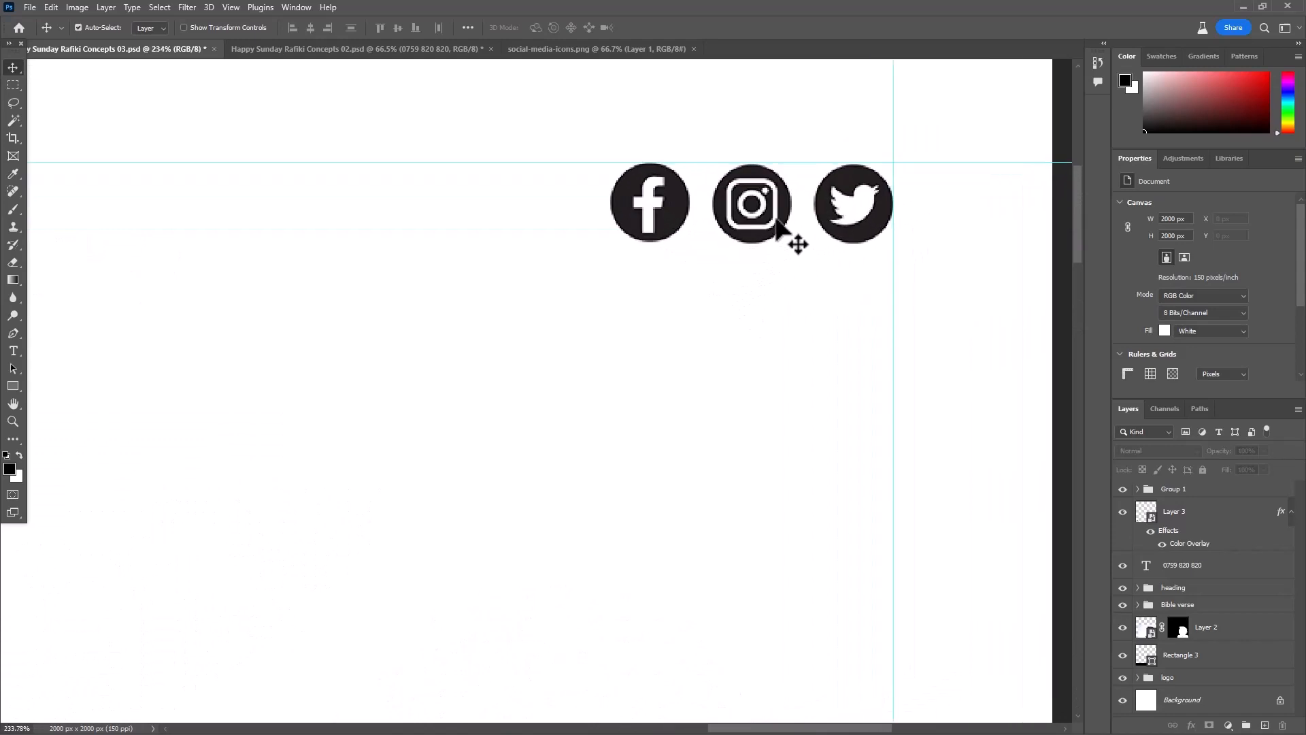
{"action": "left_click_drag", "start_coordinate": [776, 219], "coordinate": [786, 211]}
{"action": "left_click_drag", "start_coordinate": [679, 233], "coordinate": [698, 231]}
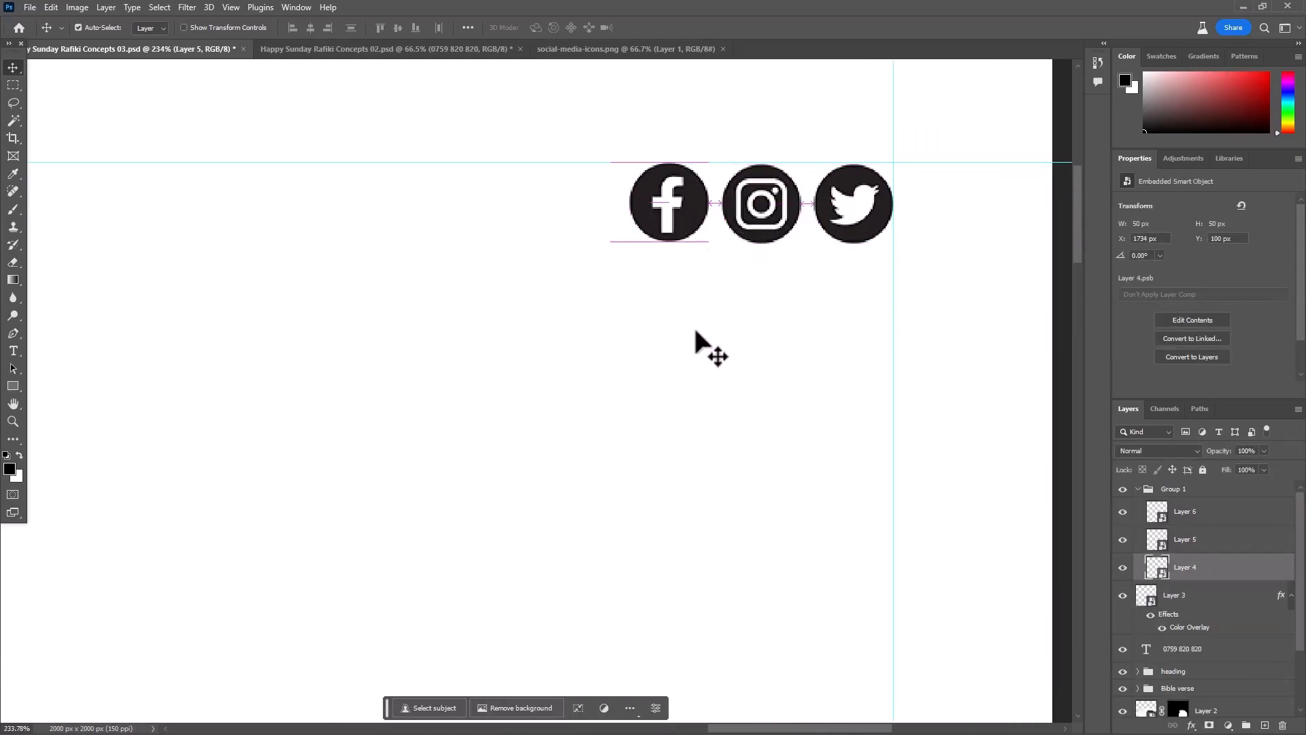
{"action": "left_click", "coordinate": [695, 331]}
{"action": "scroll", "coordinate": [697, 333], "scroll_direction": "down", "scroll_amount": 10}
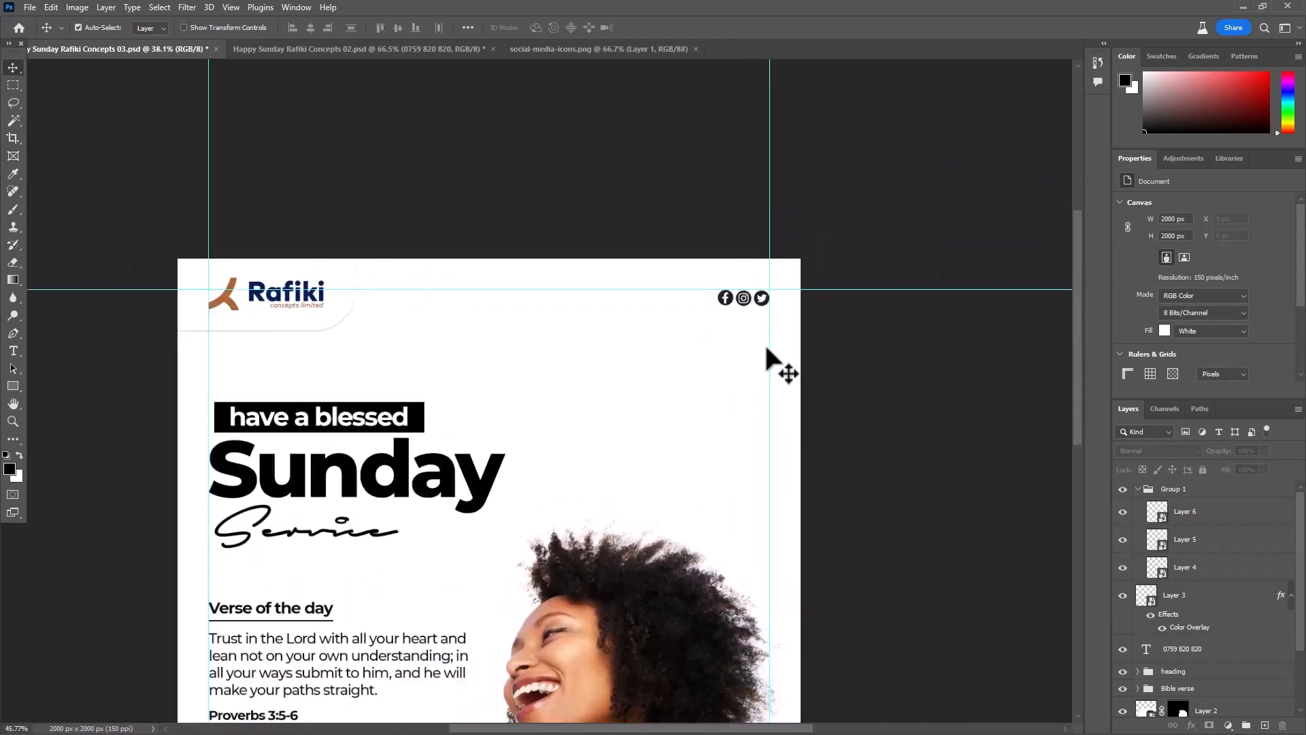
{"action": "scroll", "coordinate": [635, 279], "scroll_direction": "up", "scroll_amount": 5}
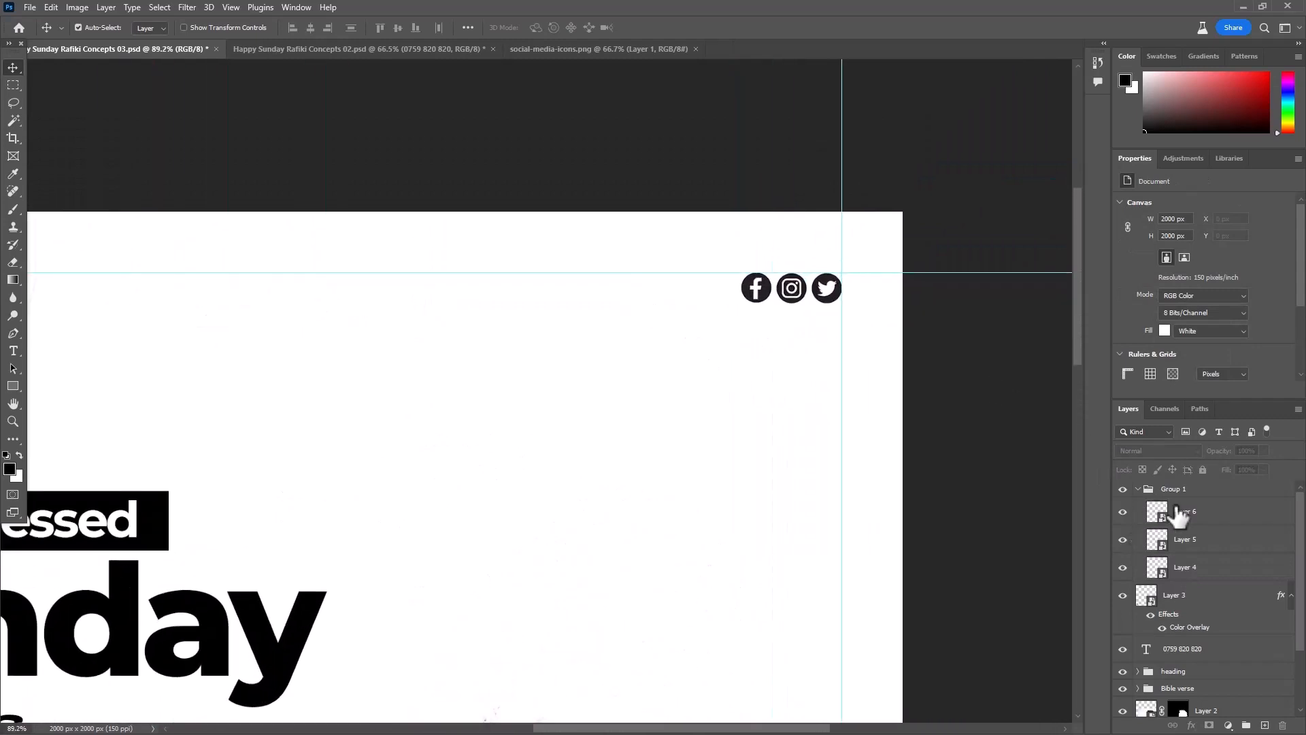
{"action": "left_click", "coordinate": [1176, 515]}
{"action": "key", "text": "t"}
{"action": "left_click", "coordinate": [529, 312]}
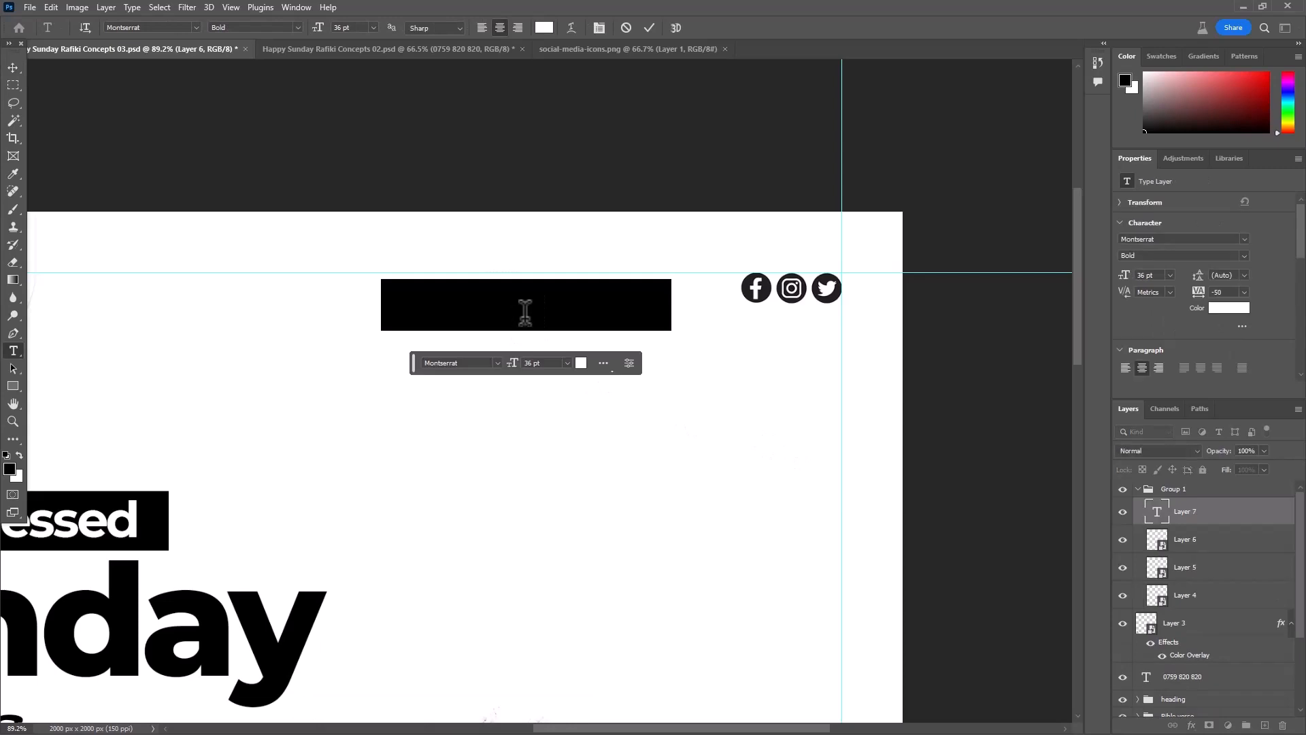
{"action": "key", "text": "BackSpace"}
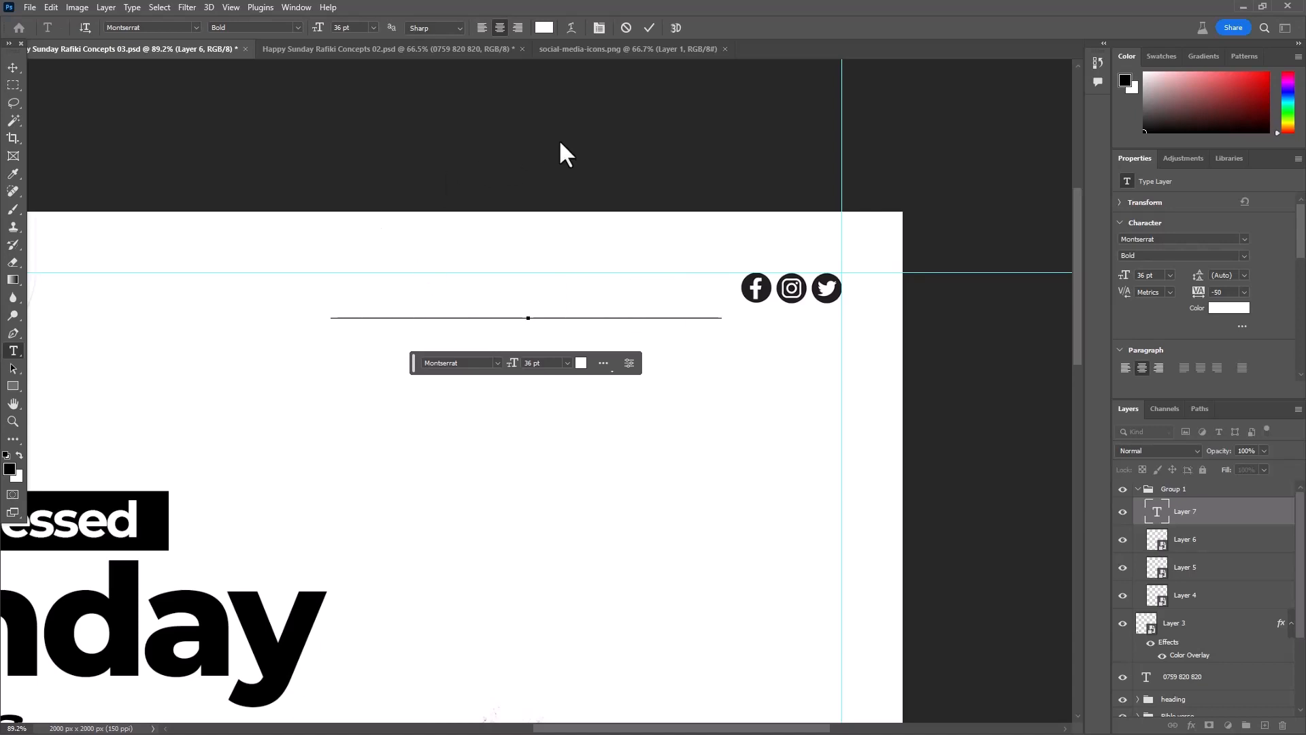
{"action": "left_click", "coordinate": [648, 28]}
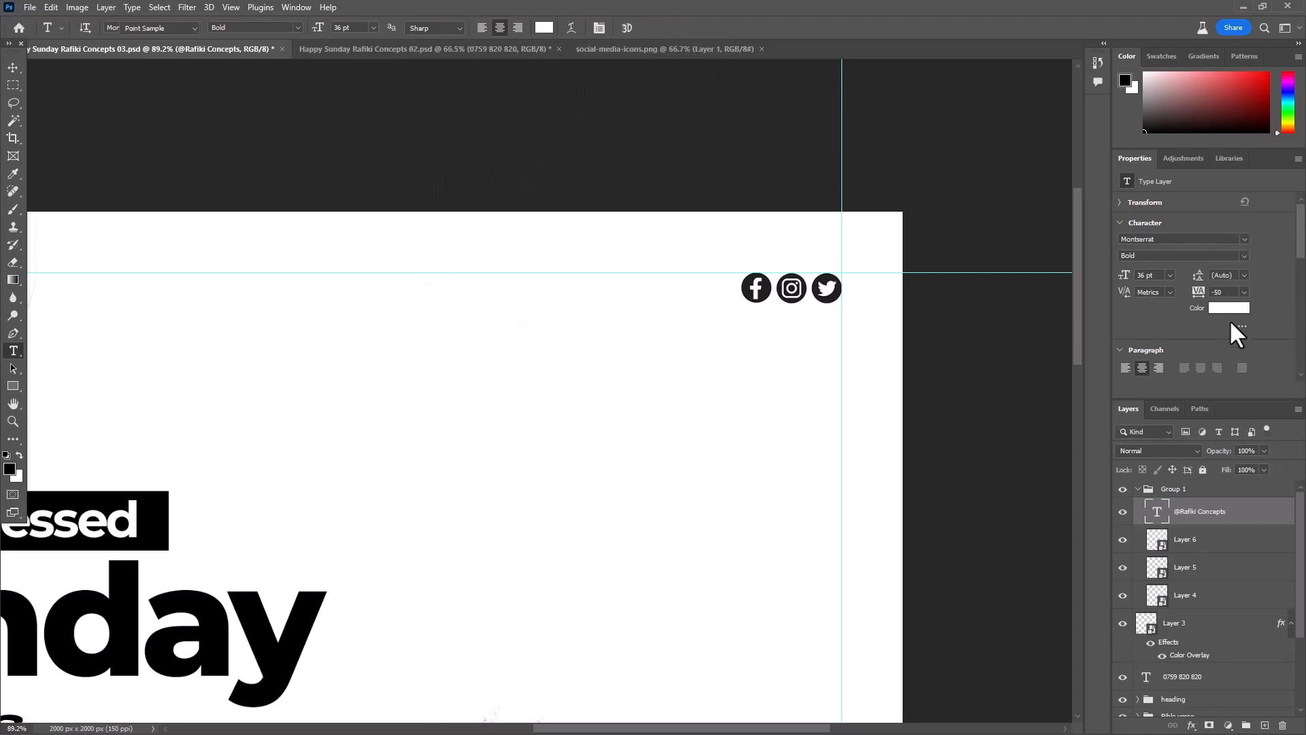
{"action": "left_click", "coordinate": [1228, 307]}
{"action": "left_click", "coordinate": [828, 288]}
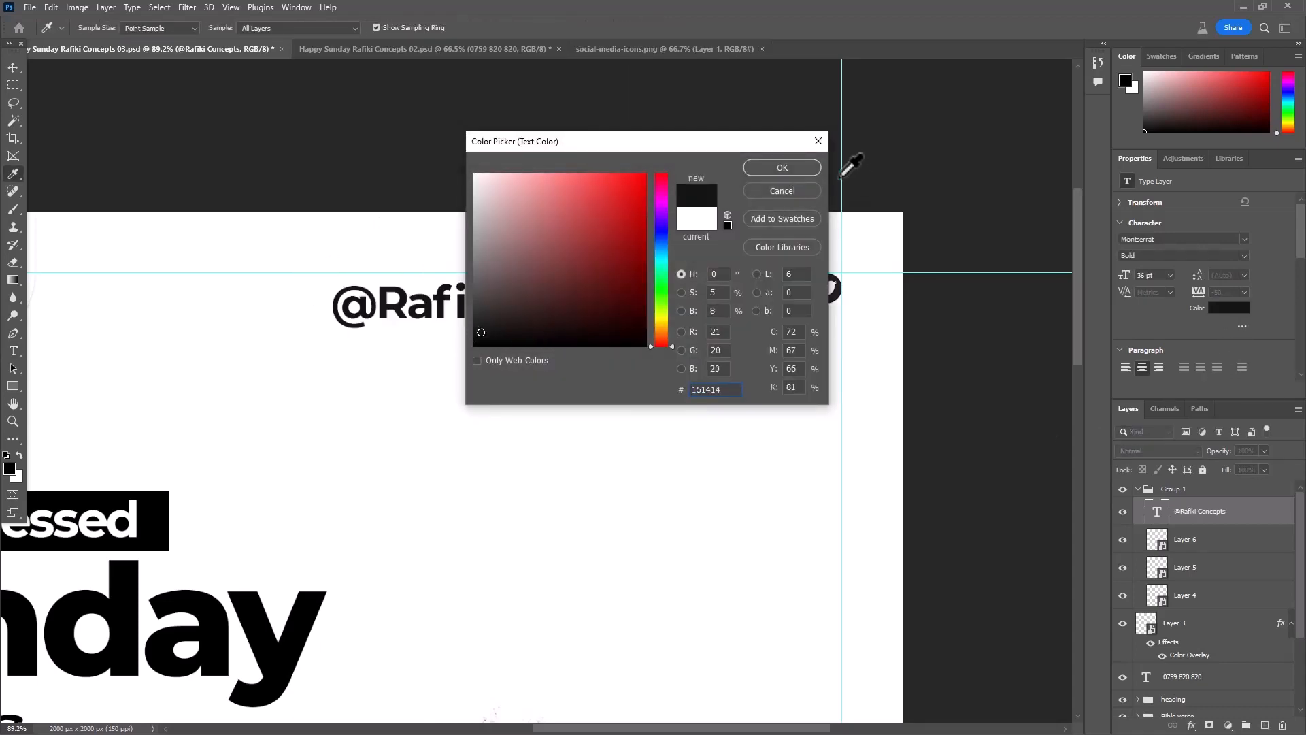
{"action": "left_click", "coordinate": [782, 167]}
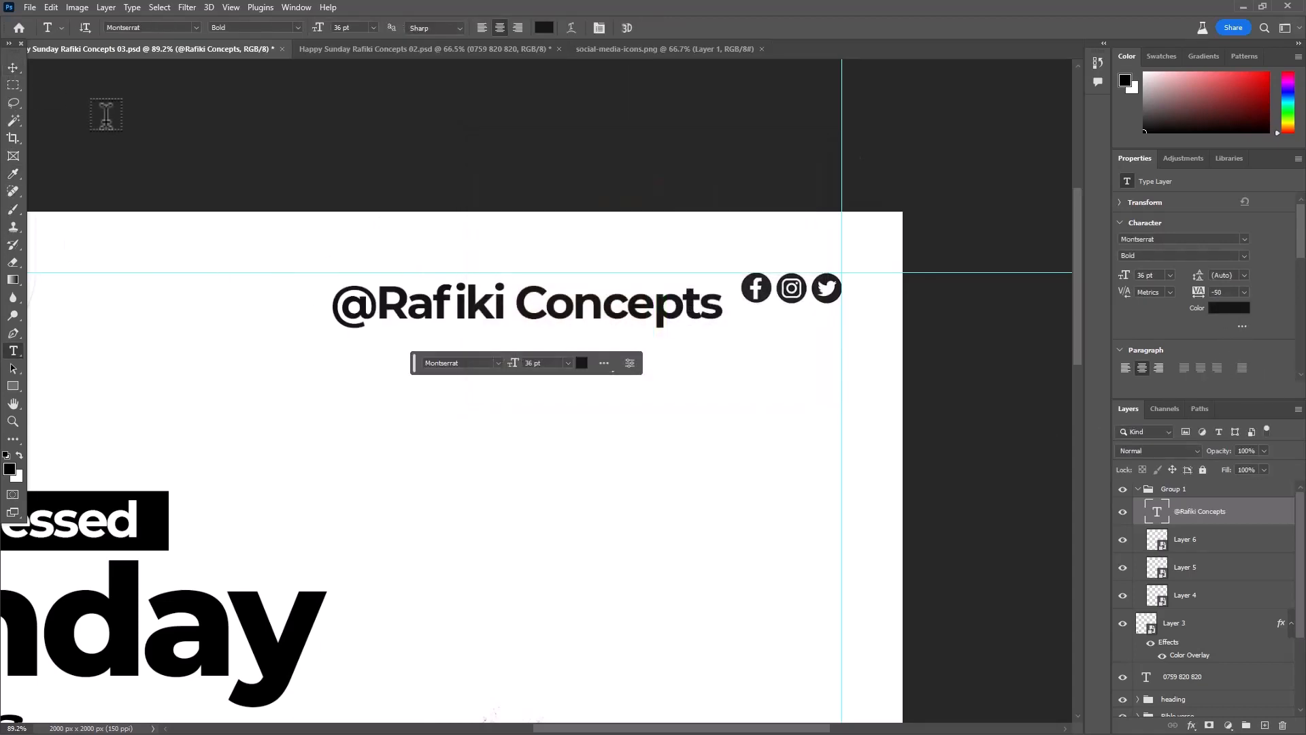
{"action": "key", "text": "ctrl+t"}
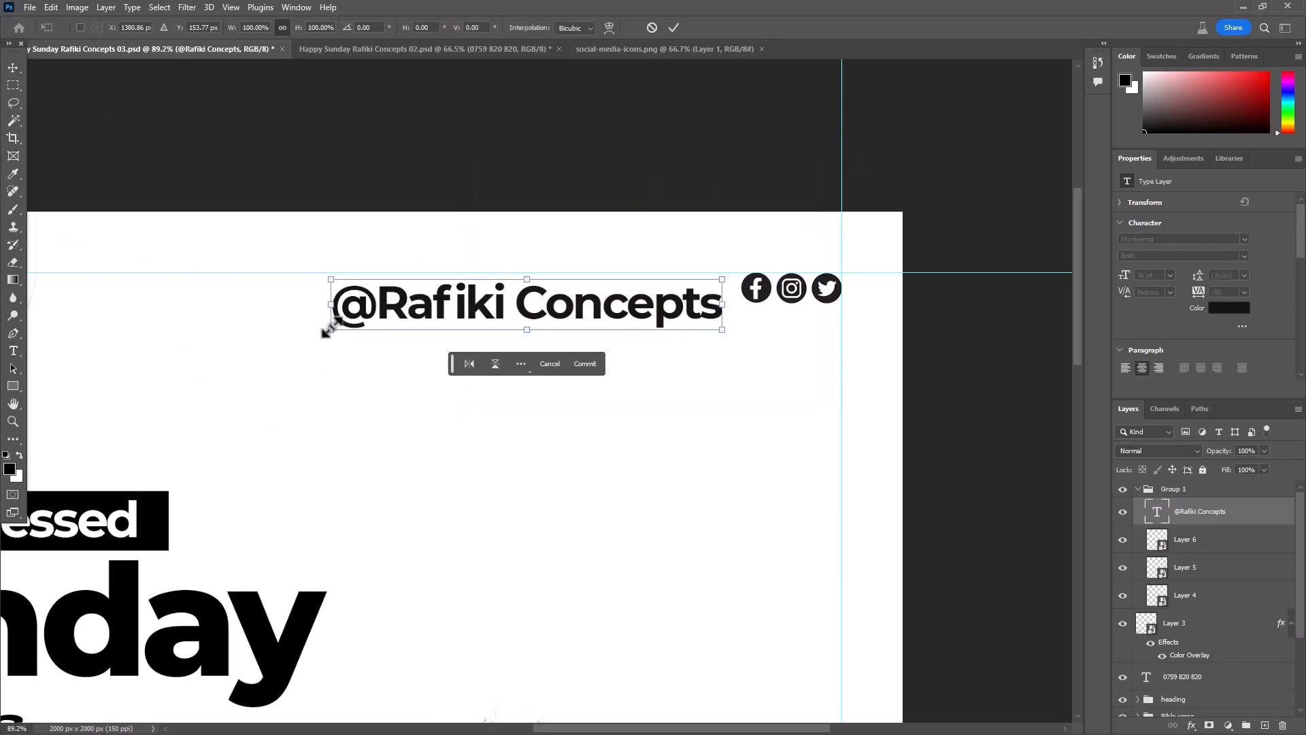
{"action": "left_click_drag", "start_coordinate": [326, 331], "coordinate": [548, 338]}
{"action": "scroll", "coordinate": [755, 299], "scroll_direction": "up", "scroll_amount": 2}
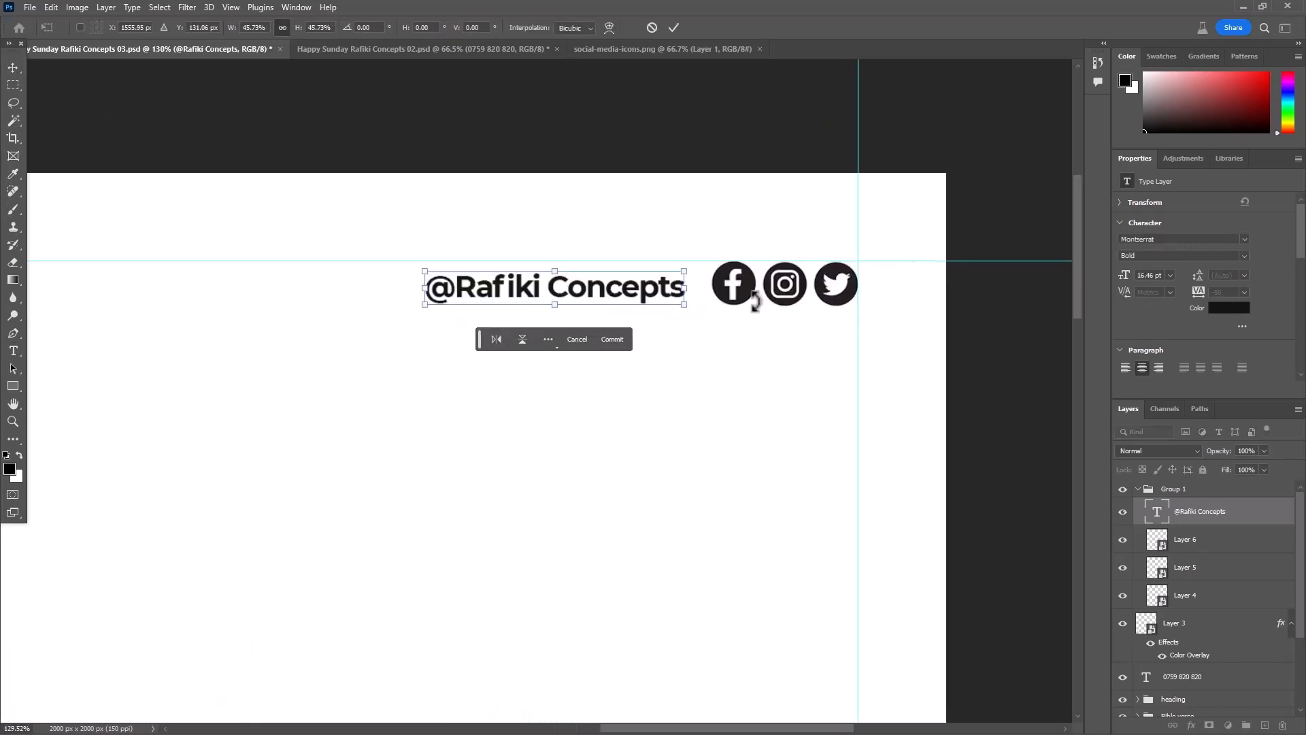
{"action": "left_click_drag", "start_coordinate": [639, 295], "coordinate": [650, 299]}
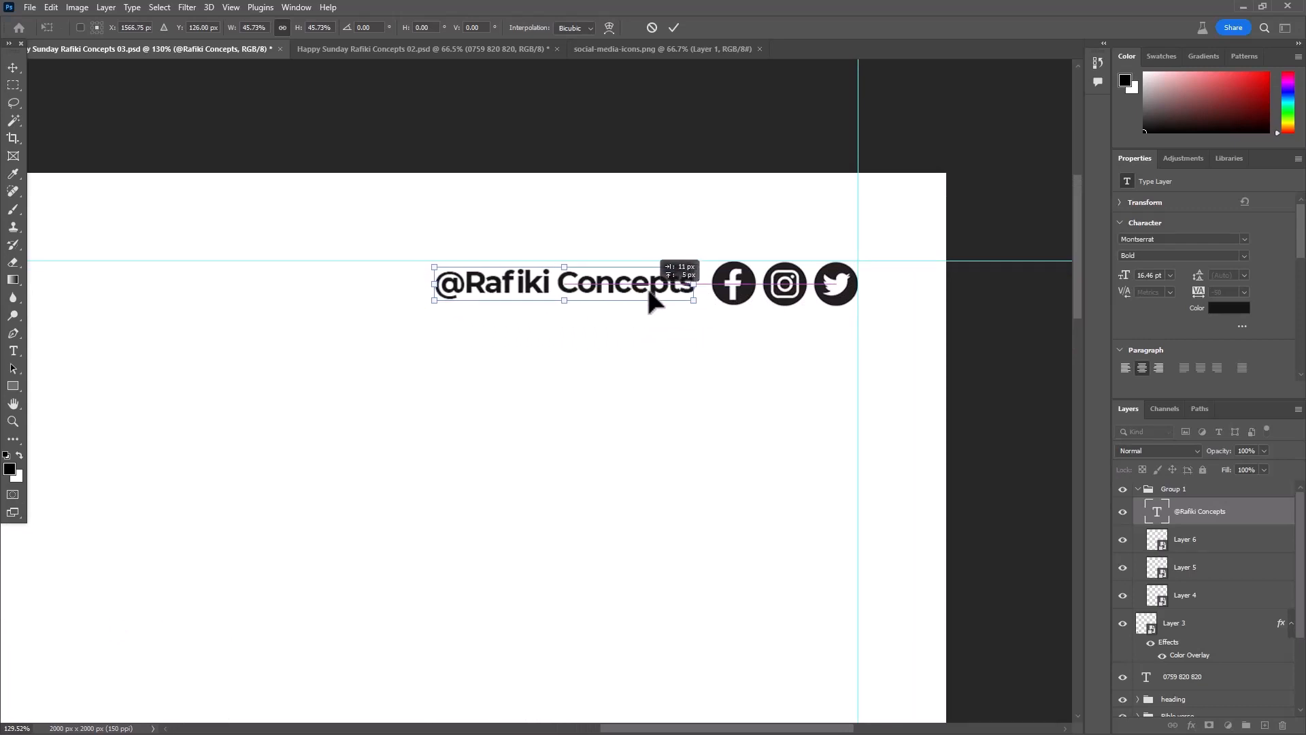
{"action": "left_click", "coordinate": [674, 28]}
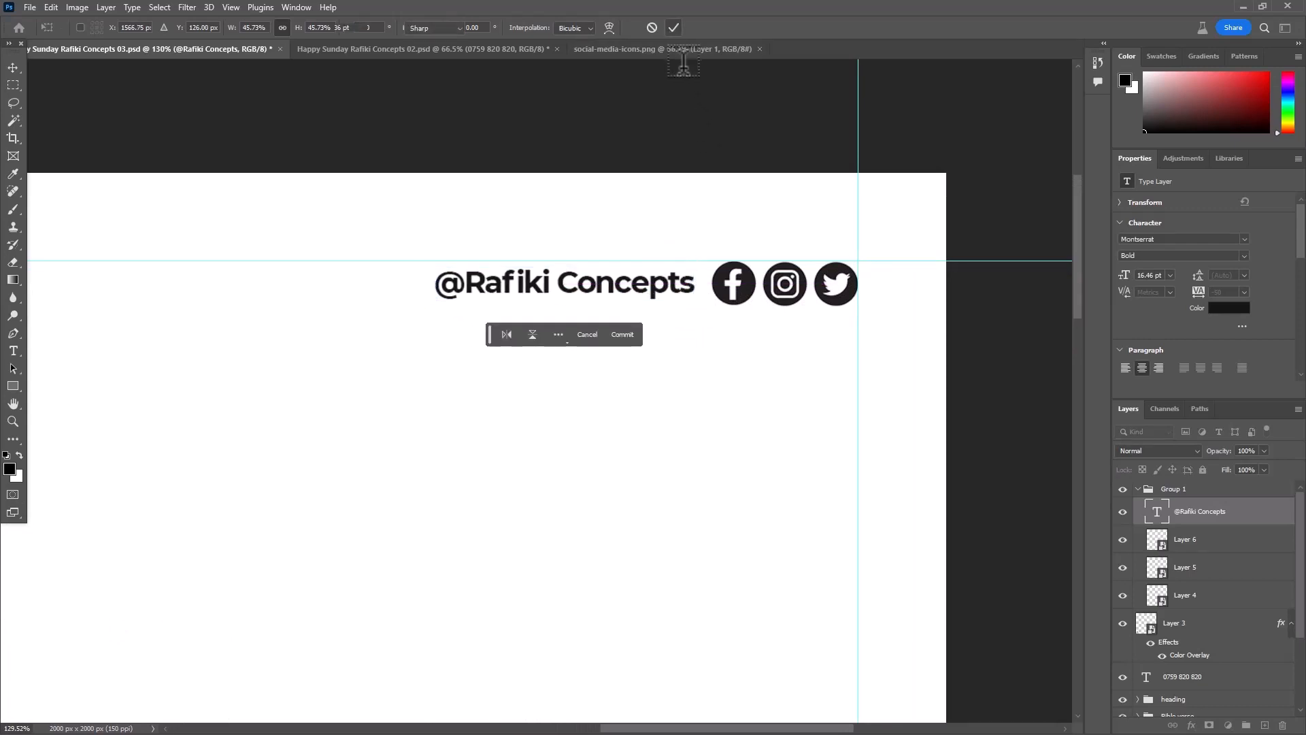
{"action": "key", "text": "ctrl+0"}
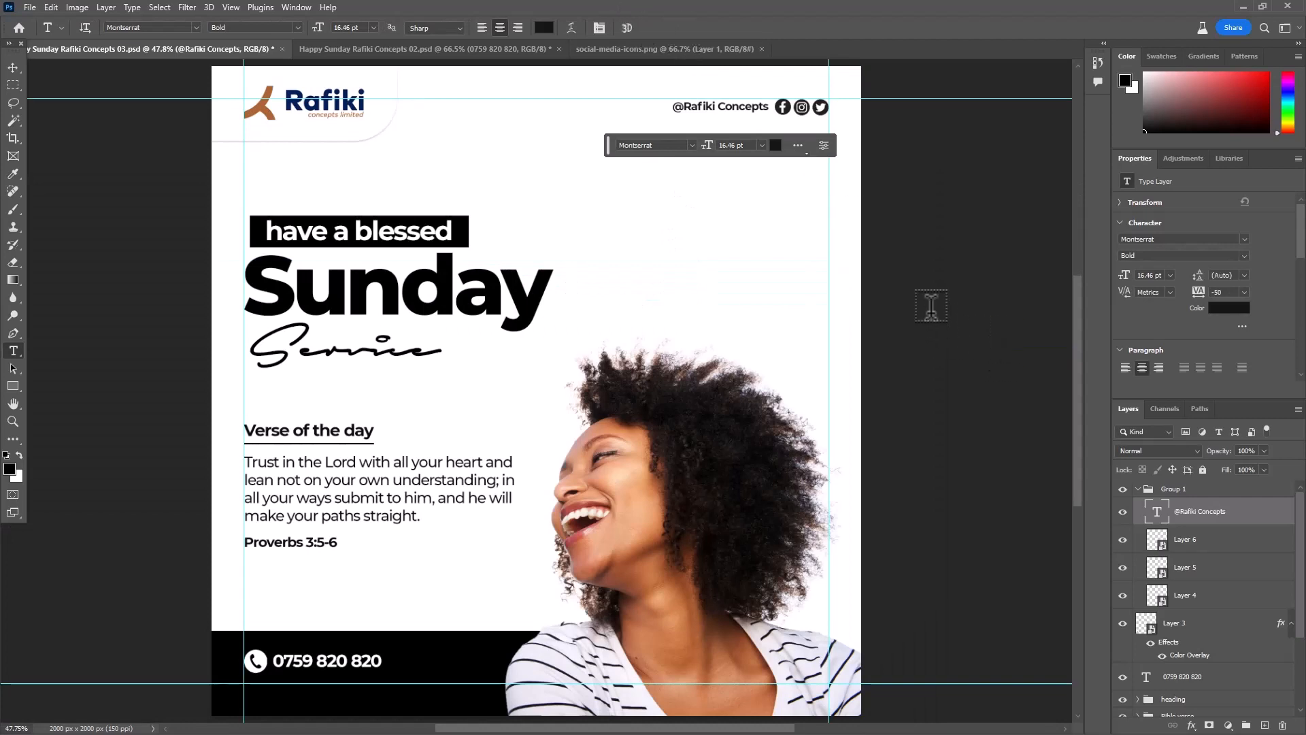
{"action": "left_click", "coordinate": [13, 64]}
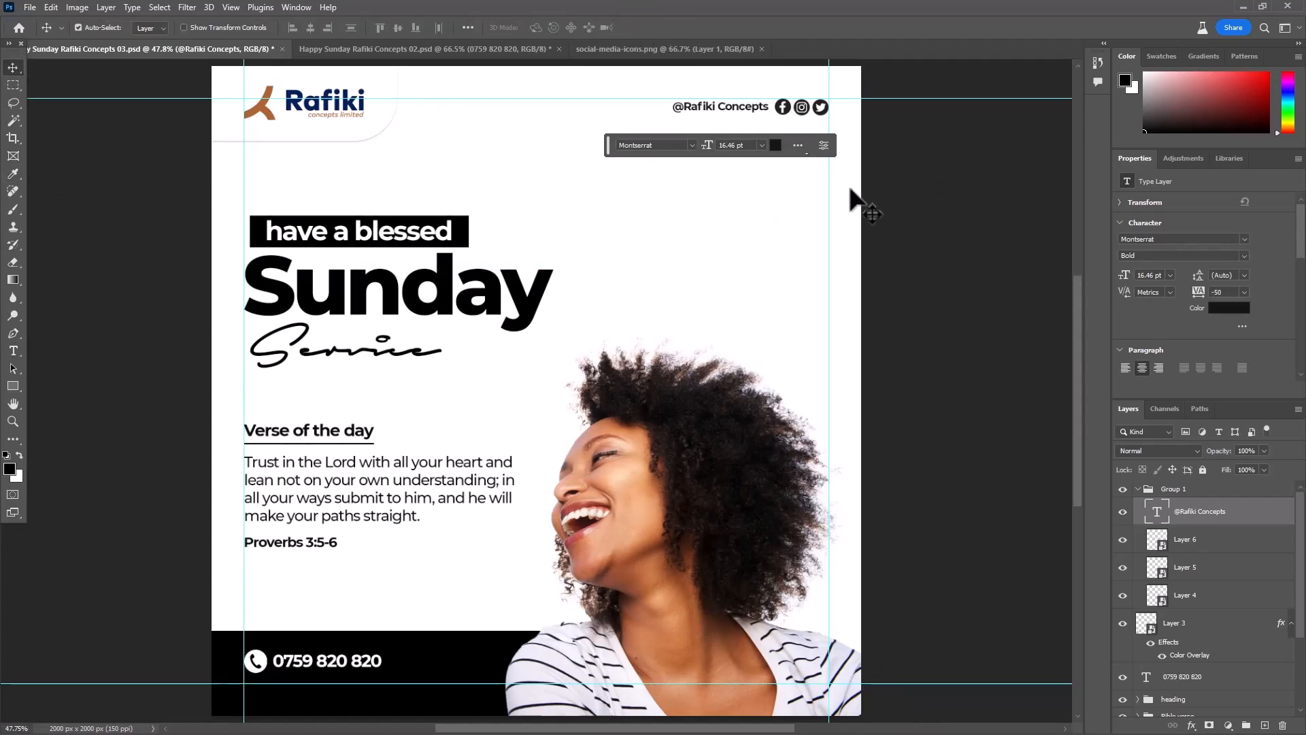
- Switch to the browser and search Google Images for "cross in a white background"
{"action": "left_click", "coordinate": [929, 181]}
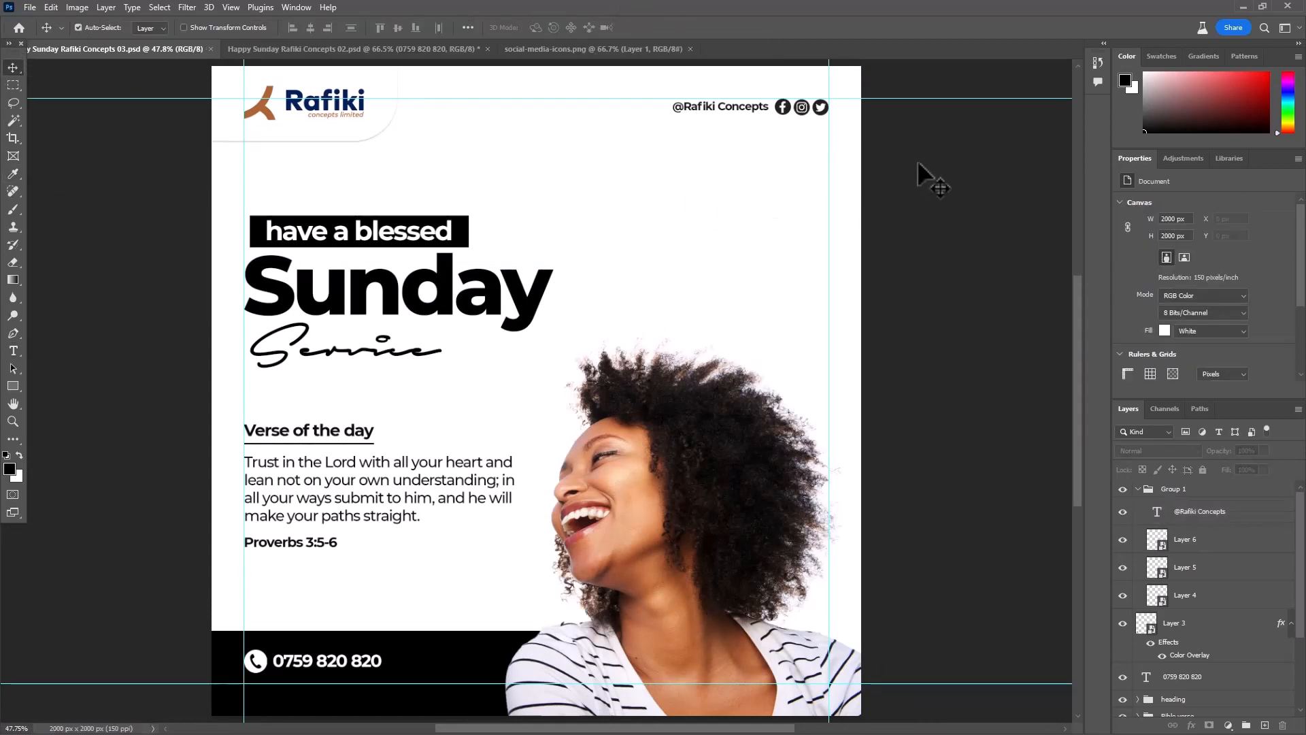
{"action": "key", "text": "ctrl+minus"}
{"action": "left_click_drag", "start_coordinate": [876, 354], "coordinate": [799, 343]}
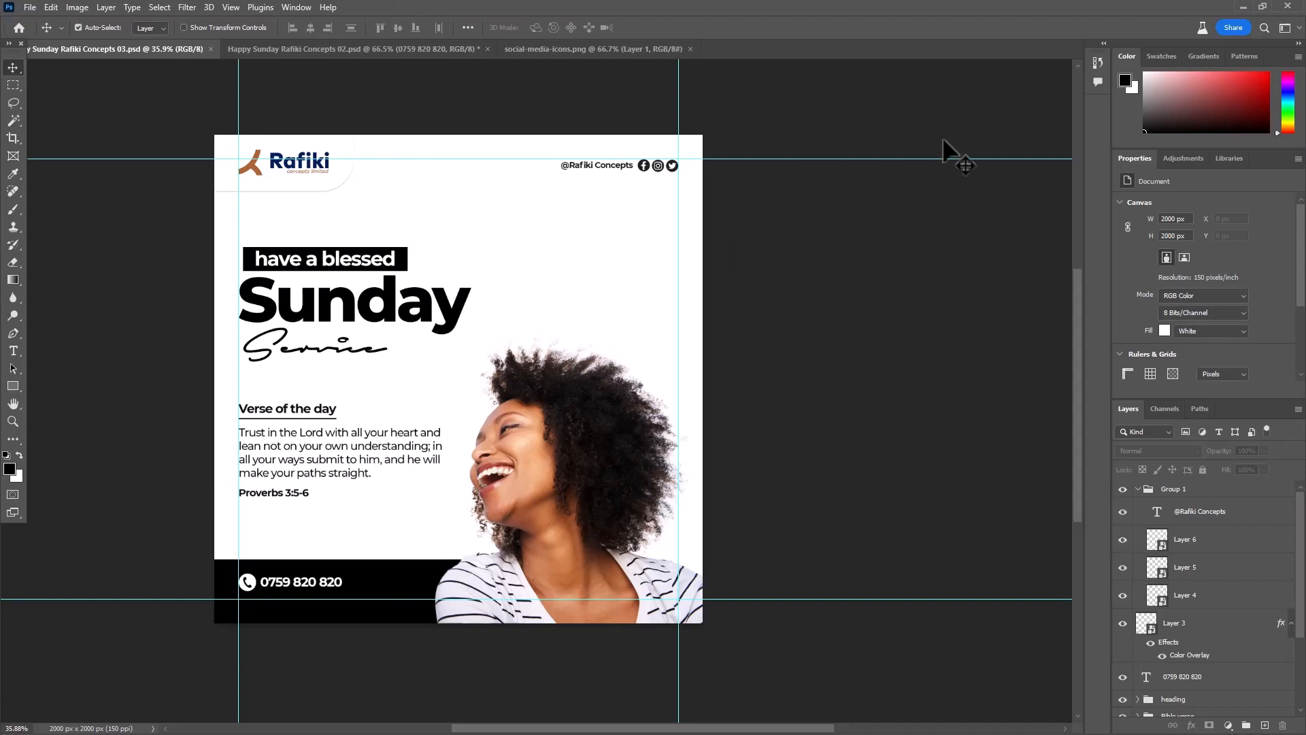
{"action": "key", "text": "ctrl"}
{"action": "left_click", "coordinate": [1242, 7]}
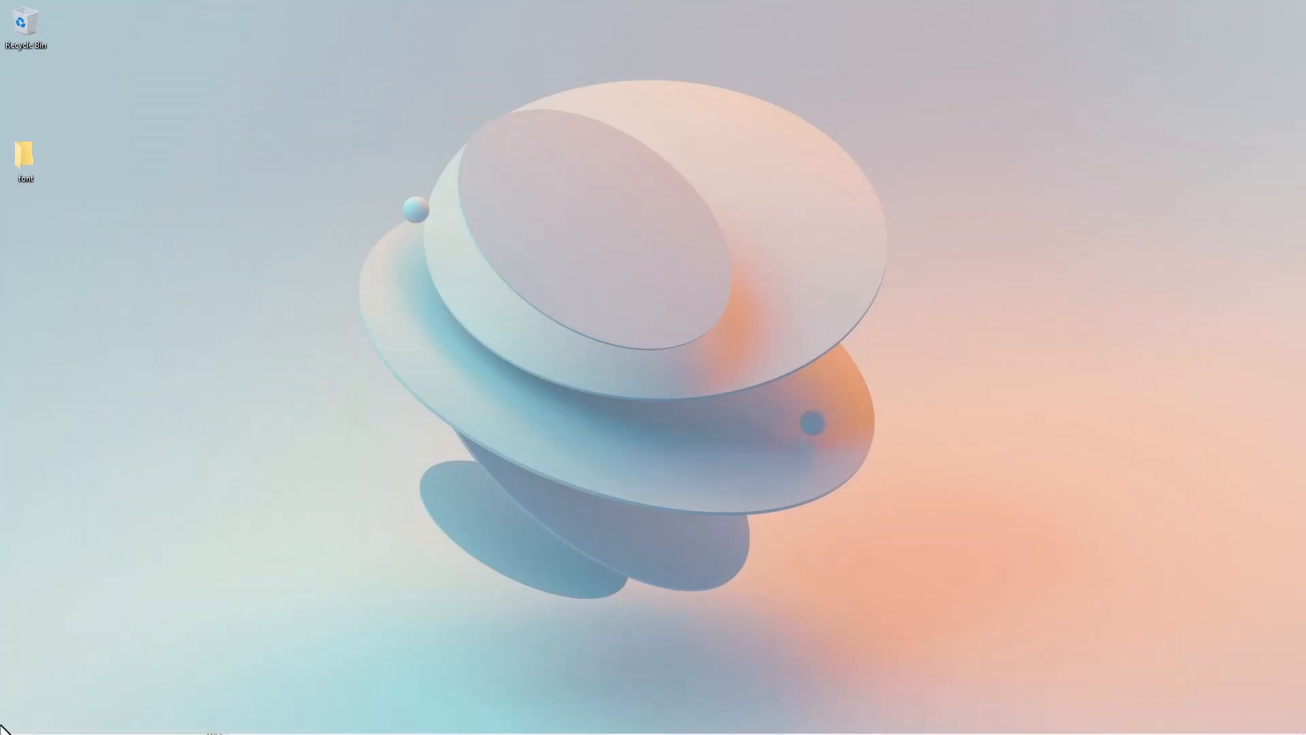
{"action": "left_click", "coordinate": [344, 724]}
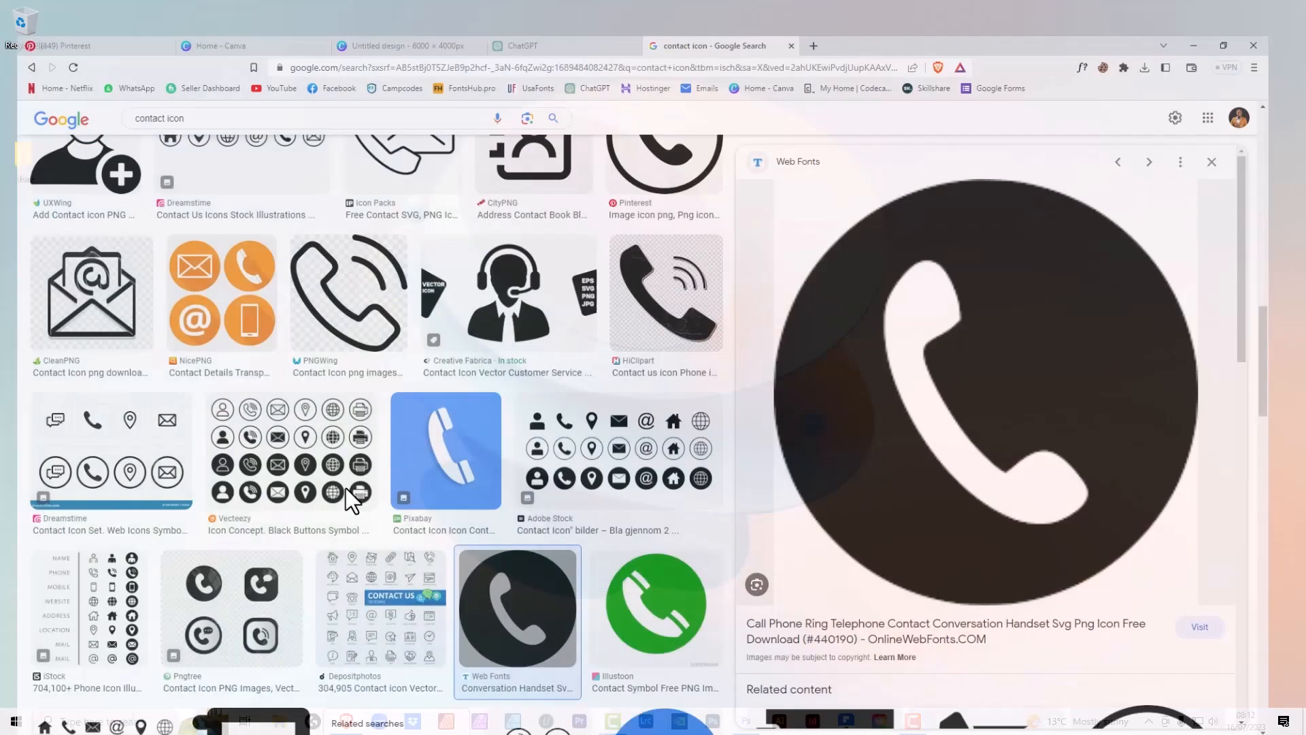
{"action": "left_click", "coordinate": [178, 96]}
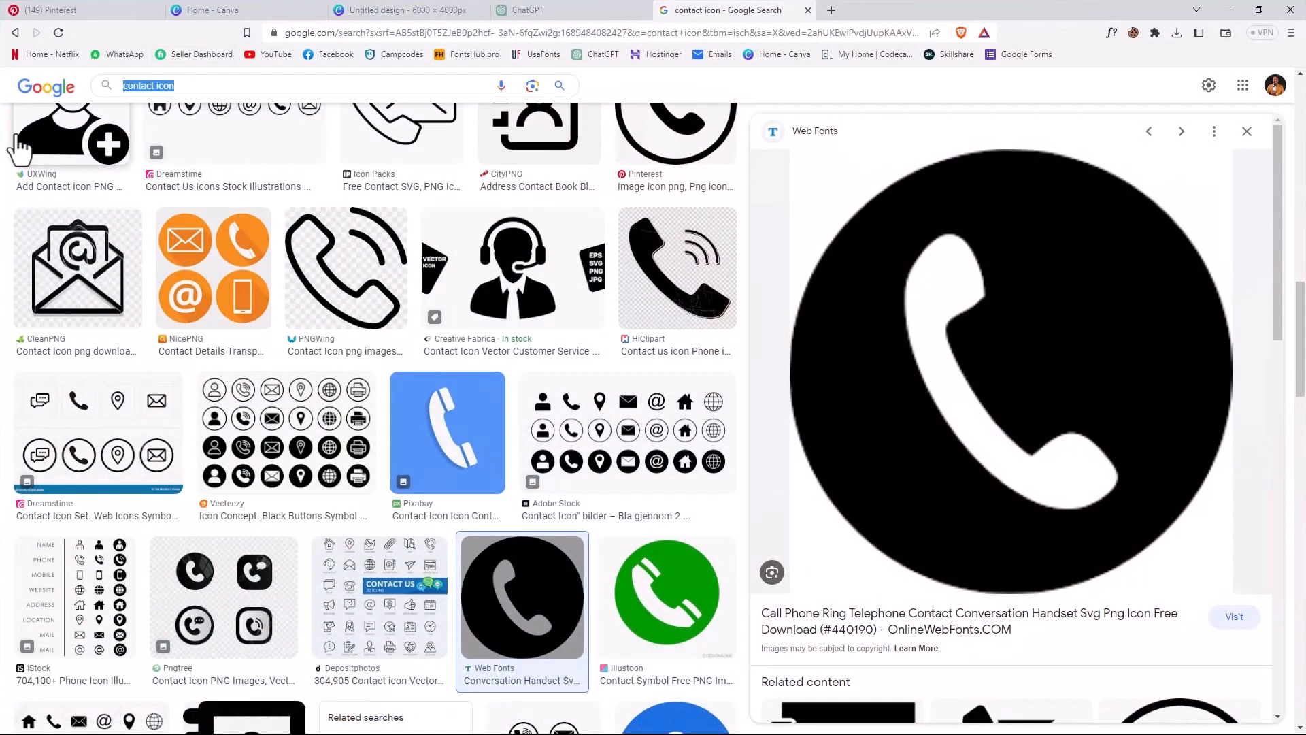
{"action": "type", "text": "cross "}
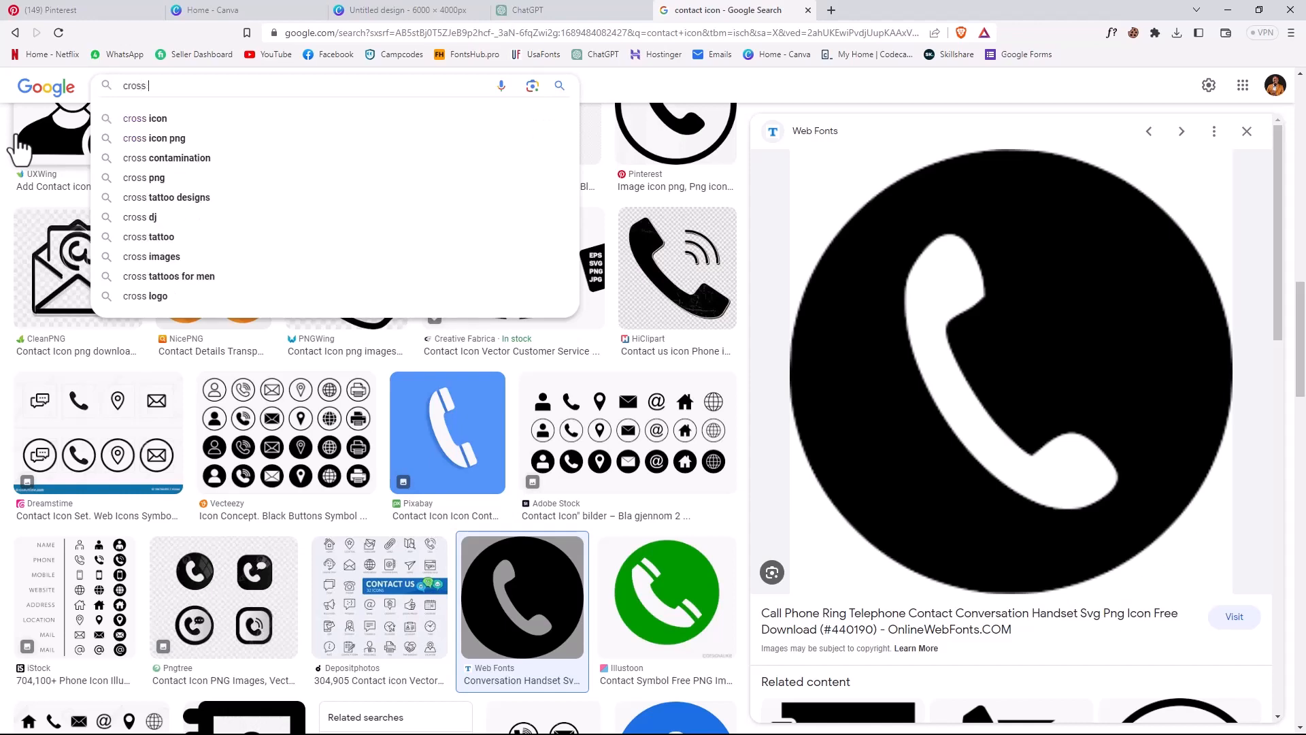
{"action": "type", "text": "in a"}
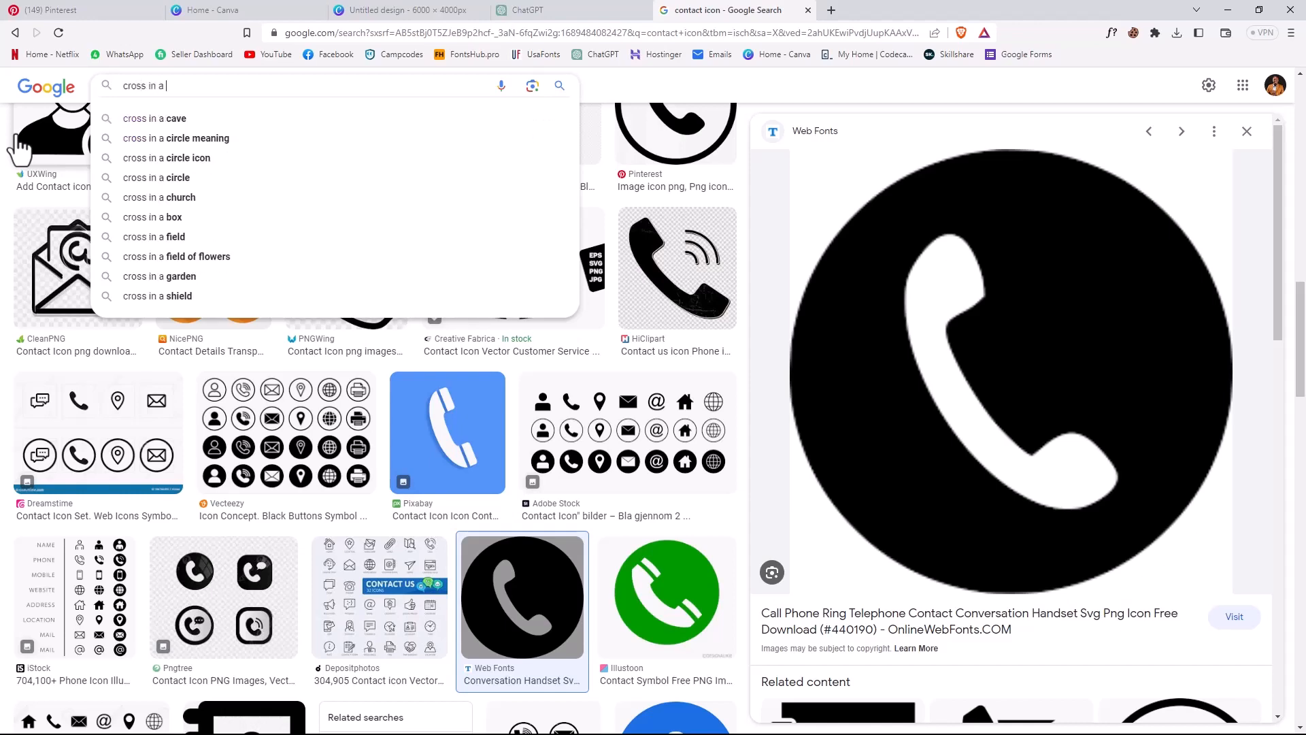
{"action": "type", "text": " white background"}
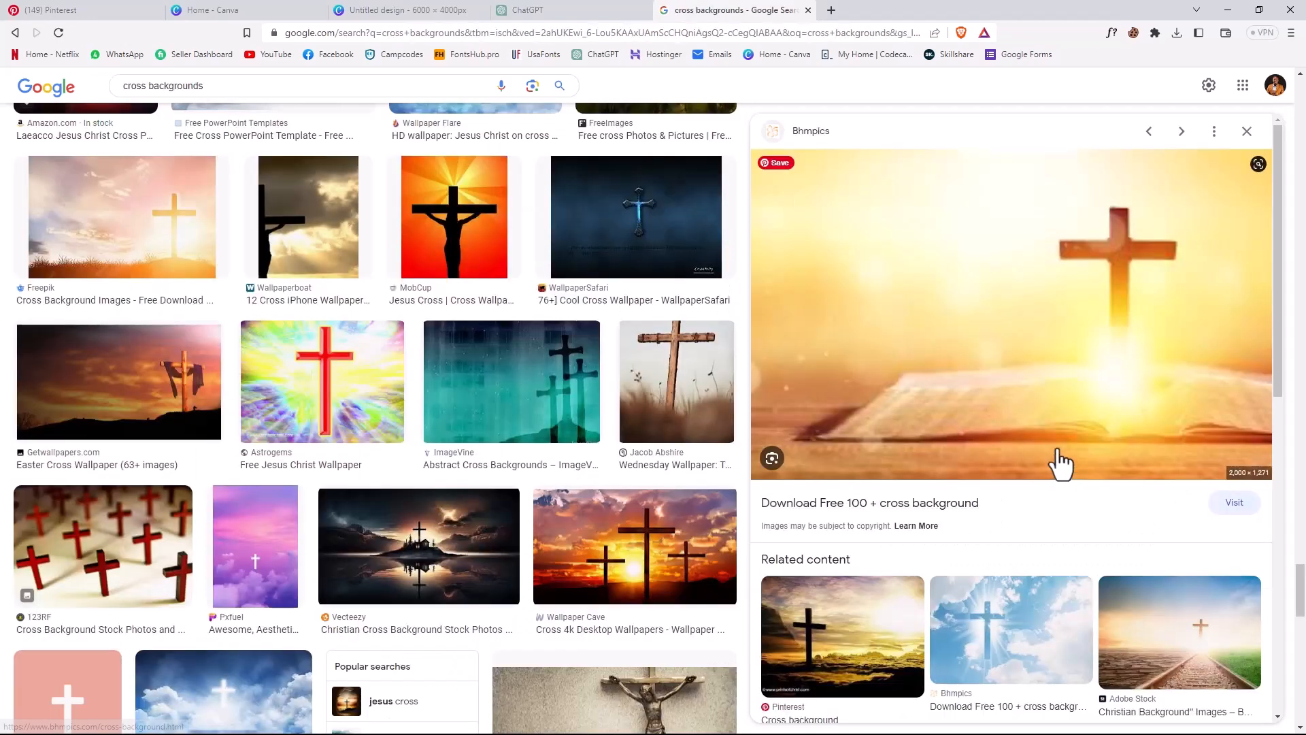
- Open the golden image of a cross above an open Bible from the cross backgrounds results and copy it
{"action": "scroll", "coordinate": [1061, 469], "scroll_direction": "down", "scroll_amount": 2}
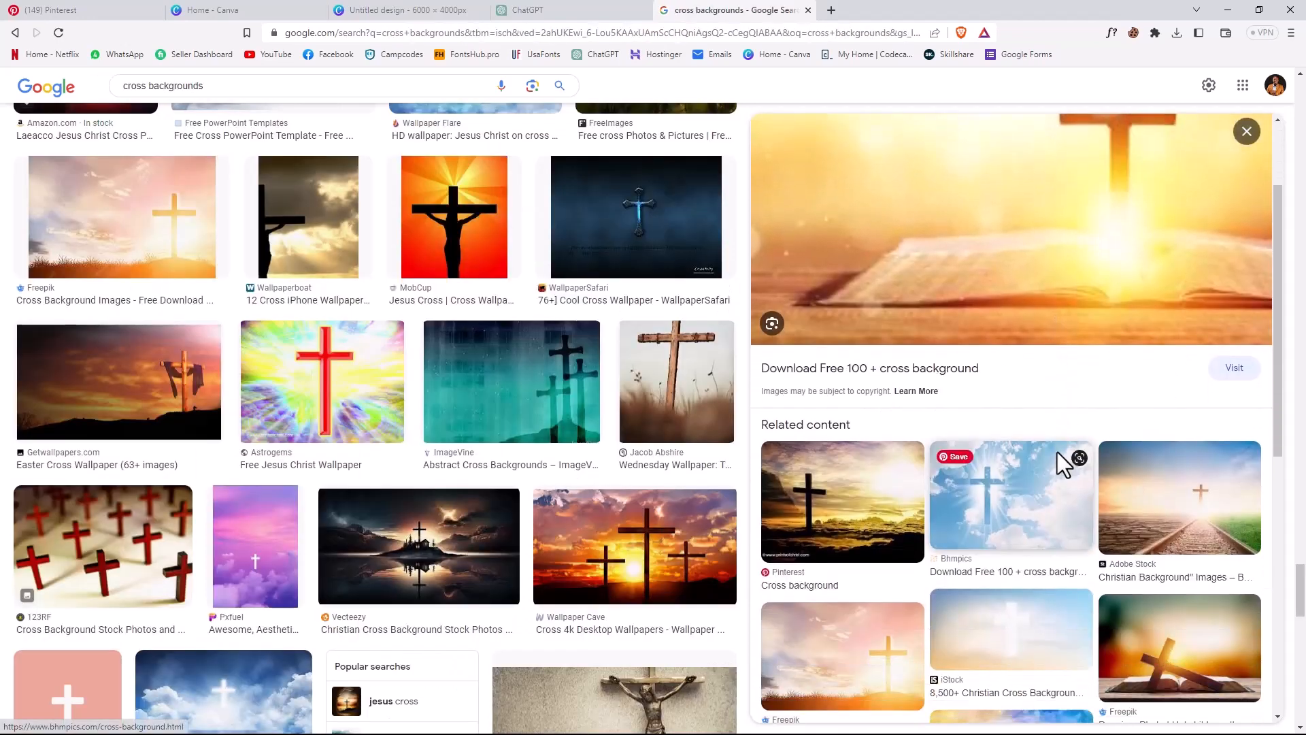
{"action": "left_click", "coordinate": [1030, 499]}
{"action": "right_click", "coordinate": [1009, 268]}
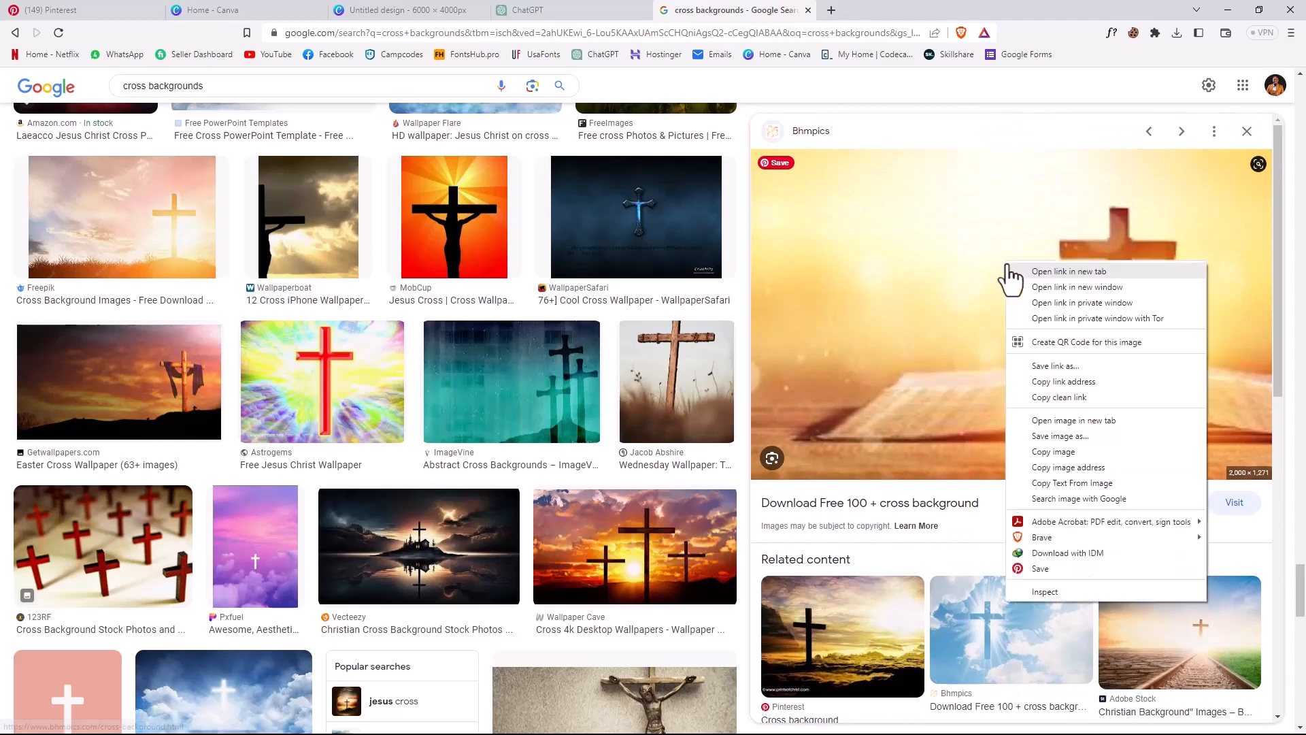
{"action": "left_click", "coordinate": [1063, 451]}
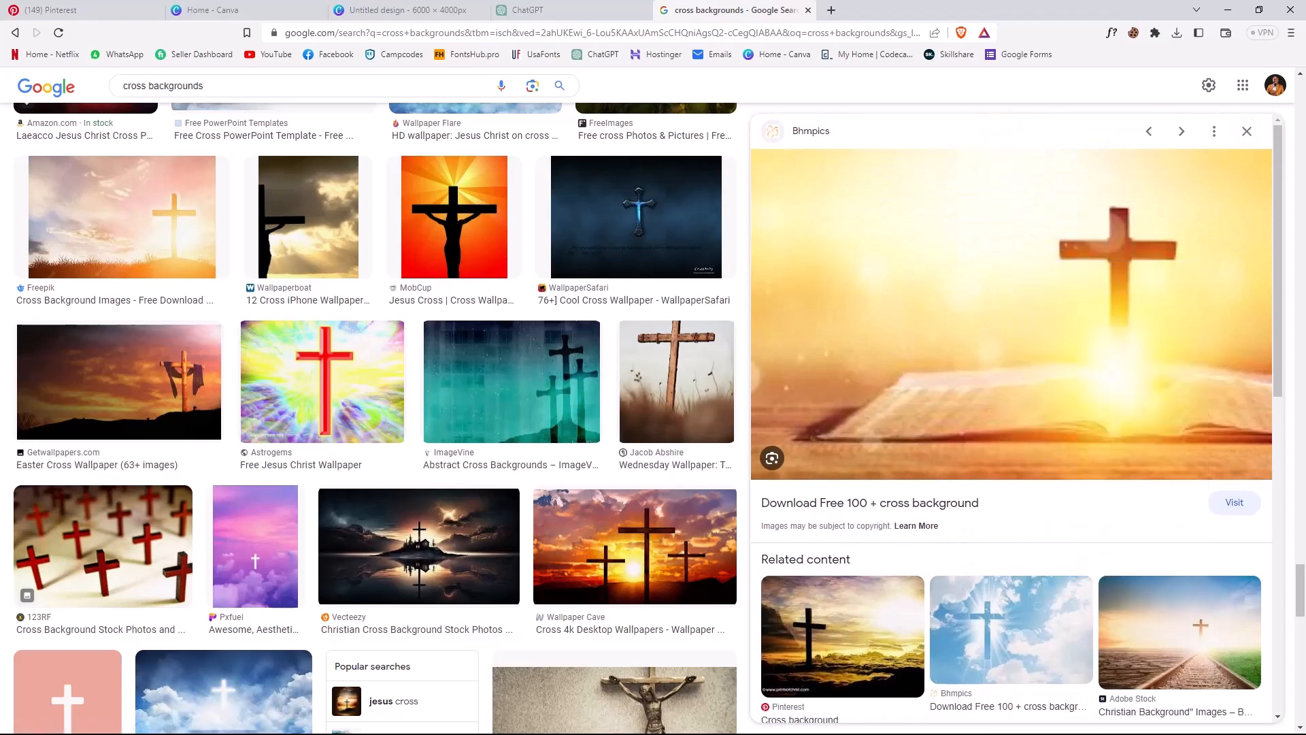
- Return to Photoshop and paste the copied cross image directly above the Background layer
{"action": "left_click", "coordinate": [1228, 10]}
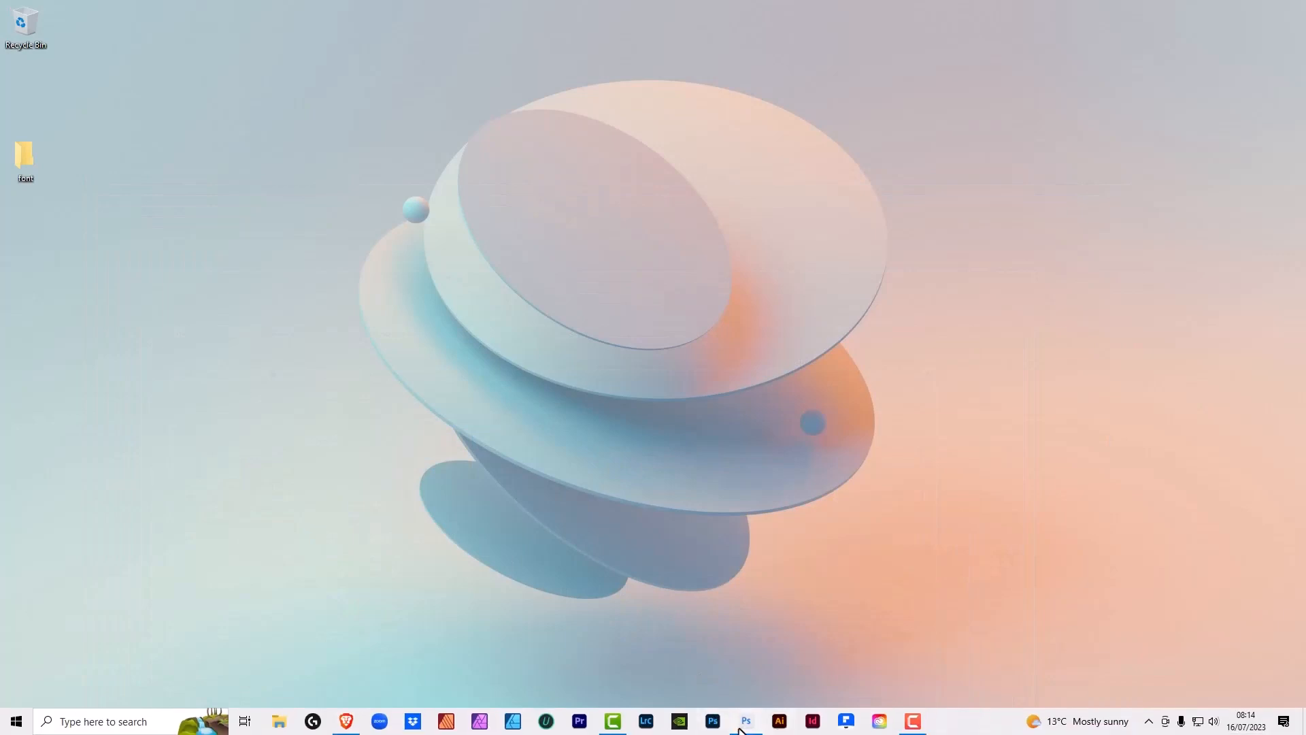
{"action": "left_click", "coordinate": [741, 729]}
{"action": "scroll", "coordinate": [1197, 687], "scroll_direction": "down", "scroll_amount": 3}
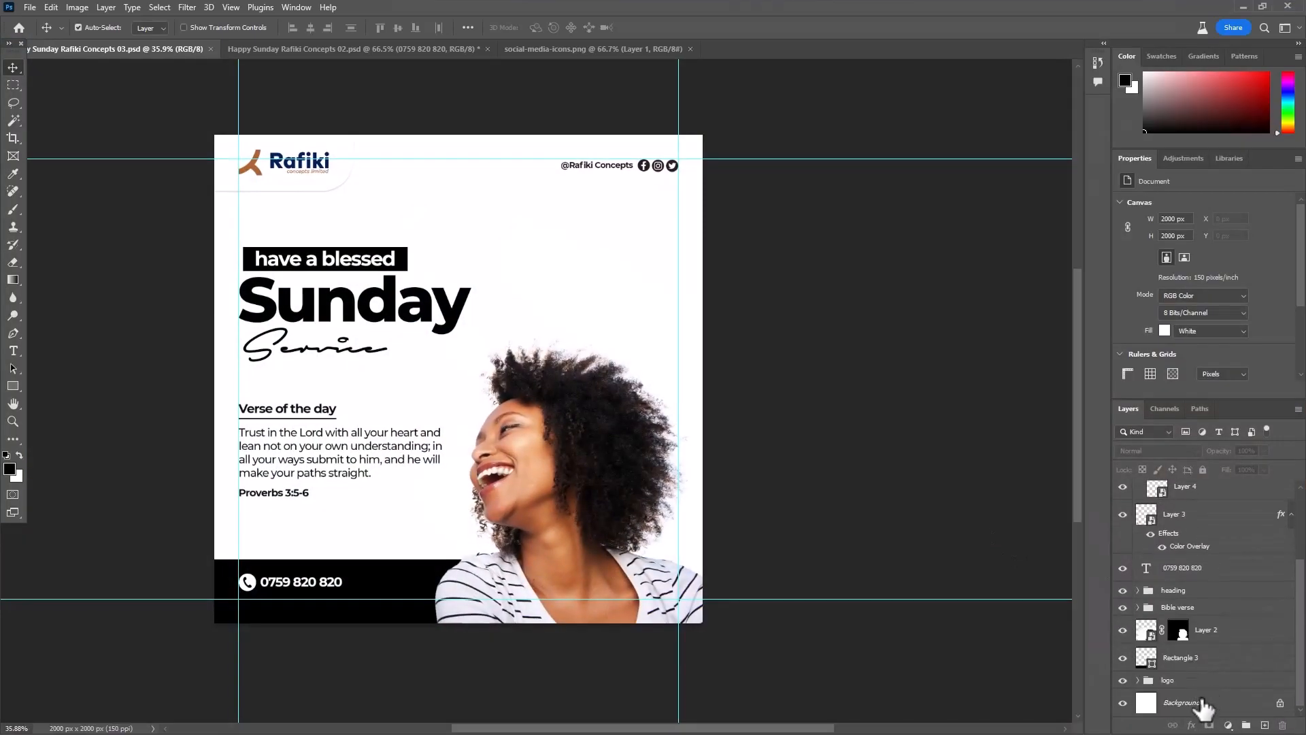
{"action": "left_click", "coordinate": [1199, 703]}
{"action": "key", "text": "ctrl+v"}
- Scale the cross image to about 1019% and align its upper edge with the canvas, with the cross above the woman's head
{"action": "key", "text": "ctrl+t"}
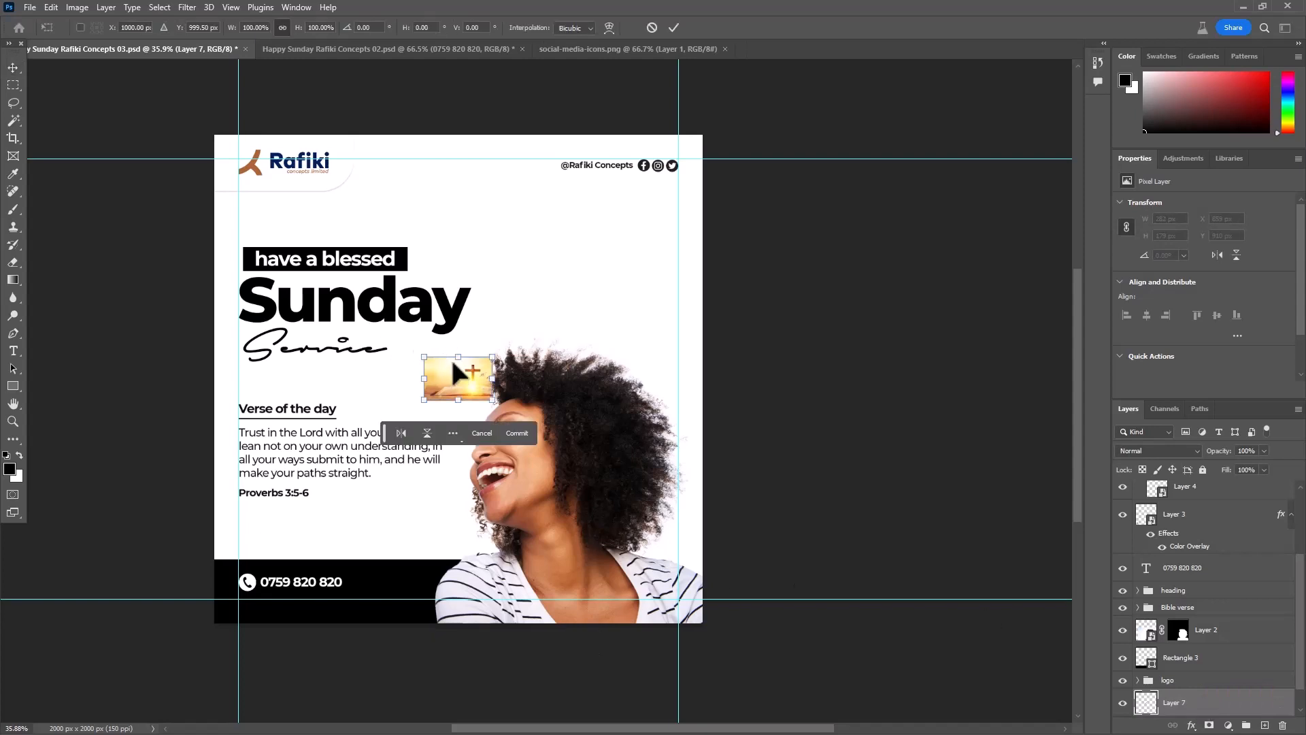
{"action": "left_click_drag", "start_coordinate": [450, 358], "coordinate": [544, 127]}
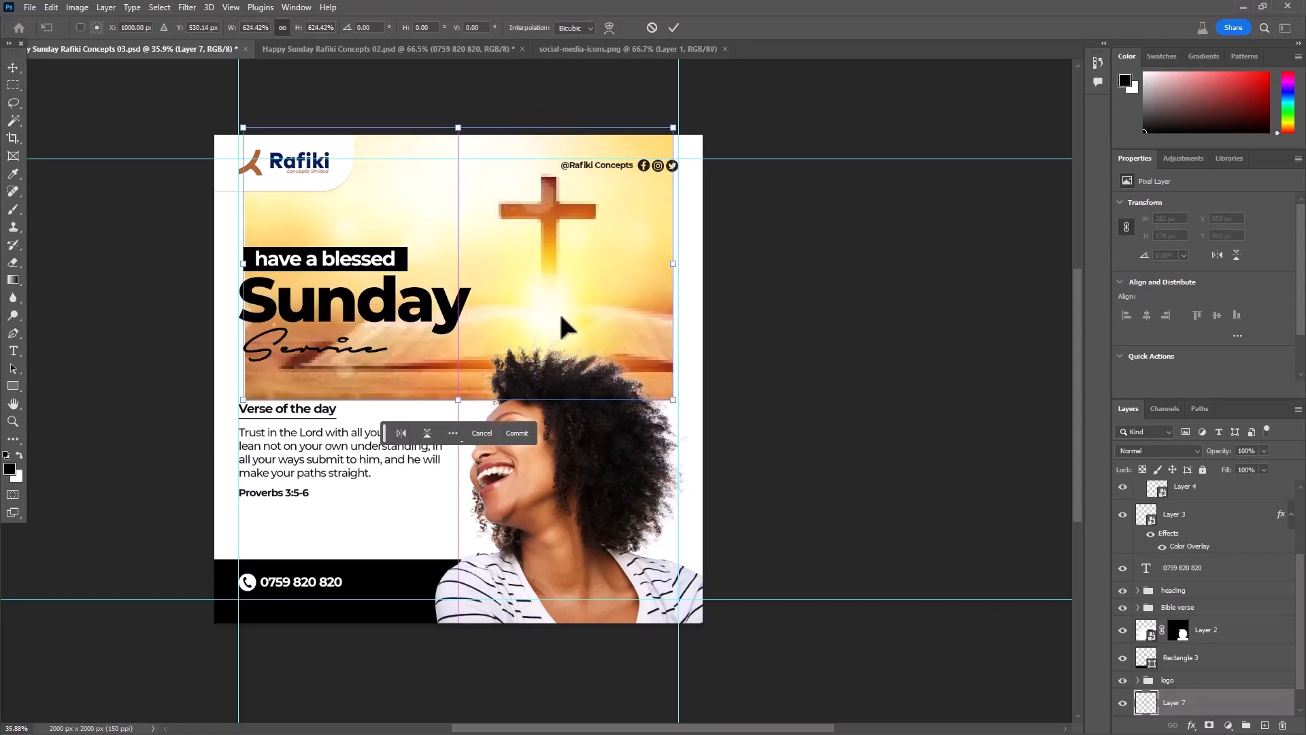
{"action": "left_click_drag", "start_coordinate": [458, 399], "coordinate": [494, 573]}
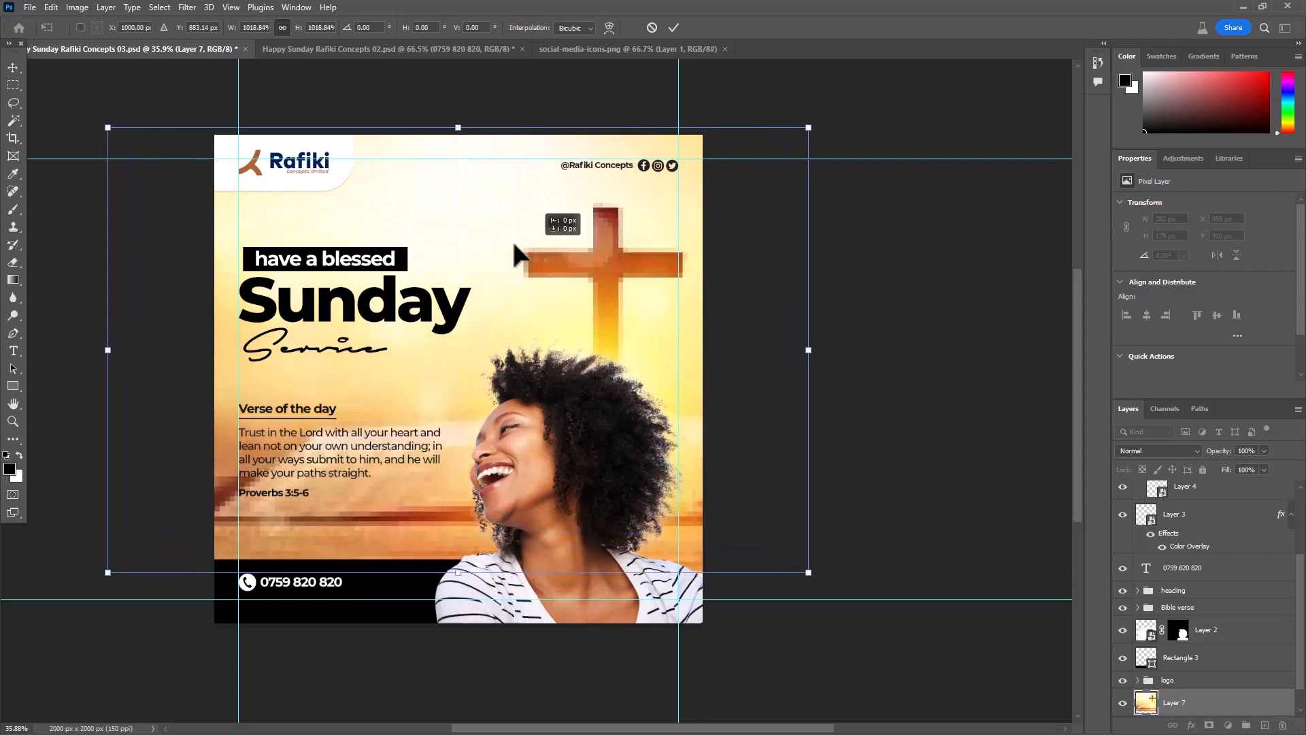
{"action": "left_click_drag", "start_coordinate": [515, 246], "coordinate": [532, 253]}
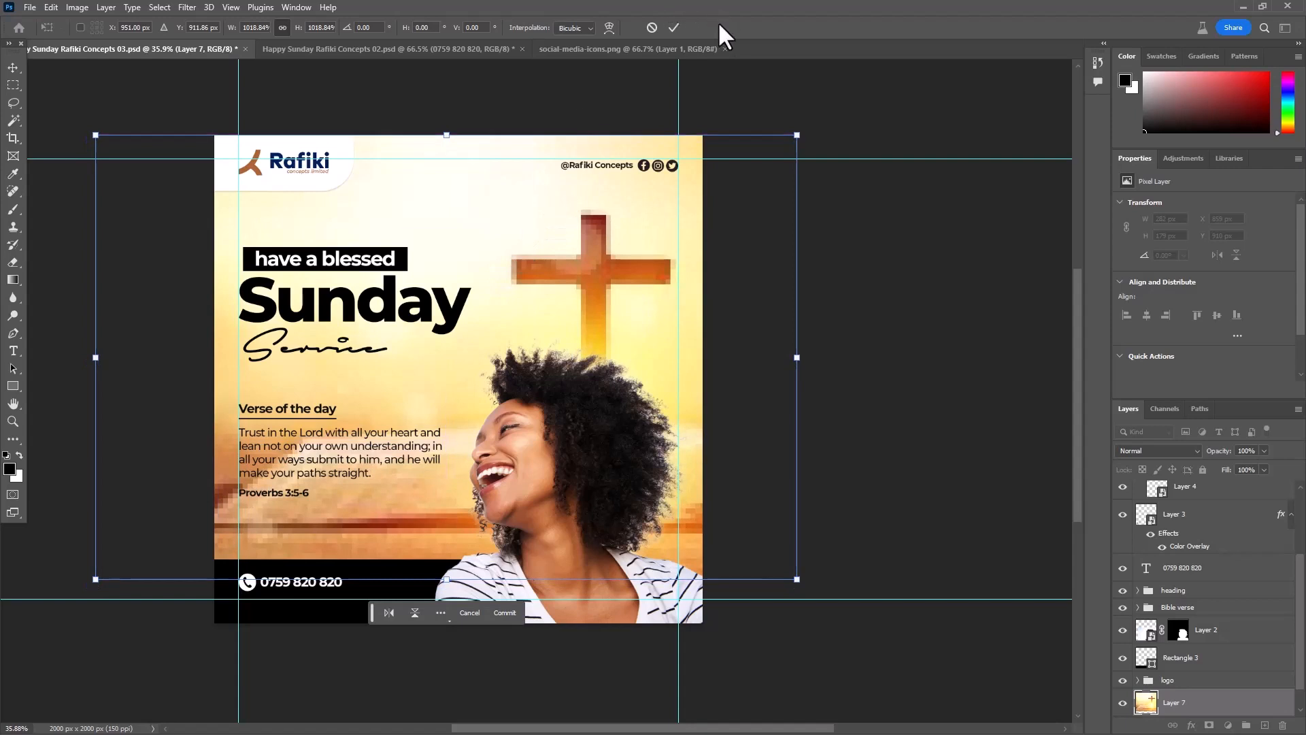
{"action": "left_click", "coordinate": [674, 28]}
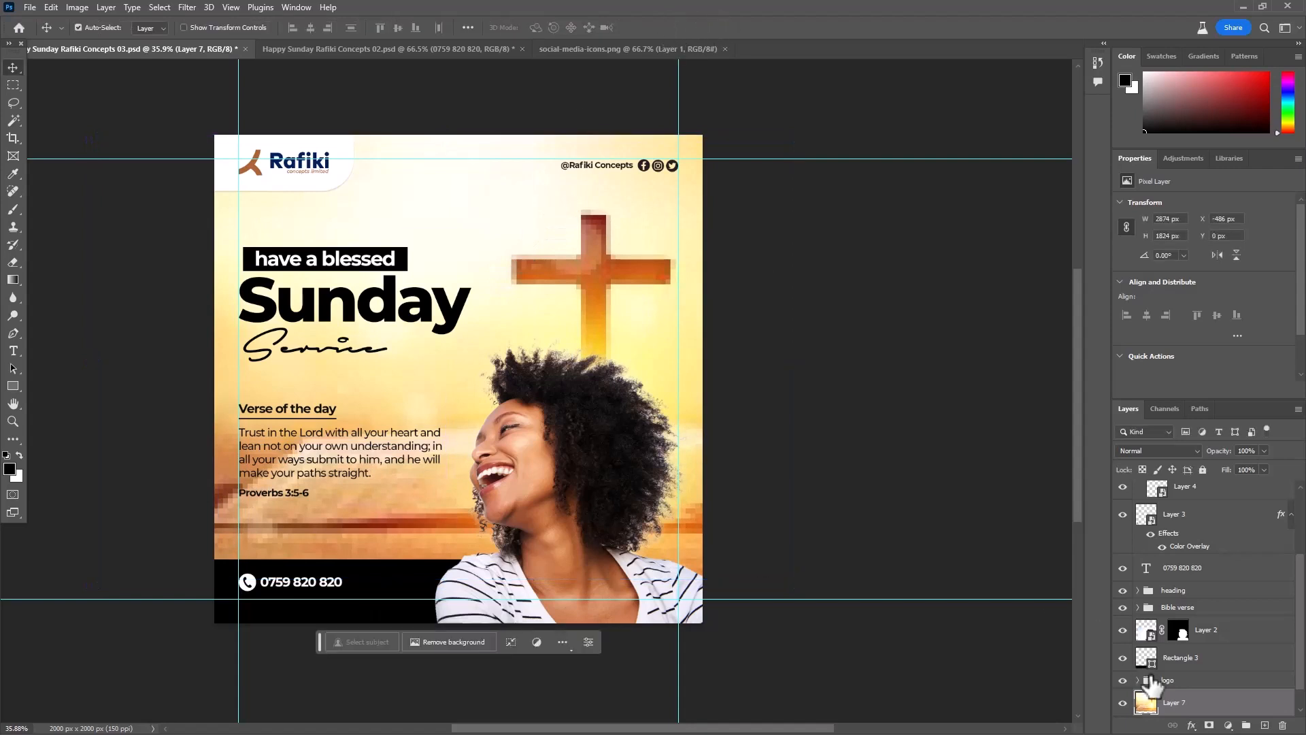
- Add a layer mask to the cross image and fade out its left and lower areas with a large black soft brush
{"action": "left_click", "coordinate": [1209, 725]}
{"action": "key", "text": "b"}
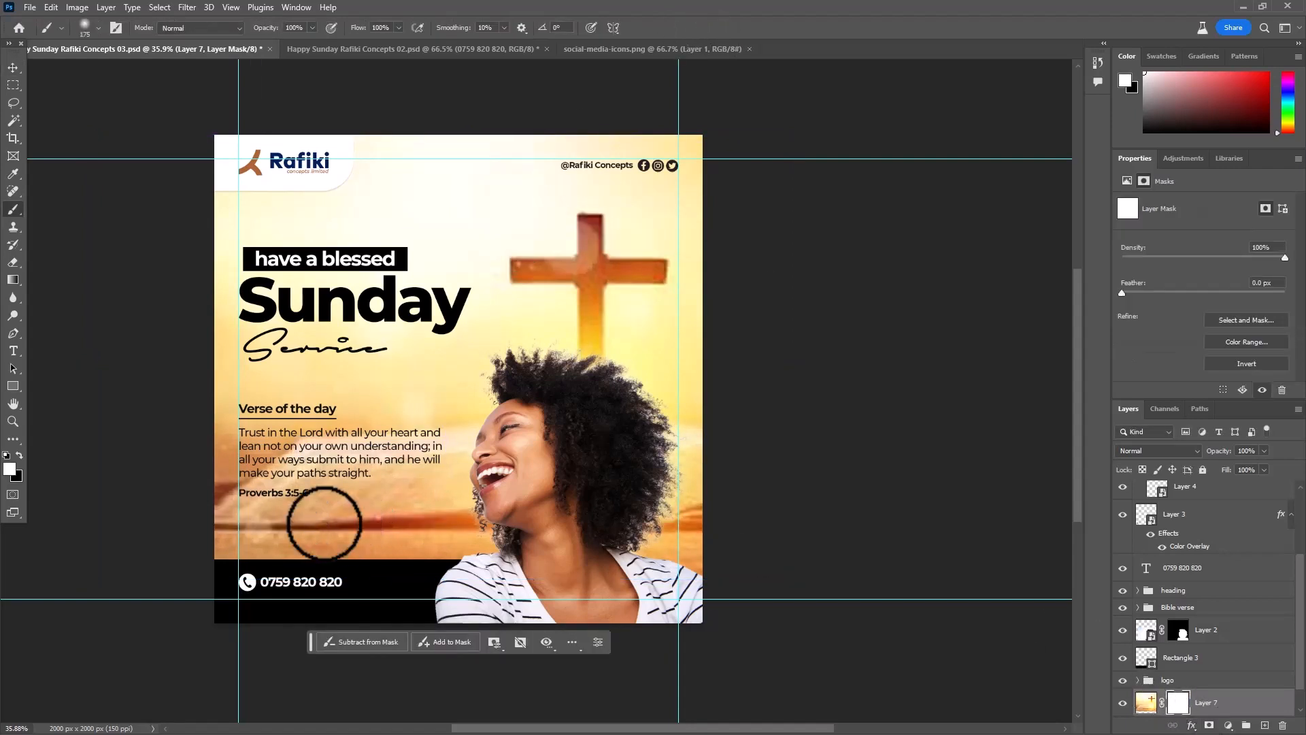
{"action": "key", "text": "bracketright"}
{"action": "key", "text": "bracketright"}
{"action": "key", "text": "bracketright"}
{"action": "key", "text": "bracketright"}
{"action": "key", "text": "bracketright"}
{"action": "key", "text": "bracketright"}
{"action": "key", "text": "bracketright"}
{"action": "key", "text": "bracketright"}
{"action": "key", "text": "bracketright"}
{"action": "key", "text": "bracketright"}
{"action": "key", "text": "bracketright"}
{"action": "key", "text": "bracketright"}
{"action": "key", "text": "bracketright"}
{"action": "key", "text": "bracketright"}
{"action": "key", "text": "bracketright"}
{"action": "key", "text": "bracketright"}
{"action": "key", "text": "bracketright"}
{"action": "key", "text": "bracketright"}
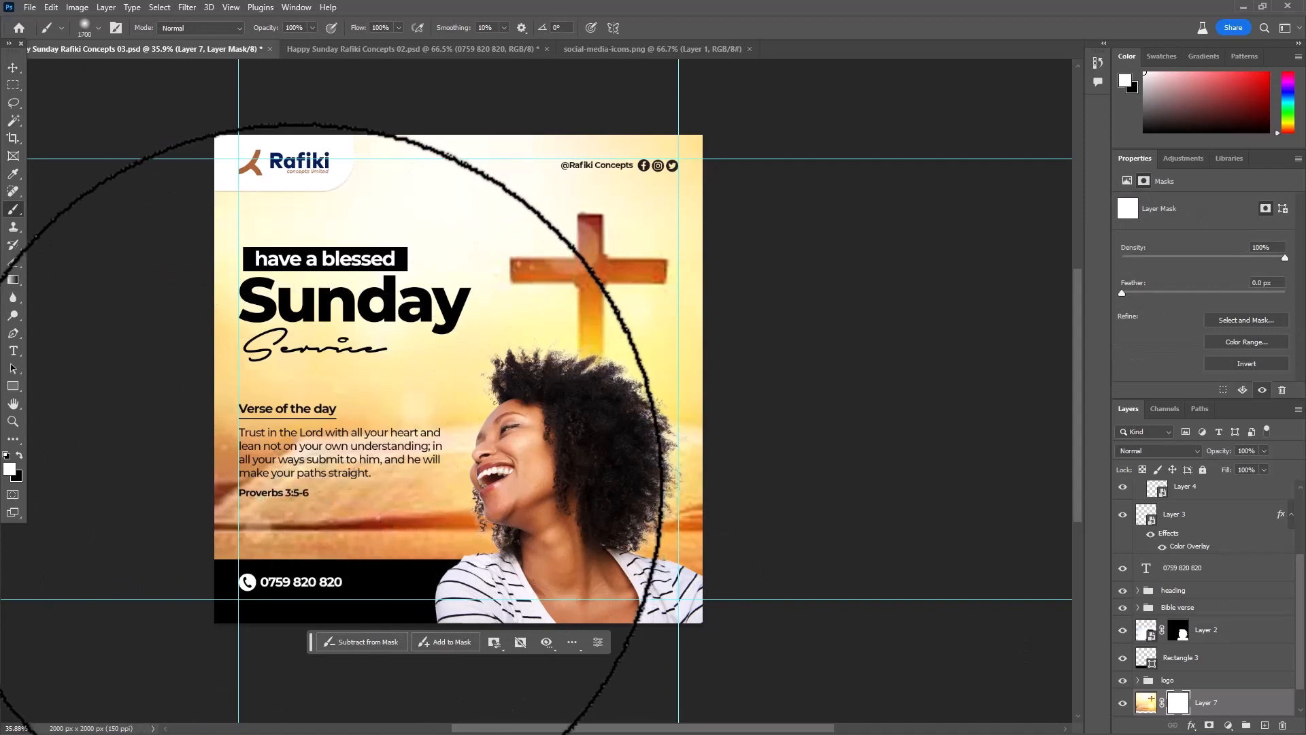
{"action": "key", "text": "x"}
{"action": "mouse_move", "coordinate": [234, 451]}
{"action": "left_mouse_down"}
{"action": "mouse_move", "coordinate": [263, 490]}
{"action": "mouse_move", "coordinate": [446, 486]}
{"action": "mouse_move", "coordinate": [663, 599]}
{"action": "mouse_move", "coordinate": [209, 245]}
{"action": "mouse_move", "coordinate": [180, 199]}
{"action": "mouse_move", "coordinate": [262, 233]}
{"action": "mouse_move", "coordinate": [311, 219]}
{"action": "mouse_move", "coordinate": [329, 189]}
{"action": "mouse_move", "coordinate": [325, 673]}
{"action": "mouse_move", "coordinate": [689, 587]}
{"action": "left_mouse_up"}
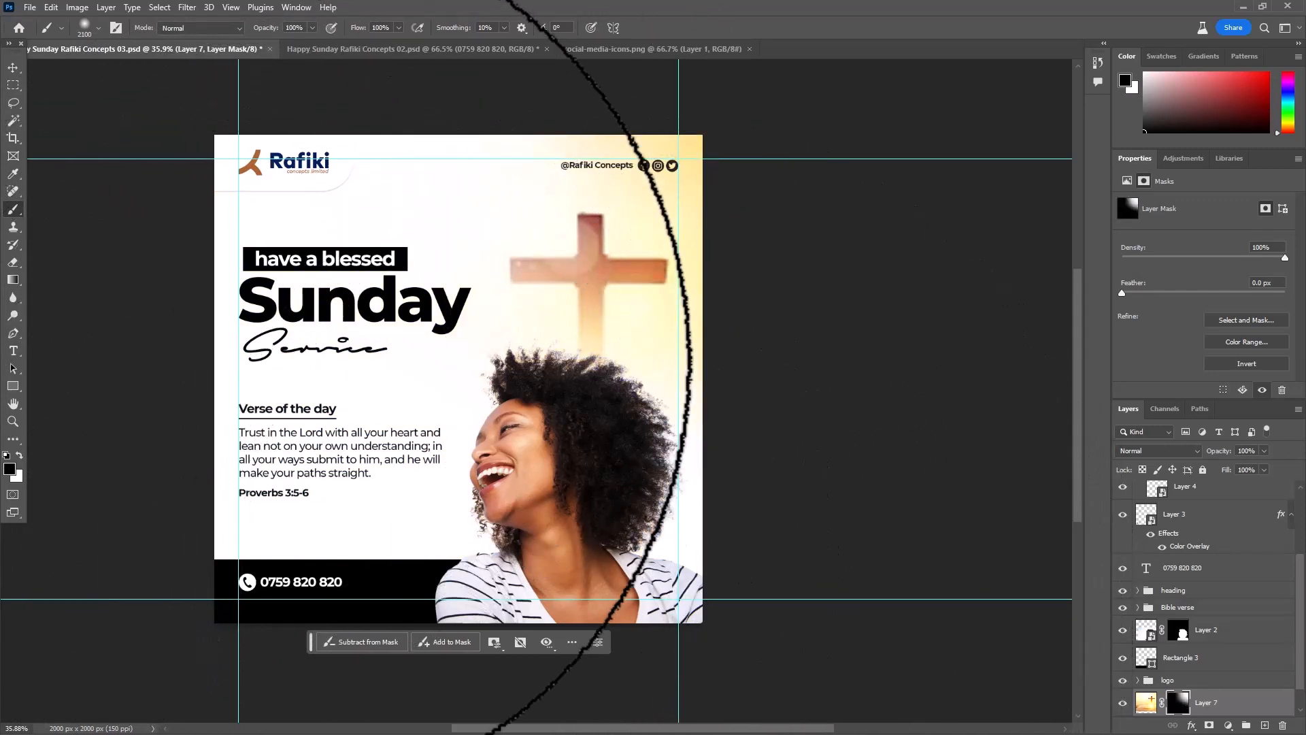
- Set the cross image layer's opacity to 50% and save the document
{"action": "left_click", "coordinate": [13, 68]}
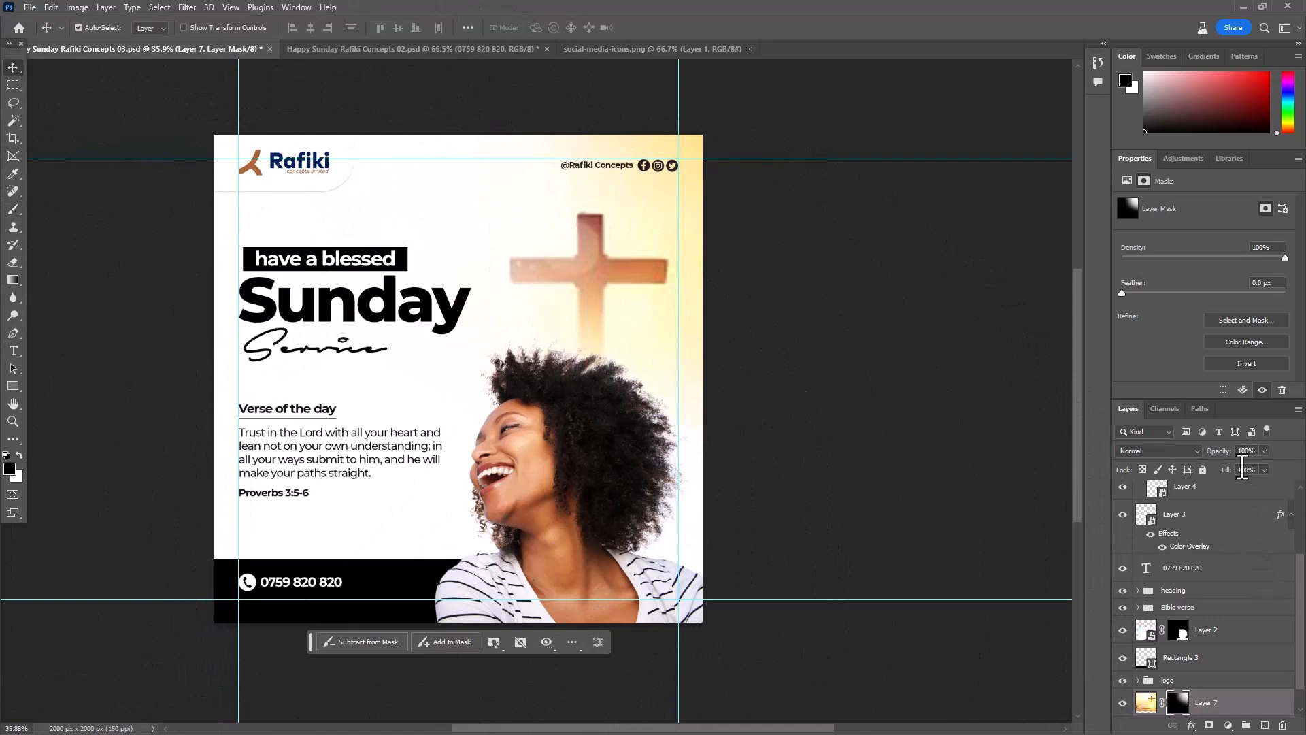
{"action": "type", "text": "25"}
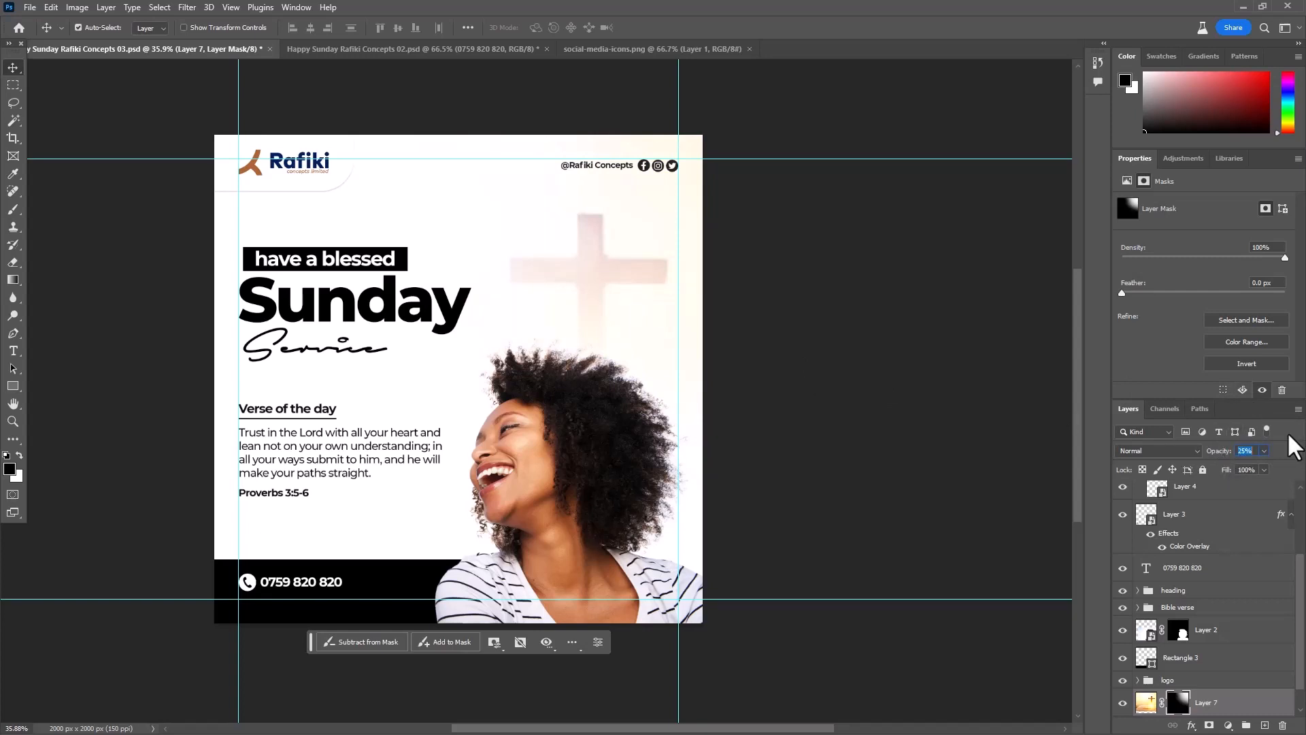
{"action": "type", "text": "50"}
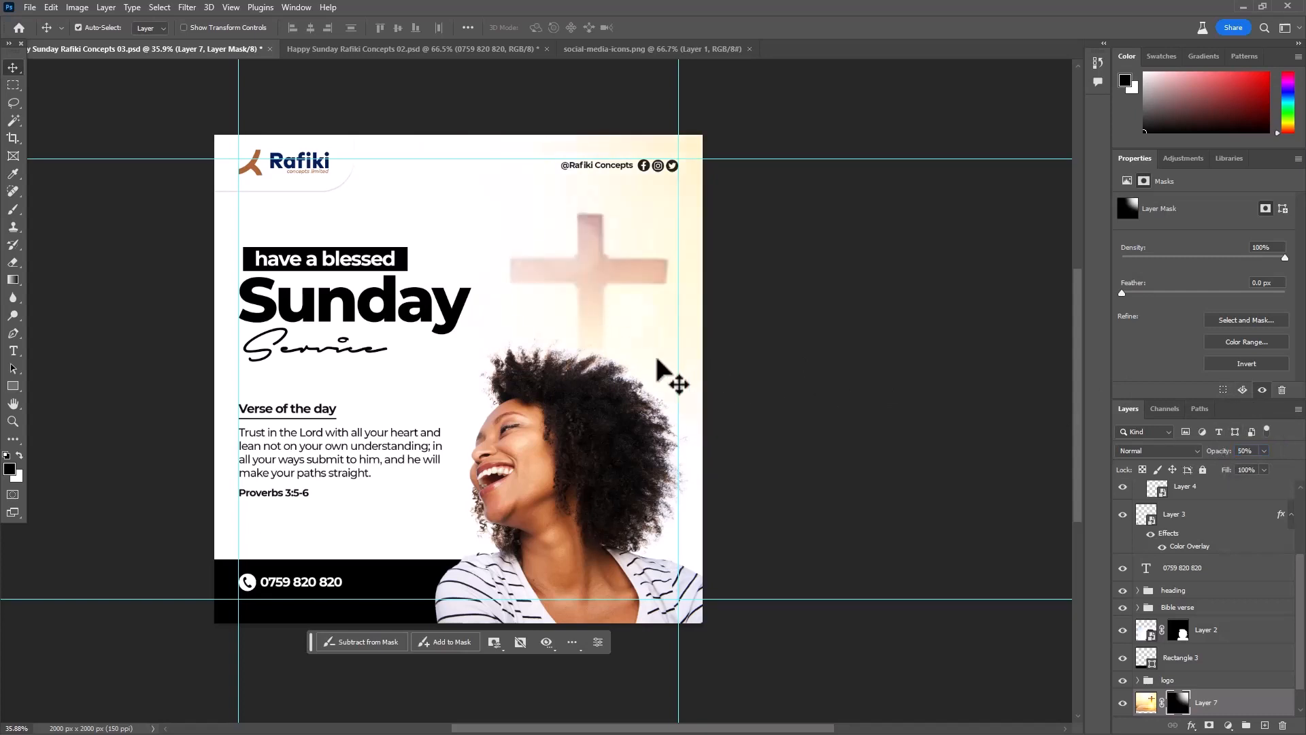
{"action": "left_click", "coordinate": [862, 364]}
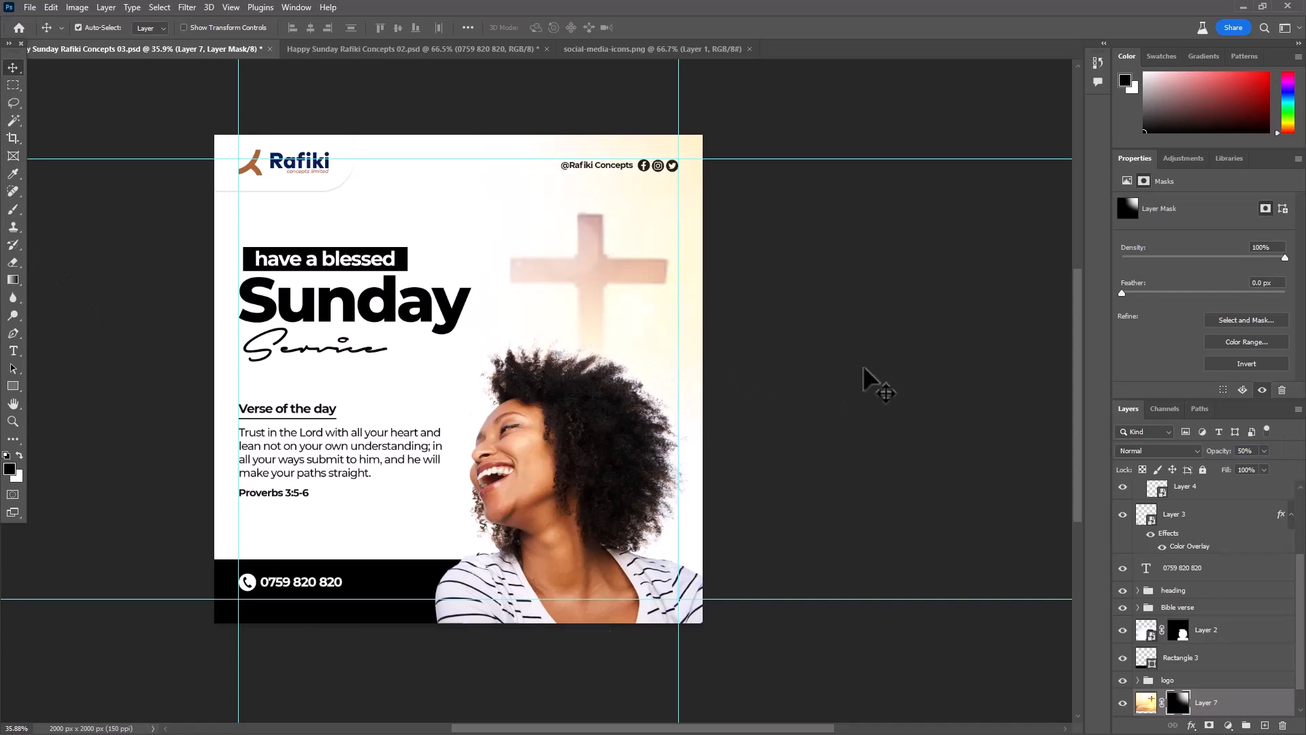
{"action": "key", "text": "ctrl+s"}
- Move the cross image slightly down and right, to about X -437 px and Y 88 px
{"action": "scroll", "coordinate": [891, 356], "scroll_direction": "down", "scroll_amount": 3}
{"action": "left_click_drag", "start_coordinate": [747, 402], "coordinate": [819, 404]}
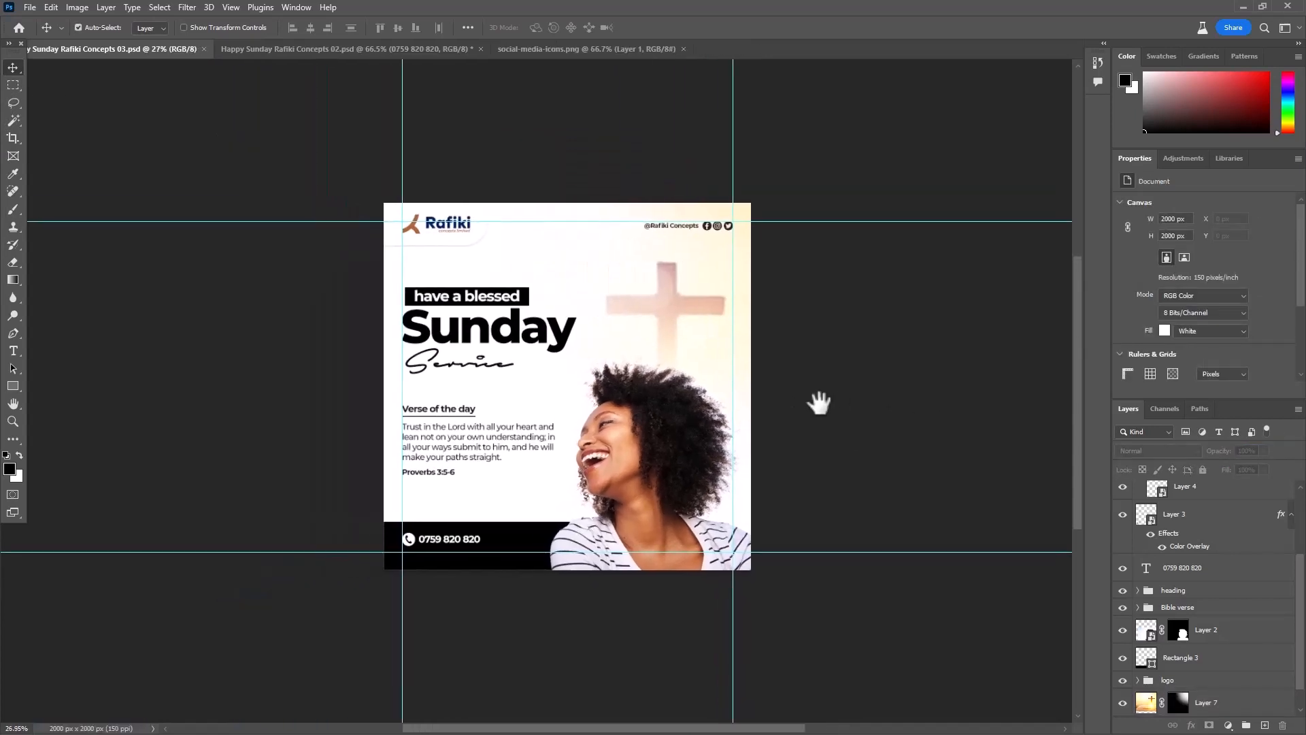
{"action": "scroll", "coordinate": [462, 267], "scroll_direction": "up", "scroll_amount": 3}
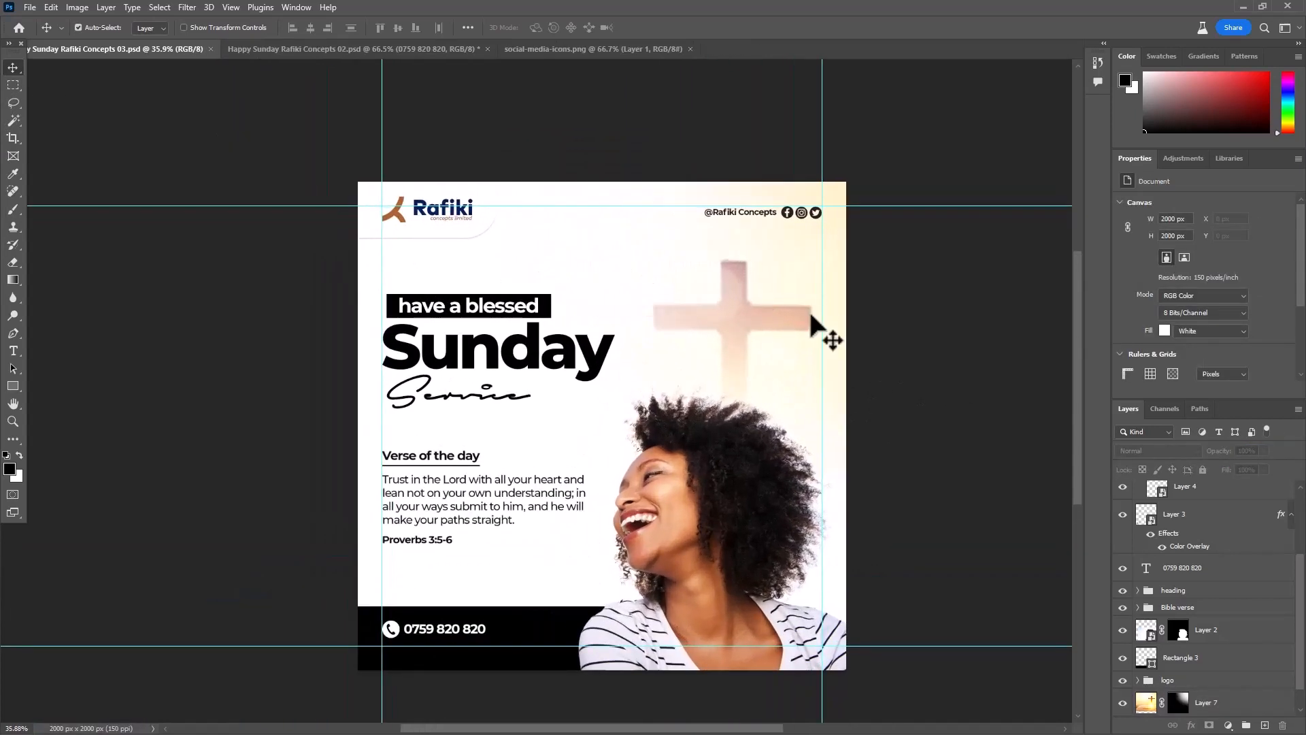
{"action": "left_click_drag", "start_coordinate": [784, 314], "coordinate": [798, 340]}
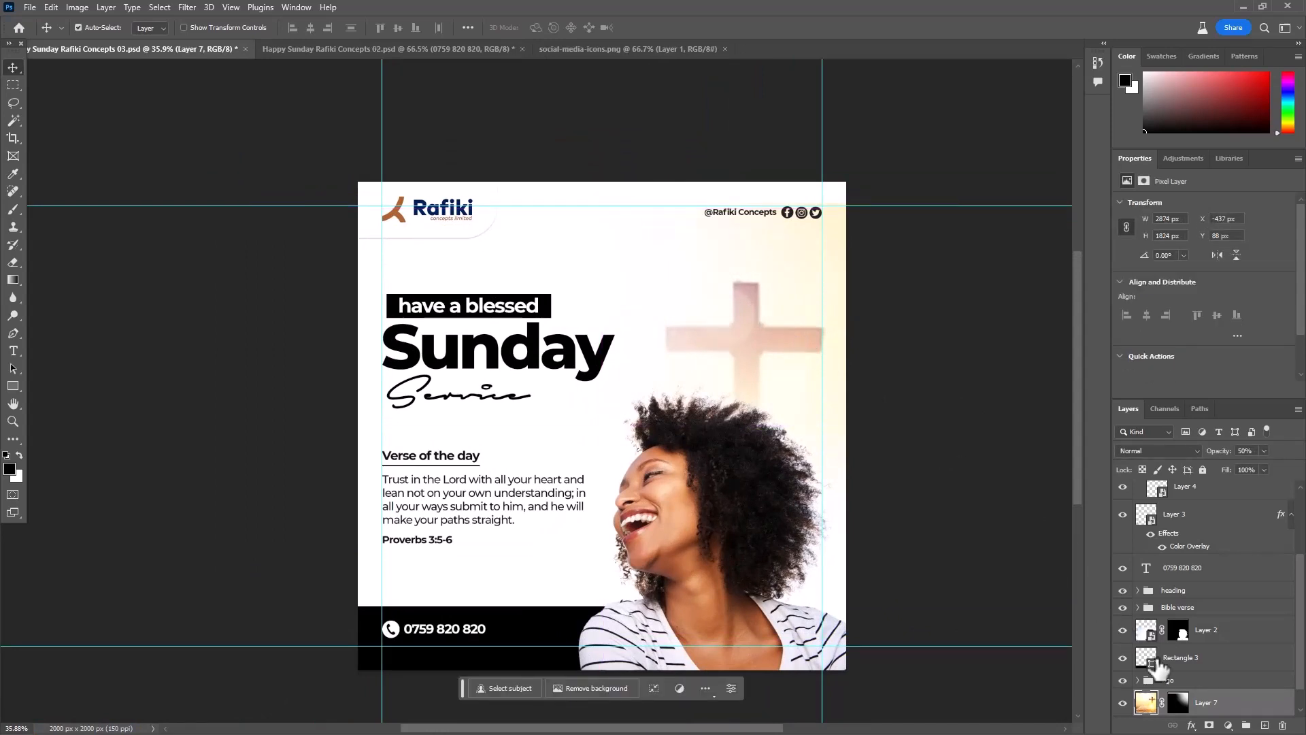
- Fade the cross image's hard upper edge on its layer mask with a black brush of about 800 px, and save the document
{"action": "left_click", "coordinate": [1178, 702]}
{"action": "key", "text": "b"}
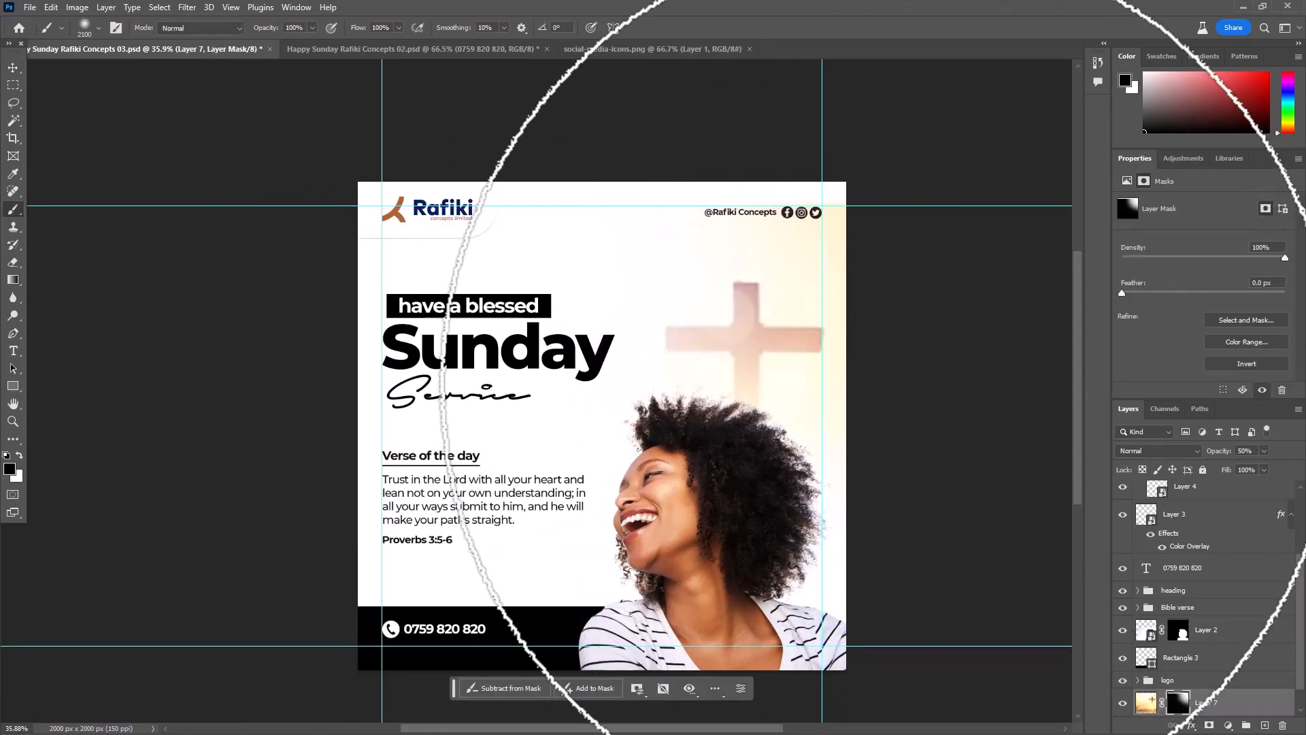
{"action": "key", "text": "bracketleft"}
{"action": "key", "text": "bracketleft"}
{"action": "key", "text": "bracketleft"}
{"action": "key", "text": "bracketleft"}
{"action": "key", "text": "bracketleft"}
{"action": "key", "text": "bracketleft"}
{"action": "key", "text": "bracketleft"}
{"action": "key", "text": "bracketleft"}
{"action": "key", "text": "bracketleft"}
{"action": "key", "text": "bracketleft"}
{"action": "key", "text": "bracketleft"}
{"action": "key", "text": "bracketleft"}
{"action": "key", "text": "bracketleft"}
{"action": "key", "text": "bracketleft"}
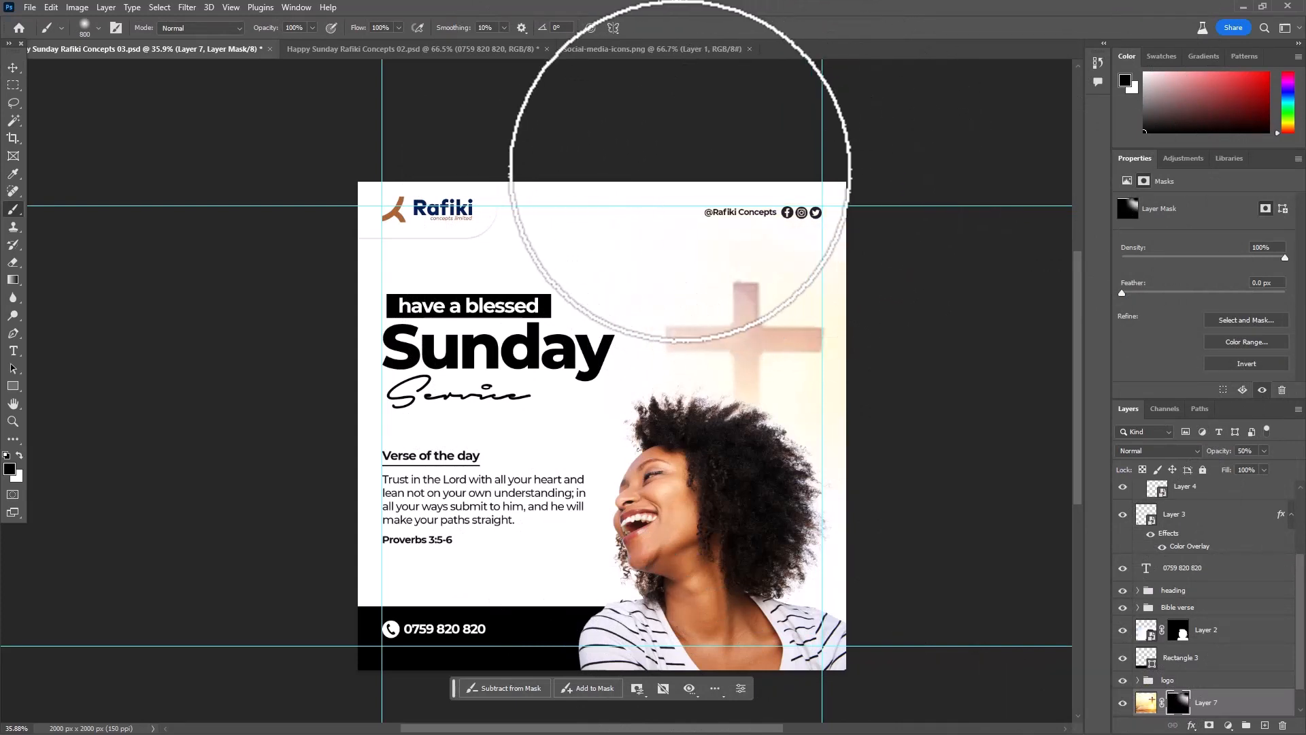
{"action": "left_click", "coordinate": [11, 66]}
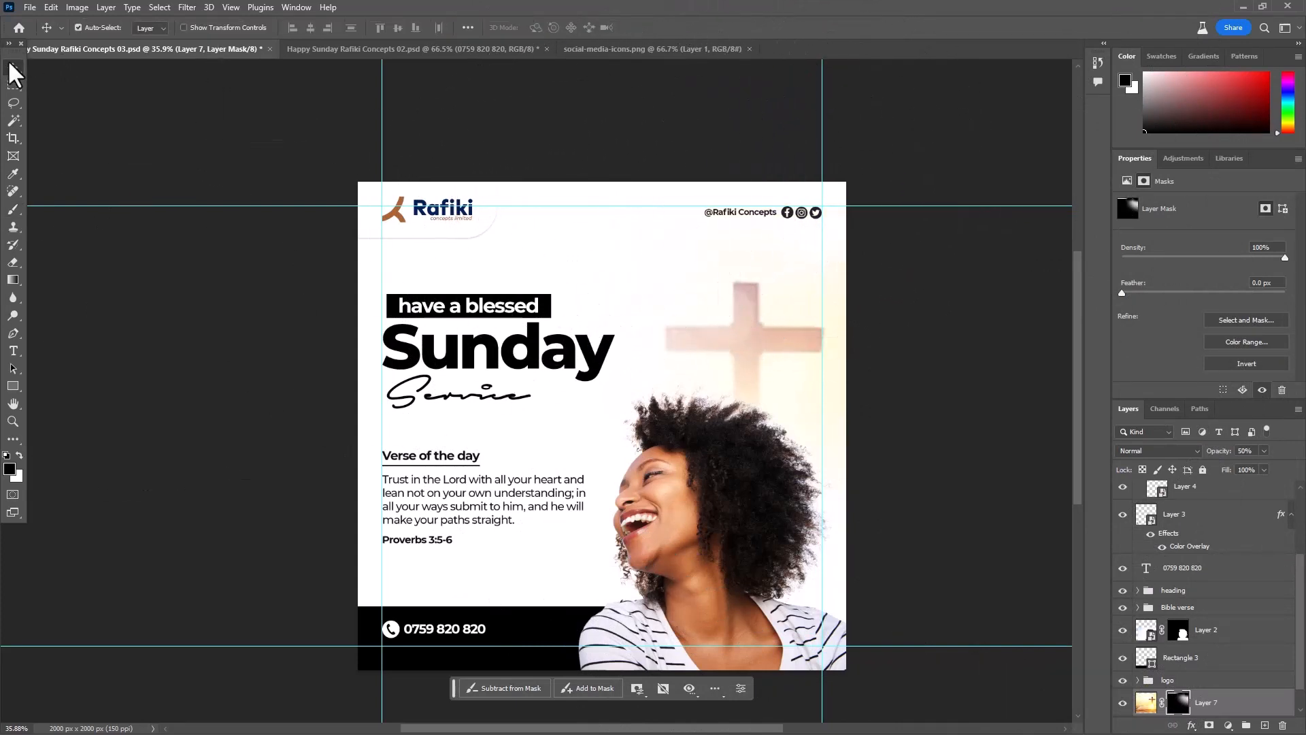
{"action": "left_click", "coordinate": [78, 27]}
{"action": "key", "text": "ctrl+s"}
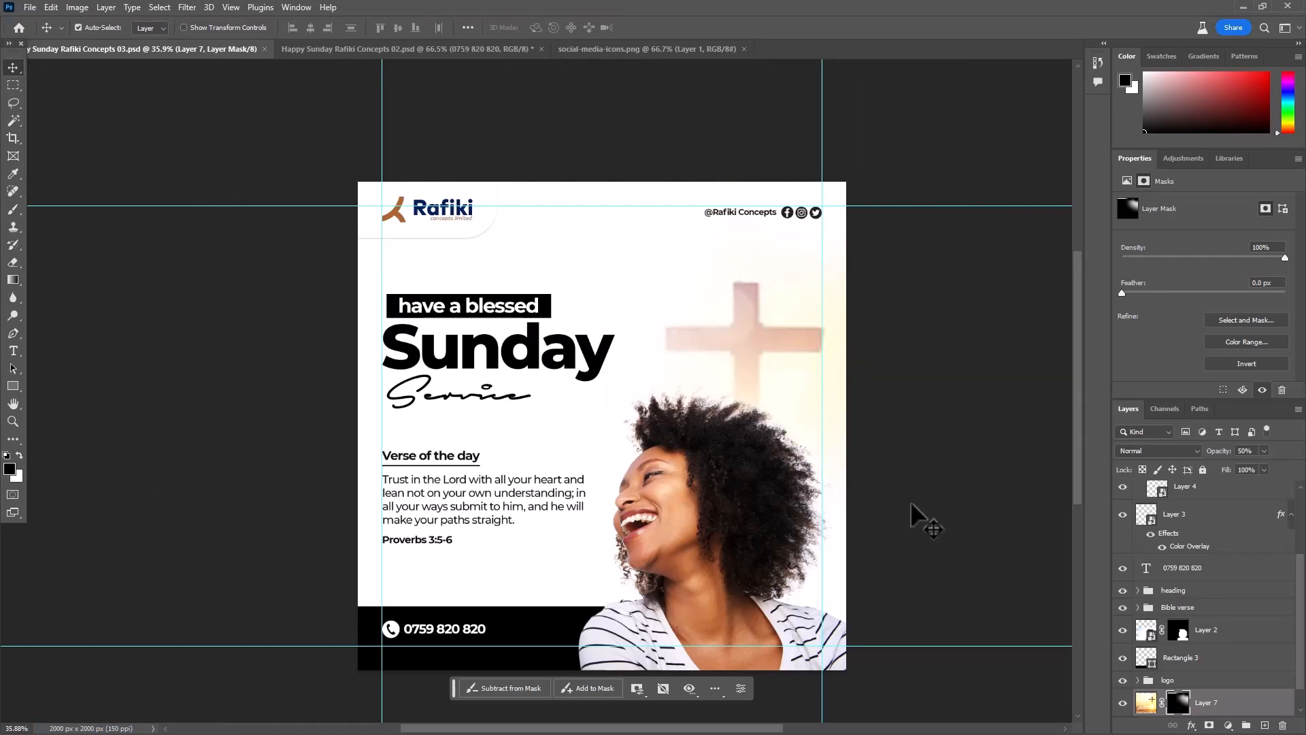
- Set the fill of the rectangle behind "have a blessed" to ae6433, sampled from the brown Rafiki logo mark
{"action": "scroll", "coordinate": [394, 313], "scroll_direction": "up", "scroll_amount": 7}
{"action": "left_click", "coordinate": [567, 332]}
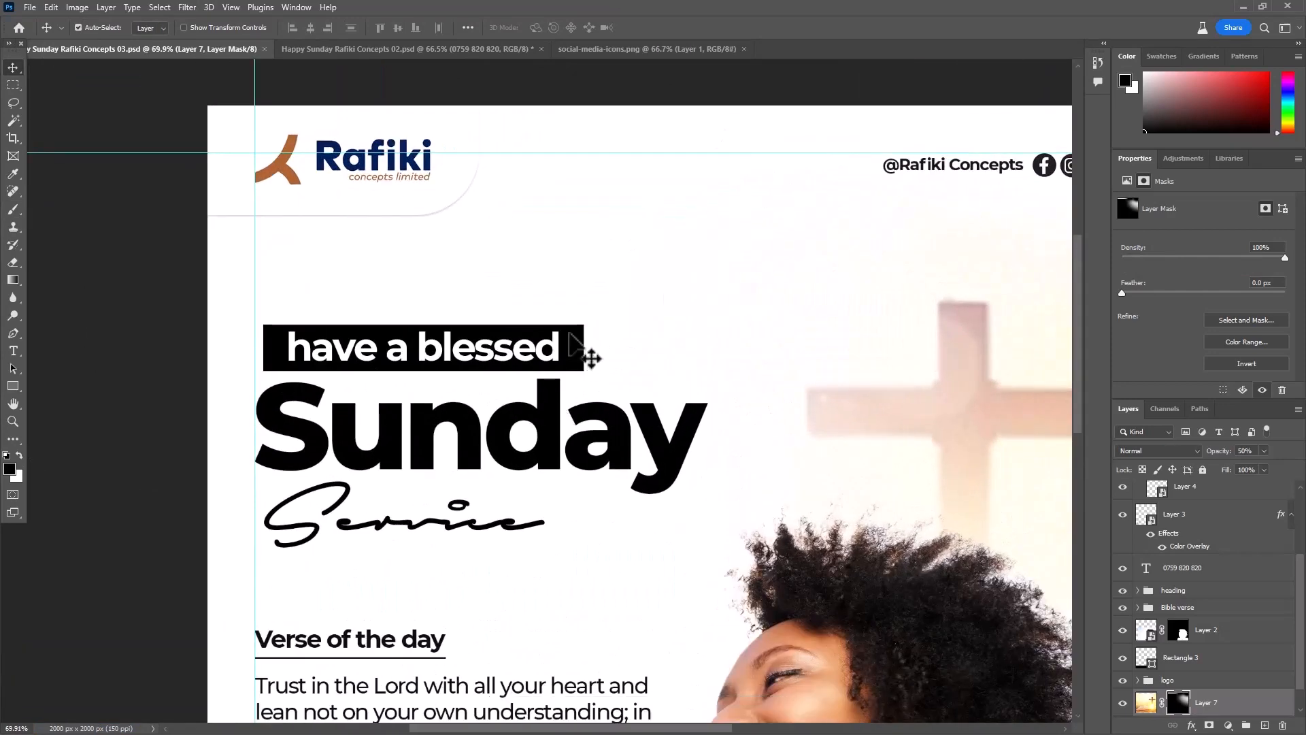
{"action": "double_click", "coordinate": [1157, 696]}
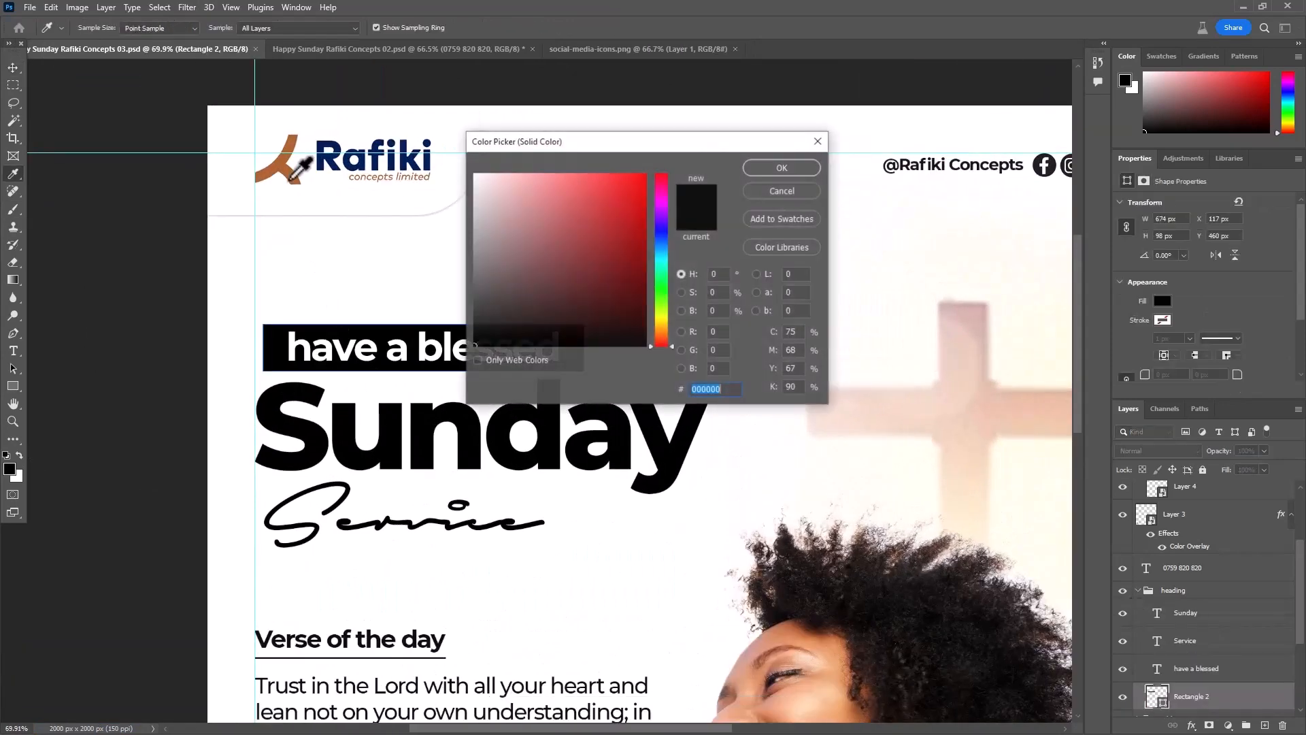
{"action": "left_click", "coordinate": [286, 157]}
{"action": "left_click", "coordinate": [782, 167]}
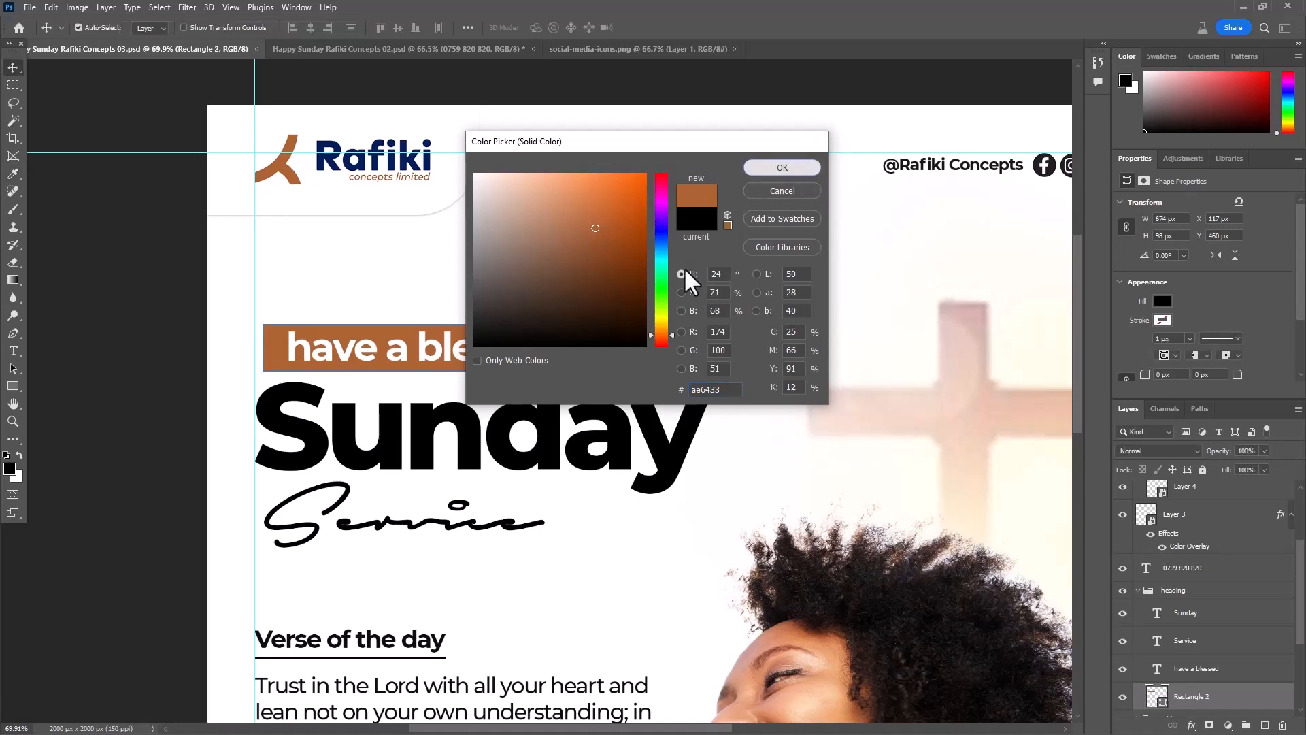
- Set the "Sunday" heading's text color to the logo's navy blue, sampled from the Rafiki wordmark
{"action": "left_click", "coordinate": [476, 433]}
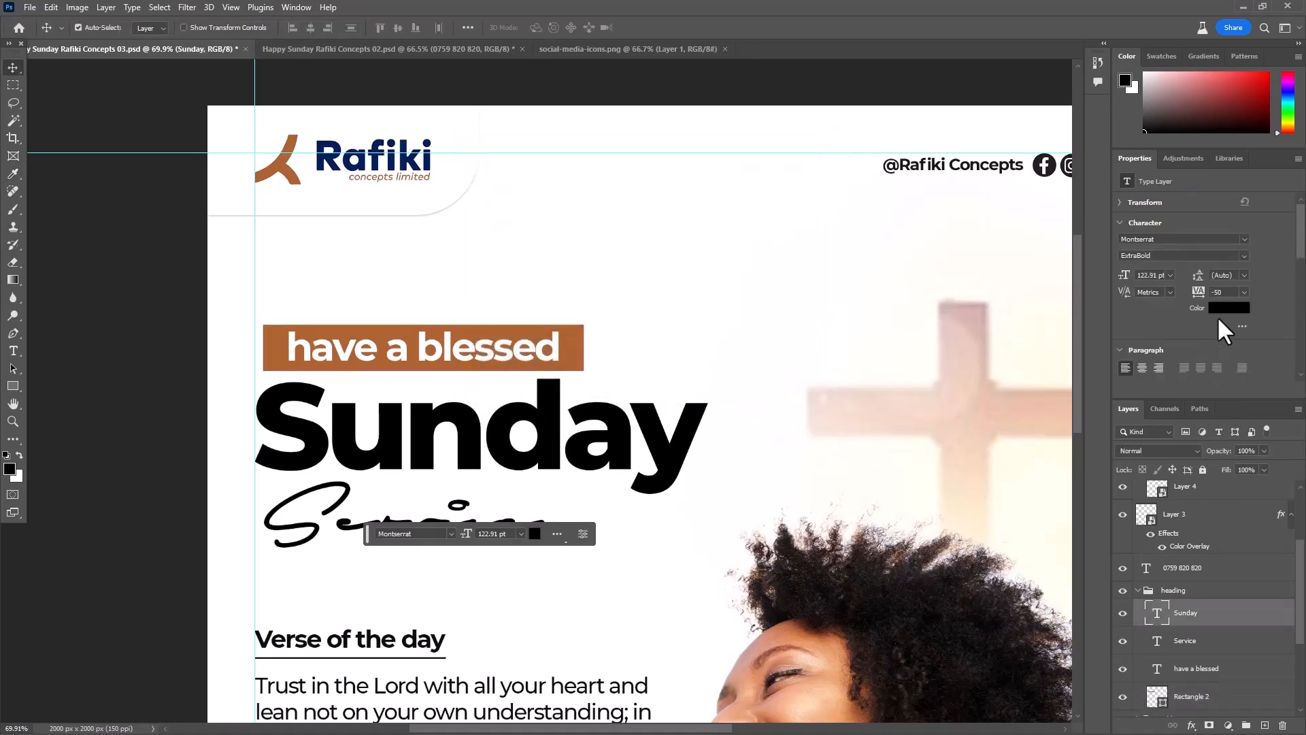
{"action": "left_click", "coordinate": [1211, 306]}
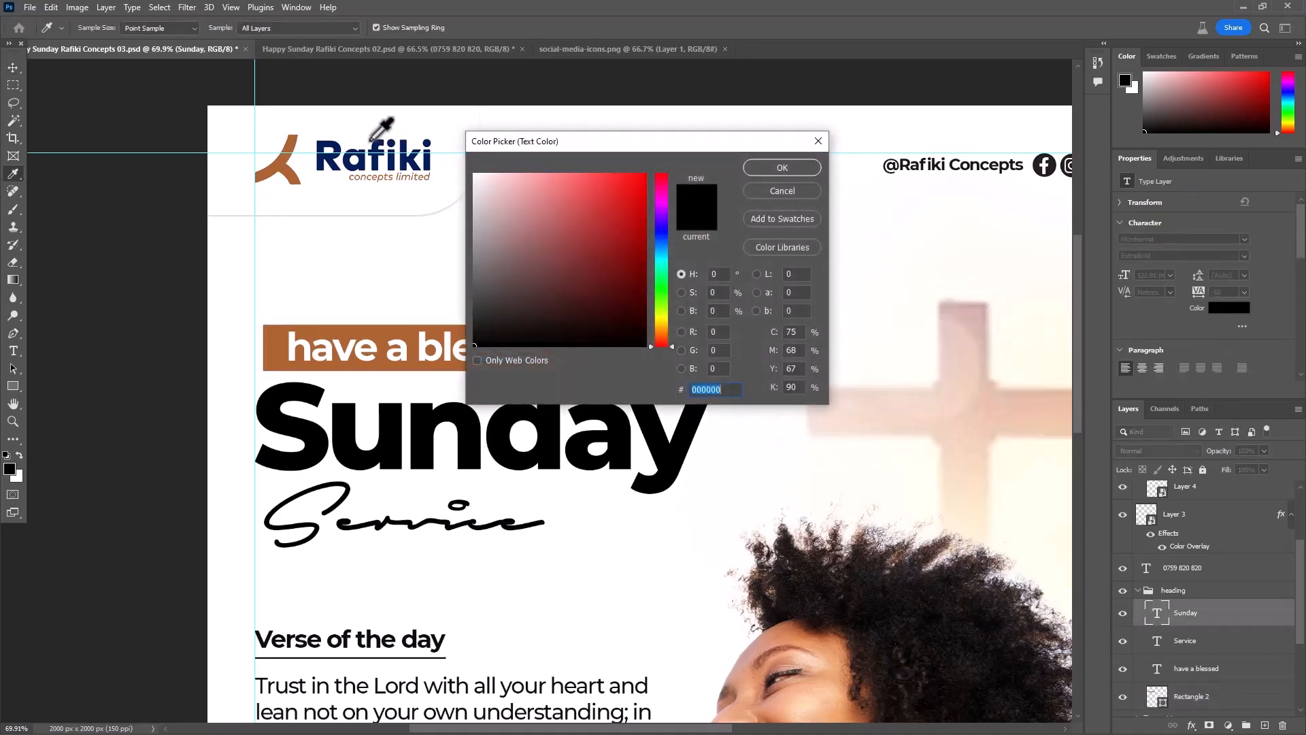
{"action": "left_click", "coordinate": [321, 143]}
{"action": "left_click", "coordinate": [781, 168]}
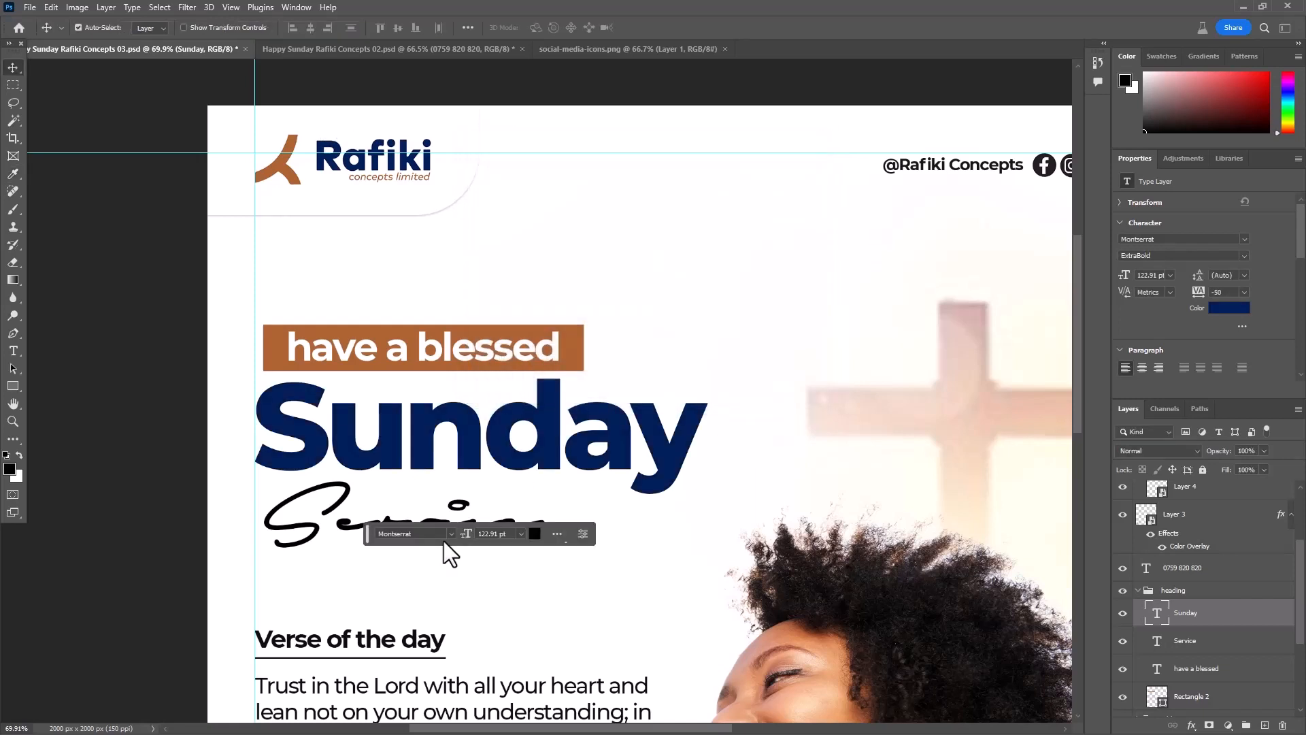
- Set the "Service" script text's color to navy 00205b, sampled from the "Sunday" heading
{"action": "left_click", "coordinate": [320, 540]}
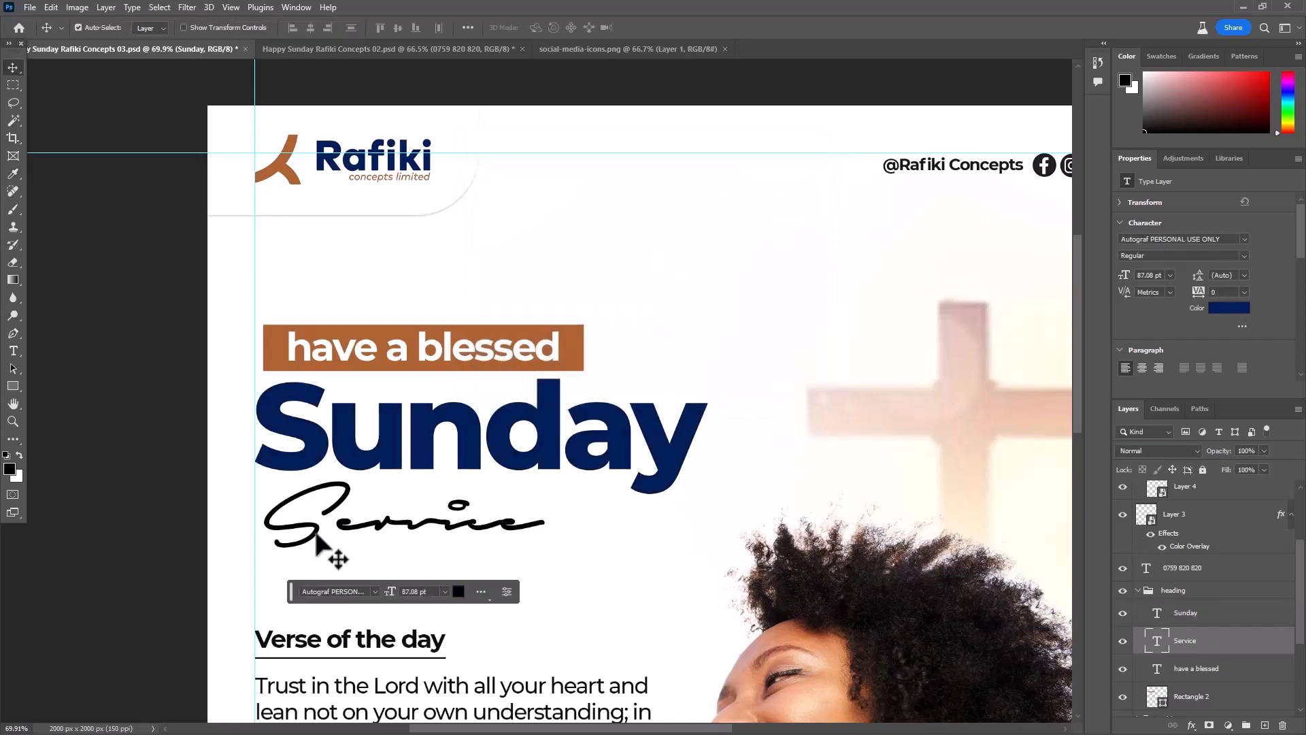
{"action": "left_click", "coordinate": [1228, 308]}
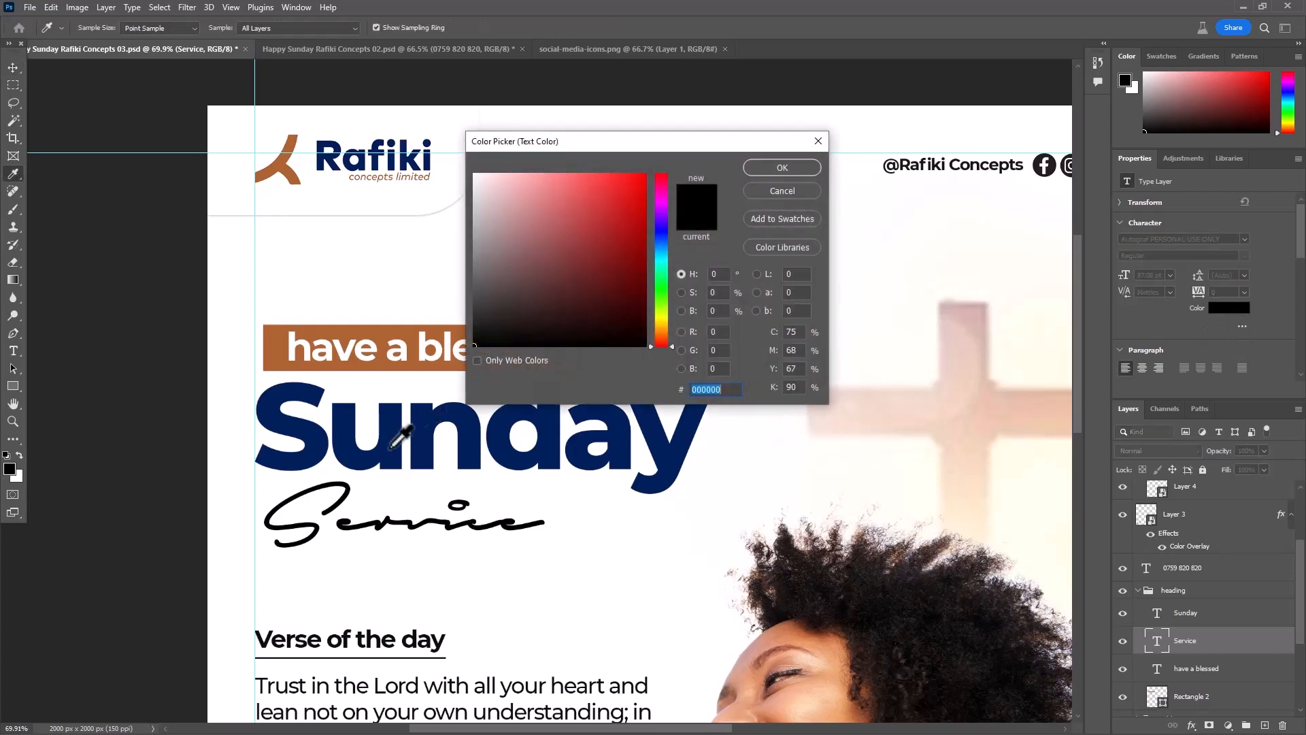
{"action": "left_click", "coordinate": [423, 437]}
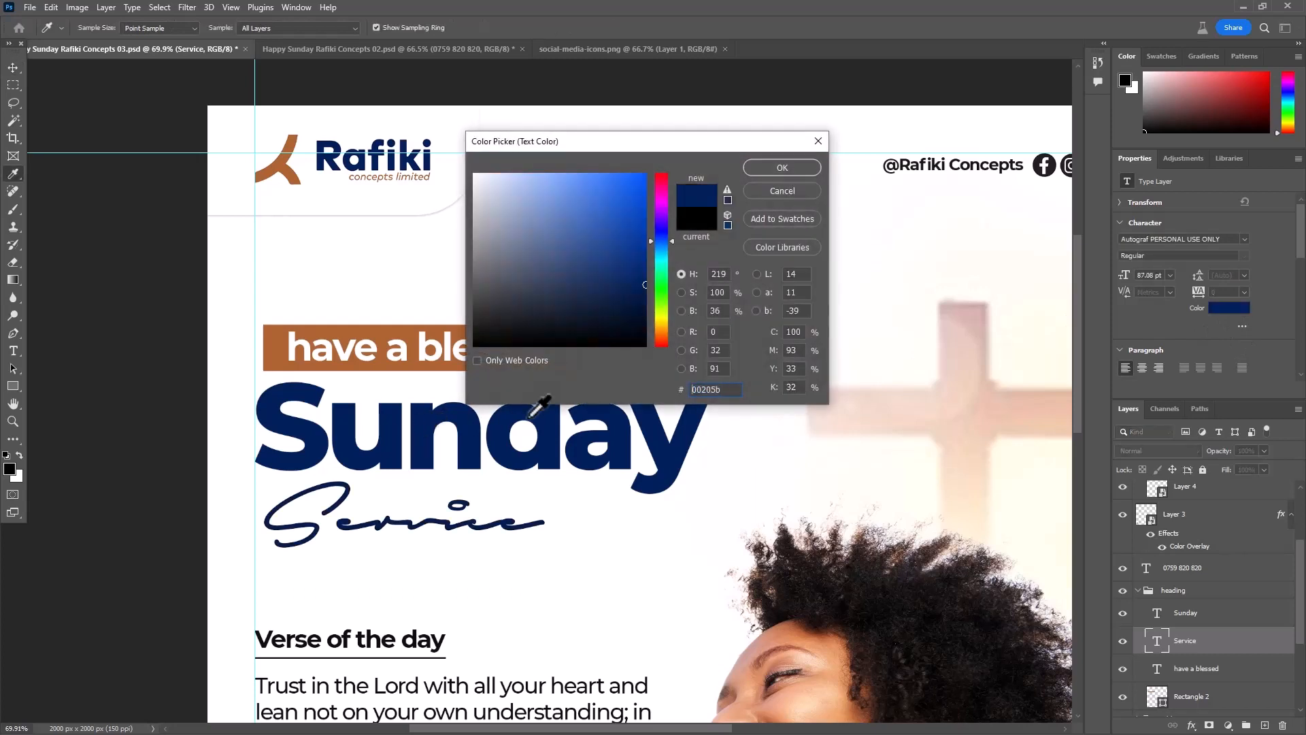
{"action": "left_click", "coordinate": [363, 332]}
{"action": "left_click", "coordinate": [425, 438]}
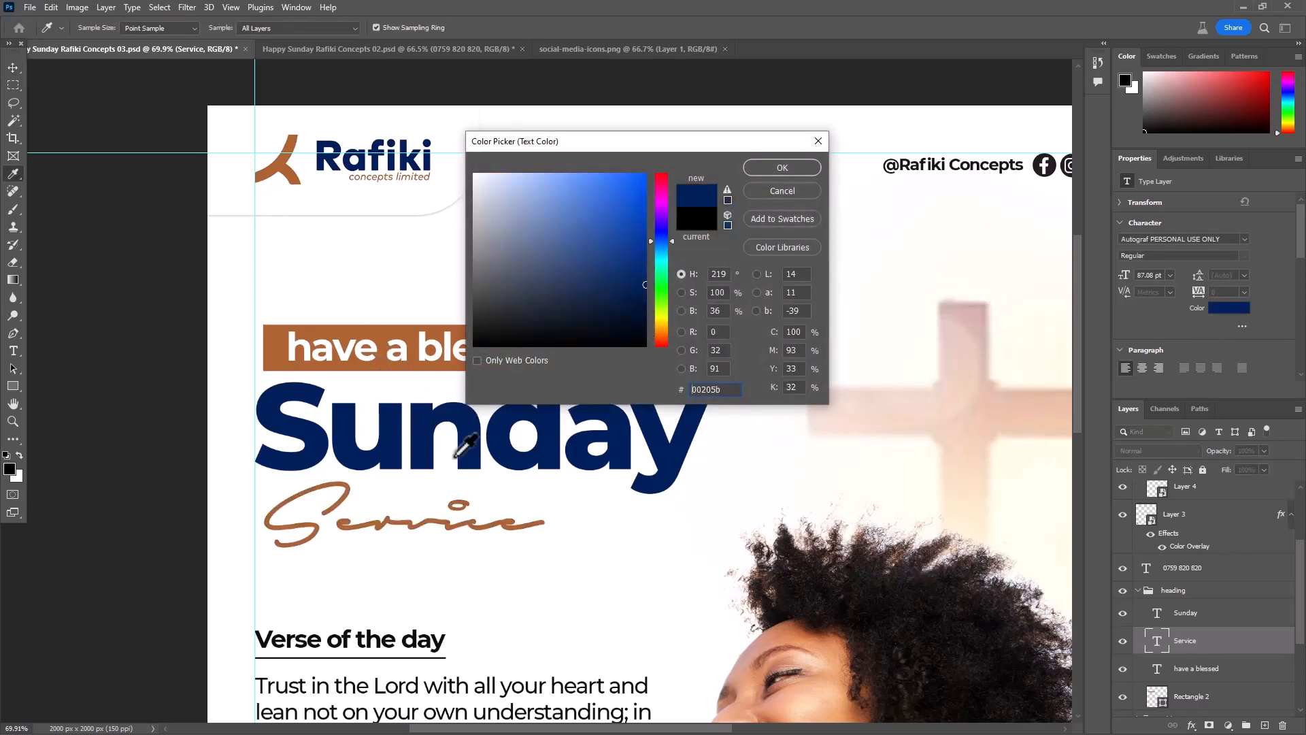
{"action": "left_click", "coordinate": [775, 168]}
{"action": "key", "text": "v"}
{"action": "scroll", "coordinate": [544, 306], "scroll_direction": "down", "scroll_amount": 2}
{"action": "scroll", "coordinate": [534, 300], "scroll_direction": "down", "scroll_amount": 2}
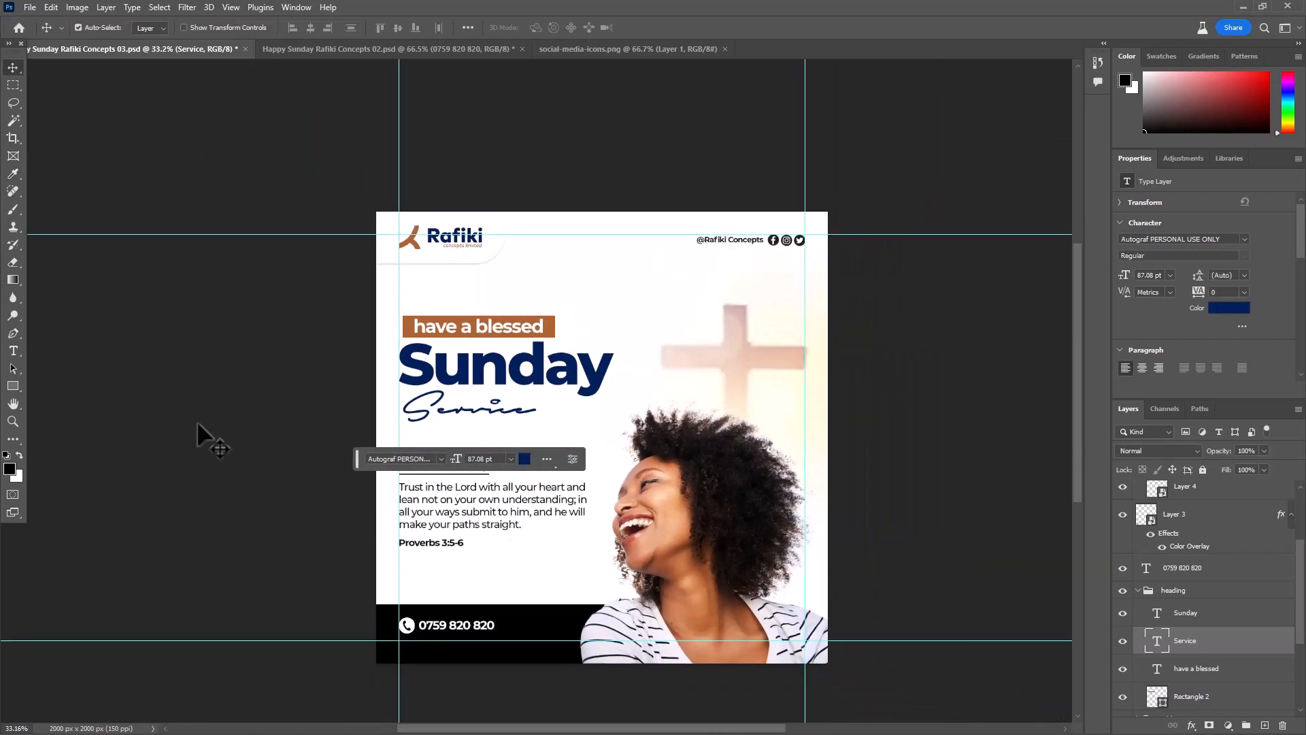
{"action": "left_click", "coordinate": [198, 425]}
- Set the "Verse of the day" text color to brown ae6433, sampled from the rectangle behind "have a blessed"
{"action": "scroll", "coordinate": [486, 505], "scroll_direction": "up", "scroll_amount": 4}
{"action": "left_click", "coordinate": [392, 410]}
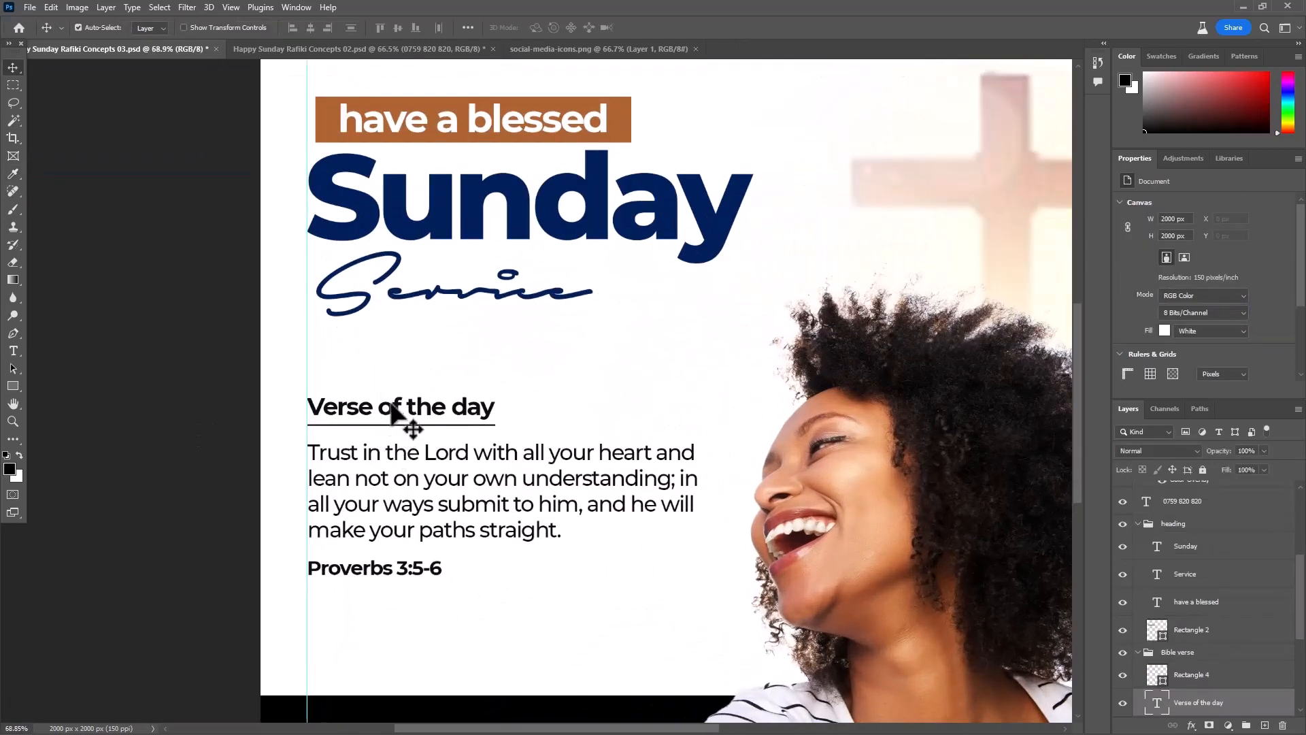
{"action": "scroll", "coordinate": [392, 410], "scroll_direction": "up", "scroll_amount": 2}
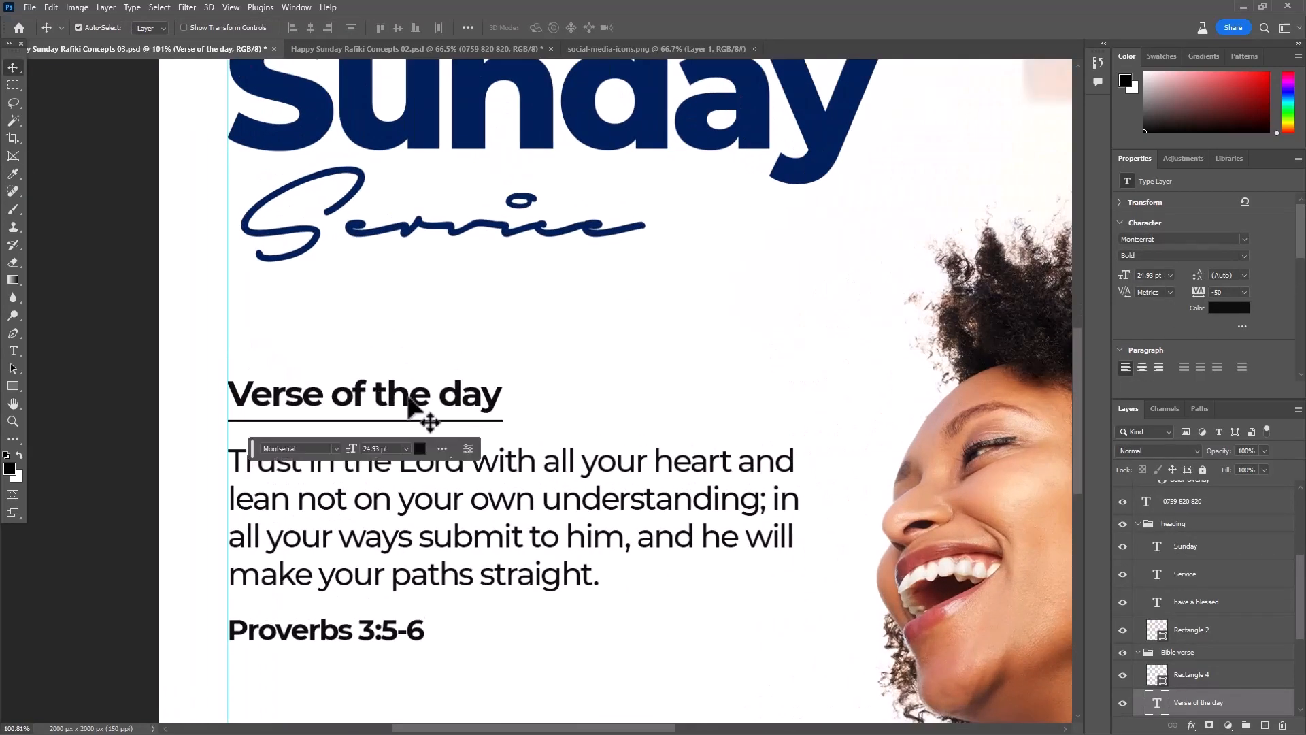
{"action": "scroll", "coordinate": [646, 578], "scroll_direction": "down", "scroll_amount": 3}
{"action": "scroll", "coordinate": [585, 343], "scroll_direction": "up", "scroll_amount": 2}
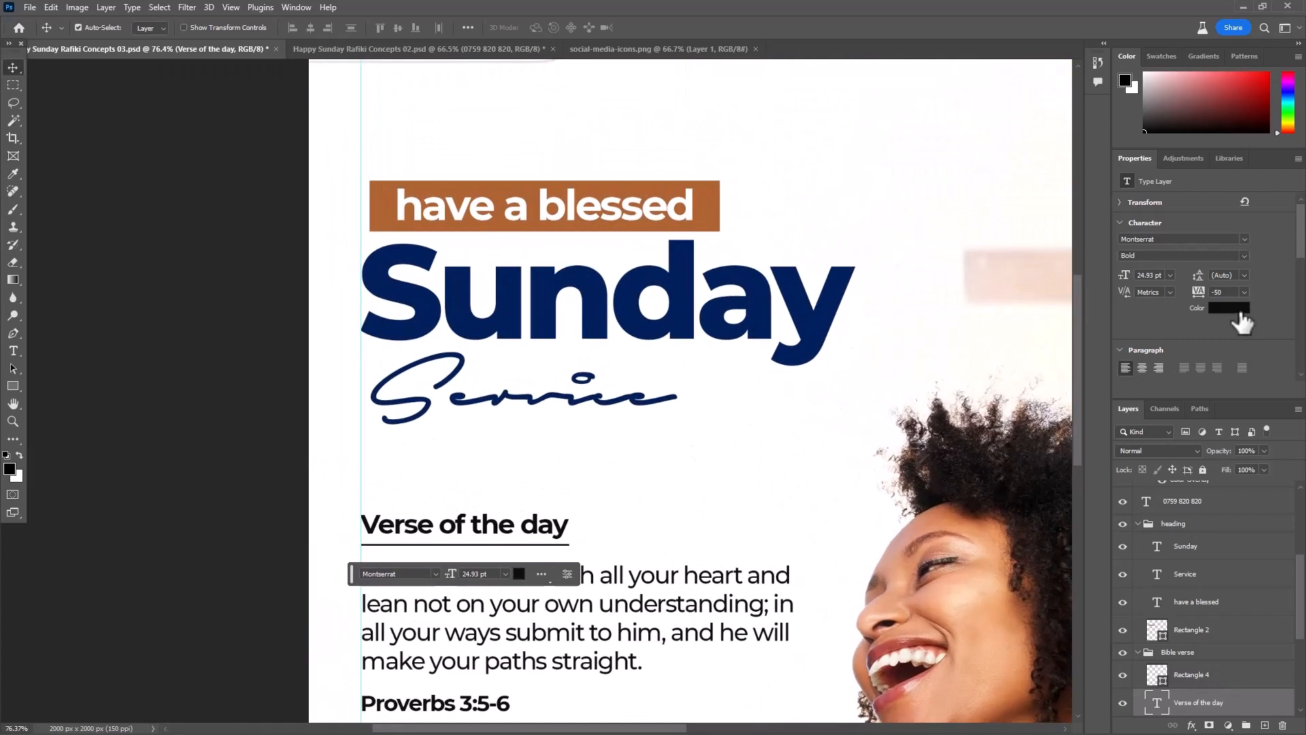
{"action": "left_click", "coordinate": [1235, 309]}
{"action": "left_click", "coordinate": [395, 199]}
{"action": "left_click", "coordinate": [401, 201]}
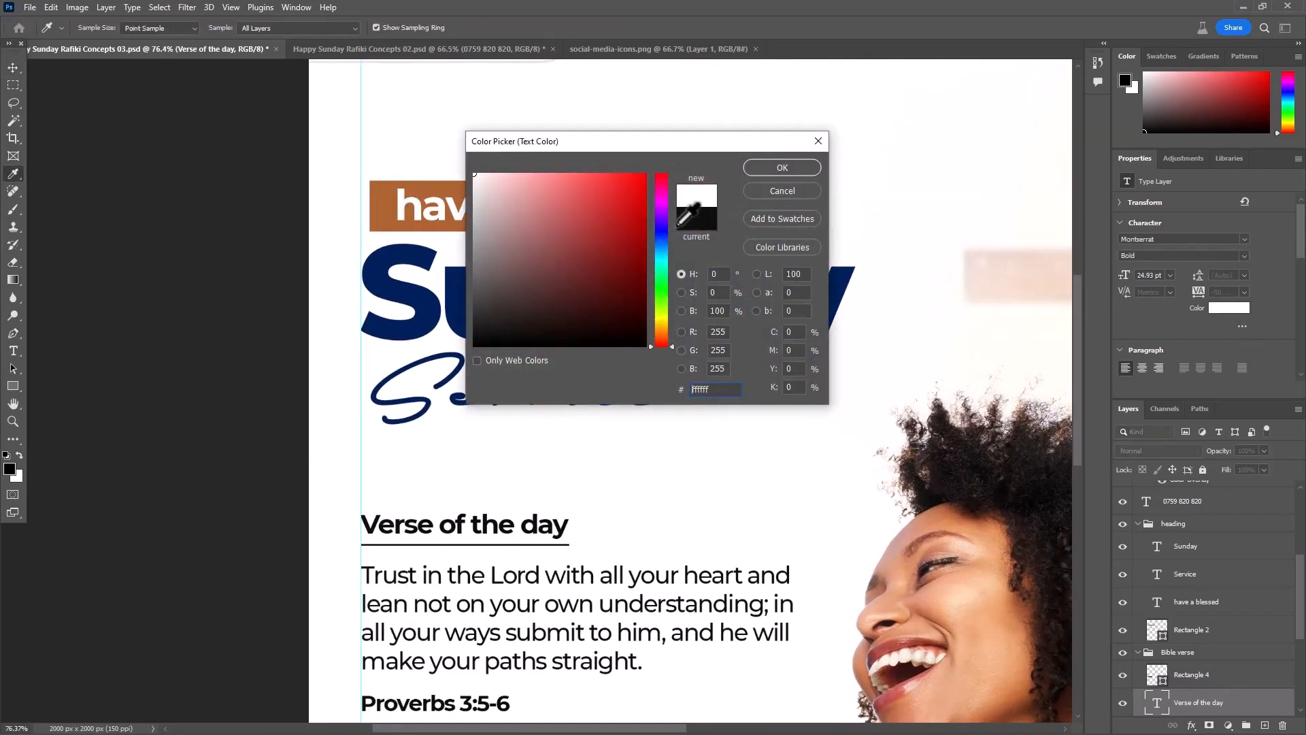
{"action": "left_click", "coordinate": [388, 198]}
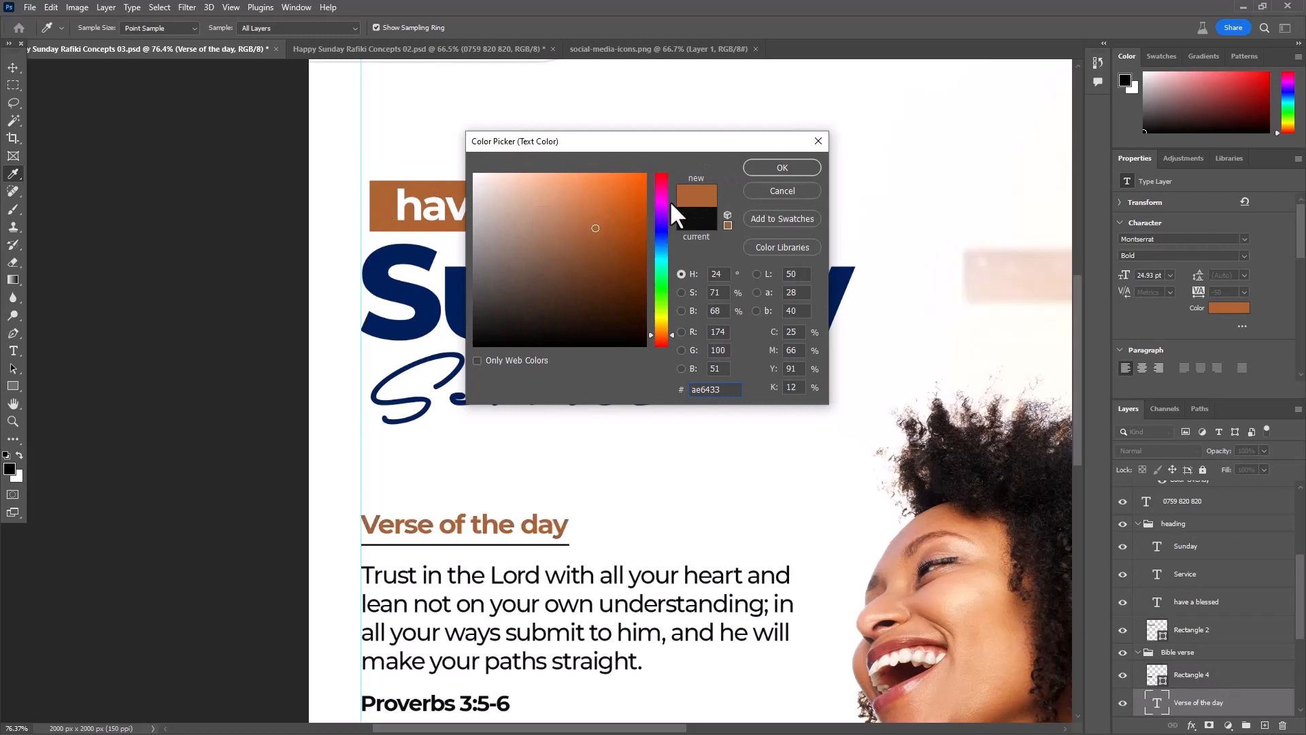
{"action": "left_click", "coordinate": [783, 168]}
- Fill the thin line under "Verse of the day" with the recently used brand brown
{"action": "scroll", "coordinate": [534, 529], "scroll_direction": "up", "scroll_amount": 3}
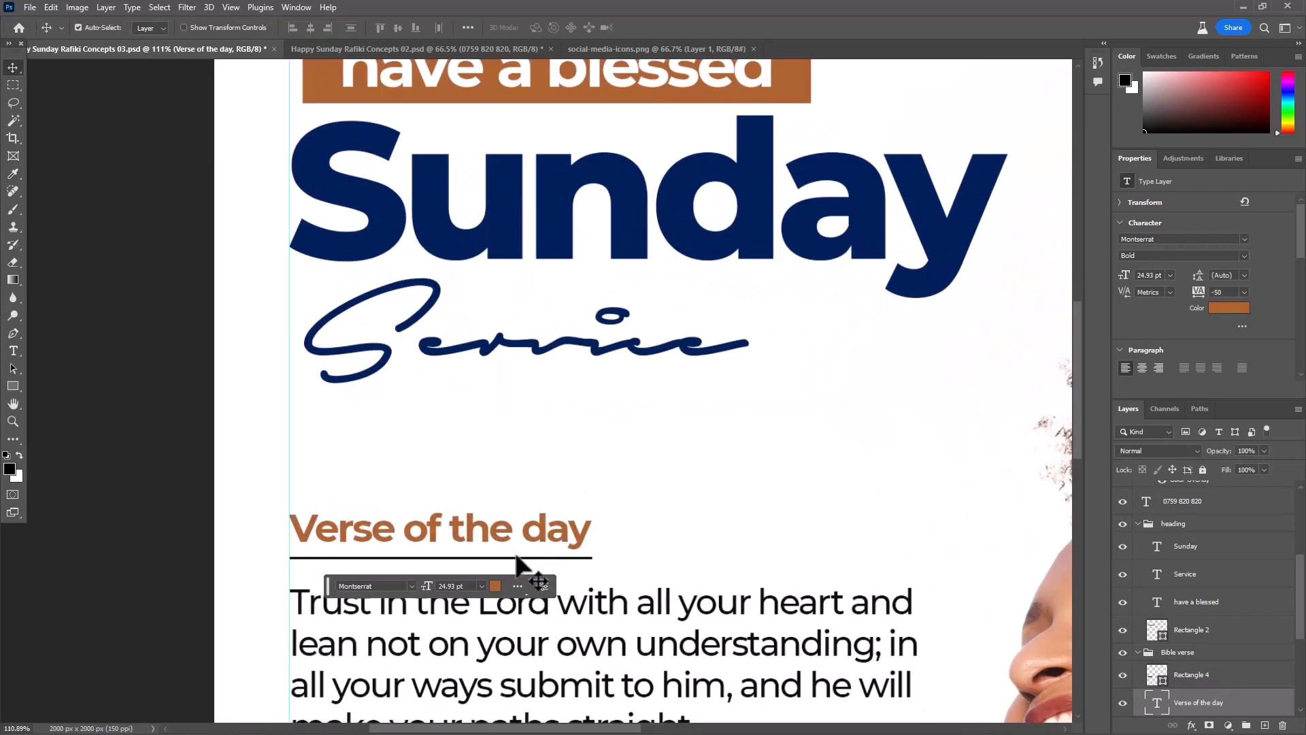
{"action": "left_click", "coordinate": [522, 559]}
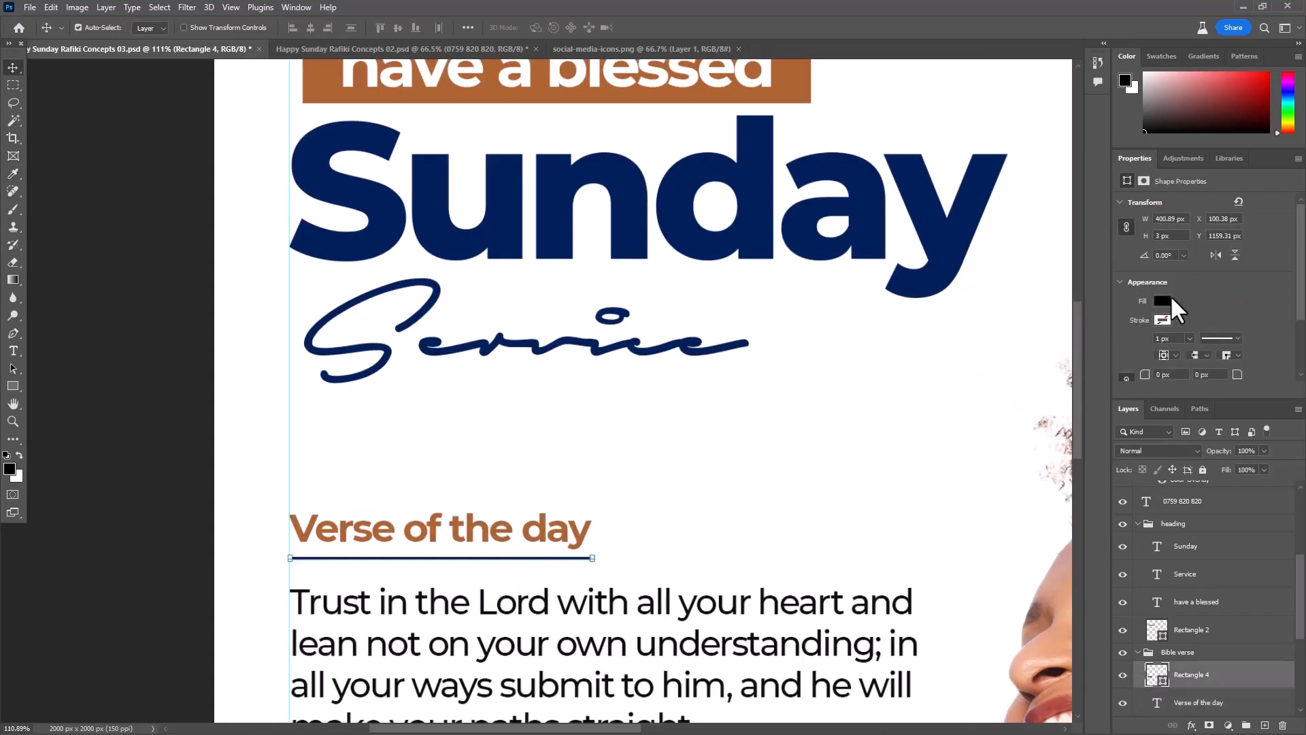
{"action": "left_click", "coordinate": [1160, 301]}
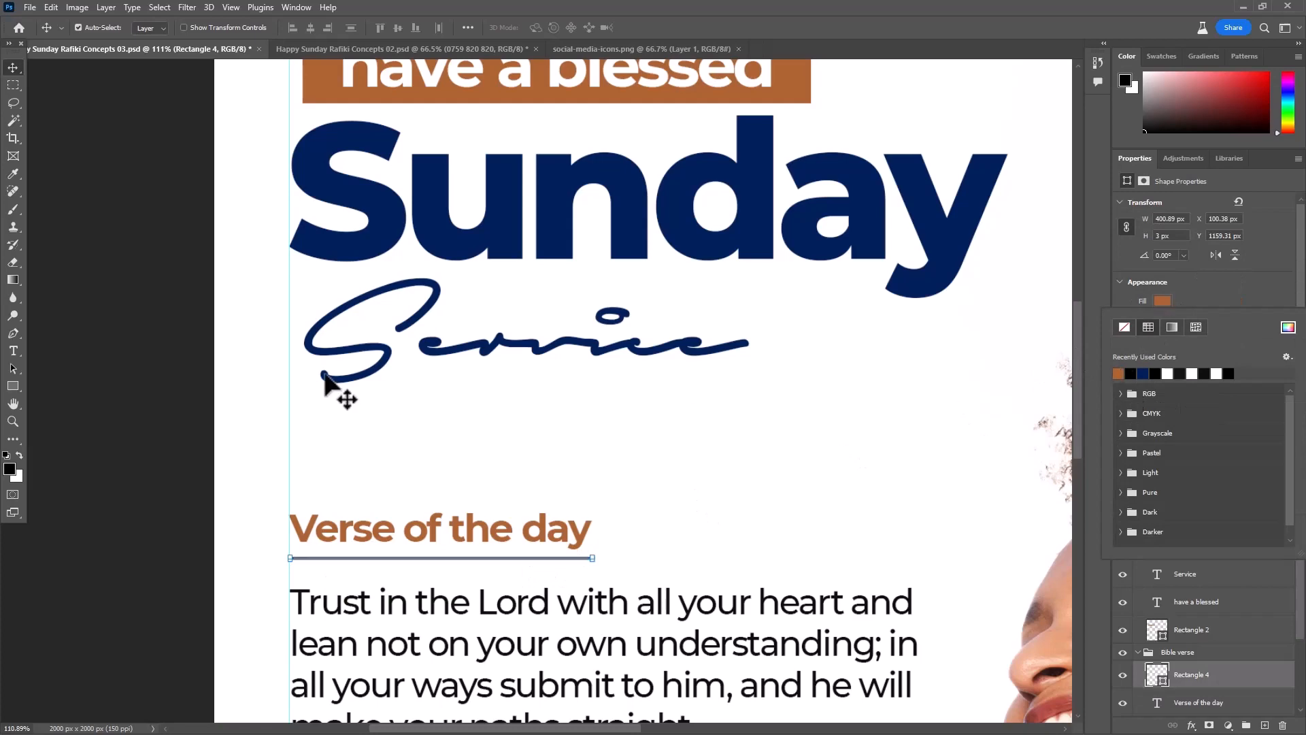
{"action": "scroll", "coordinate": [324, 381], "scroll_direction": "down", "scroll_amount": 3}
{"action": "left_click", "coordinate": [193, 452]}
- Change the fill of the black rectangle behind the phone number to the navy sampled from the "Sunday" heading
{"action": "scroll", "coordinate": [377, 598], "scroll_direction": "up", "scroll_amount": 1}
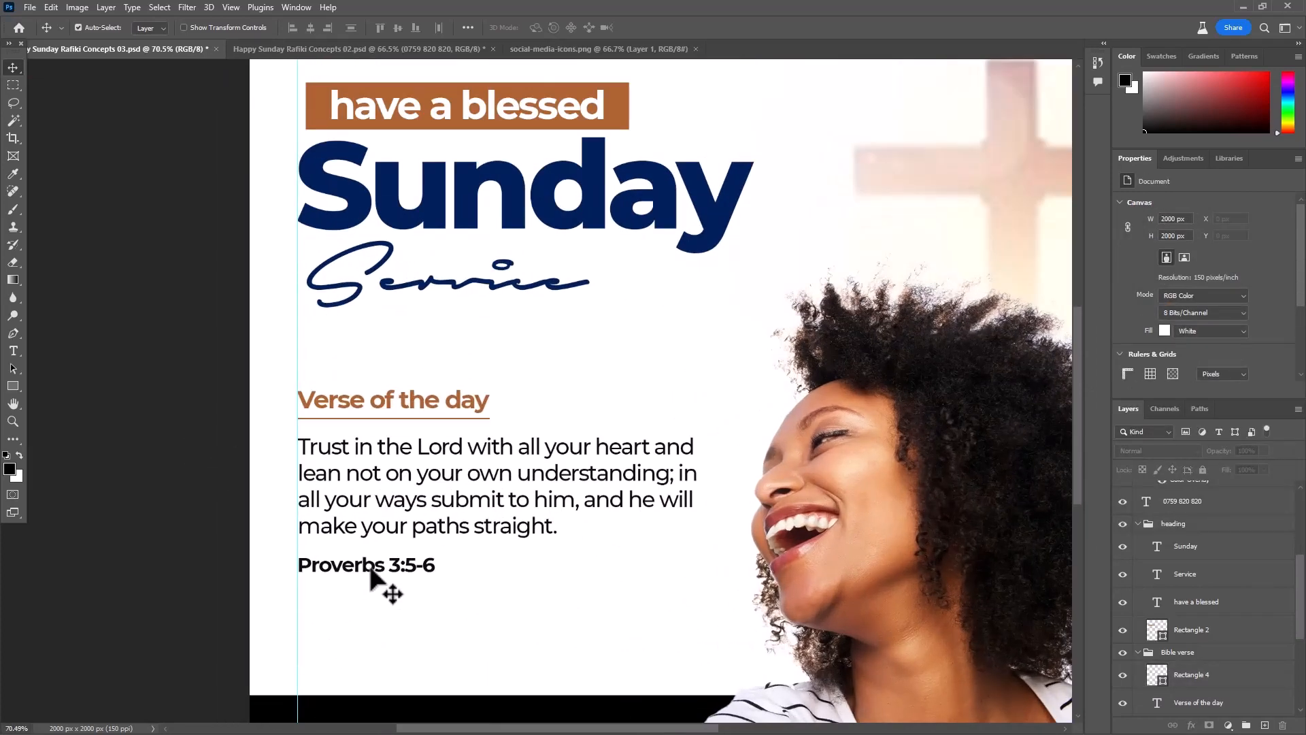
{"action": "left_click", "coordinate": [370, 574]}
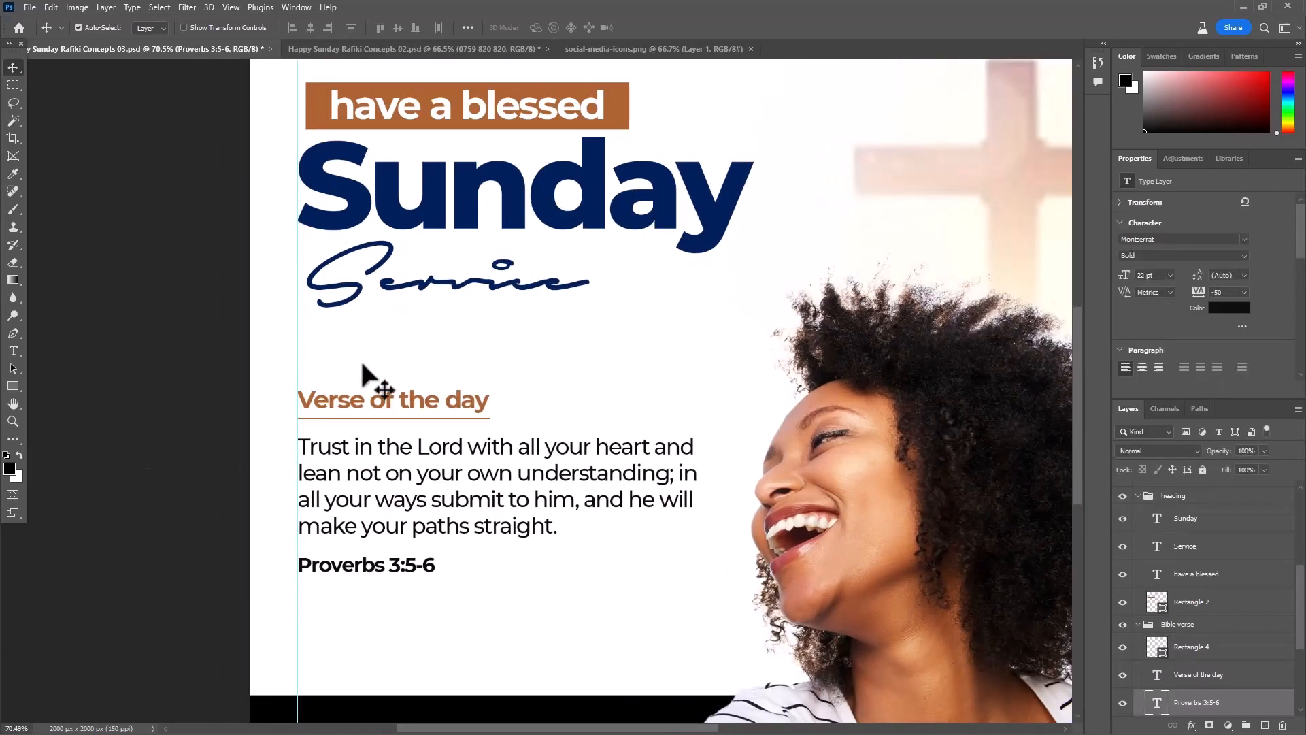
{"action": "scroll", "coordinate": [362, 373], "scroll_direction": "down", "scroll_amount": 3}
{"action": "left_click", "coordinate": [562, 583]}
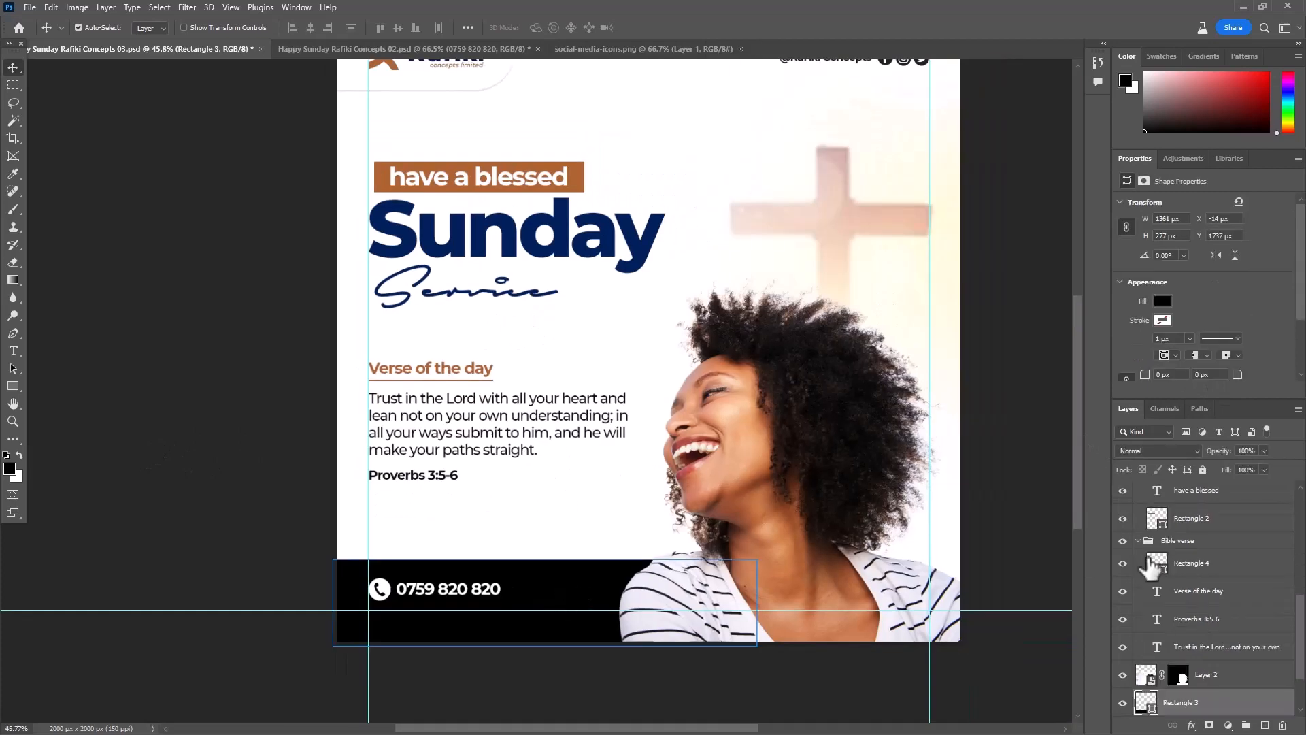
{"action": "double_click", "coordinate": [1148, 703]}
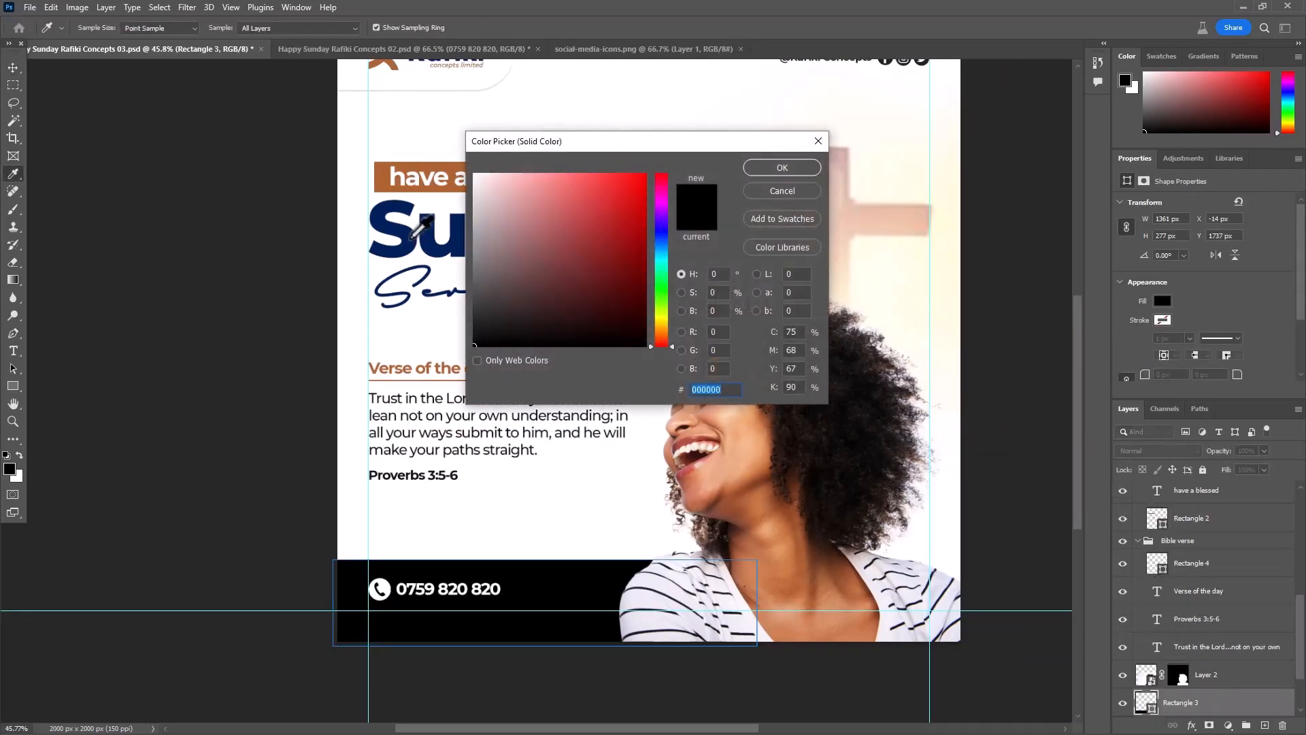
{"action": "left_click", "coordinate": [411, 236]}
{"action": "left_click", "coordinate": [772, 170]}
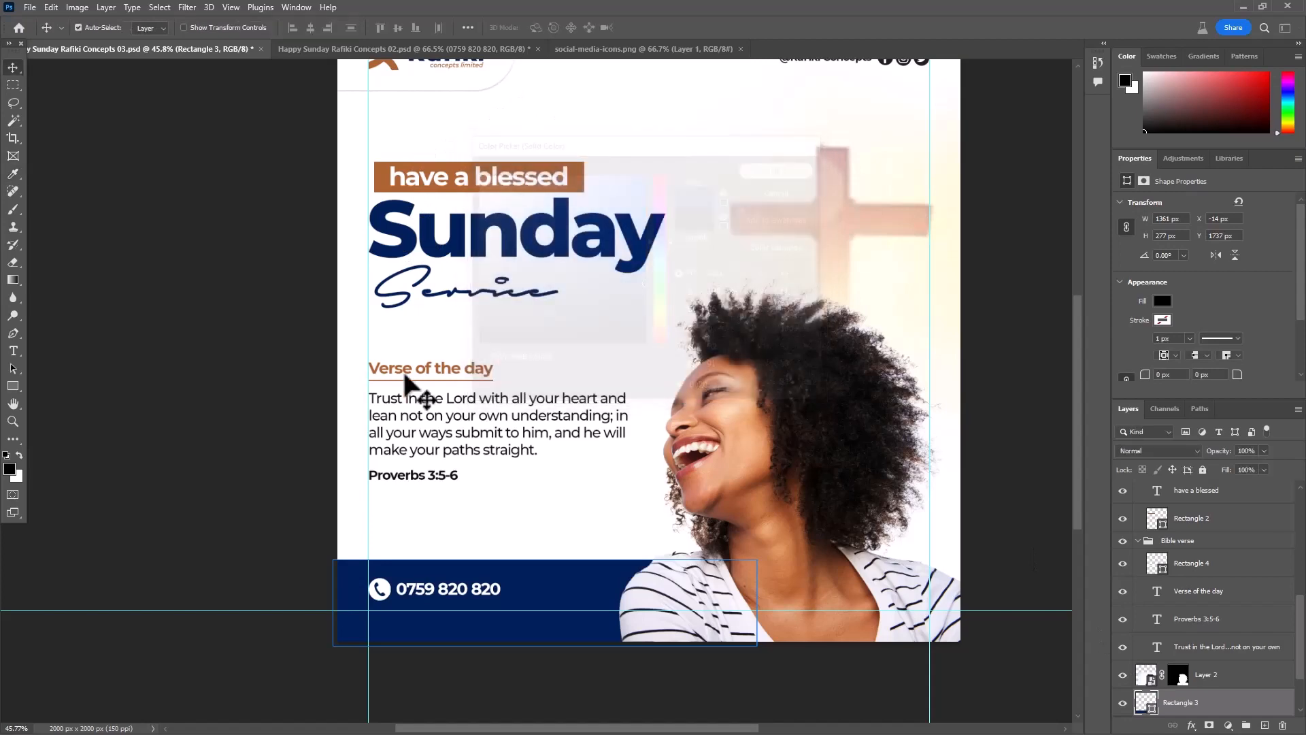
{"action": "scroll", "coordinate": [408, 383], "scroll_direction": "down", "scroll_amount": 5}
{"action": "left_click", "coordinate": [885, 338]}
{"action": "scroll", "coordinate": [682, 262], "scroll_direction": "up", "scroll_amount": 4}
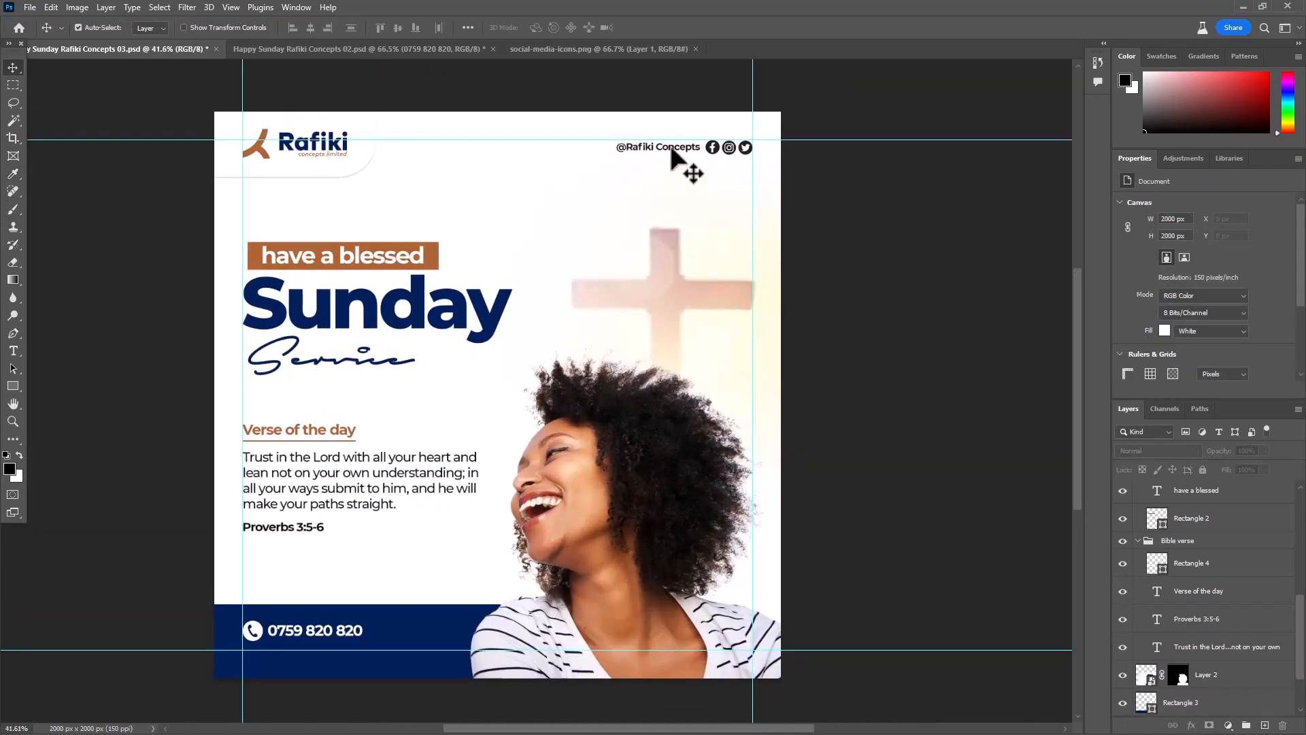
{"action": "left_click", "coordinate": [676, 153]}
{"action": "left_click", "coordinate": [1224, 309]}
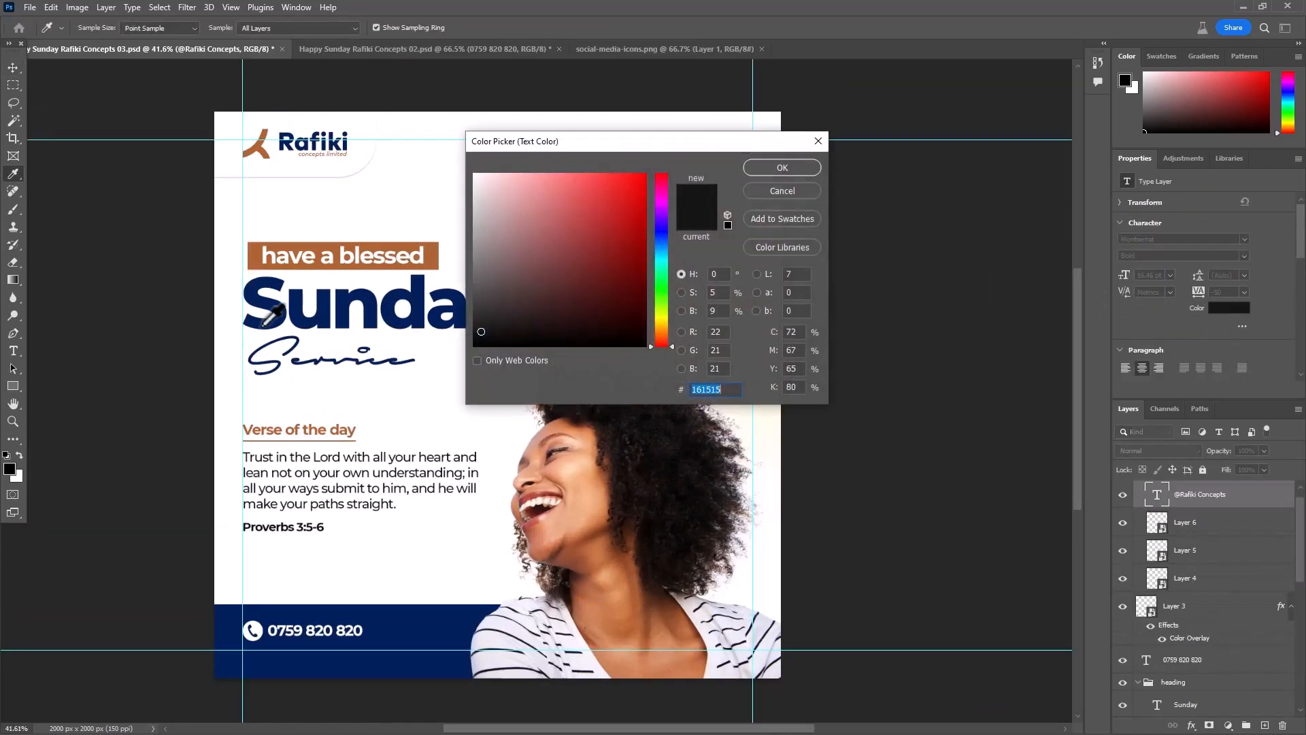
{"action": "mouse_move", "coordinate": [256, 288]}
{"action": "left_mouse_down"}
{"action": "mouse_move", "coordinate": [693, 213]}
{"action": "mouse_move", "coordinate": [781, 168]}
{"action": "mouse_move", "coordinate": [263, 272]}
{"action": "mouse_move", "coordinate": [256, 292]}
{"action": "left_mouse_up"}
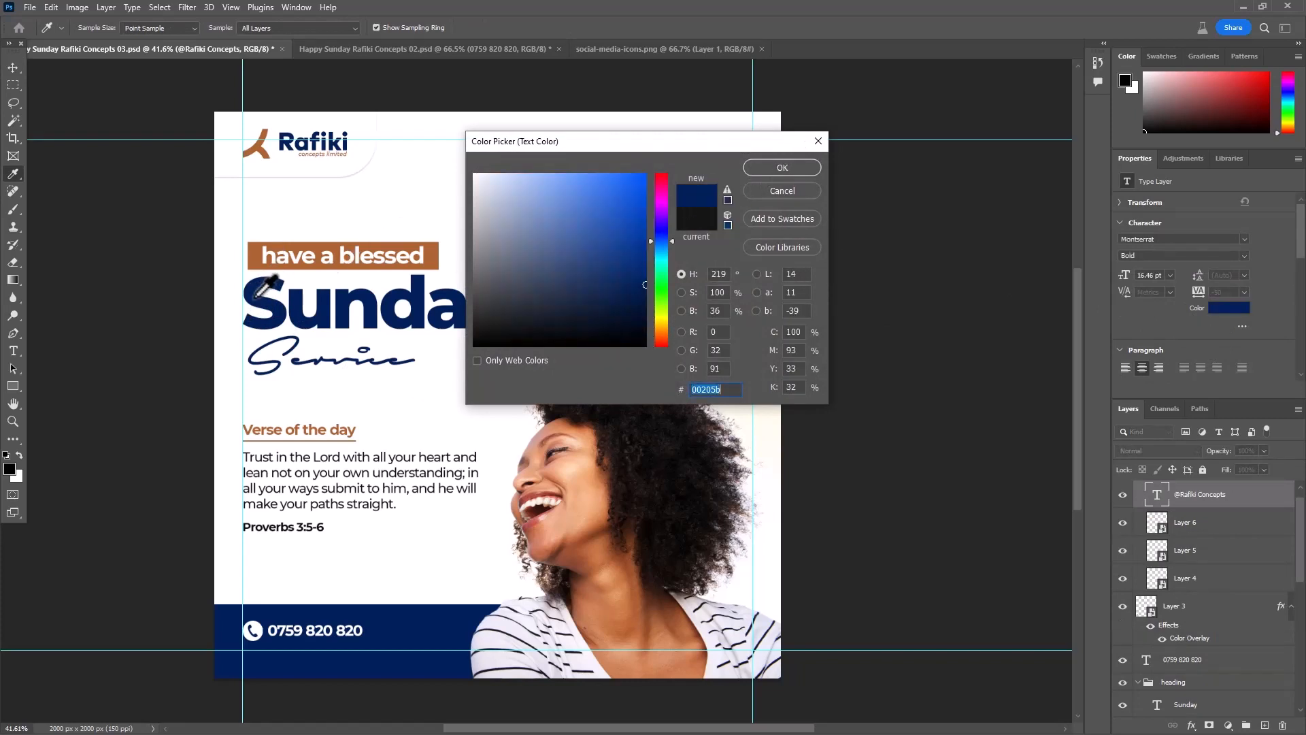
{"action": "left_click", "coordinate": [780, 168]}
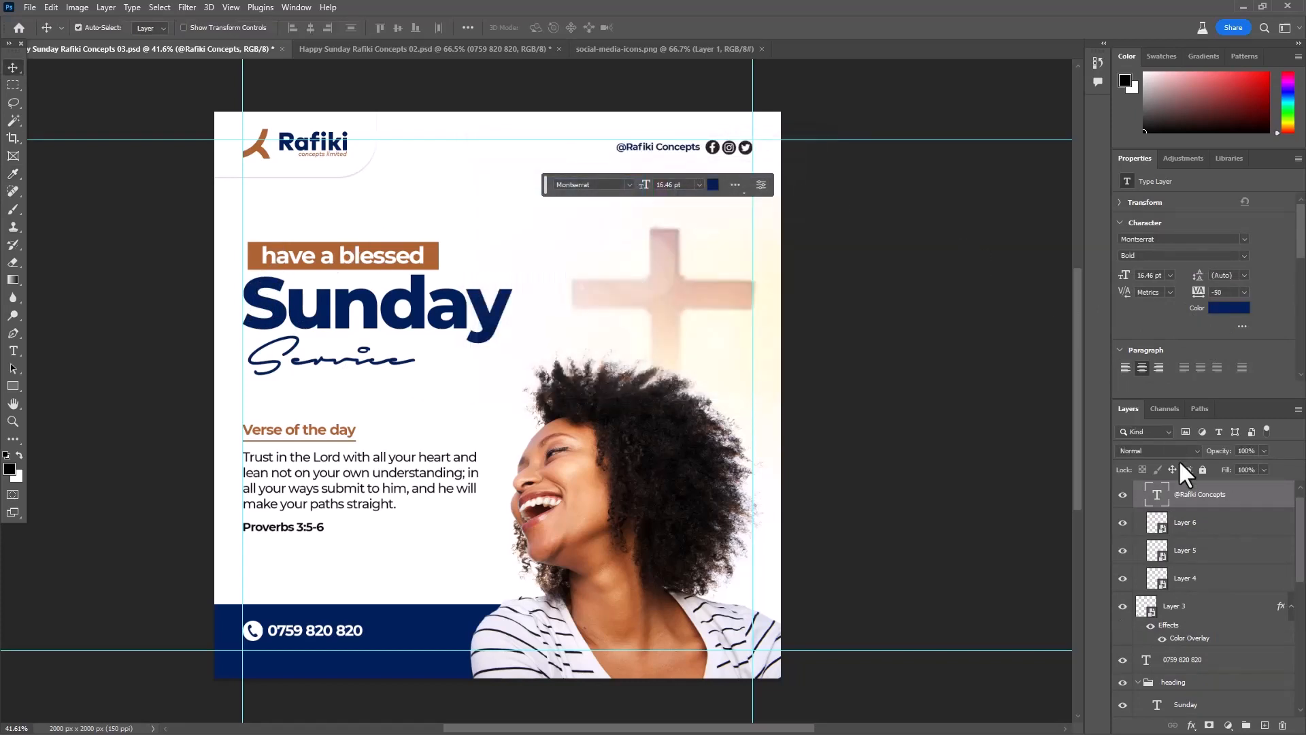
- Group the three social media icon layers, Layer 6, Layer 5 and Layer 4
{"action": "scroll", "coordinate": [1183, 537], "scroll_direction": "up", "scroll_amount": 1}
{"action": "left_click", "coordinate": [1189, 539]}
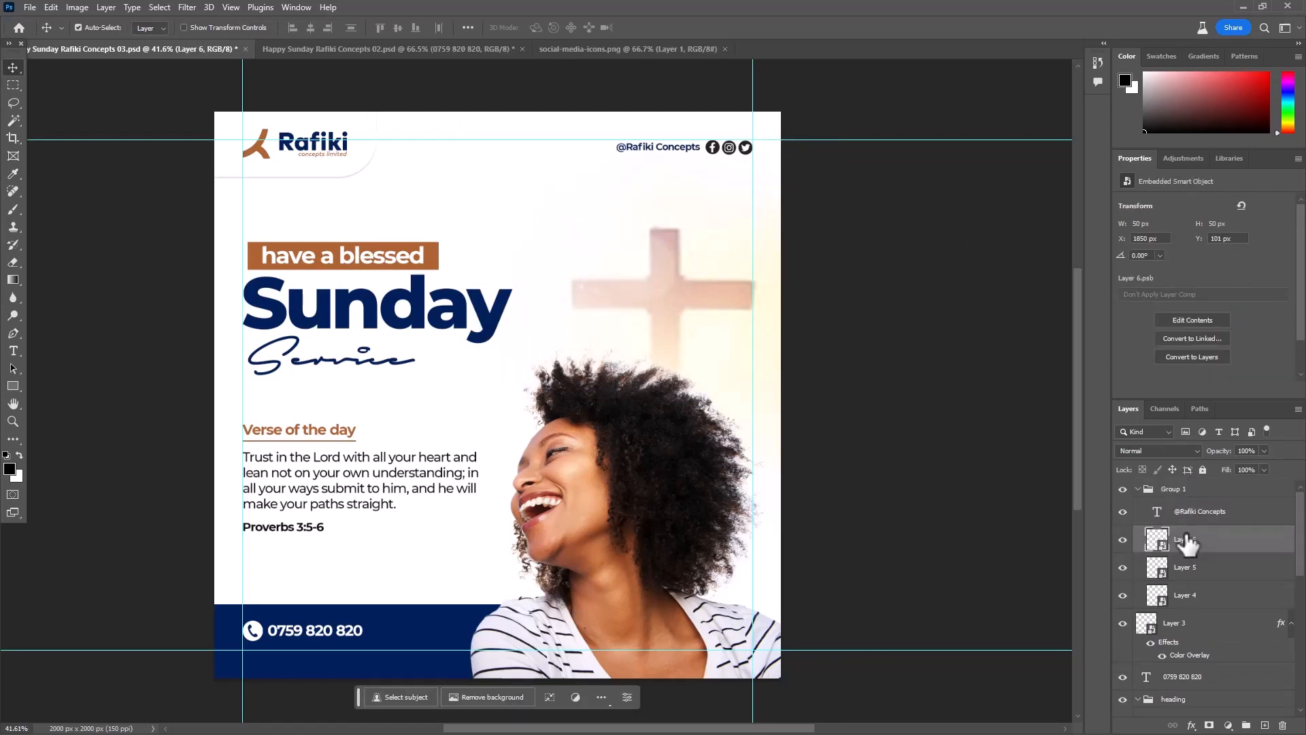
{"action": "left_click", "coordinate": [1212, 598], "text": "shift"}
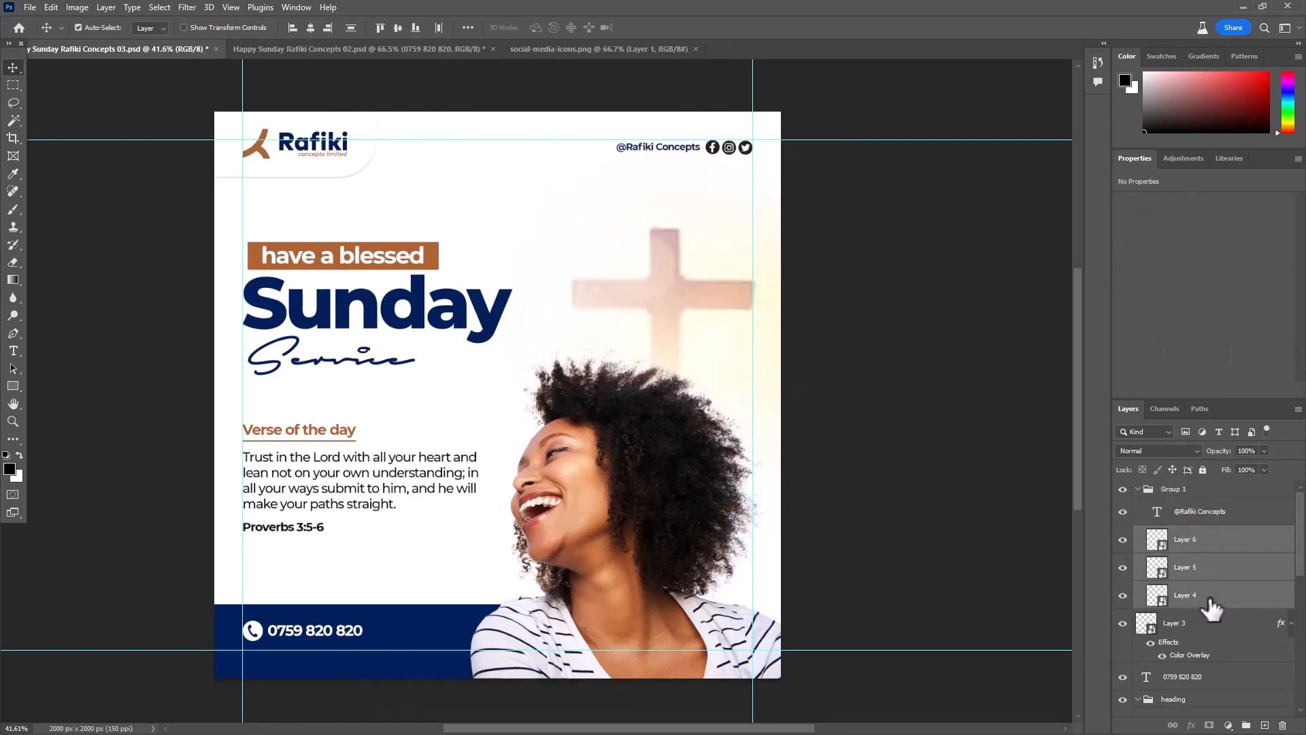
{"action": "key", "text": "ctrl+g"}
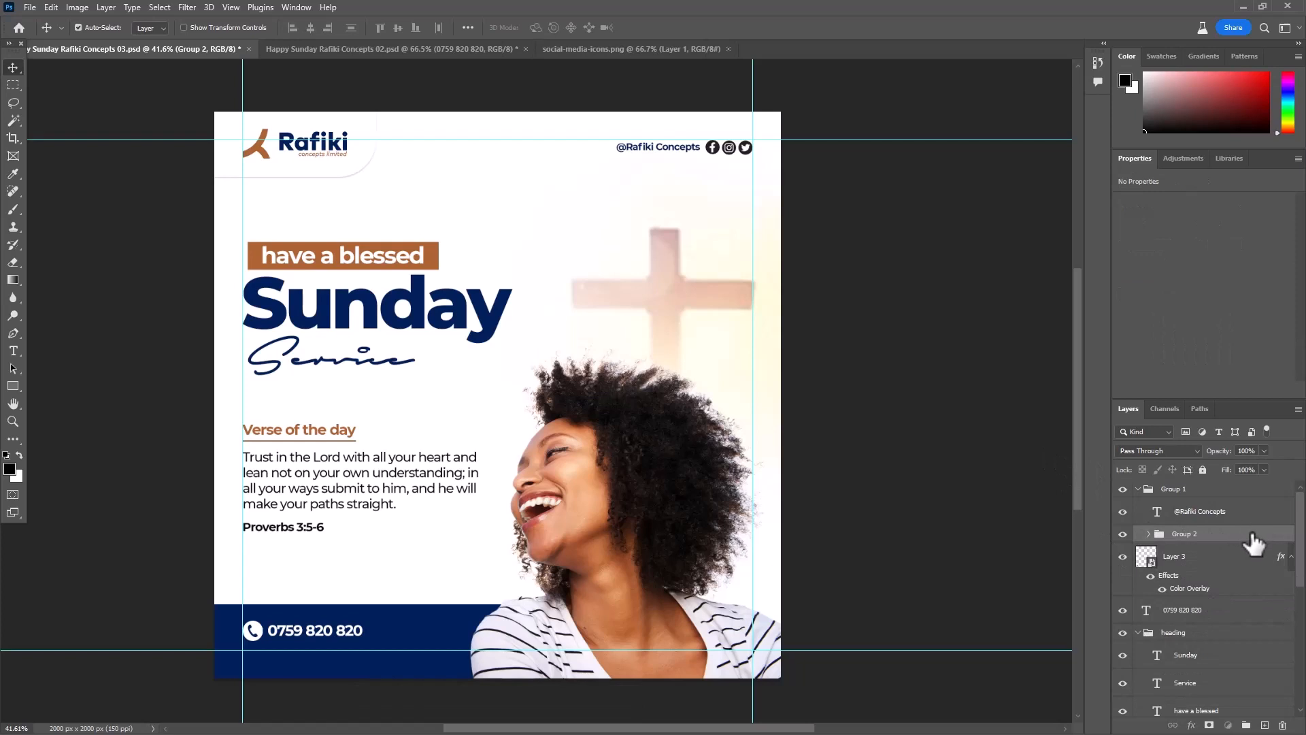
- Apply a Color Overlay of brown ae6433 to the social icons group, sampled from the rectangle behind "have a blessed"
{"action": "double_click", "coordinate": [1159, 533]}
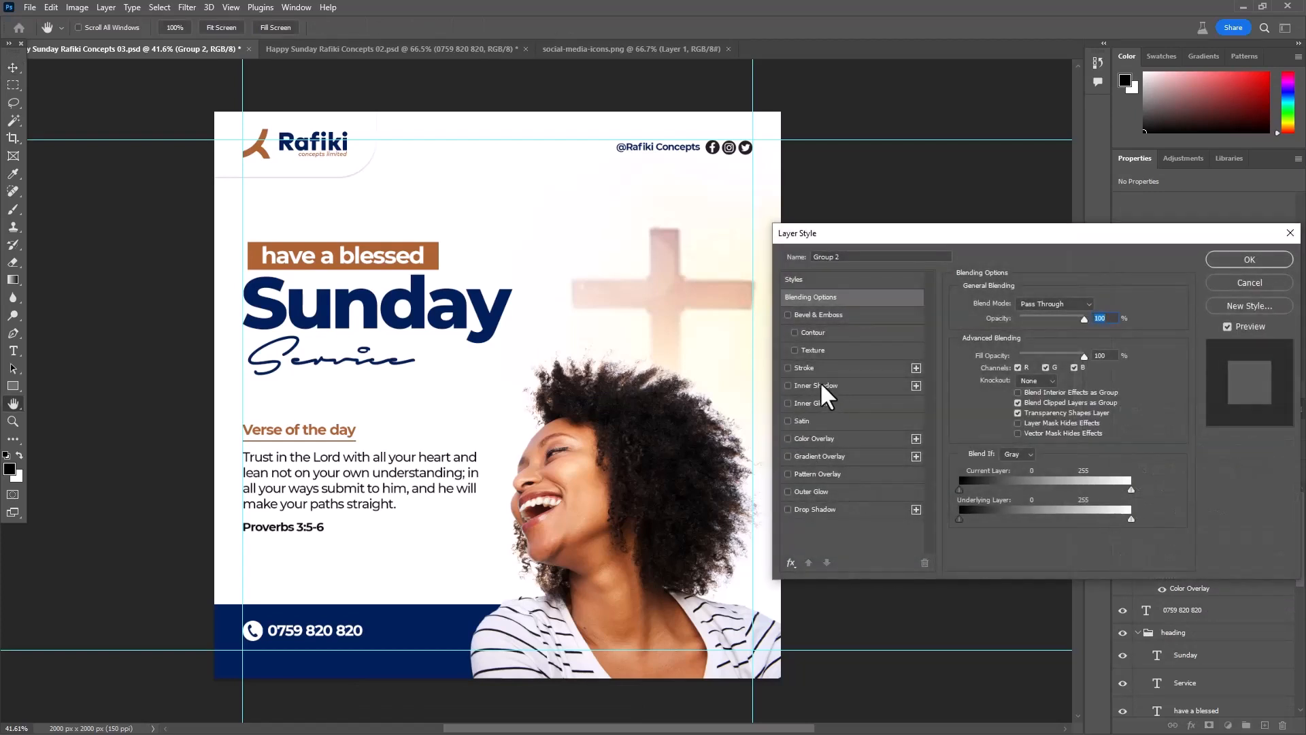
{"action": "left_click", "coordinate": [830, 433]}
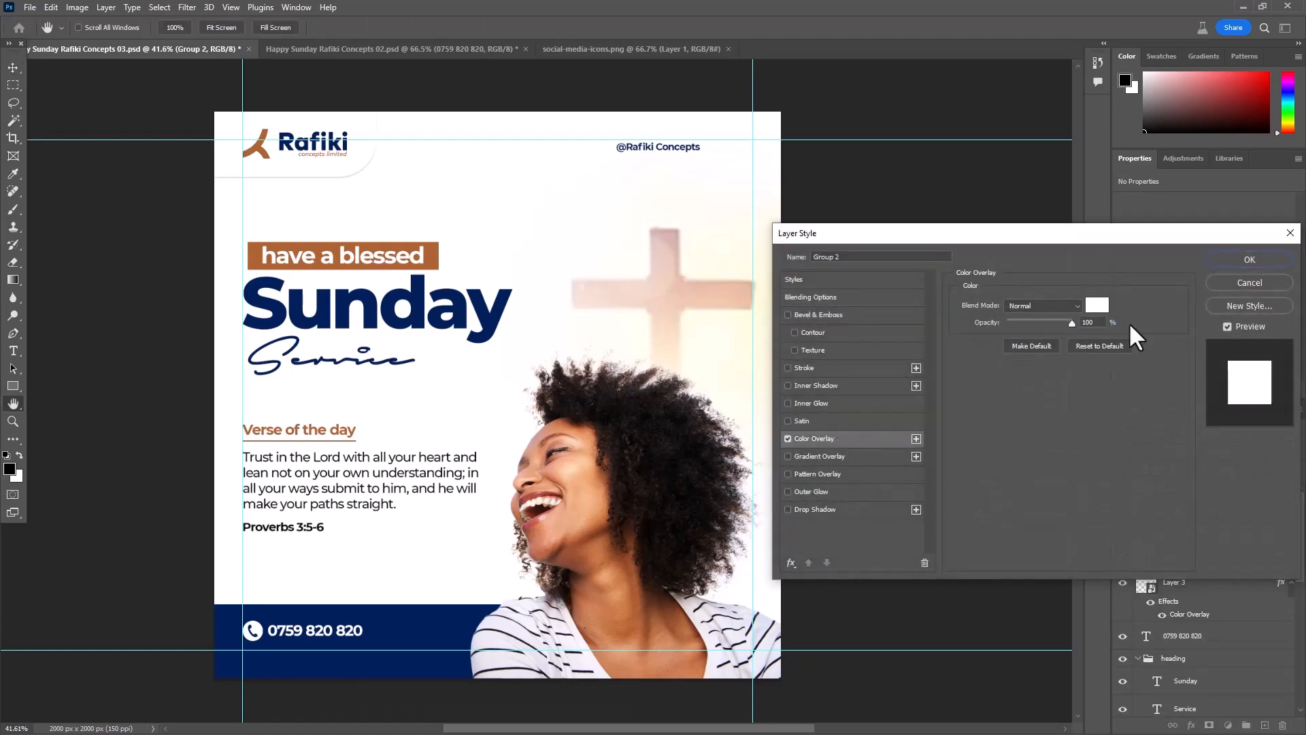
{"action": "left_click", "coordinate": [1097, 306]}
{"action": "left_click", "coordinate": [253, 256]}
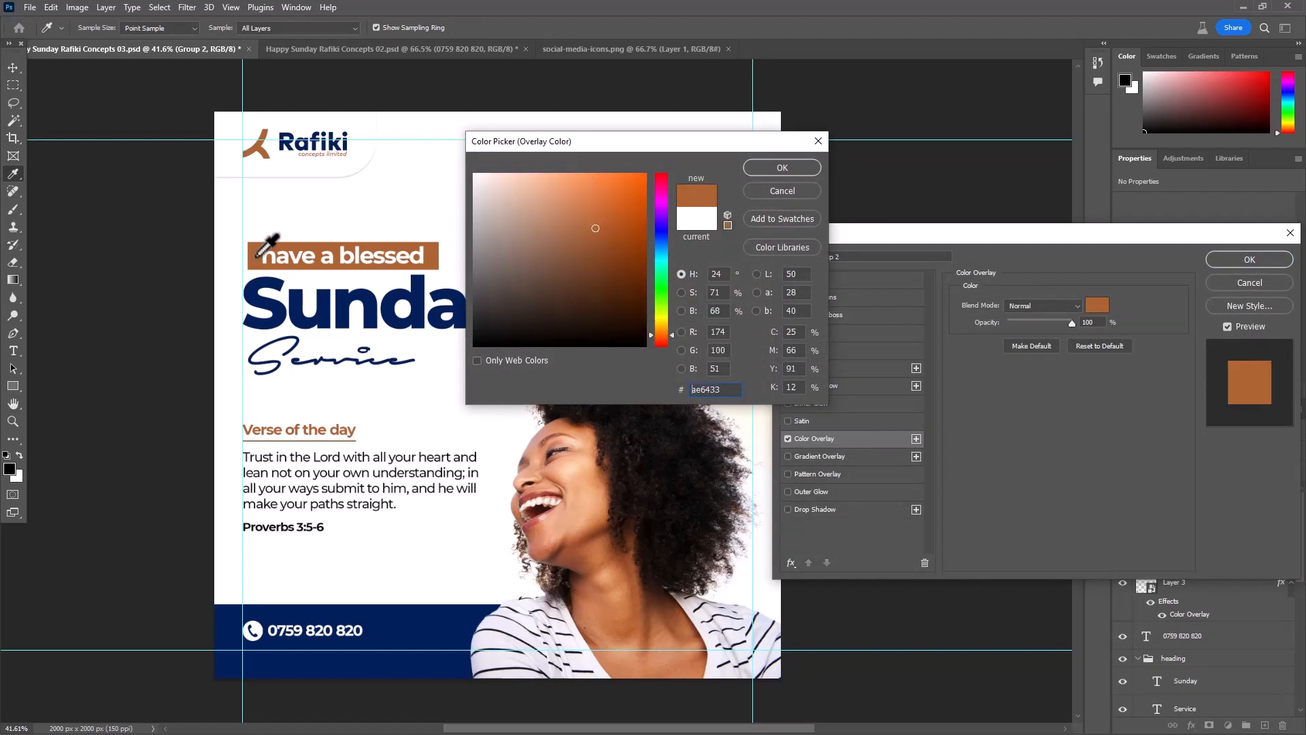
{"action": "left_click", "coordinate": [793, 167]}
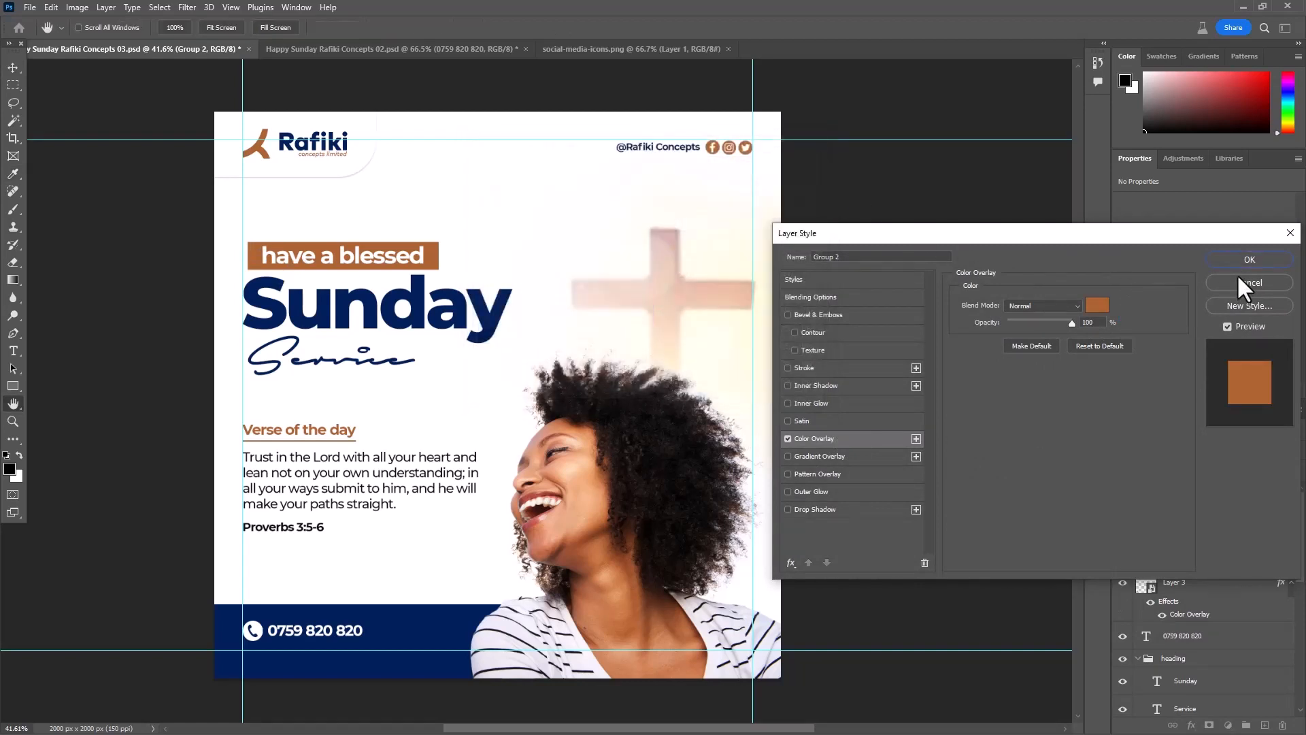
{"action": "left_click", "coordinate": [1242, 256]}
- Deselect all layers and save the document, with the whole poster in view
{"action": "left_click", "coordinate": [939, 299]}
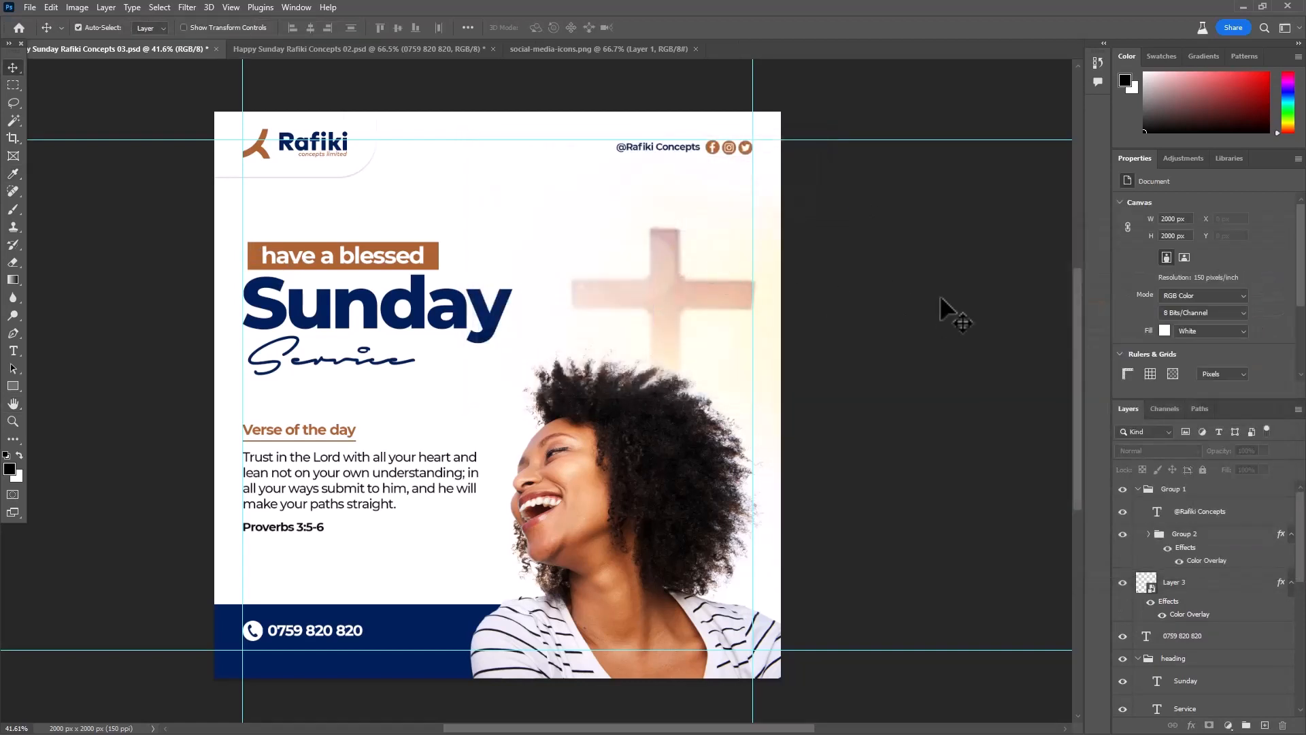
{"action": "key", "text": "ctrl+s"}
{"action": "key", "text": "ctrl+0"}
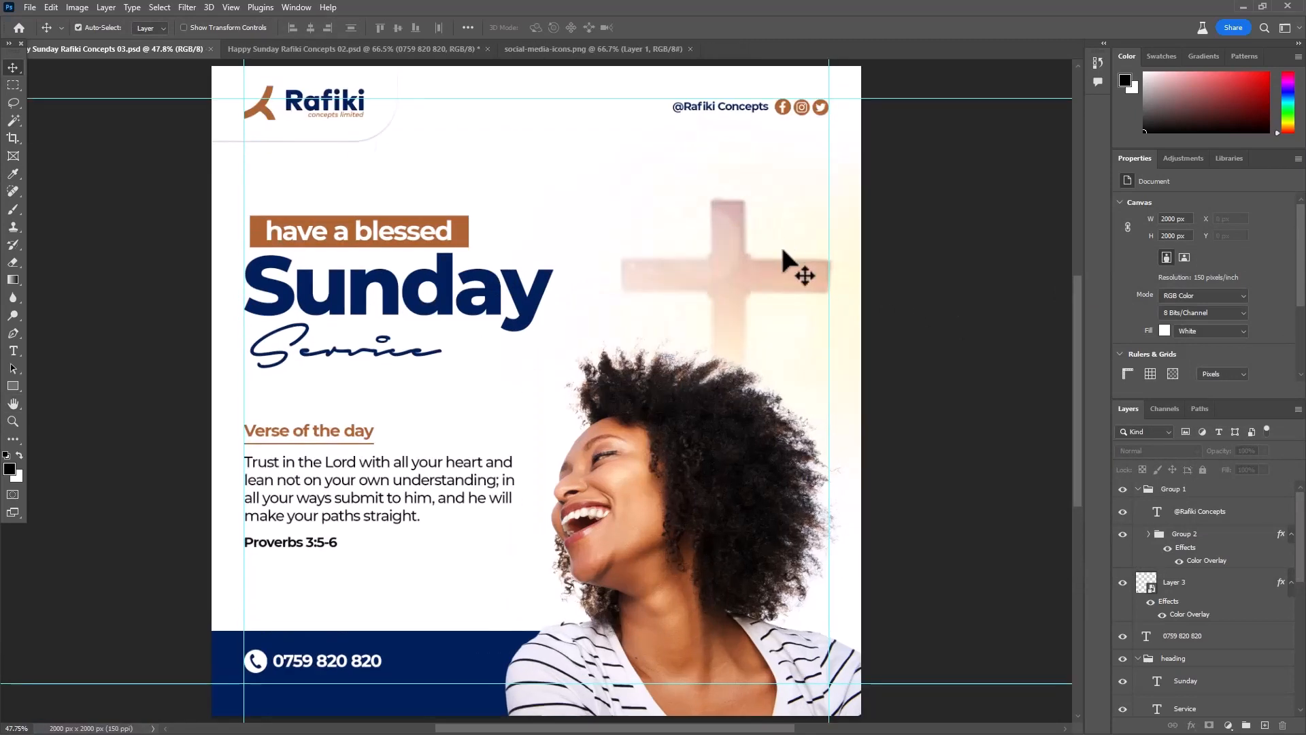
{"action": "scroll", "coordinate": [785, 288], "scroll_direction": "down", "scroll_amount": 2}
{"action": "left_click_drag", "start_coordinate": [929, 449], "coordinate": [901, 447]}
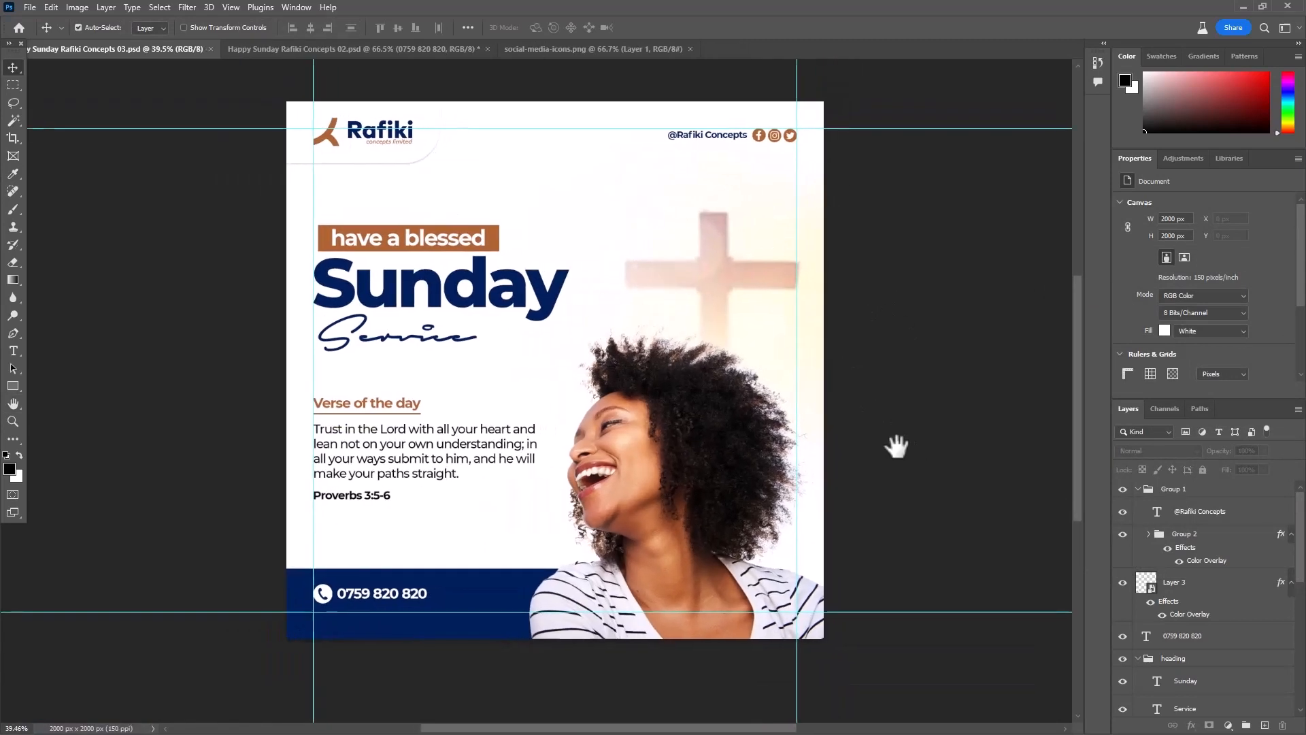
- Collapse the layer group Group 1 and rename it "social media"
{"action": "left_click", "coordinate": [1137, 488]}
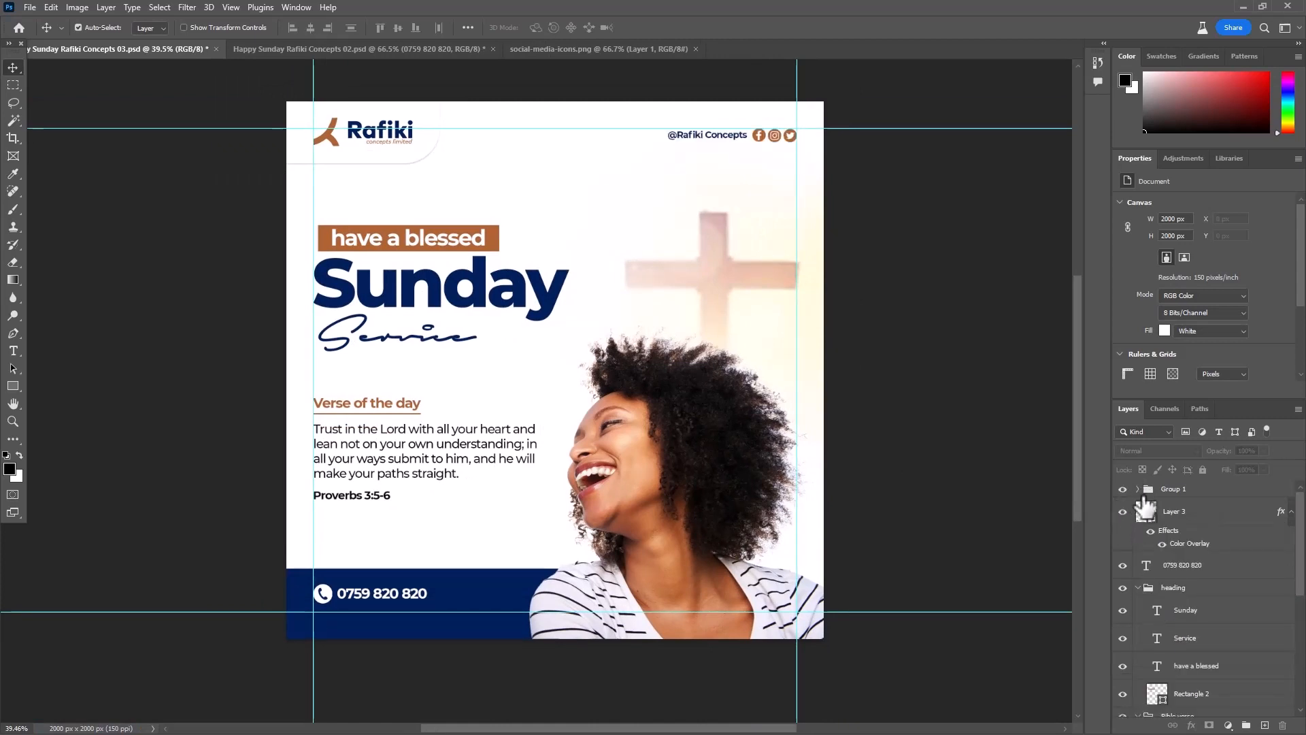
{"action": "double_click", "coordinate": [1186, 491]}
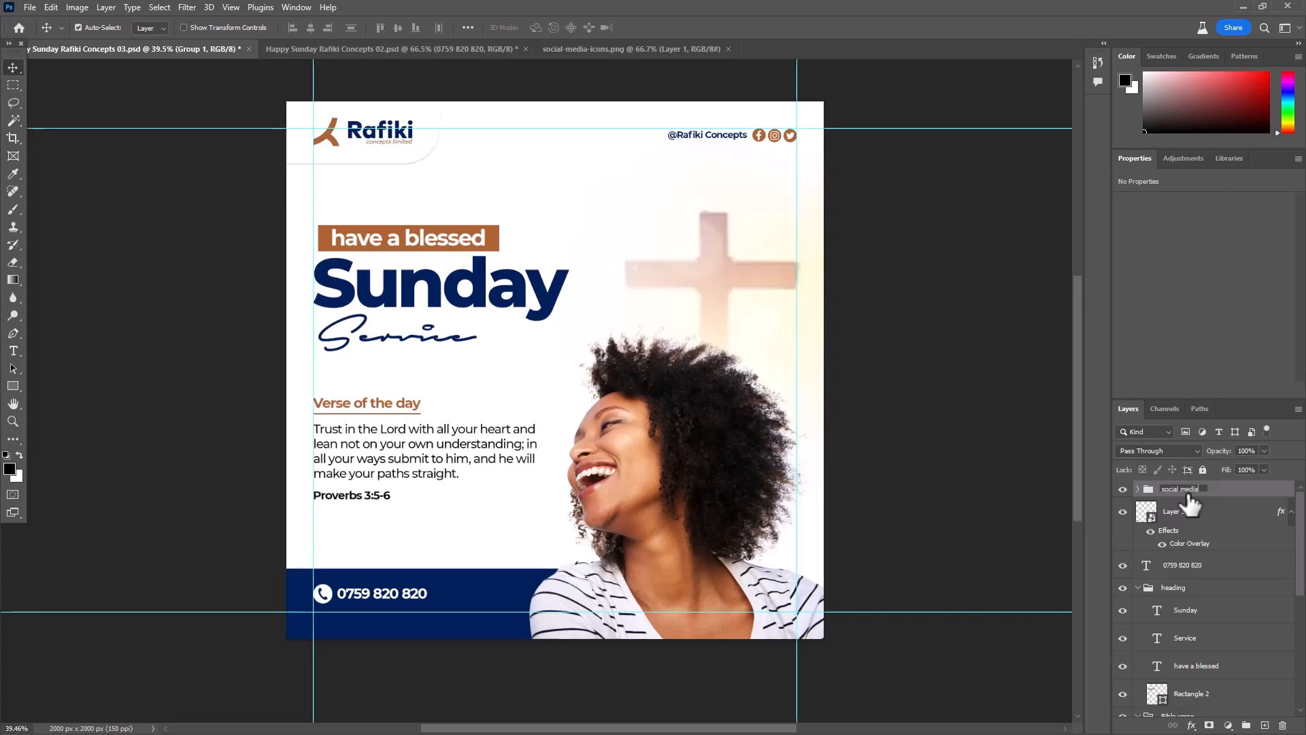
{"action": "type", "text": "social media"}
{"action": "key", "text": "Return"}
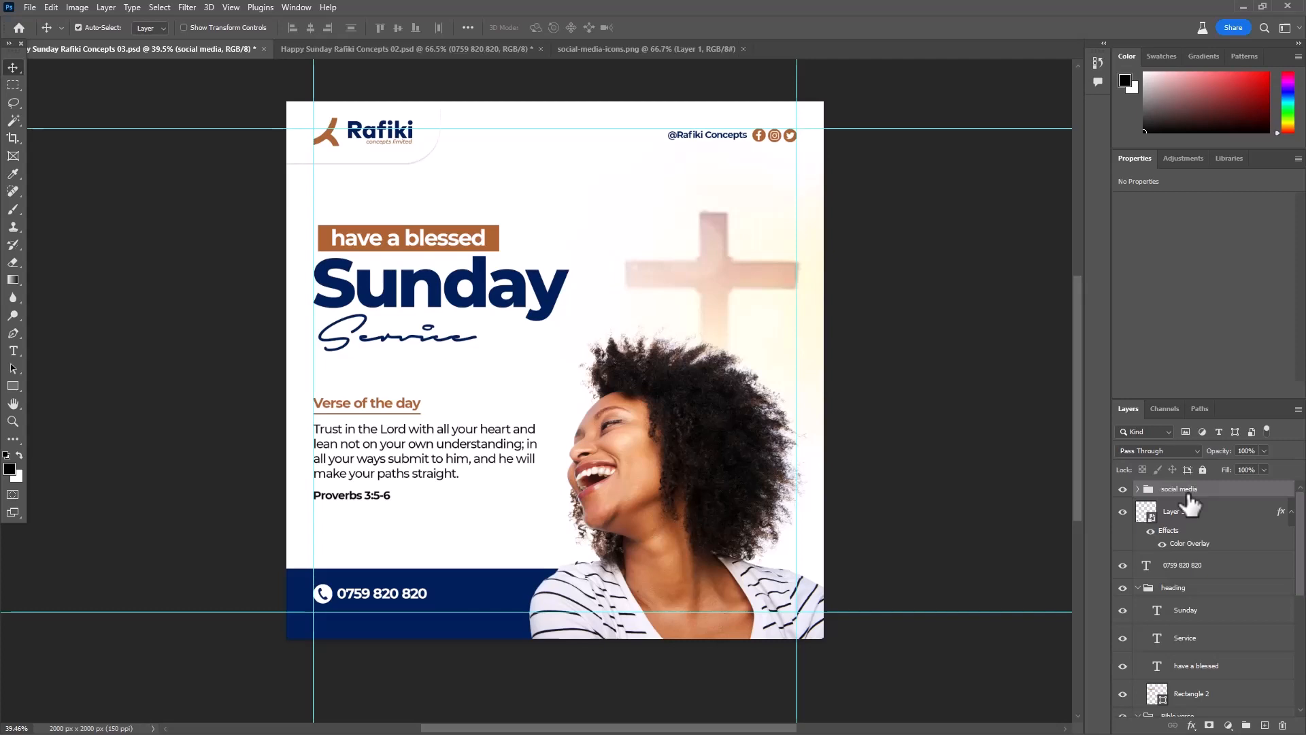
- Group the phone icon layer, Layer 3, with the phone number text as "contact icon", and collapse the heading and Bible verse groups
{"action": "left_click", "coordinate": [1122, 512]}
{"action": "left_click", "coordinate": [1215, 521]}
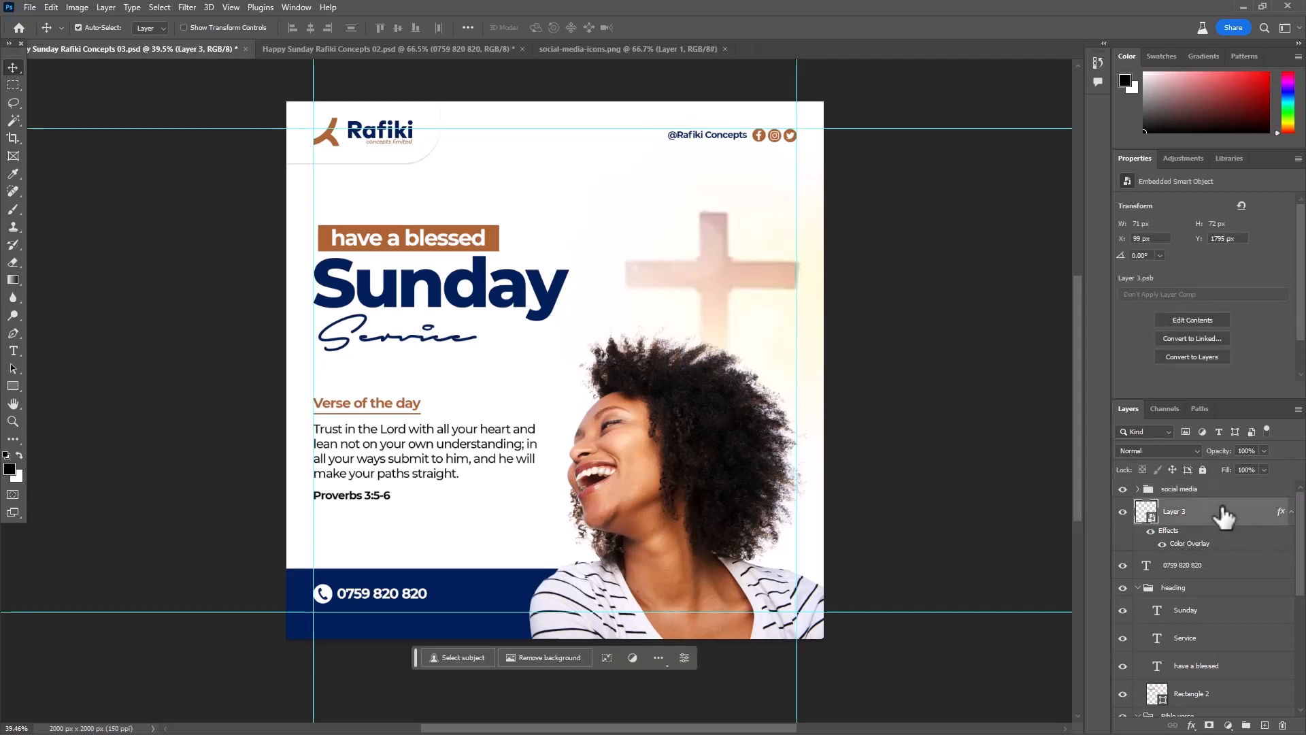
{"action": "left_click", "coordinate": [1194, 574], "text": "ctrl"}
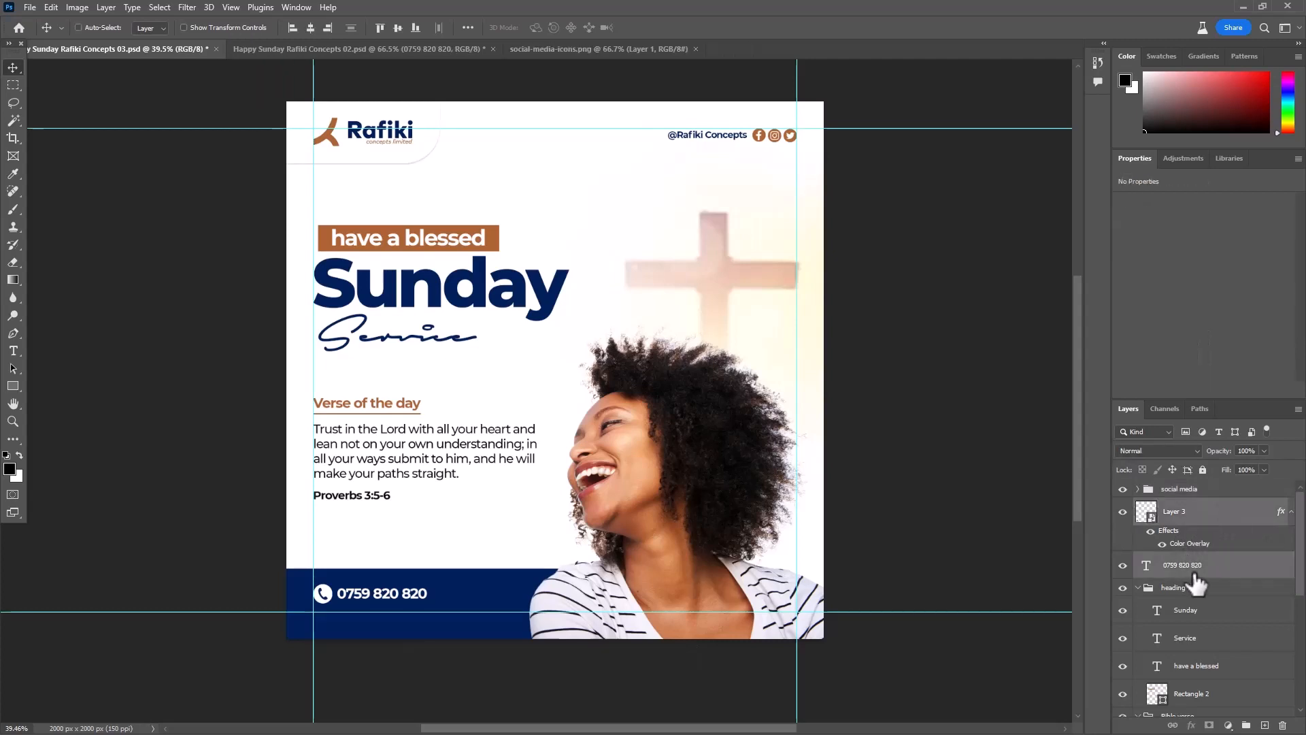
{"action": "key", "text": "ctrl+g"}
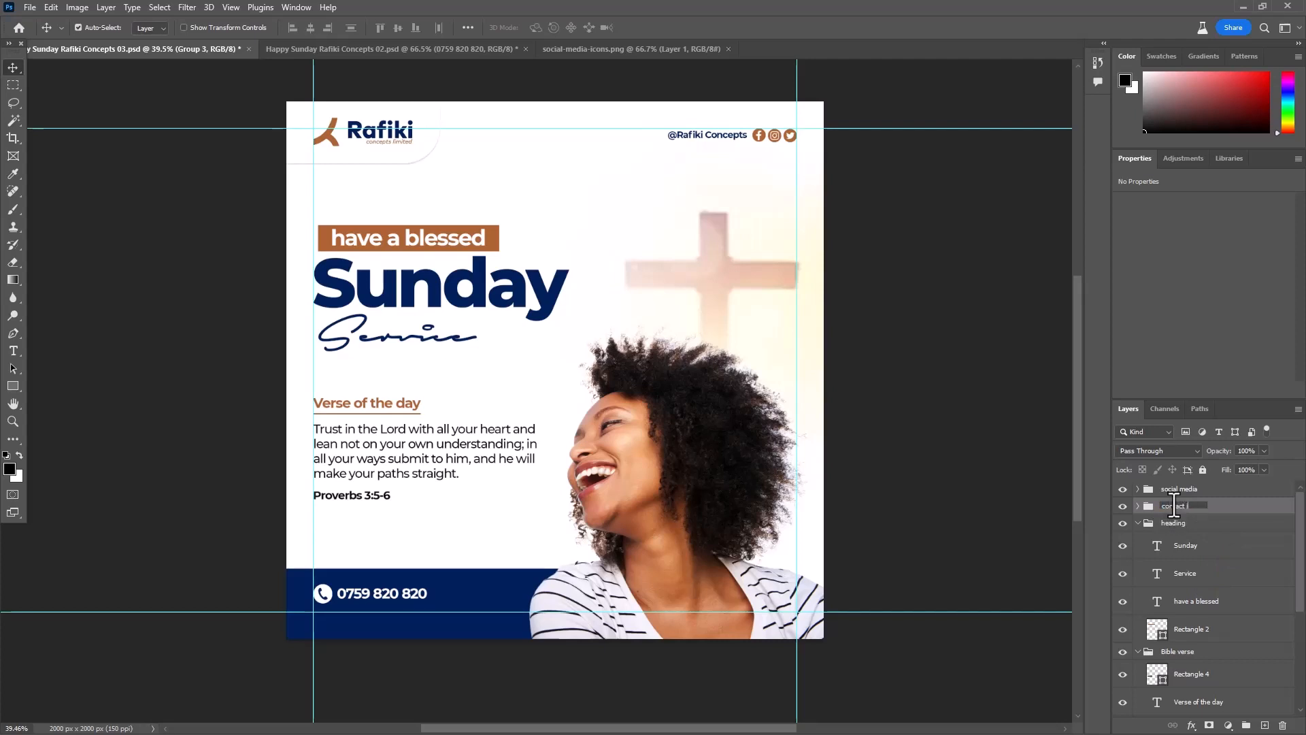
{"action": "type", "text": "n"}
{"action": "key", "text": "Return"}
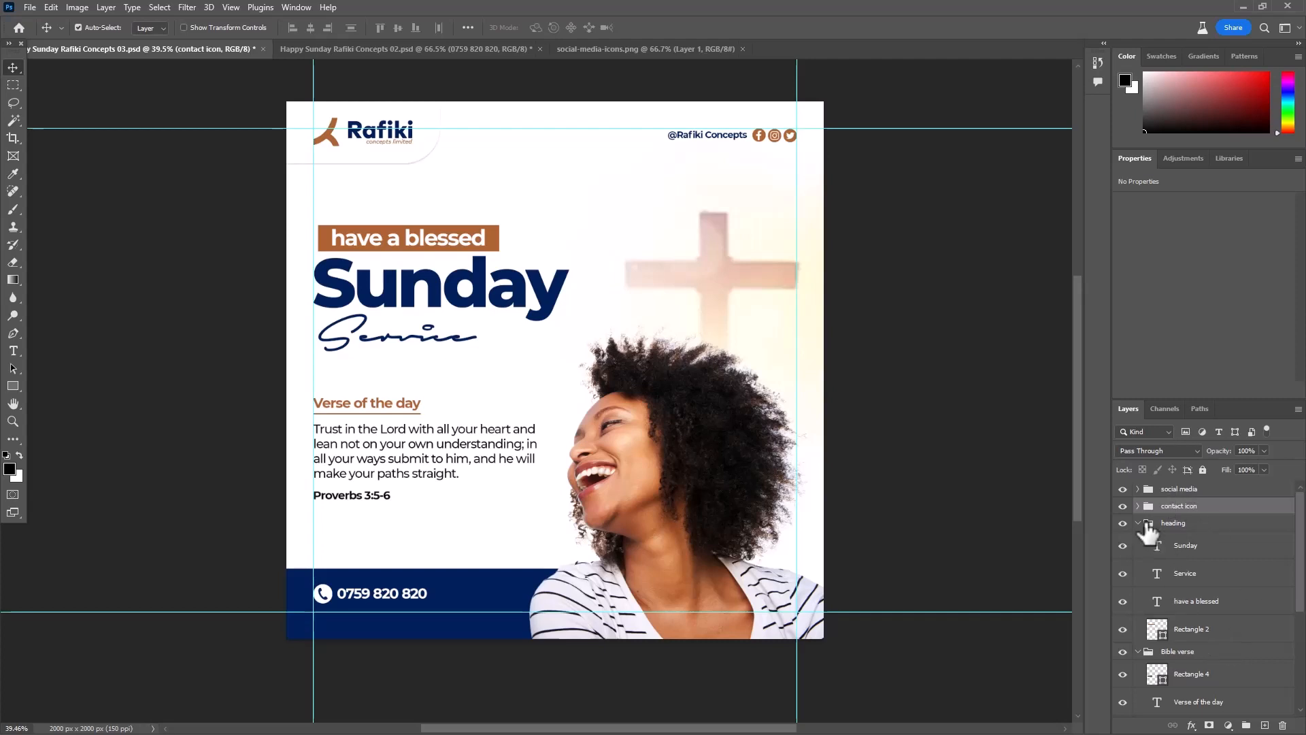
{"action": "left_click", "coordinate": [1137, 522]}
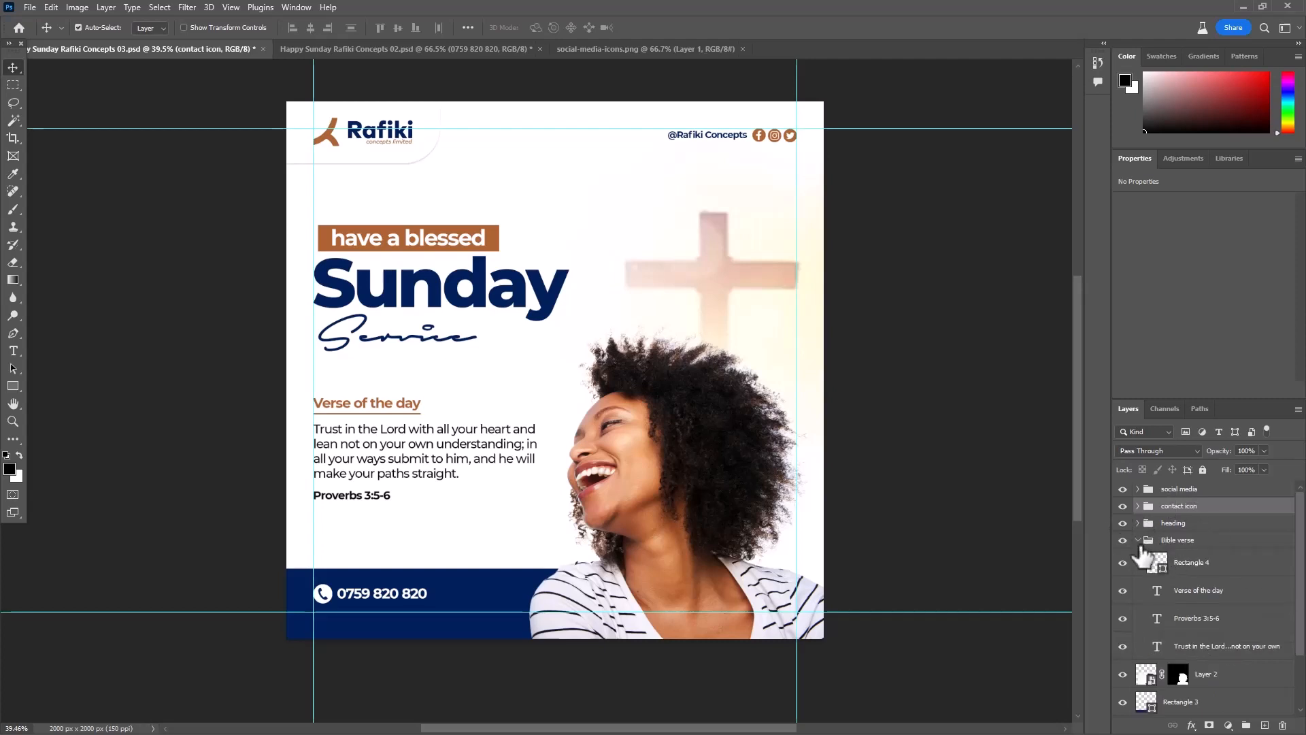
{"action": "left_click", "coordinate": [1138, 540]}
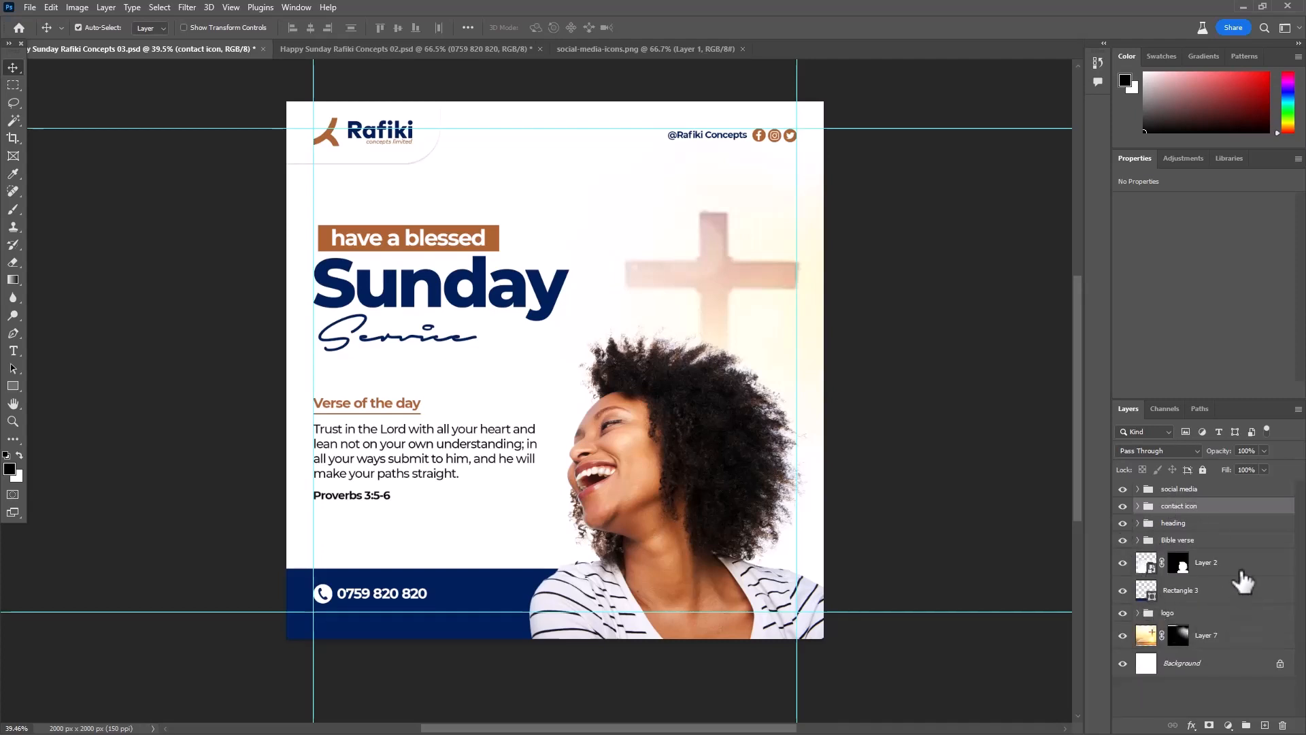
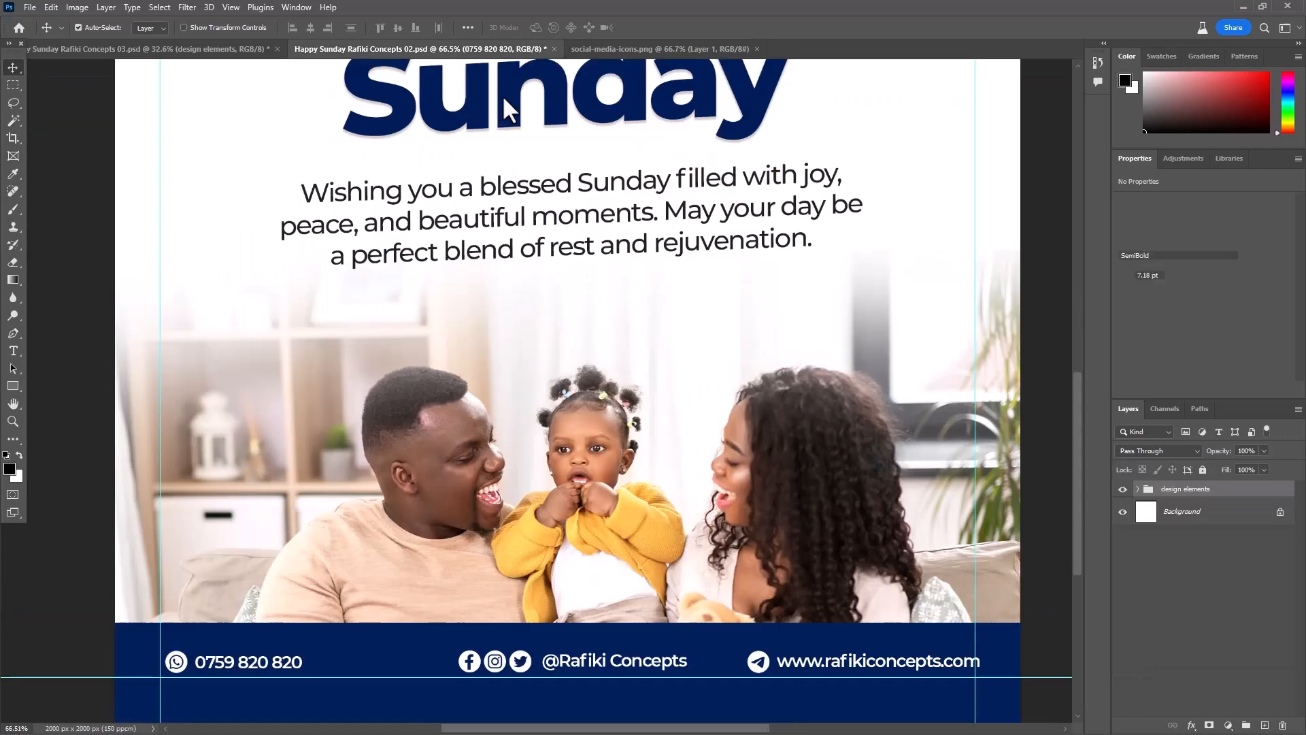
{"action": "scroll", "coordinate": [755, 527], "scroll_direction": "up", "scroll_amount": 4}
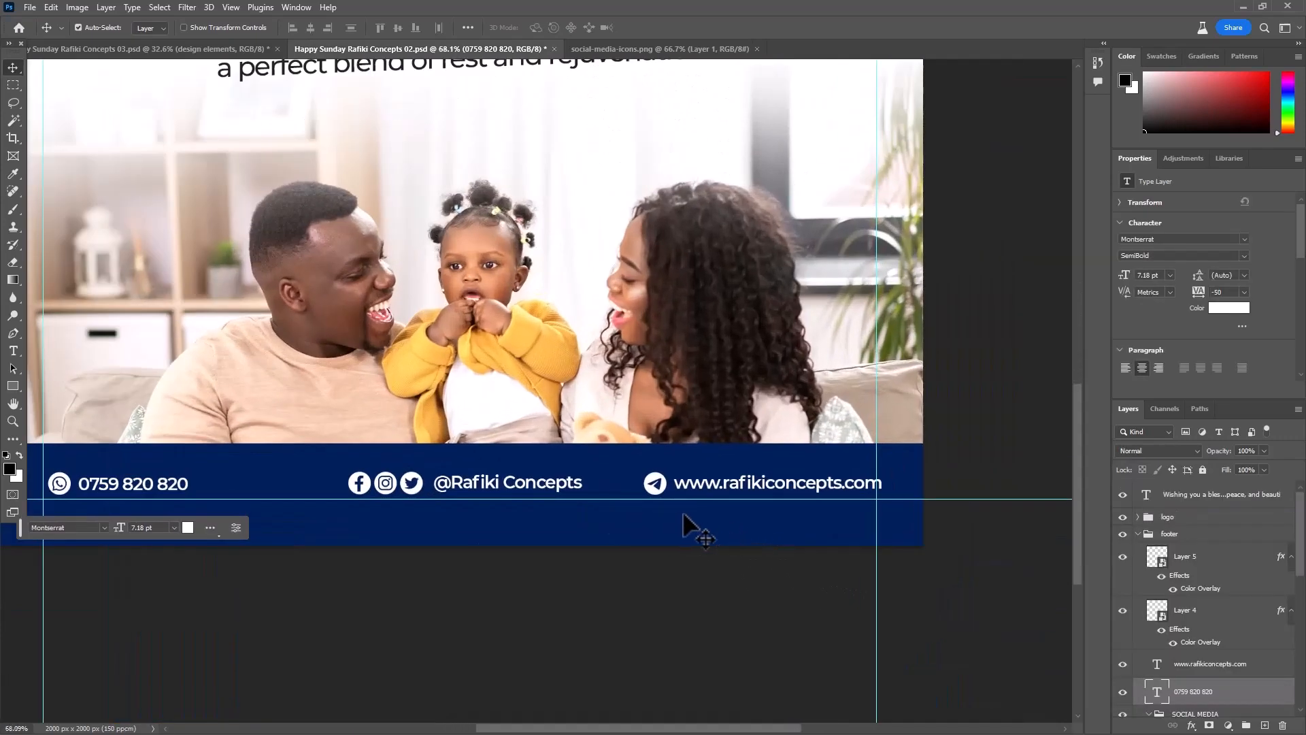
{"action": "left_click", "coordinate": [696, 488]}
{"action": "scroll", "coordinate": [696, 497], "scroll_direction": "up", "scroll_amount": 4}
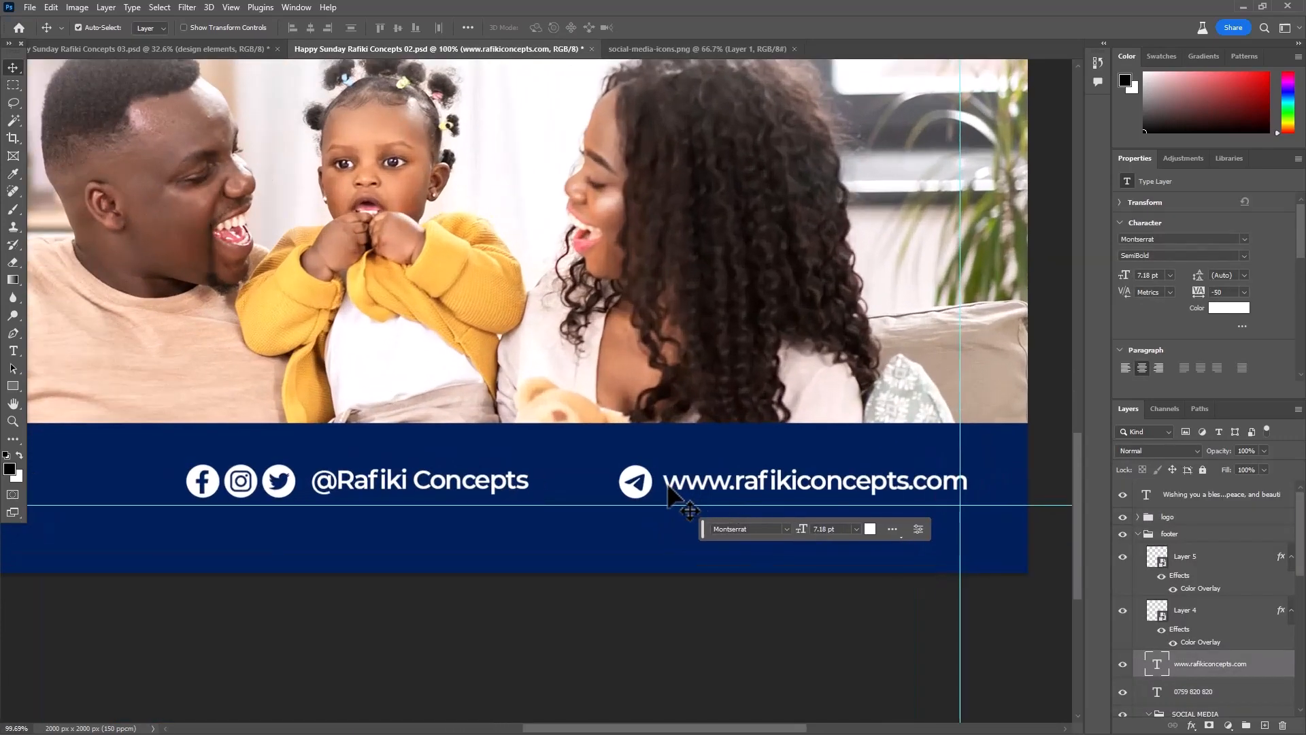
{"action": "left_click", "coordinate": [626, 500], "text": "shift"}
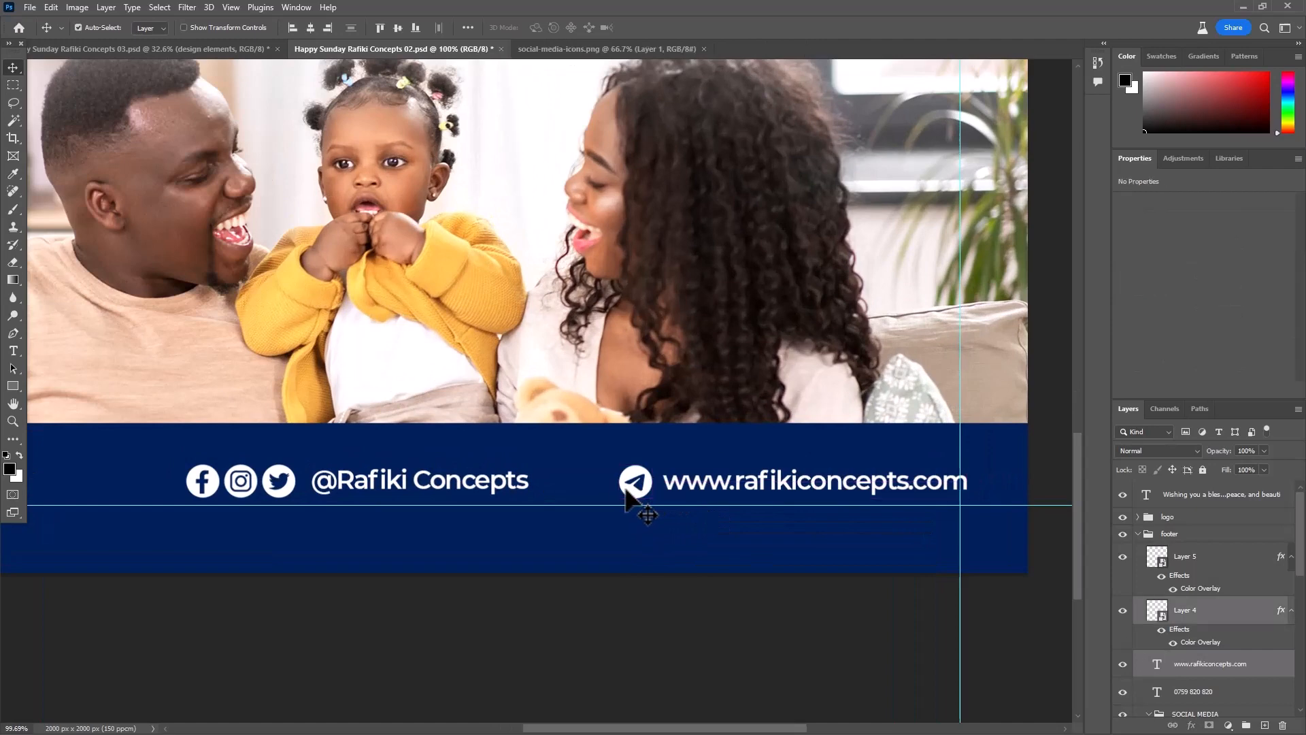
{"action": "left_click", "coordinate": [85, 46]}
{"action": "key", "text": "ctrl+v"}
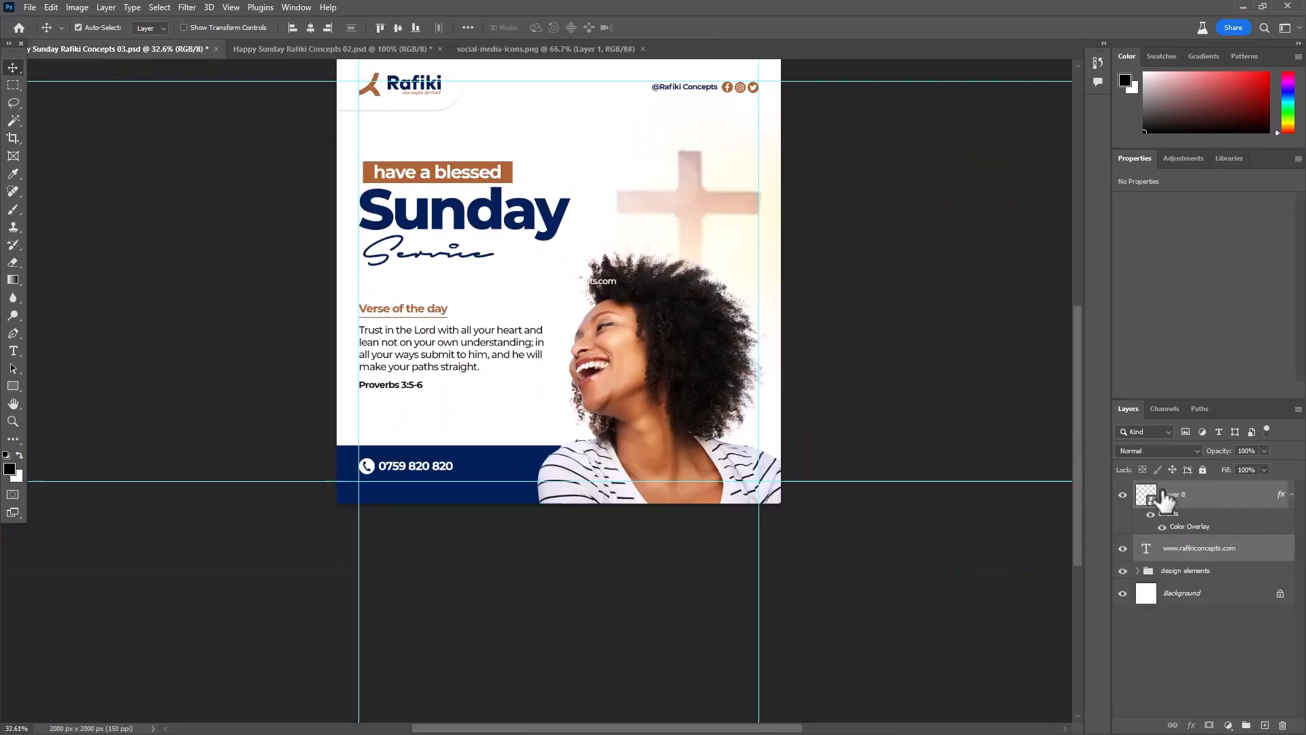
- Place the web address and its icon below the phone number in the blue footer, enlarged to match and aligned with the phone icon and text
{"action": "key", "text": "ctrl+t"}
{"action": "scroll", "coordinate": [544, 469], "scroll_direction": "up", "scroll_amount": 2}
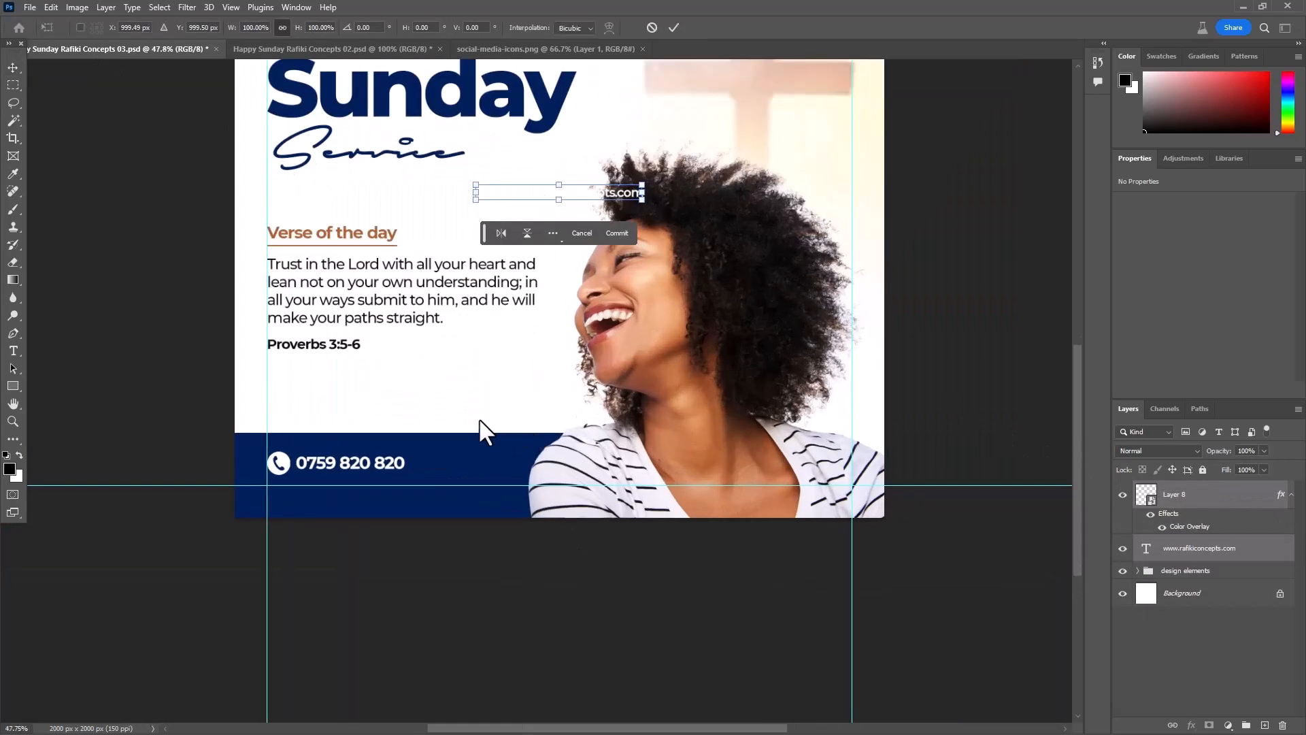
{"action": "left_click_drag", "start_coordinate": [519, 189], "coordinate": [317, 504]}
{"action": "scroll", "coordinate": [400, 500], "scroll_direction": "up", "scroll_amount": 4}
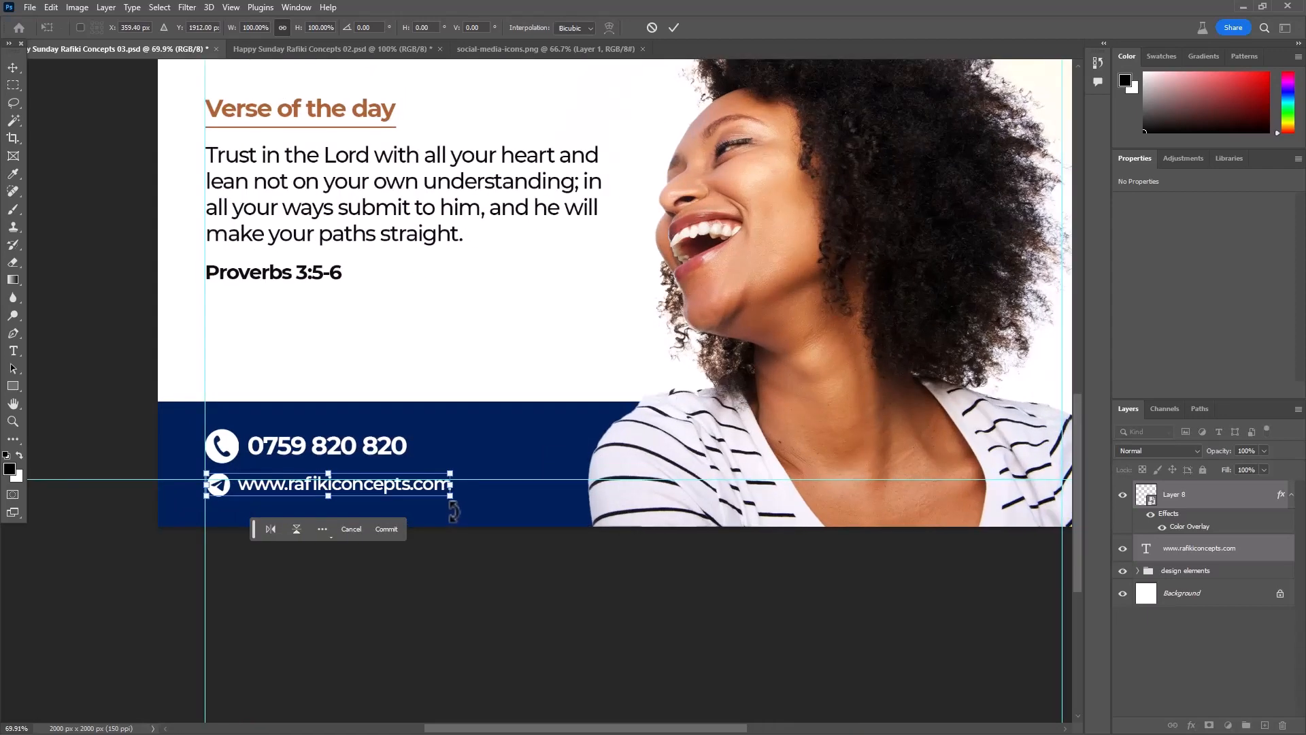
{"action": "left_click_drag", "start_coordinate": [459, 497], "coordinate": [540, 491]}
{"action": "left_click_drag", "start_coordinate": [540, 492], "coordinate": [547, 493]}
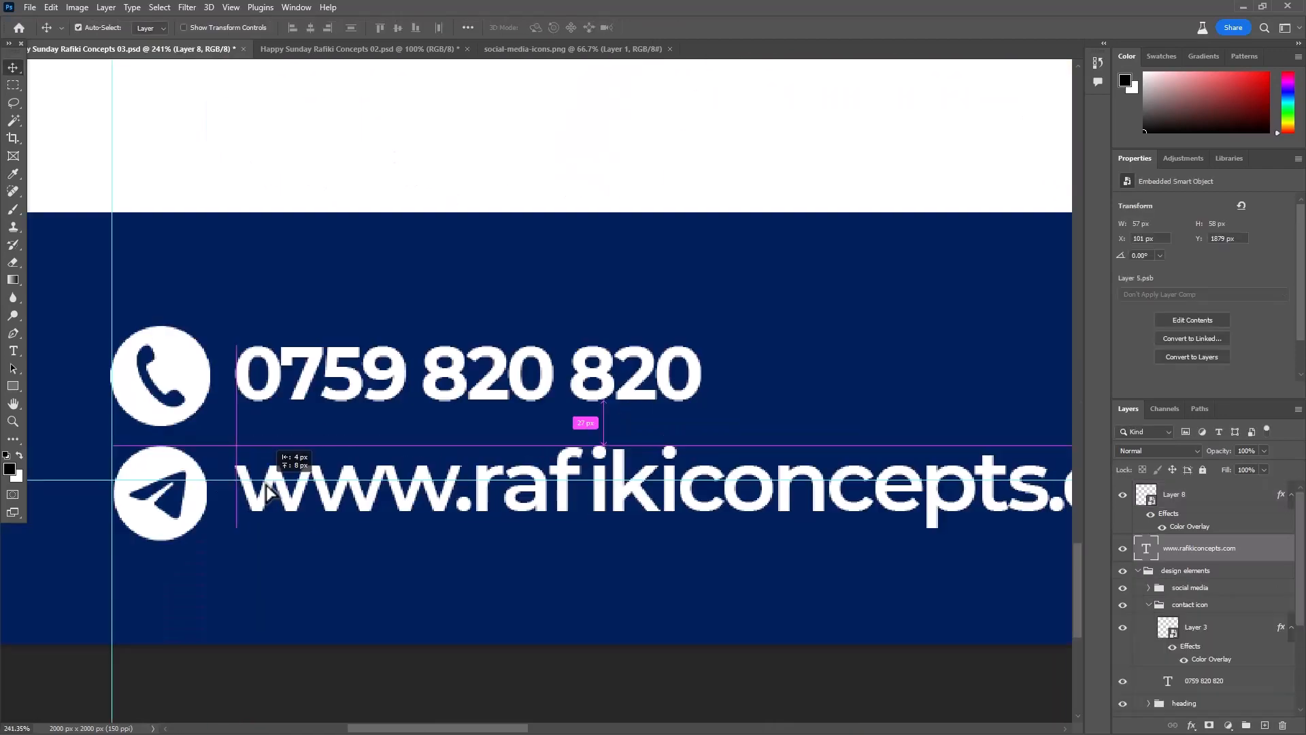
{"action": "left_click_drag", "start_coordinate": [268, 486], "coordinate": [268, 486]}
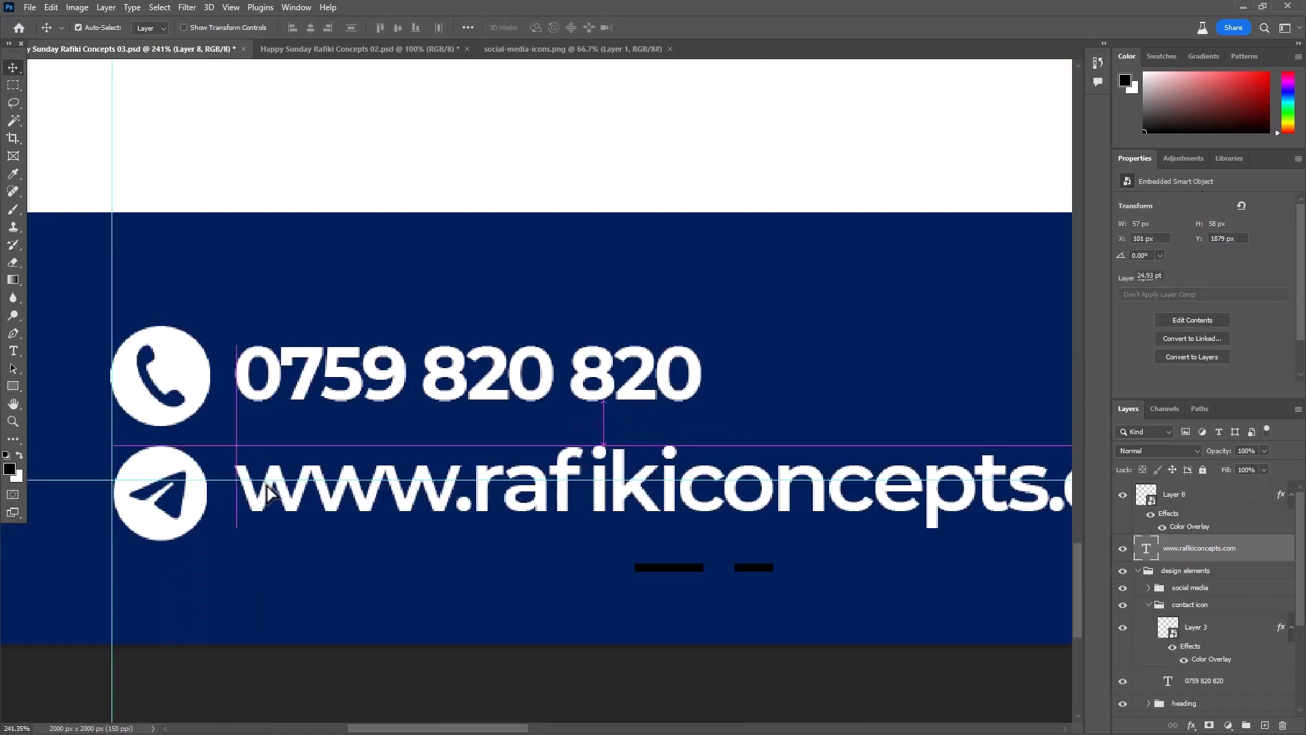
- Deselect all layers and save the document
{"action": "scroll", "coordinate": [268, 486], "scroll_direction": "down", "scroll_amount": 12}
{"action": "left_click", "coordinate": [424, 577]}
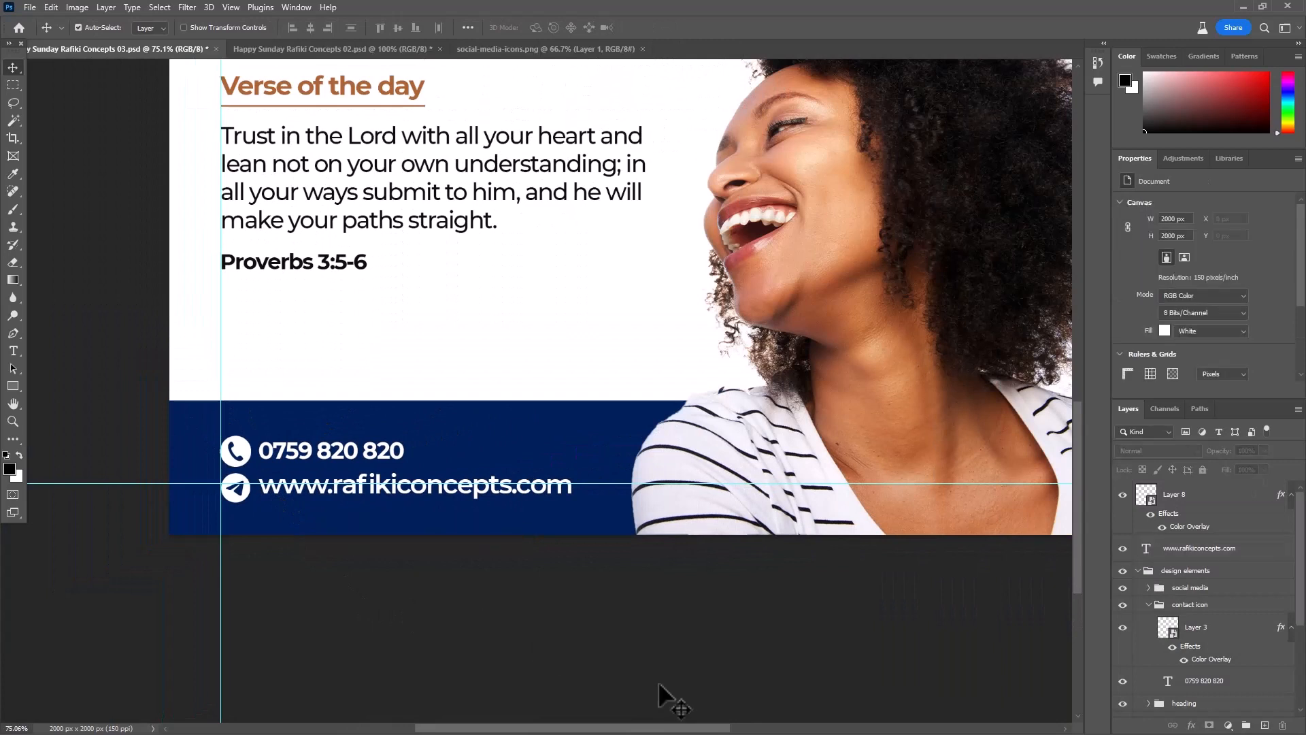
{"action": "key", "text": "ctrl+s"}
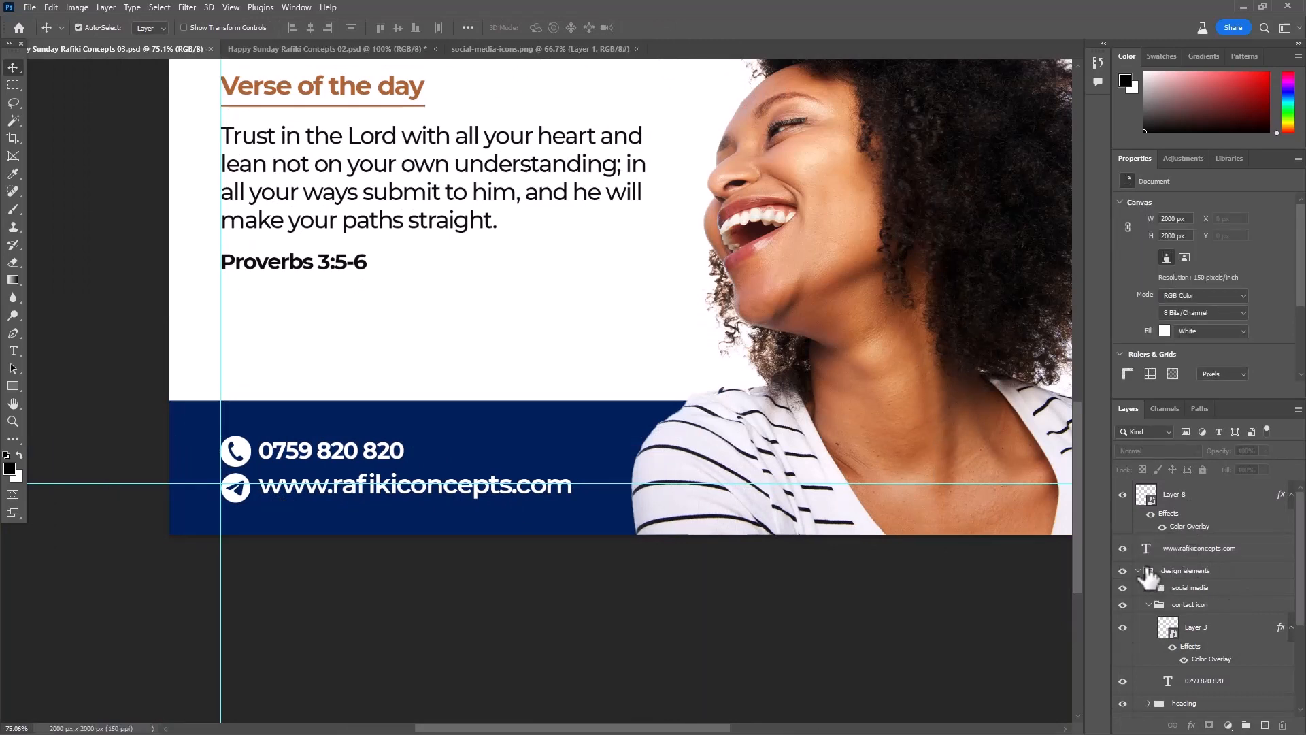
- Group all layers above the Background and stamp the visible artwork into a new merged layer on top
{"action": "left_click", "coordinate": [1191, 500]}
{"action": "scroll", "coordinate": [1194, 537], "scroll_direction": "down", "scroll_amount": 3}
{"action": "scroll", "coordinate": [1192, 556], "scroll_direction": "down", "scroll_amount": 1}
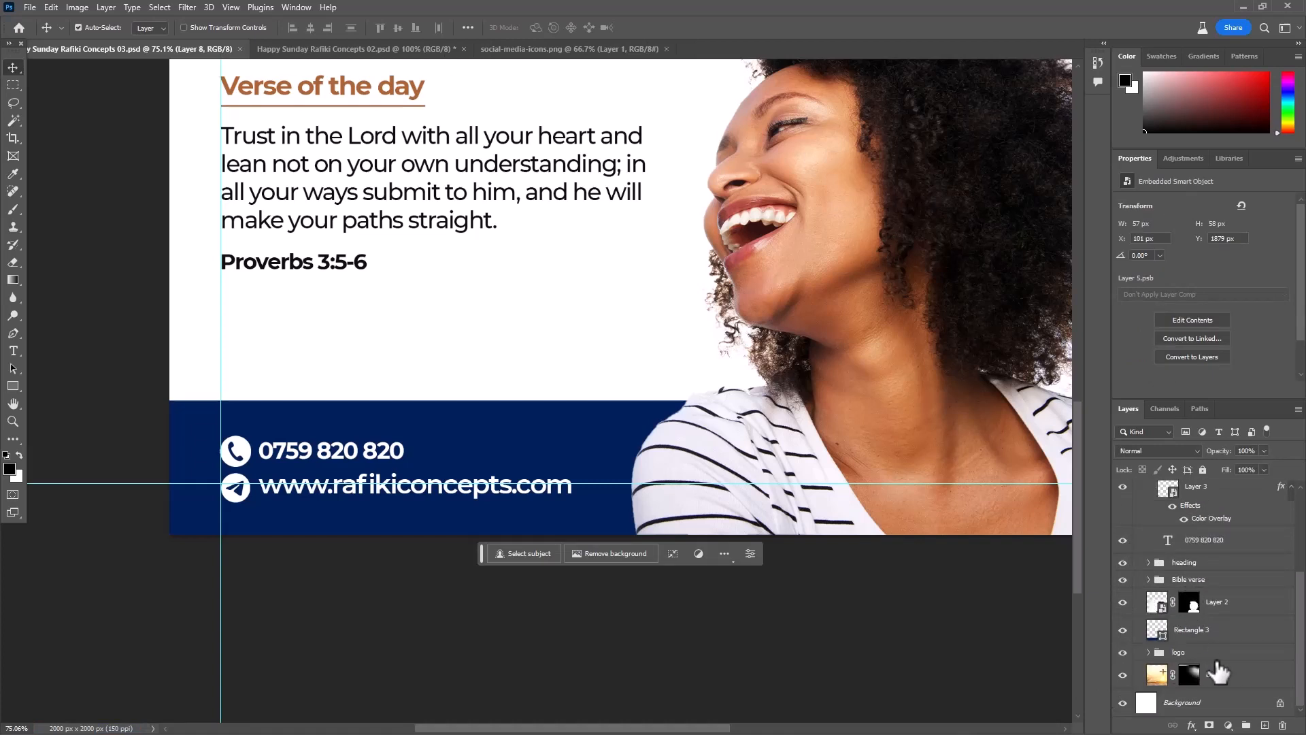
{"action": "key", "text": "ctrl+alt+a"}
{"action": "key", "text": "ctrl+g"}
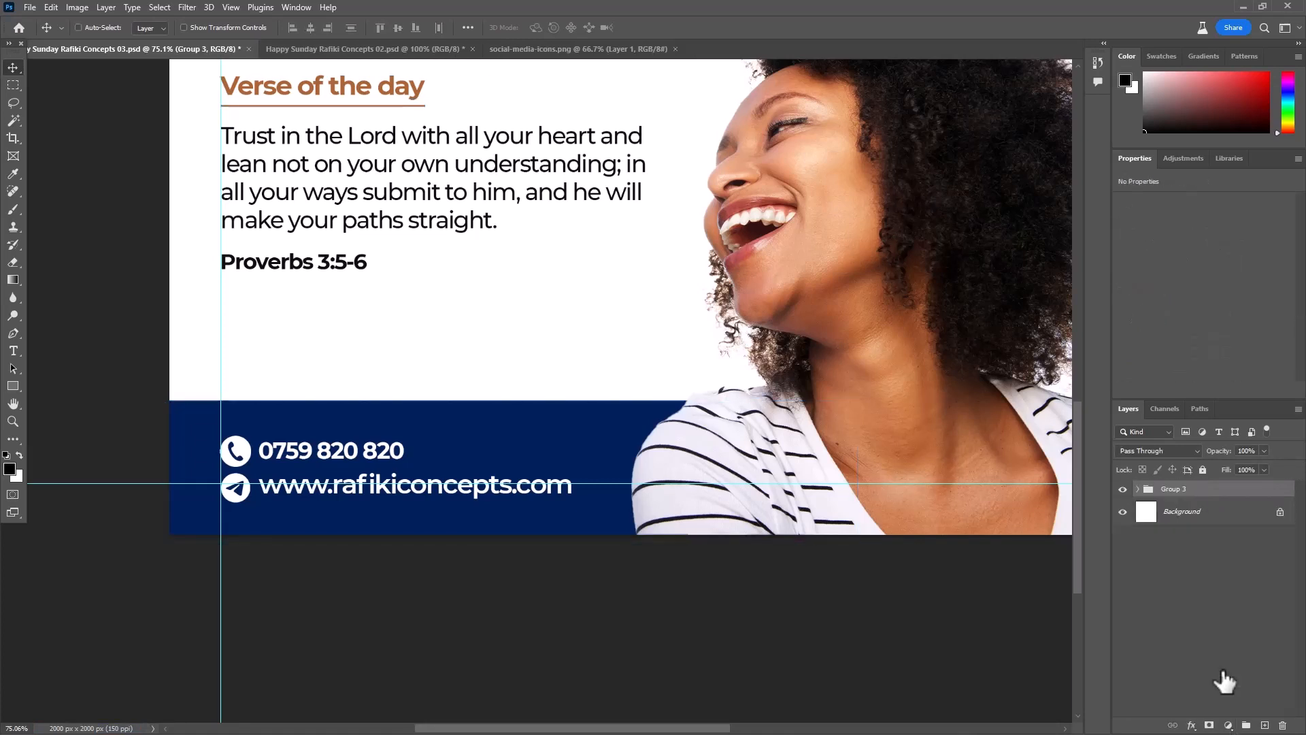
{"action": "key", "text": "ctrl+alt+shift+e"}
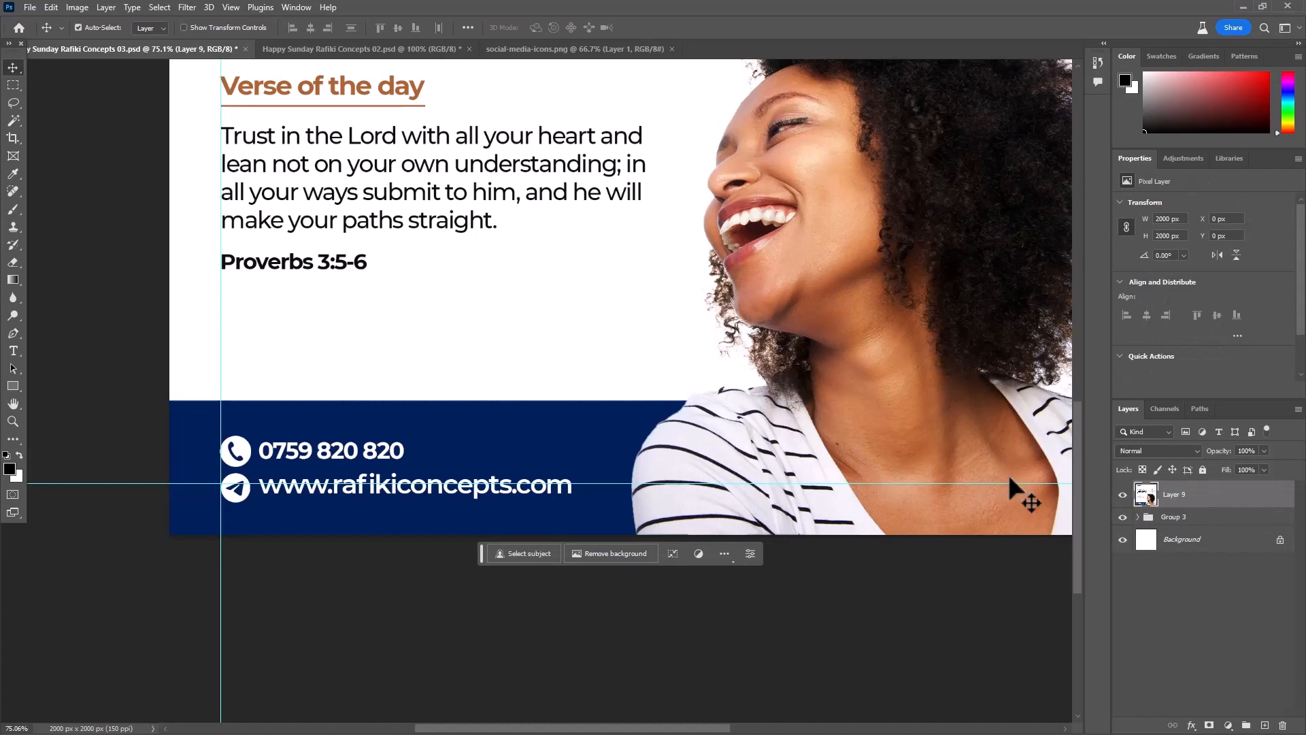
- Apply the Camera Raw Filter to the merged layer with Temperature +5, Clarity +12, Shadows +7 and Vibrance +14
{"action": "scroll", "coordinate": [254, 567], "scroll_direction": "down", "scroll_amount": 7}
{"action": "left_click_drag", "start_coordinate": [588, 343], "coordinate": [506, 419]}
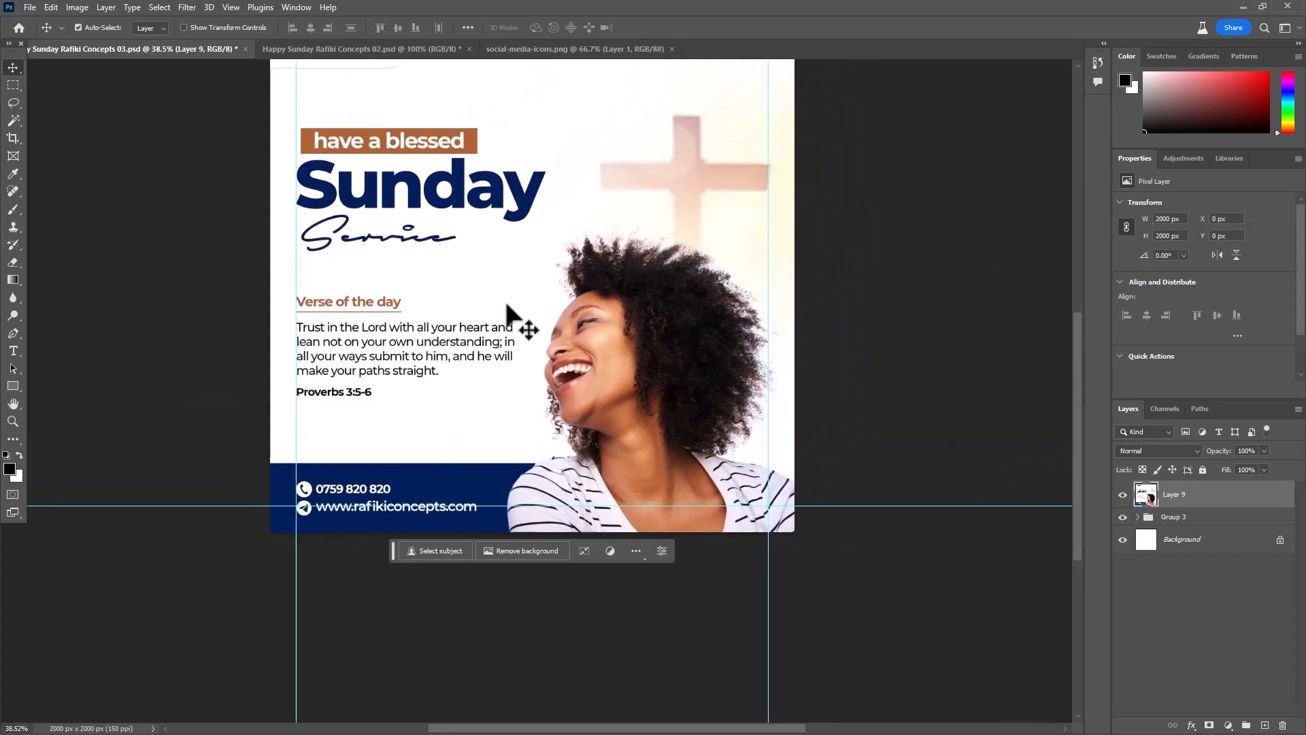
{"action": "left_click", "coordinate": [186, 5]}
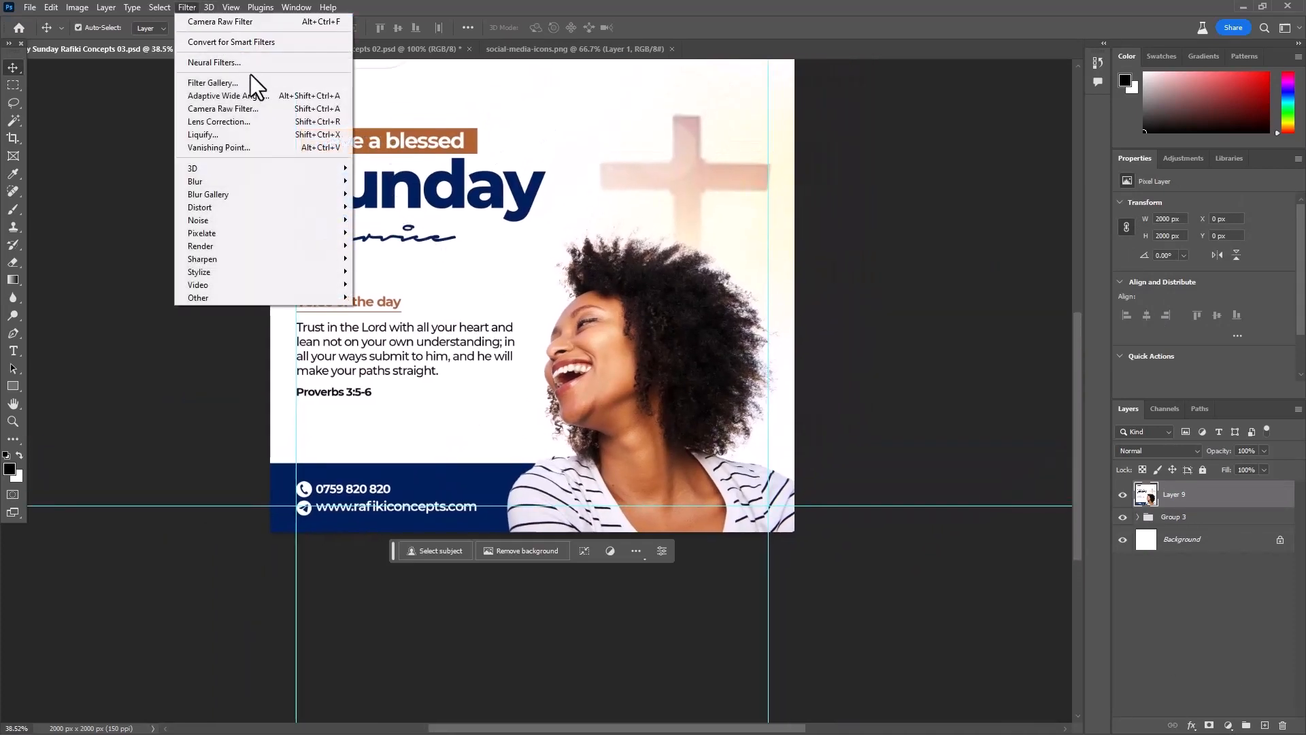
{"action": "left_click", "coordinate": [257, 108]}
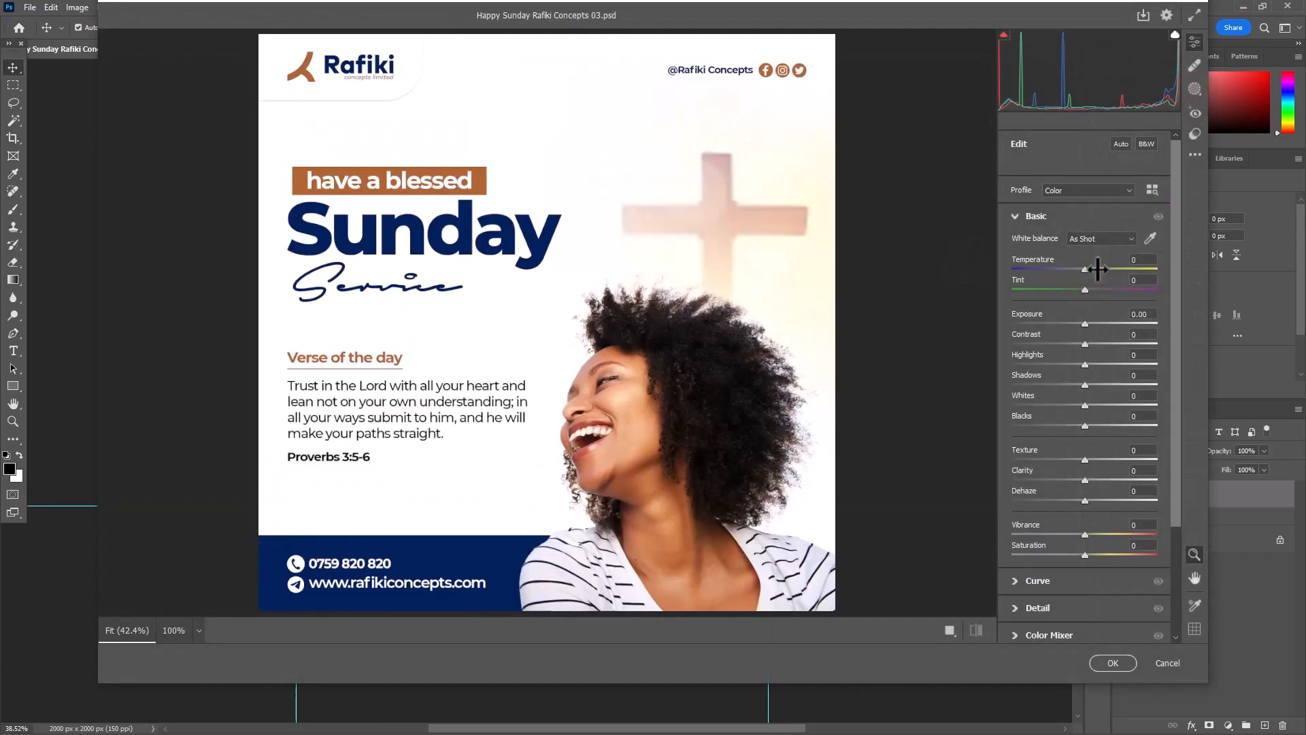
{"action": "left_click_drag", "start_coordinate": [1085, 267], "coordinate": [1089, 268]}
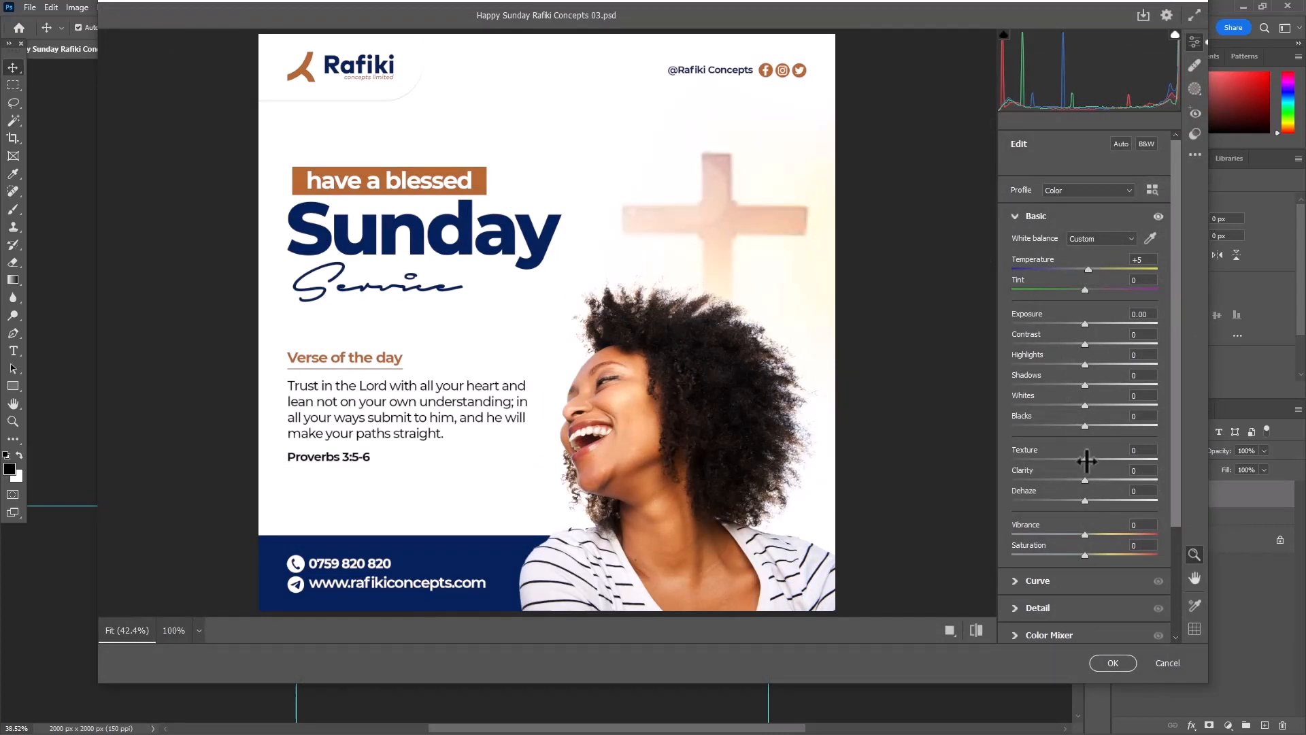
{"action": "left_click_drag", "start_coordinate": [1086, 482], "coordinate": [1094, 480]}
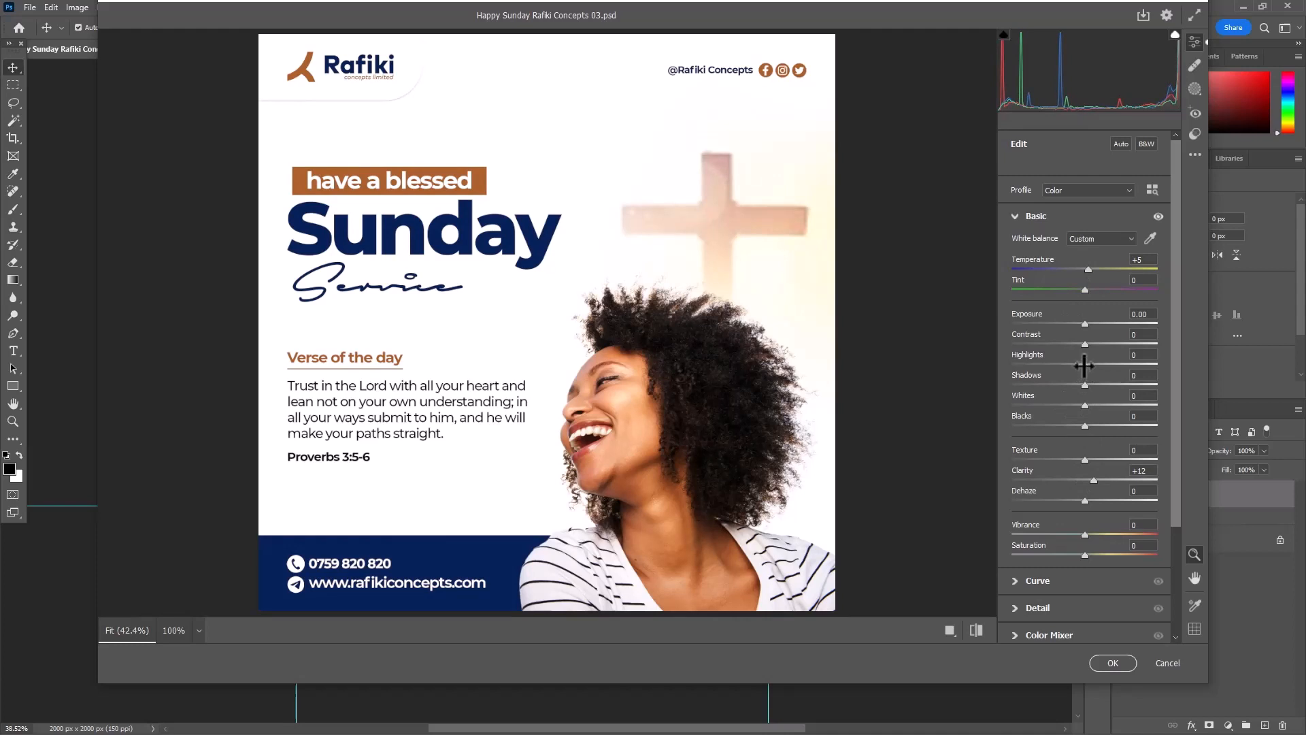
{"action": "left_click_drag", "start_coordinate": [1083, 389], "coordinate": [1093, 388]}
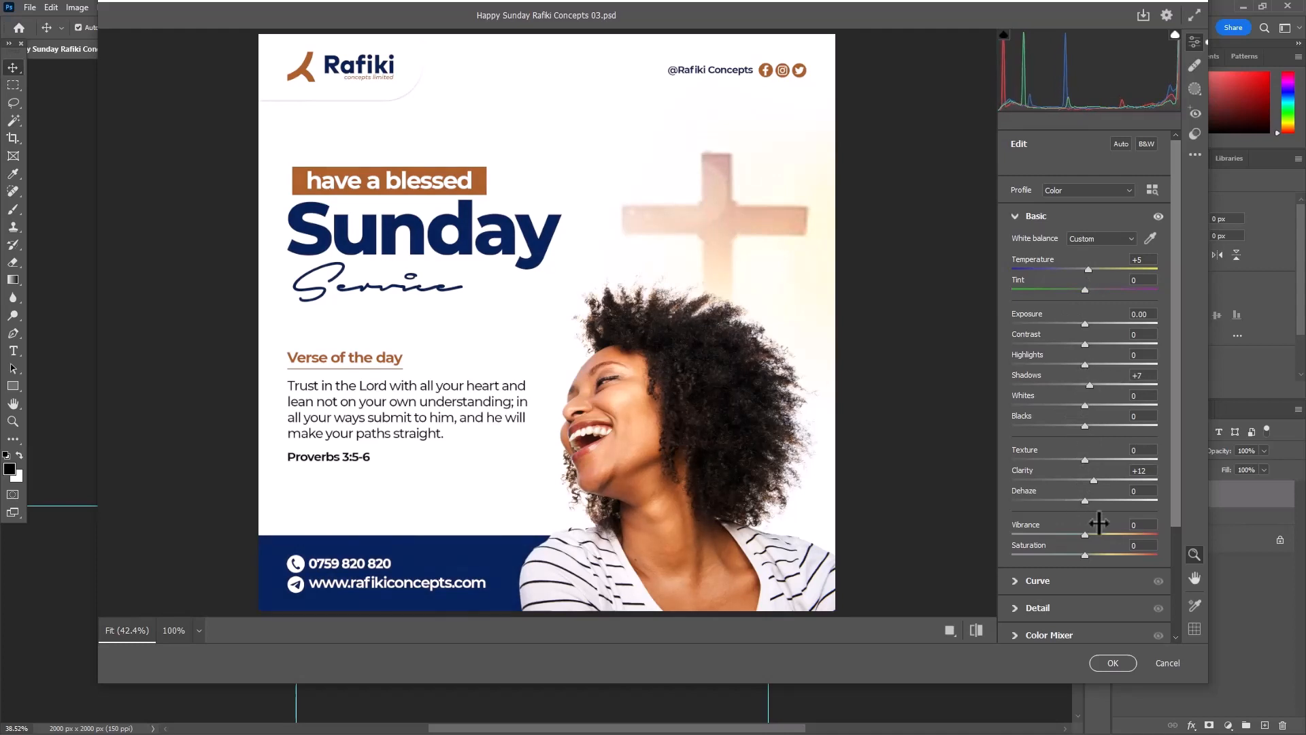
{"action": "left_click_drag", "start_coordinate": [1086, 535], "coordinate": [1094, 535]}
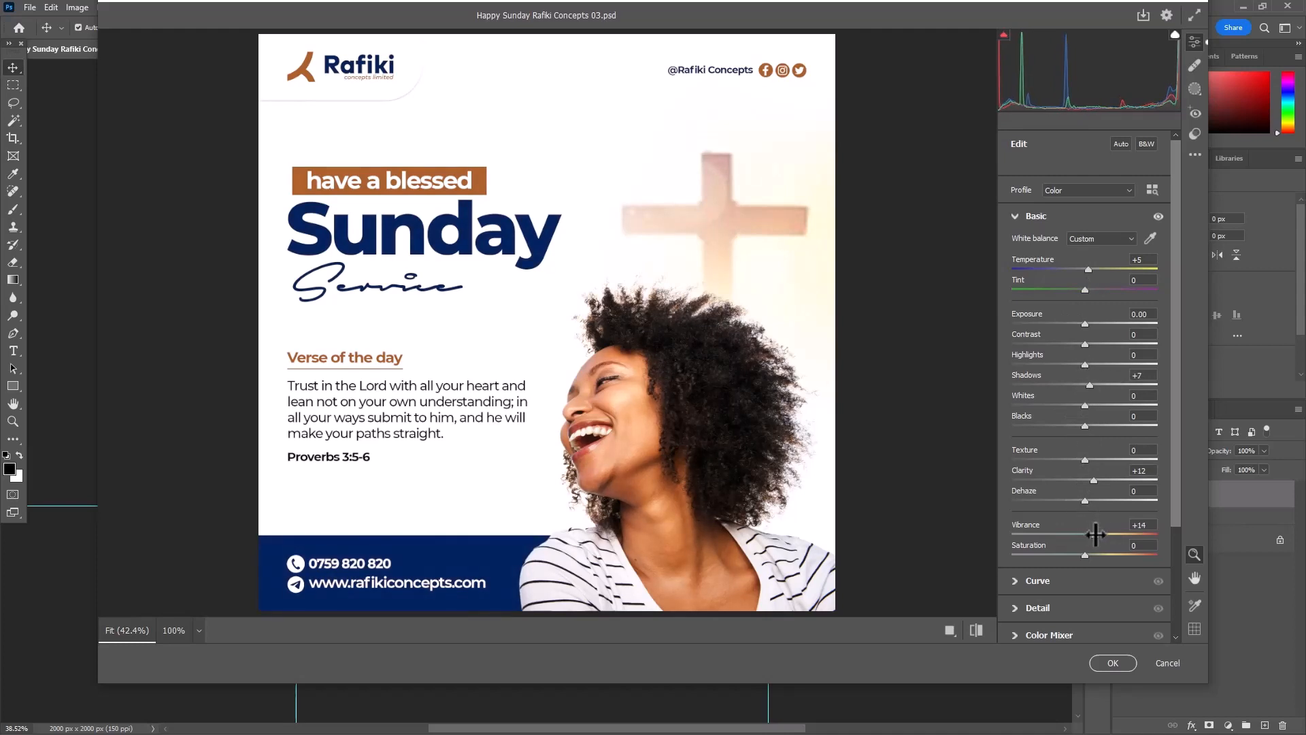
{"action": "left_click", "coordinate": [1111, 663]}
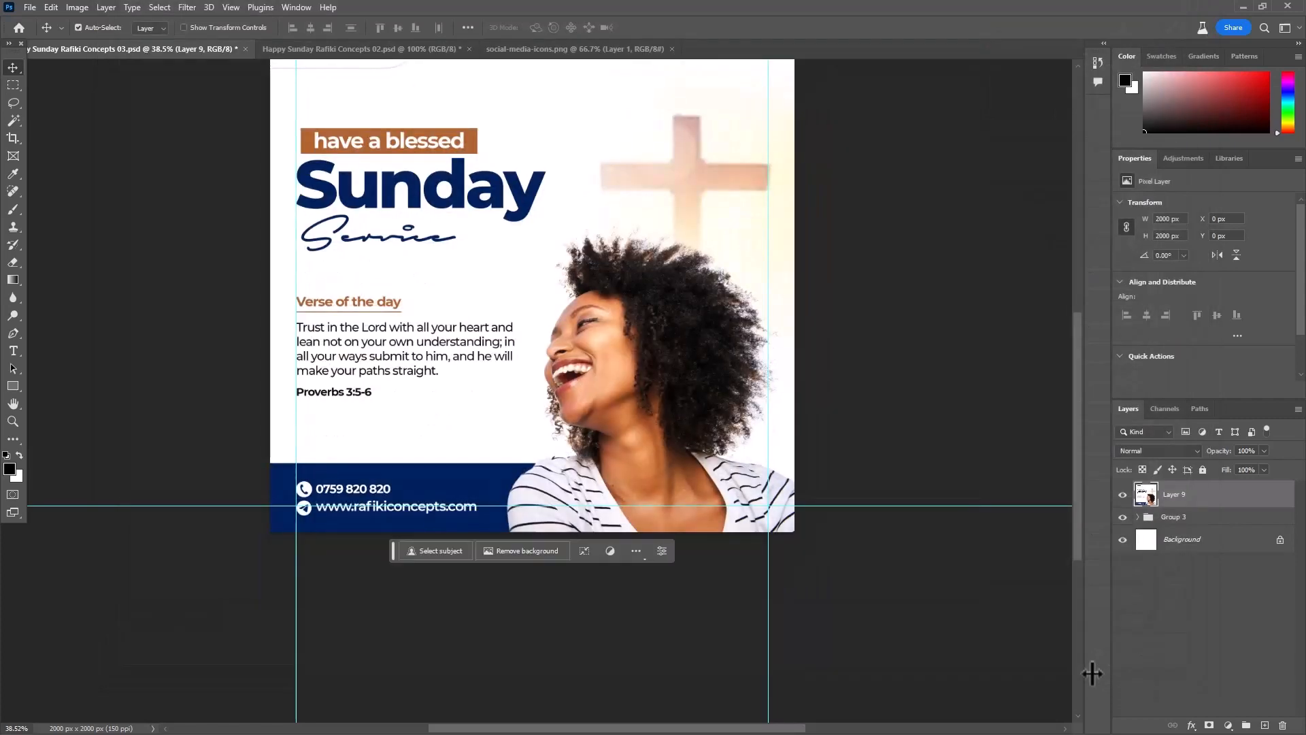
- Save the document and export the poster for web as a 100-quality JPEG named Happy-Sunday-Rafiki-Concepts-03 on the Desktop
{"action": "scroll", "coordinate": [659, 496], "scroll_direction": "down", "scroll_amount": 3}
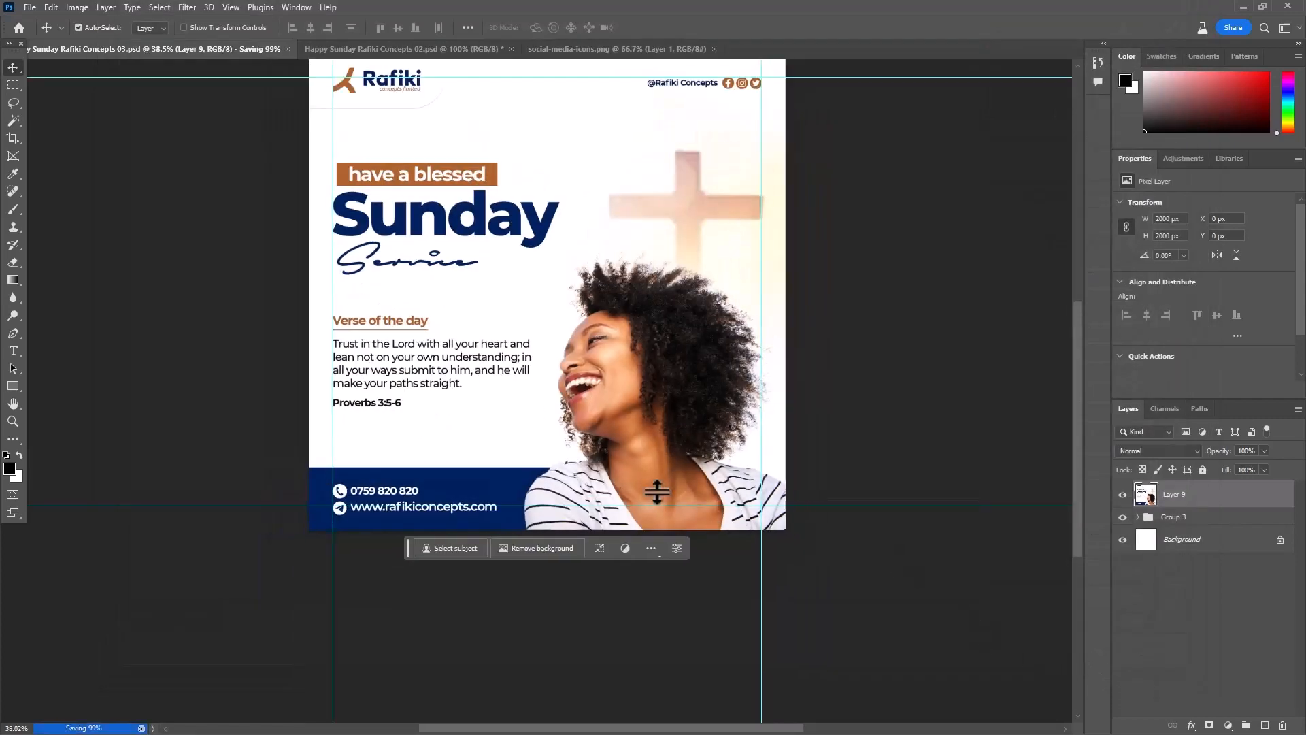
{"action": "left_click_drag", "start_coordinate": [965, 367], "coordinate": [662, 341]}
{"action": "left_click", "coordinate": [23, 8]}
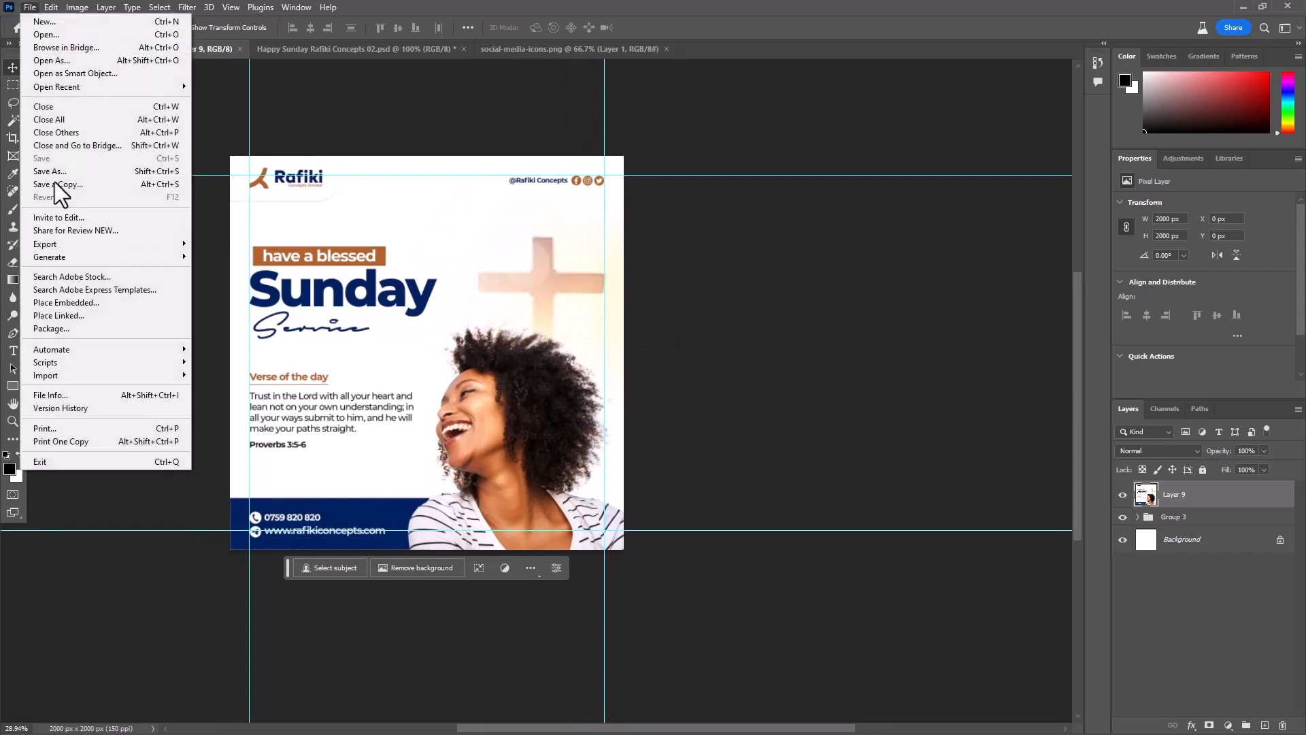
{"action": "mouse_move", "coordinate": [69, 245]}
{"action": "left_click", "coordinate": [293, 297]}
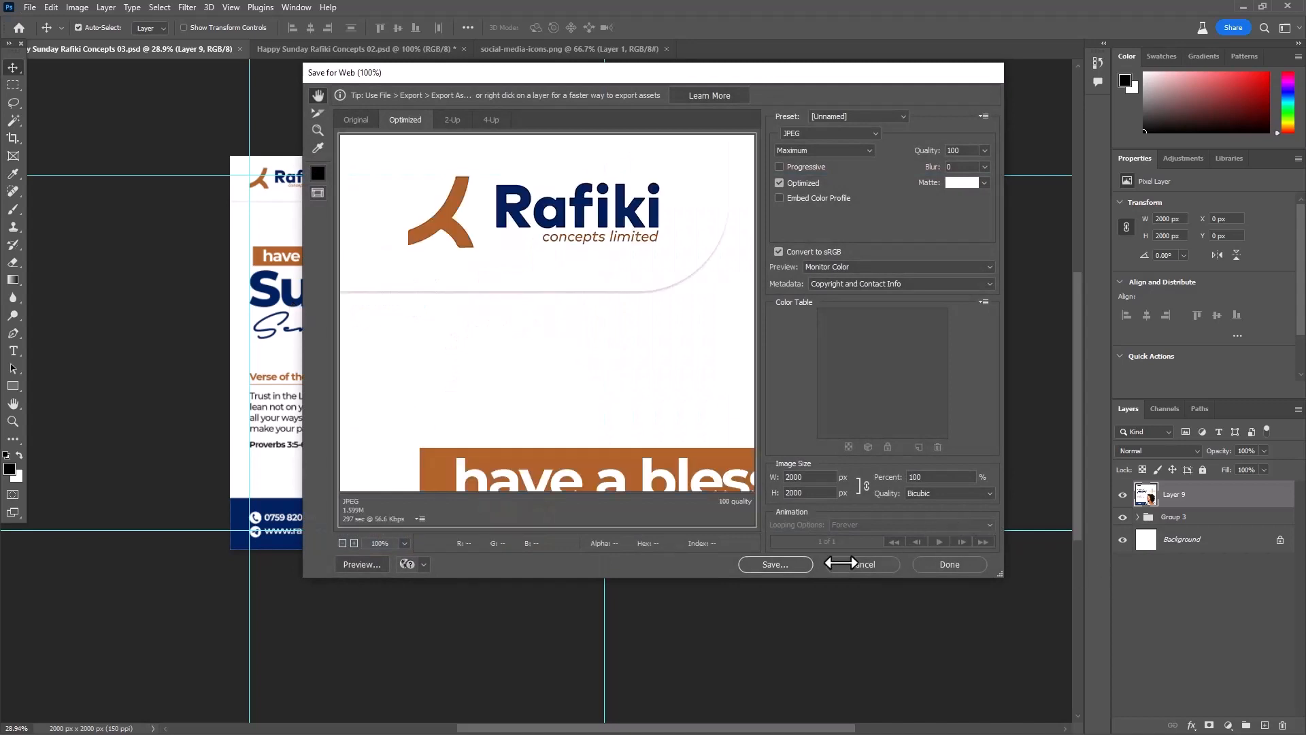
{"action": "left_click", "coordinate": [776, 564]}
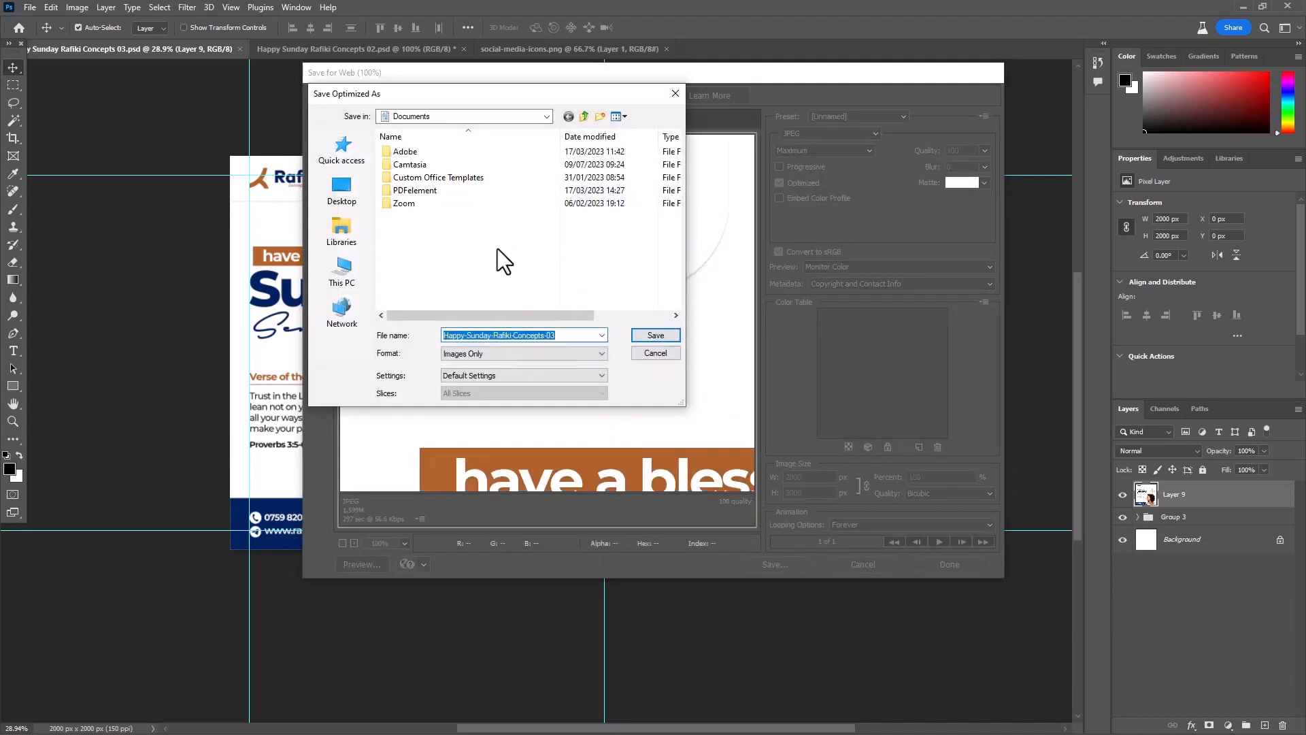
{"action": "left_click", "coordinate": [340, 190]}
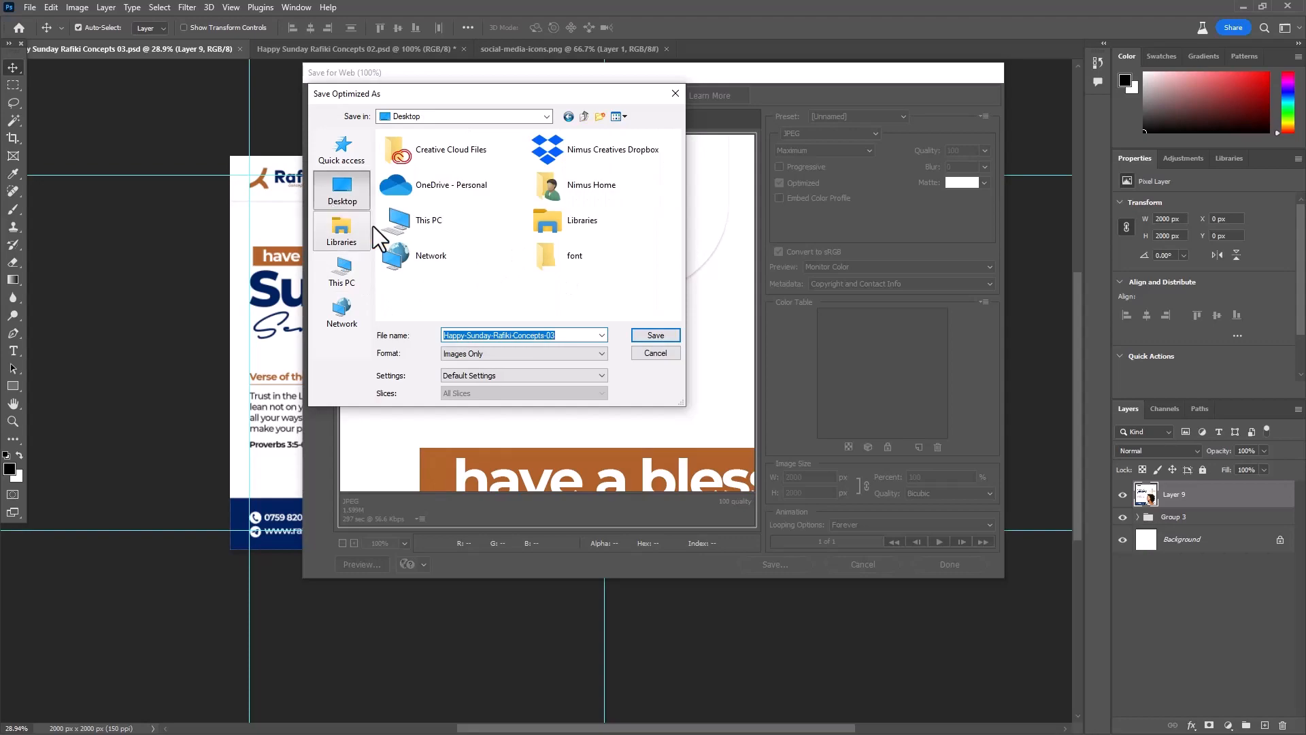
{"action": "left_click", "coordinate": [646, 334]}
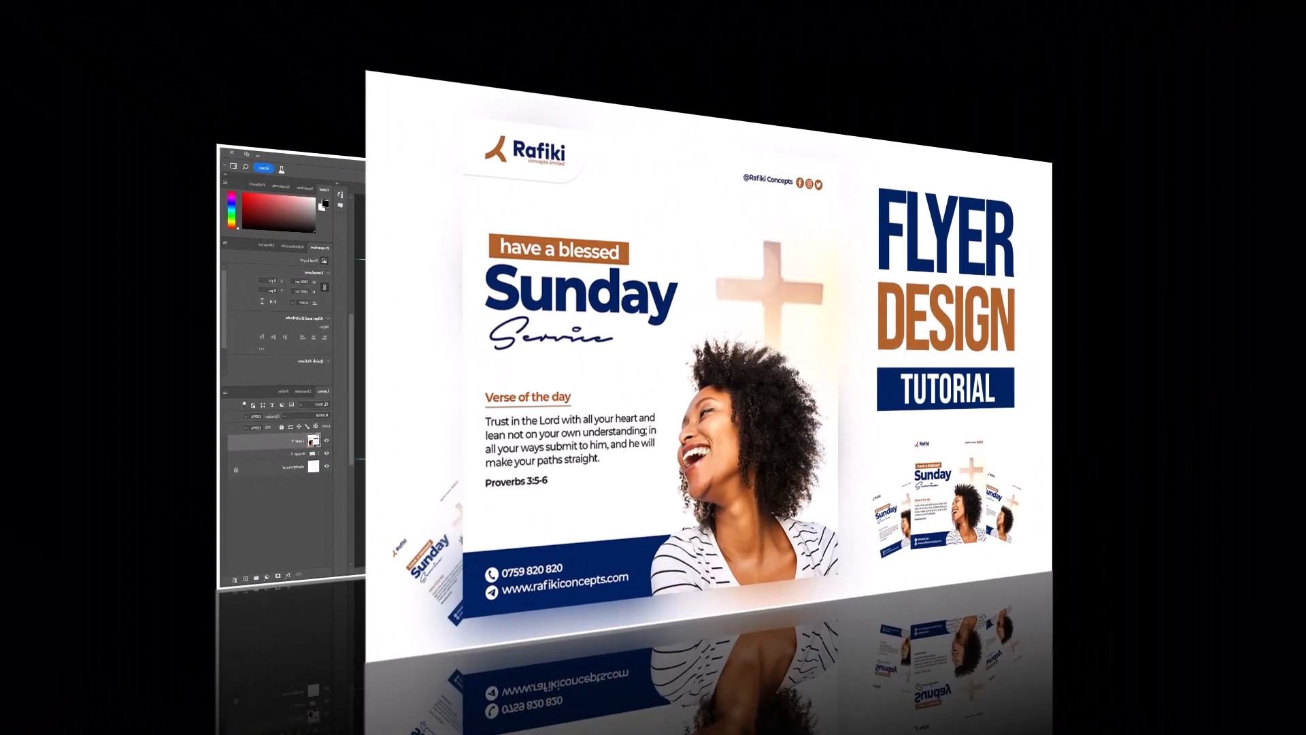